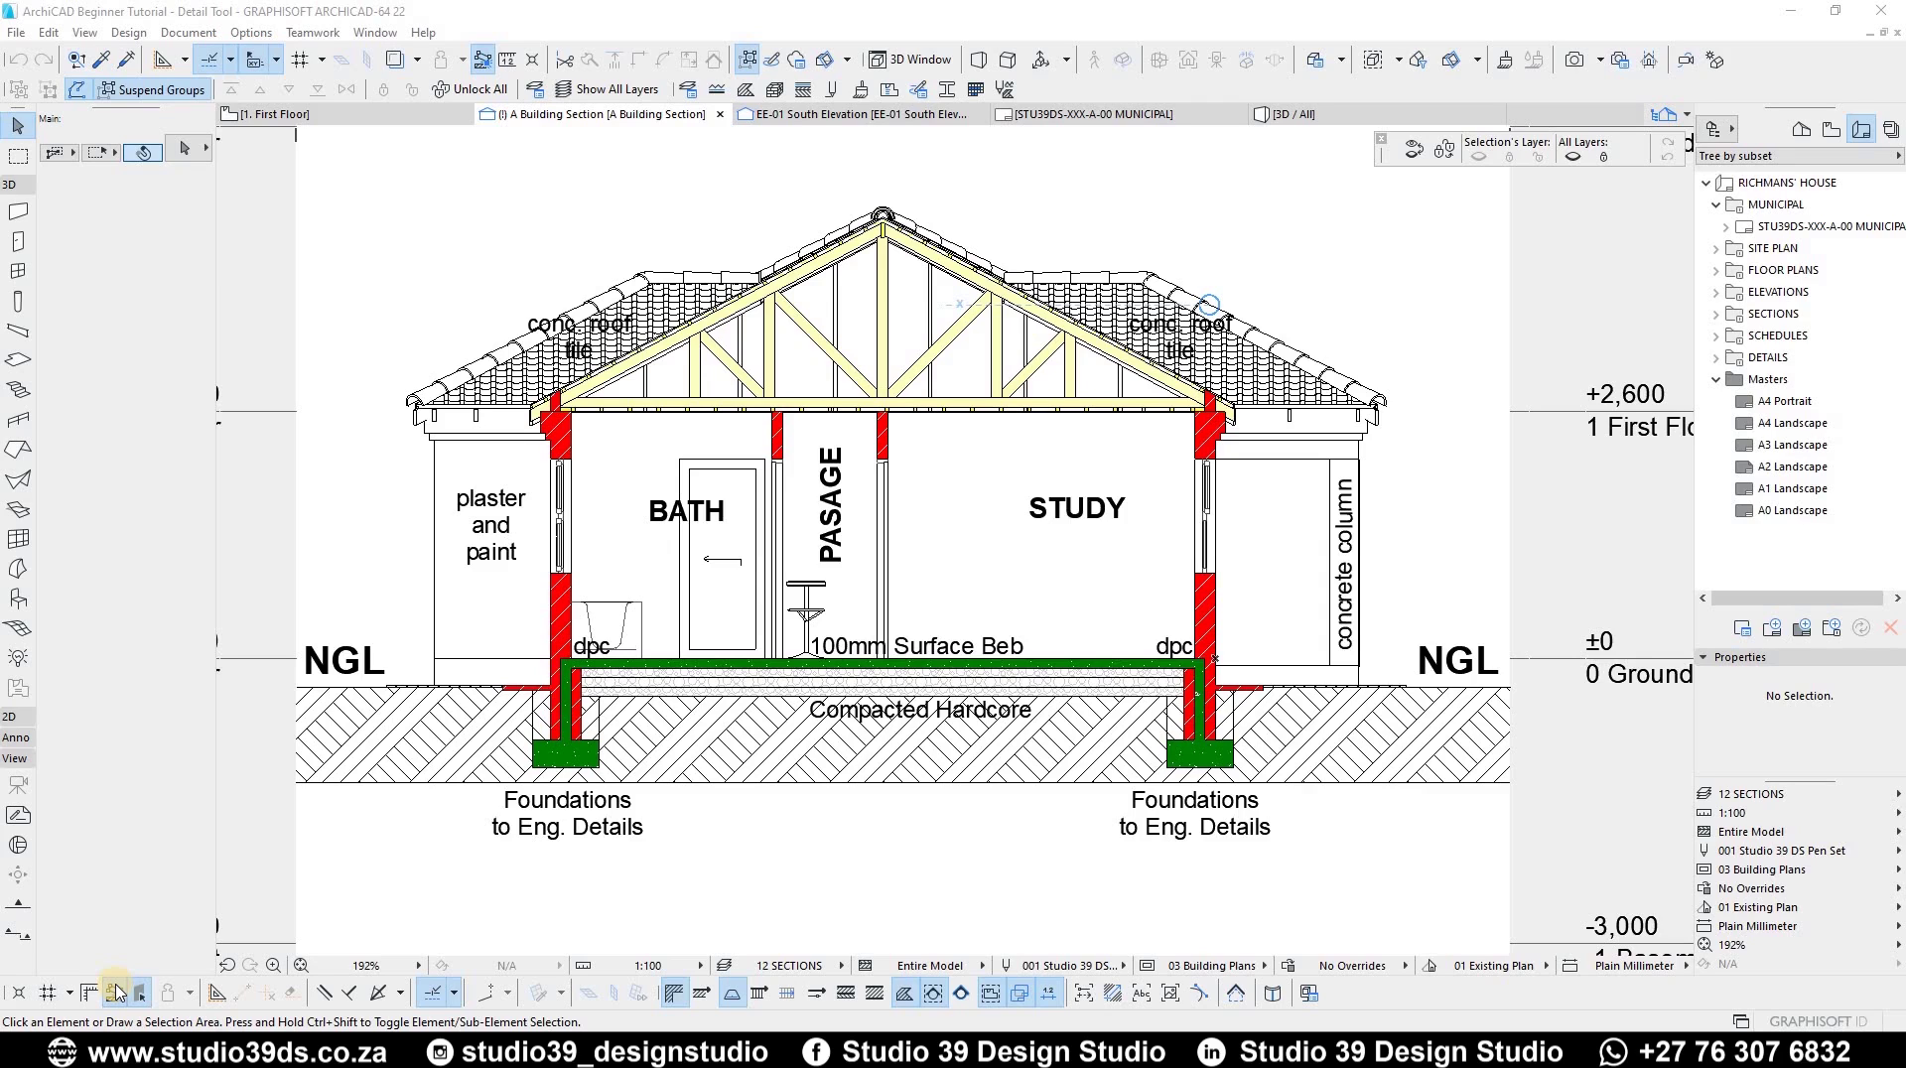
- Draw a rectangle with the Polyline tool around the wall head and eaves on the study side of the building section
click(116, 993)
scroll(1460, 804, up, 3)
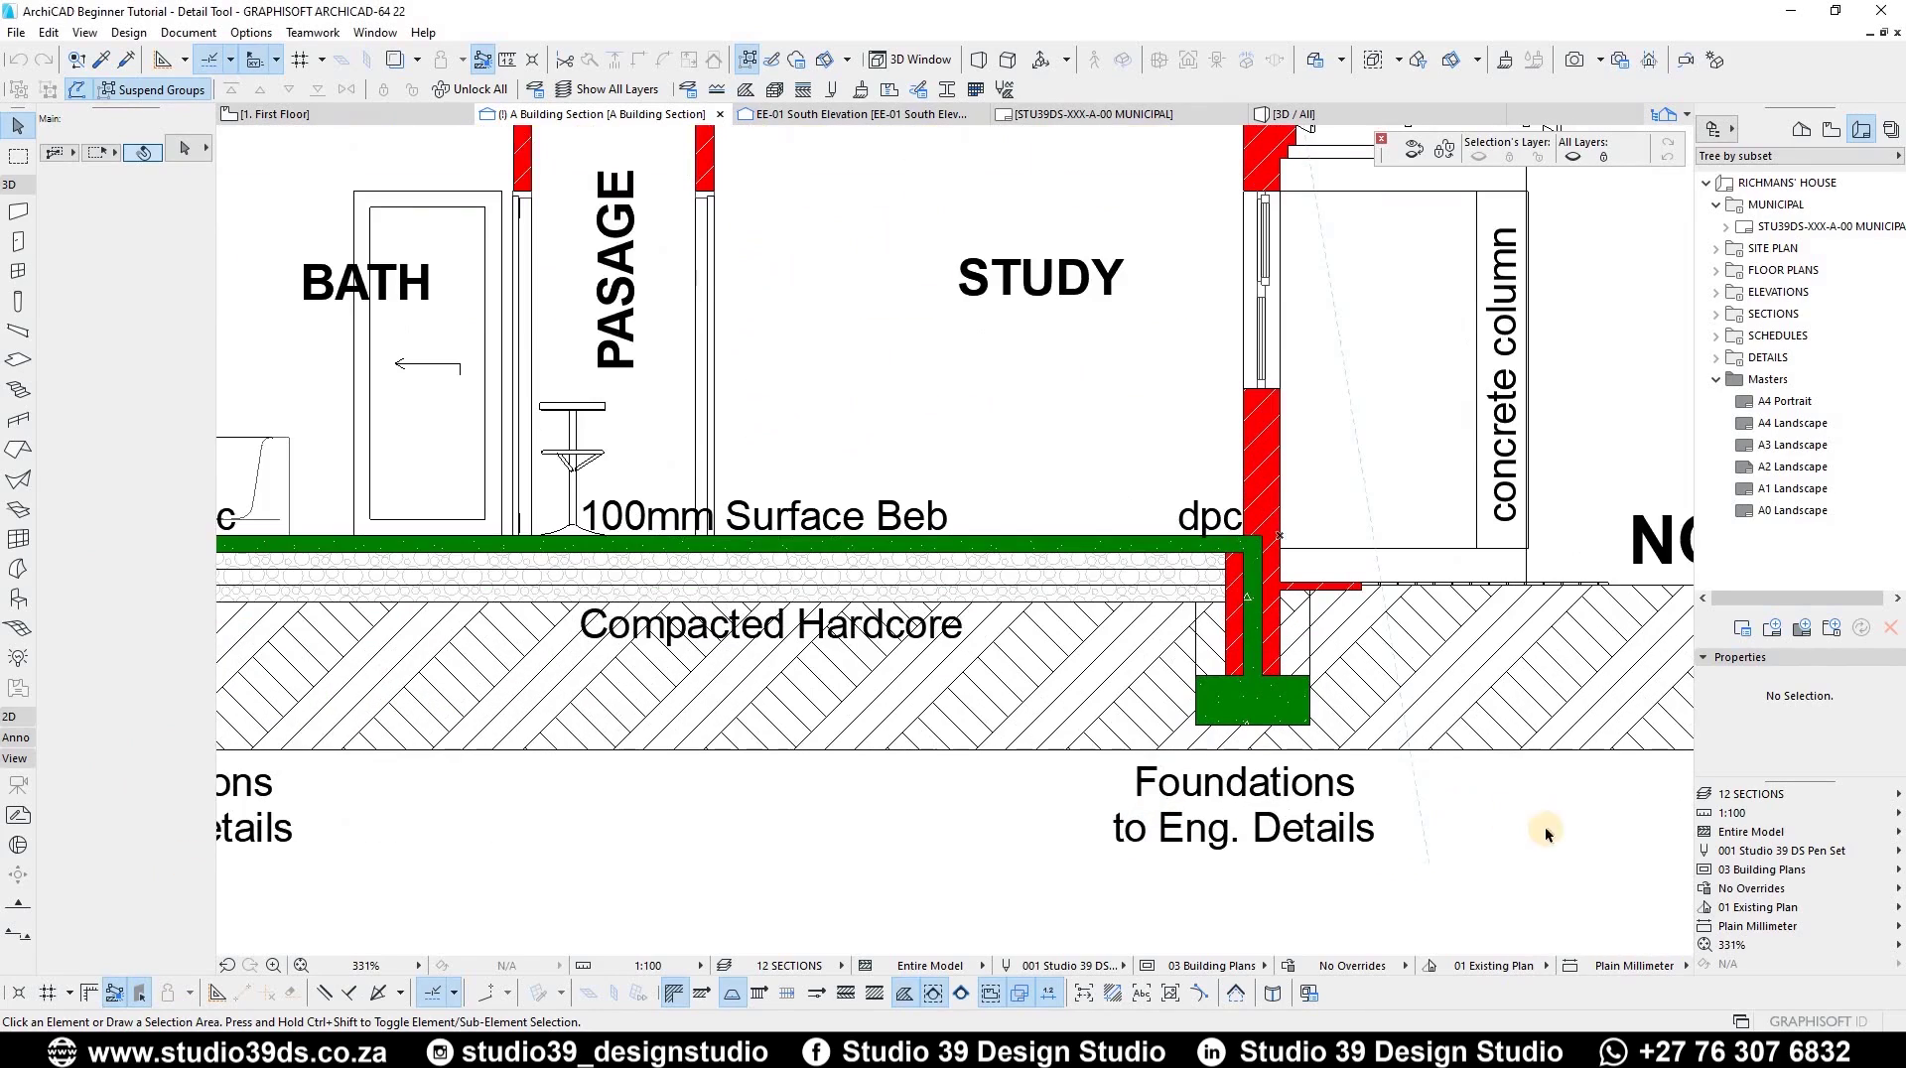
scroll(1058, 586, down, 3)
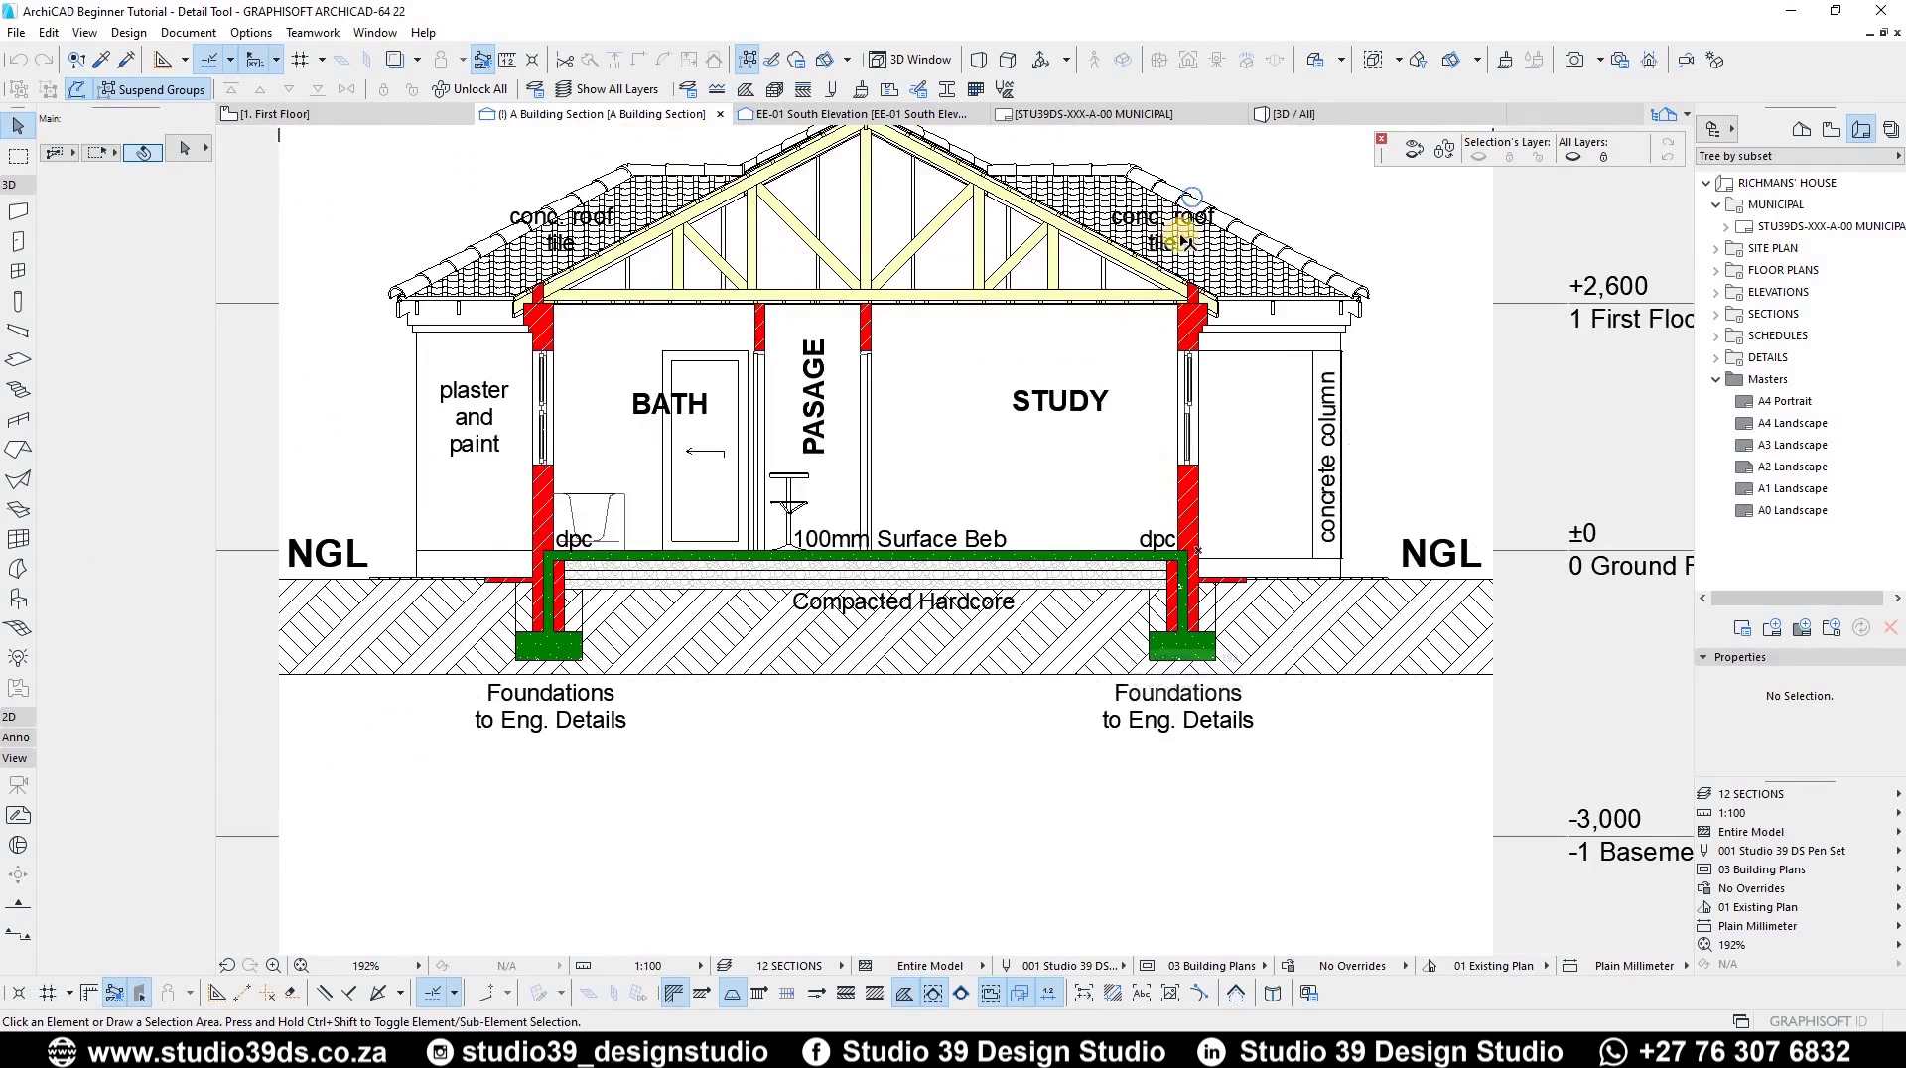
scroll(1189, 313, up, 5)
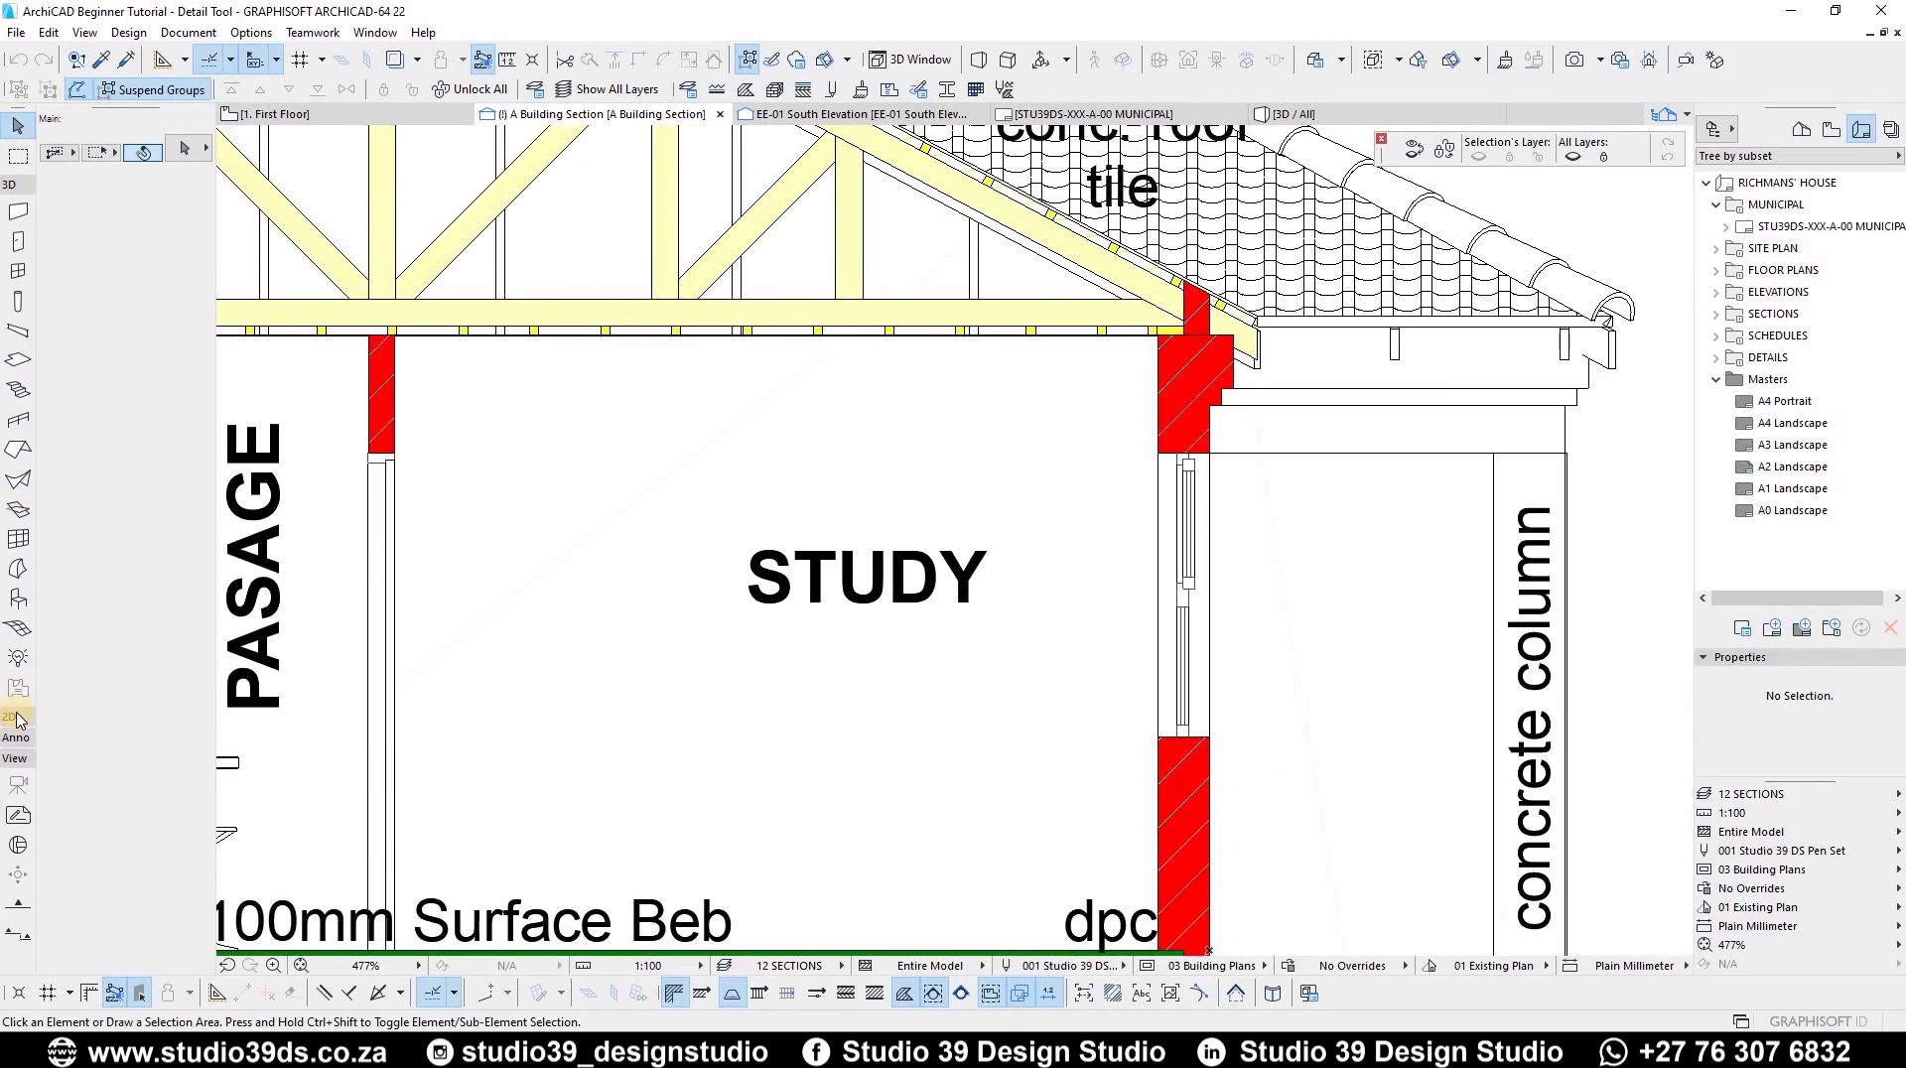
click(16, 719)
click(18, 803)
click(1112, 190)
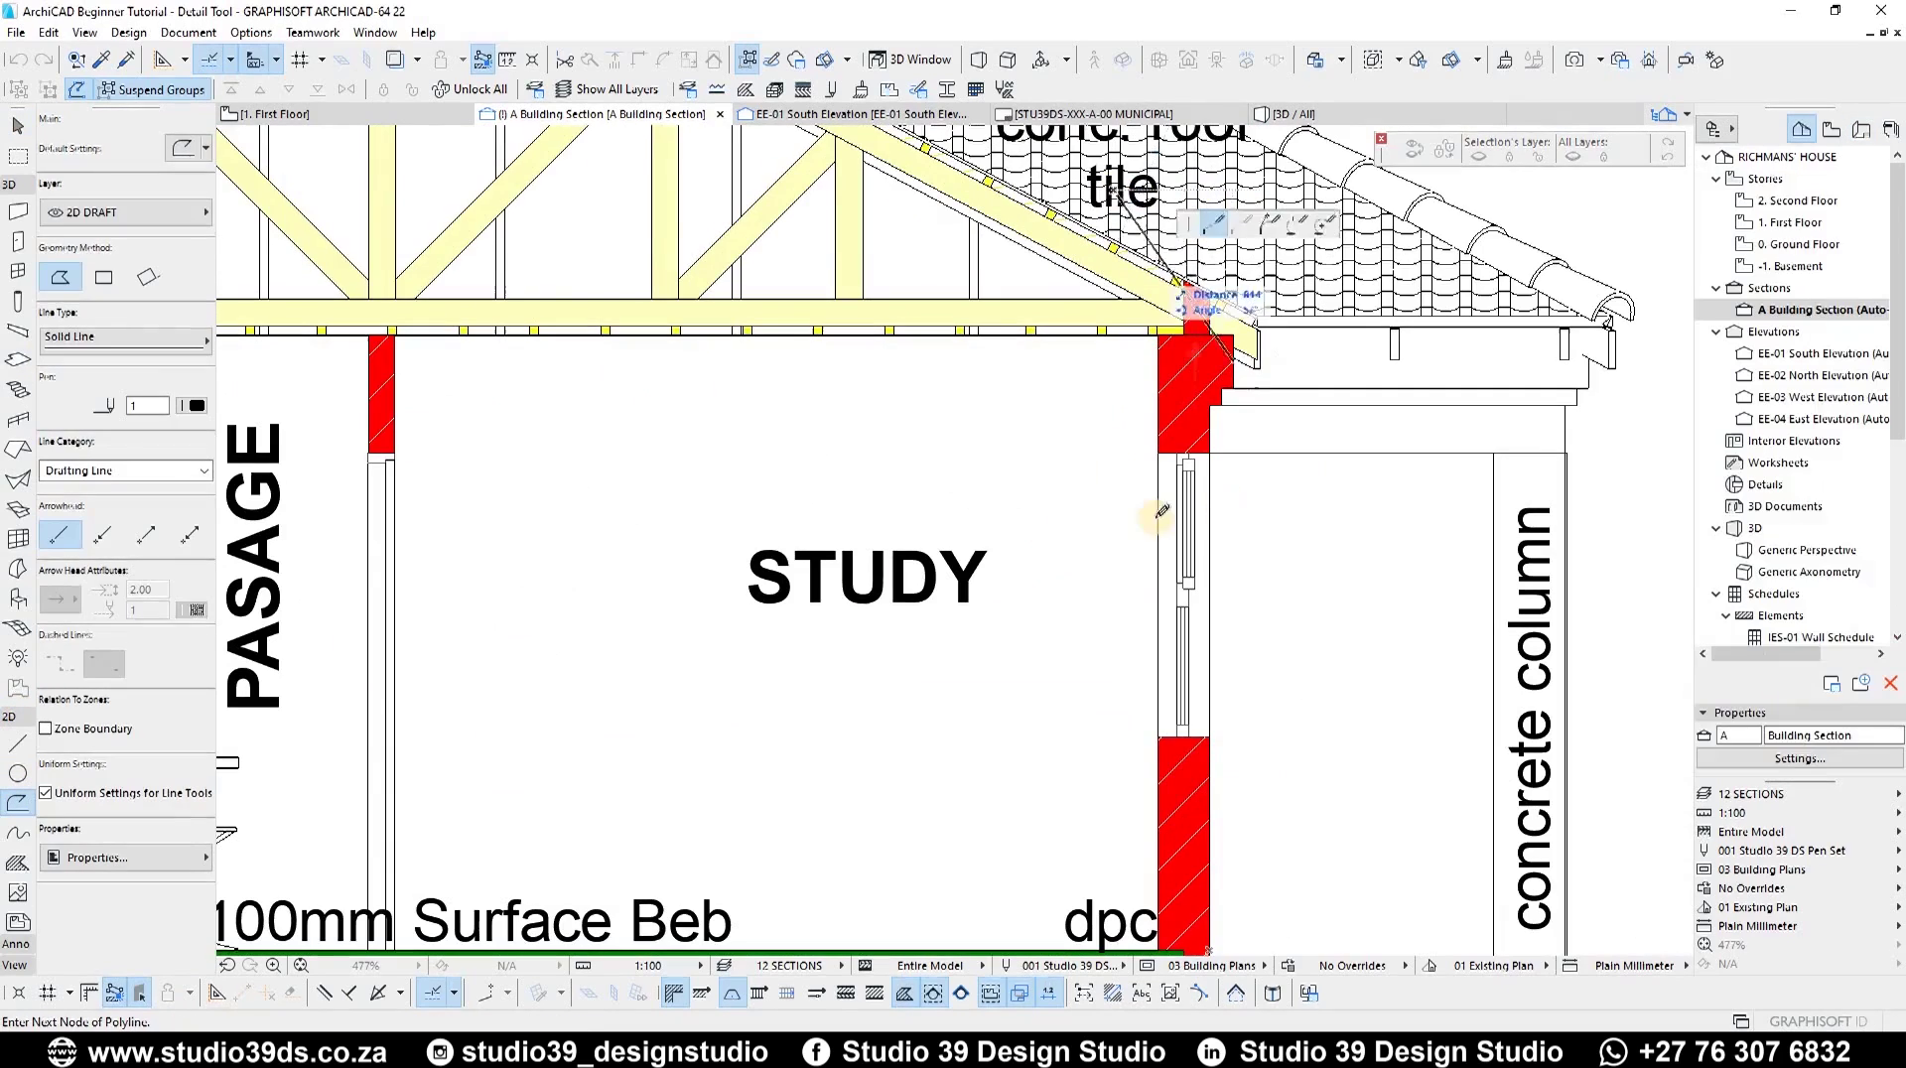
click(105, 278)
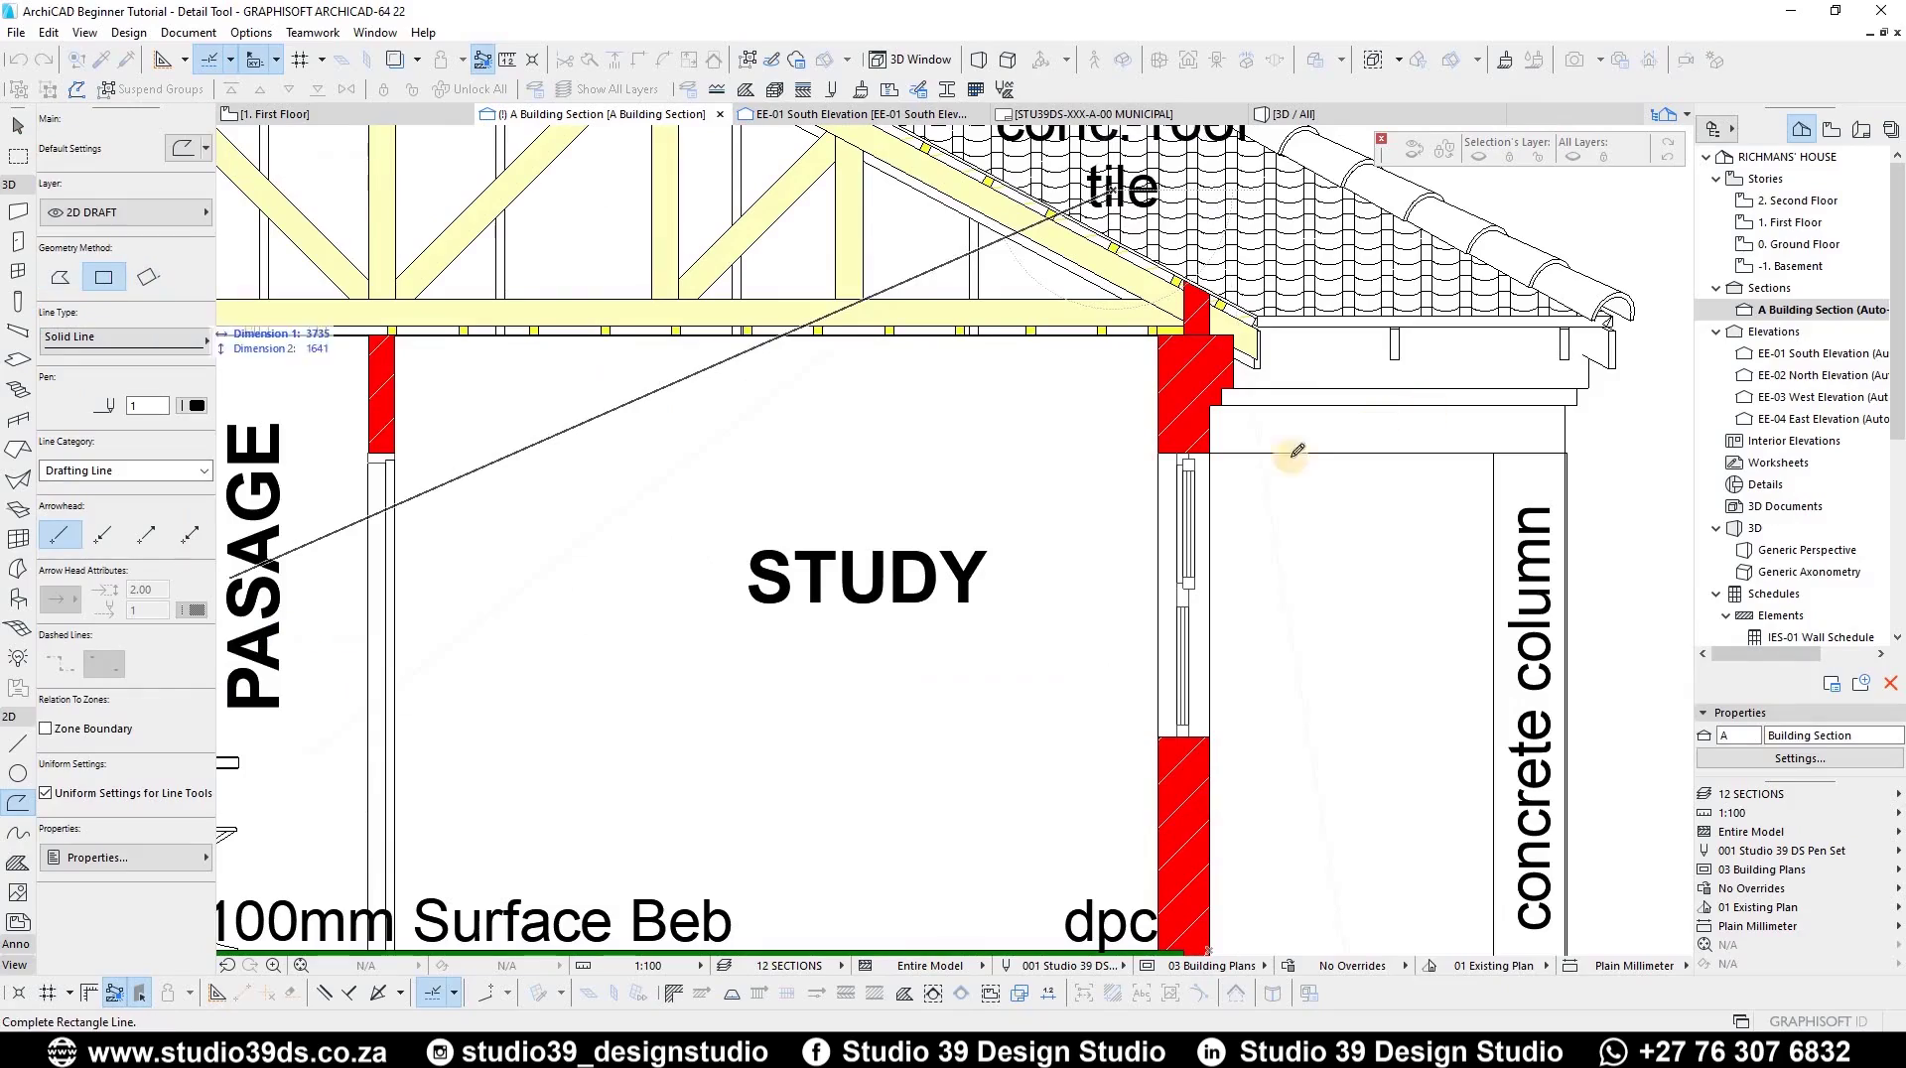
click(1269, 504)
- Draw two more rectangles, one around the study's window sill and one around the foundation below it
scroll(973, 452, down, 4)
middle_drag(1072, 587, 1072, 510)
scroll(1037, 488, up, 2)
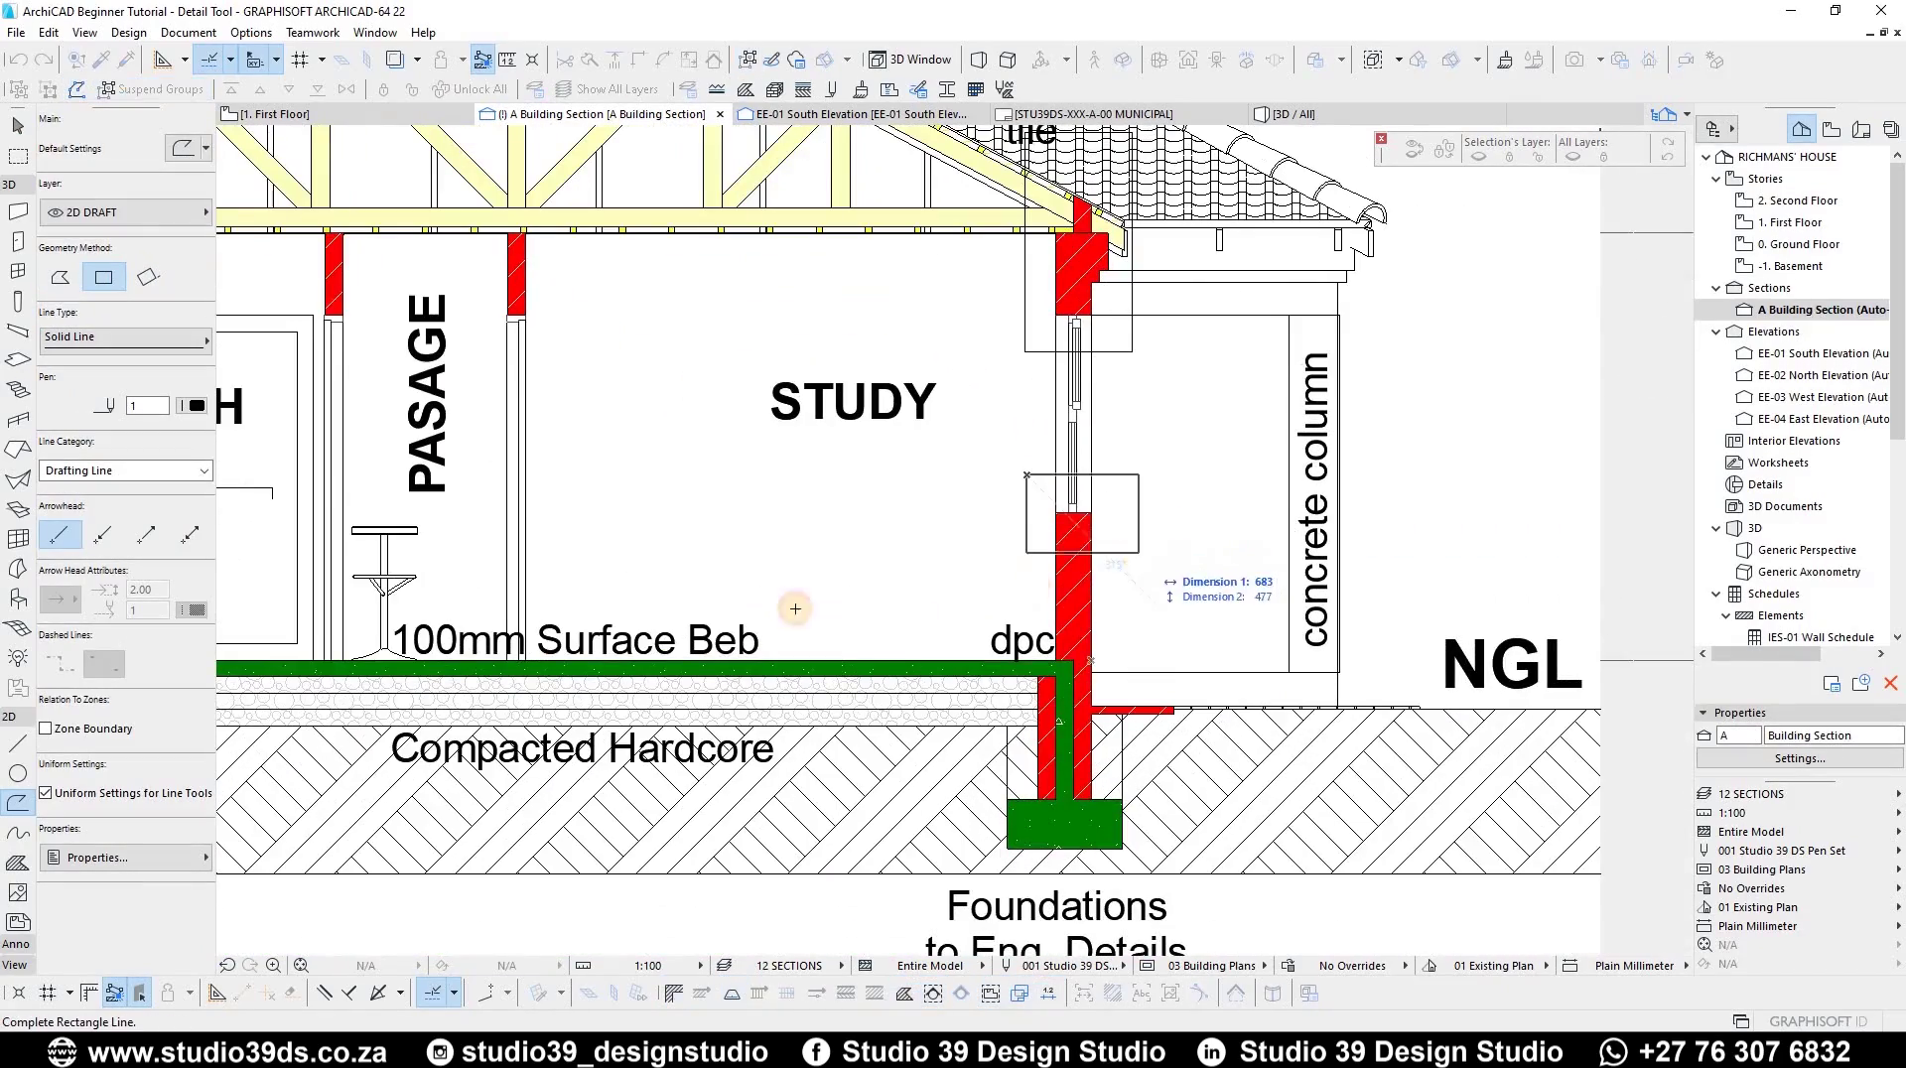
scroll(968, 571, down, 3)
scroll(933, 584, up, 3)
click(918, 524)
click(1079, 776)
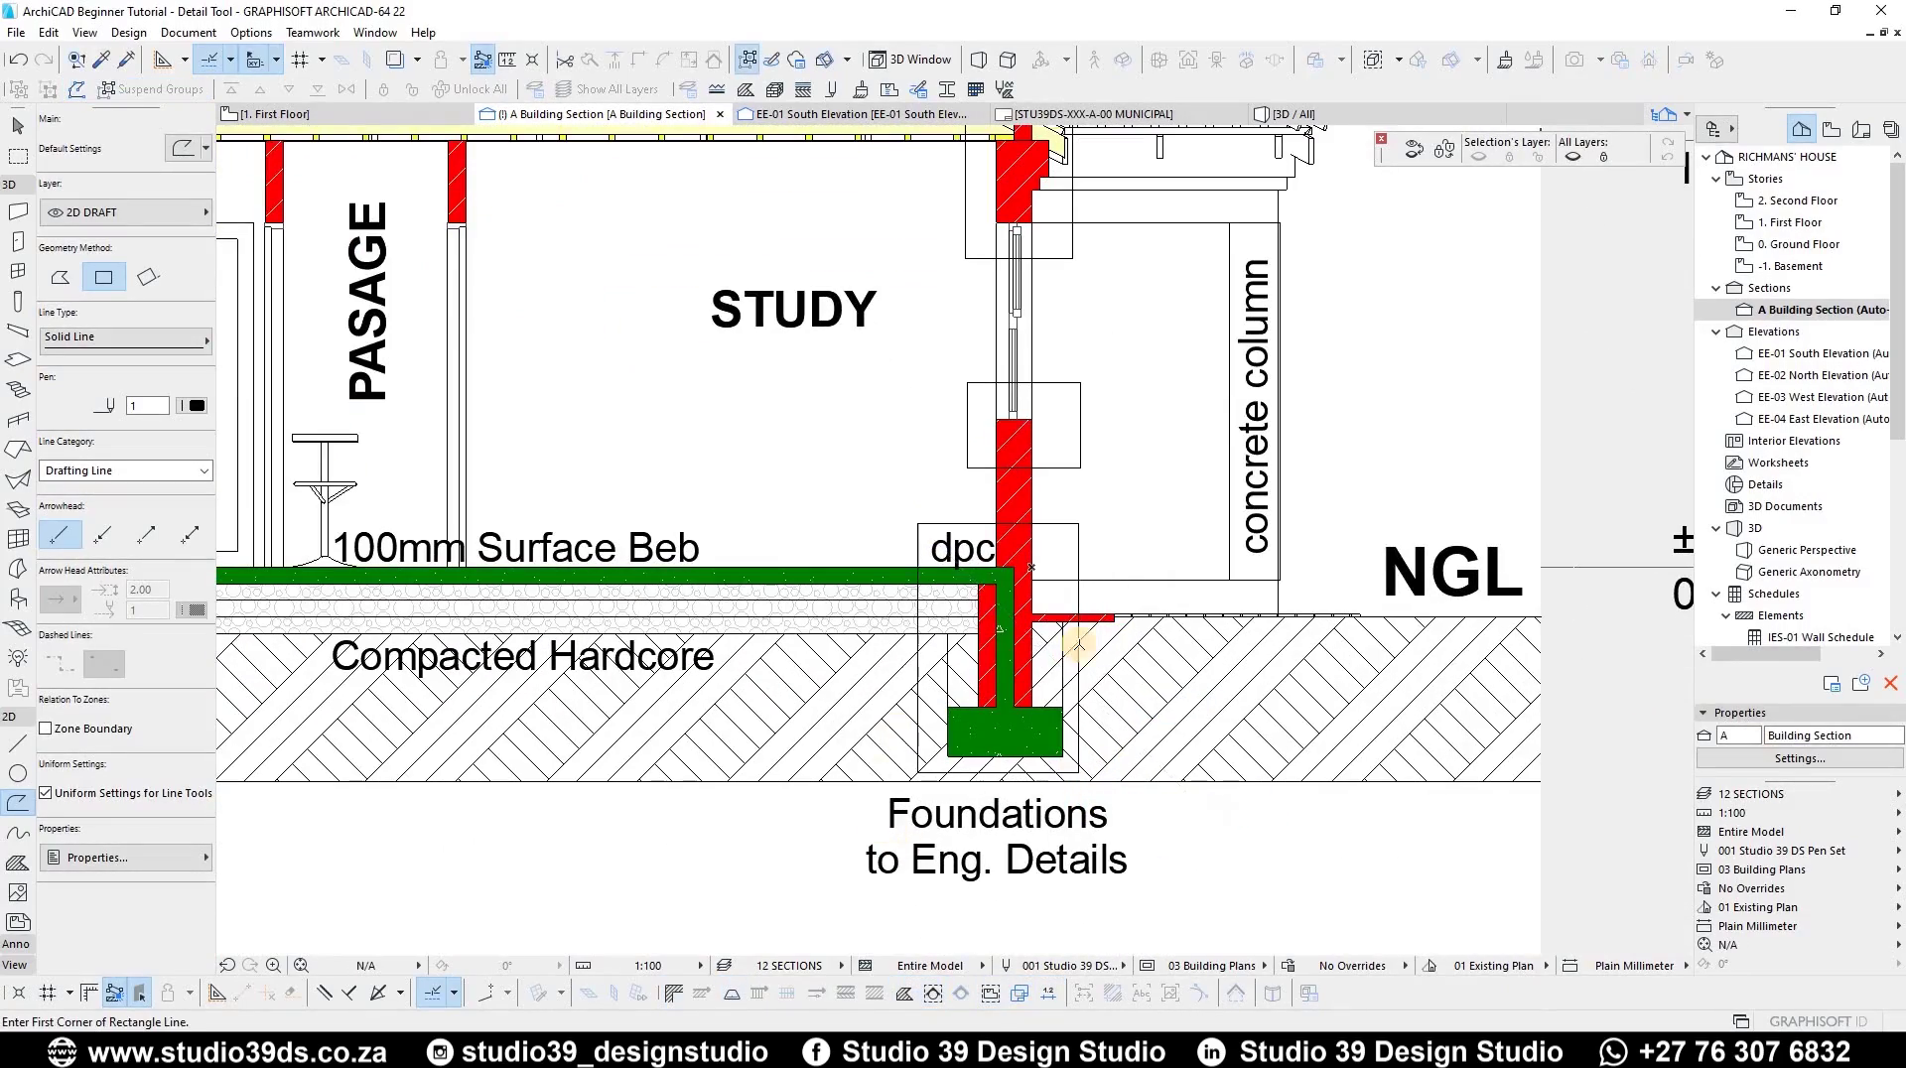
- Undo the rectangles drawn on the building section and leave the Polyline tool
scroll(1142, 654, down, 2)
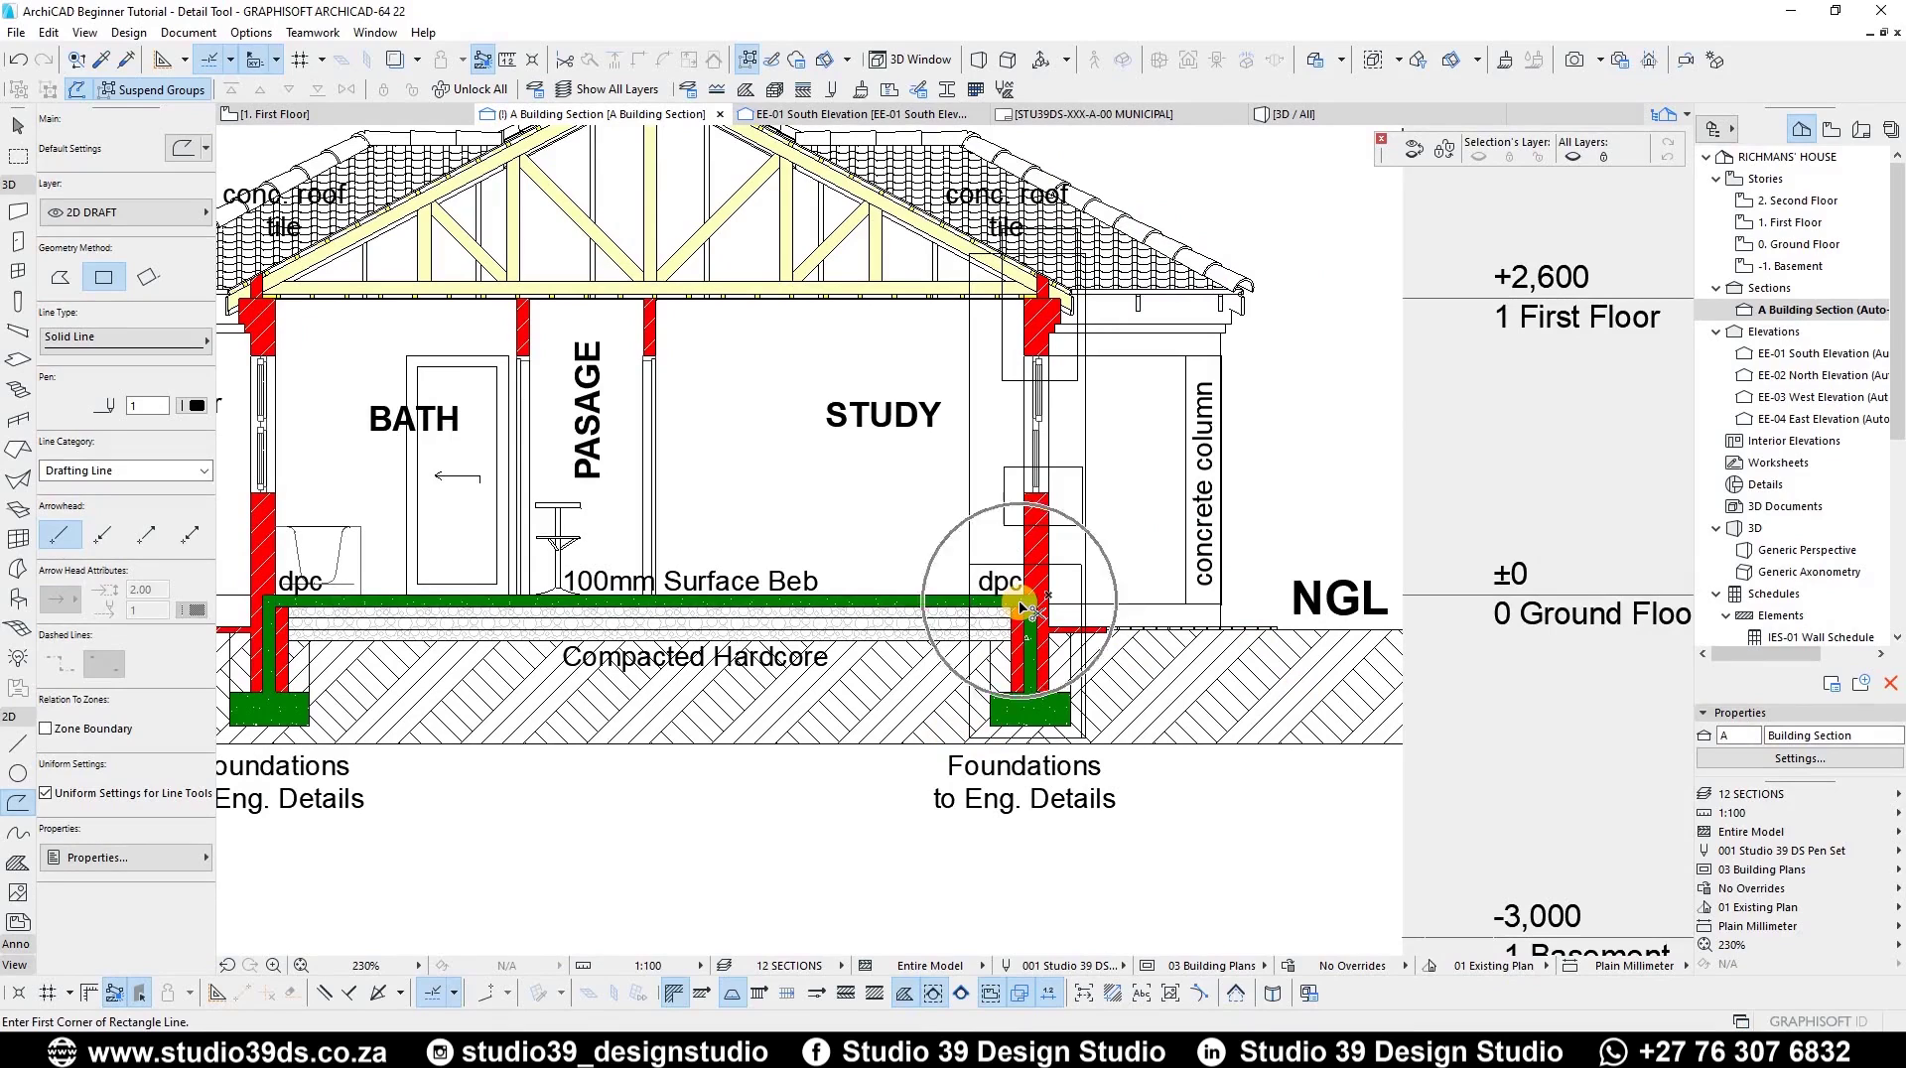
key(ctrl+z)
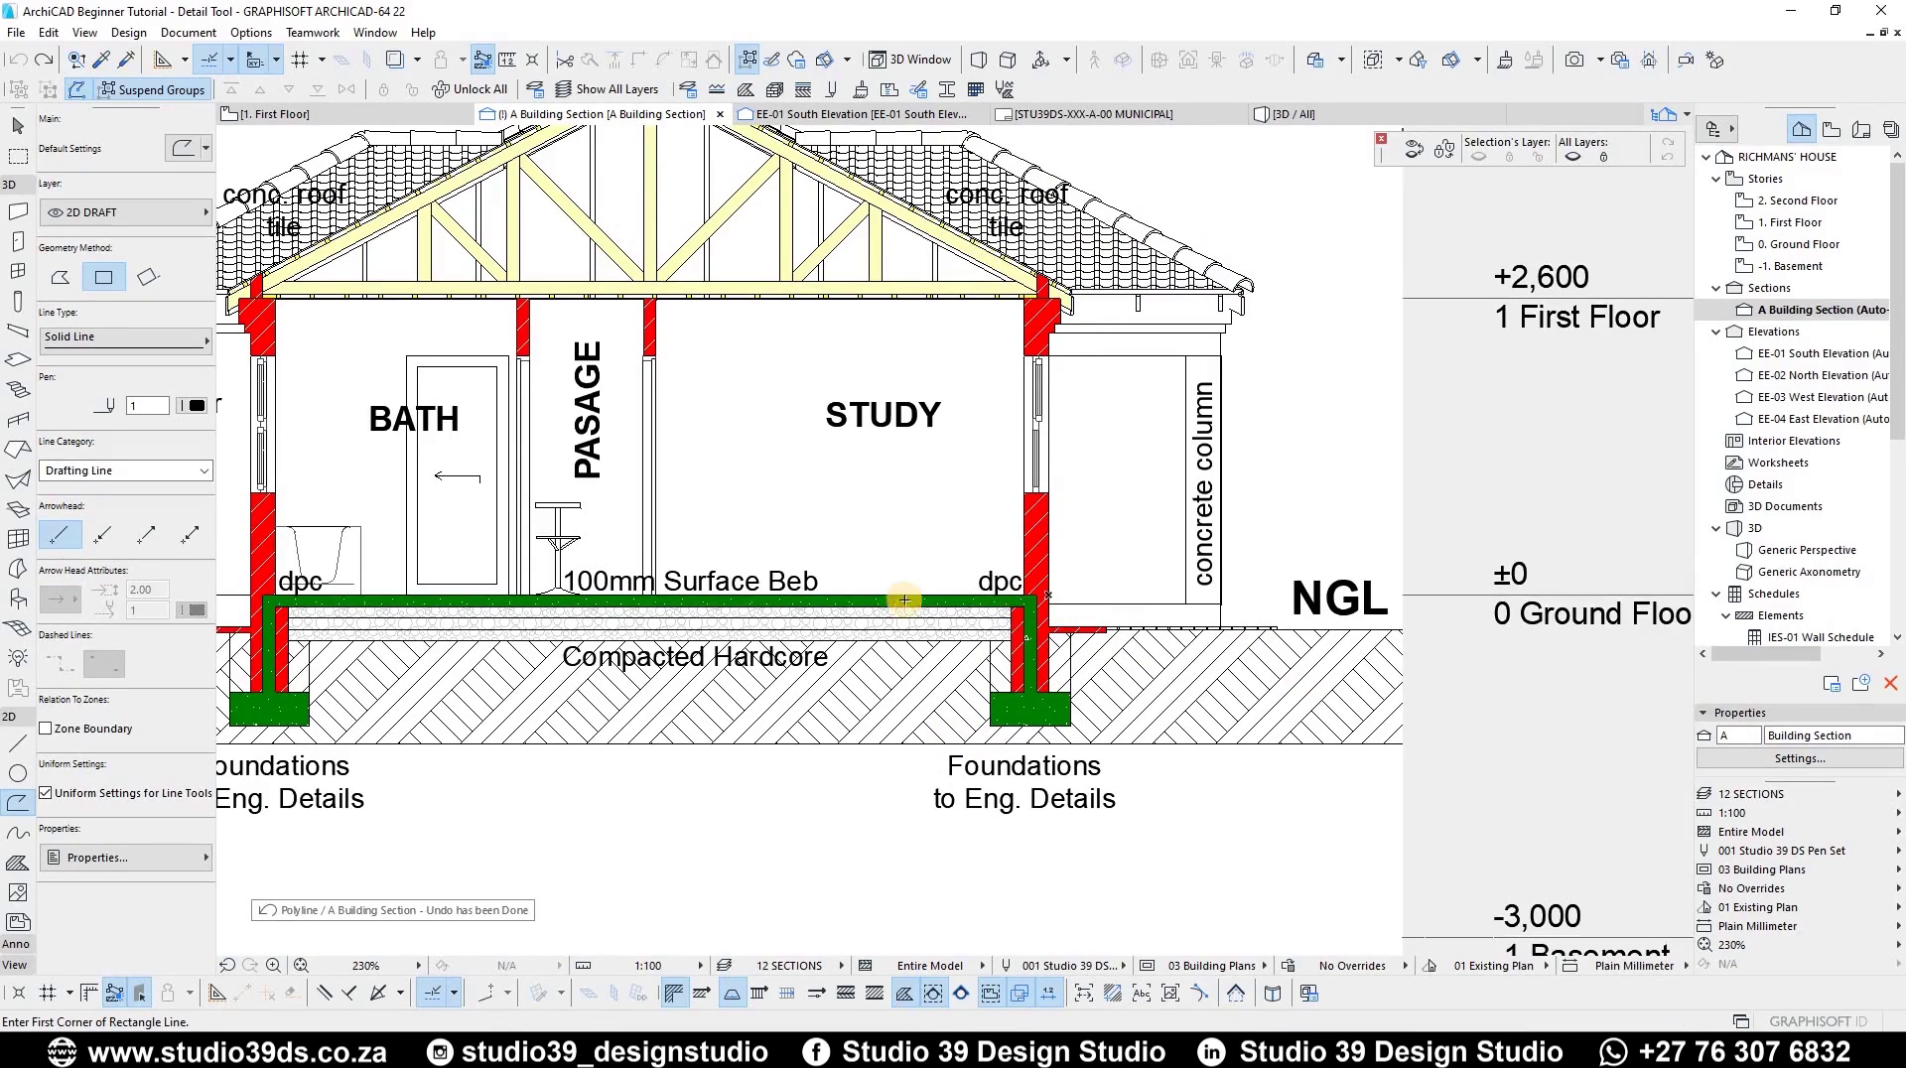
key(Escape)
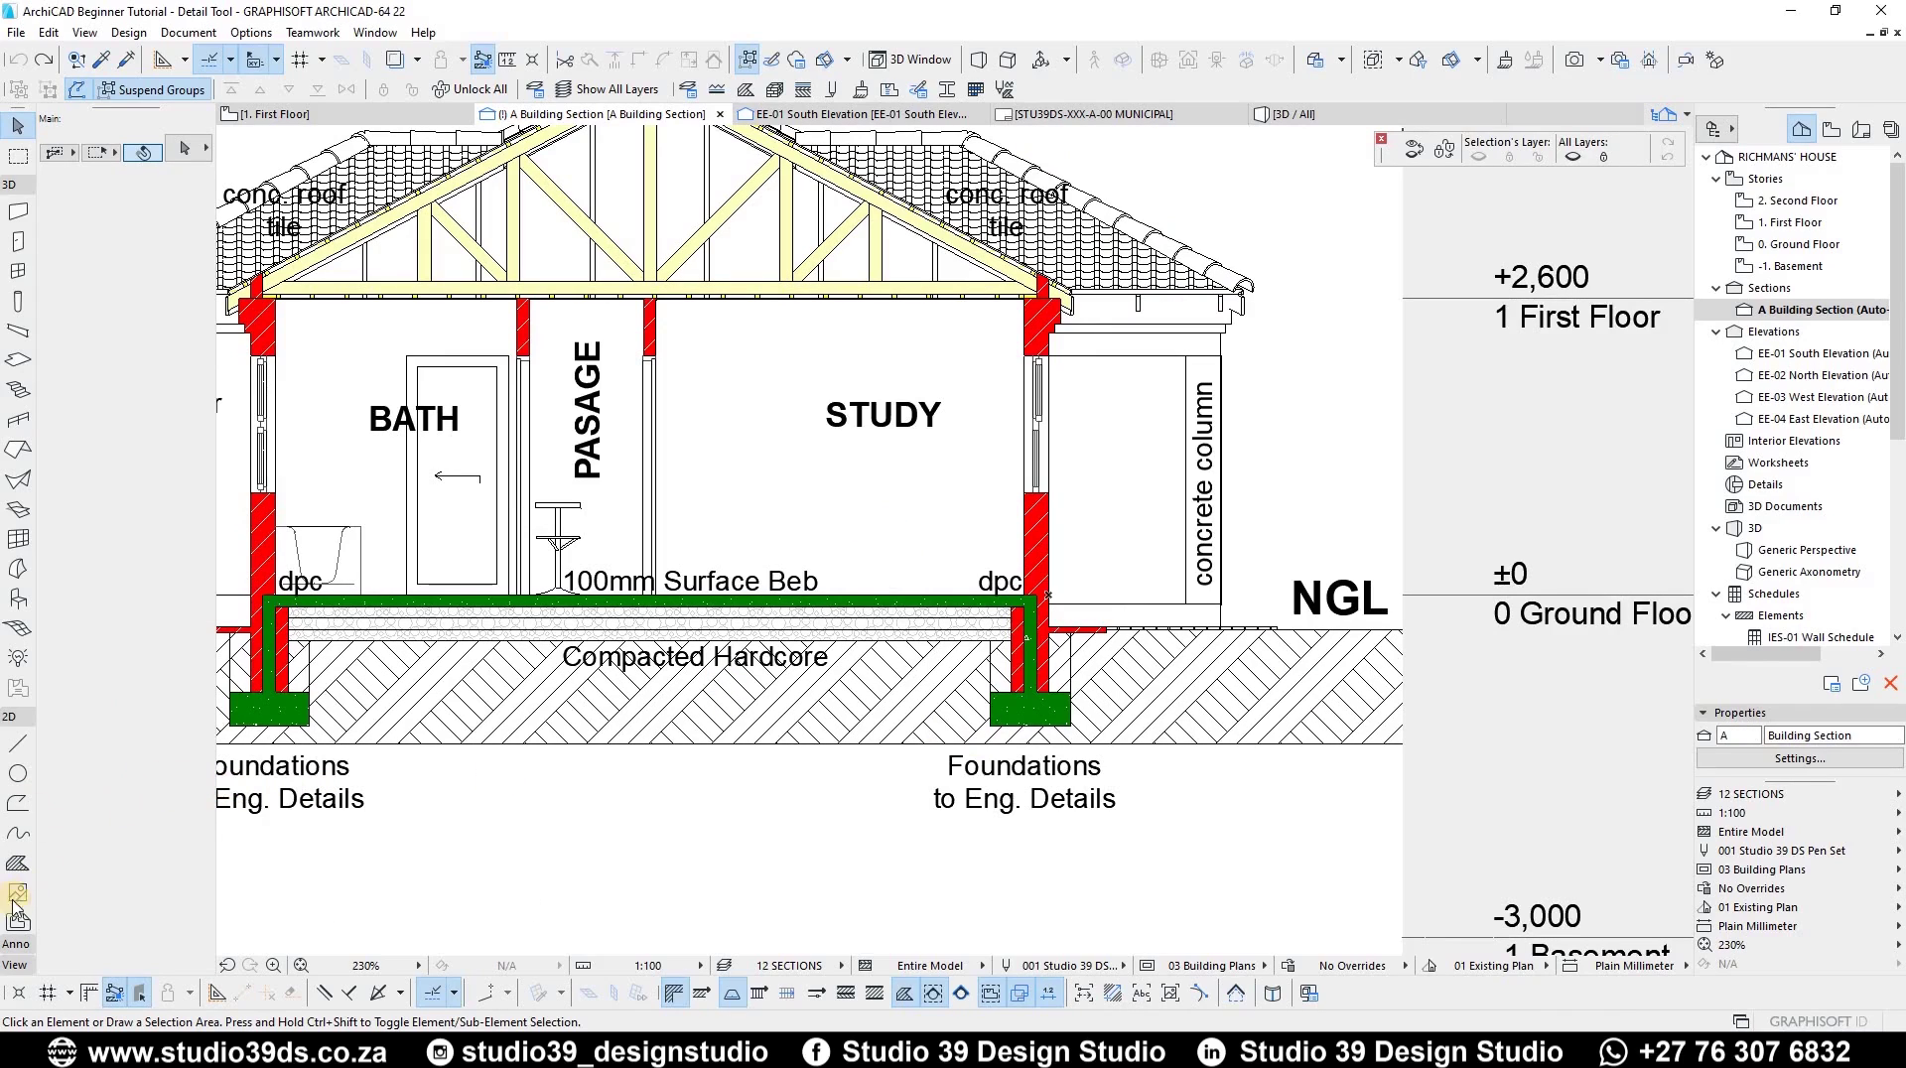
- Activate the Detail tool for marking an area of the building section
click(10, 716)
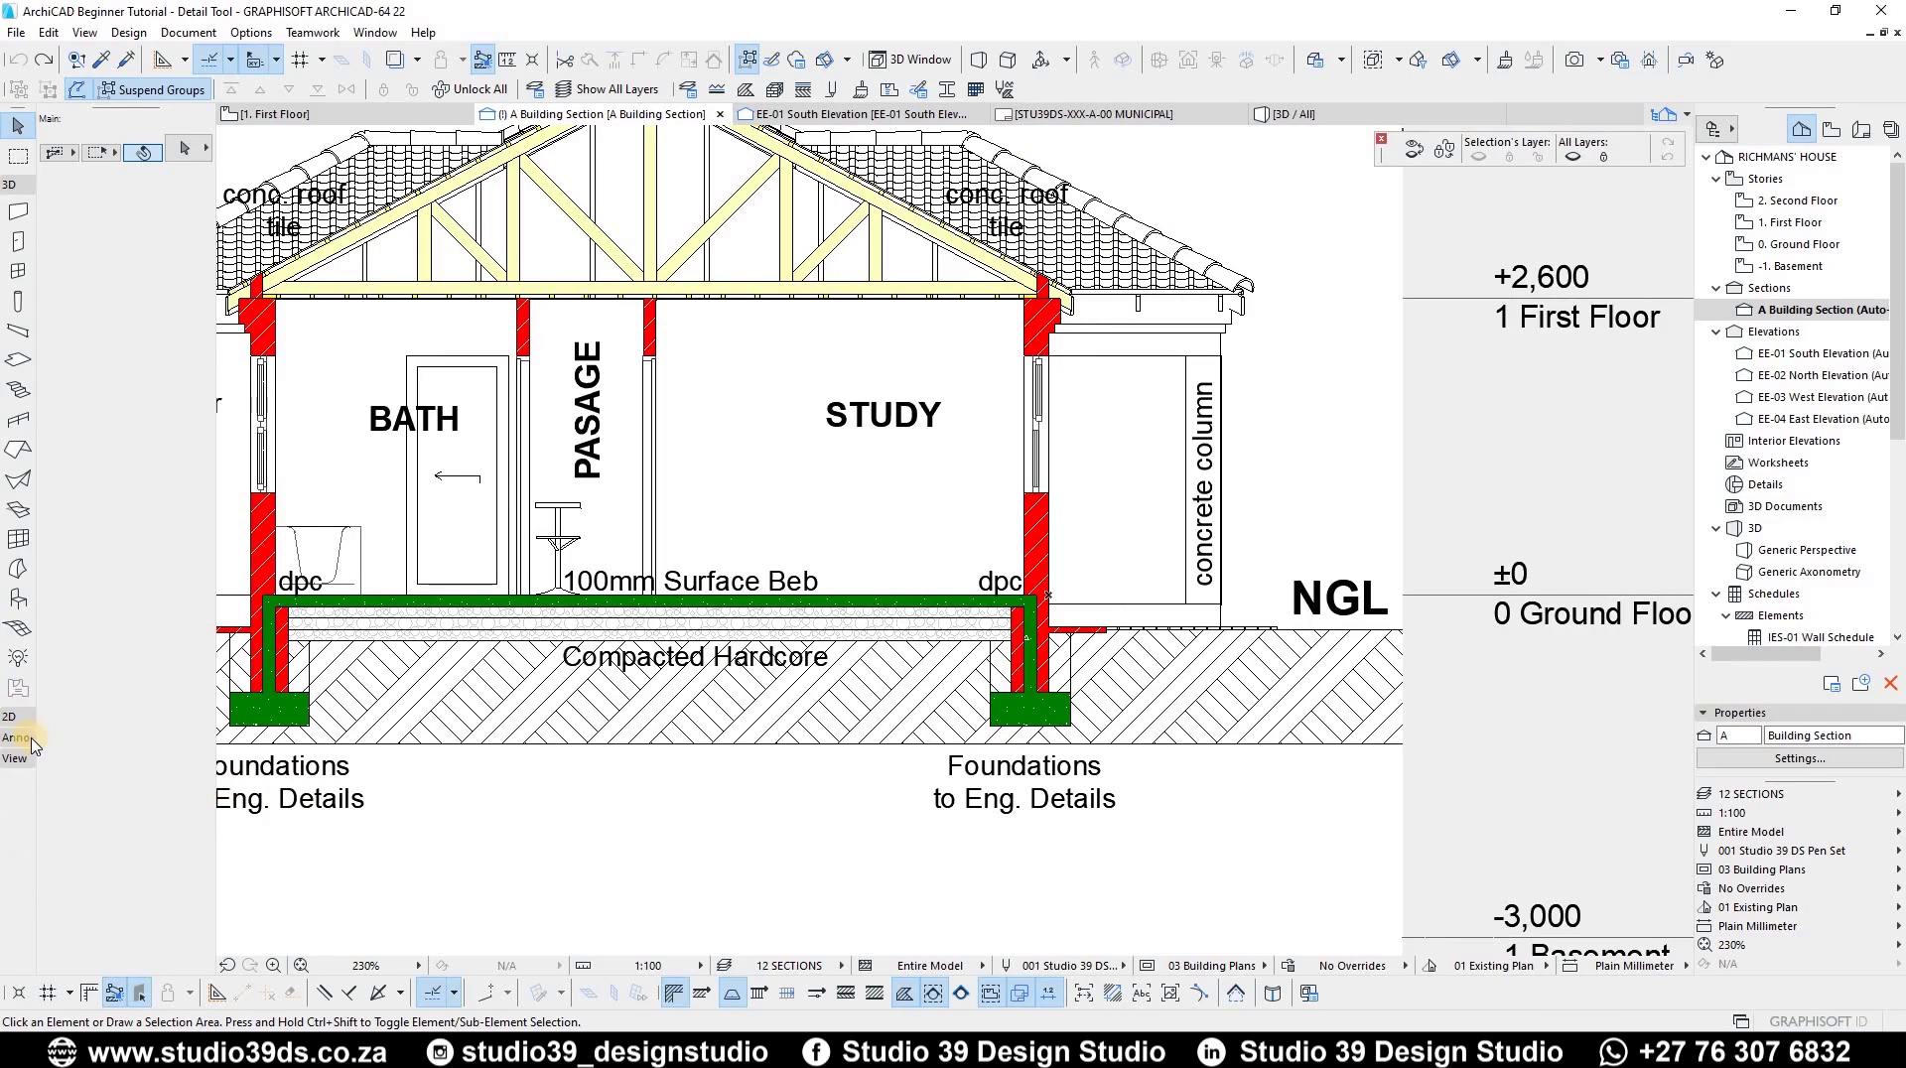
click(14, 187)
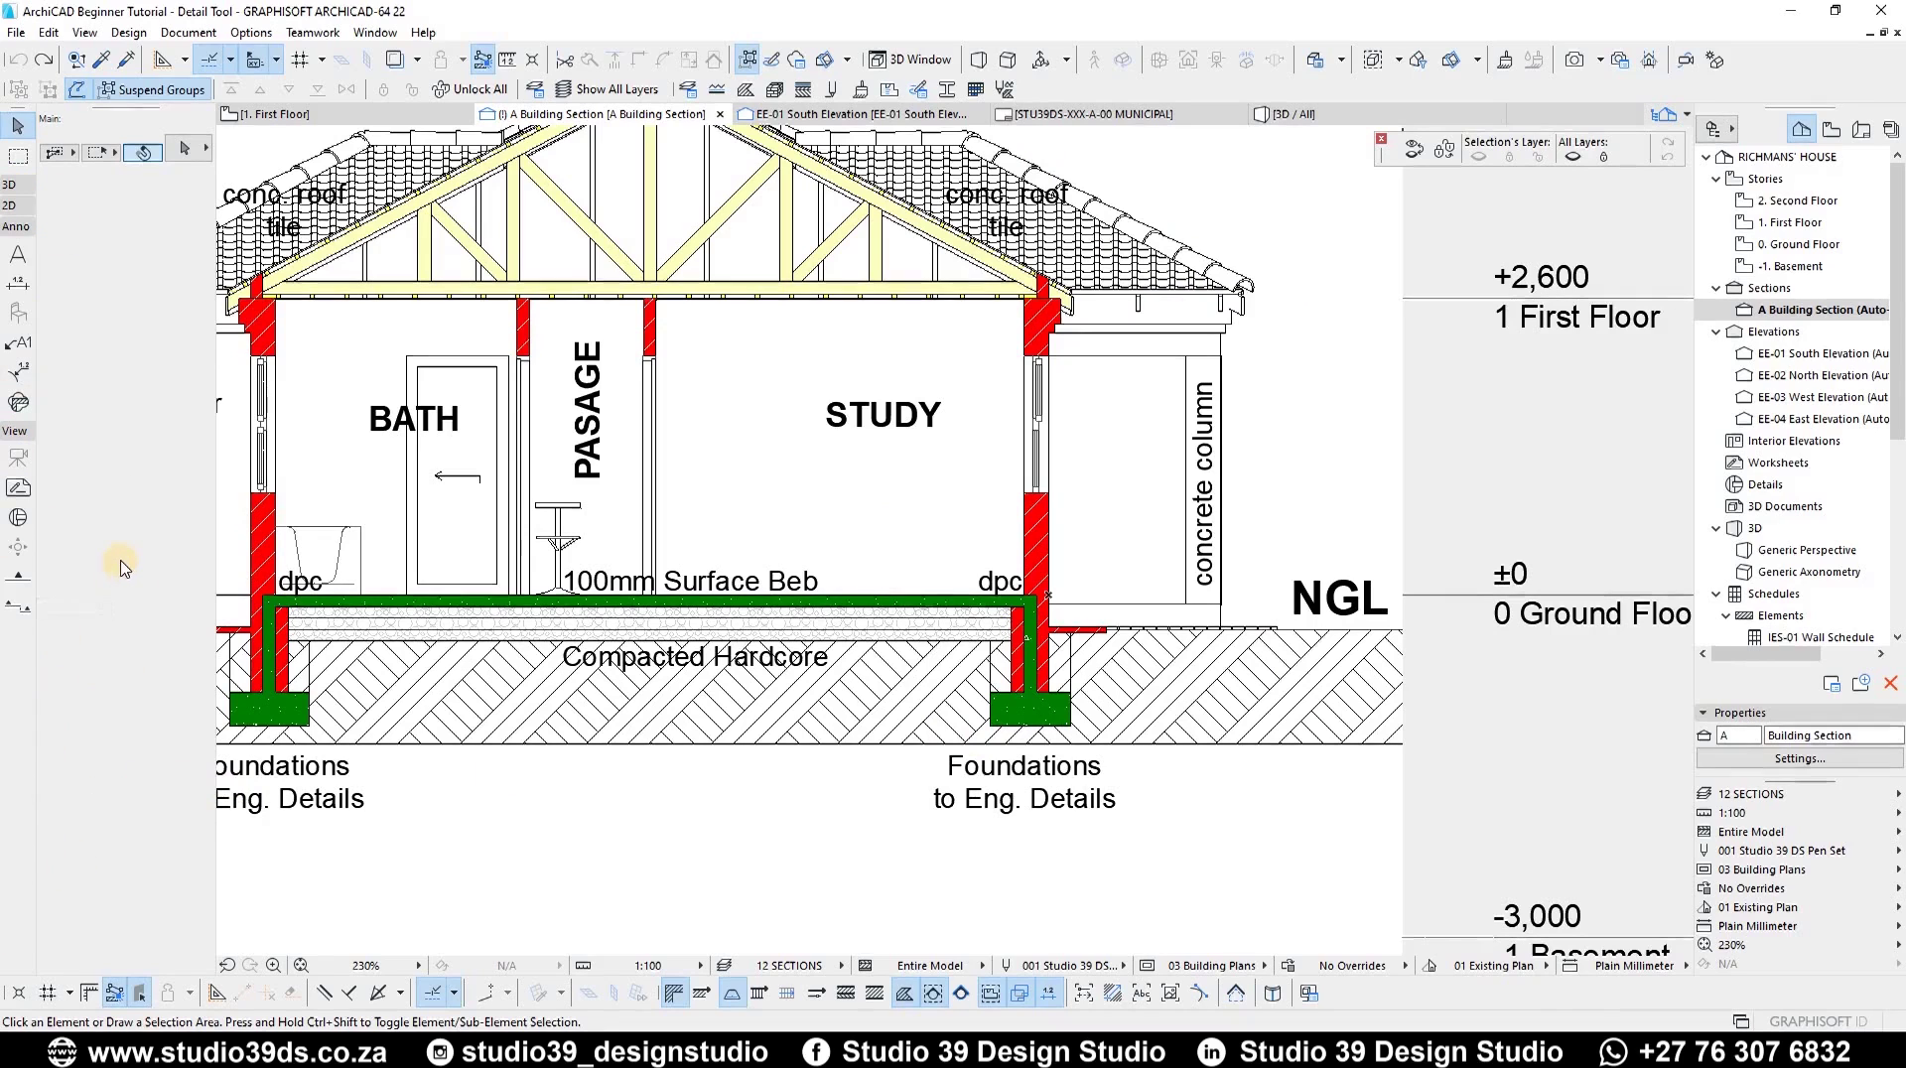
click(18, 517)
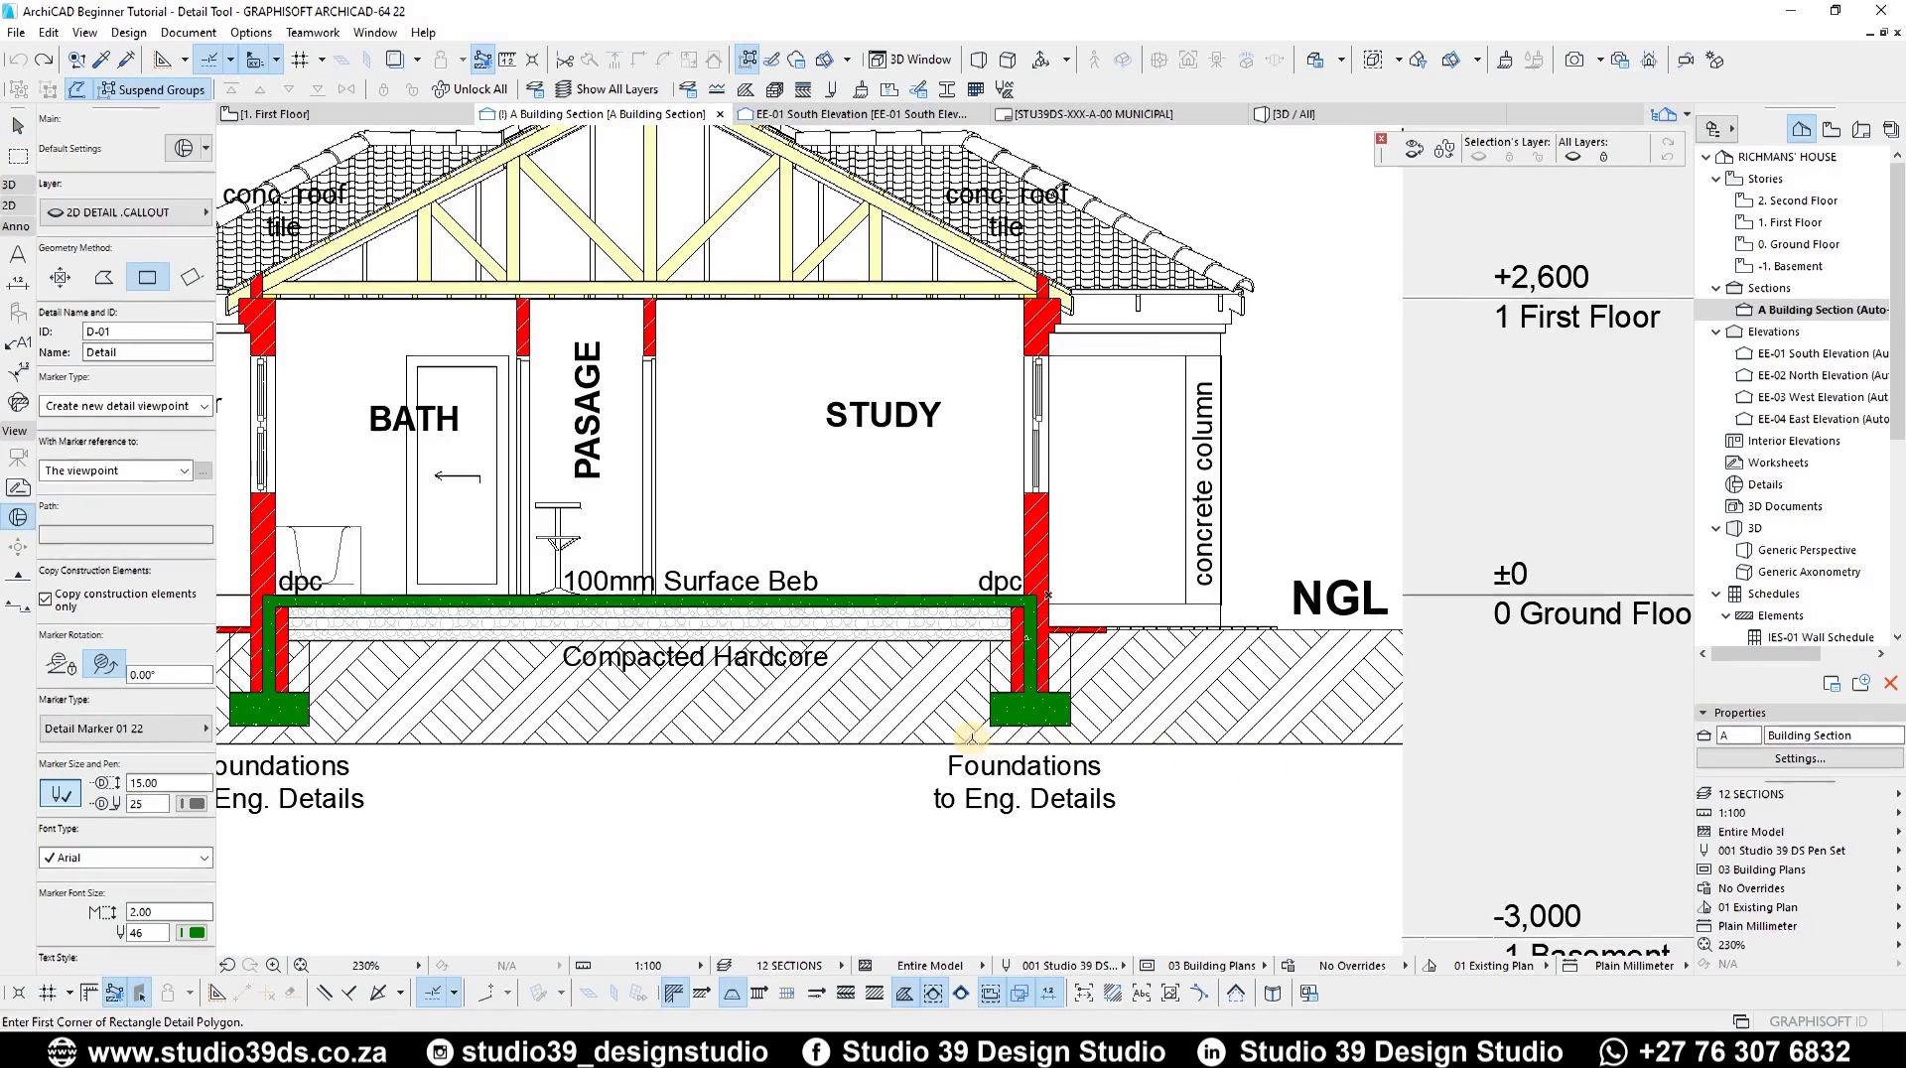
scroll(971, 735, up, 3)
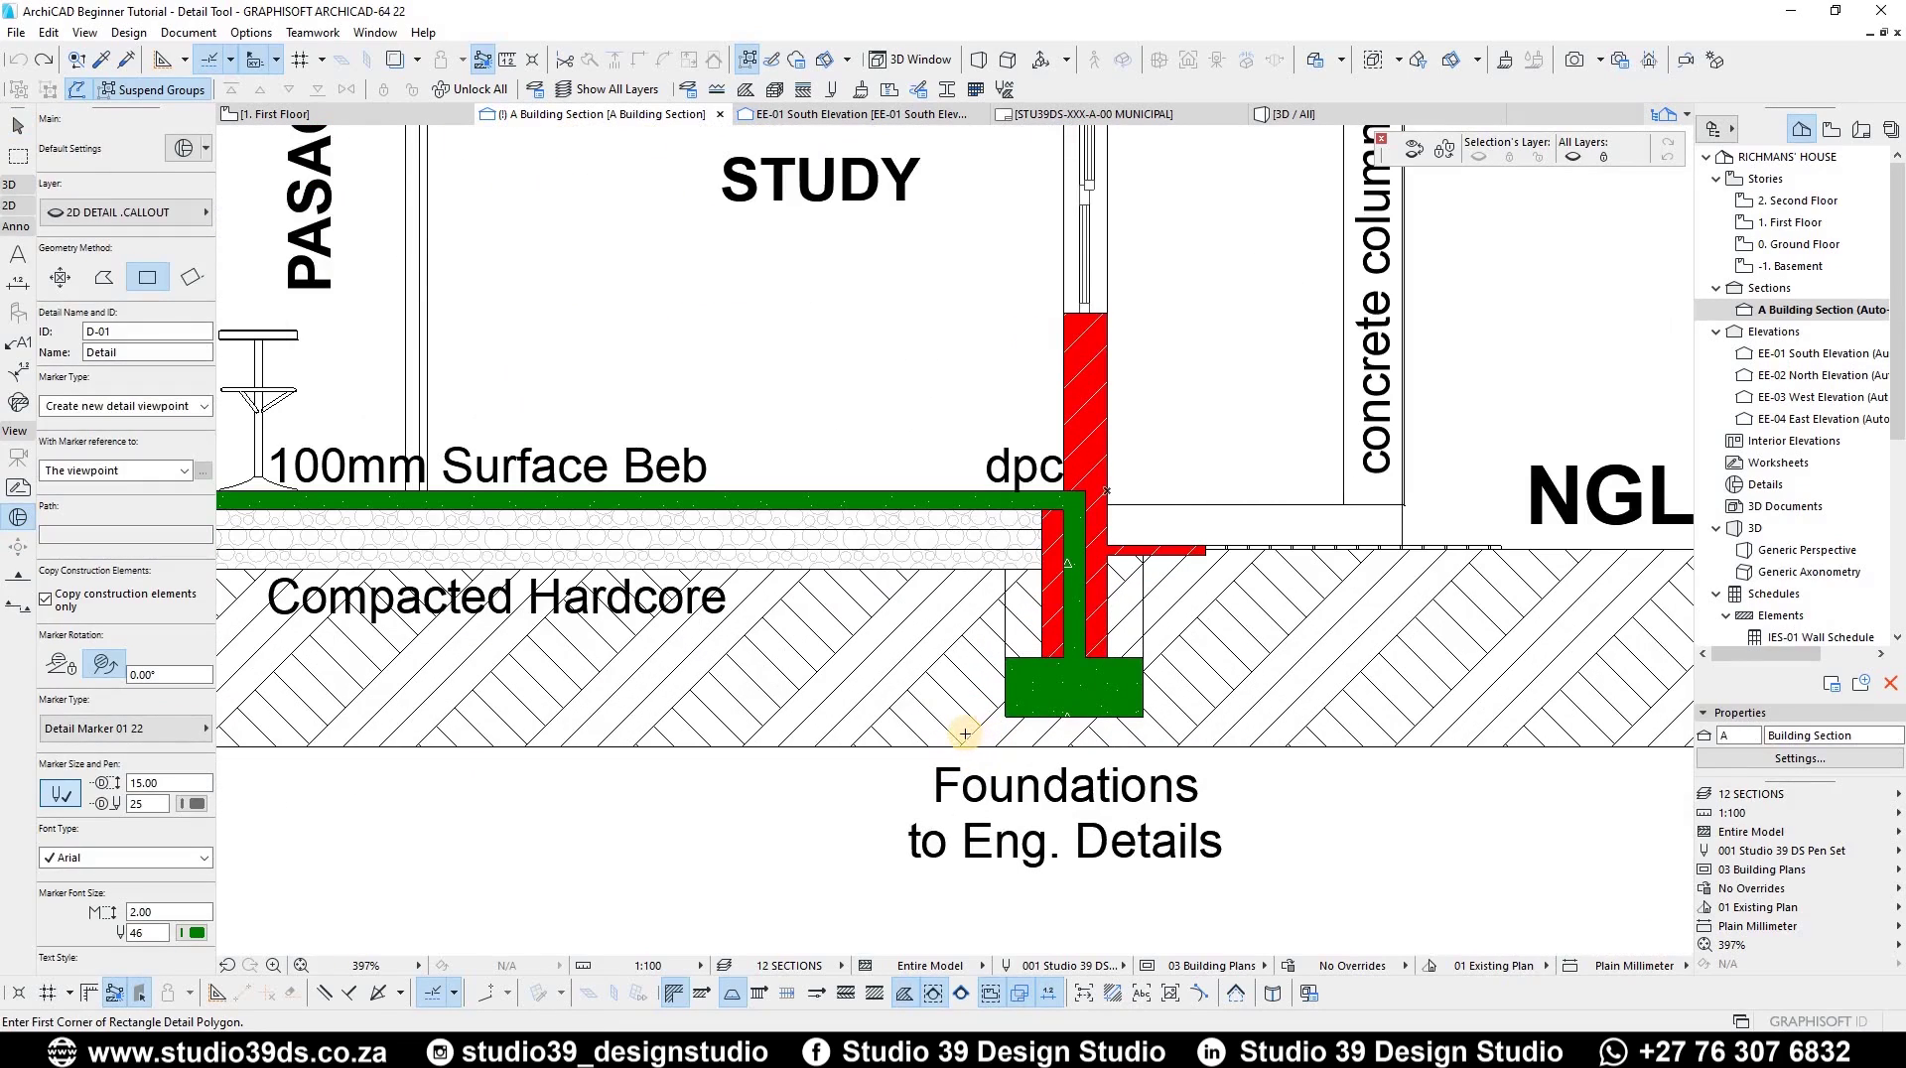
click(1182, 462)
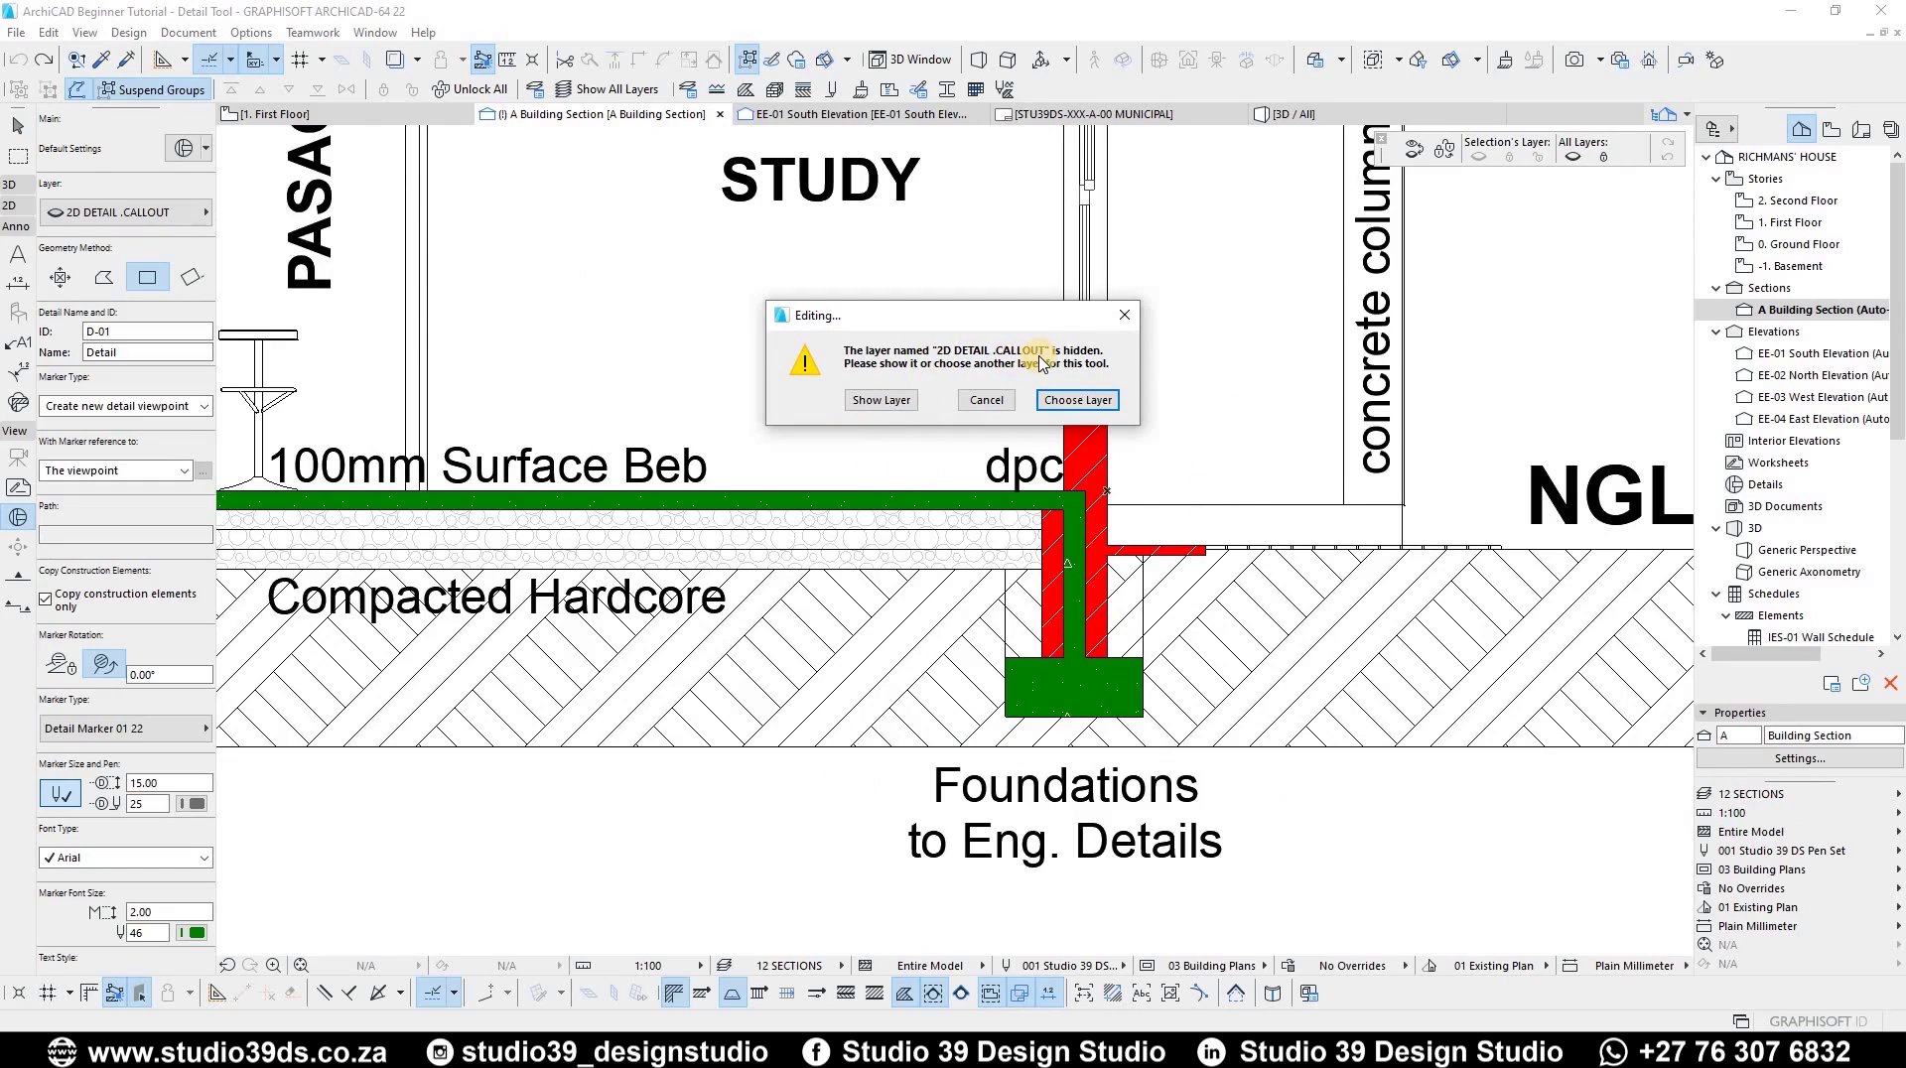
key(Escape)
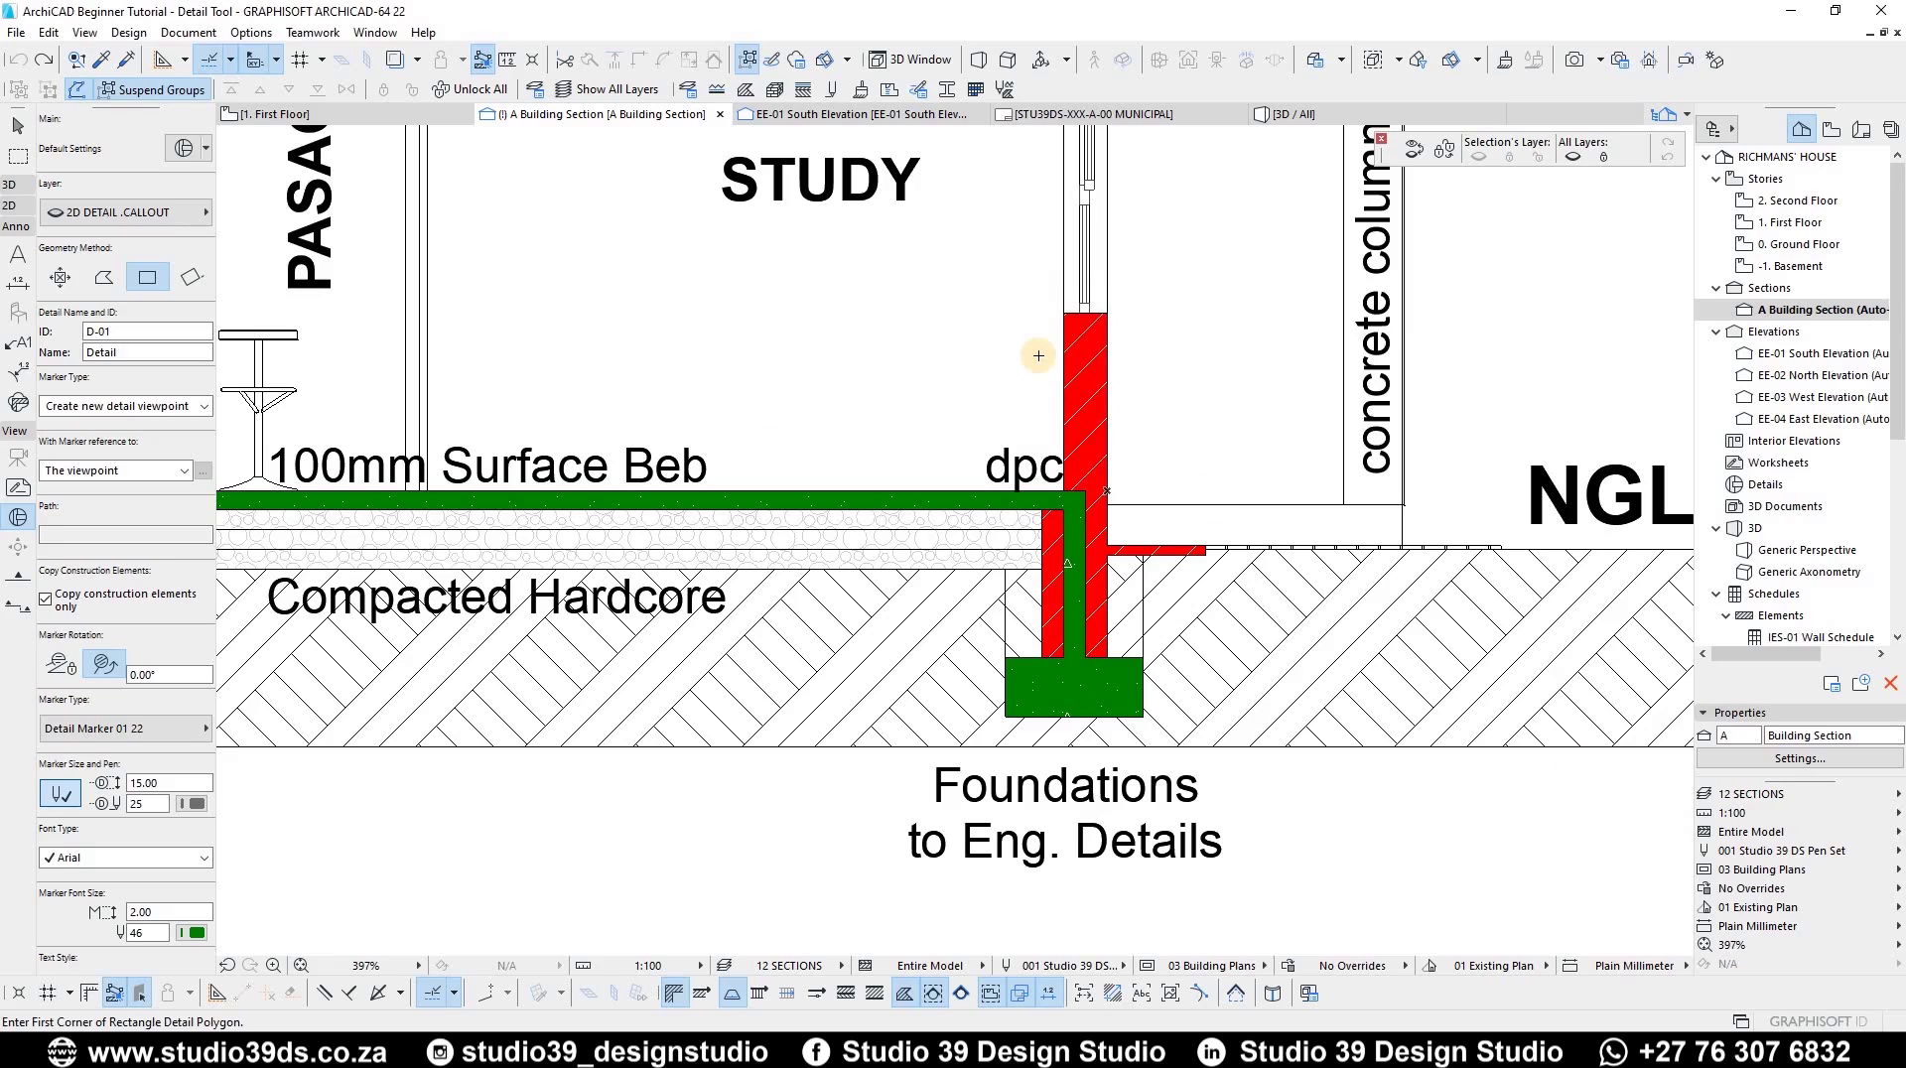
- Make the 2D DETAIL CALLOUT layer visible in the 12 SECTIONS layer combination and apply the layer settings
key(ctrl+l)
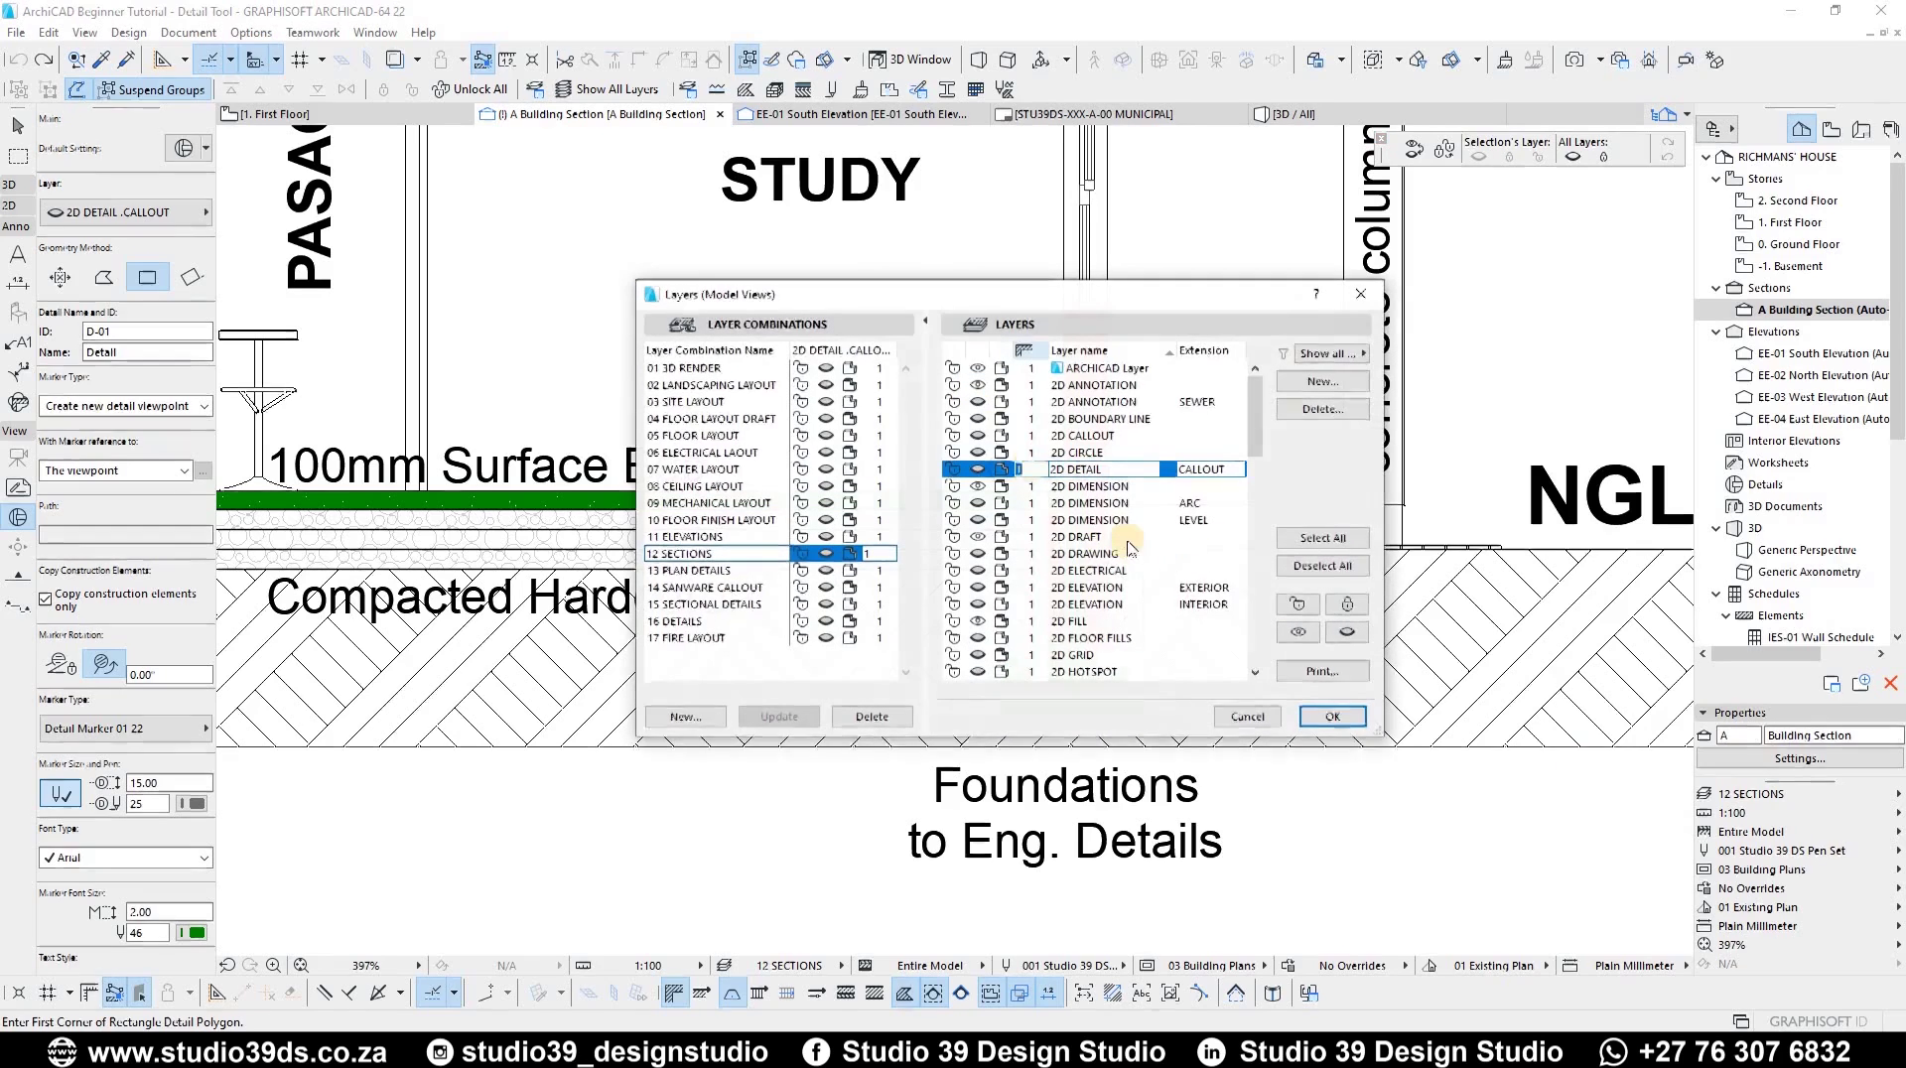
scroll(1117, 506, down, 3)
scroll(1139, 546, up, 1)
click(1125, 415)
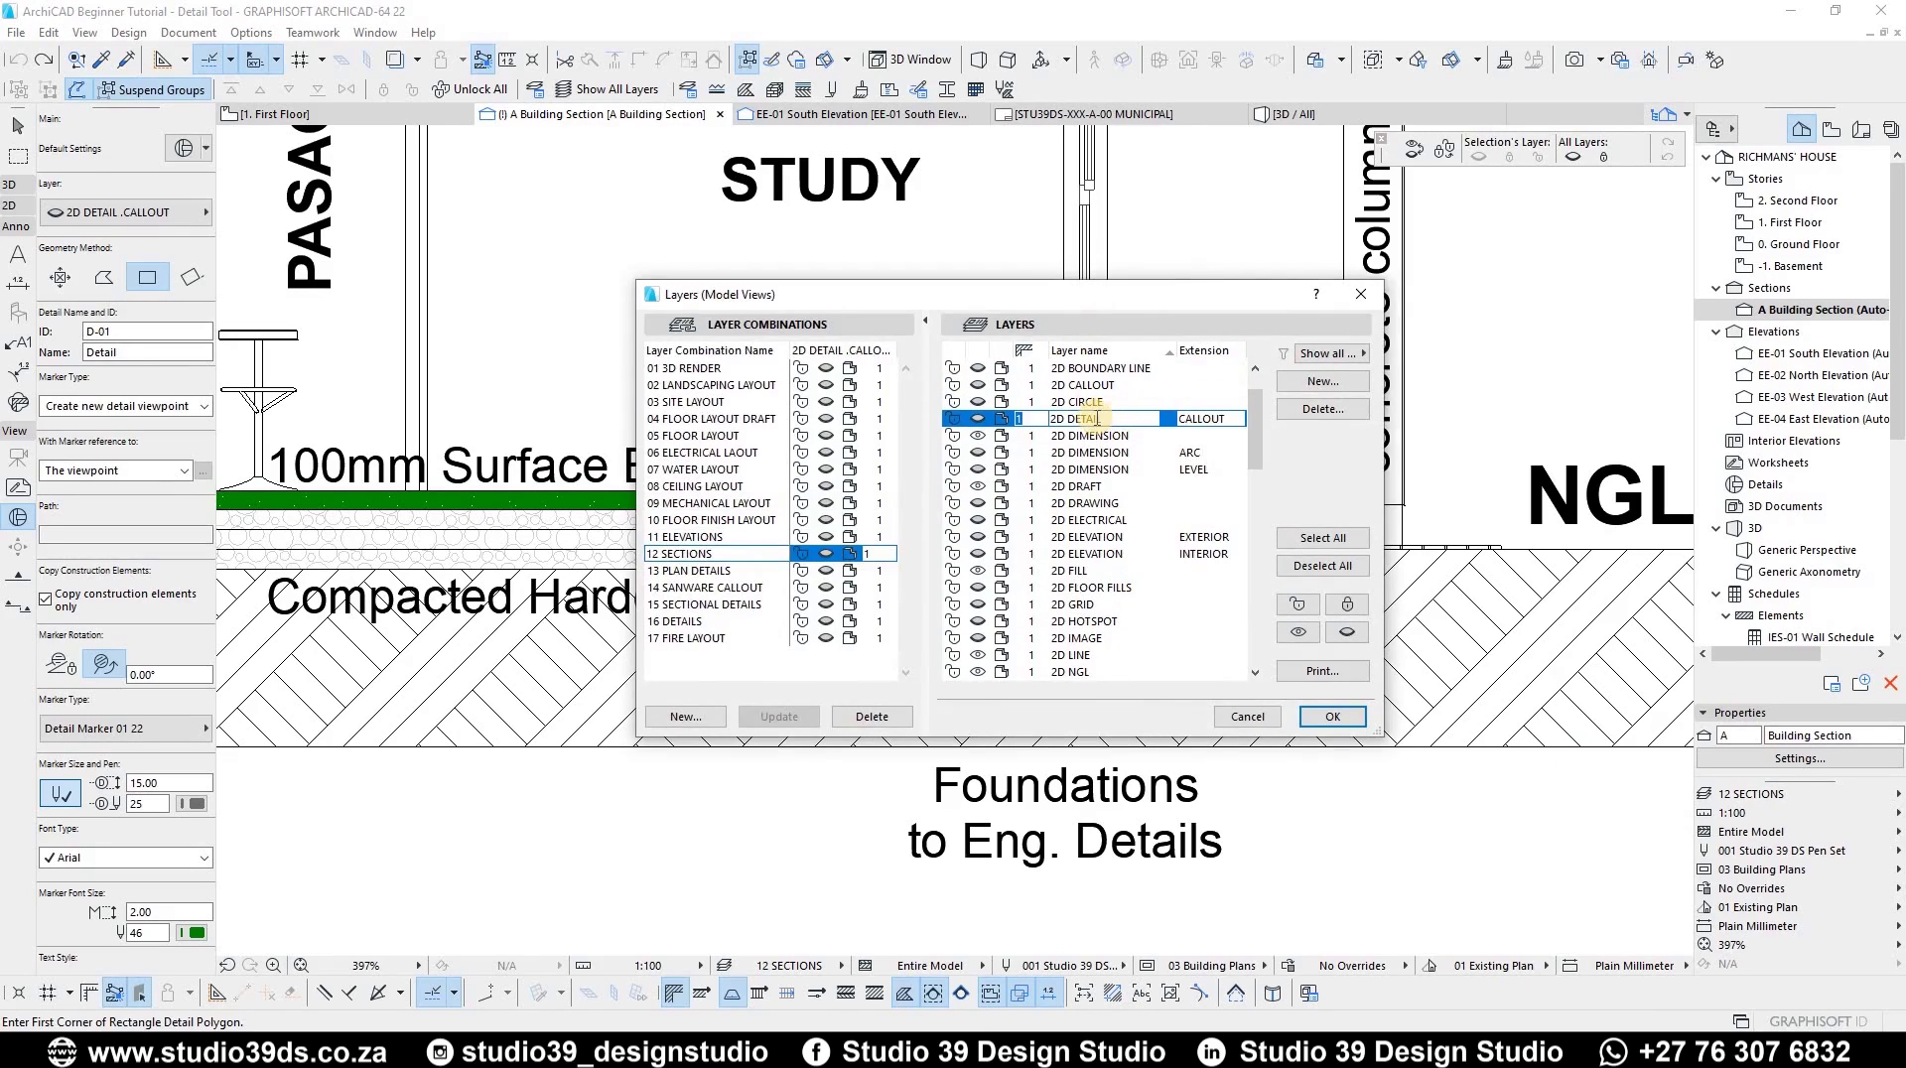
click(825, 557)
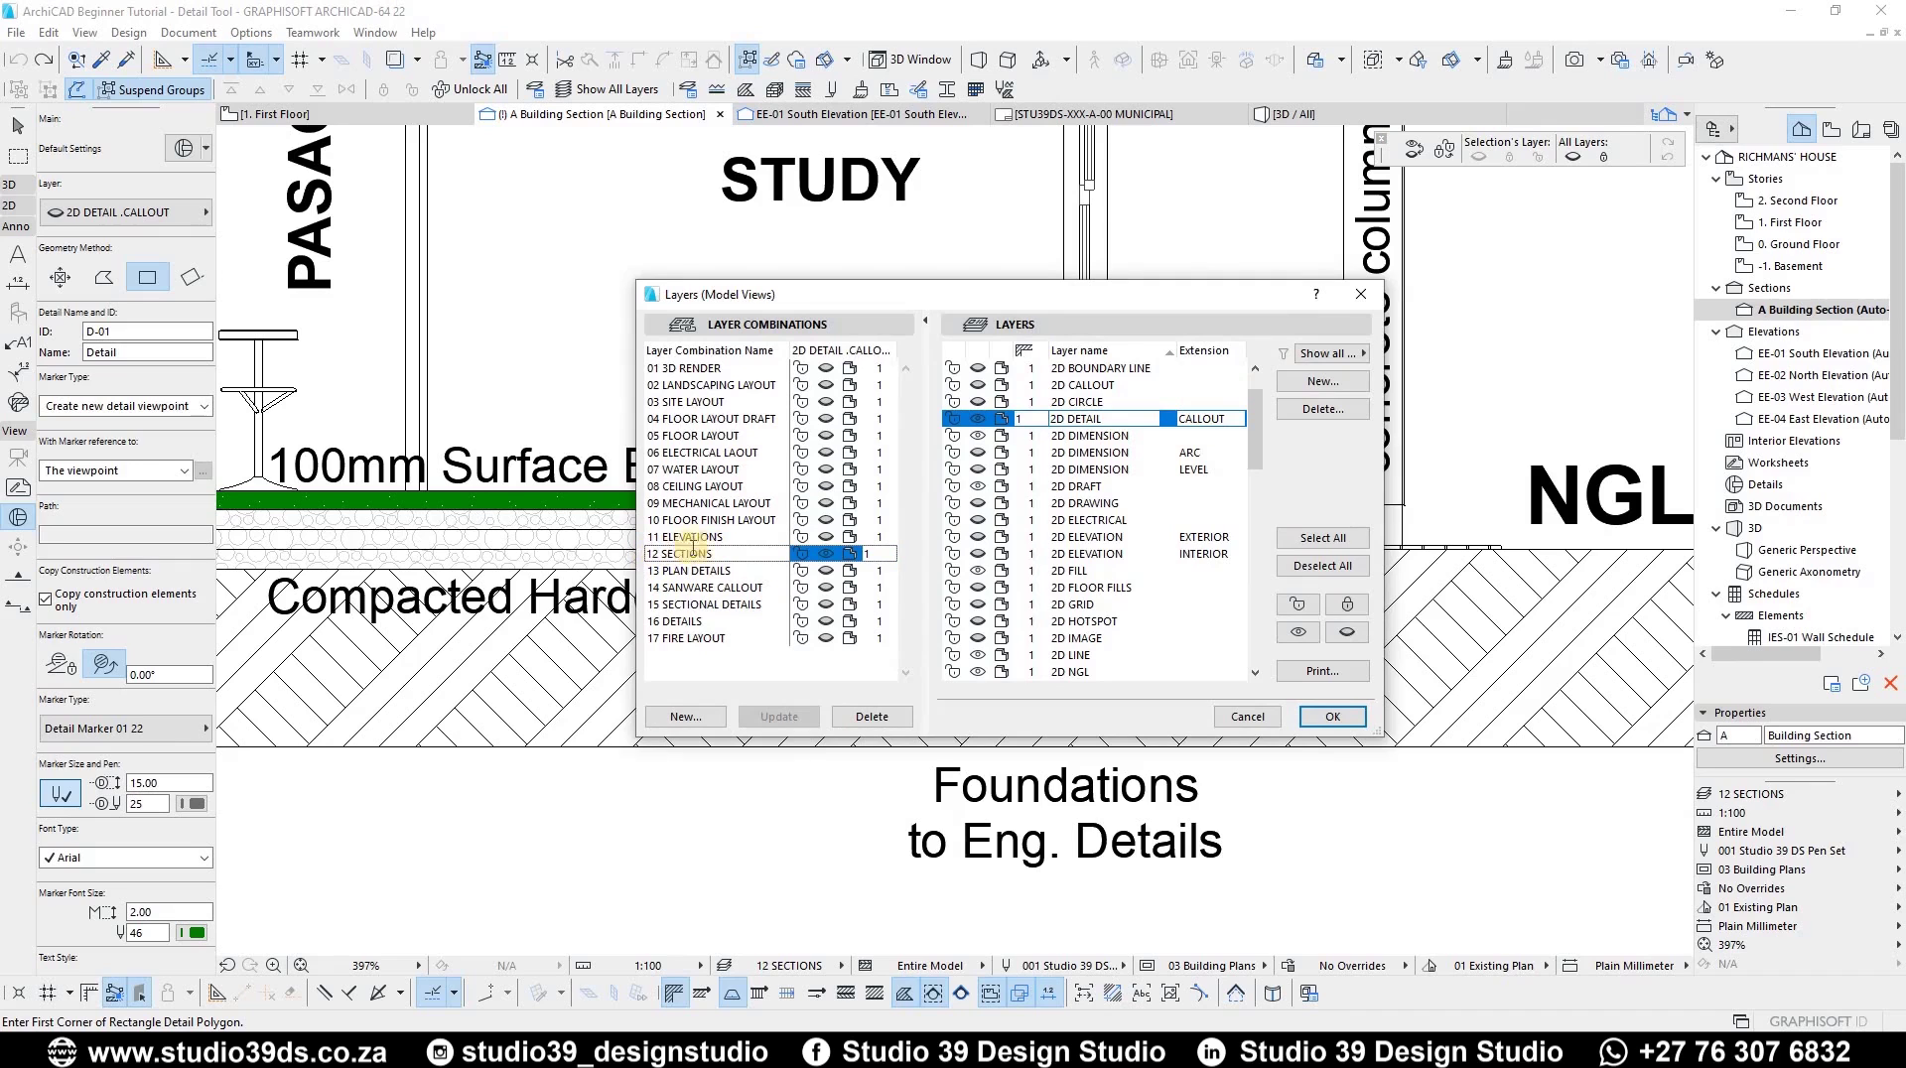
click(1335, 718)
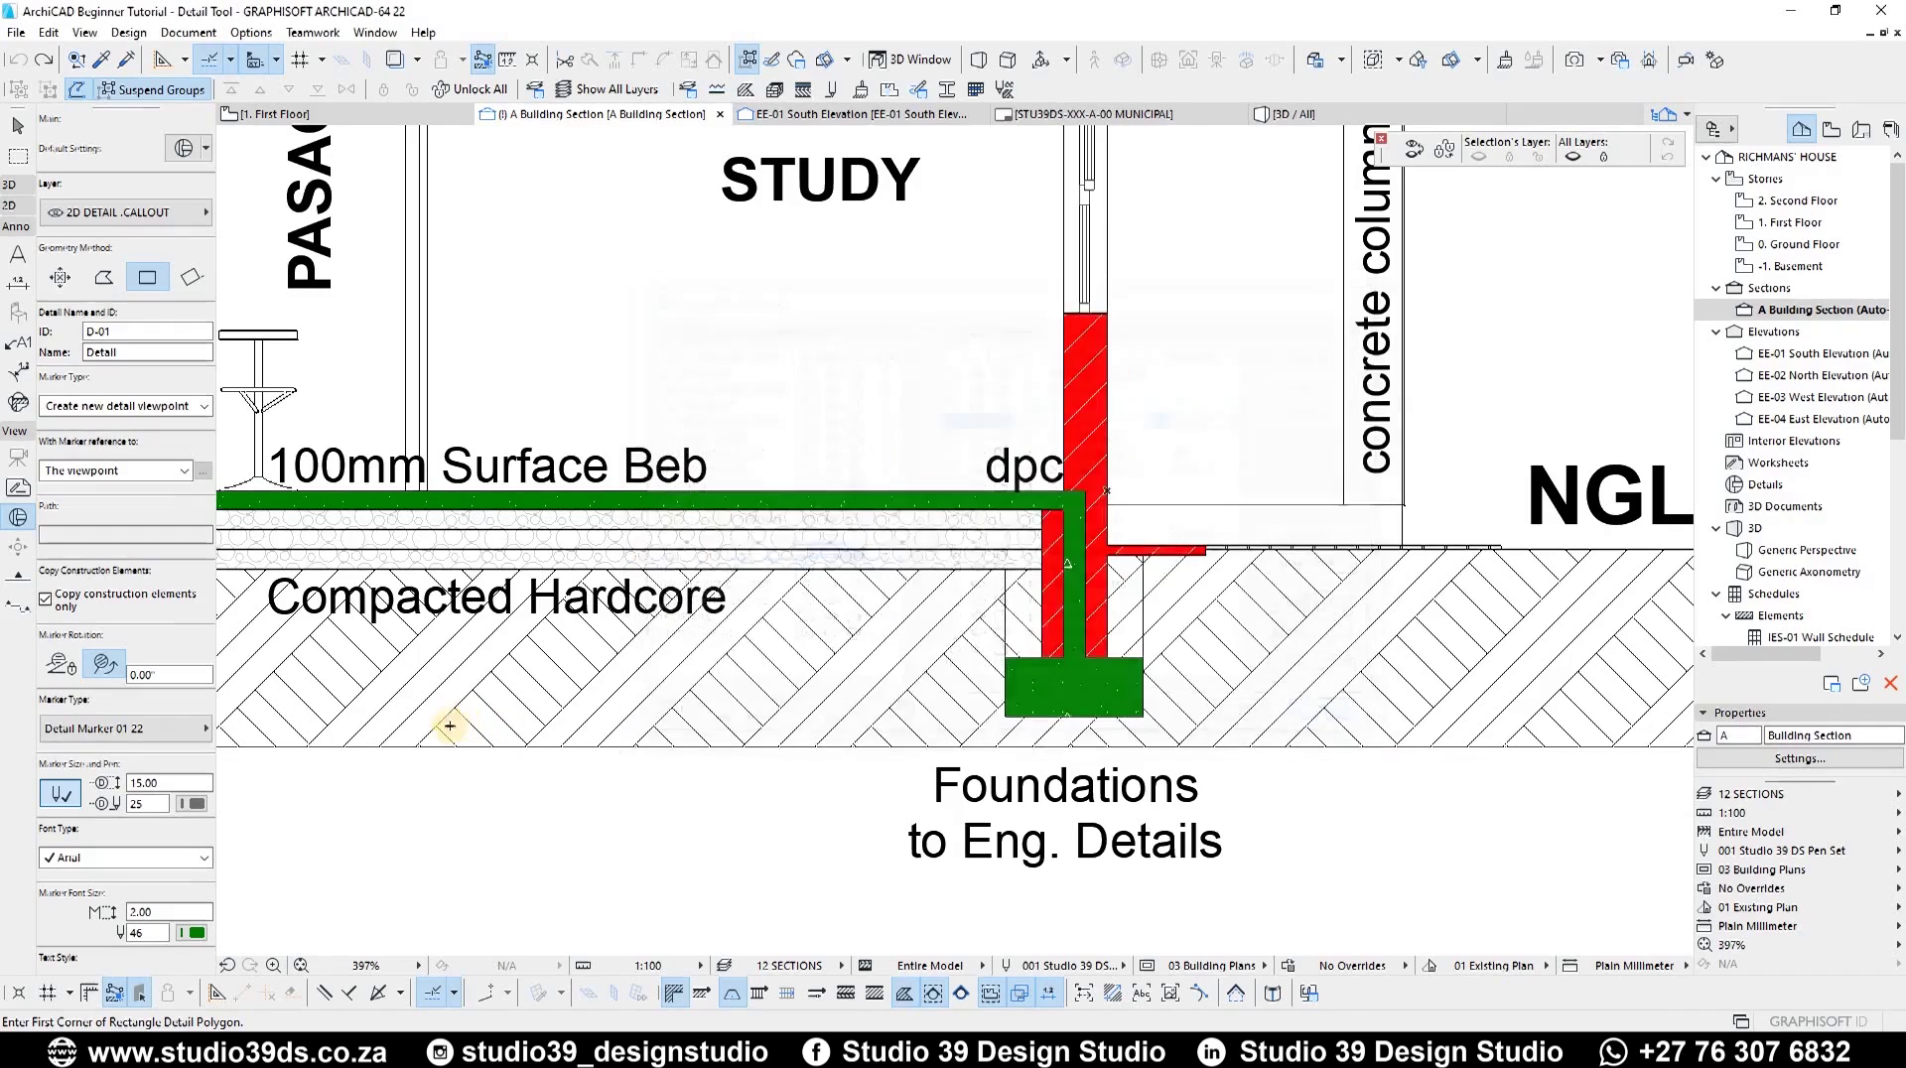
- Draw a rectangular detail boundary of about 1108 by 1647 mm around the study-side foundation and place its marker above the NGL label
click(961, 735)
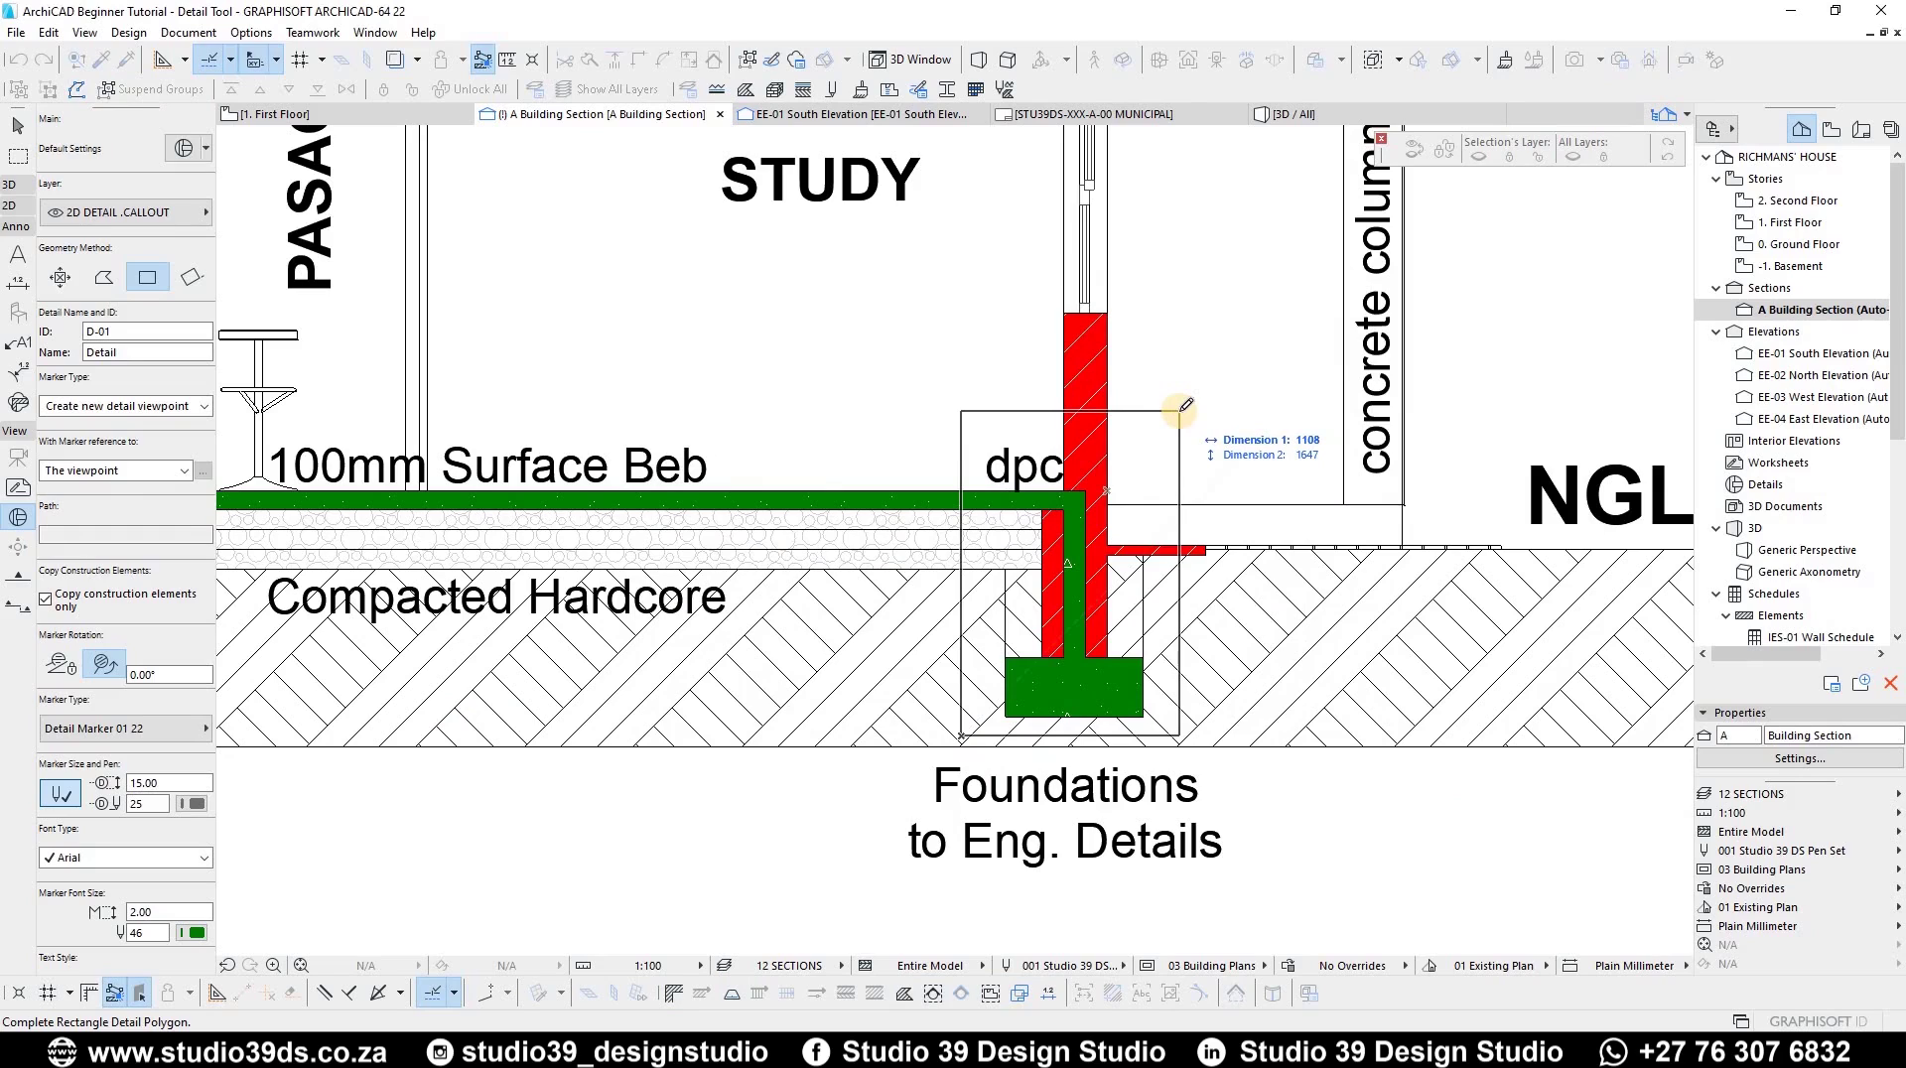
click(1181, 408)
scroll(1023, 730, down, 3)
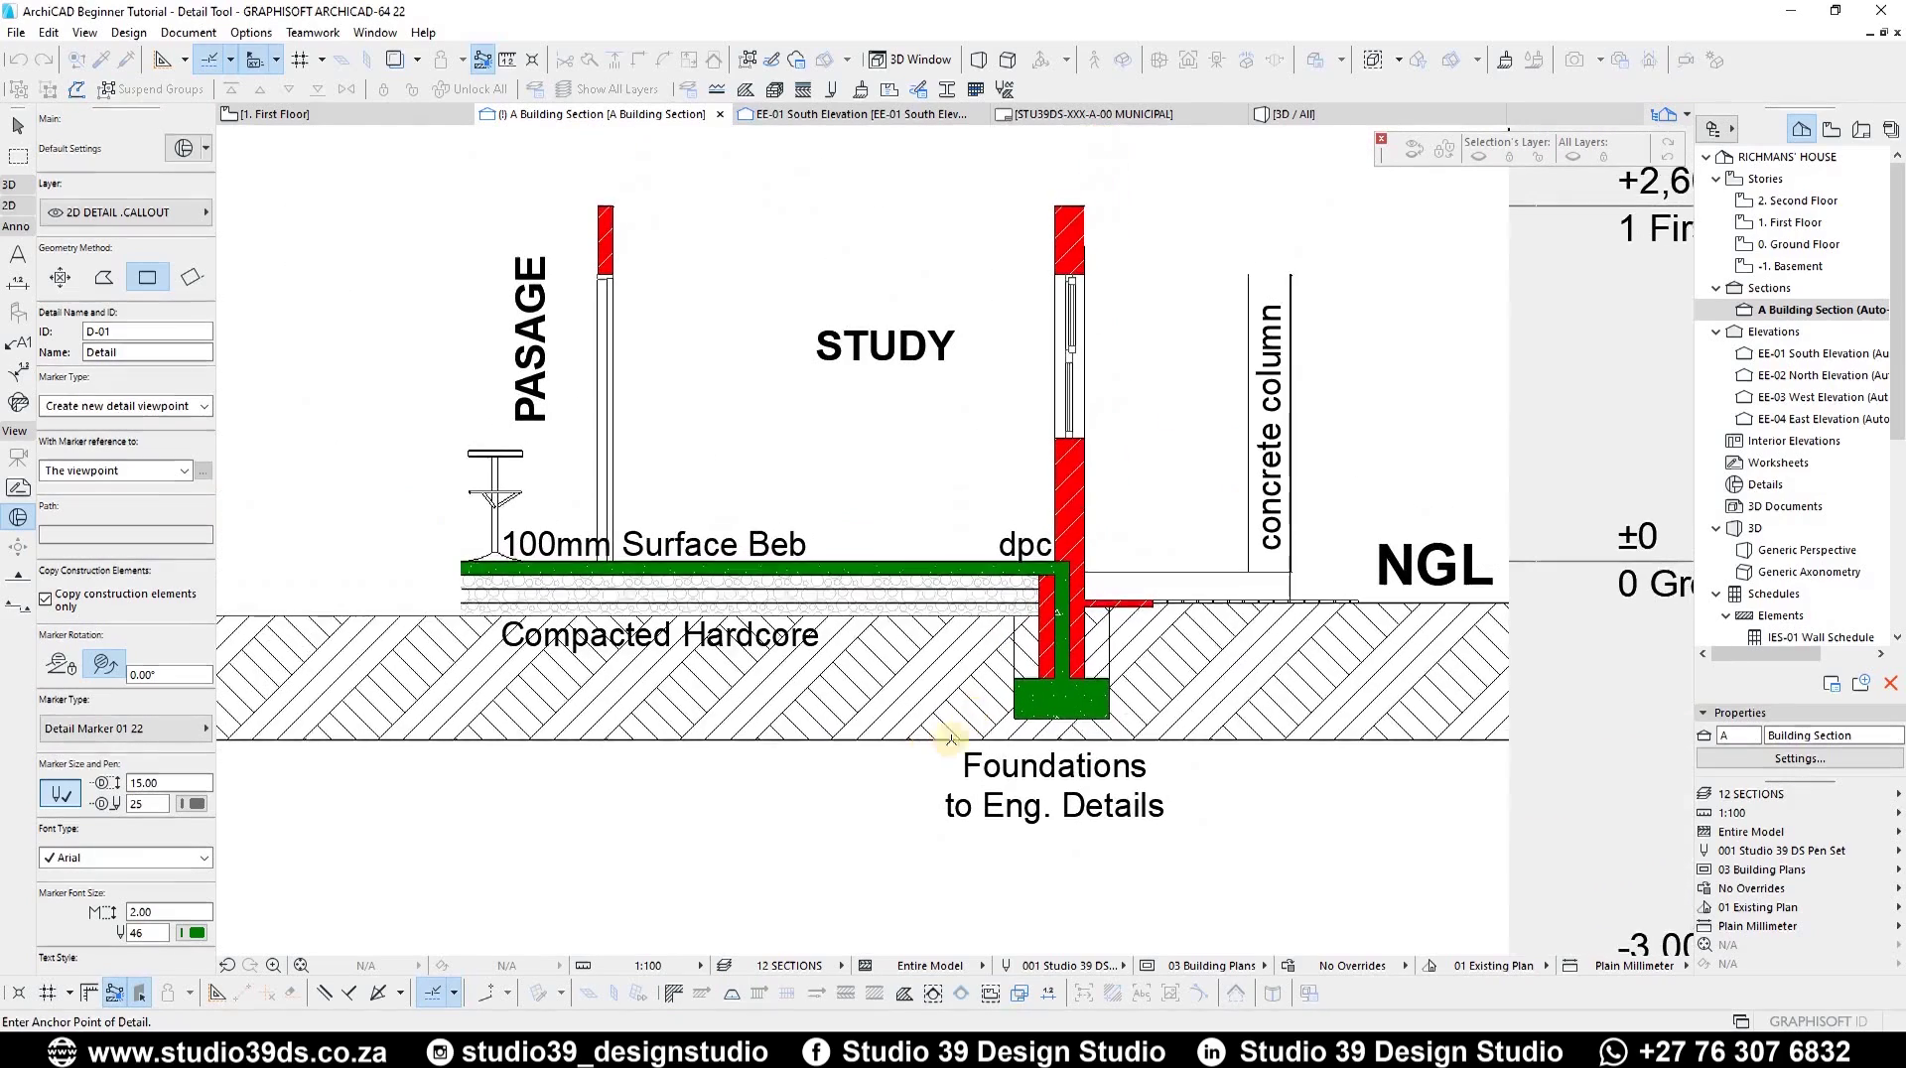
scroll(1011, 741, up, 2)
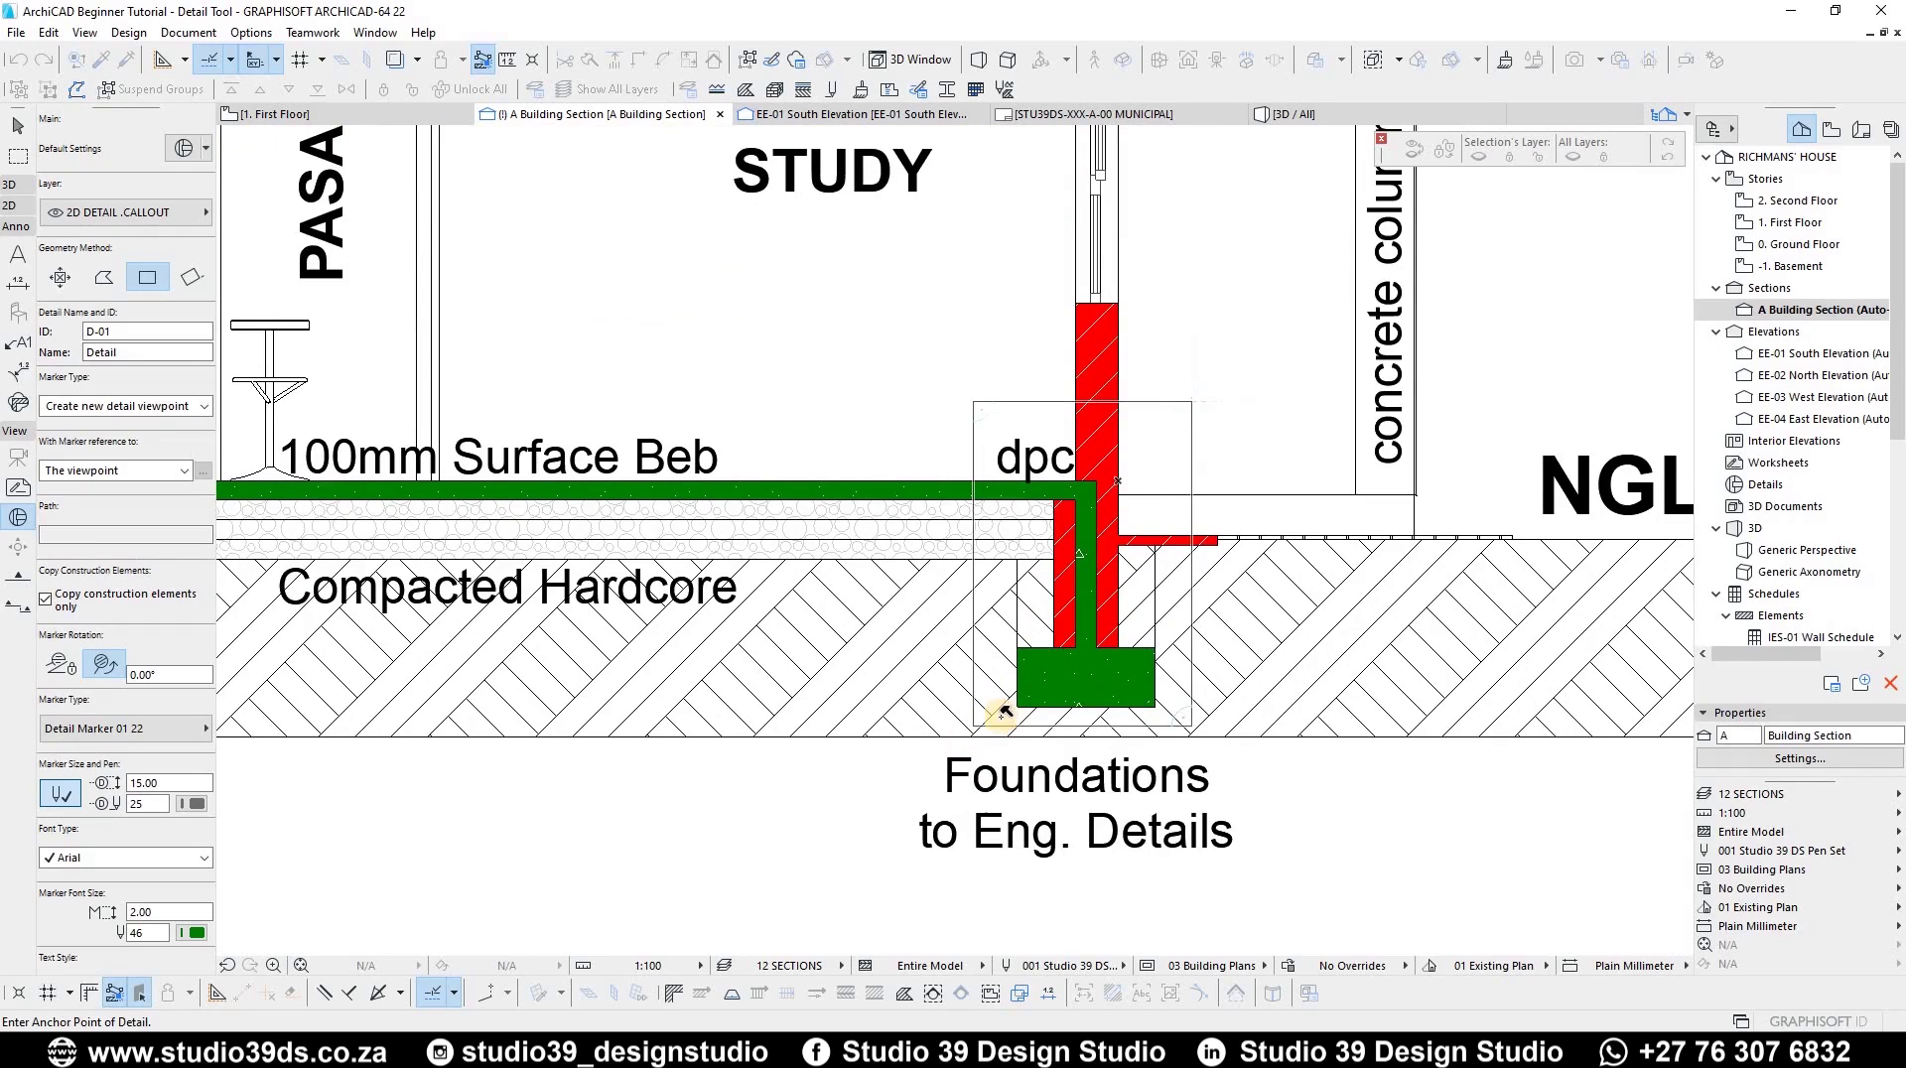
scroll(1066, 530, down, 2)
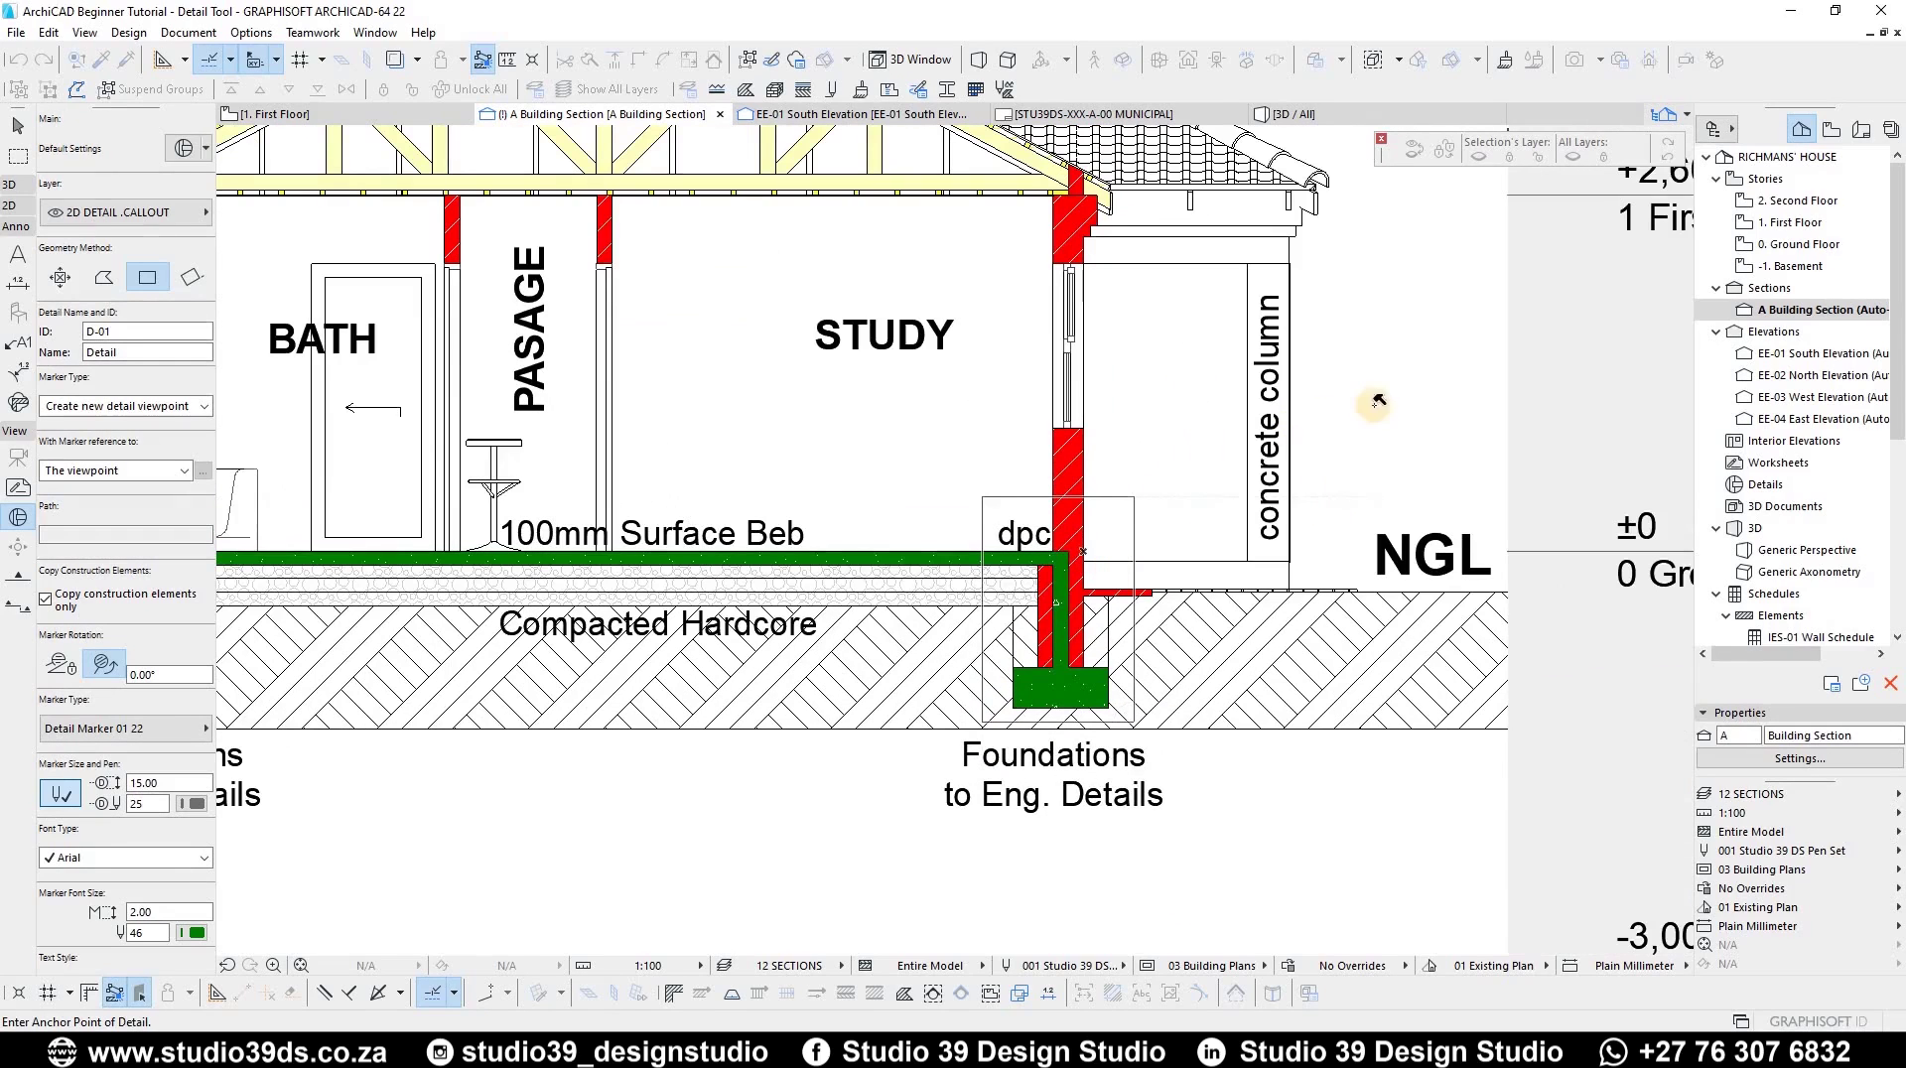
click(1336, 424)
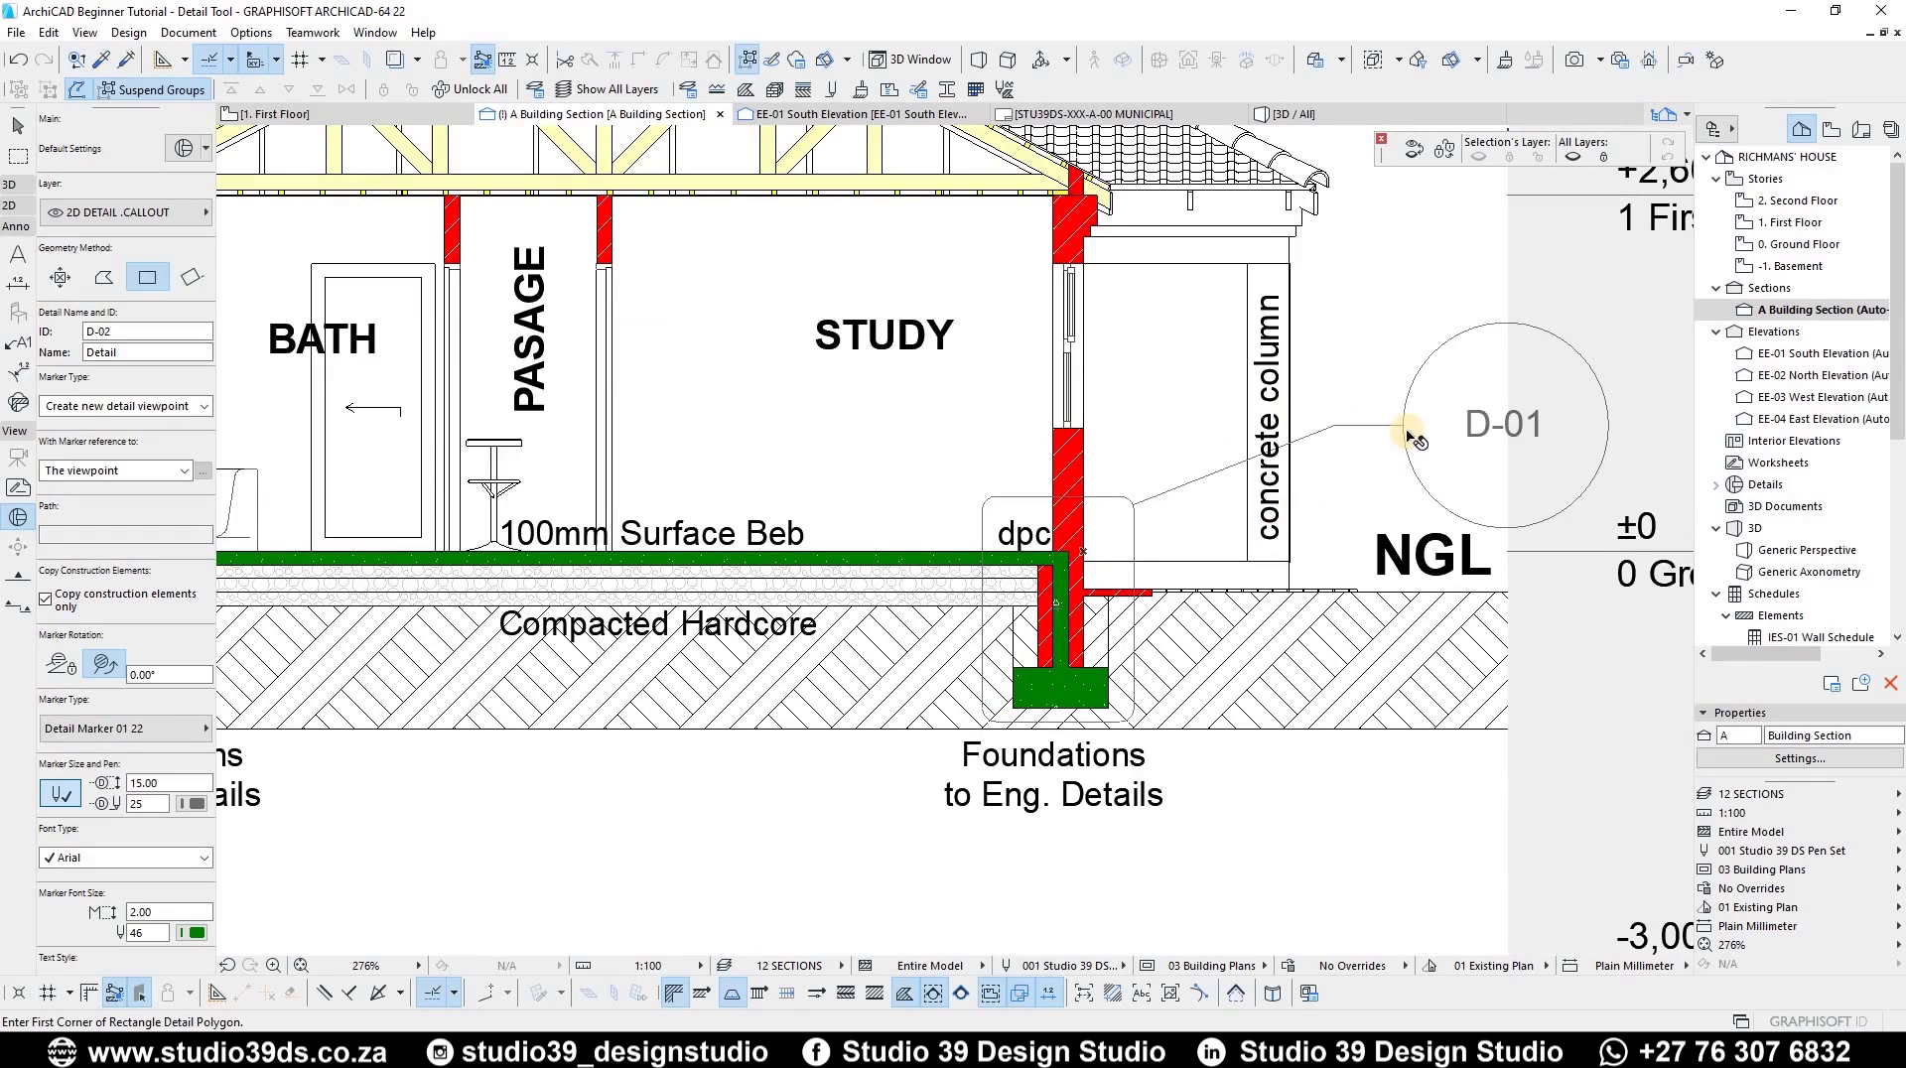
- Select the new detail marker and set its marker size to 7.5 mm after trying 10 and 5 mm
click(1402, 425)
click(1336, 425)
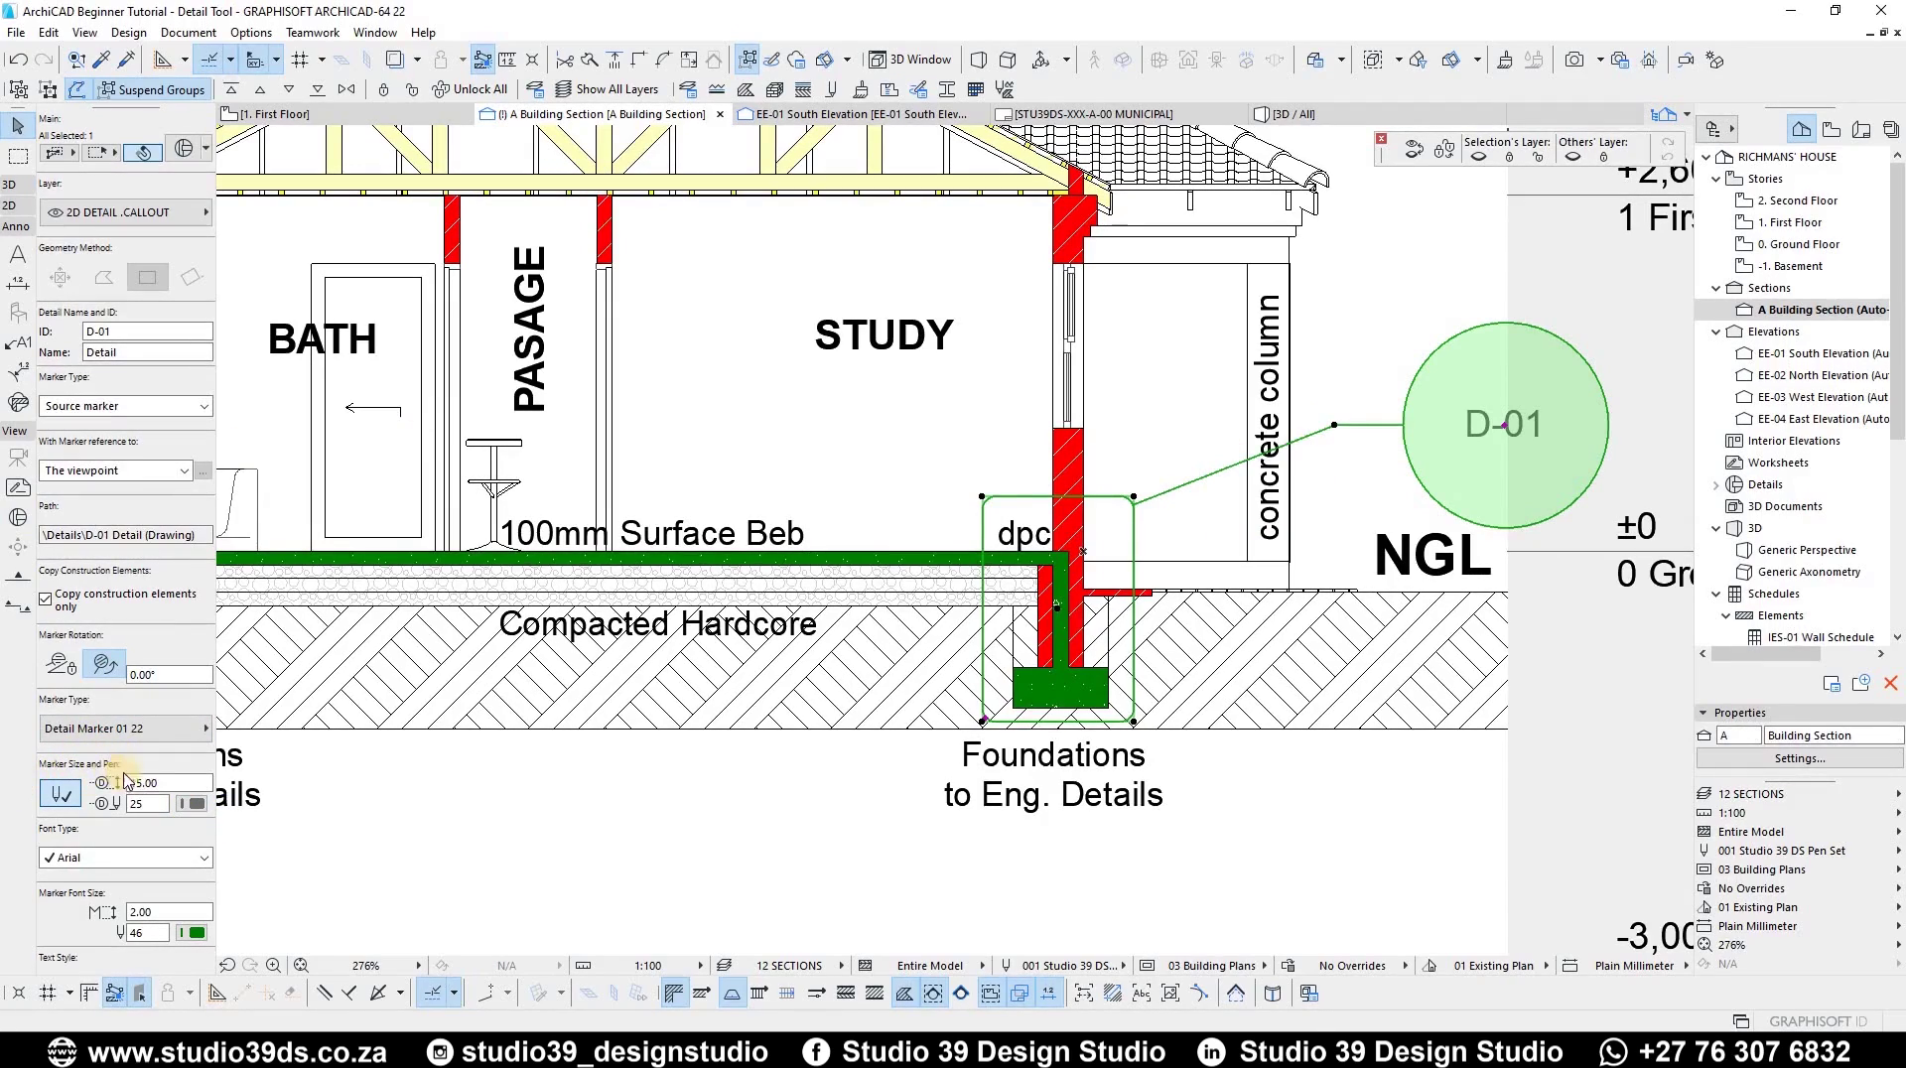
click(183, 784)
text(10)
key(Return)
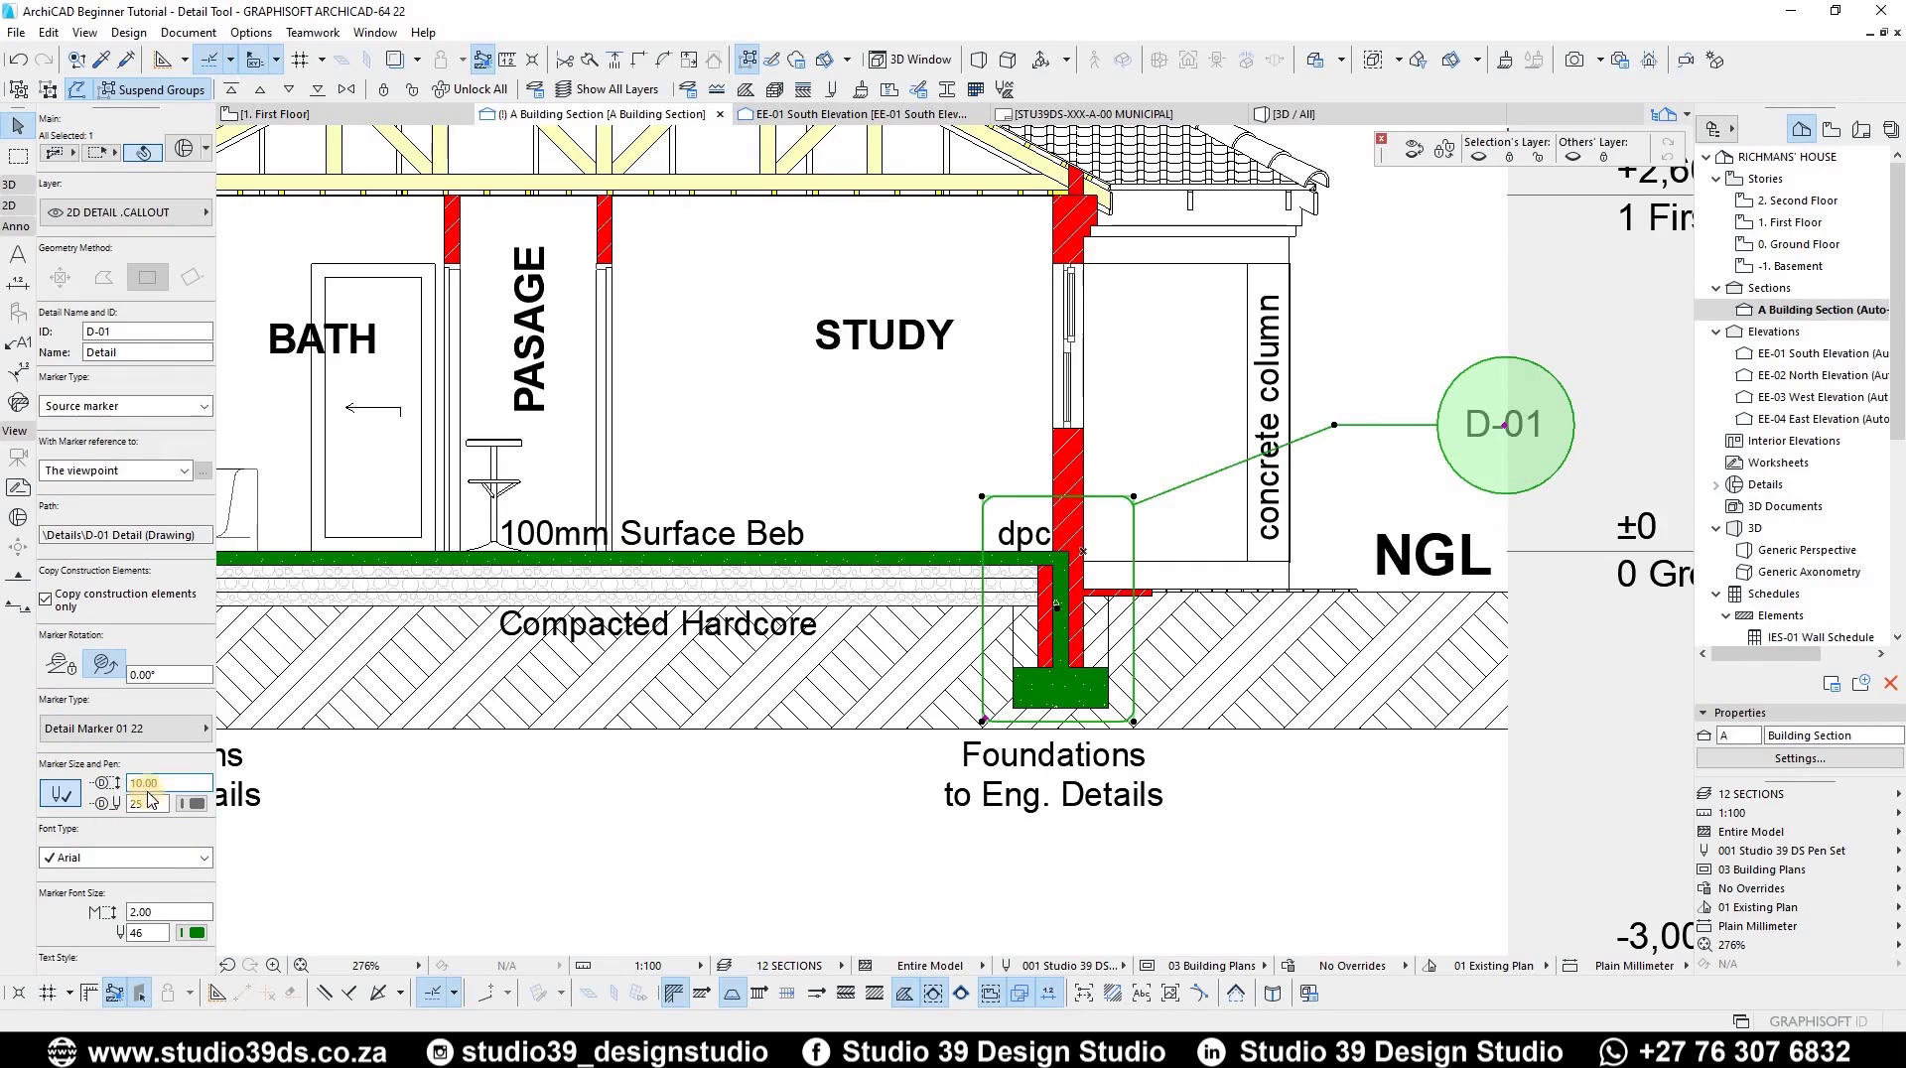
text(5)
key(Return)
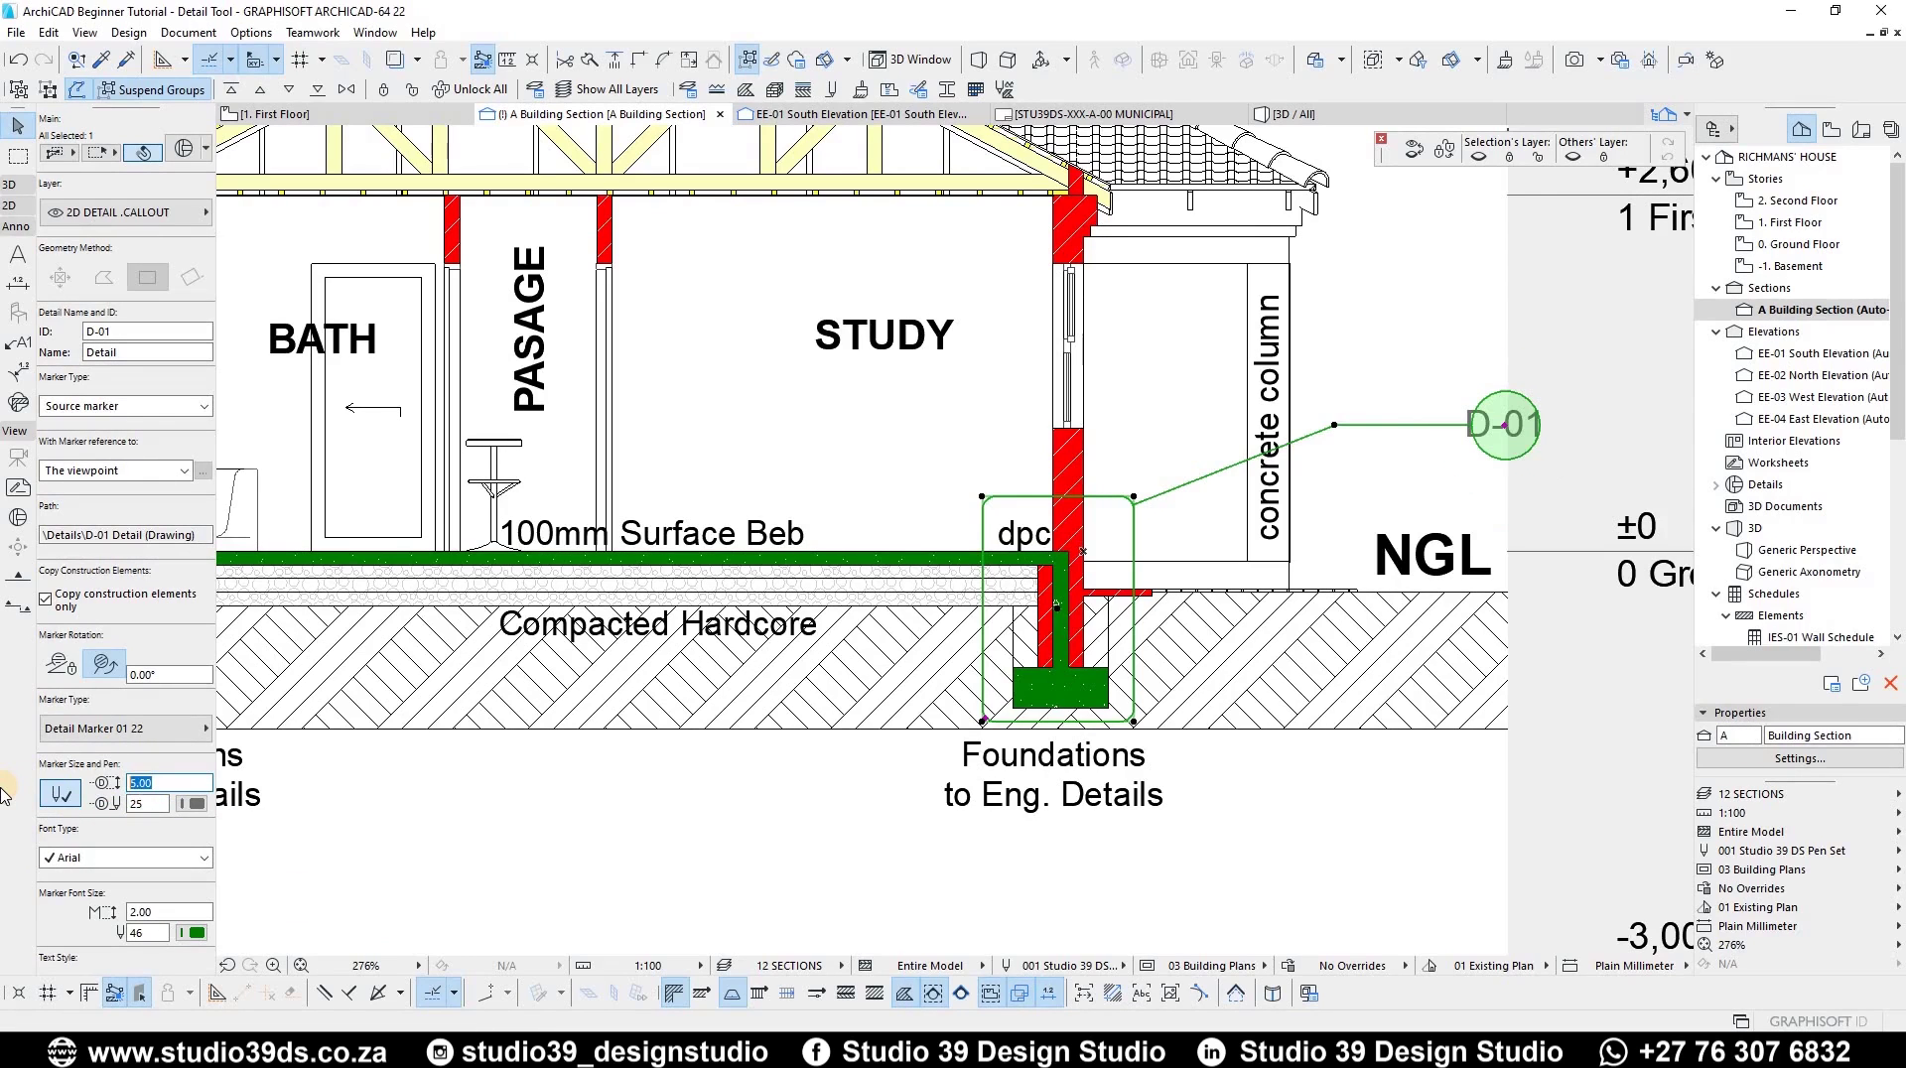
text(7.5)
key(Return)
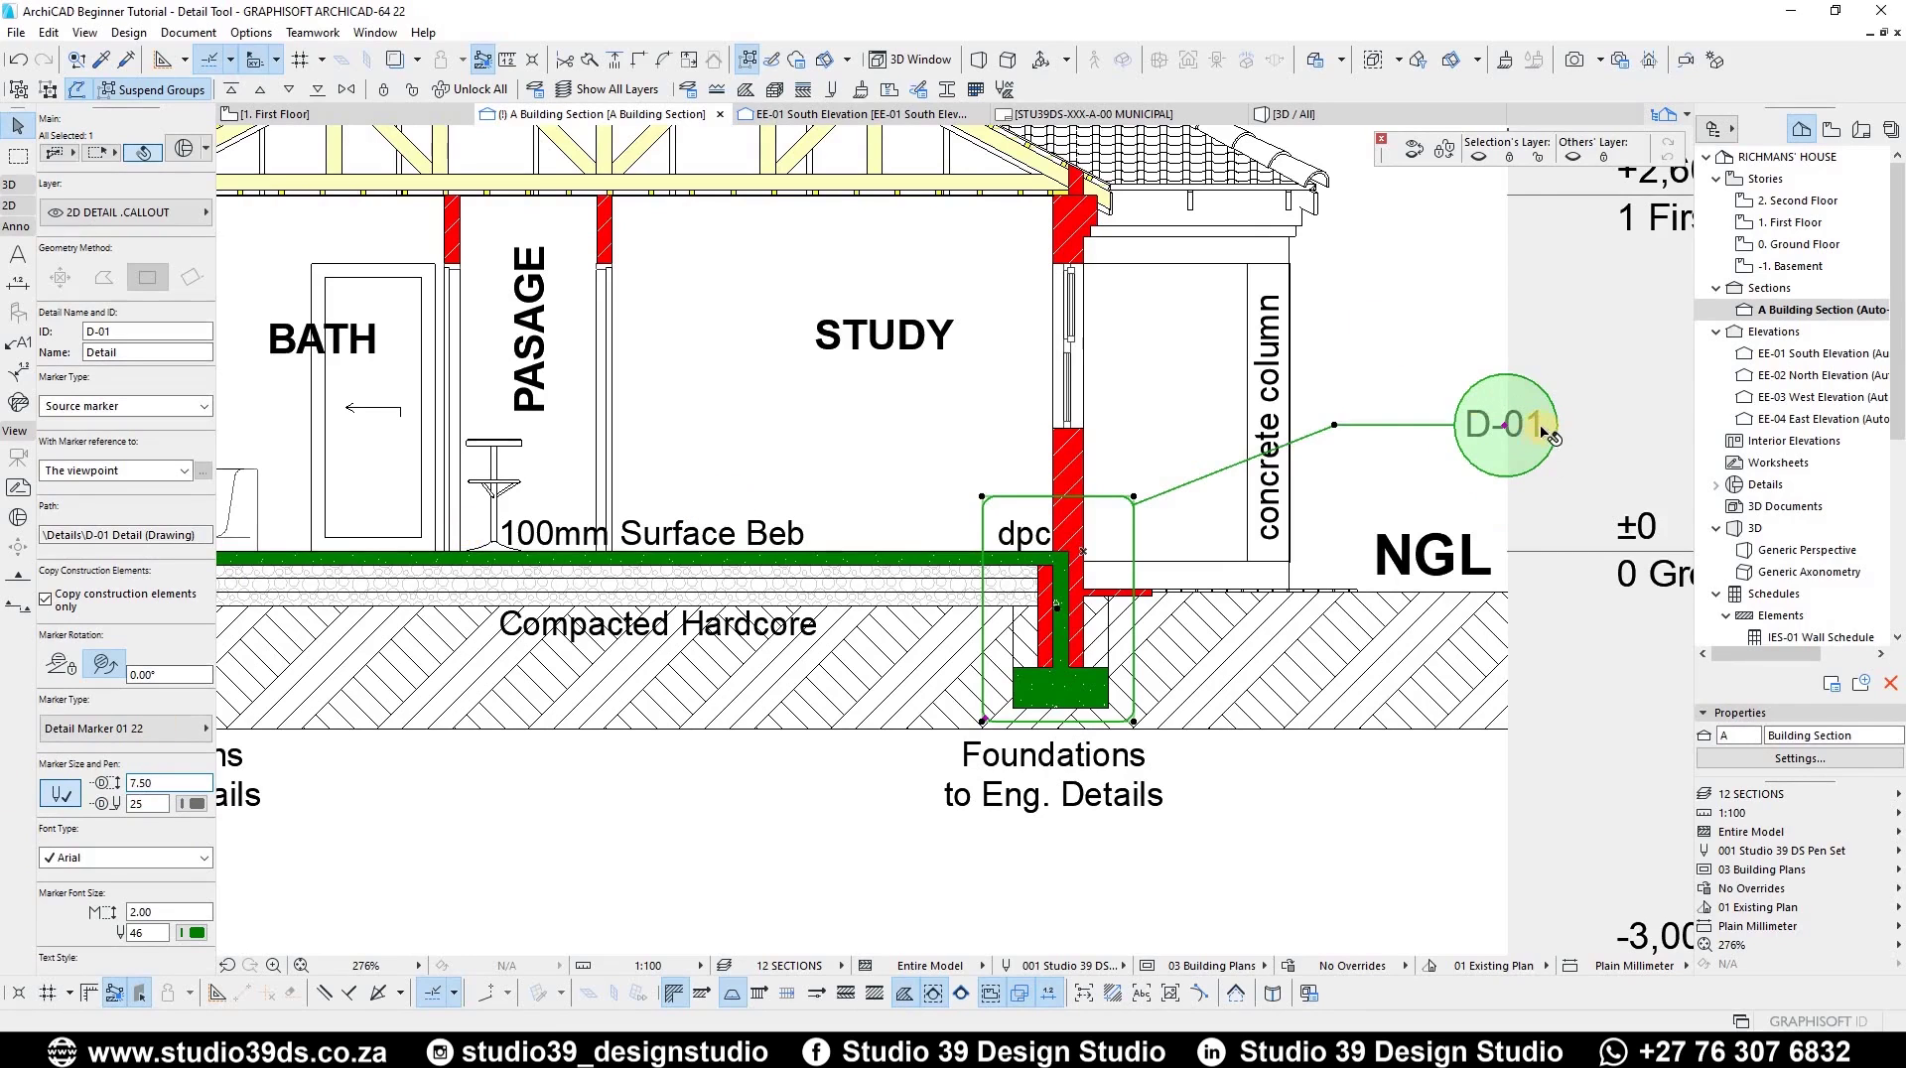
- Turn off Uniform Marker Pen for the selected D-01 detail marker and apply the settings
scroll(1468, 425, up, 1)
scroll(1468, 425, up, 3)
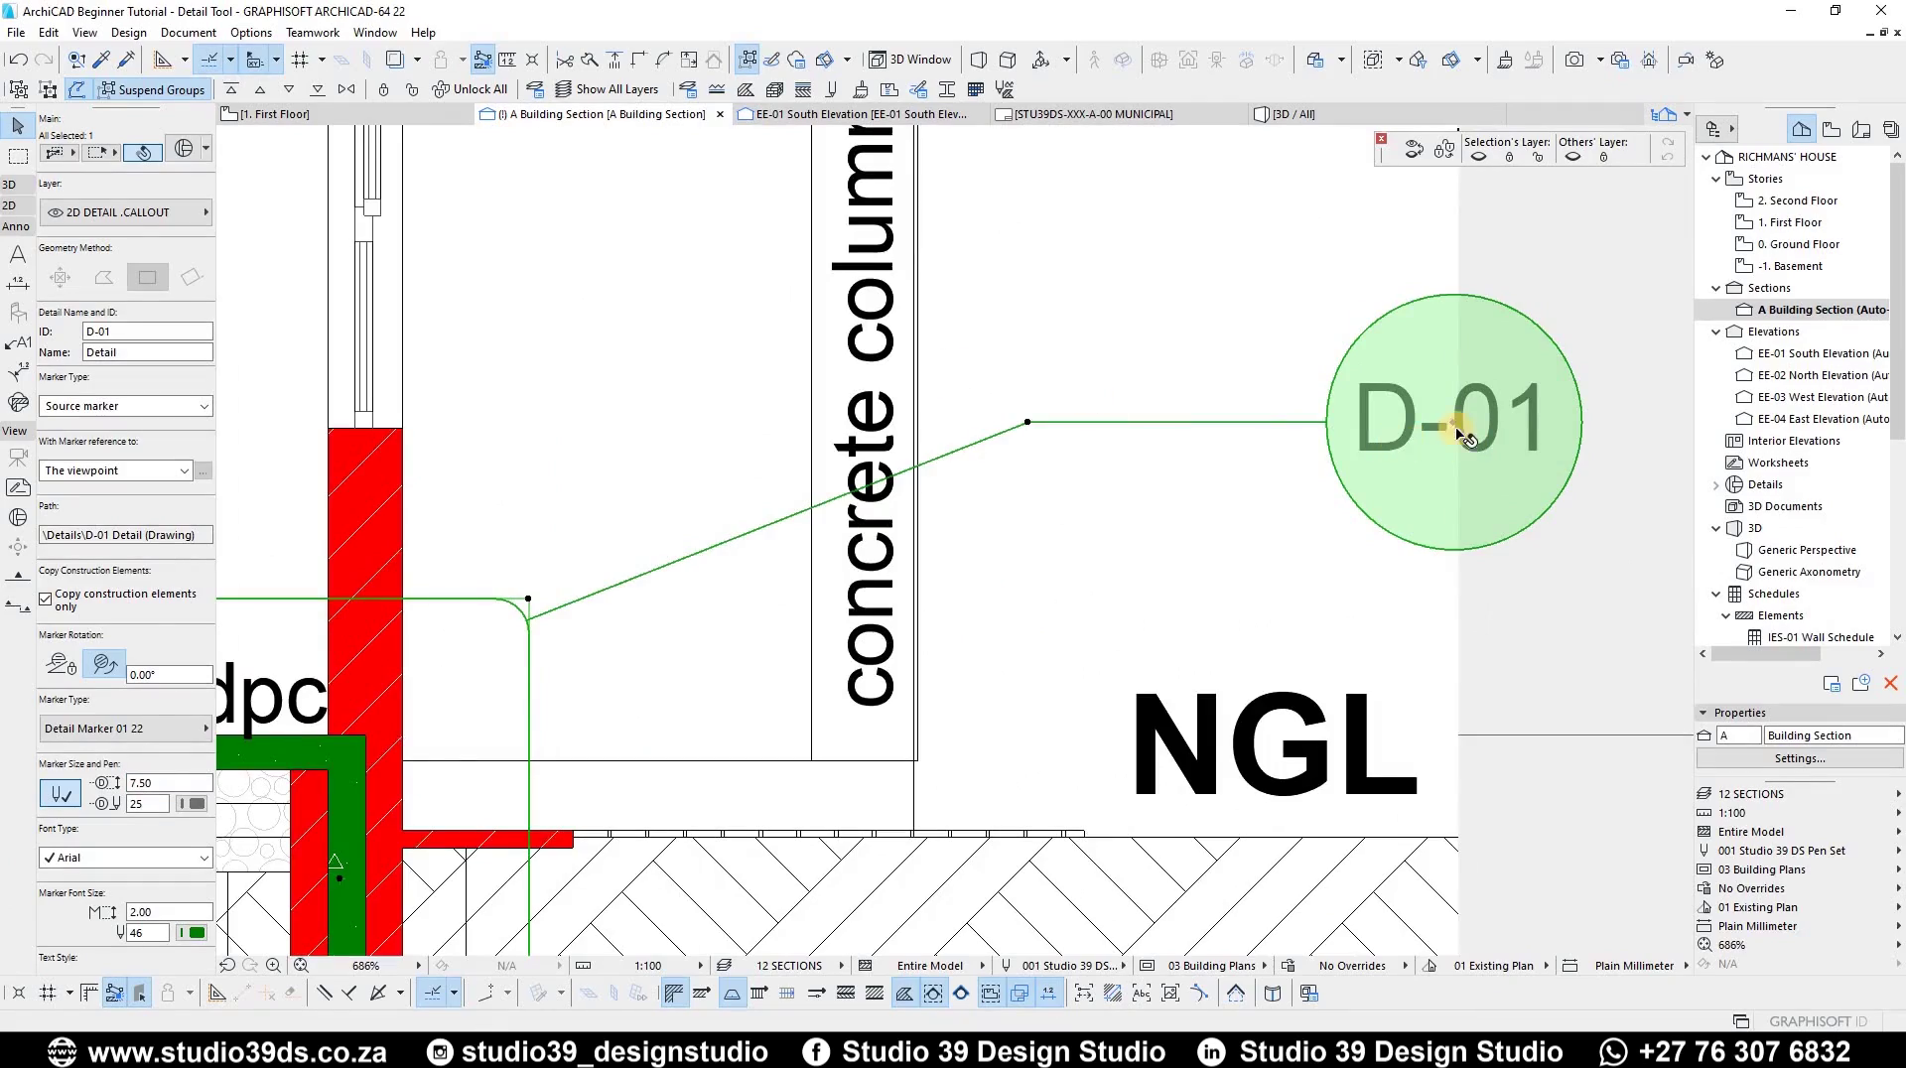
scroll(1395, 432, down, 2)
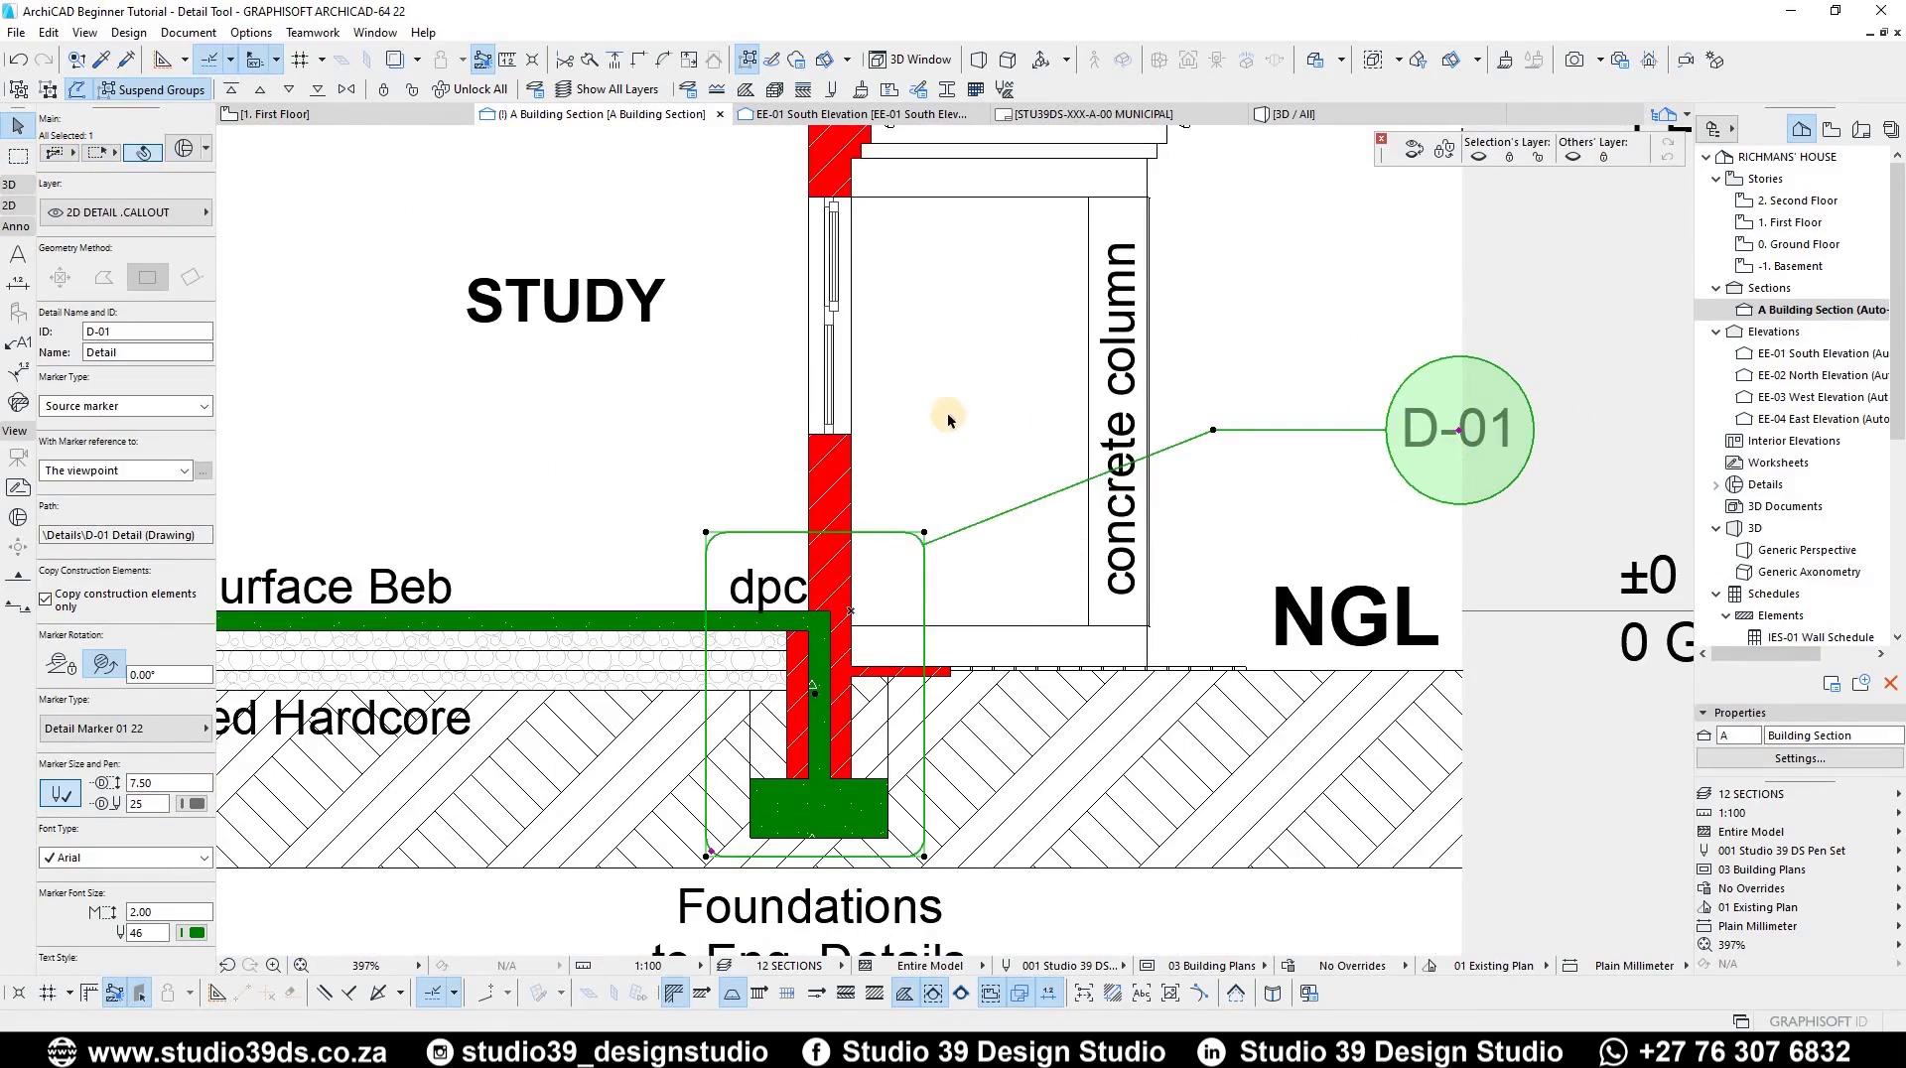
scroll(1199, 266, down, 3)
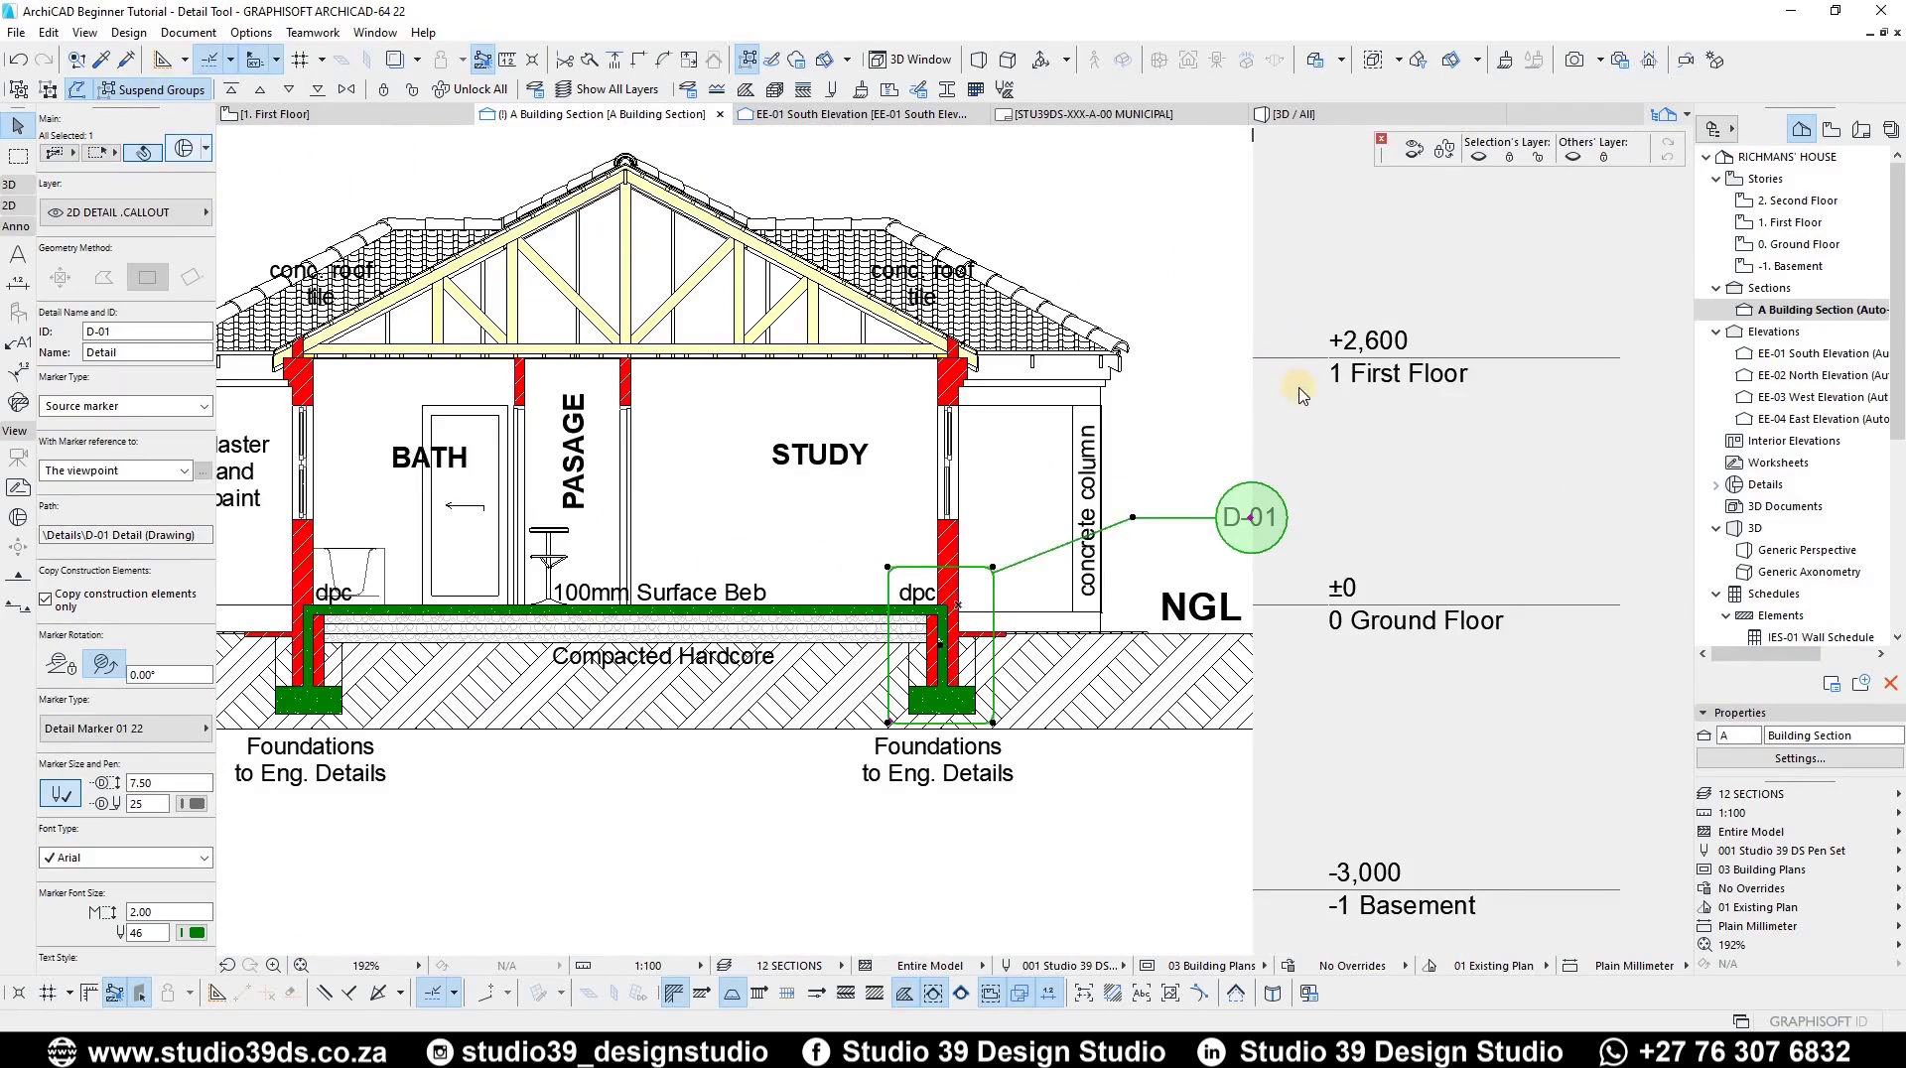
key(ctrl+t)
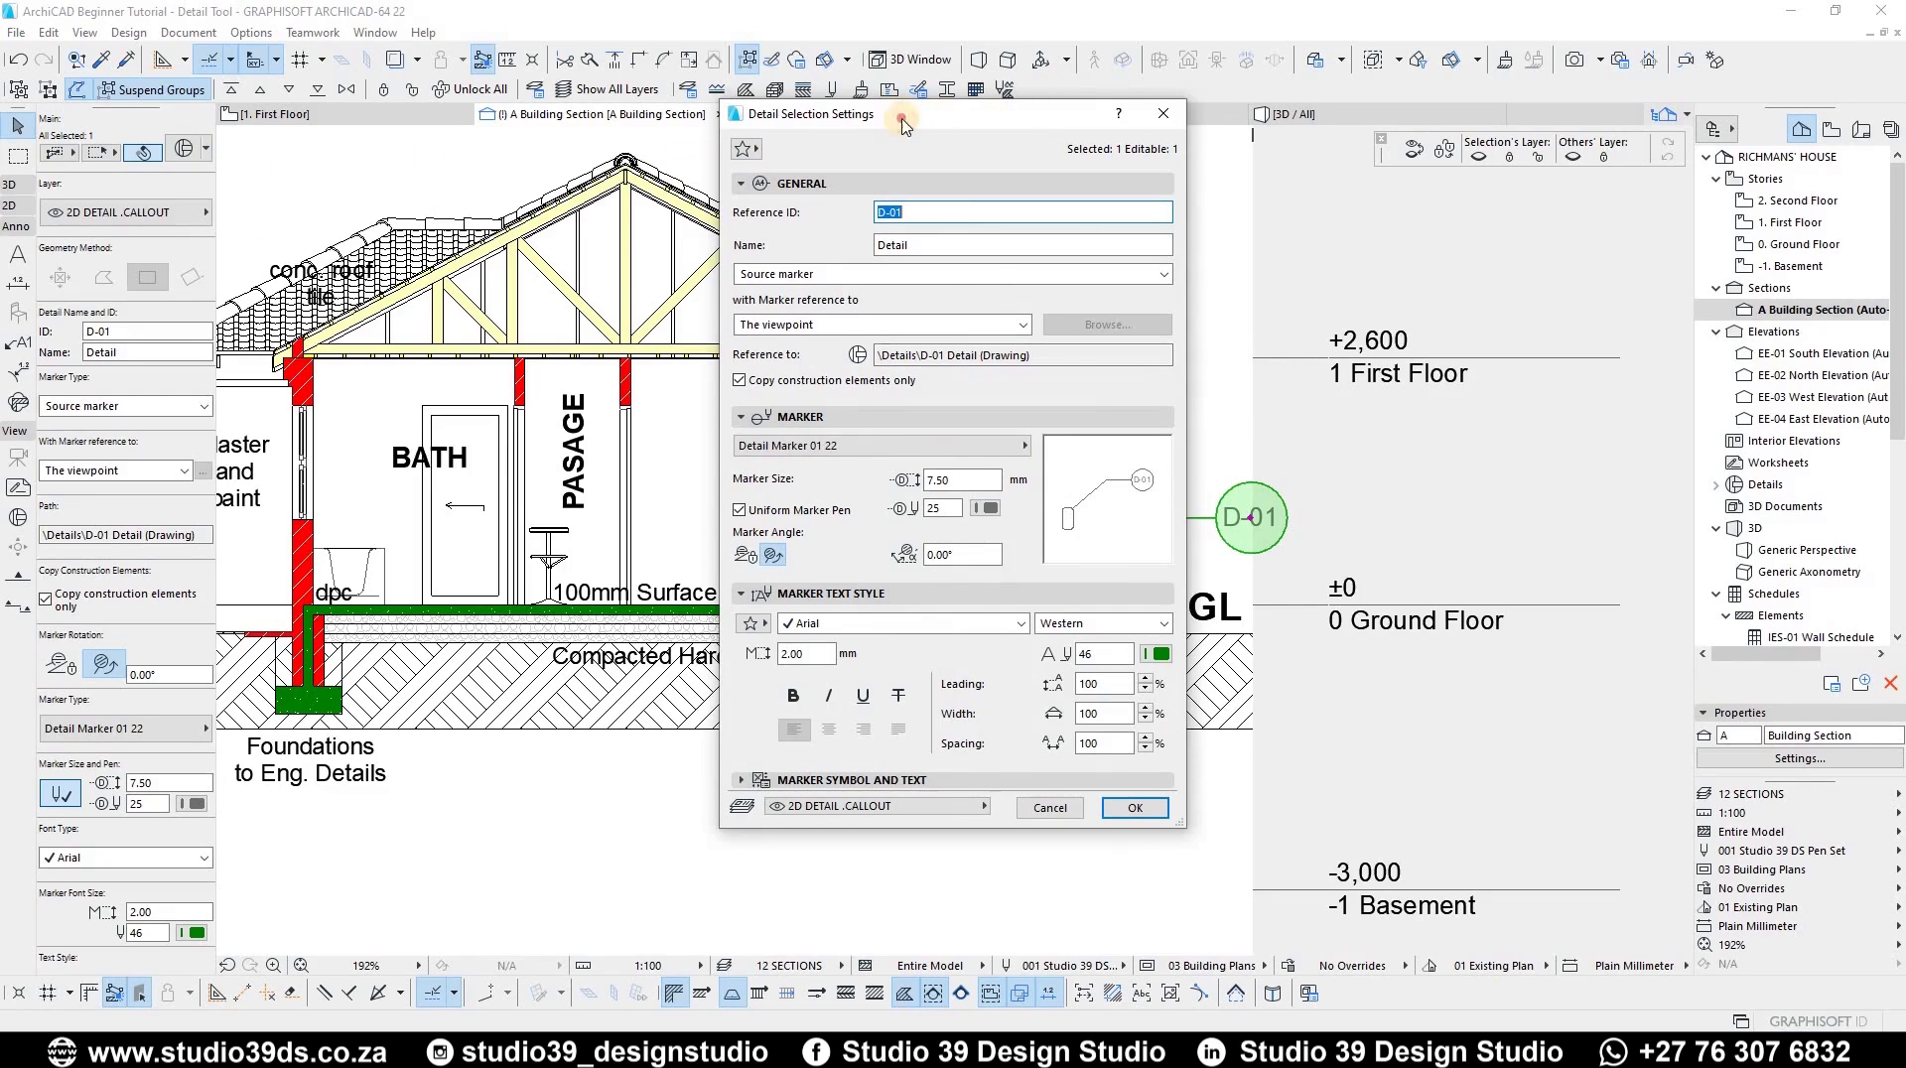
drag(899, 113, 785, 113)
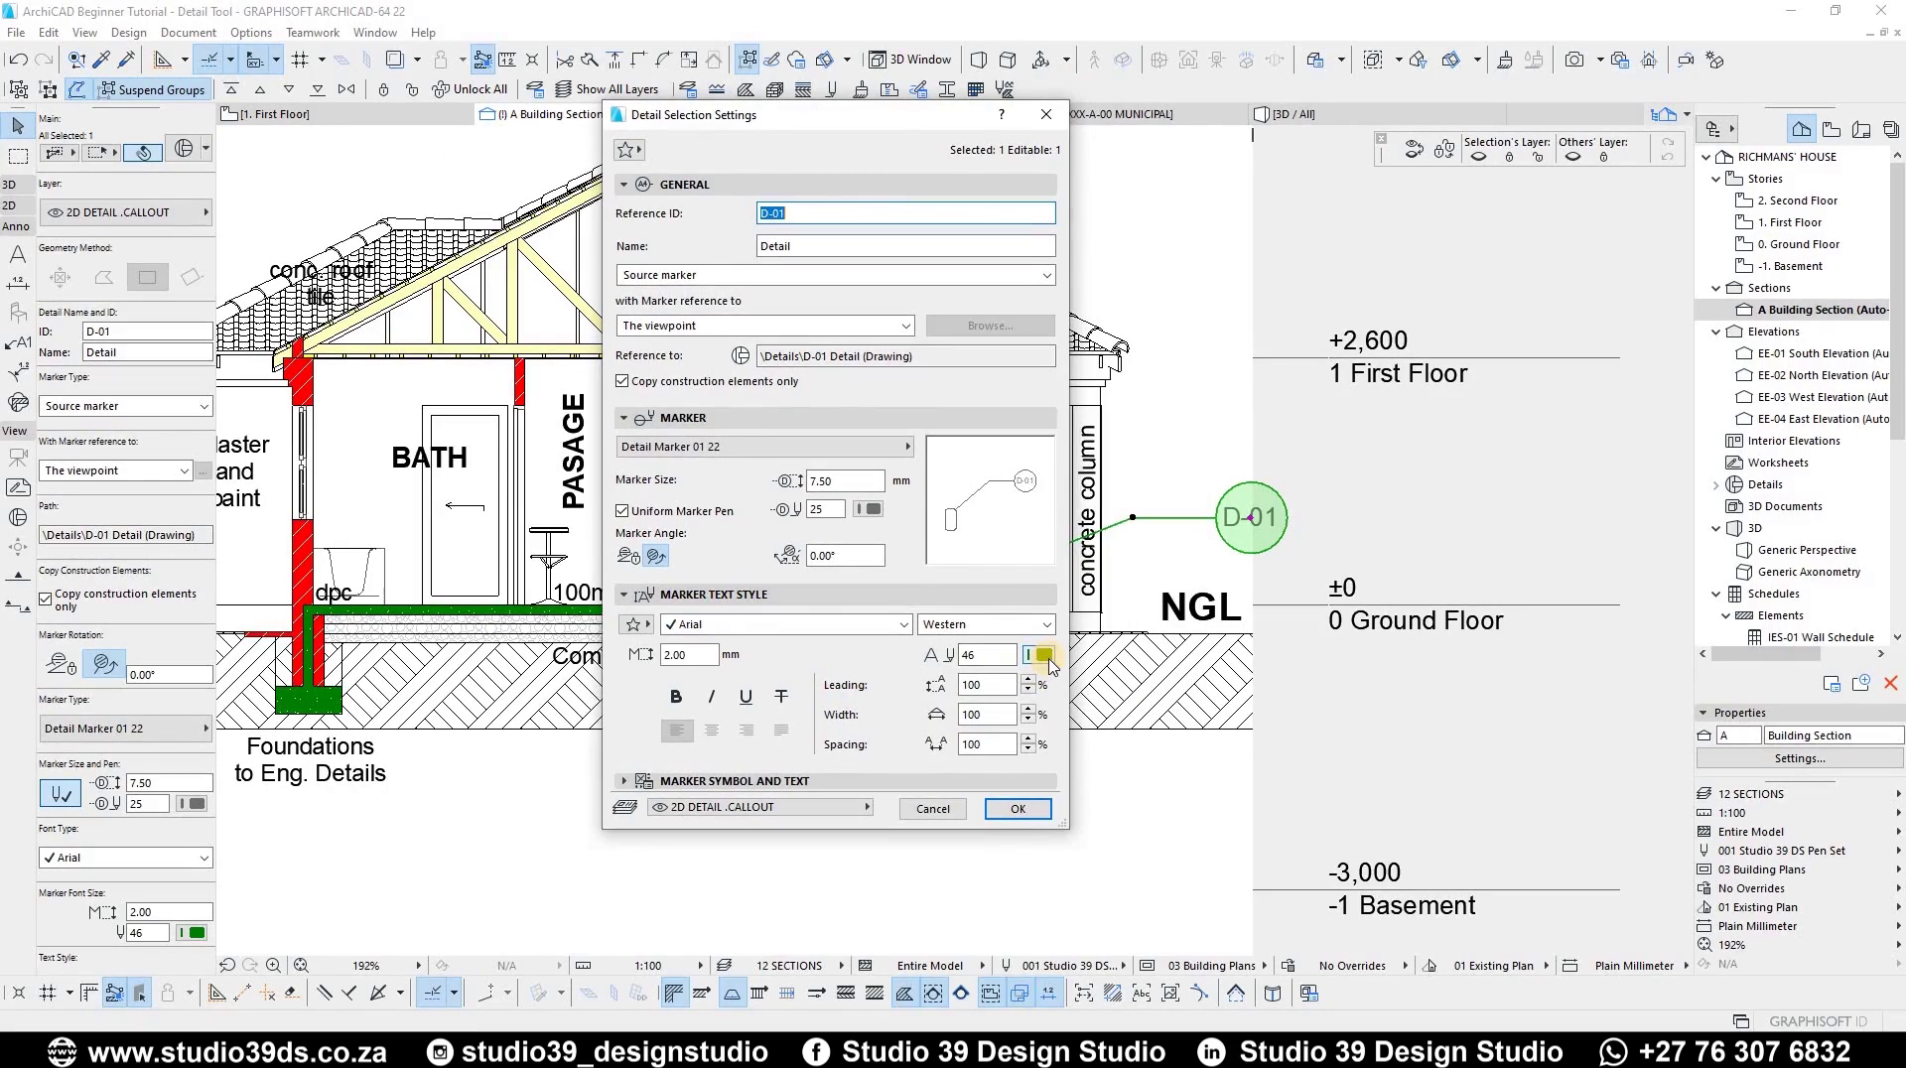
click(685, 655)
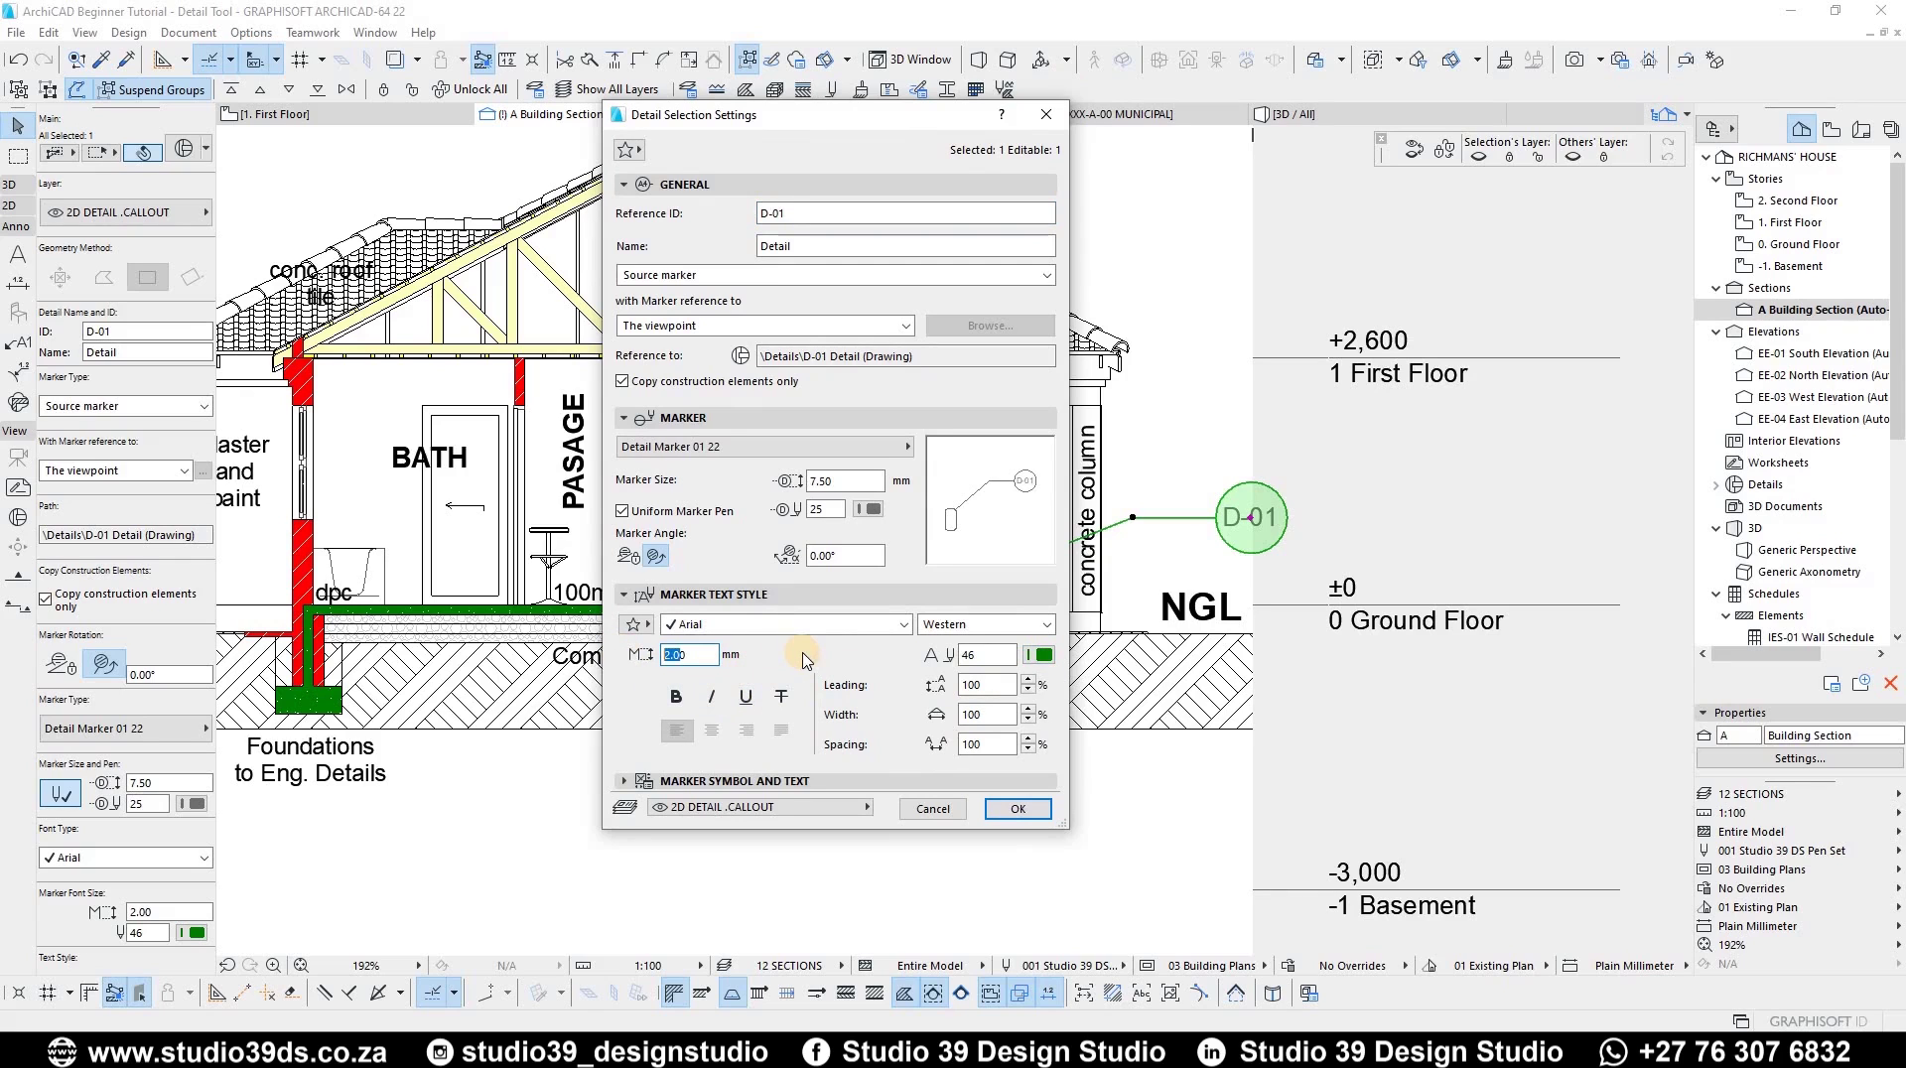
click(704, 656)
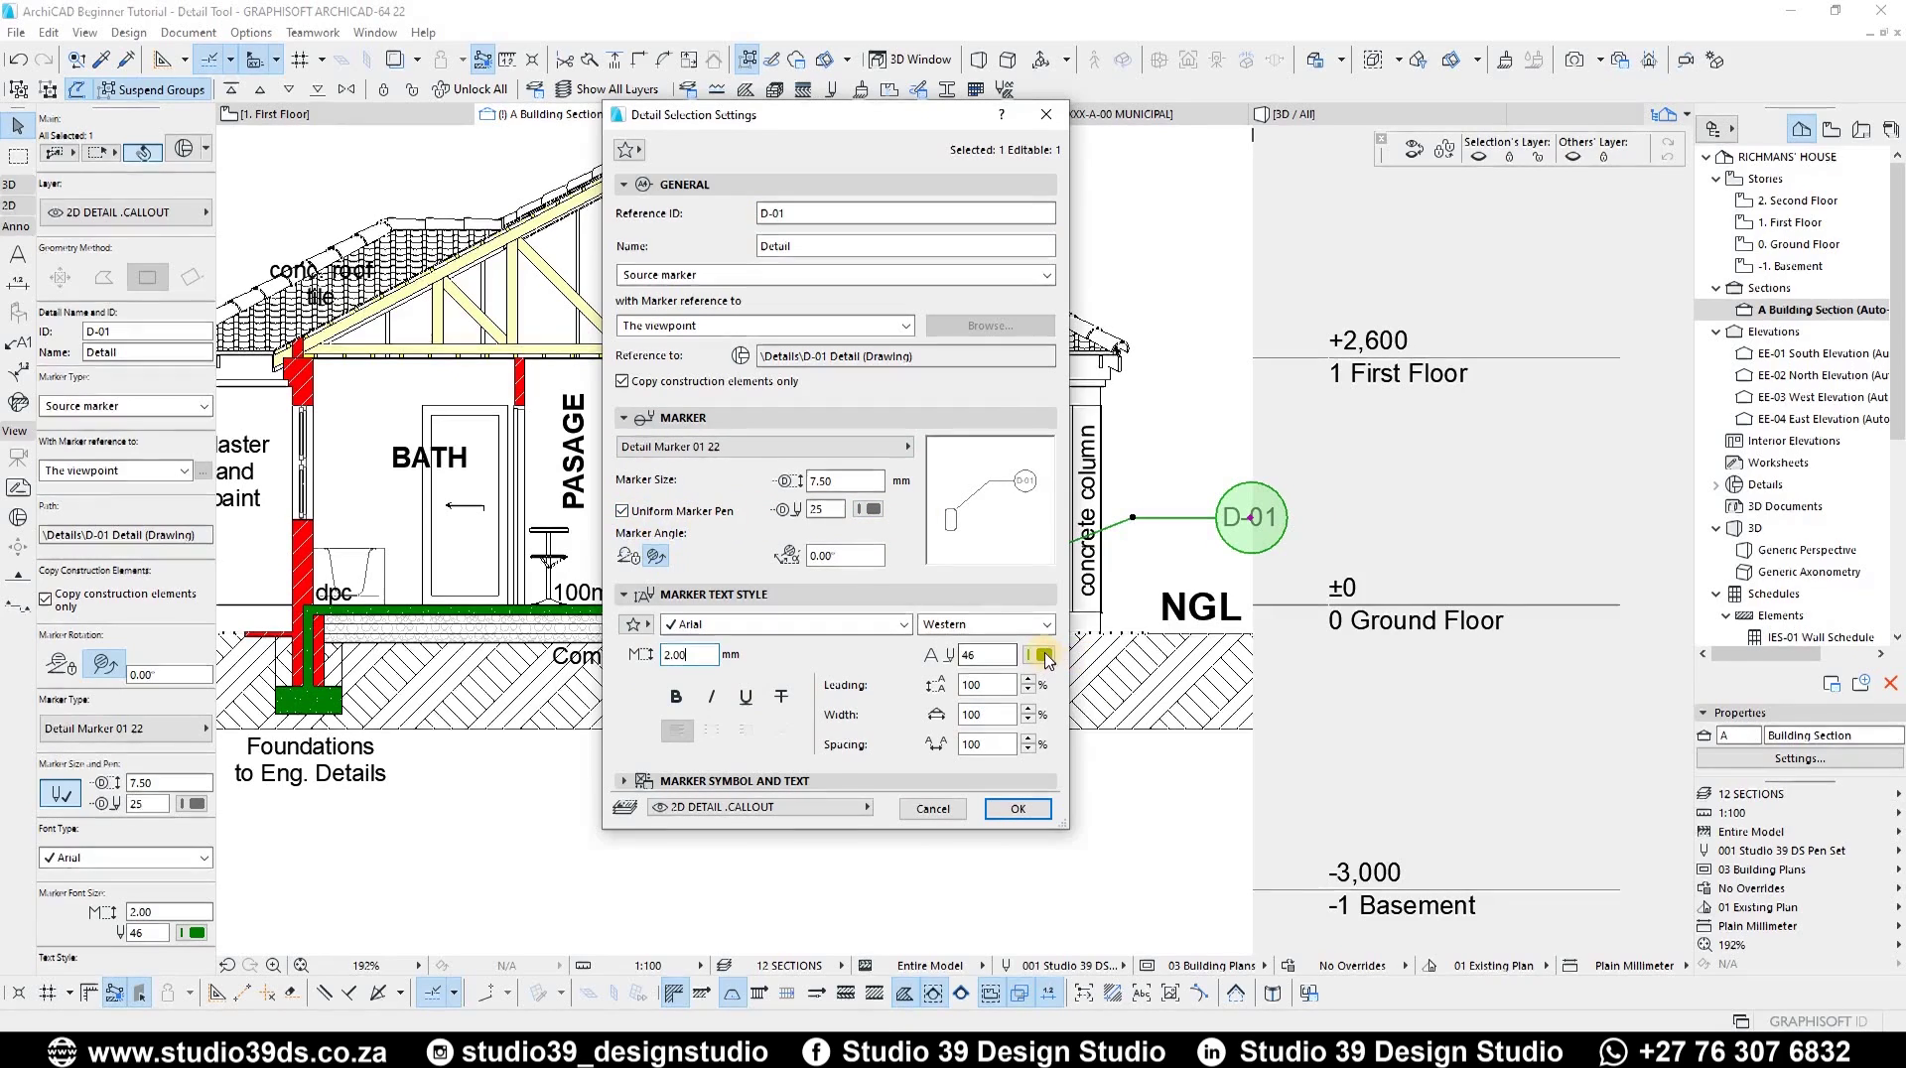
click(625, 512)
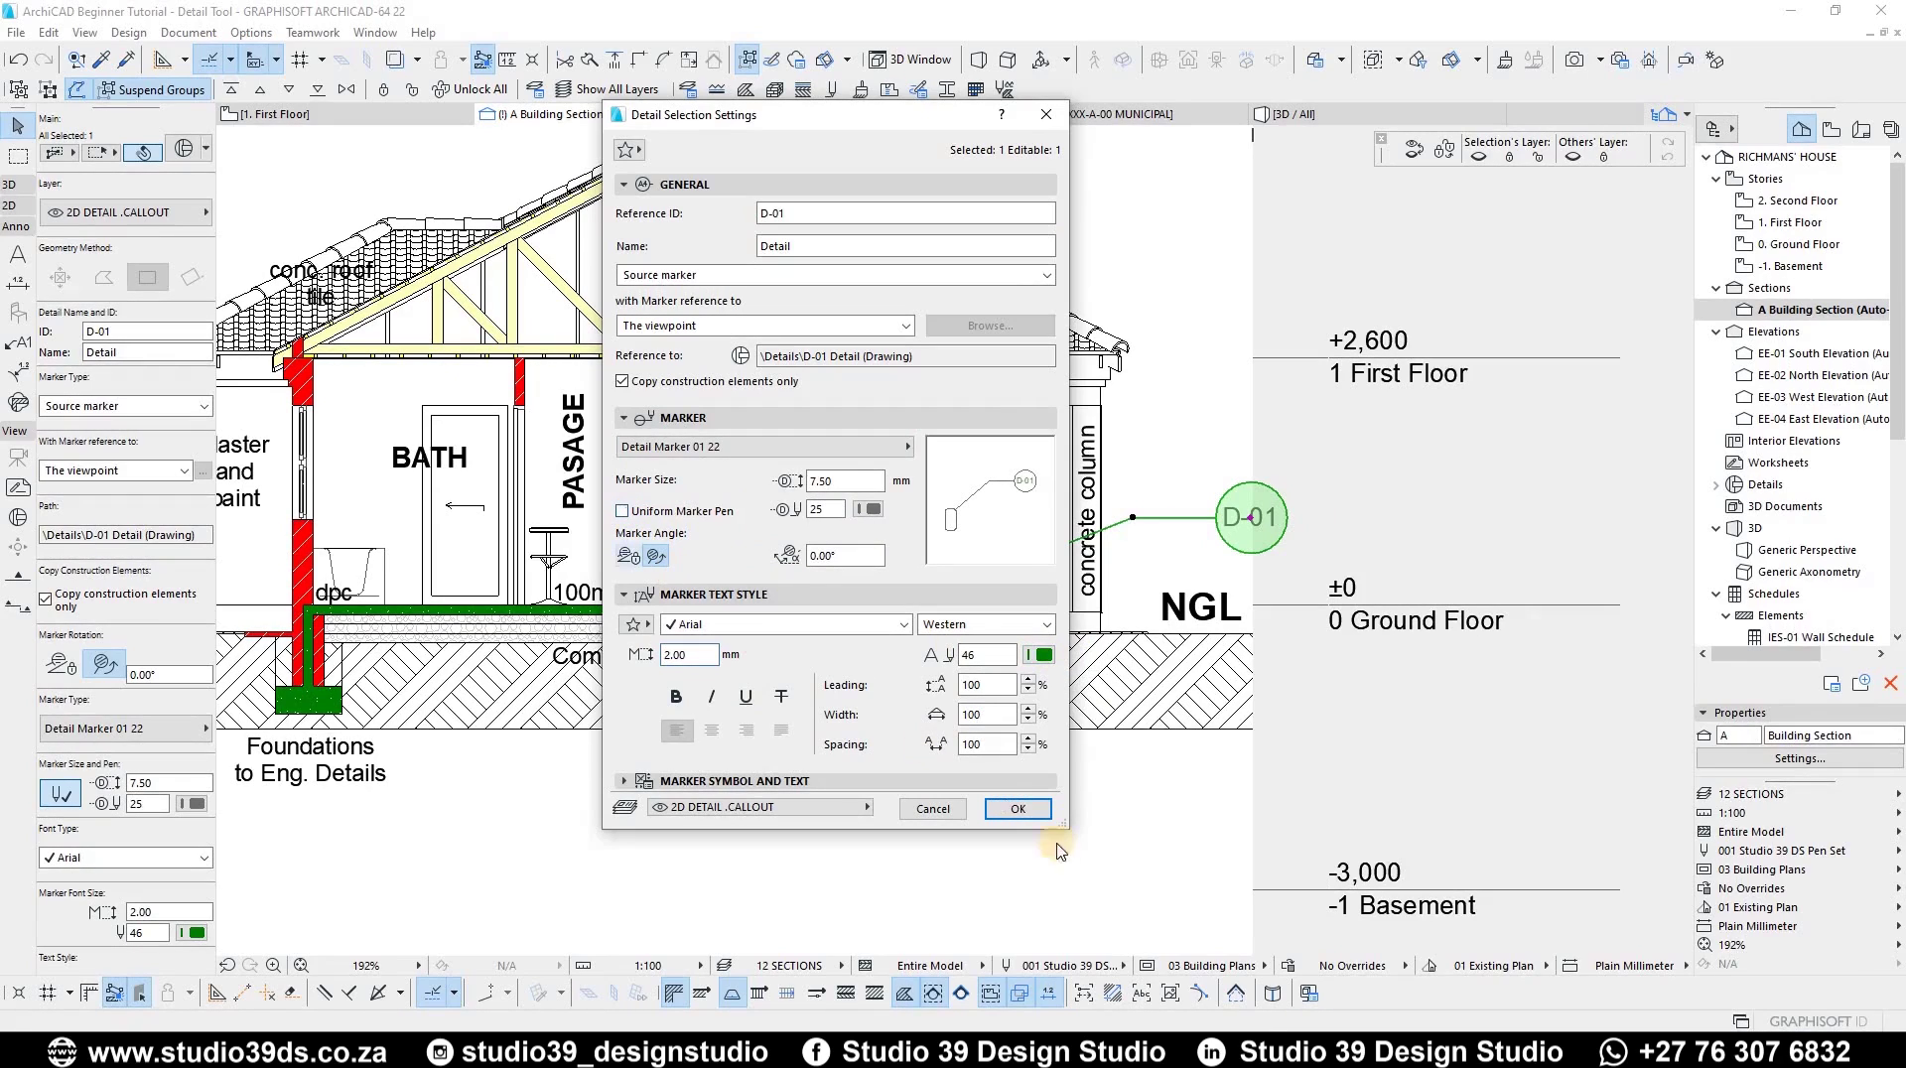
click(1018, 808)
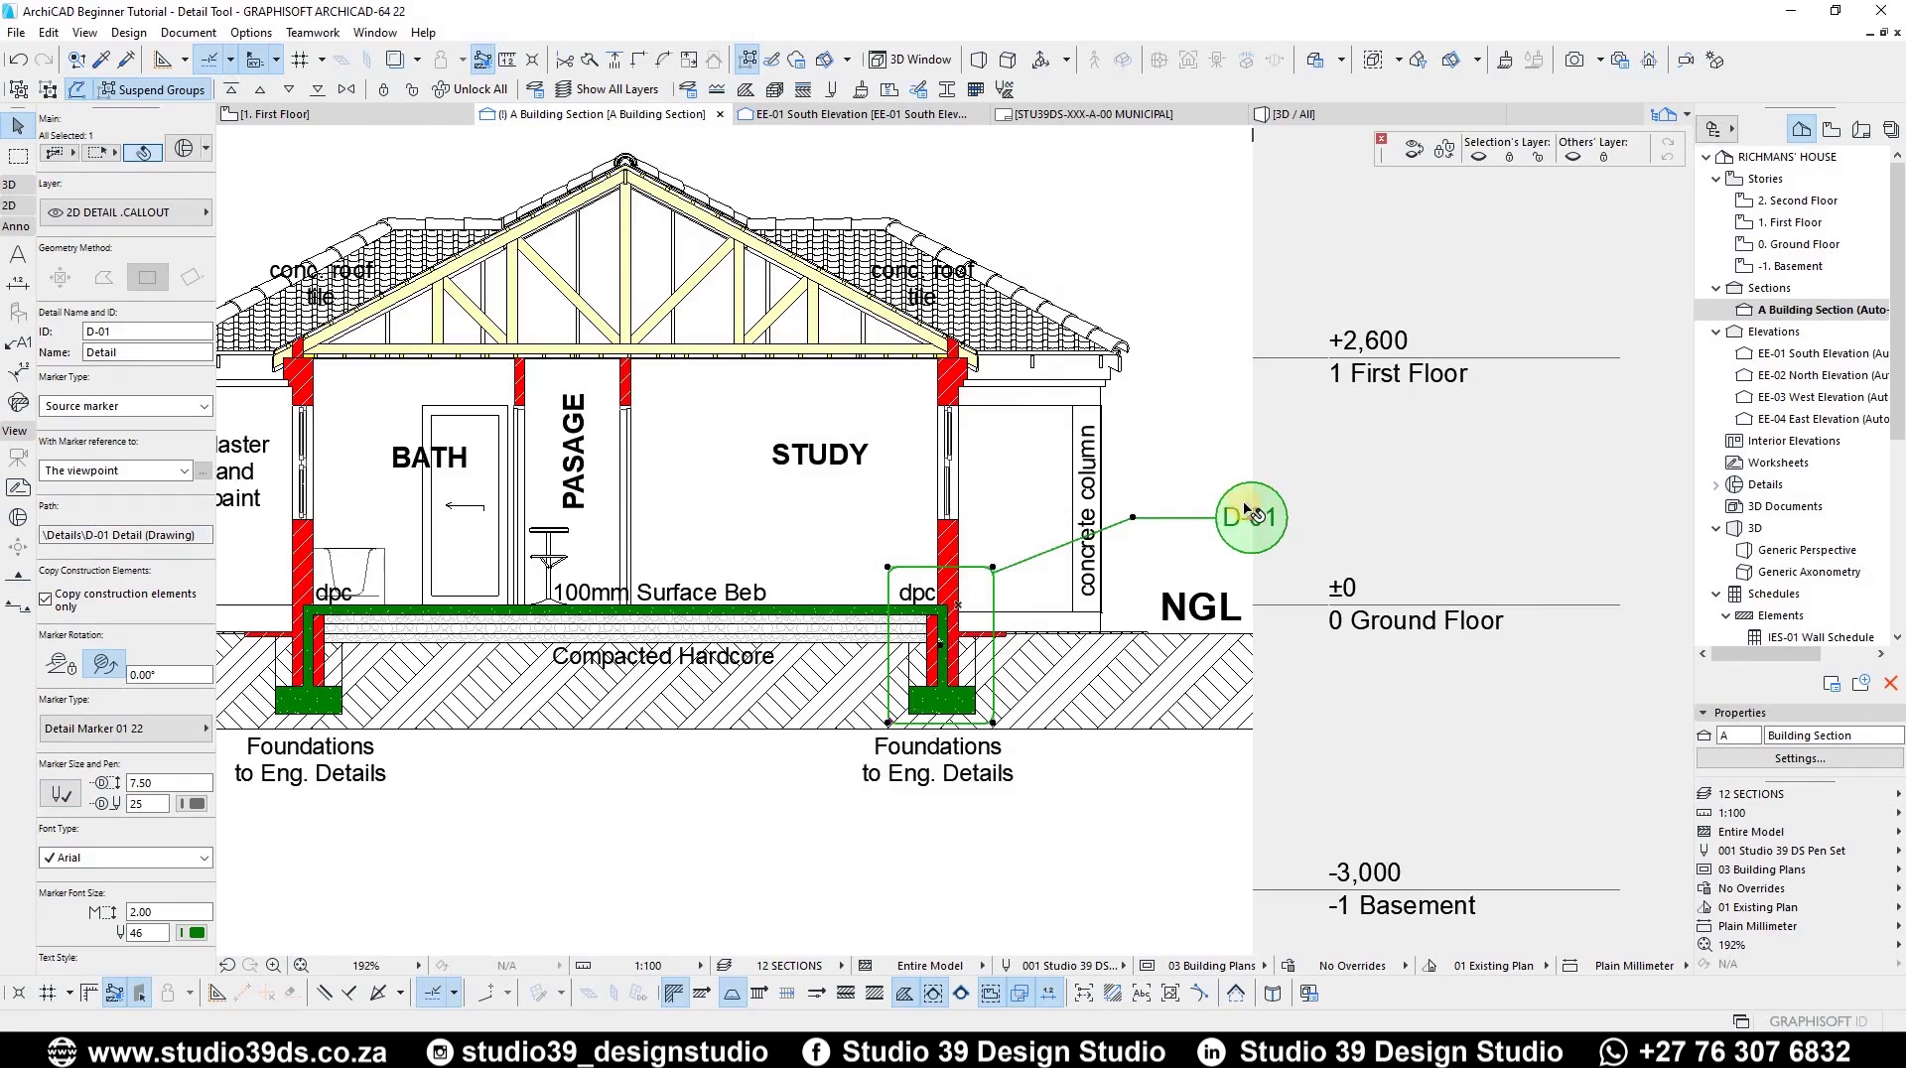
- Reselect the D-01 marker and, in its selection settings, choose Source marker as its type and enable Uniform Marker Pen
scroll(1271, 523, up, 5)
key(Escape)
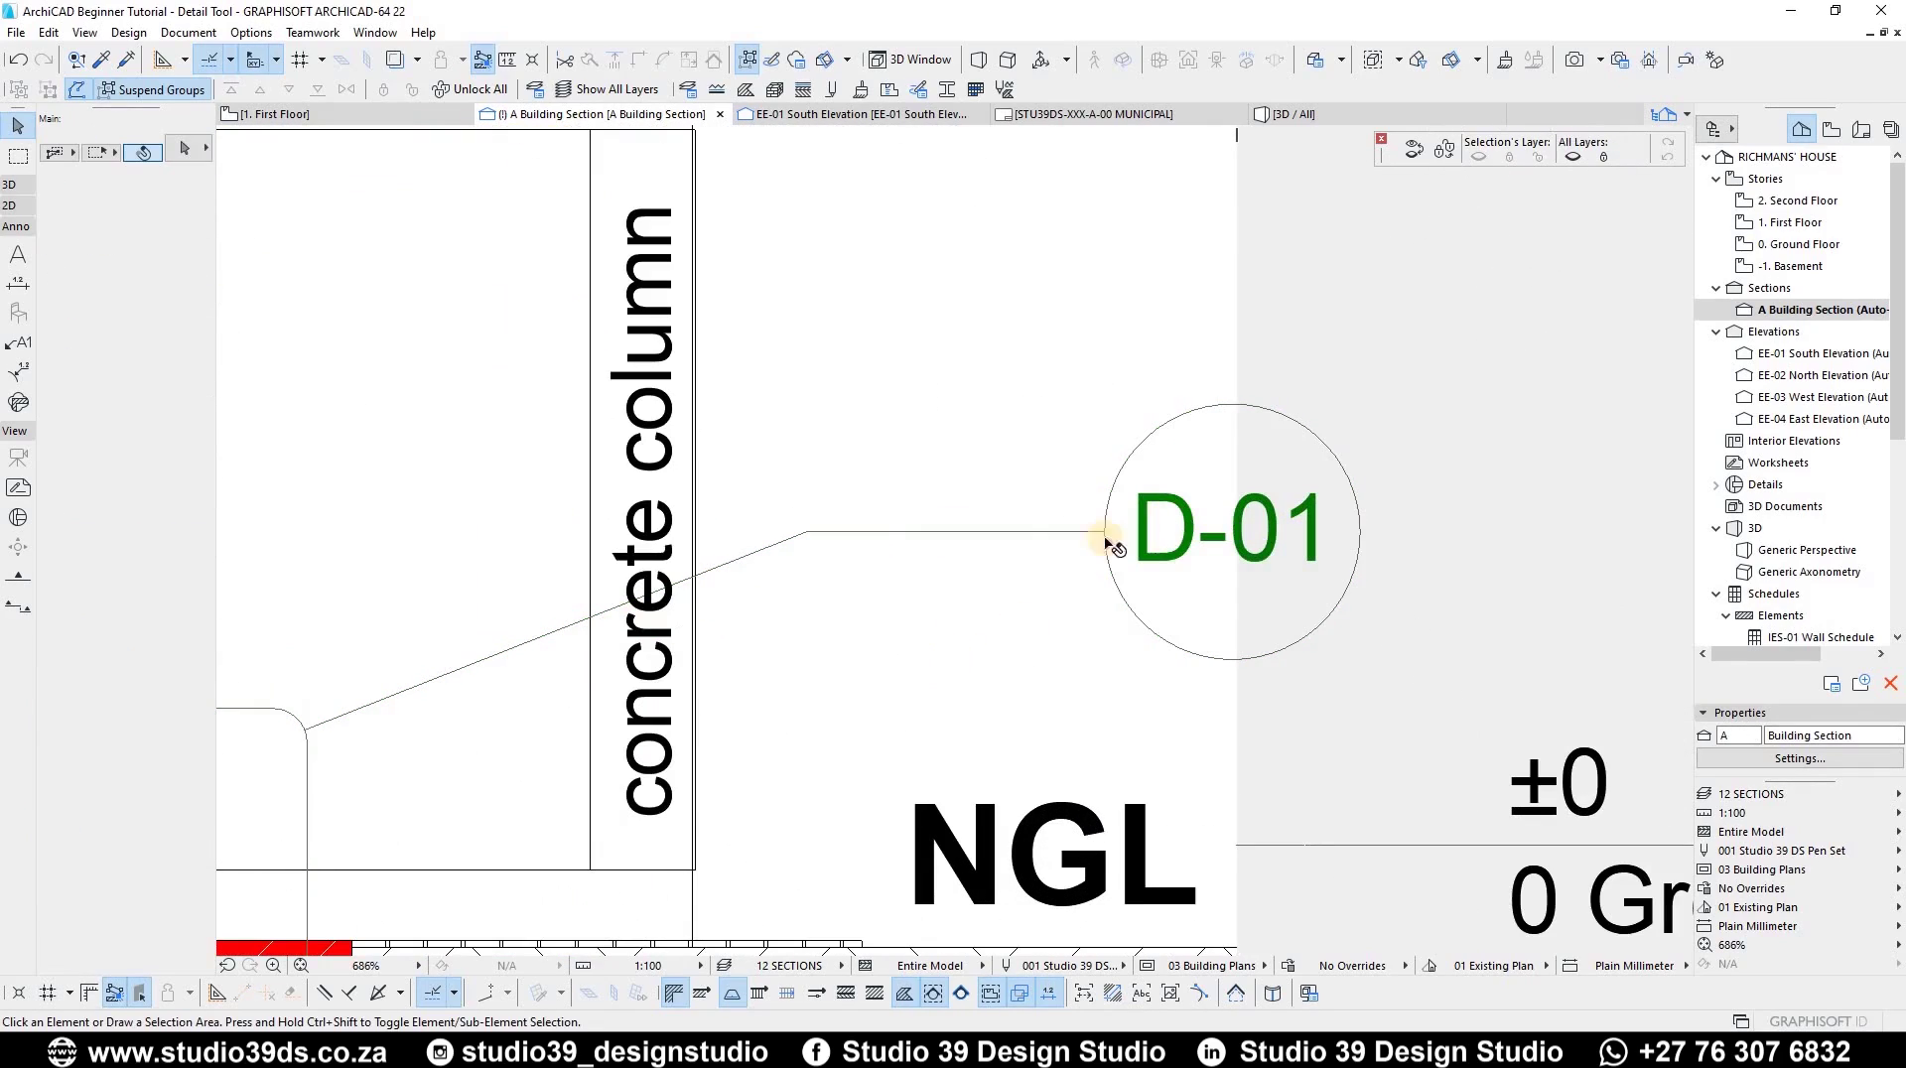
click(1041, 531)
scroll(1047, 529, down, 3)
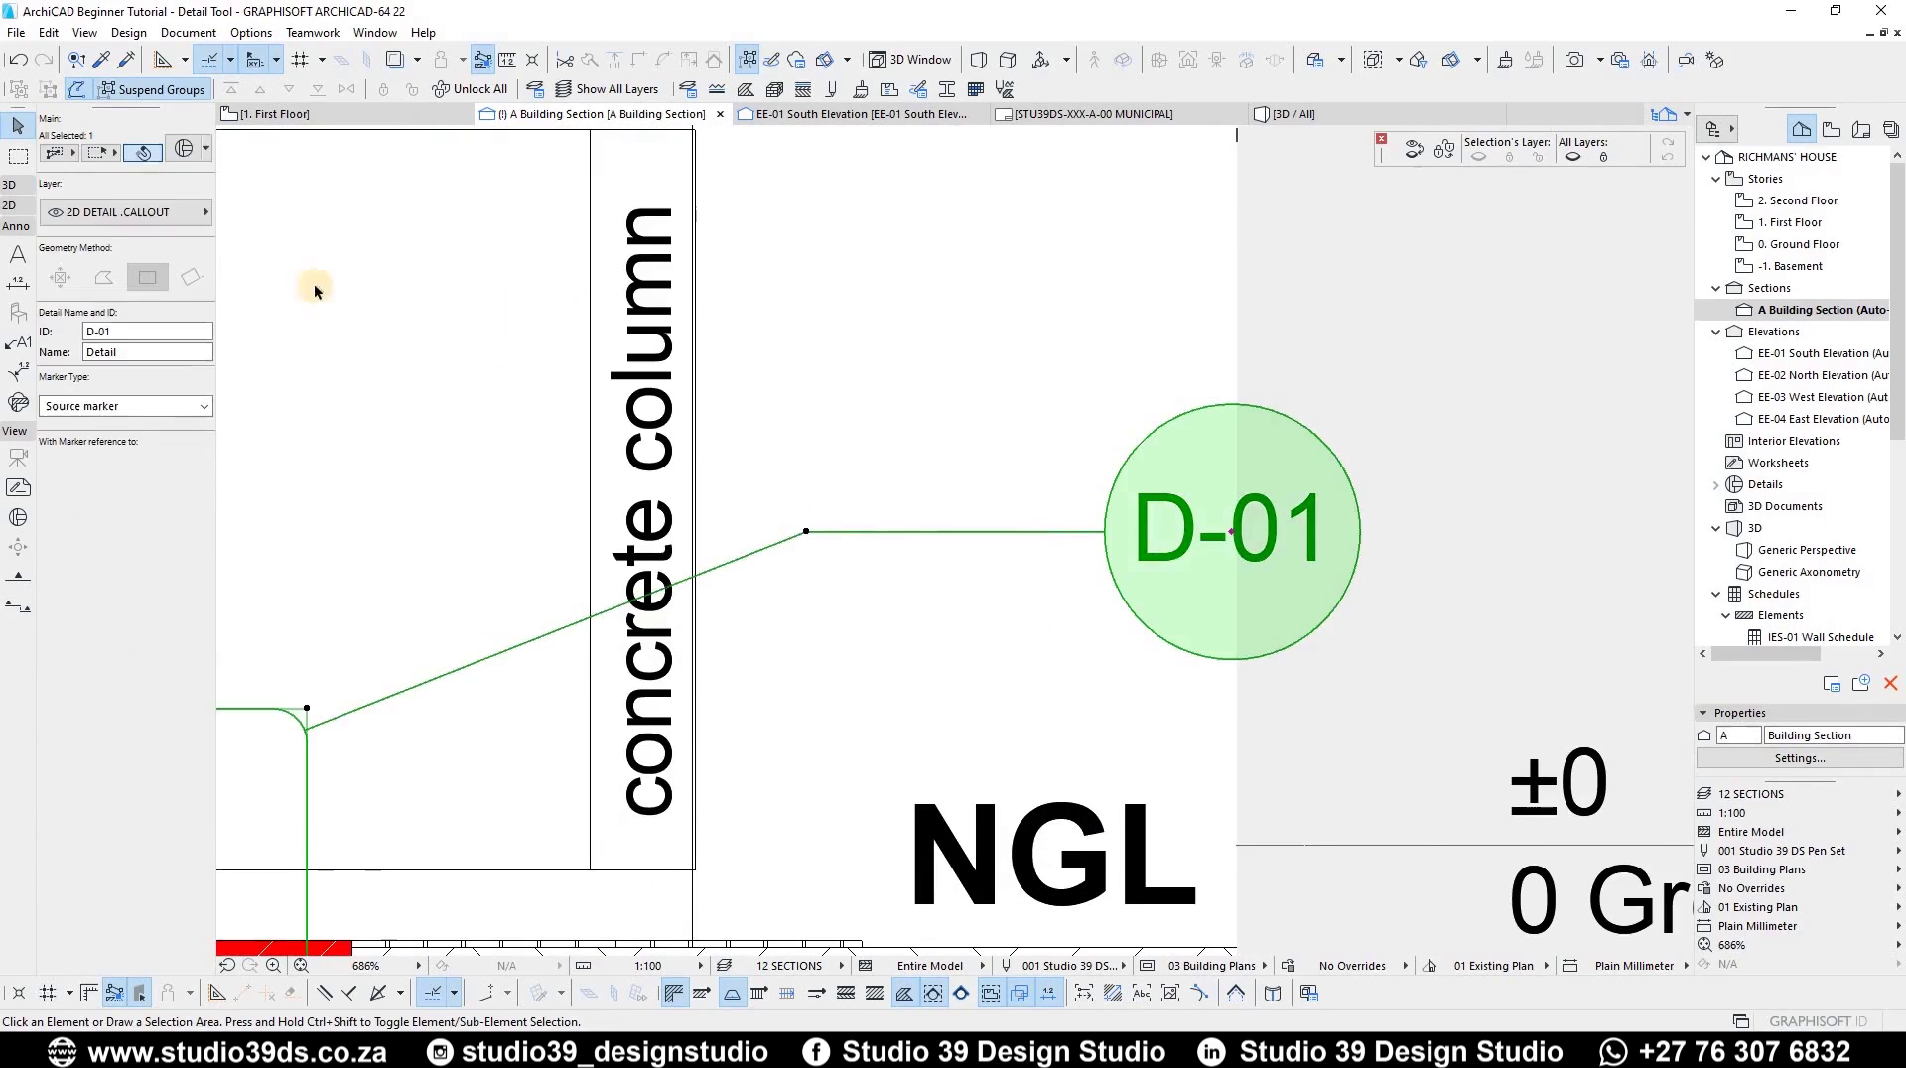
click(191, 148)
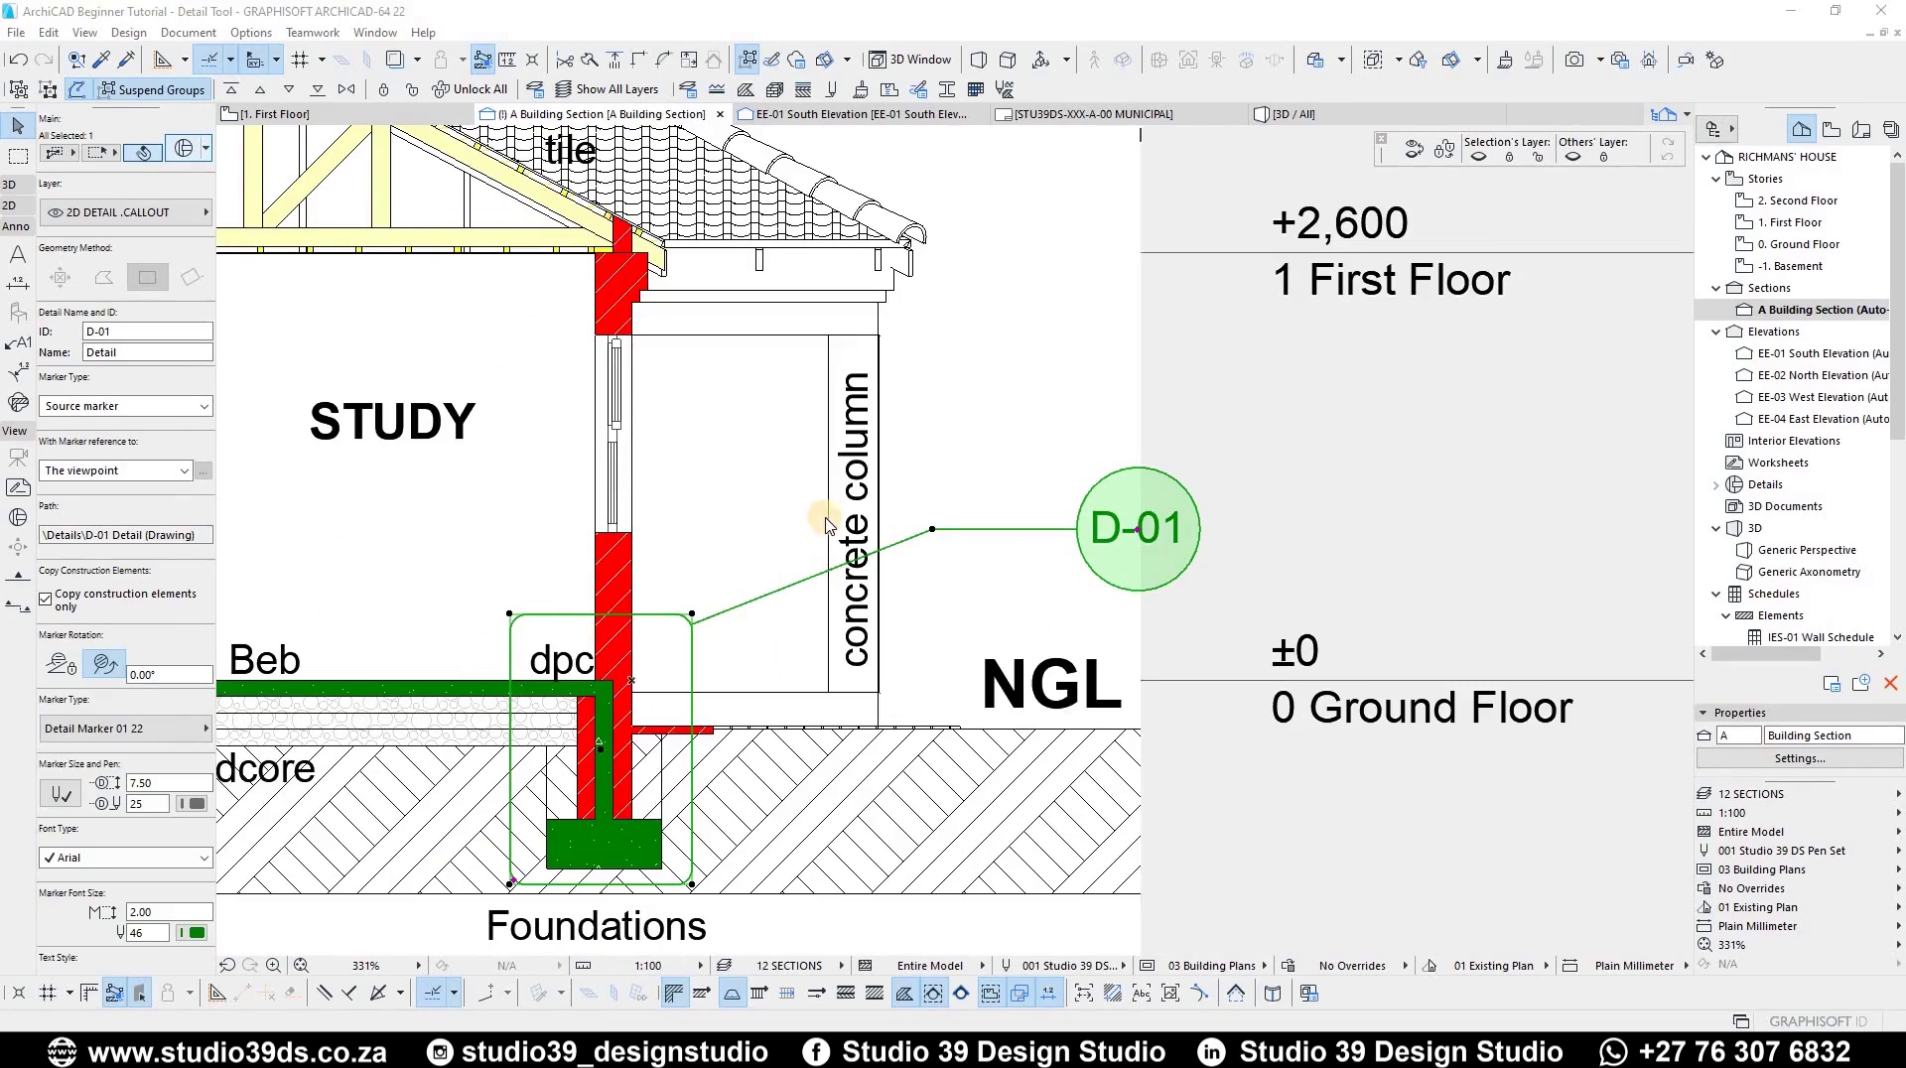
double_click(936, 517)
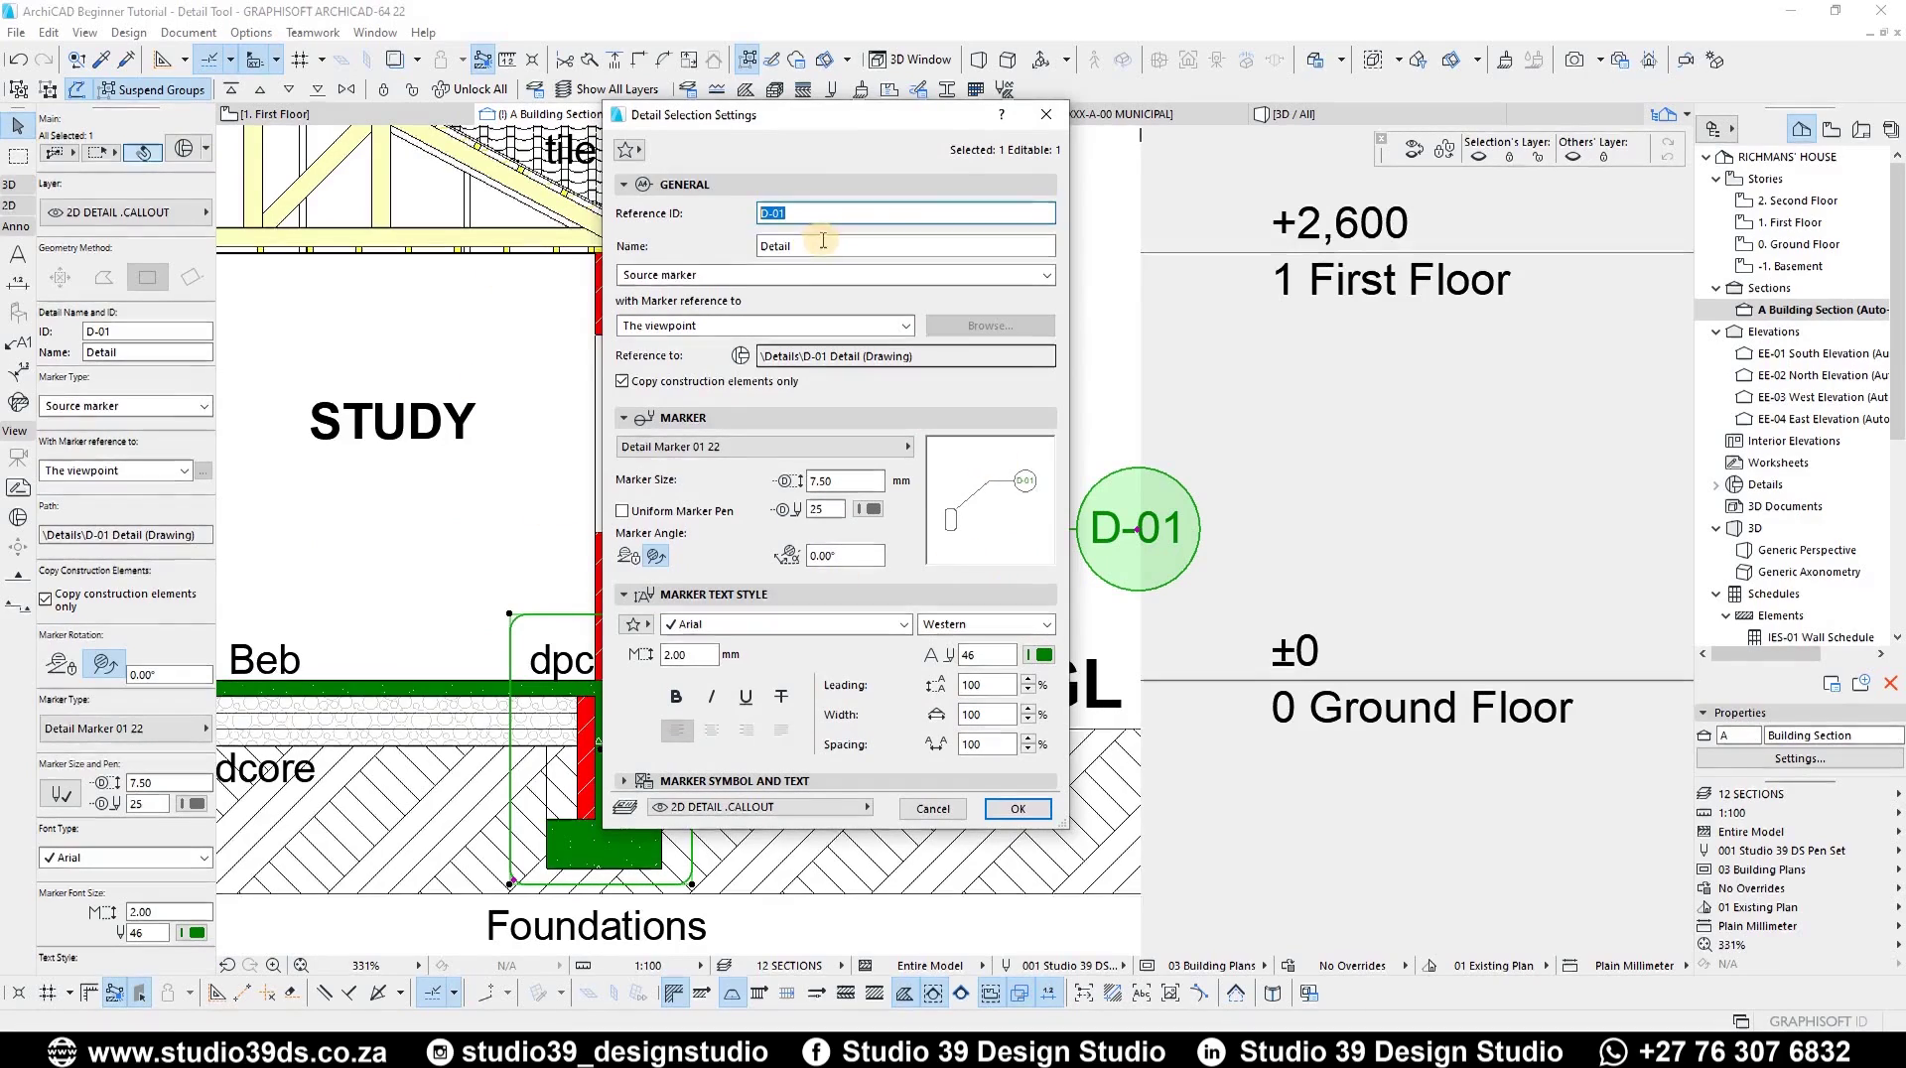
click(710, 277)
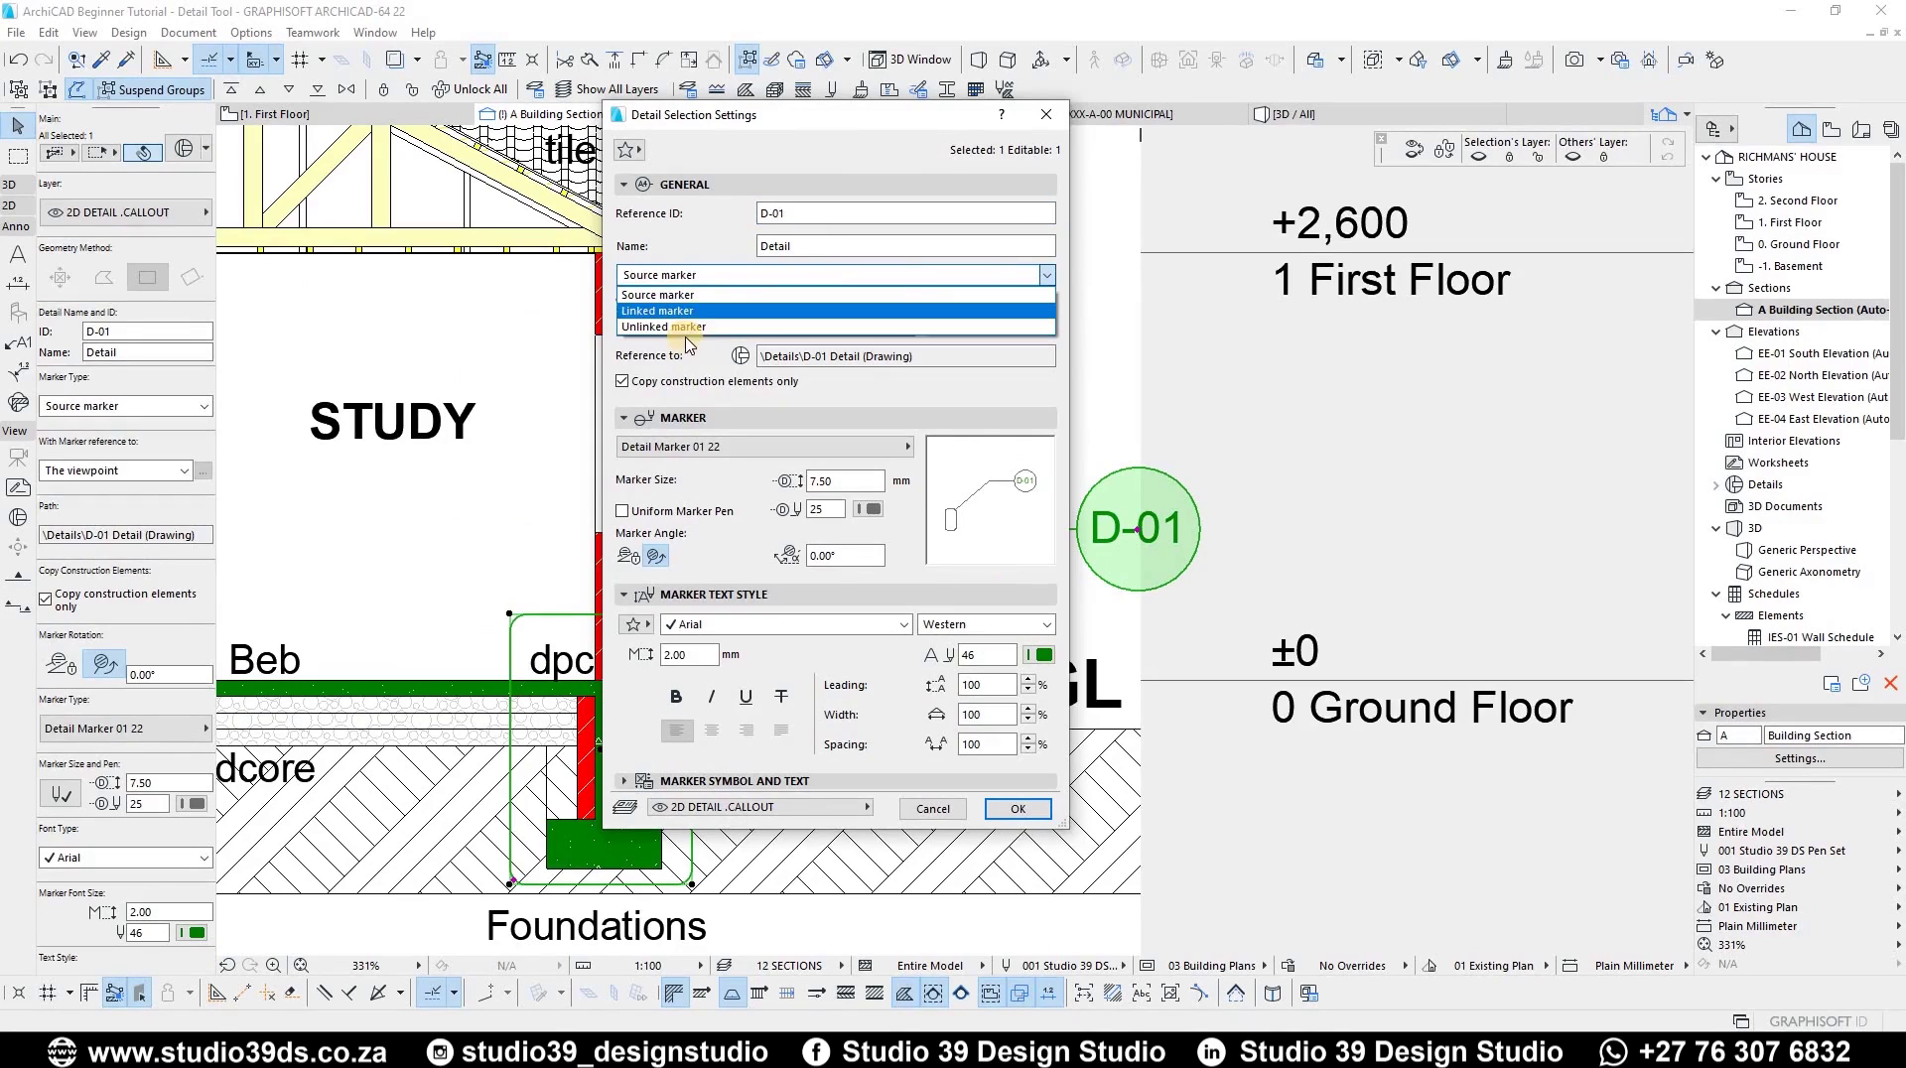
click(968, 296)
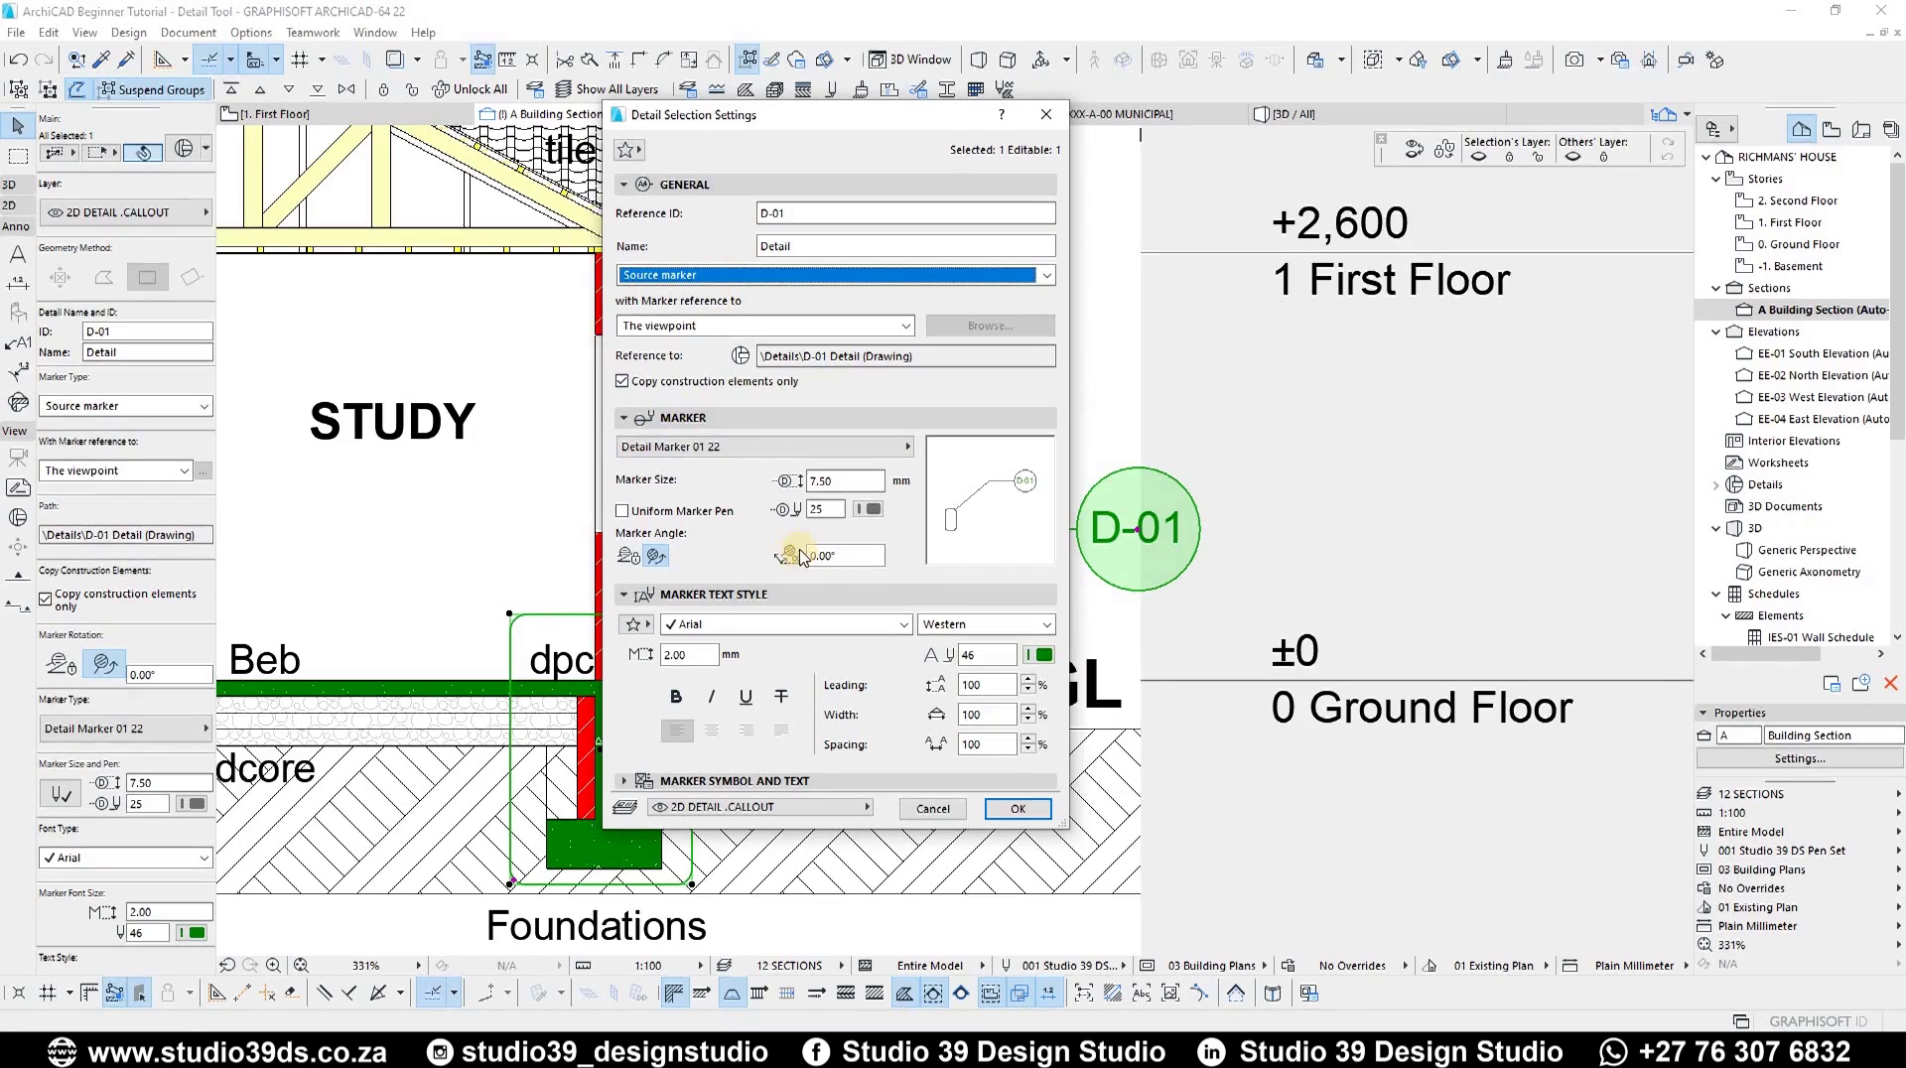
click(704, 448)
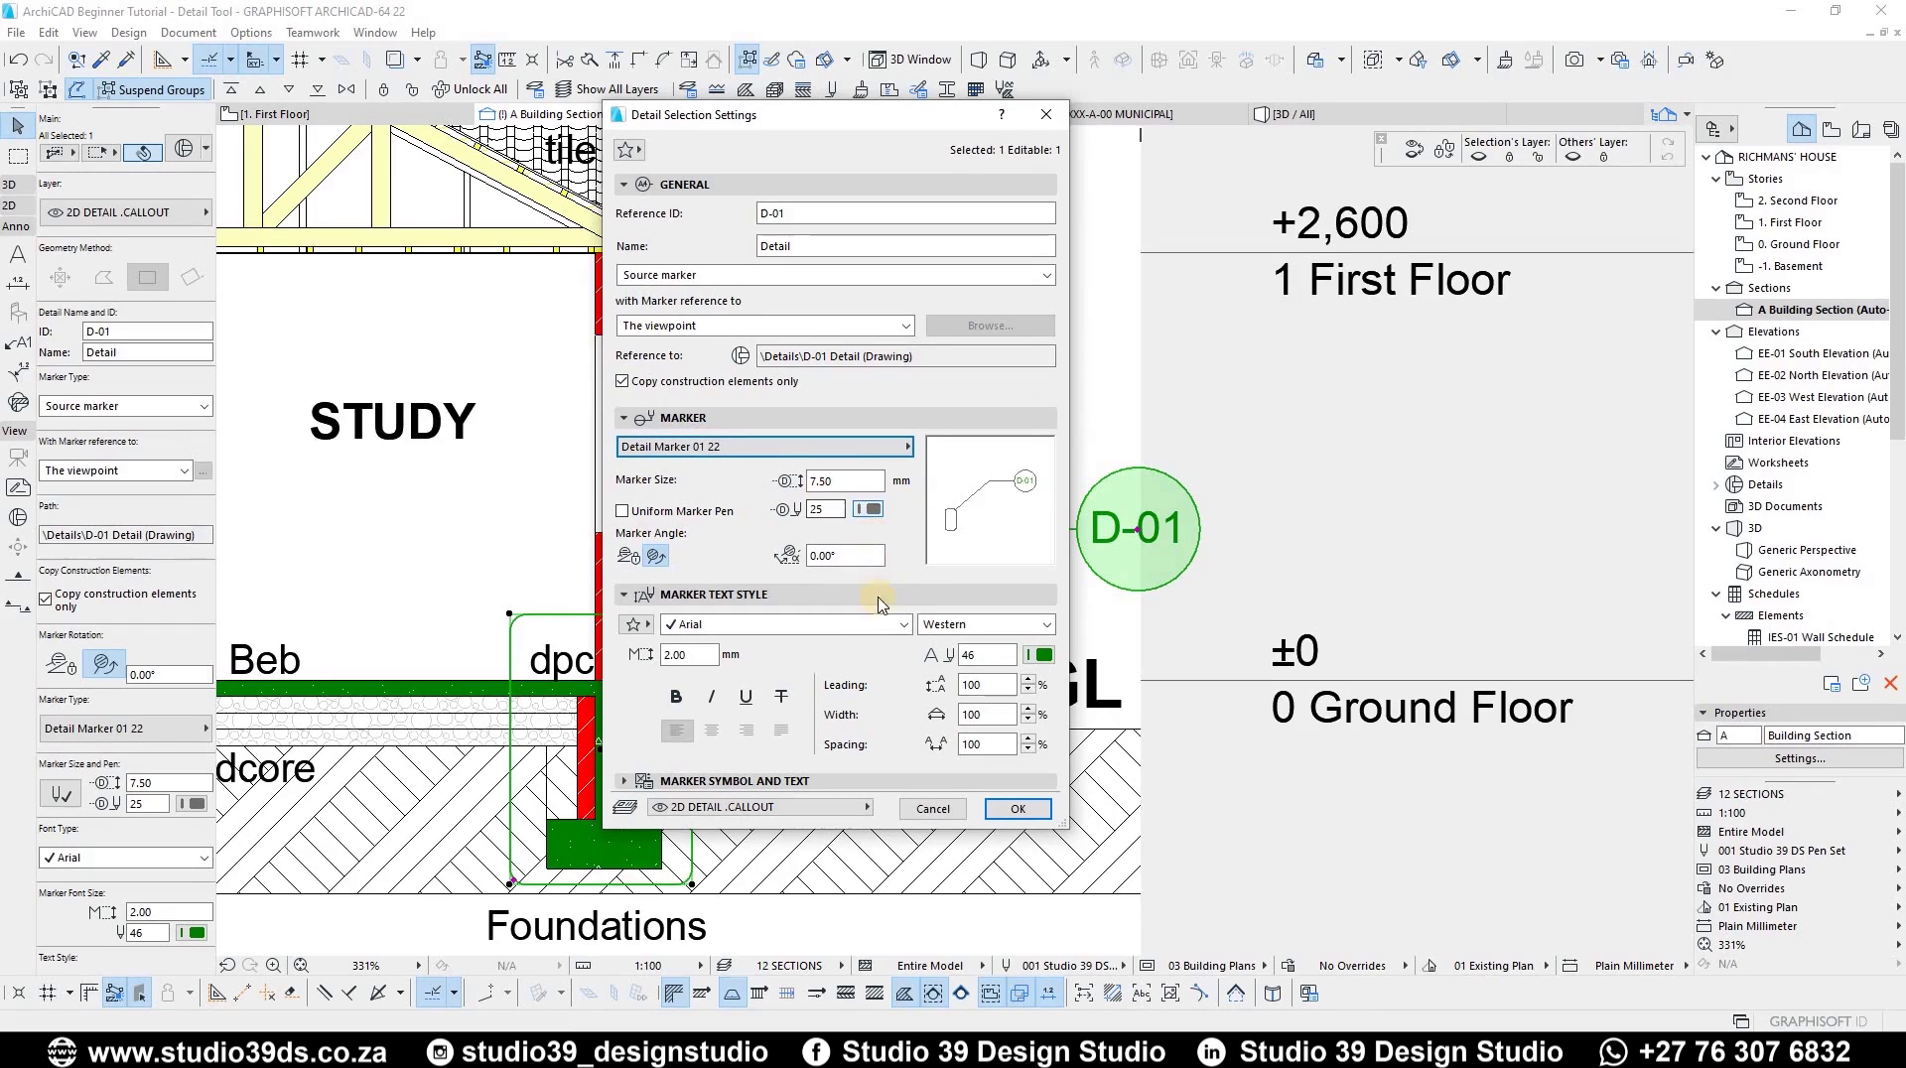
click(623, 510)
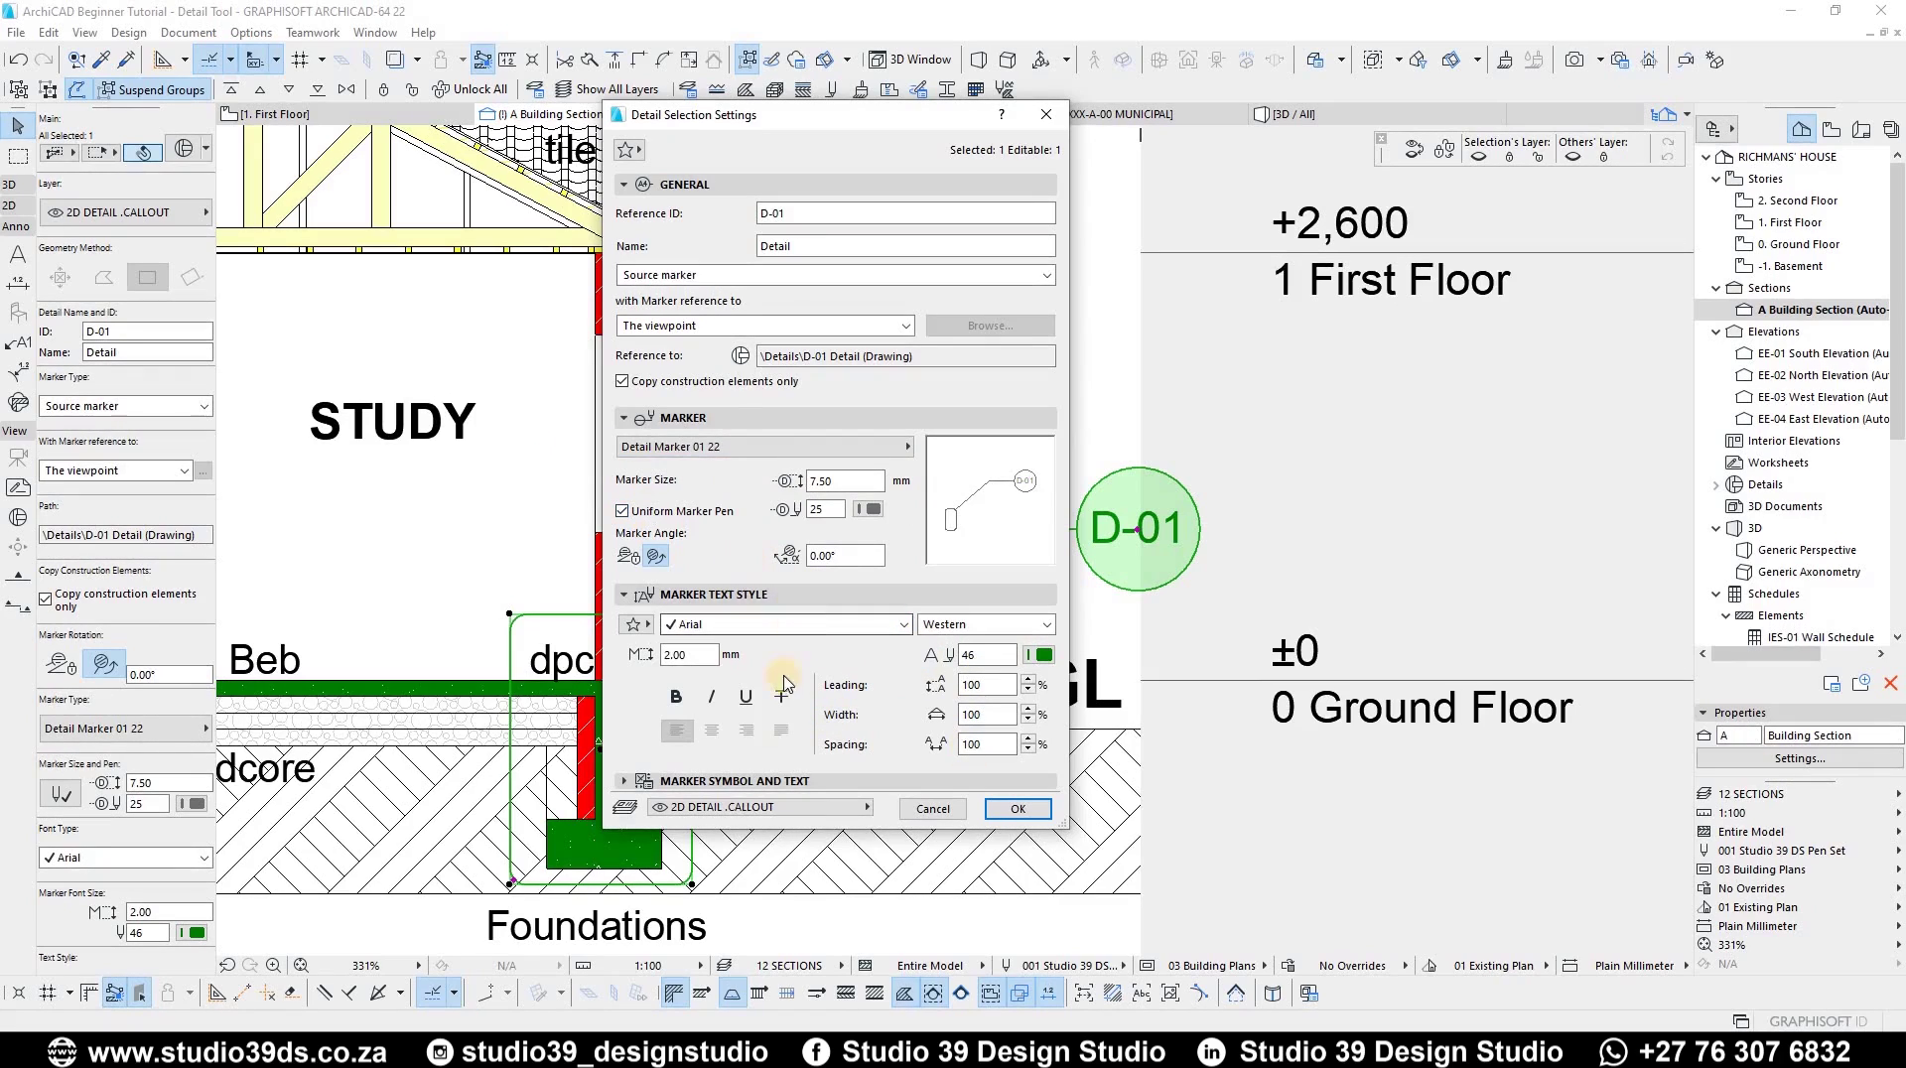
- Review the marker's head shape, text and cloud geometry options, and apply the detail marker settings
click(733, 781)
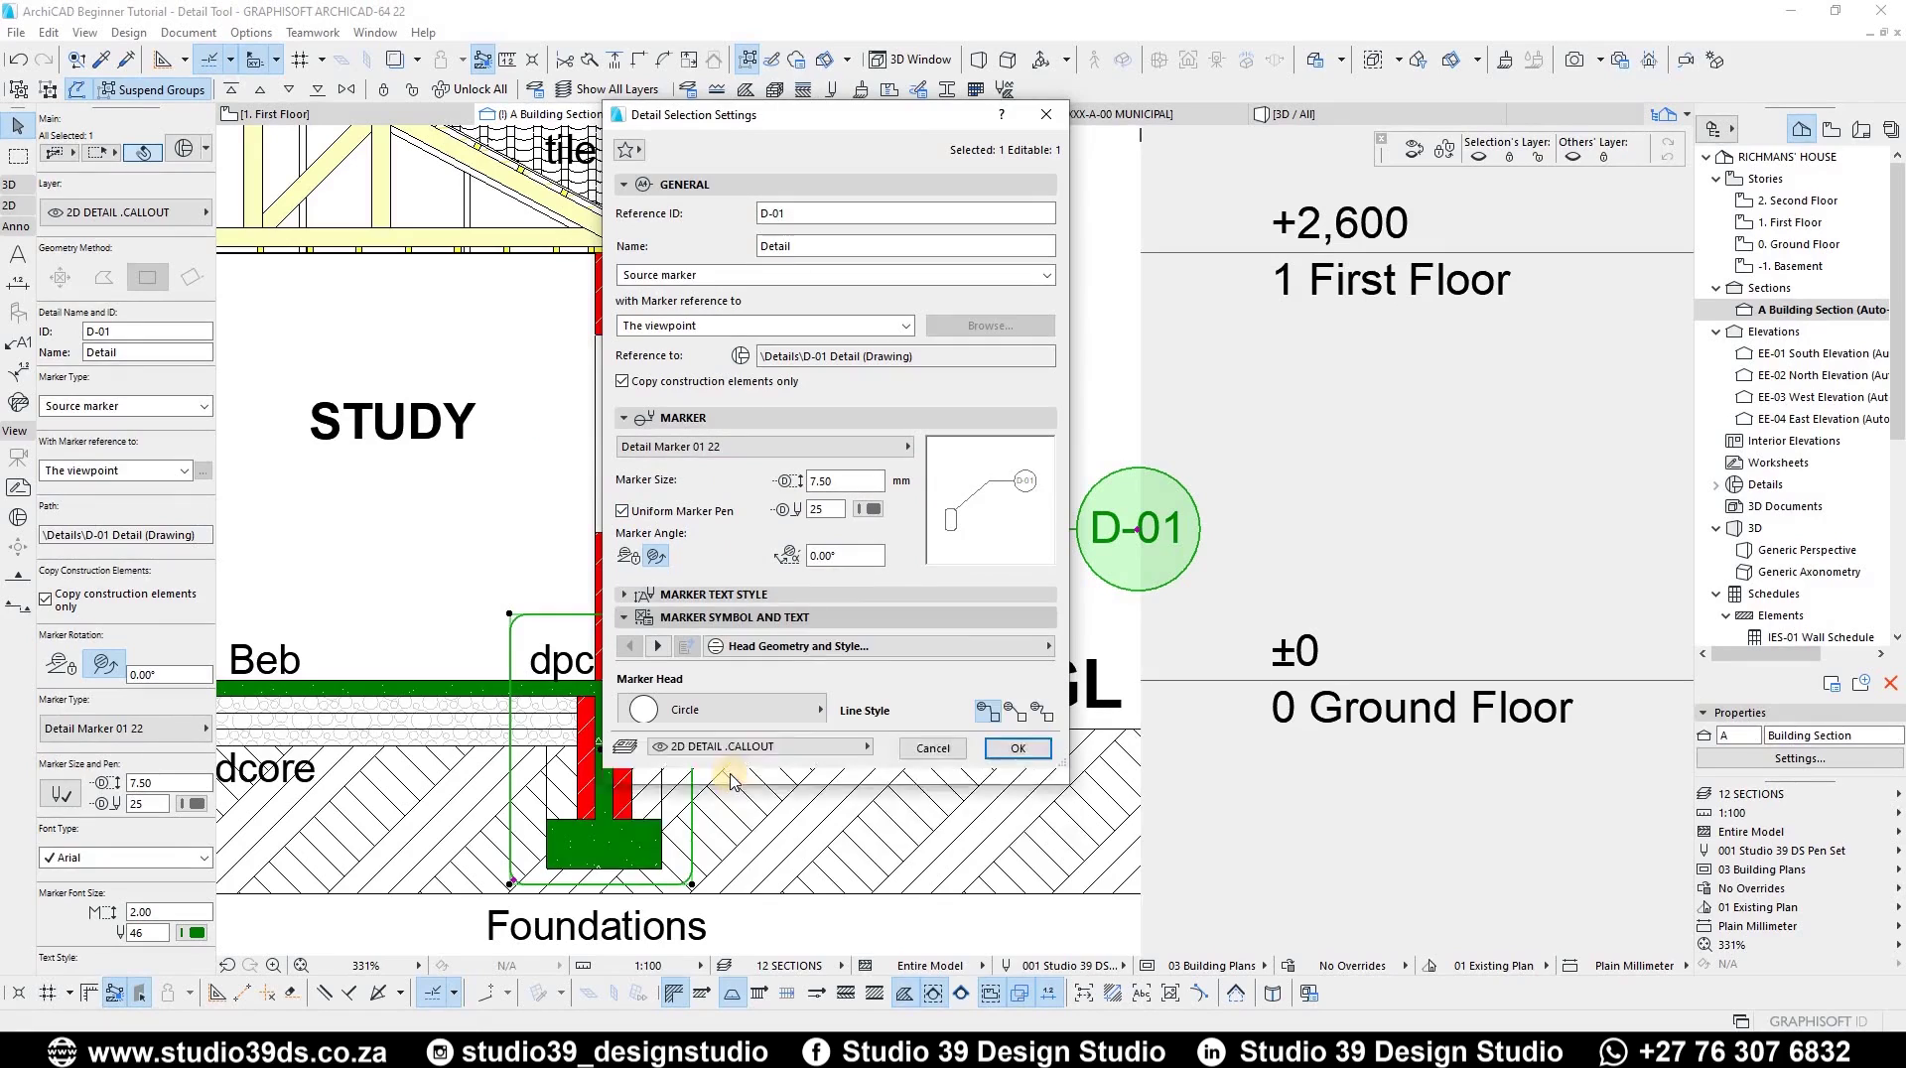
click(781, 708)
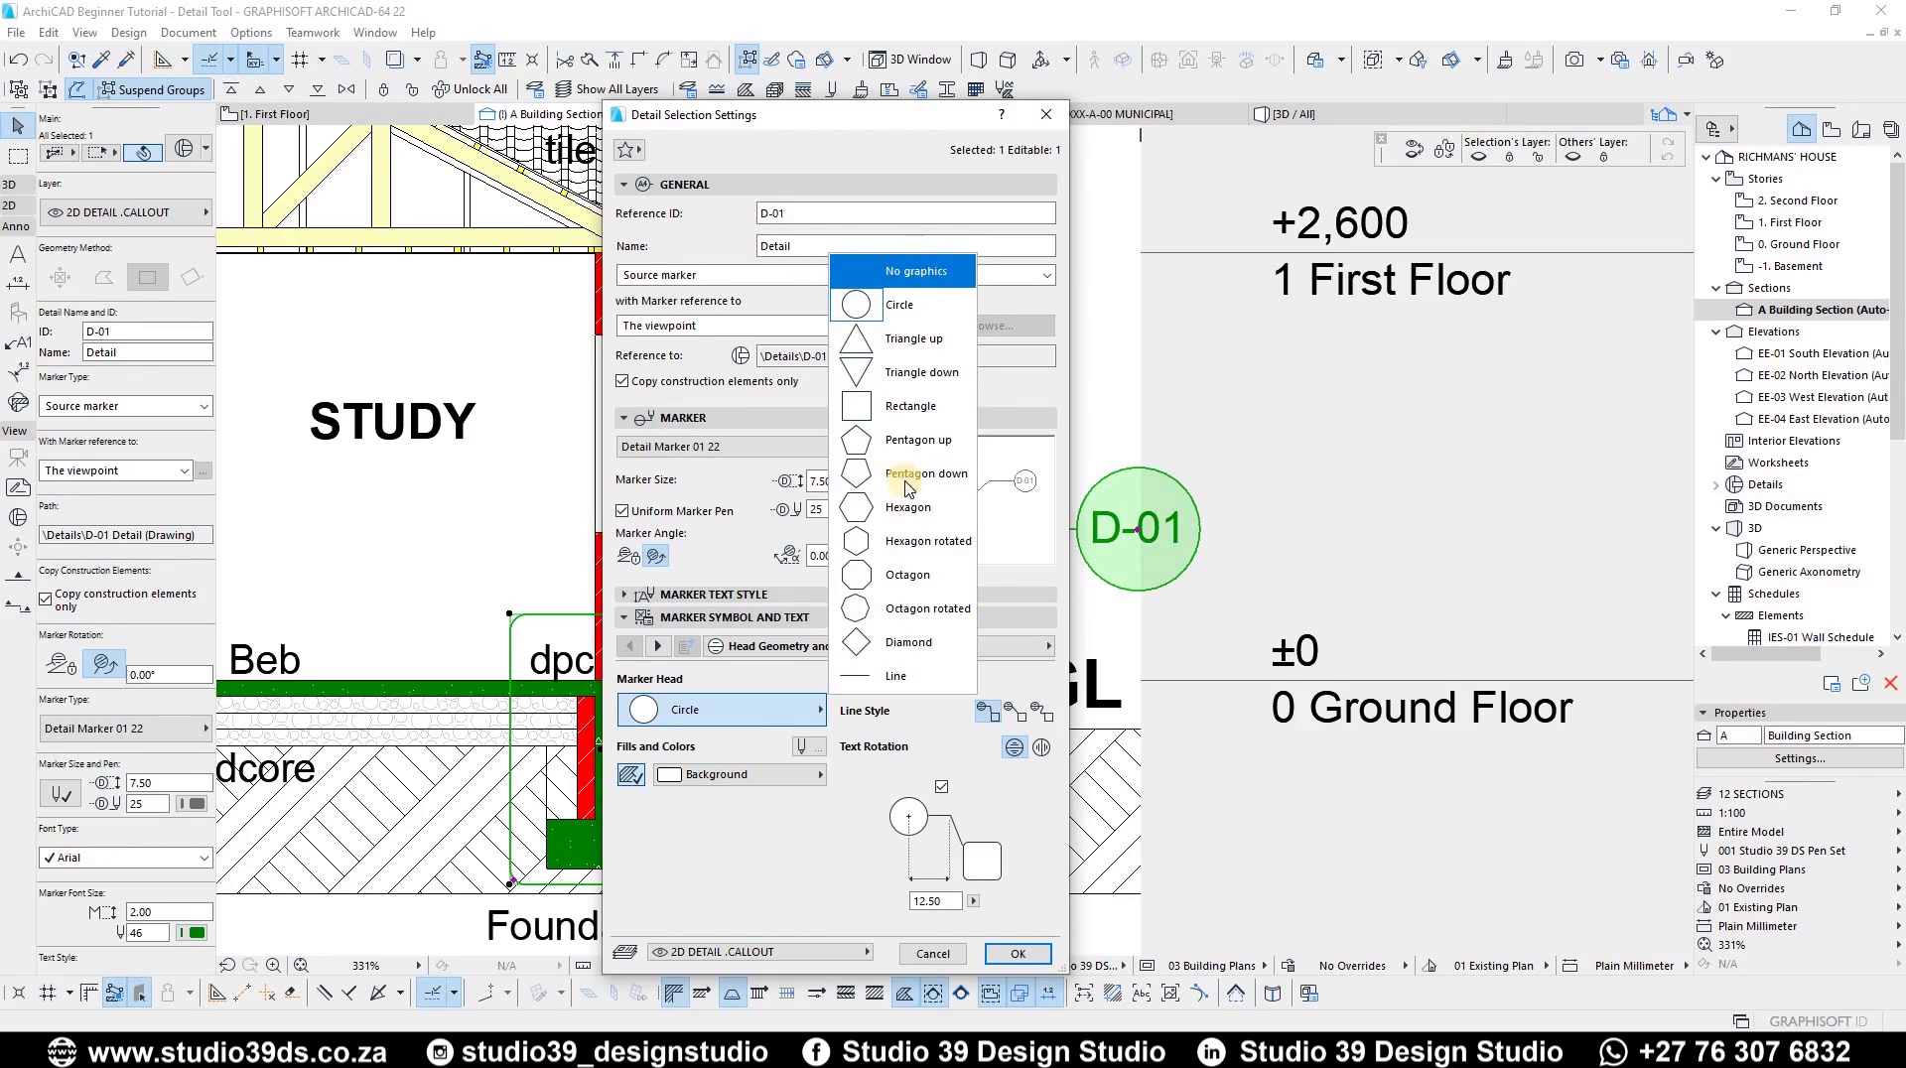
click(695, 829)
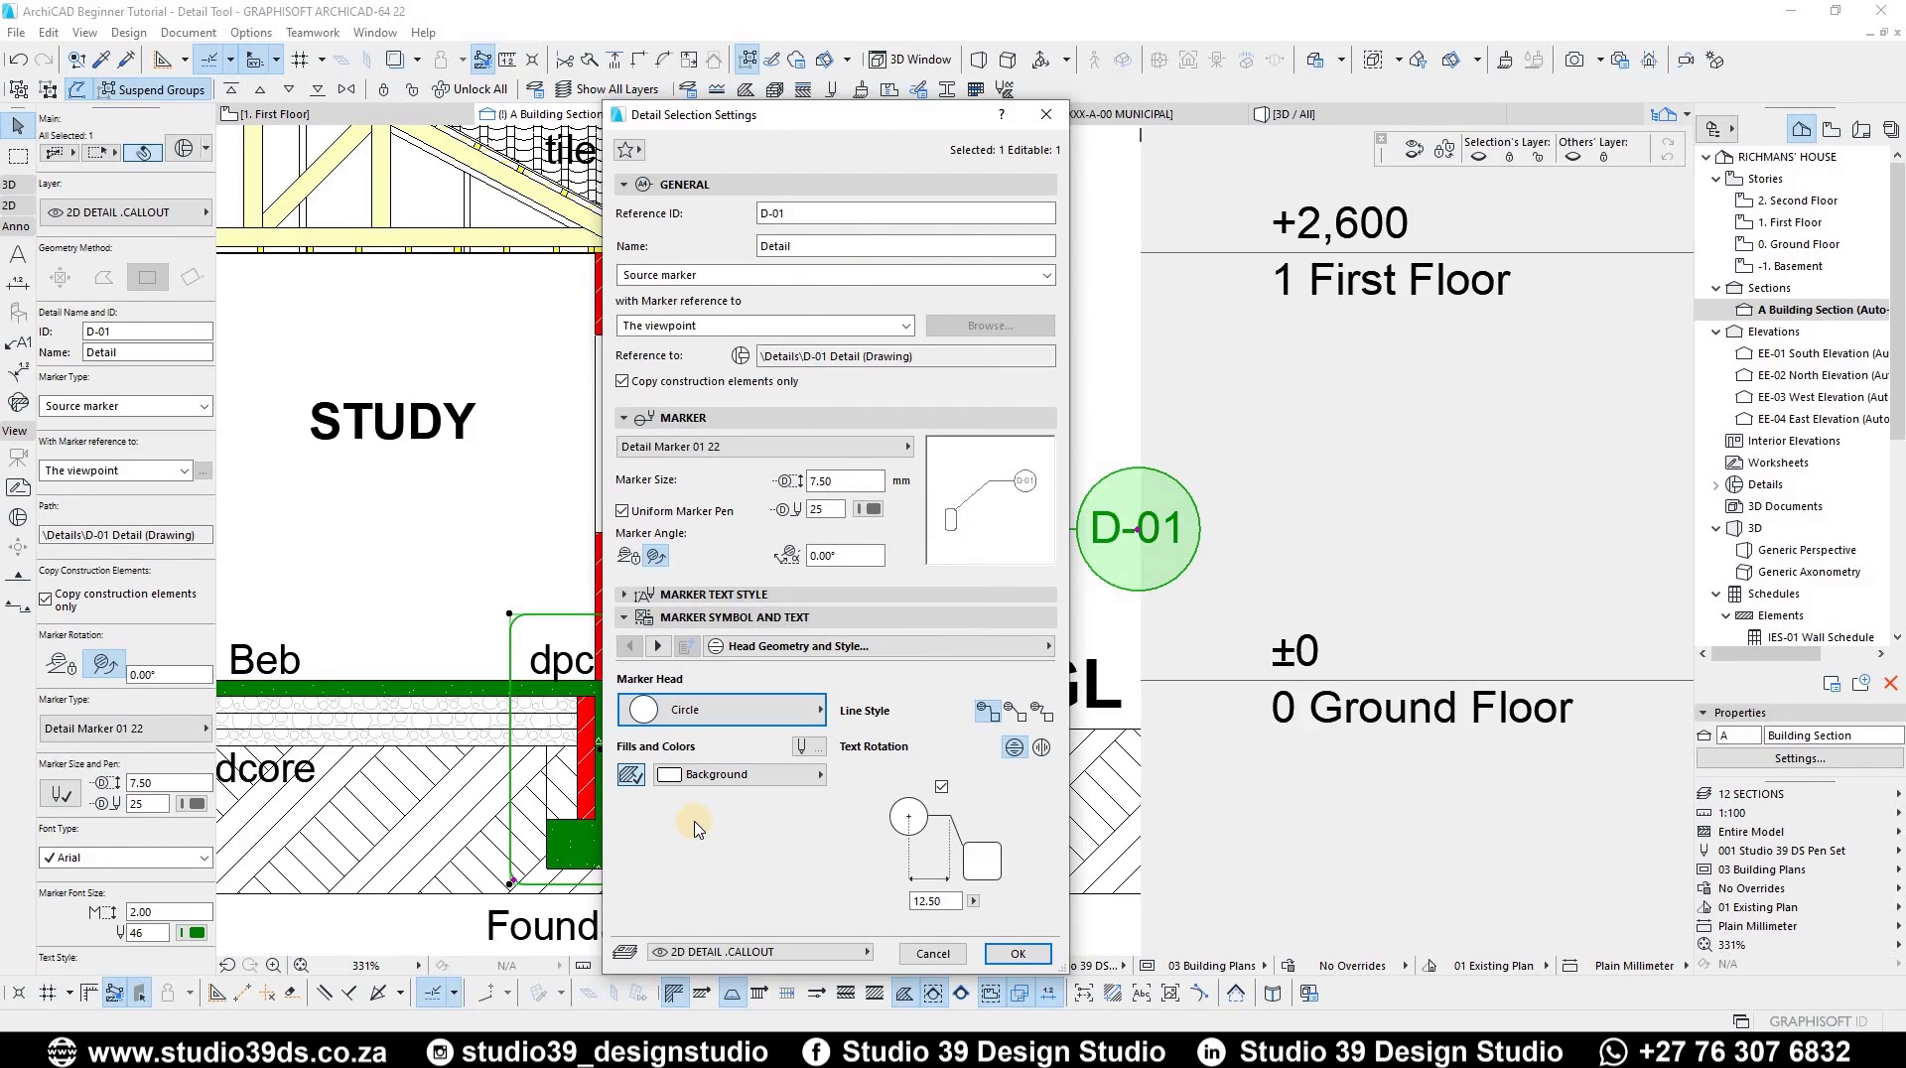
double_click(944, 900)
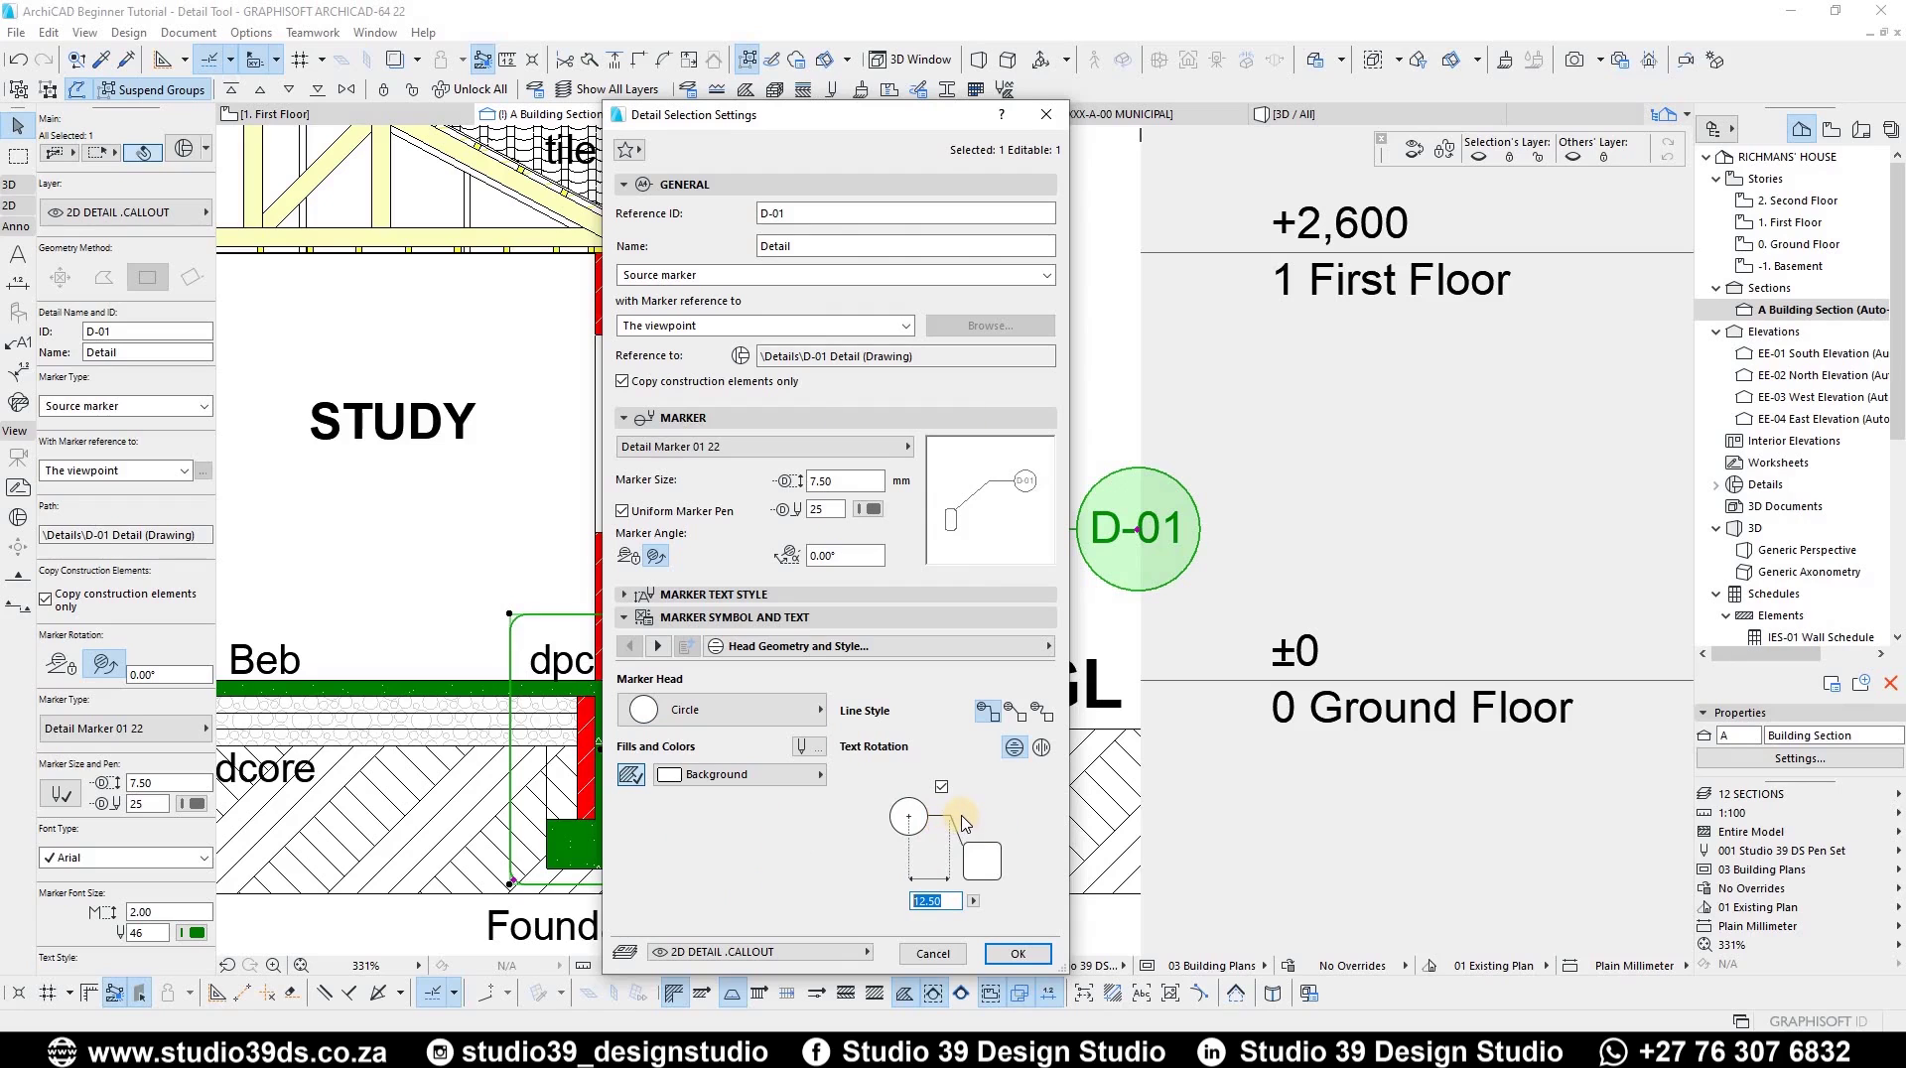
click(672, 643)
click(667, 644)
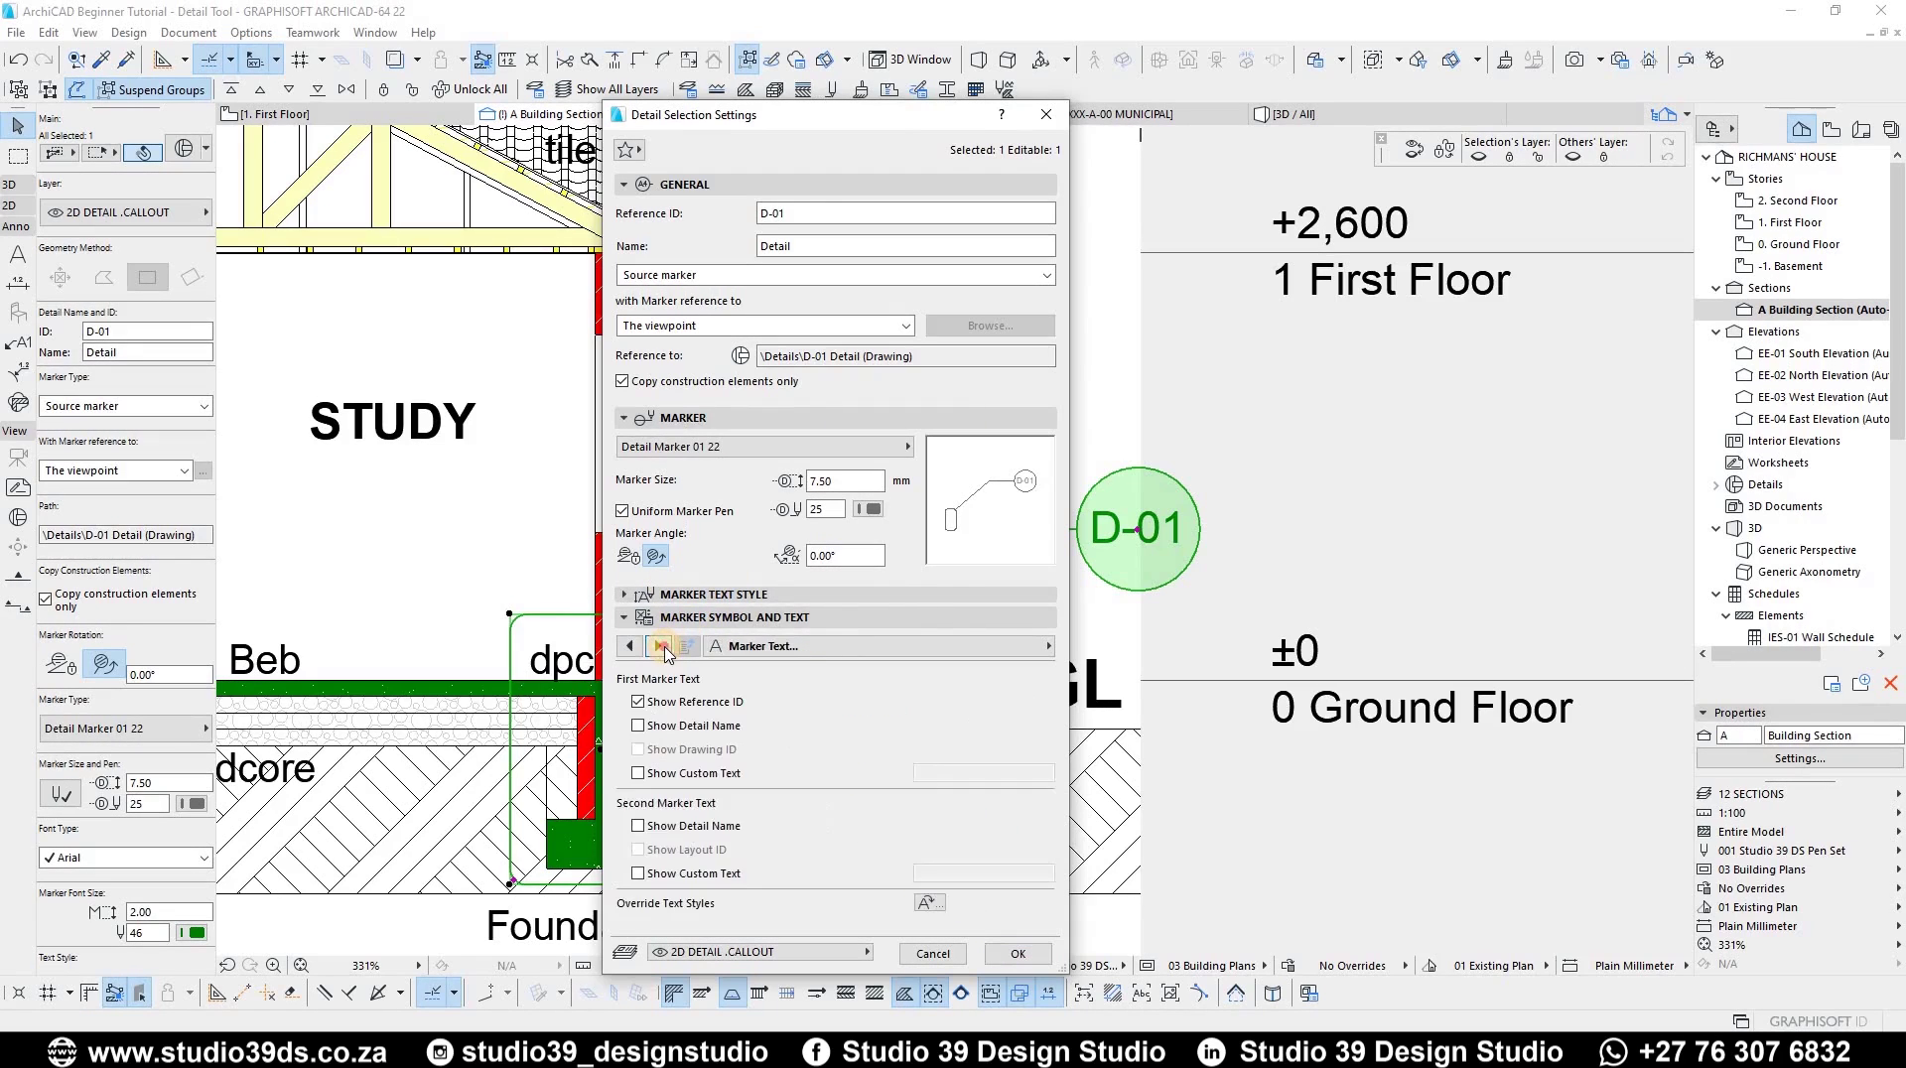
click(631, 647)
click(632, 646)
click(718, 709)
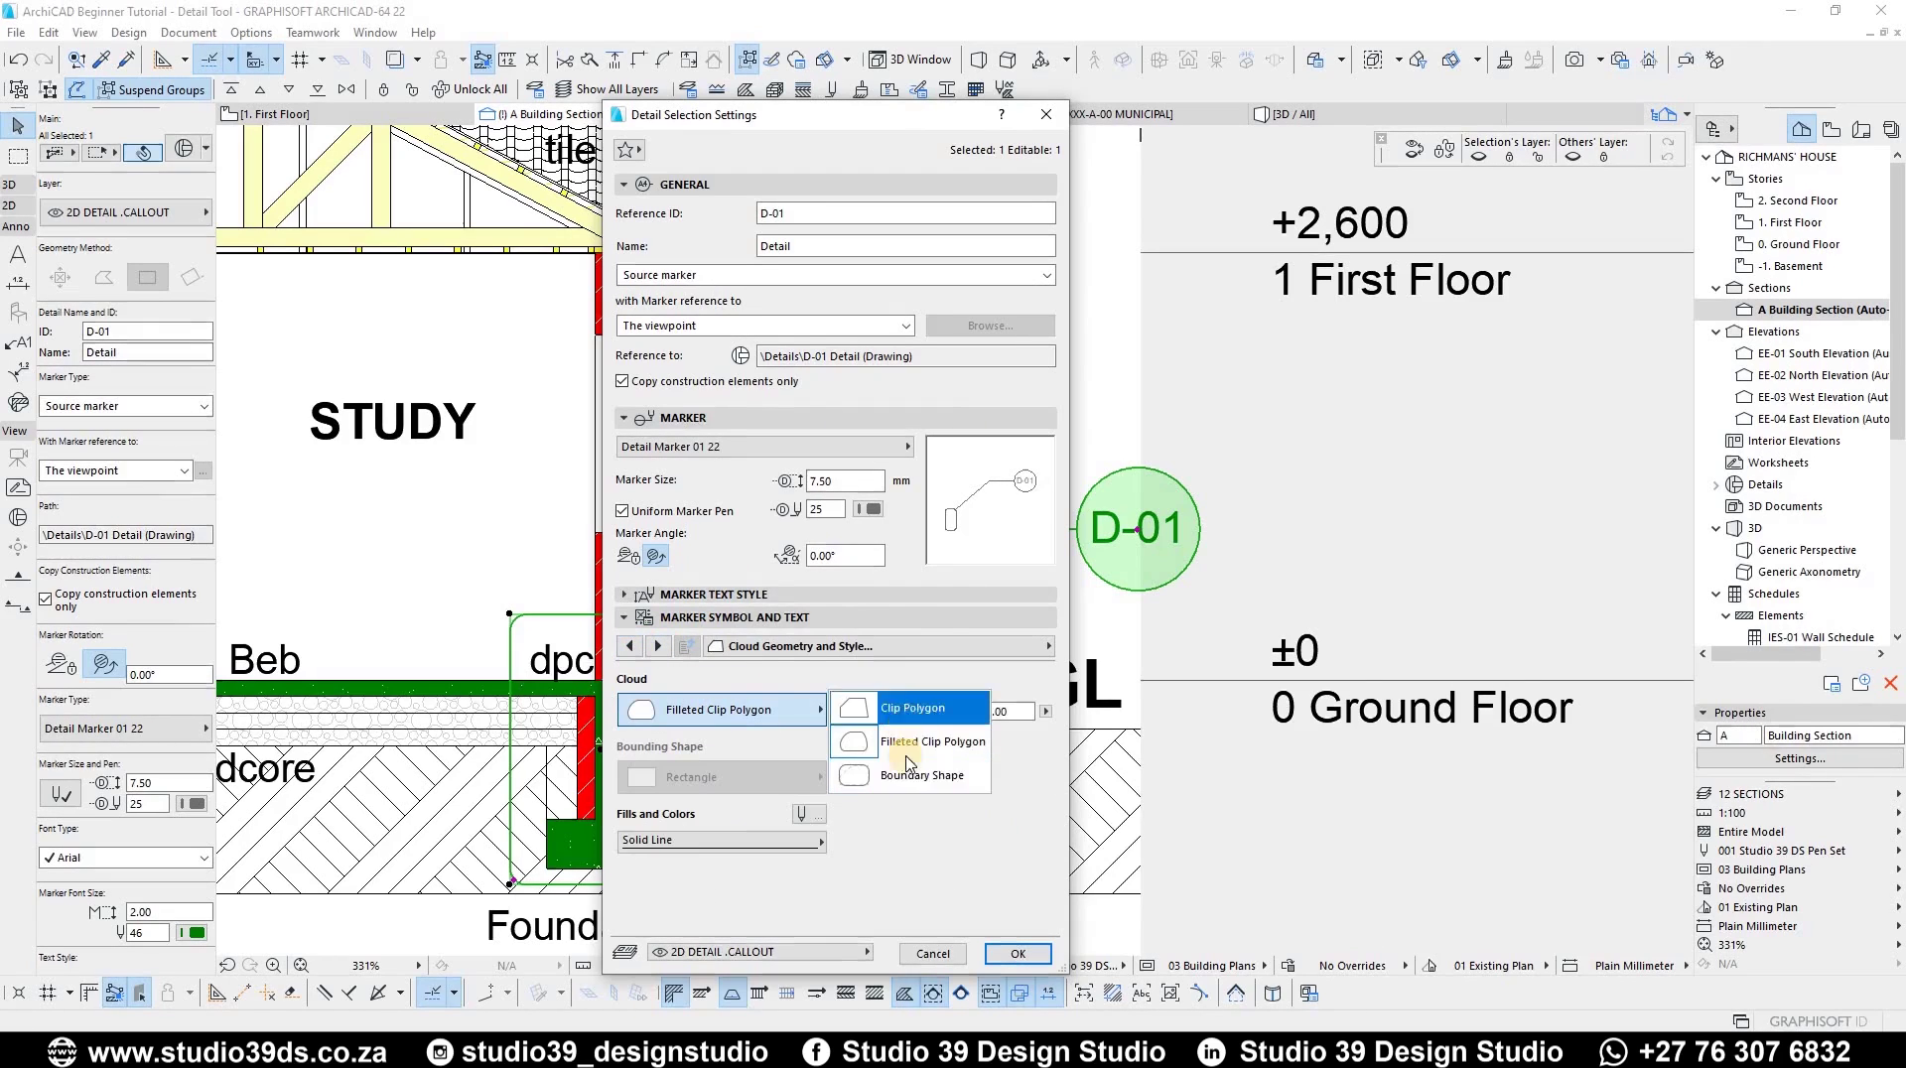
click(627, 651)
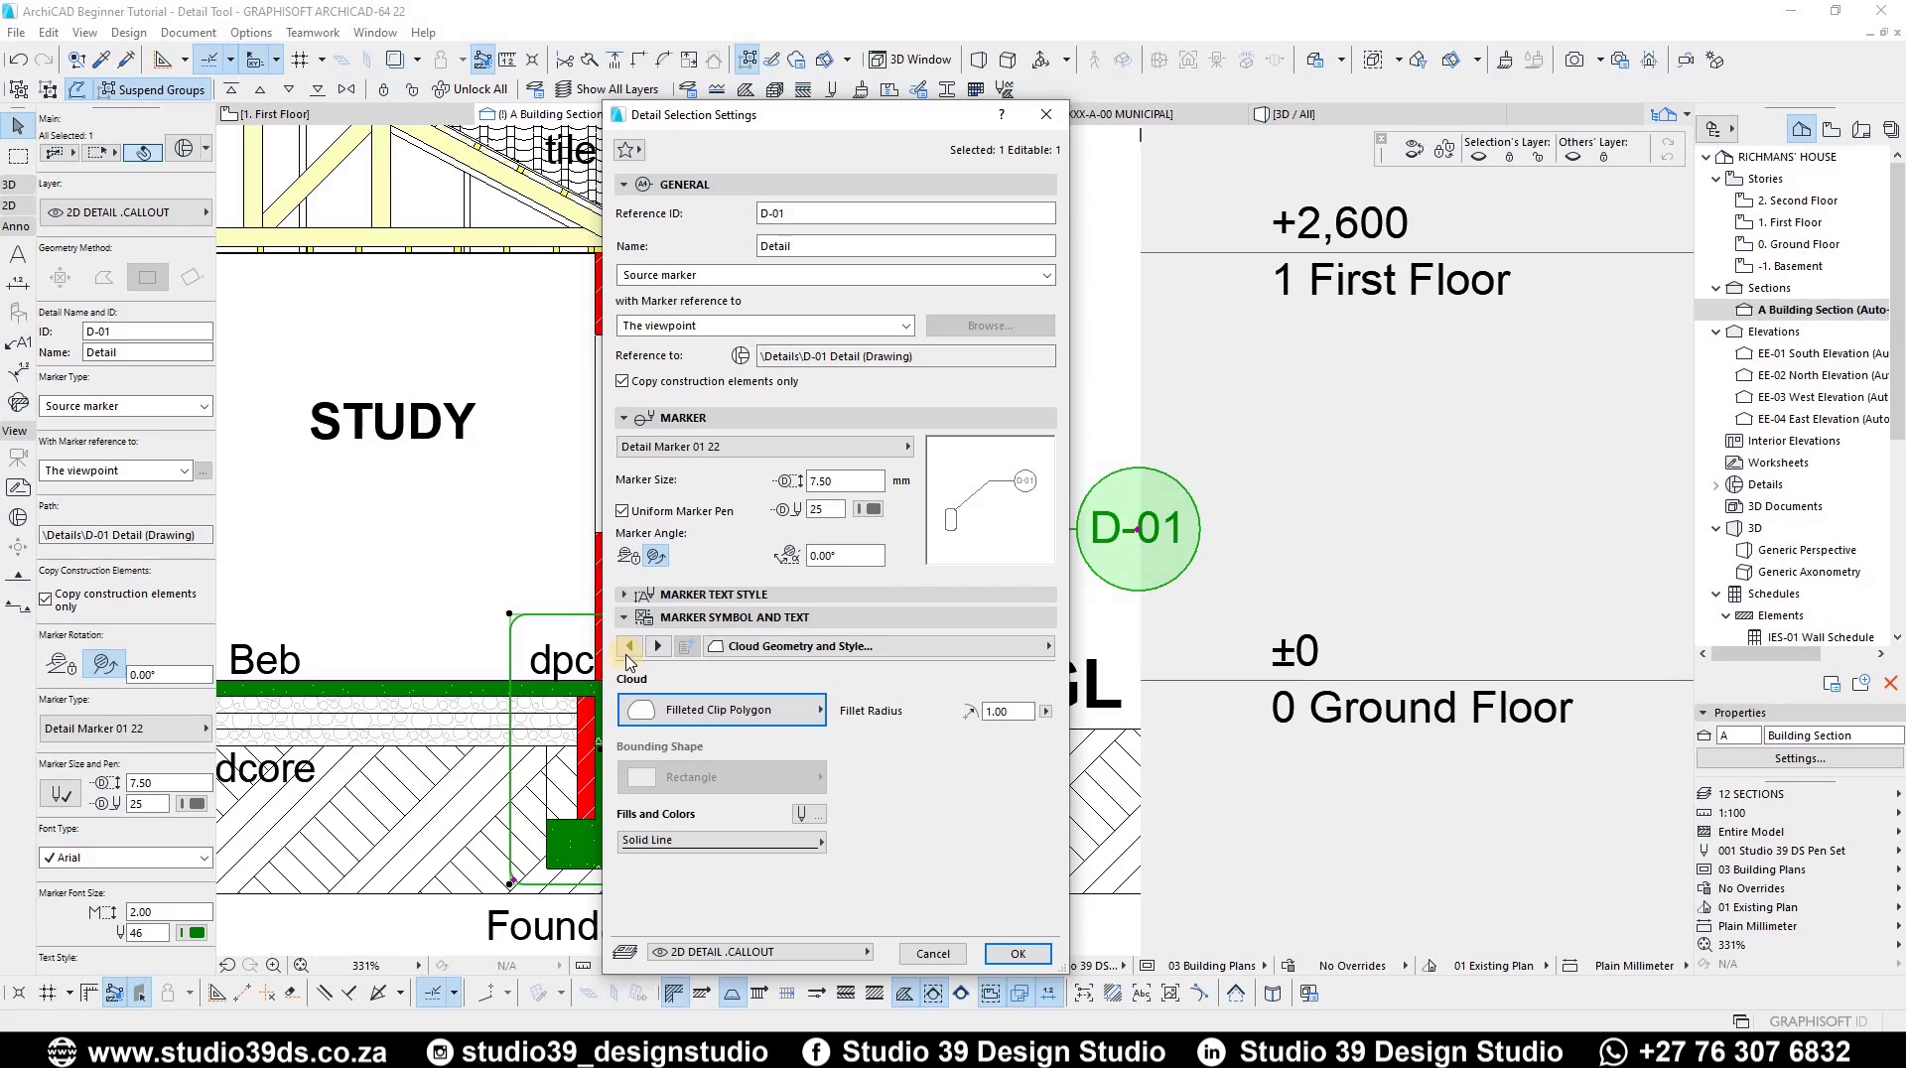
click(711, 617)
click(700, 594)
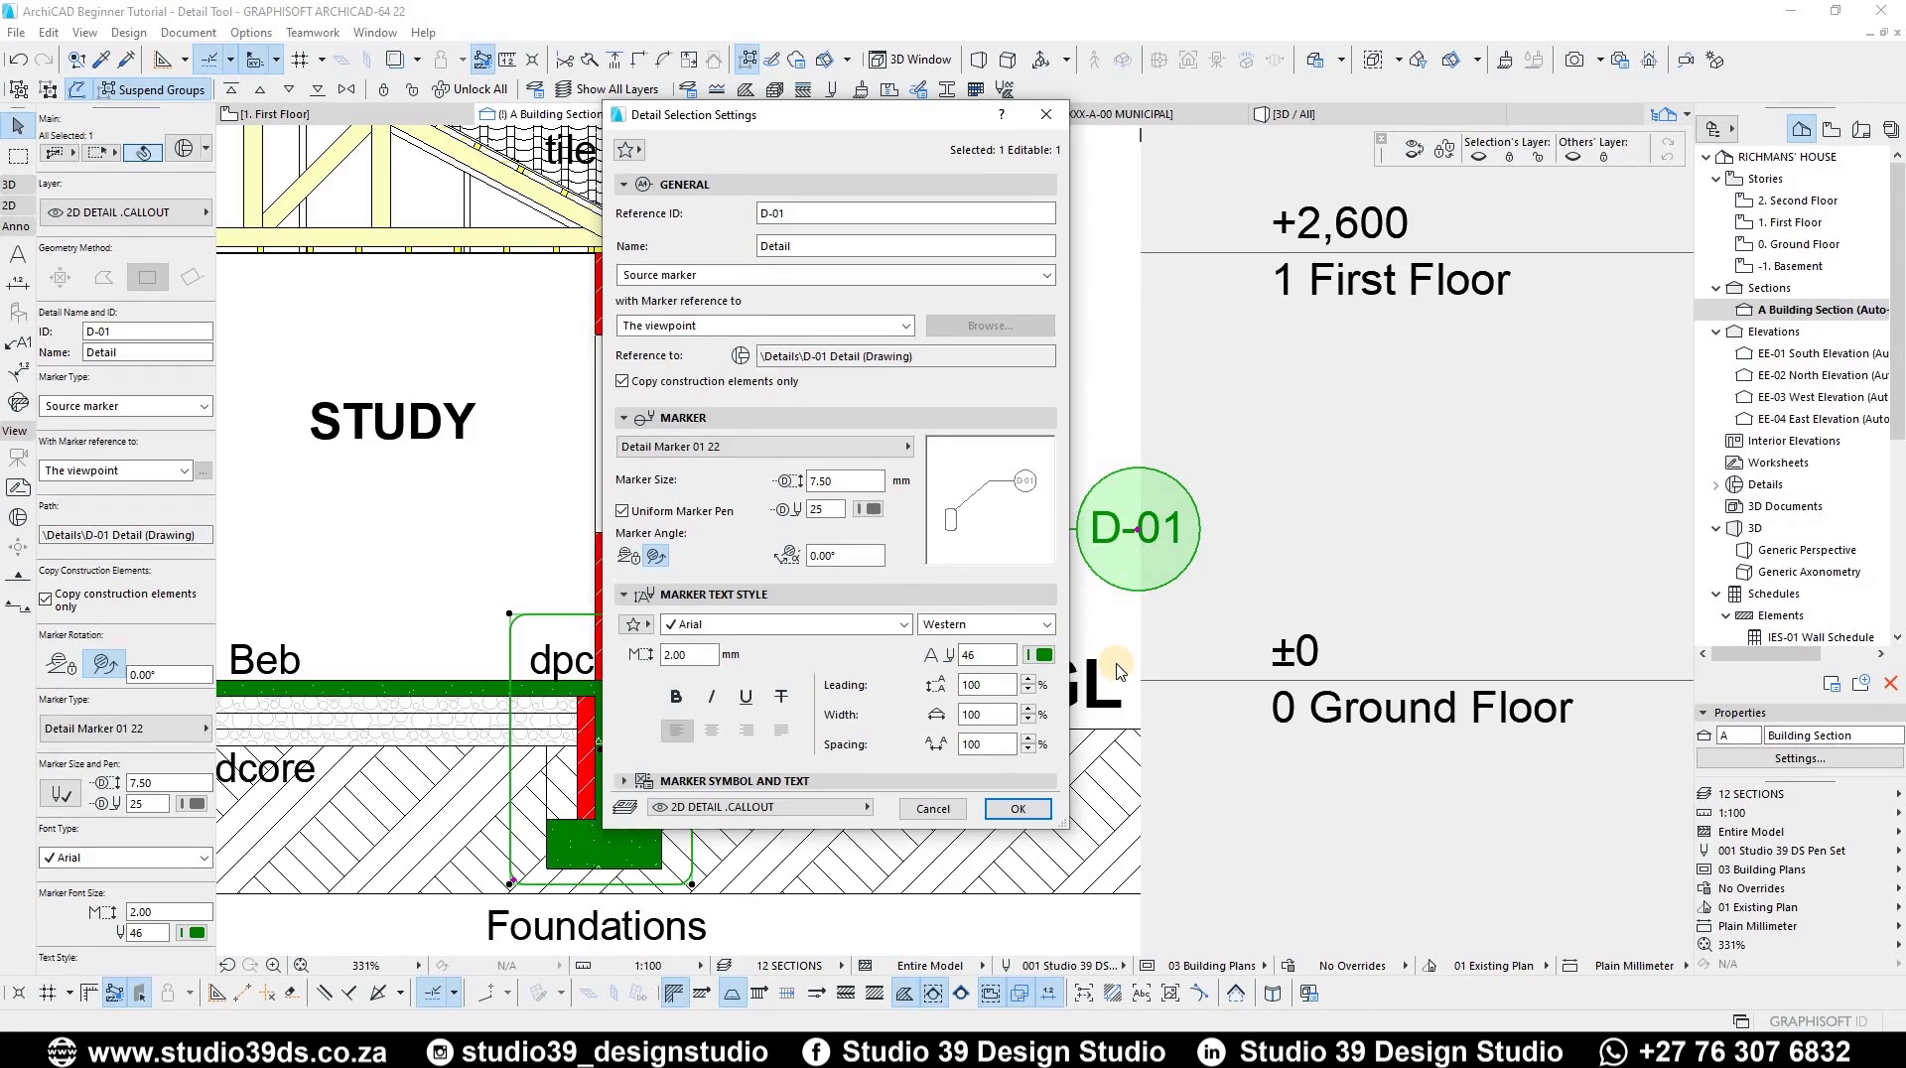
click(1013, 812)
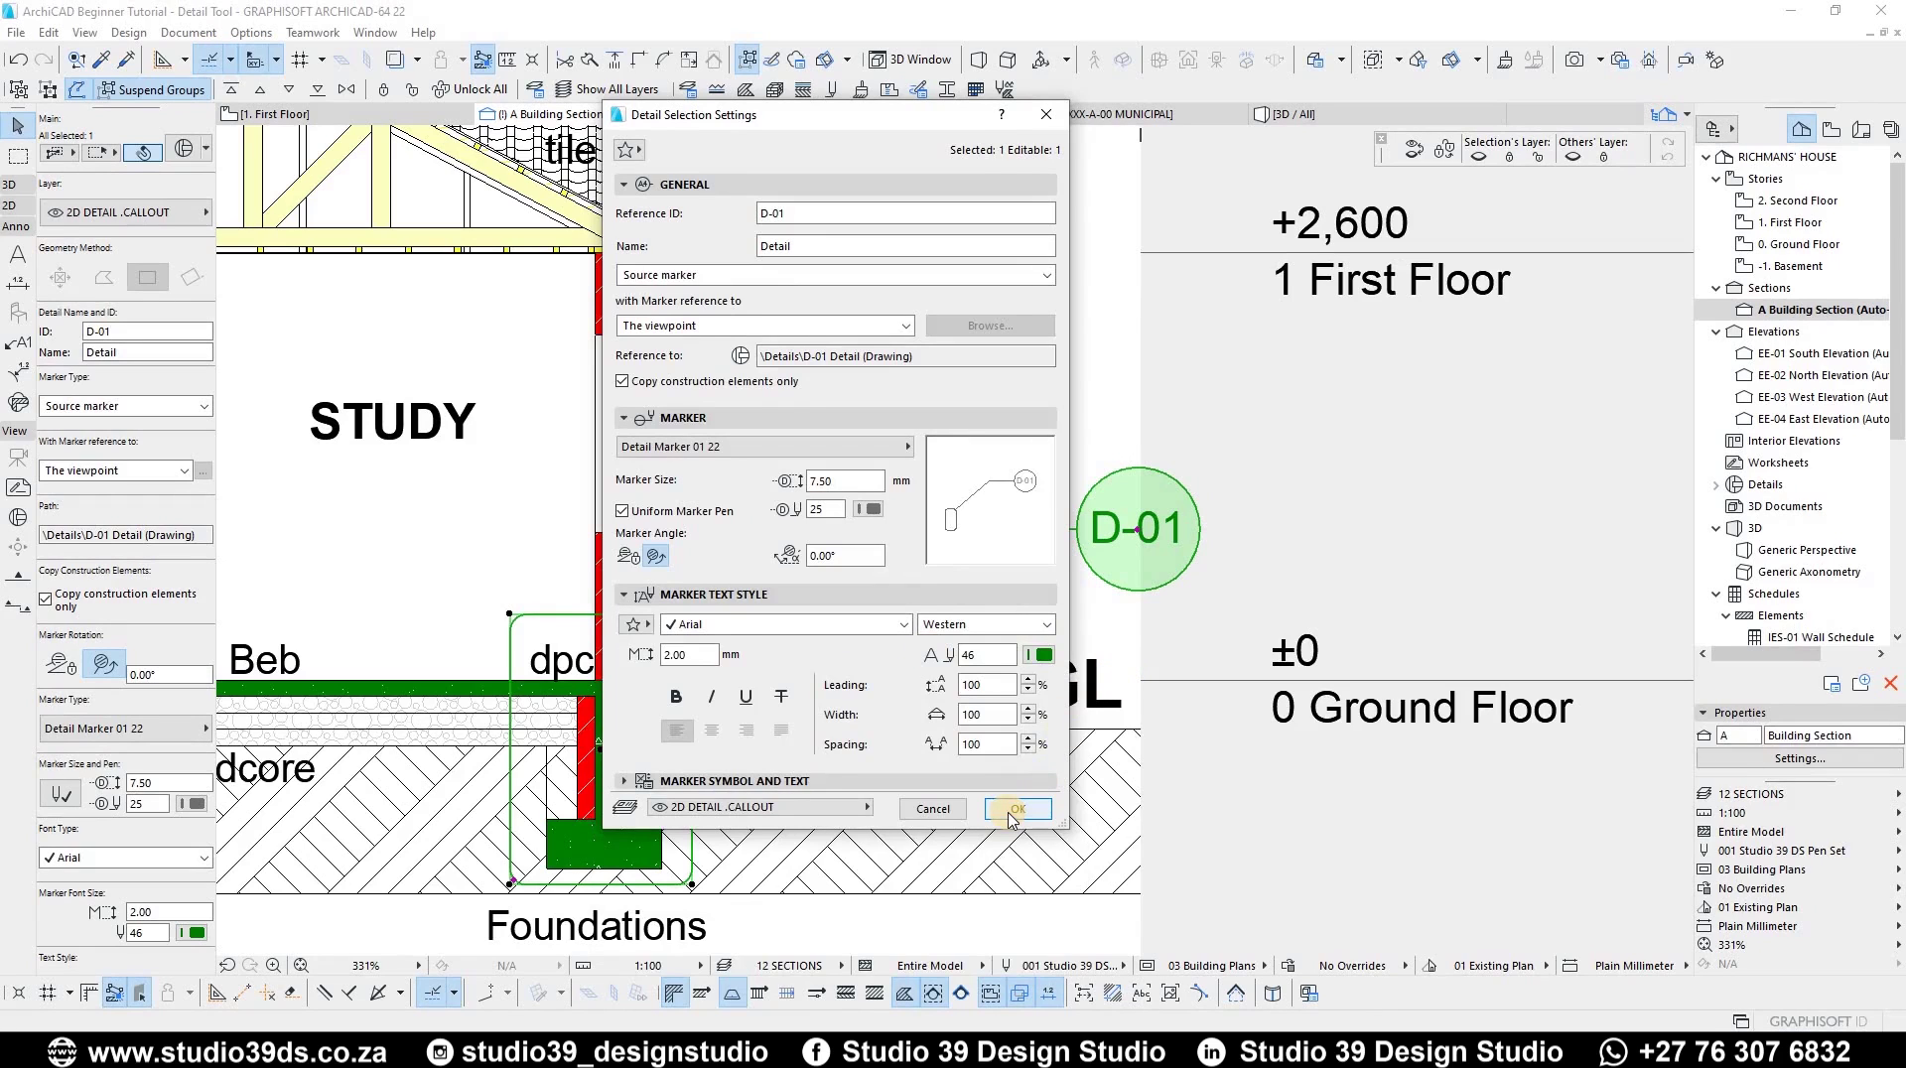
- Move the bend point of the D-01 marker's leader closer to the foundation boundary, leaving the boundary in place
click(932, 532)
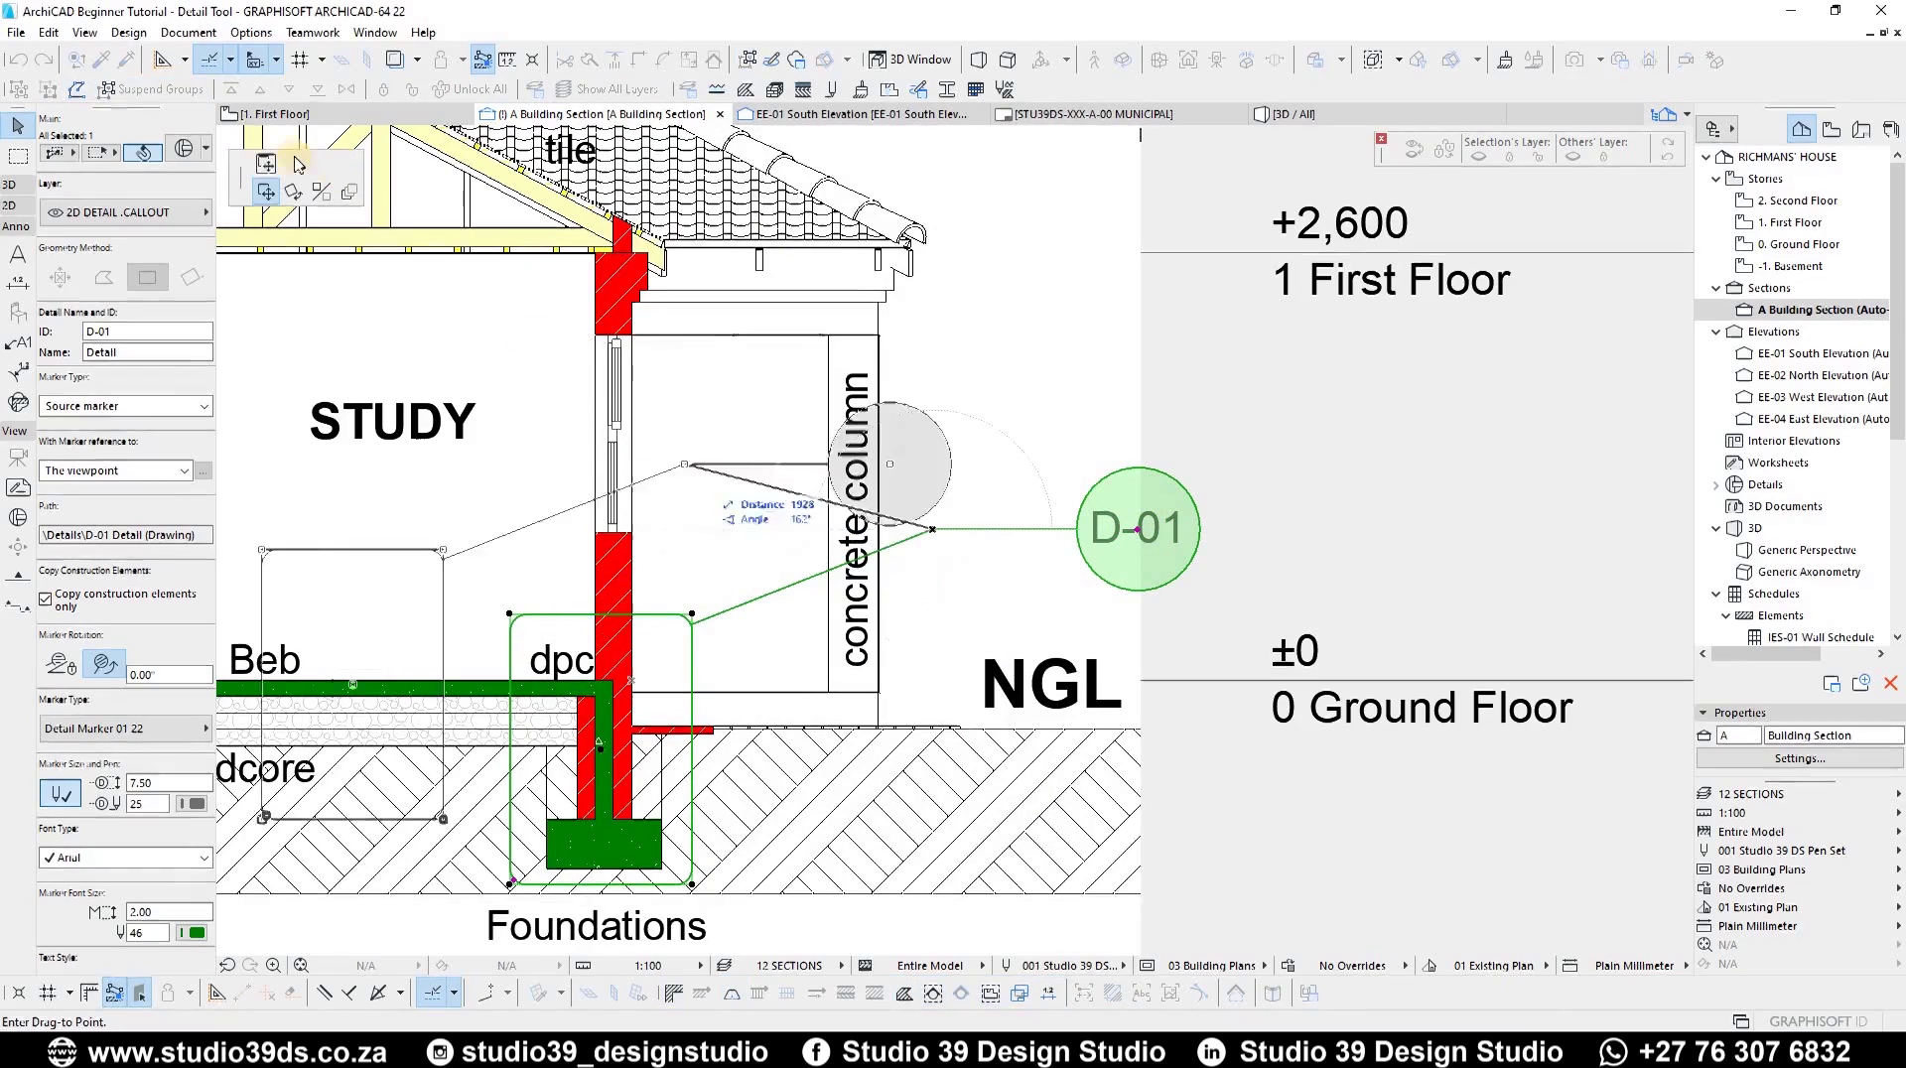
click(266, 163)
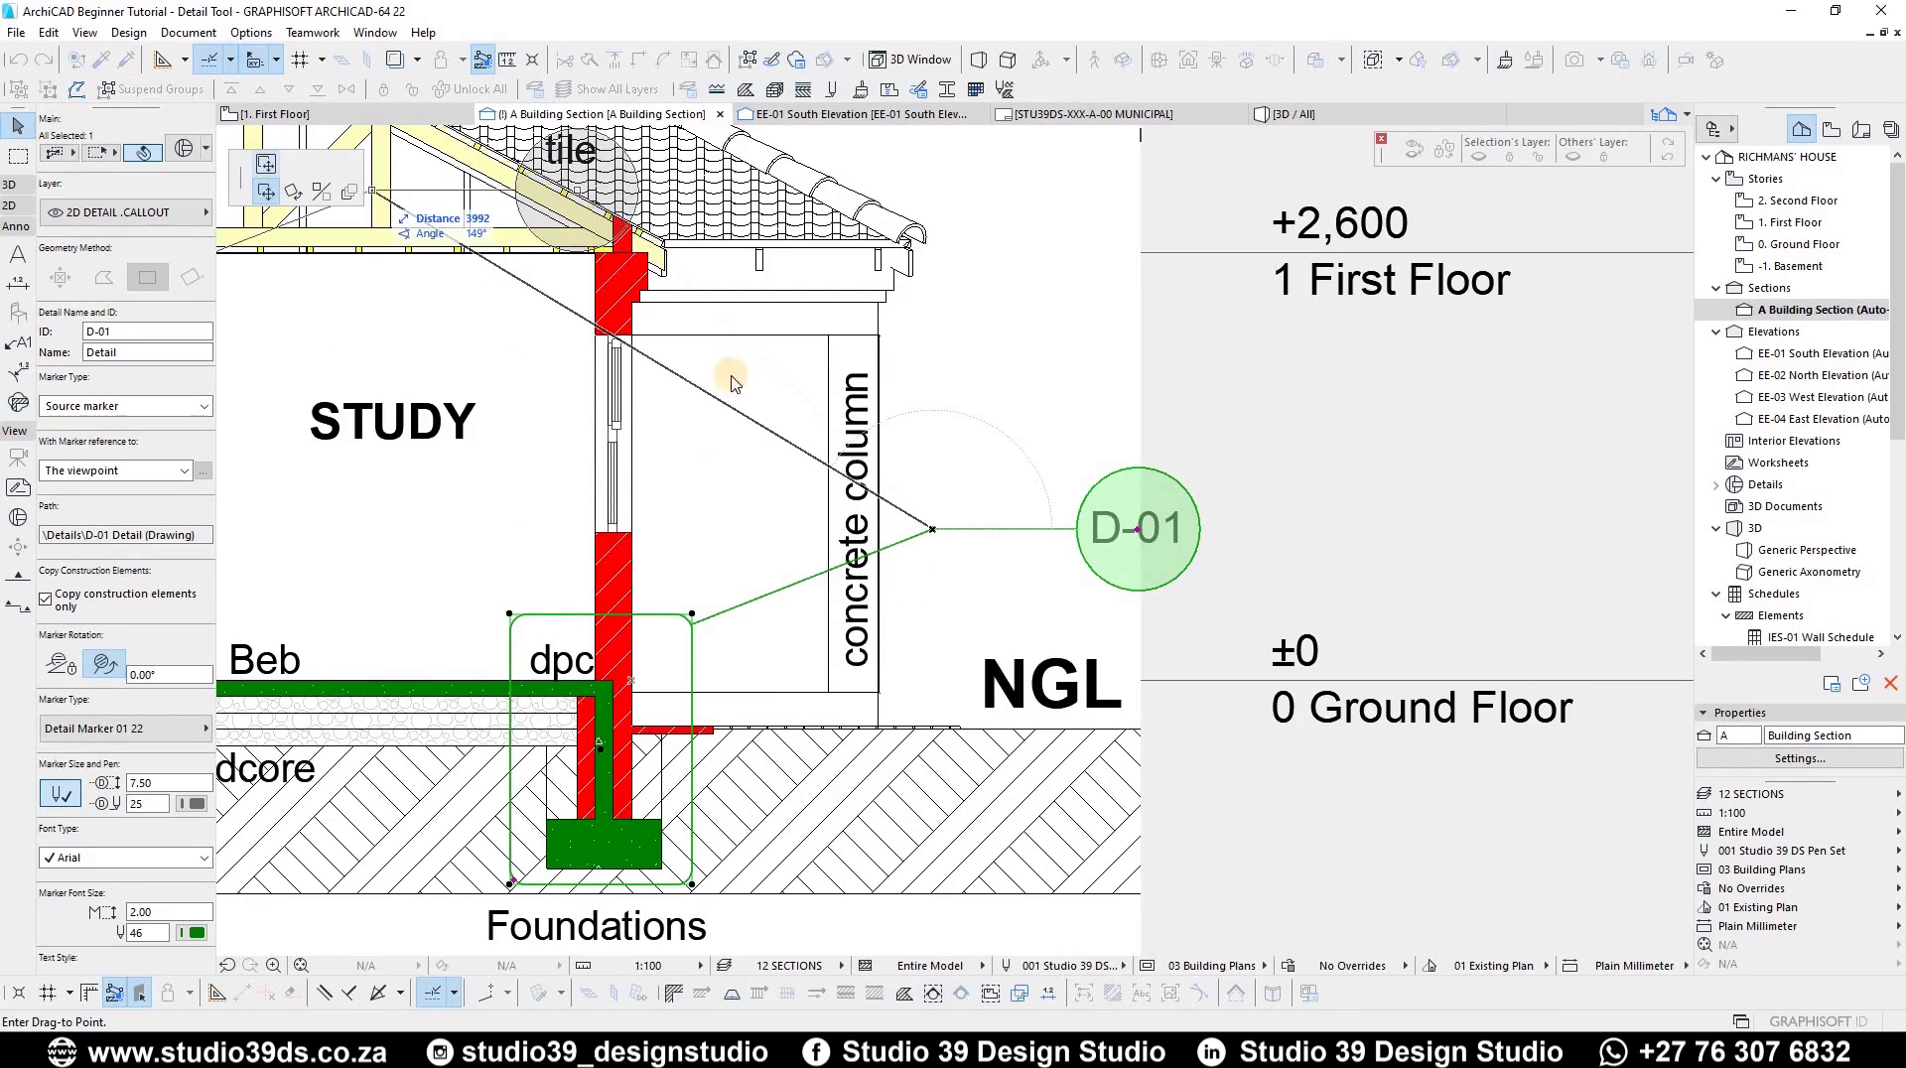
click(803, 503)
scroll(1043, 367, down, 3)
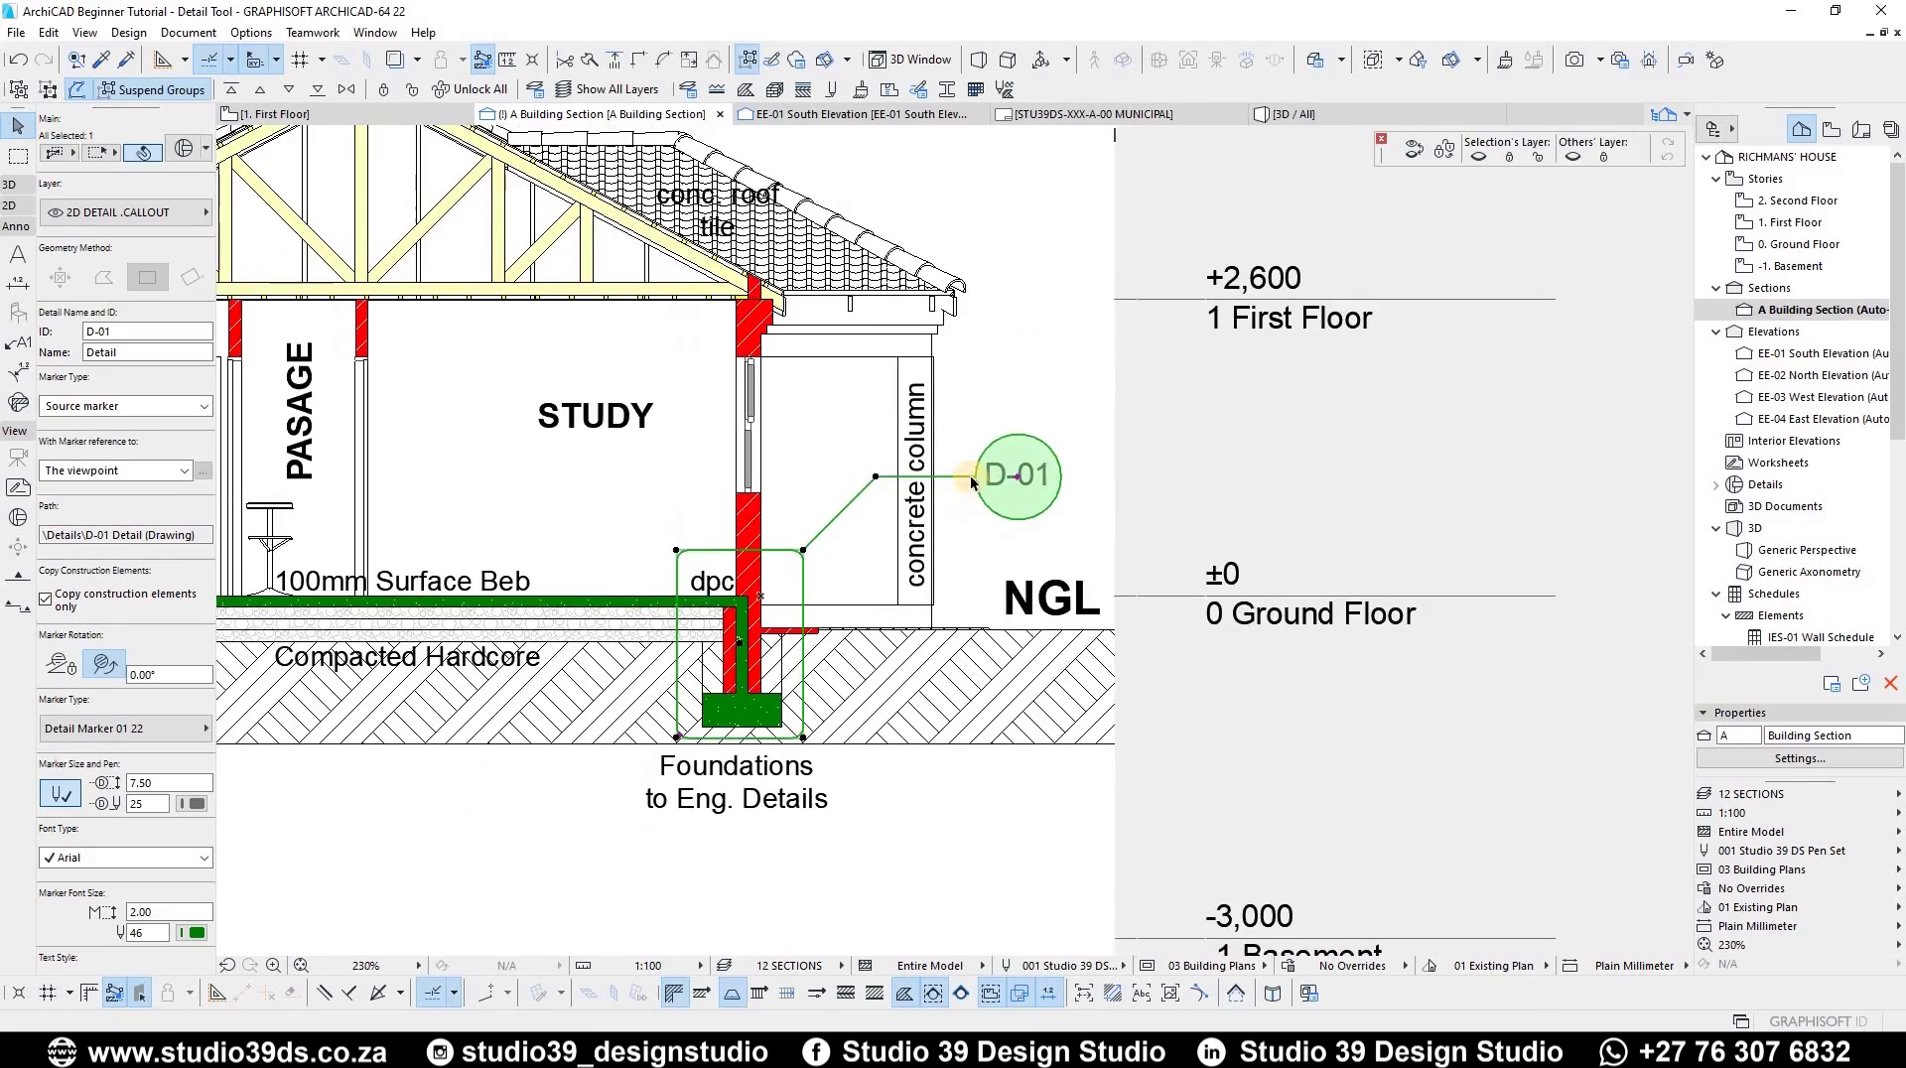
key(Escape)
scroll(1047, 349, down, 2)
scroll(683, 610, up, 2)
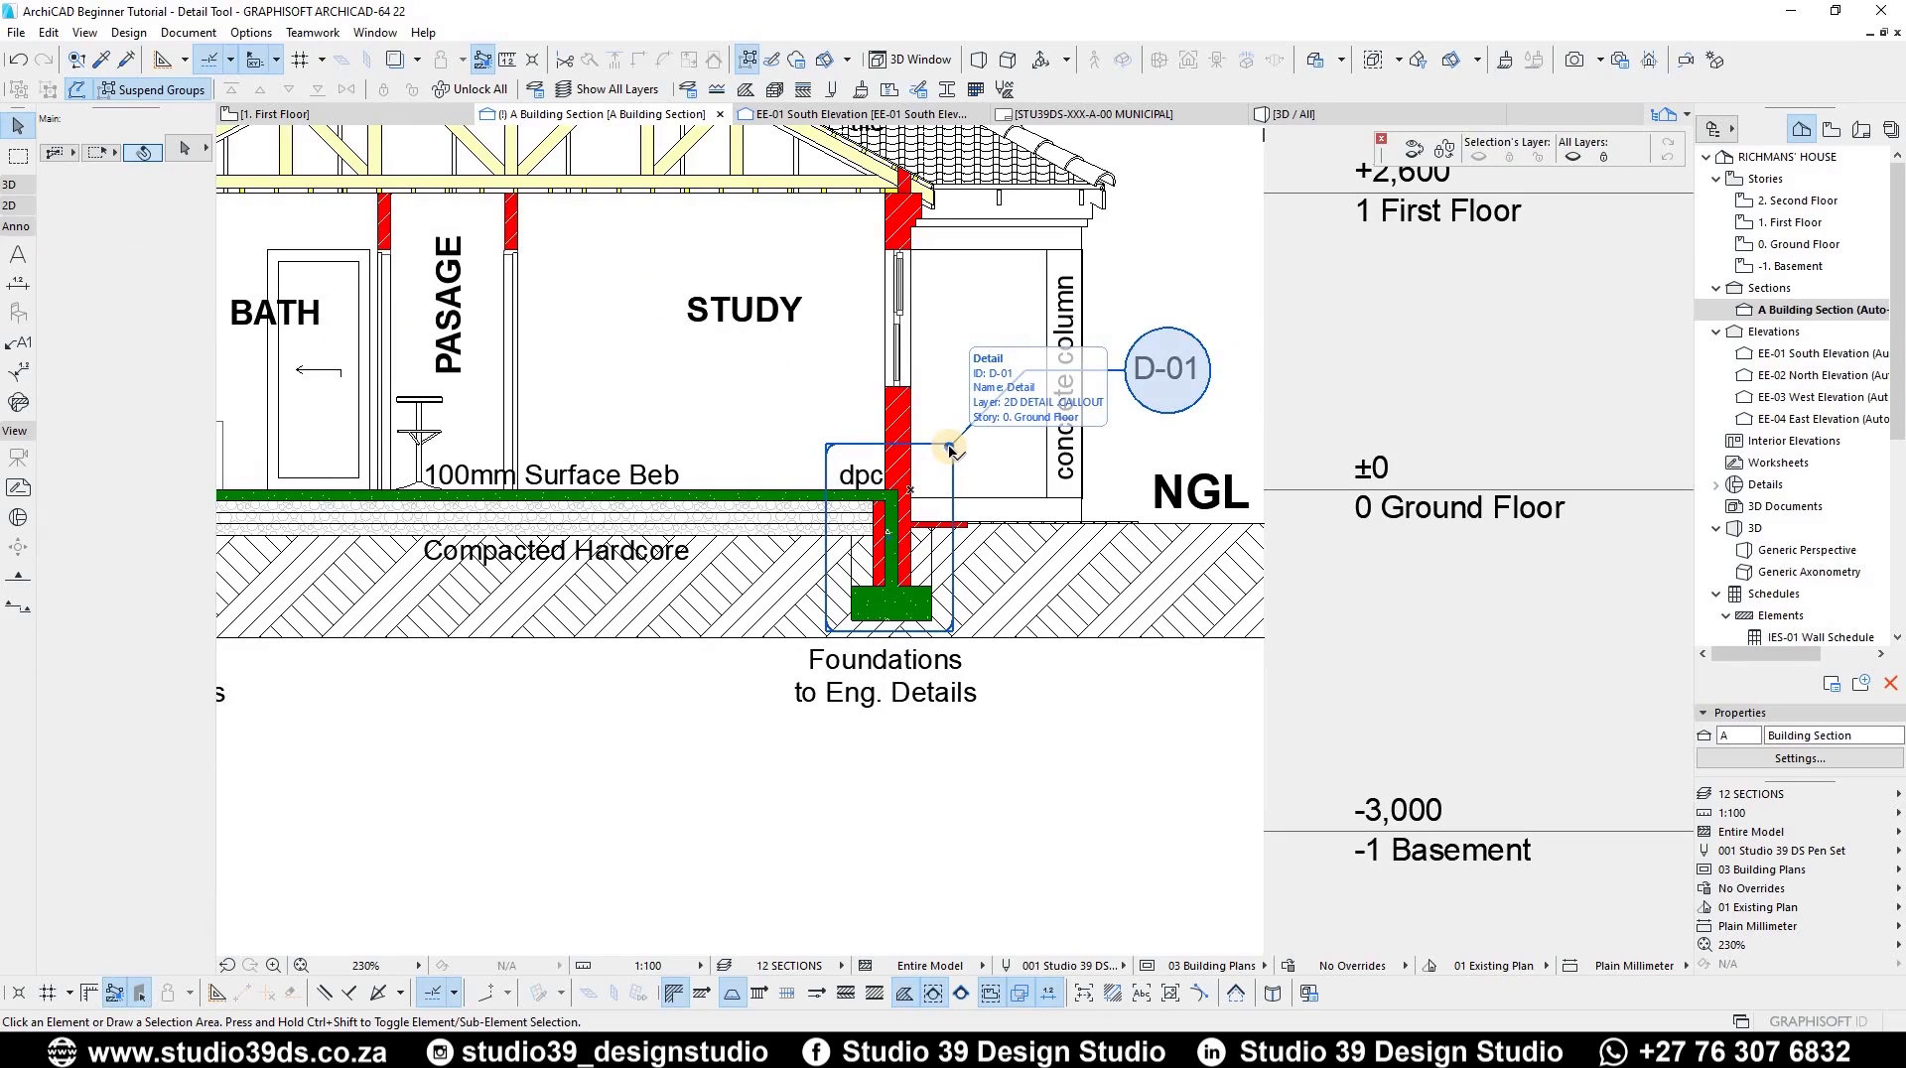
- Open the D-01 foundation detail from its marker with the current view settings
click(955, 456)
right_click(951, 453)
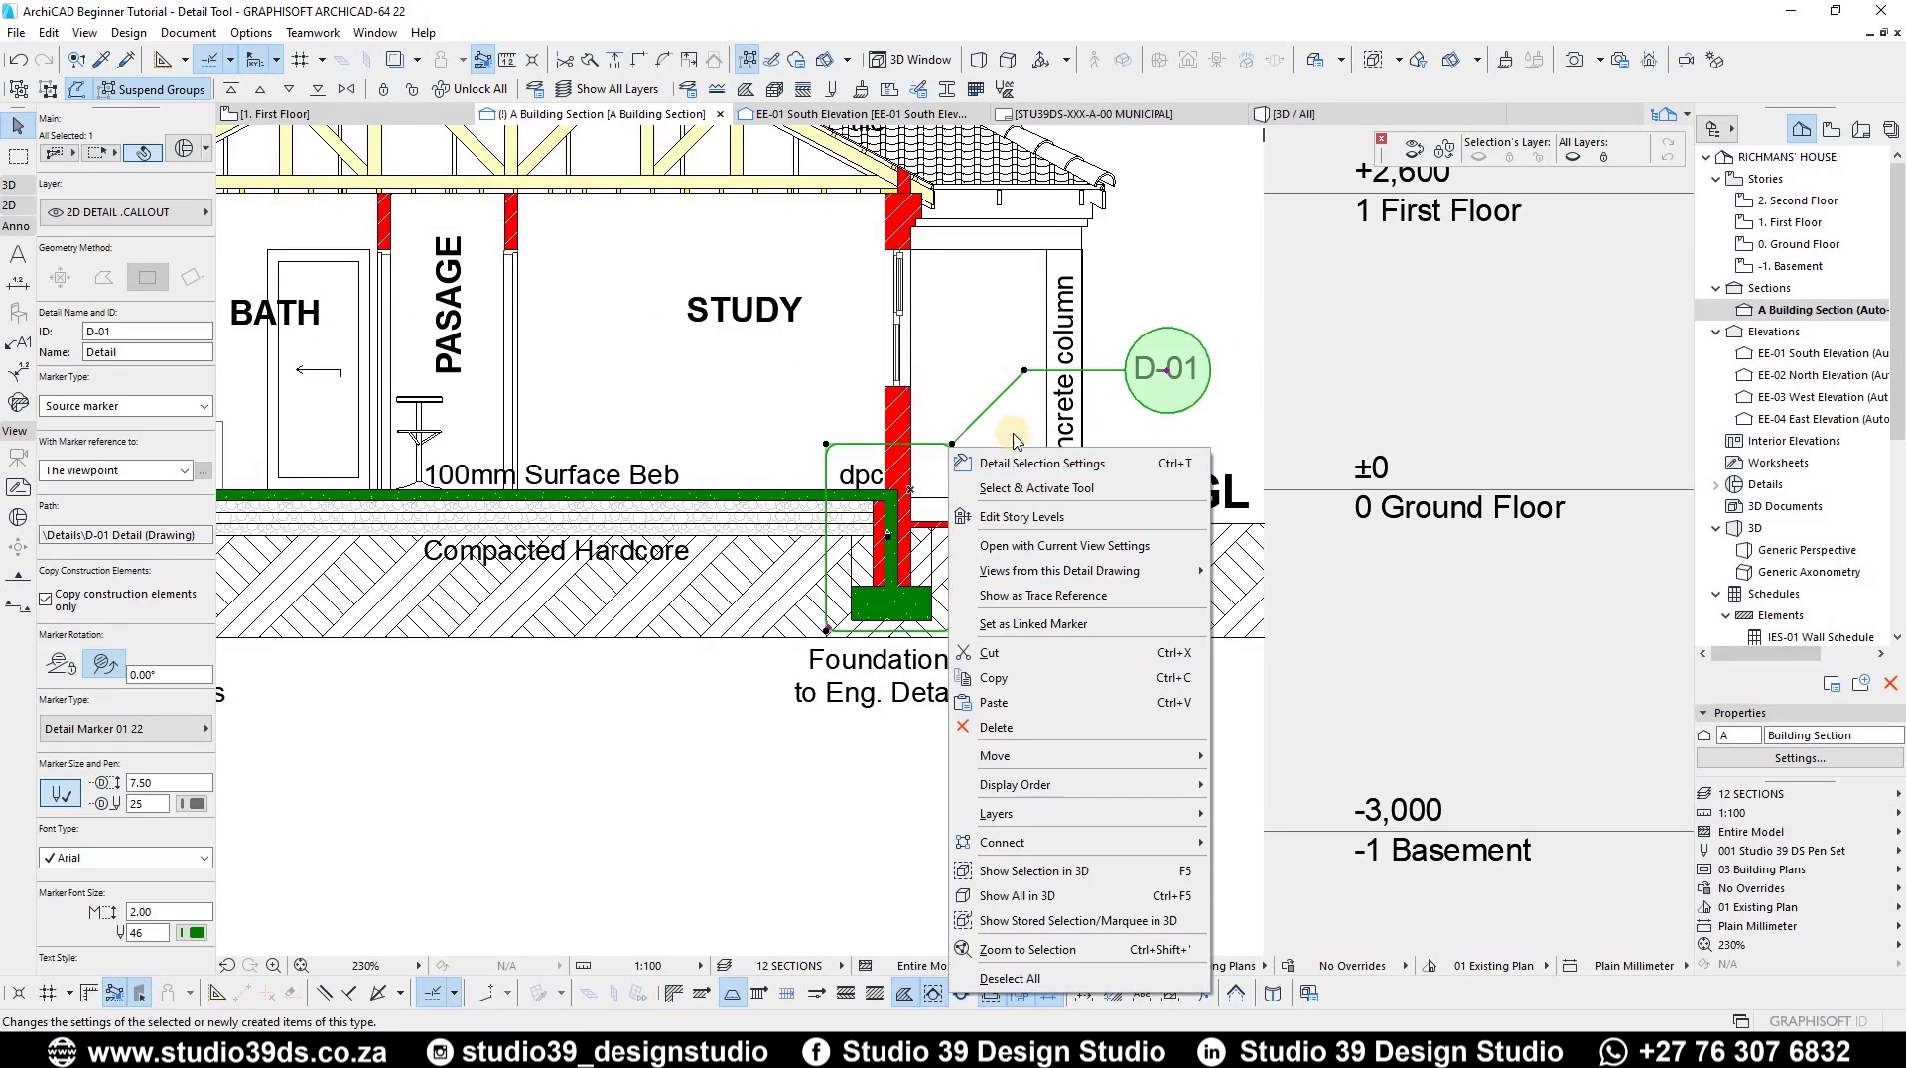
click(1006, 553)
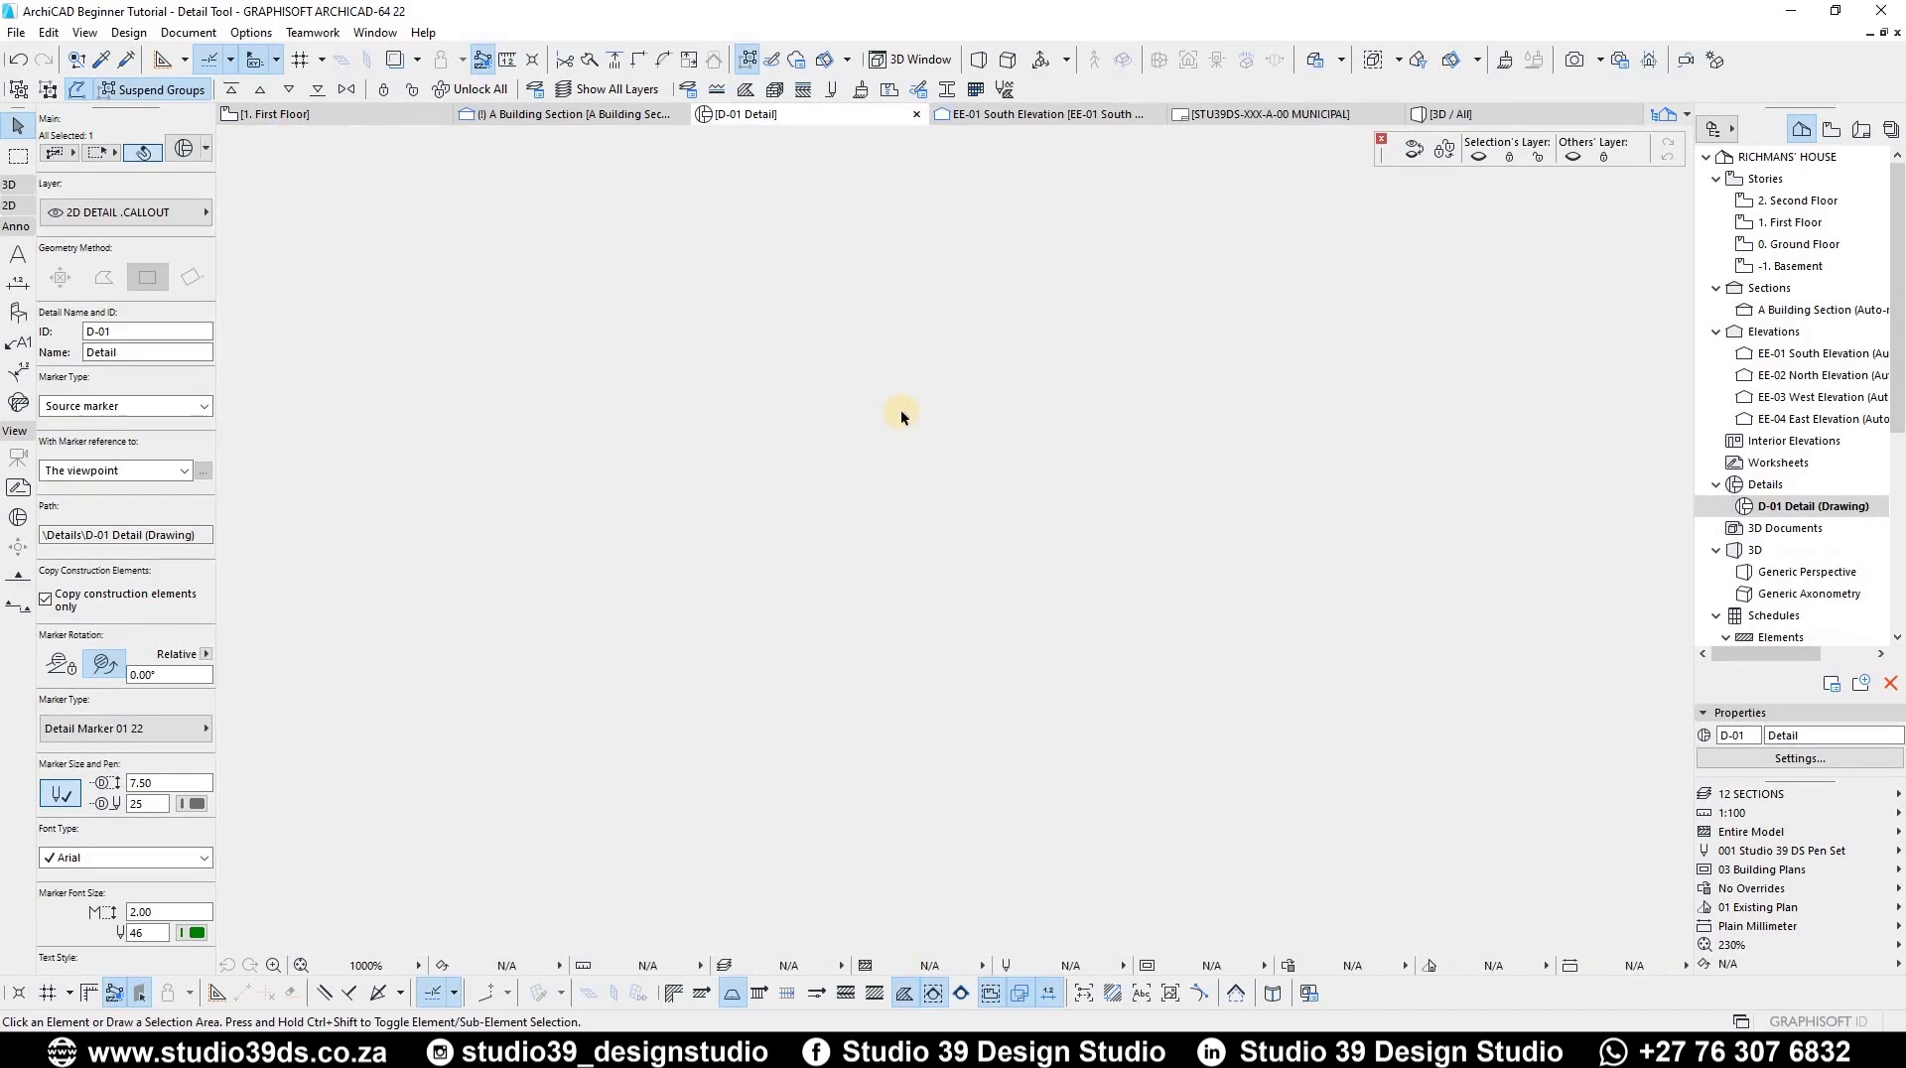
scroll(644, 234, down, 1)
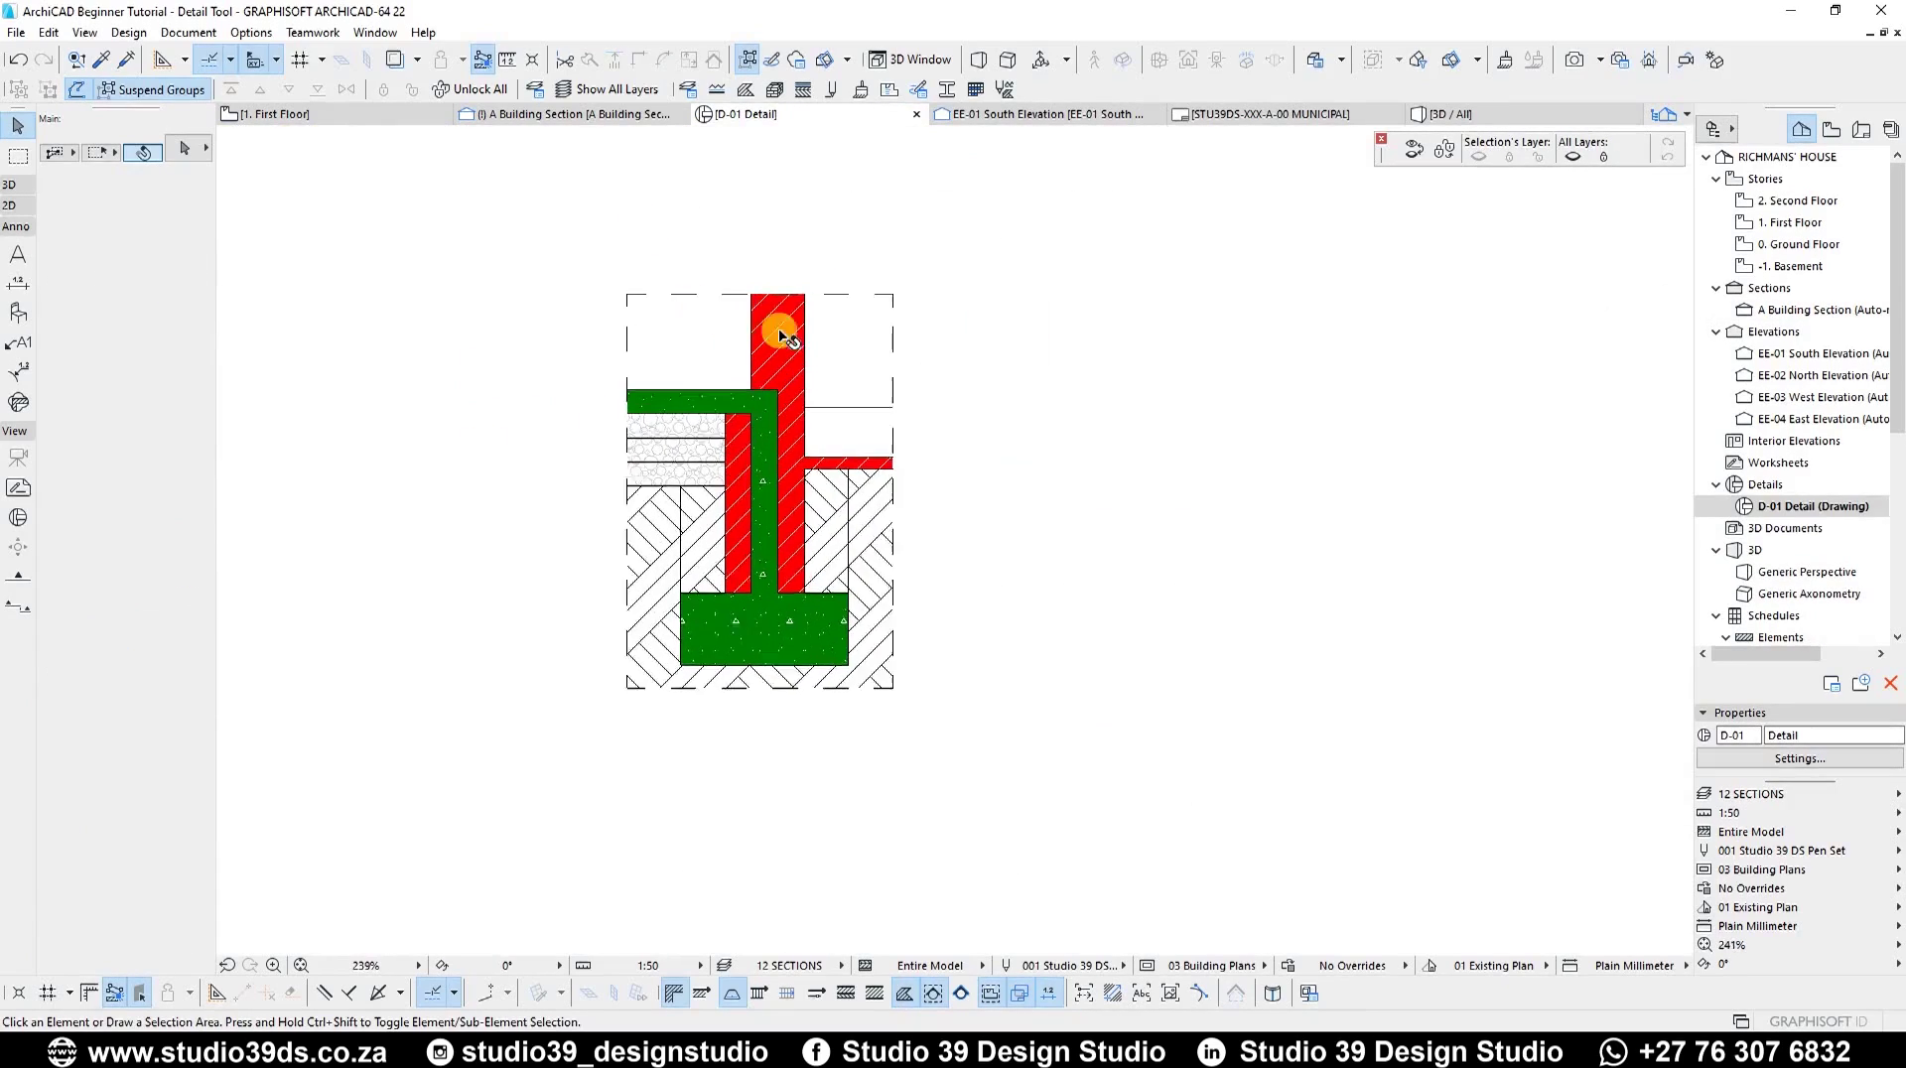
middle_drag(765, 318, 732, 408)
scroll(799, 424, down, 5)
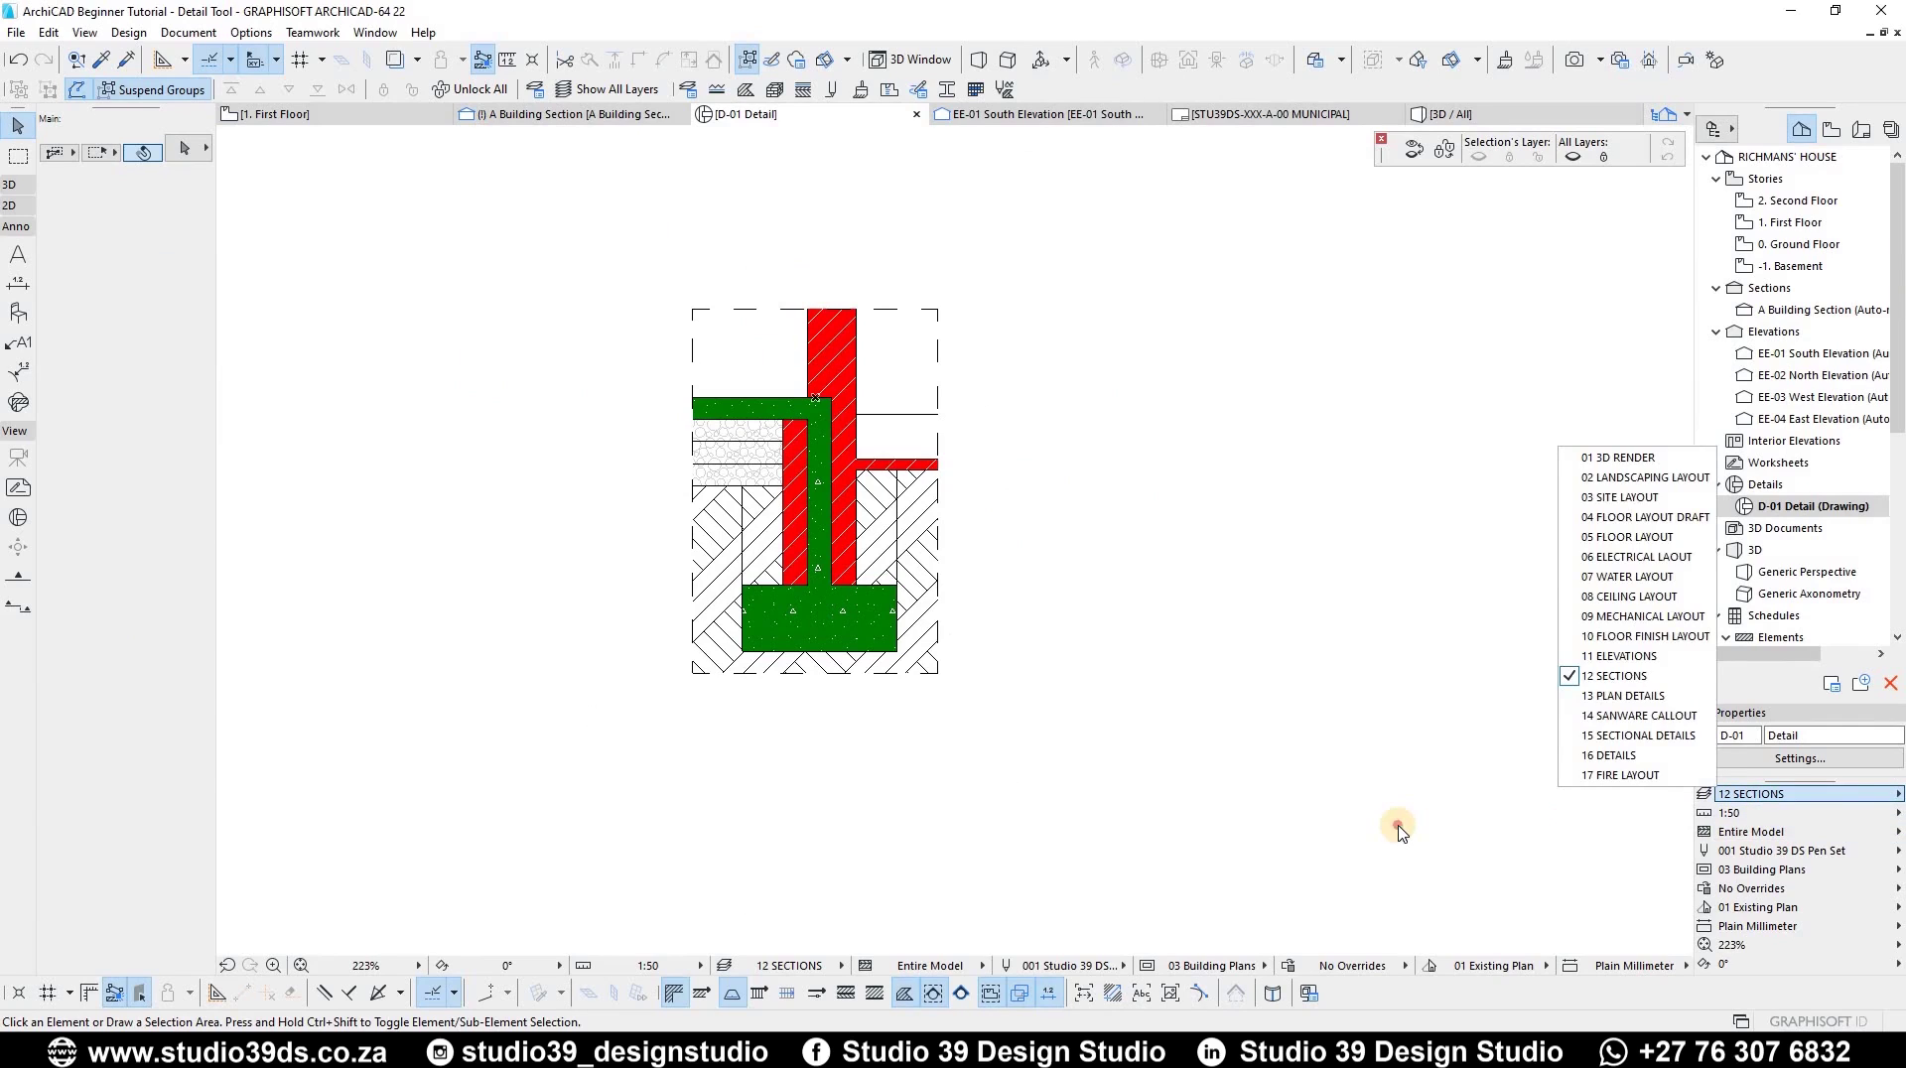
- Set the scale of the D-01 foundation detail drawing to 1:20
click(1853, 814)
click(1783, 816)
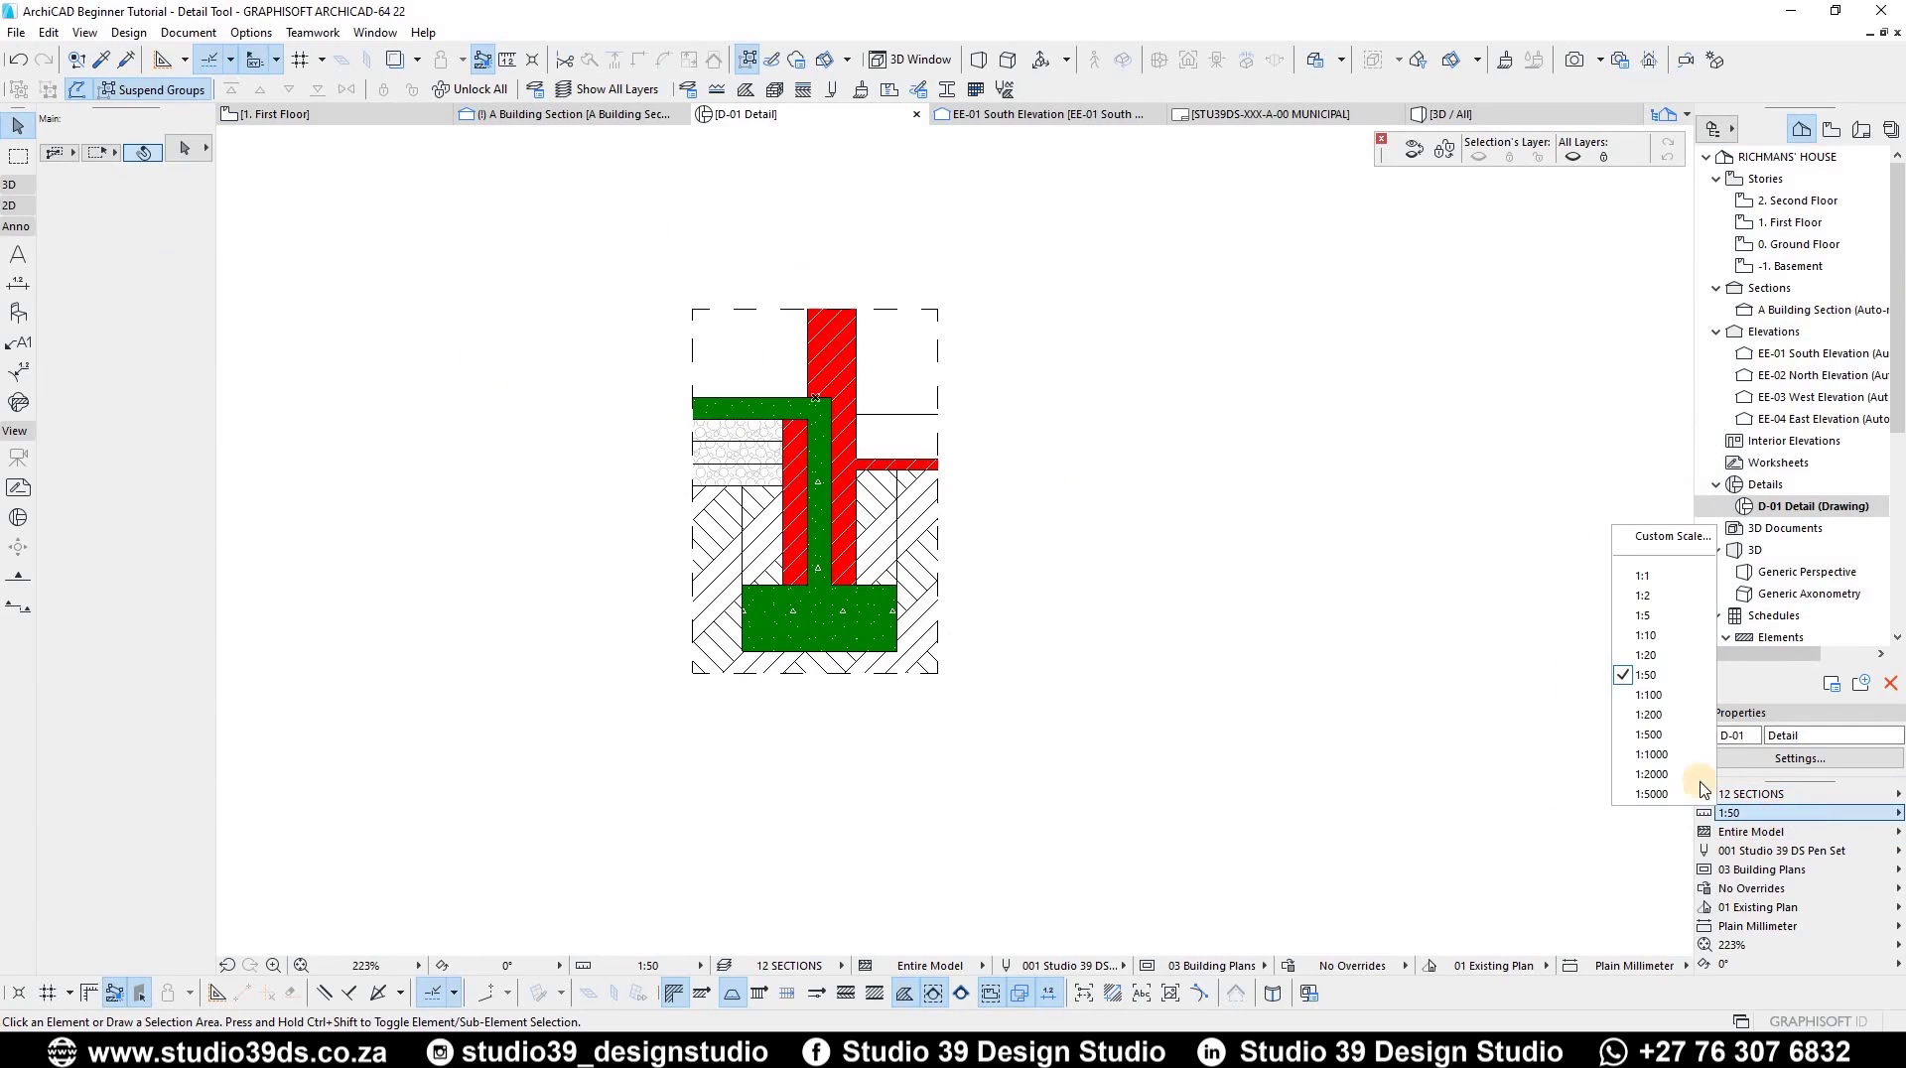
click(1646, 655)
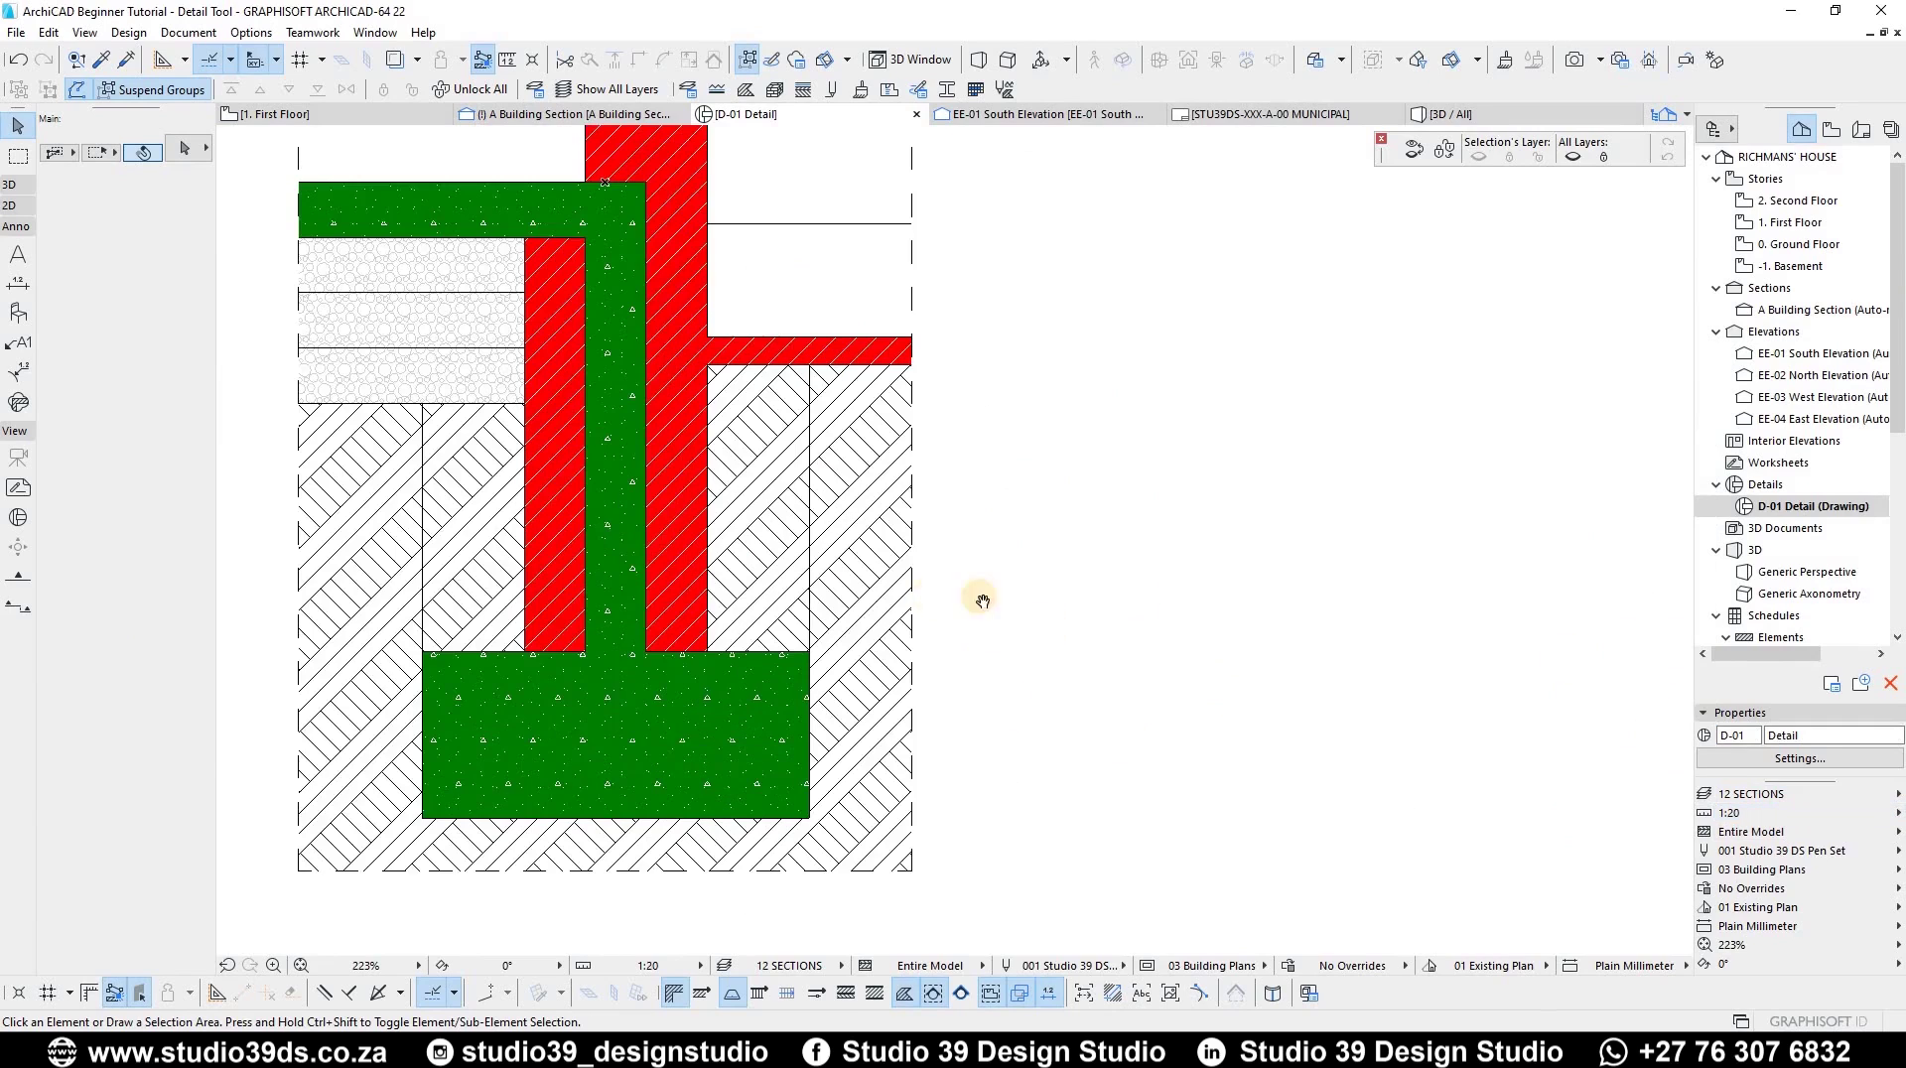
scroll(1028, 606, down, 2)
scroll(1042, 557, up, 1)
middle_drag(1029, 579, 1209, 663)
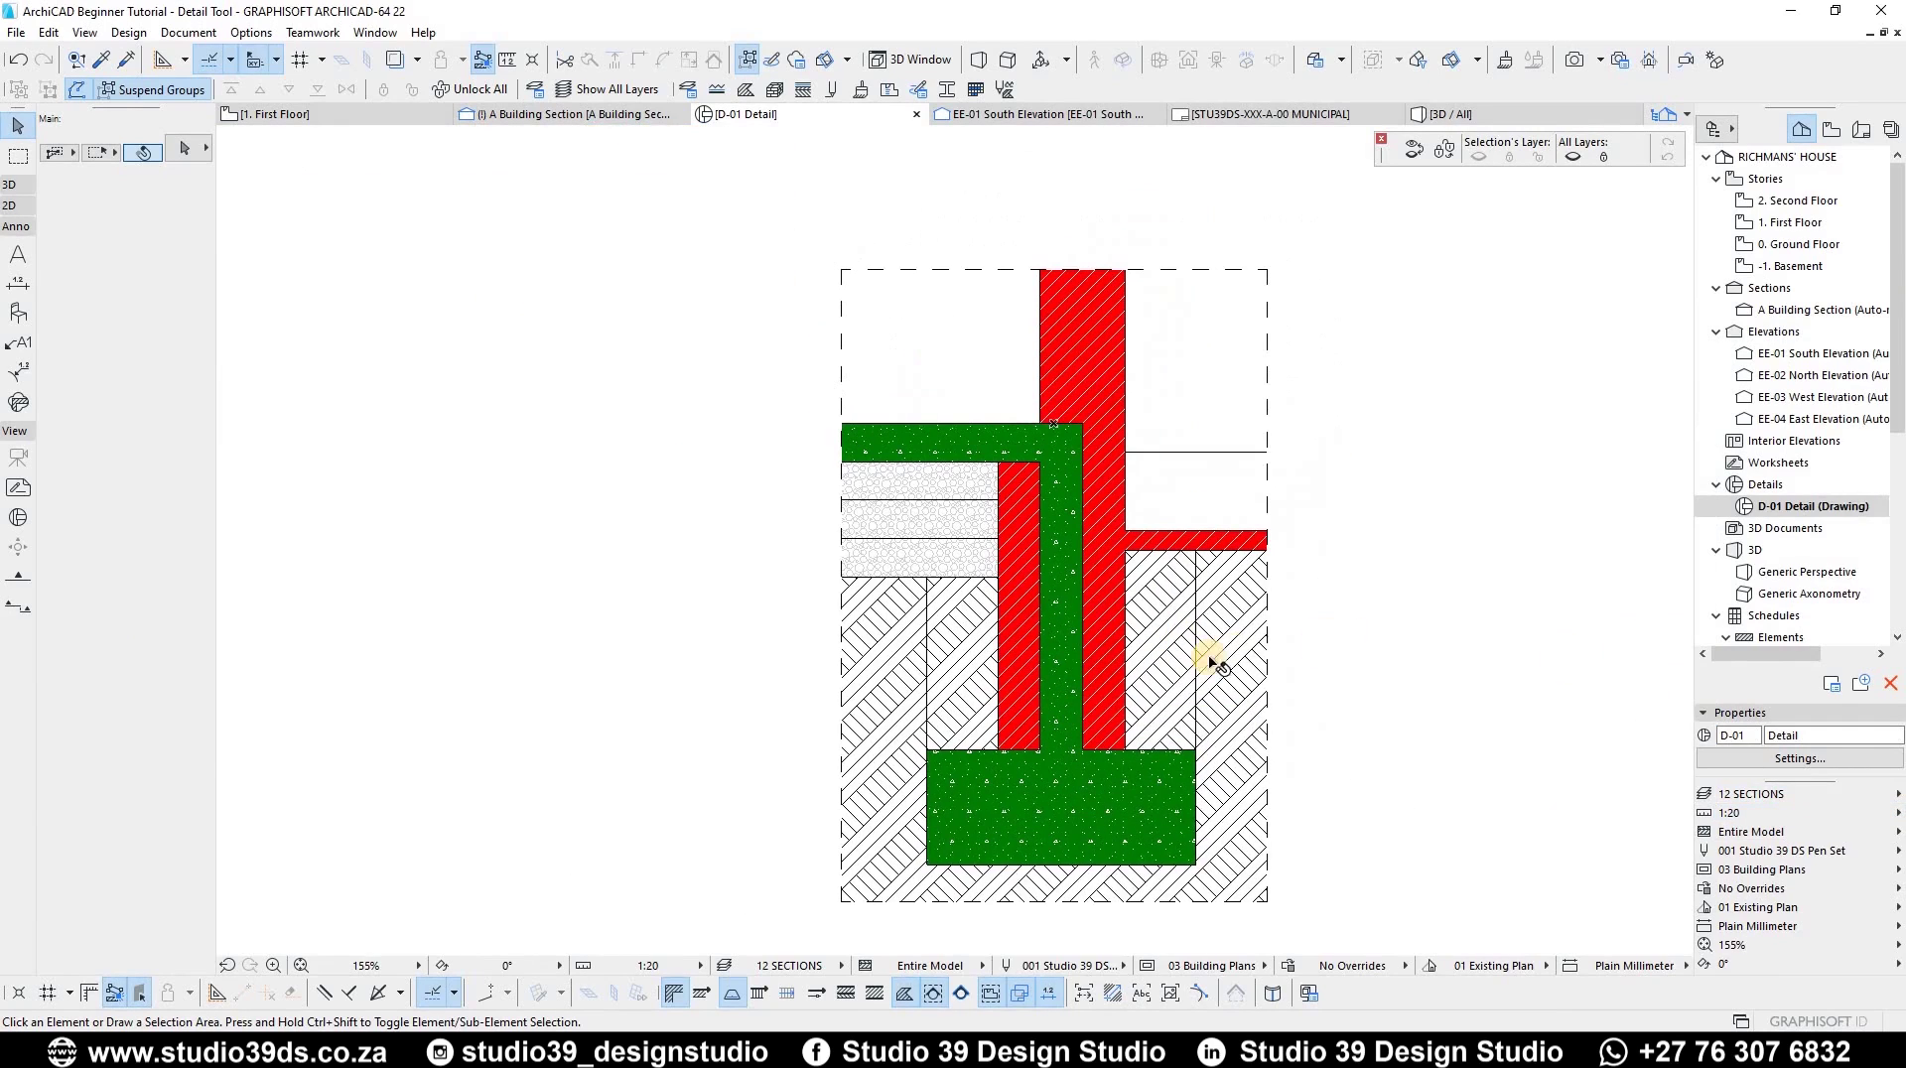
- Change the scale of the D-01 foundation detail drawing to 1:10
click(1787, 813)
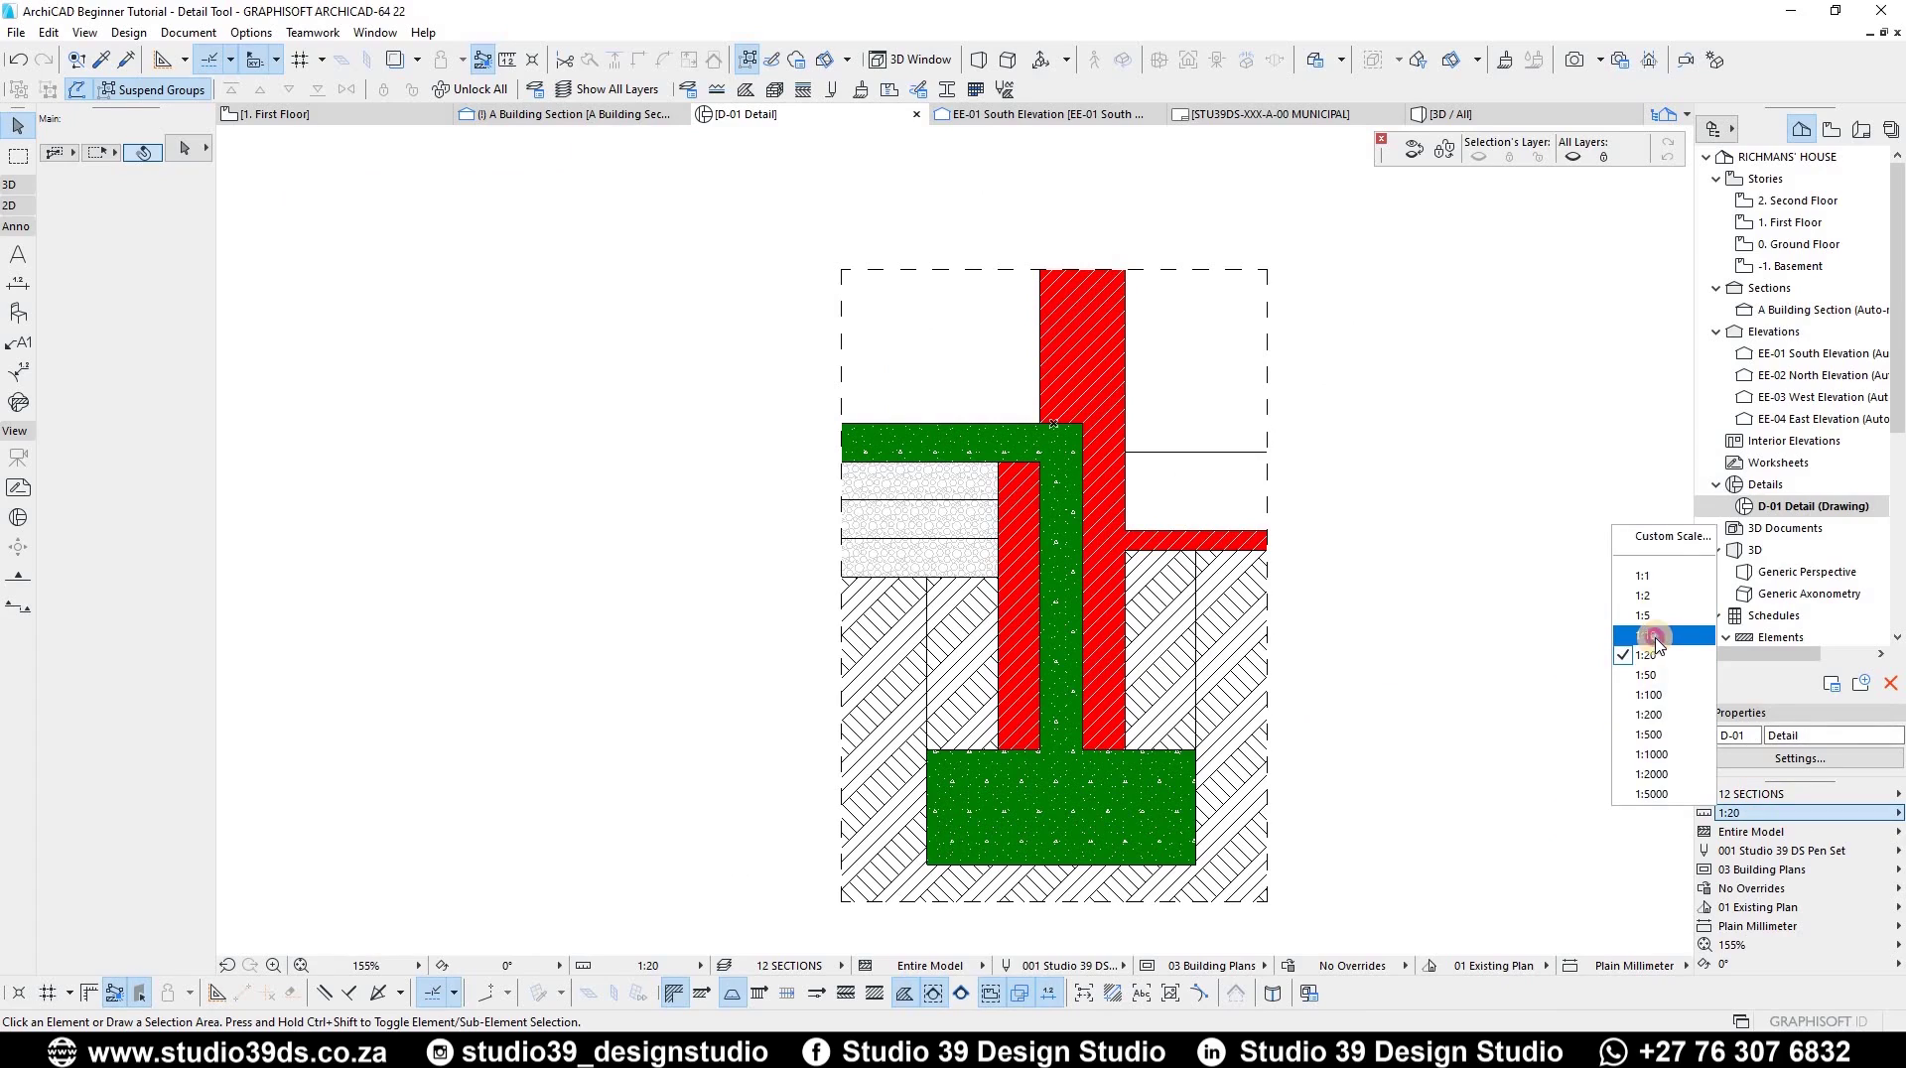
click(1652, 637)
scroll(641, 512, down, 3)
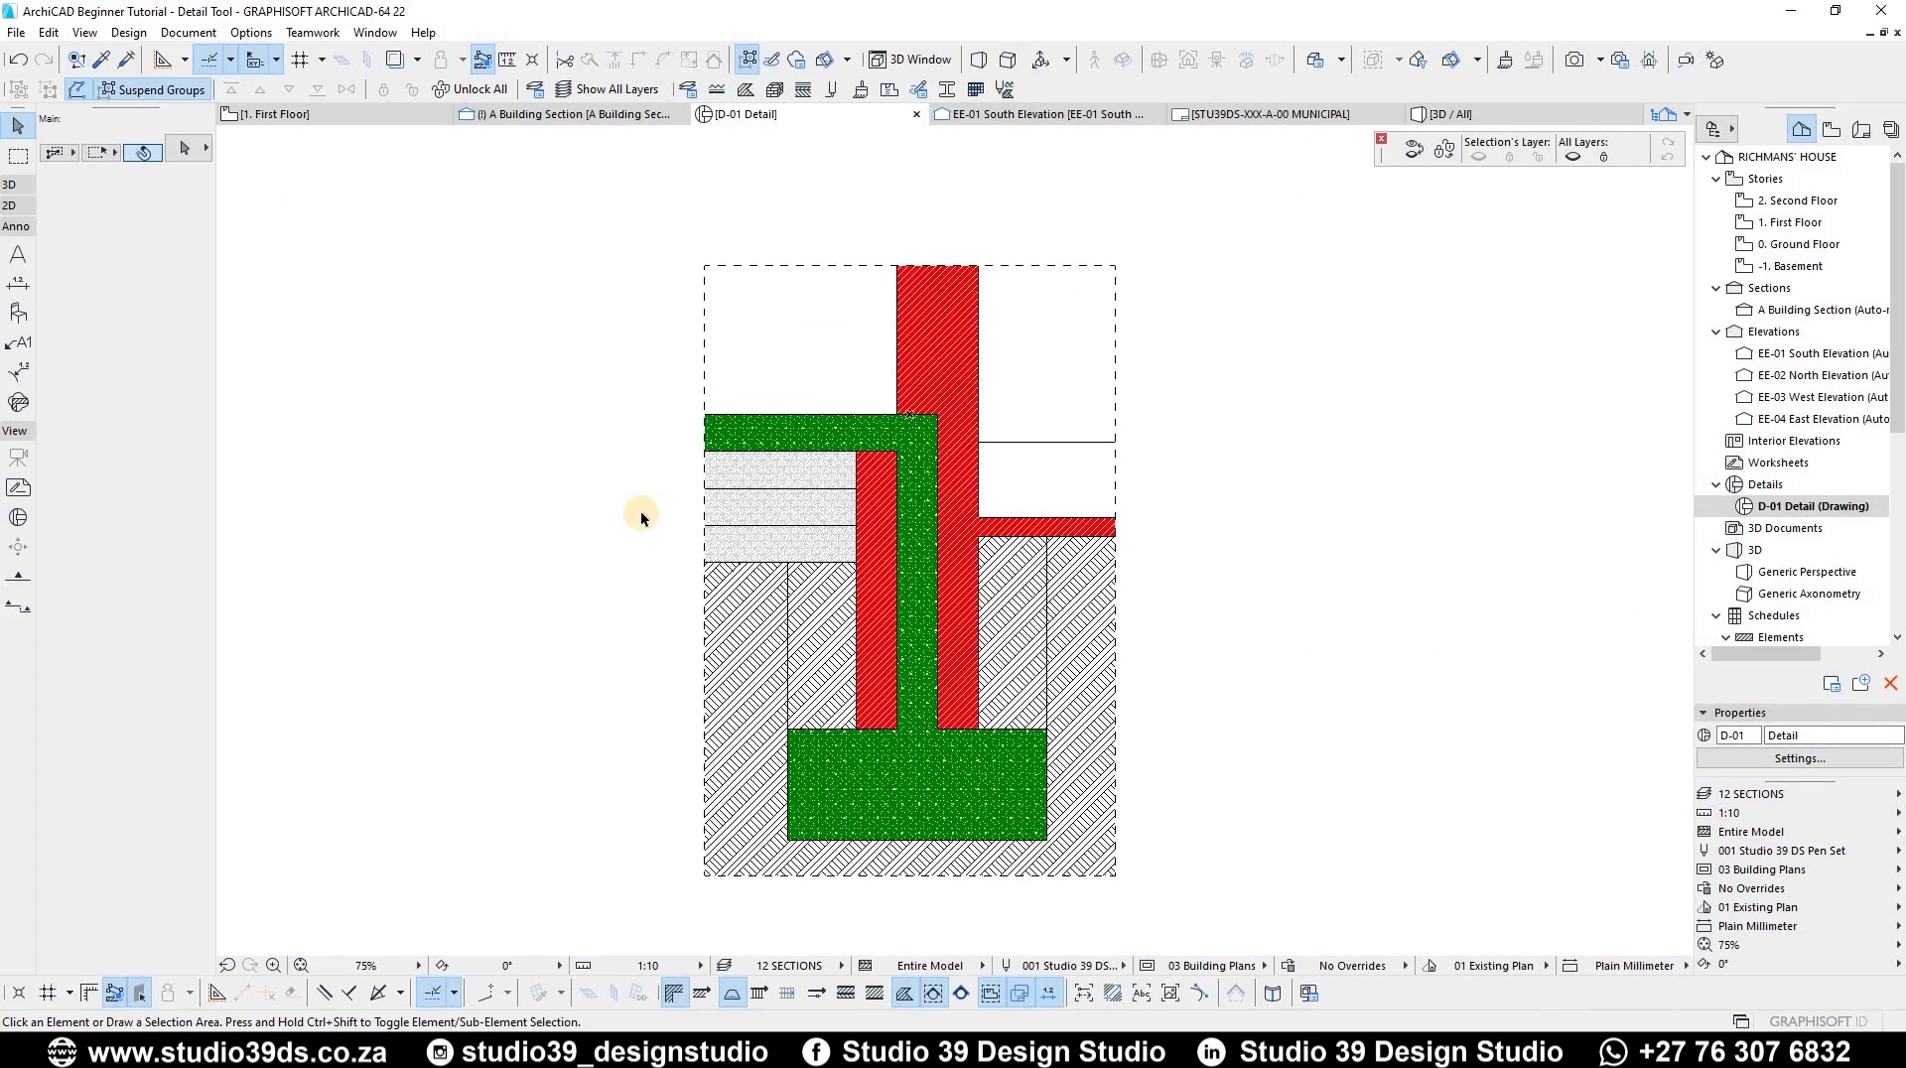
click(1757, 815)
click(959, 659)
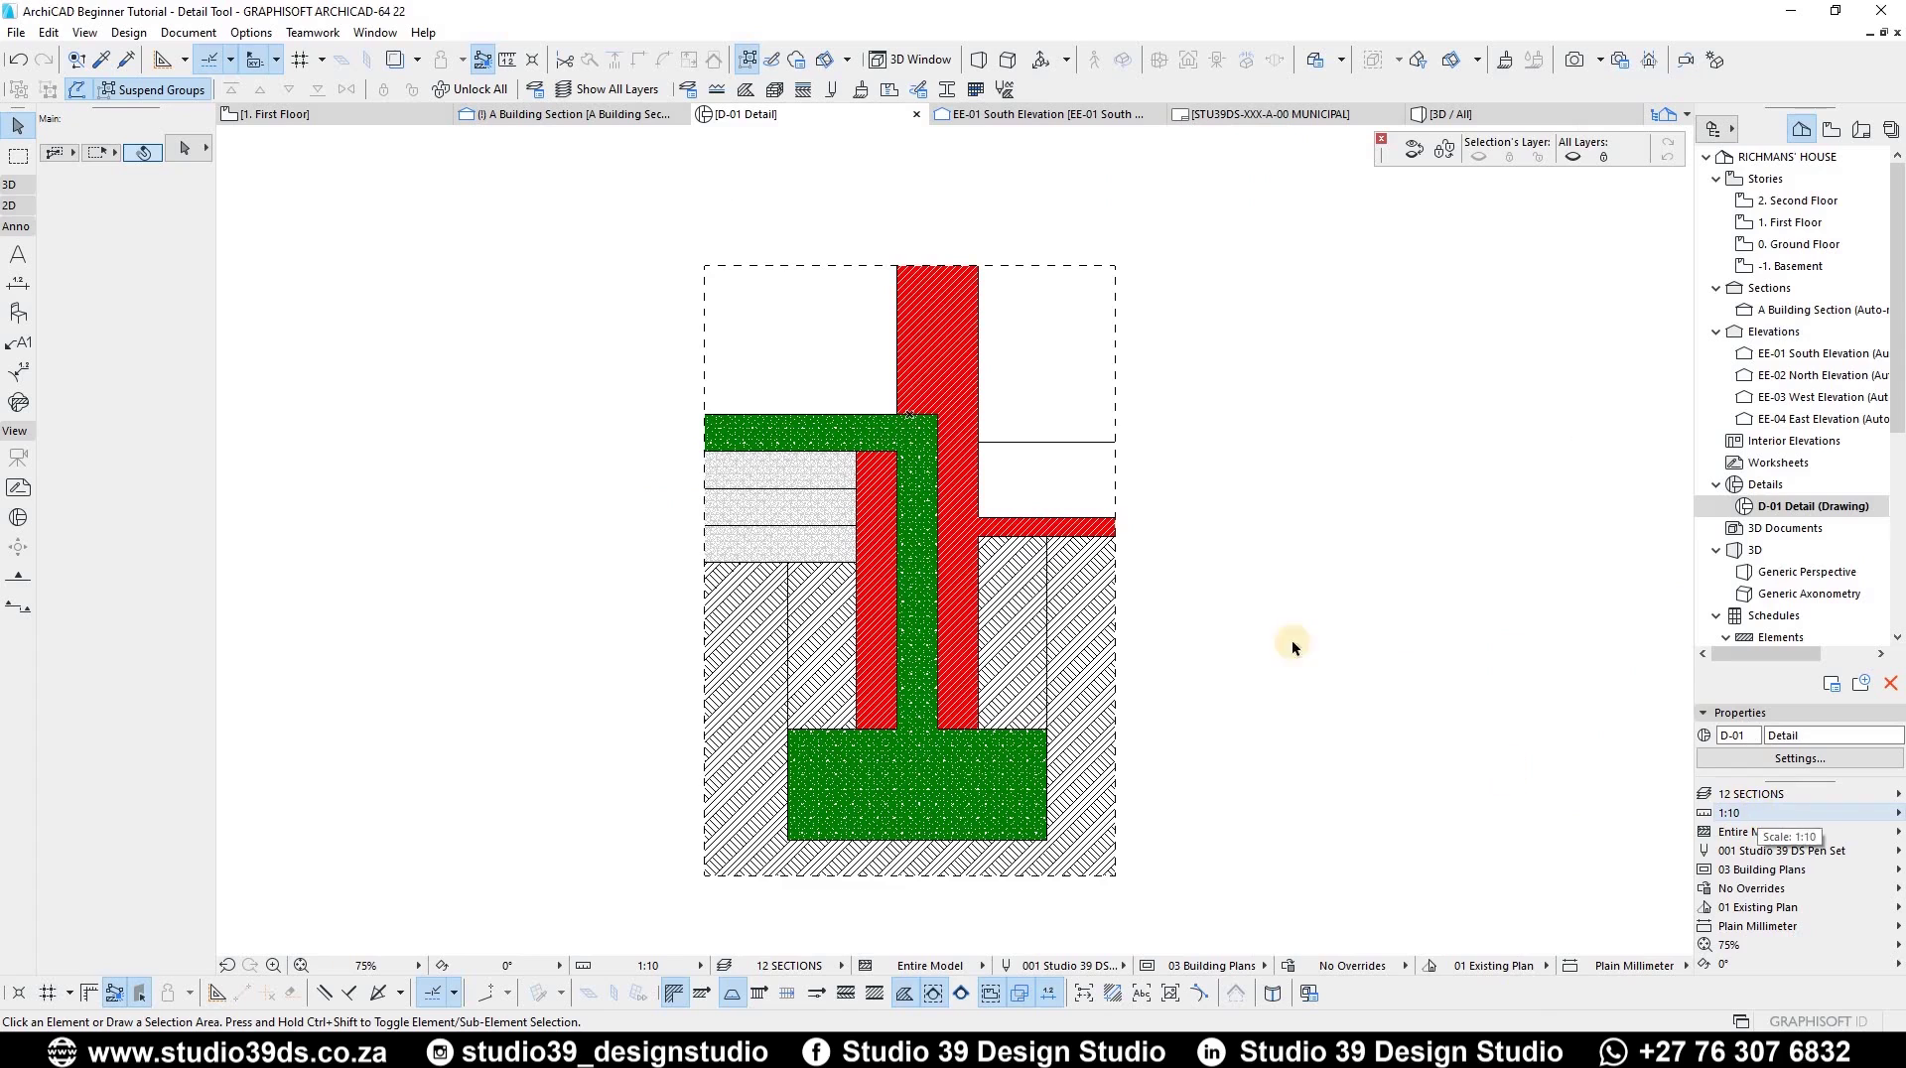
scroll(1055, 530, down, 3)
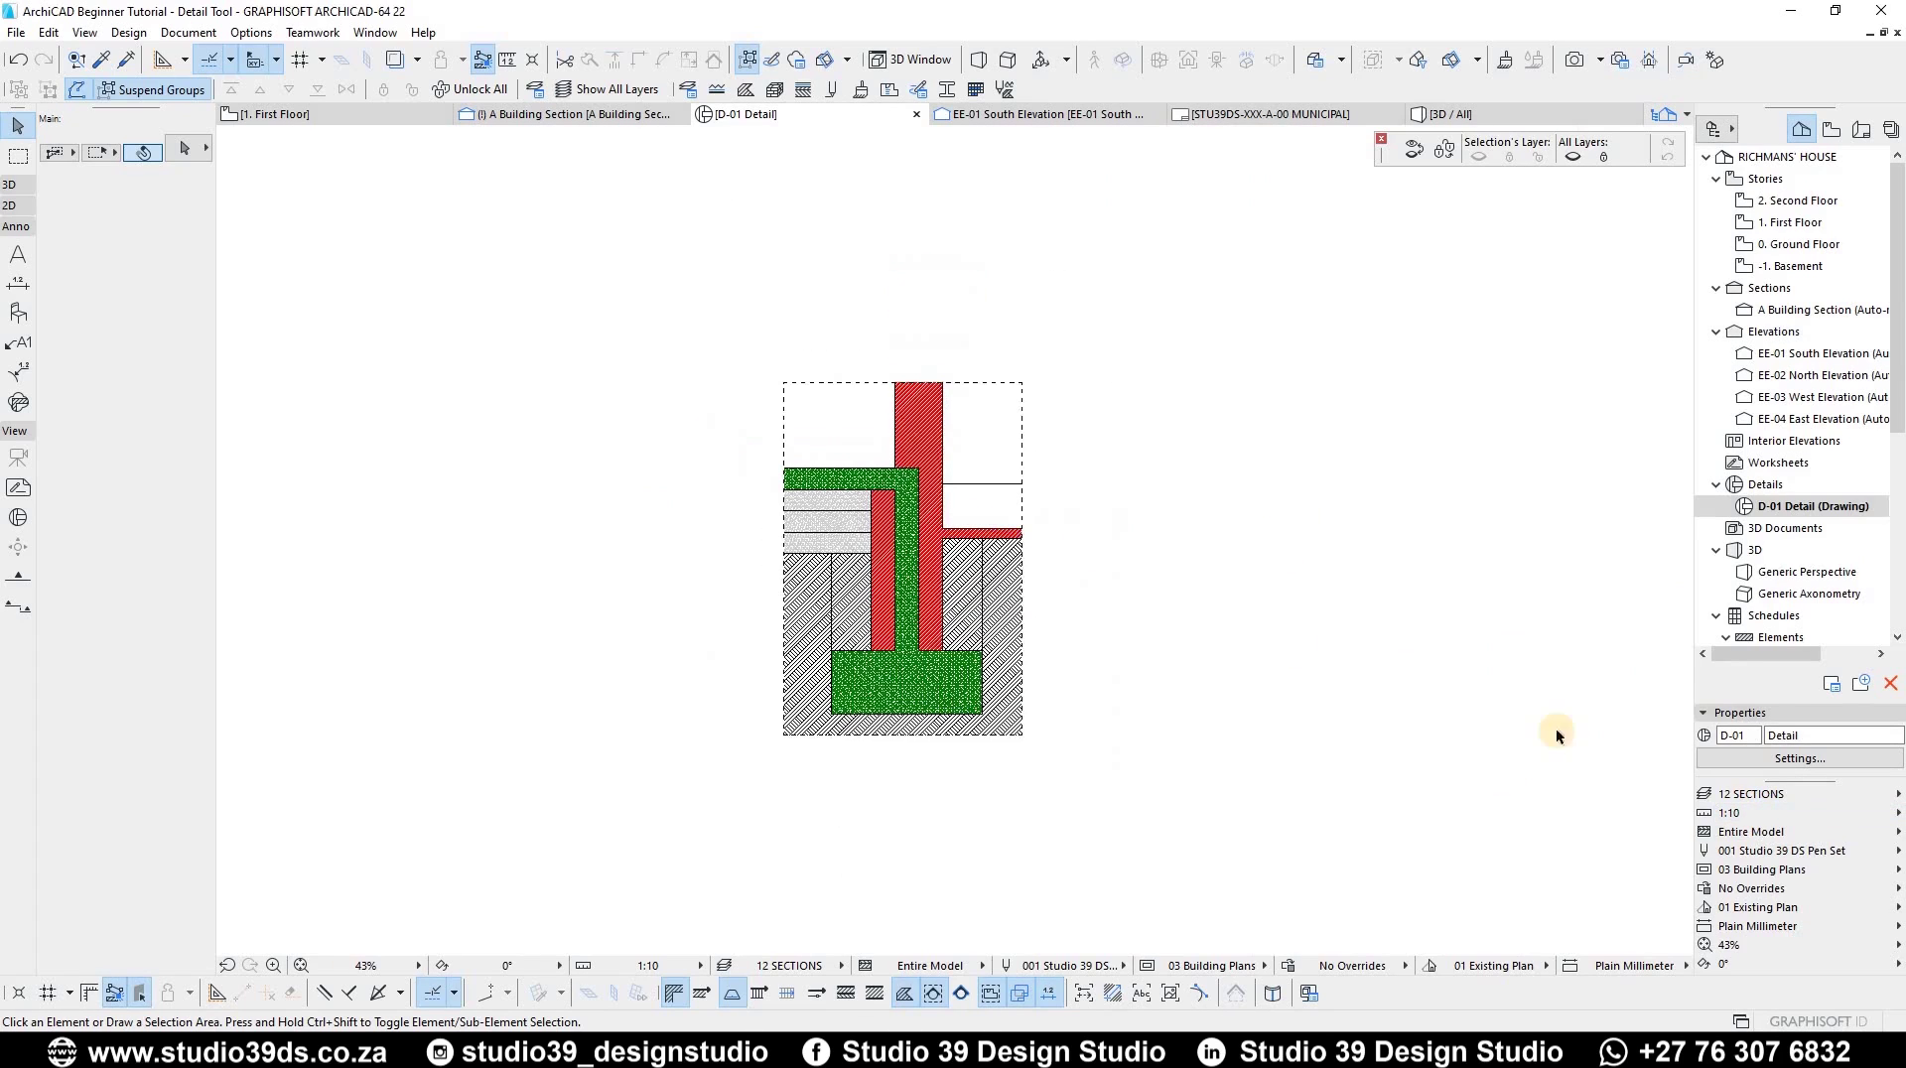
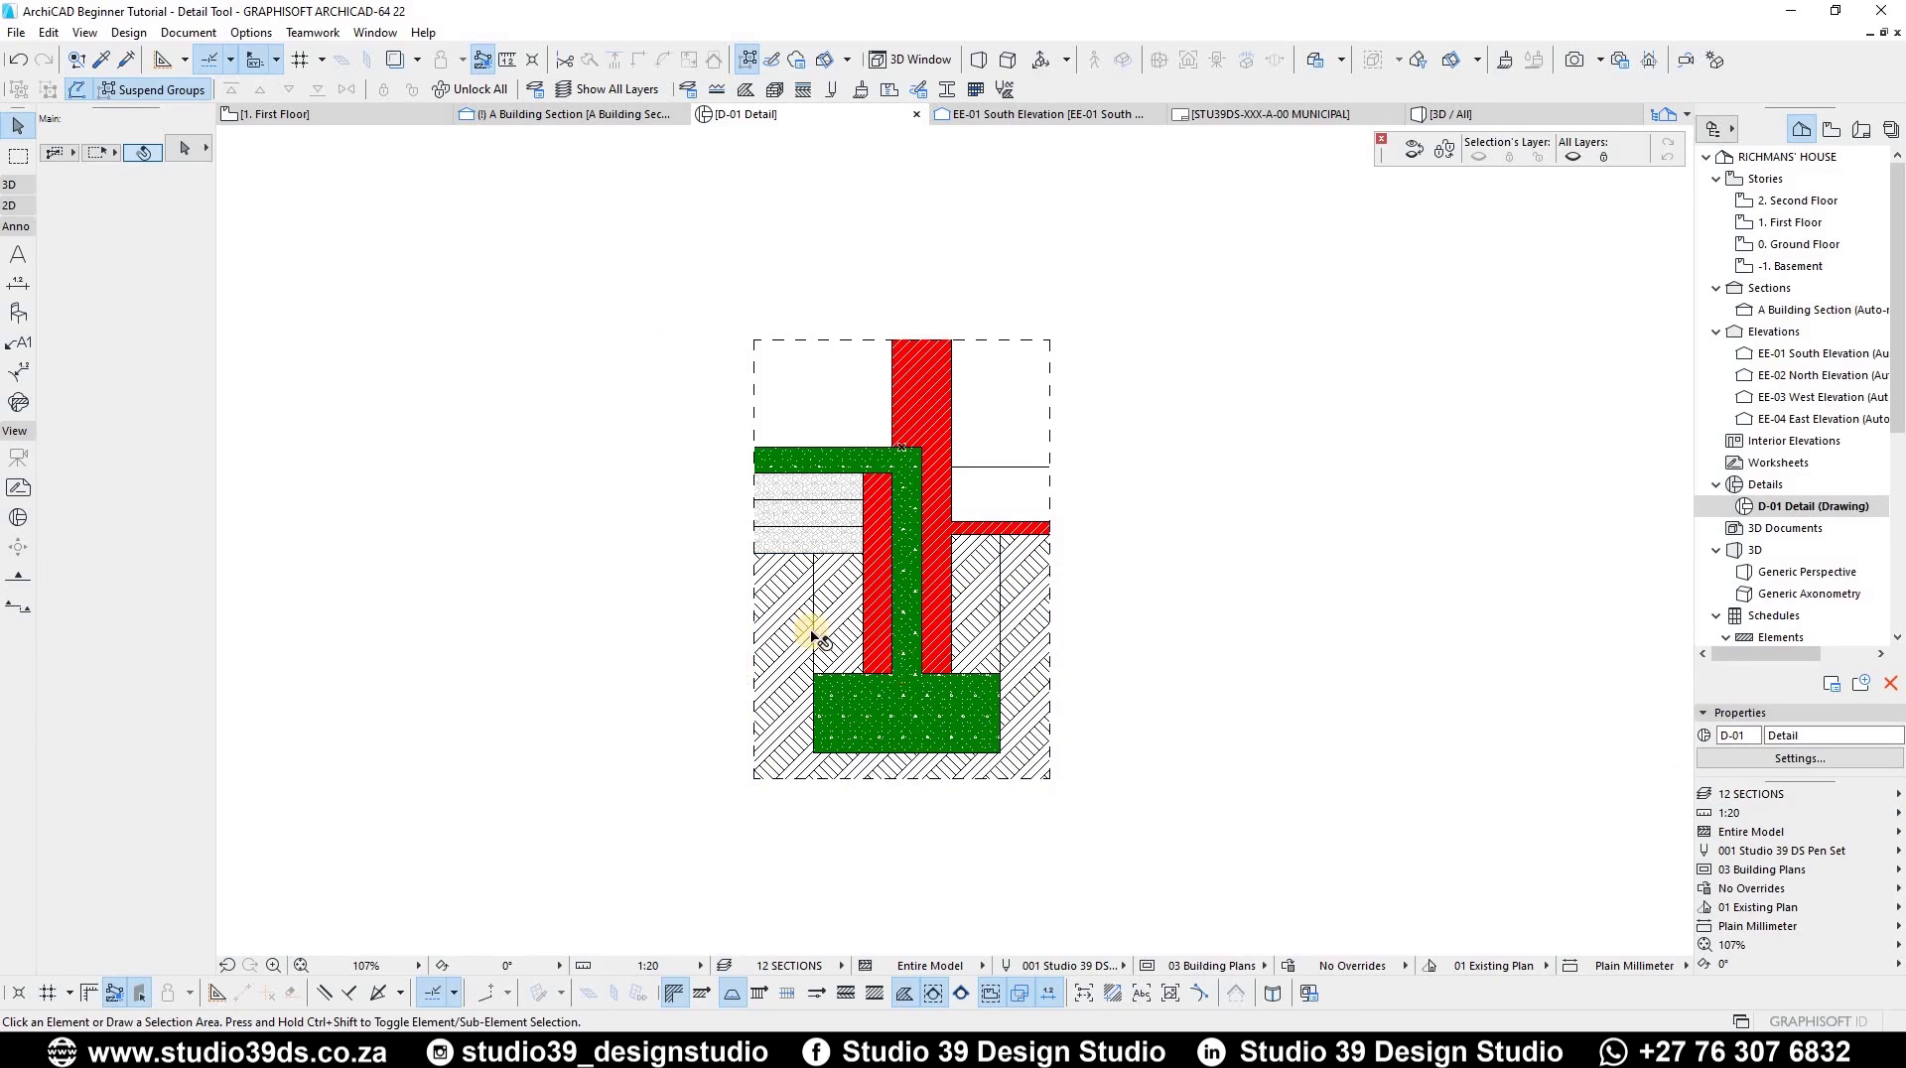
- Move the two Brick - New fills flanking the concrete foundation stem out of the detail to the empty area beside it
scroll(812, 636, up, 3)
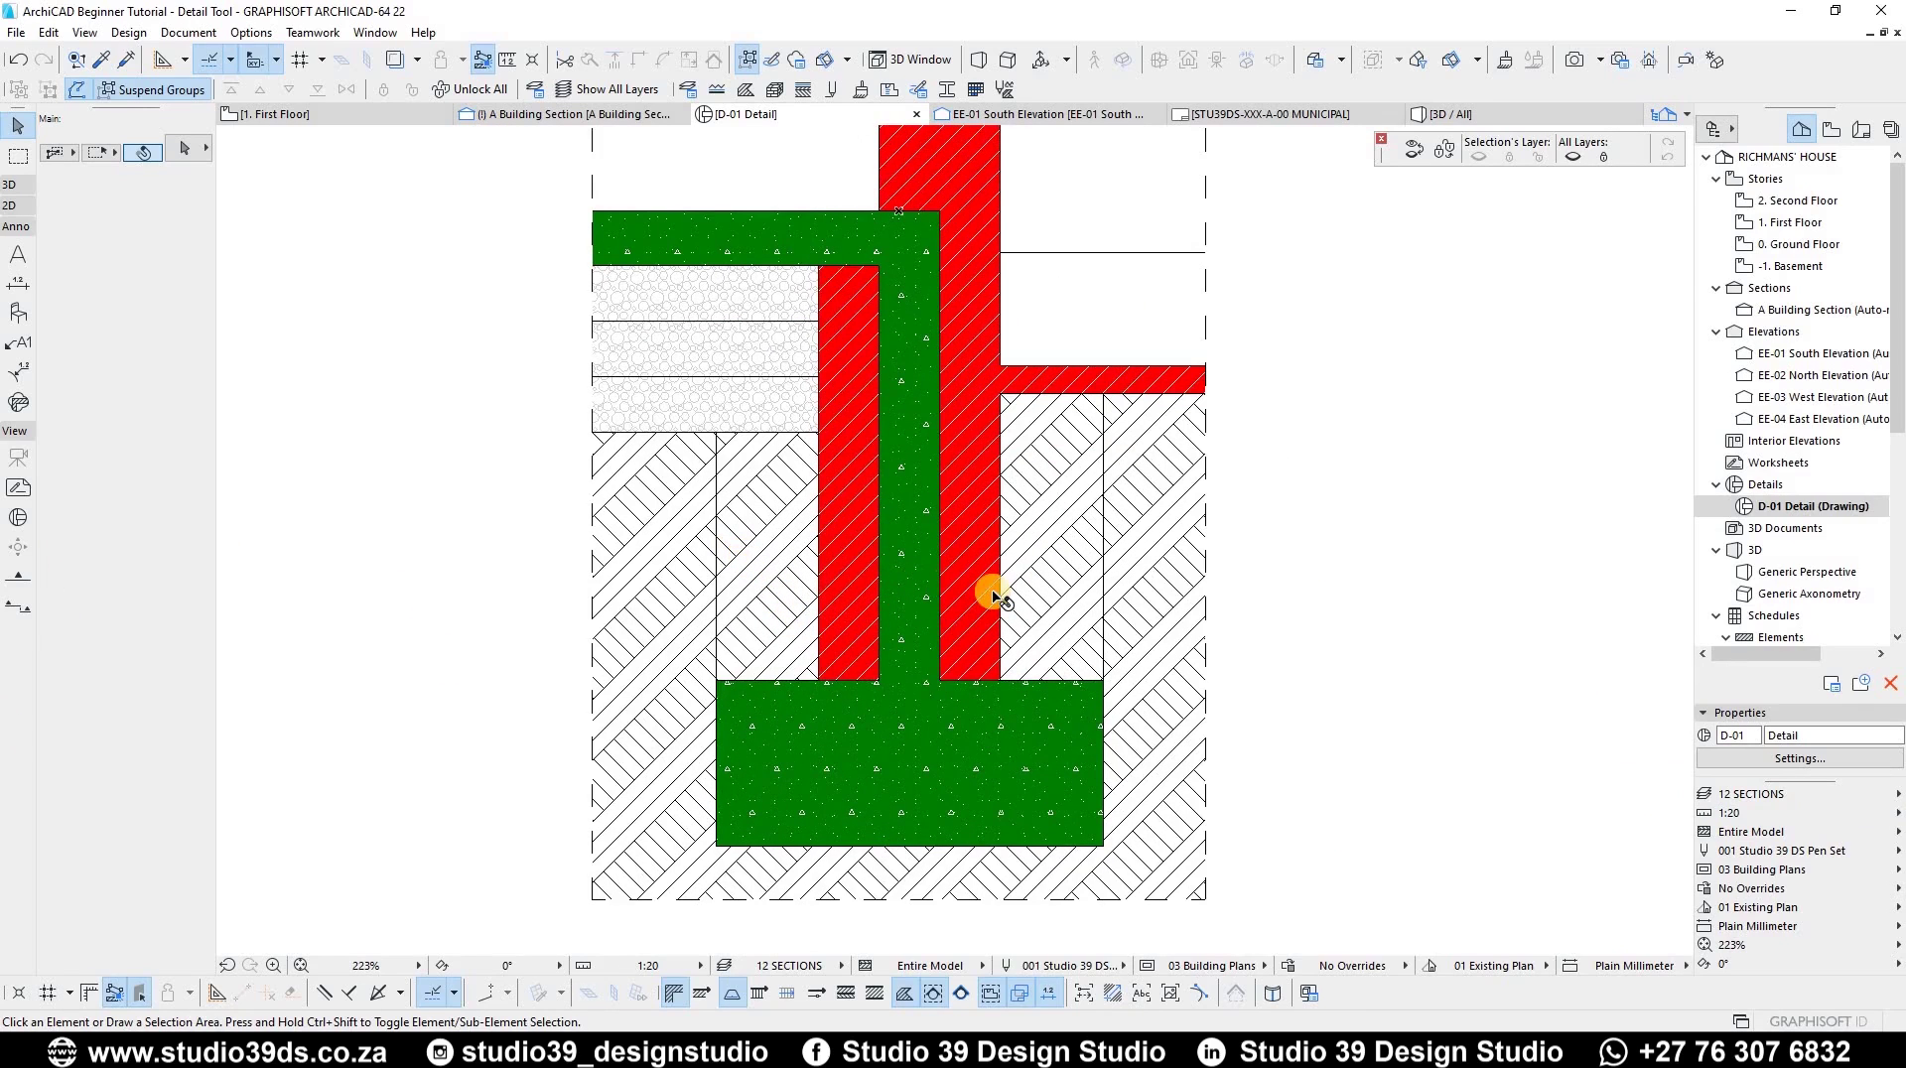
scroll(978, 633, down, 3)
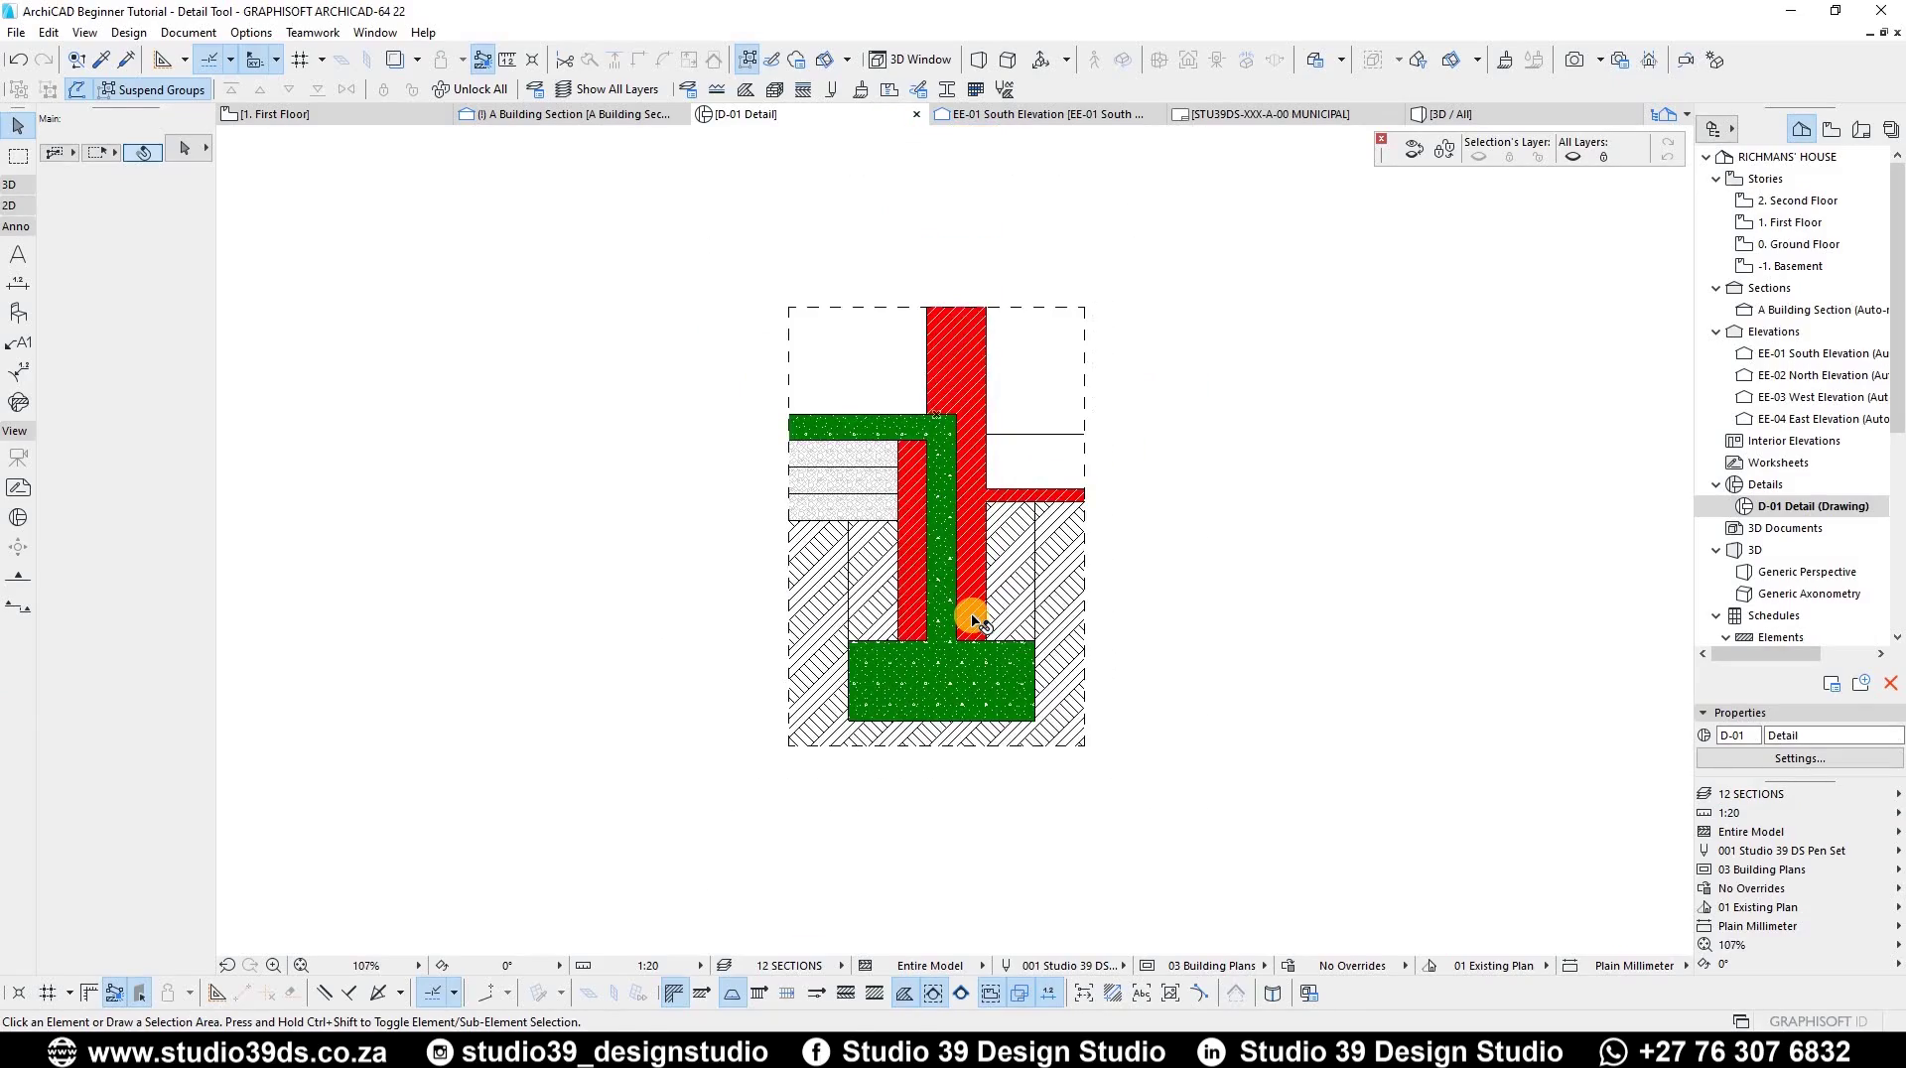
scroll(977, 622, up, 3)
click(1026, 651)
scroll(940, 630, down, 2)
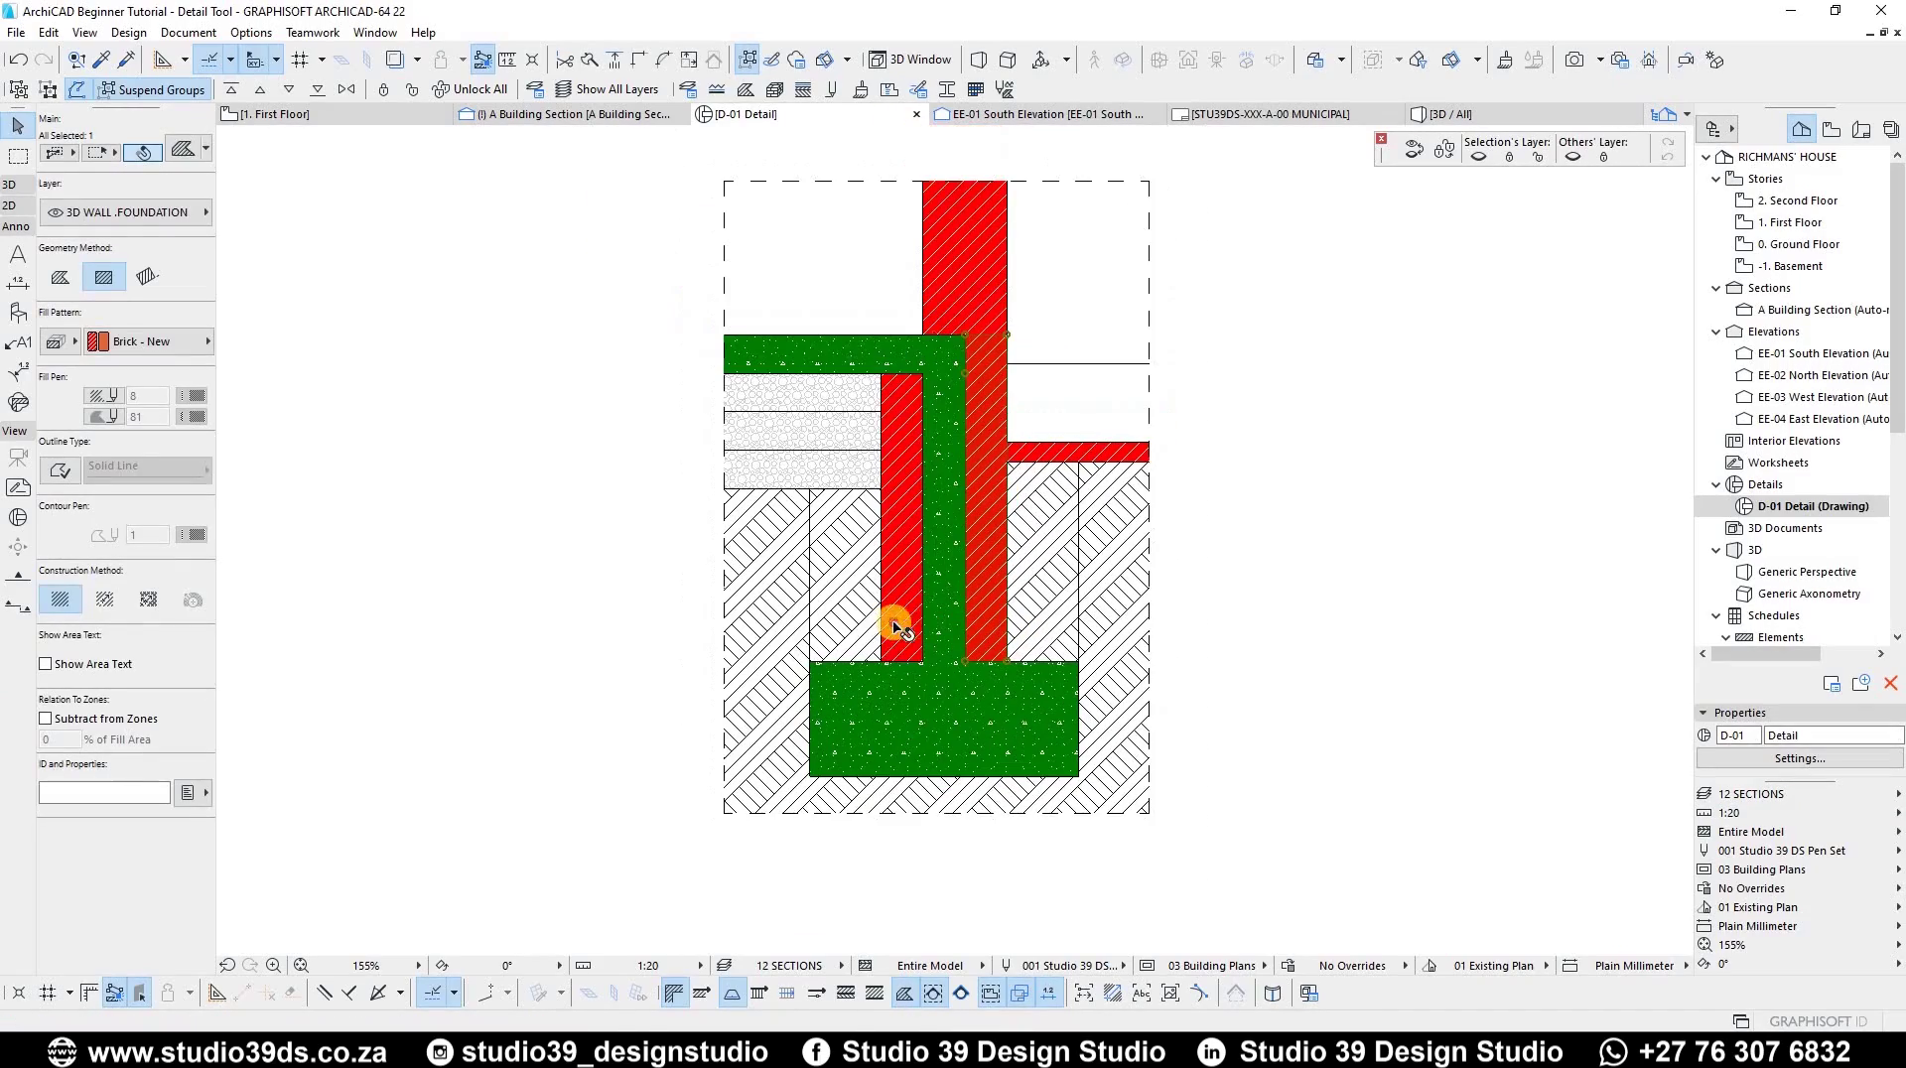
scroll(1093, 631, down, 2)
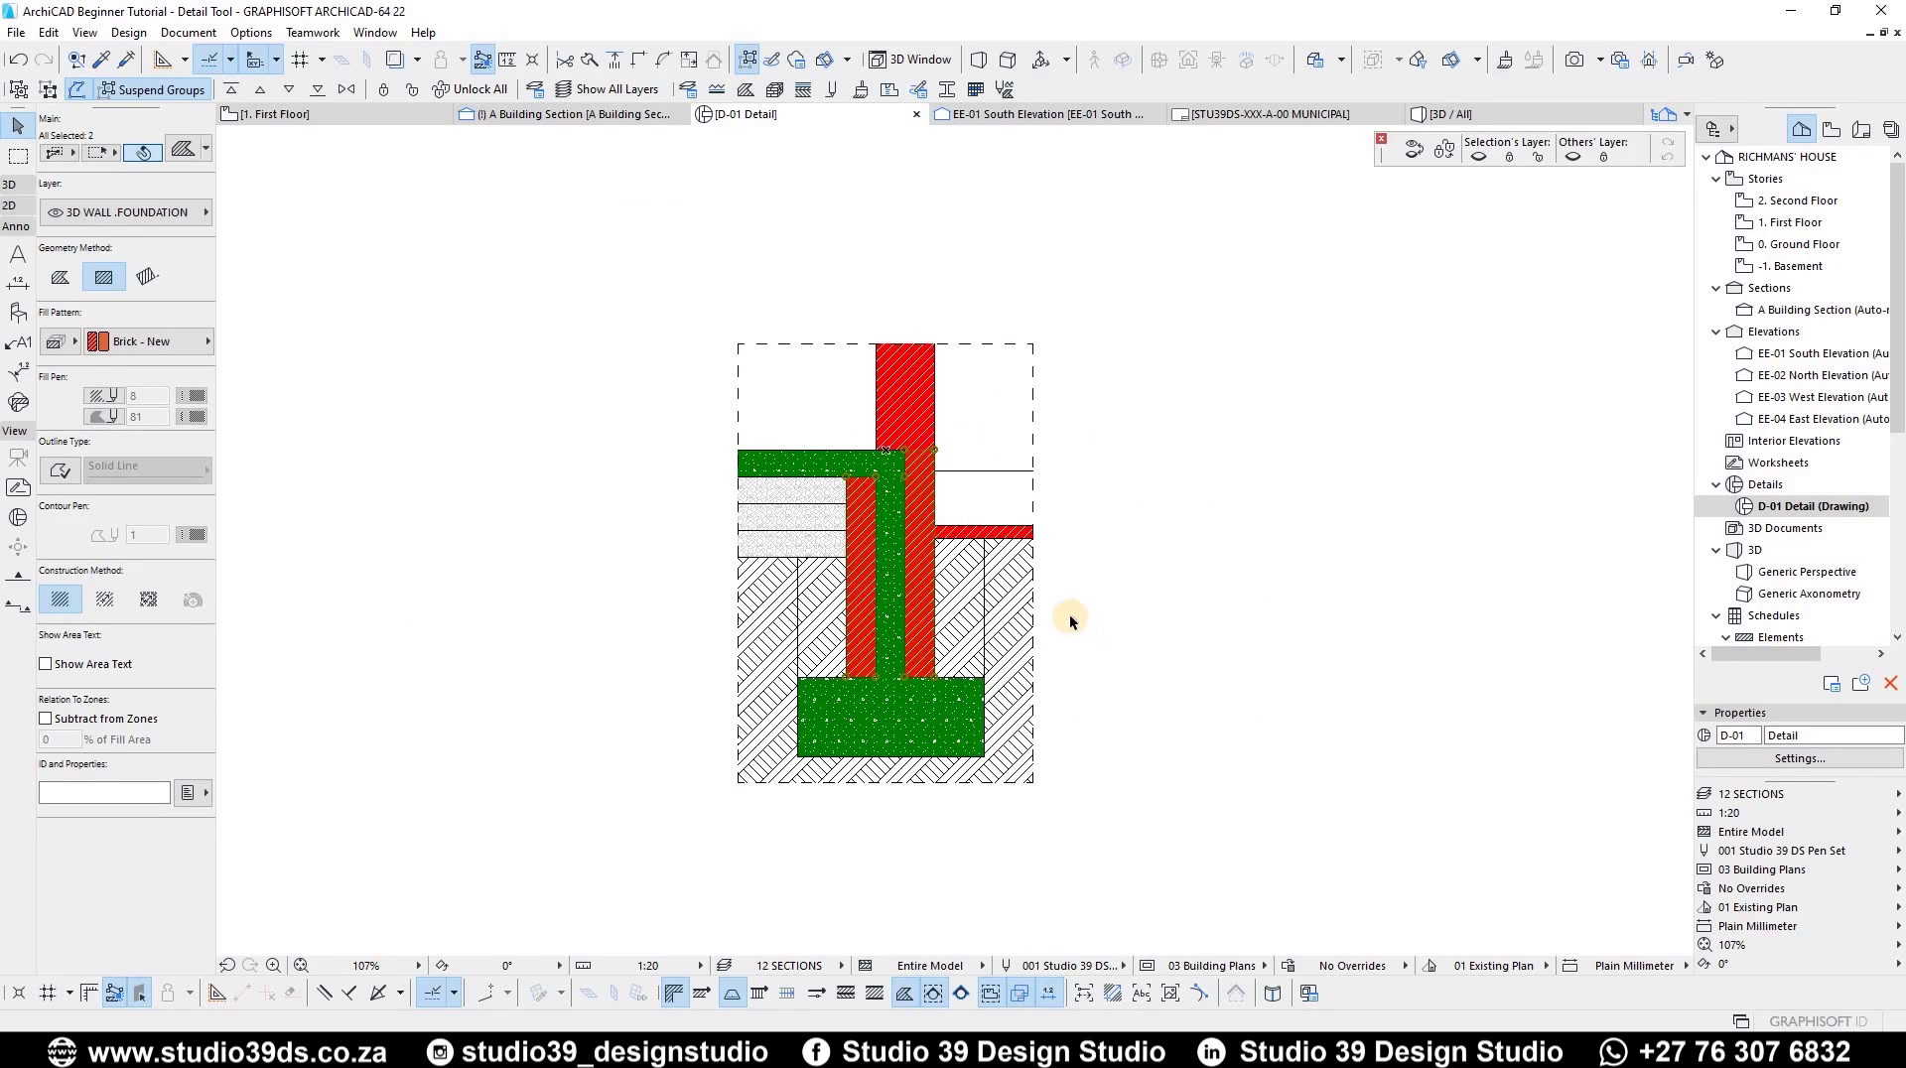
key(ctrl+d)
click(935, 632)
click(1261, 631)
key(Escape)
- Draw a rectangular fill 110 mm wide and 75 mm high in the empty area beside the detail as a single brick
scroll(899, 634, up, 4)
scroll(1204, 636, down, 2)
key(f)
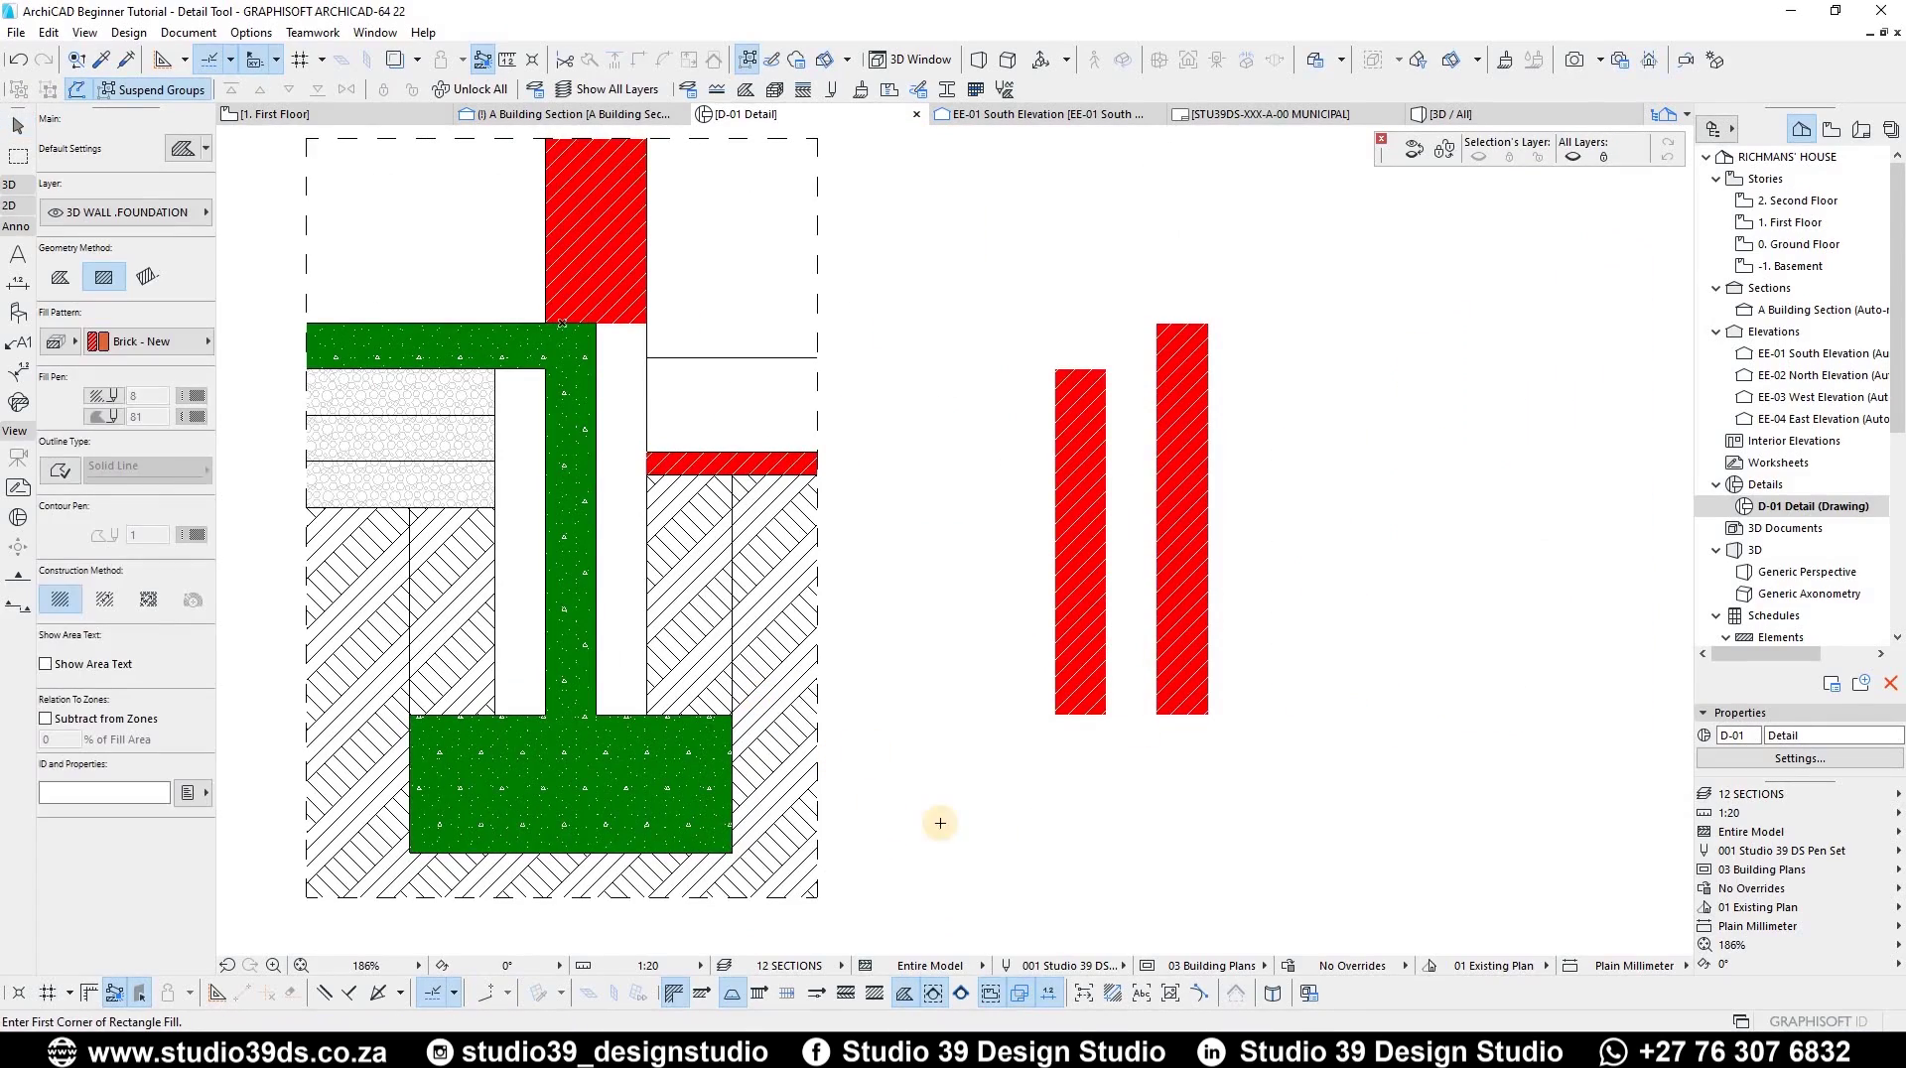
click(919, 806)
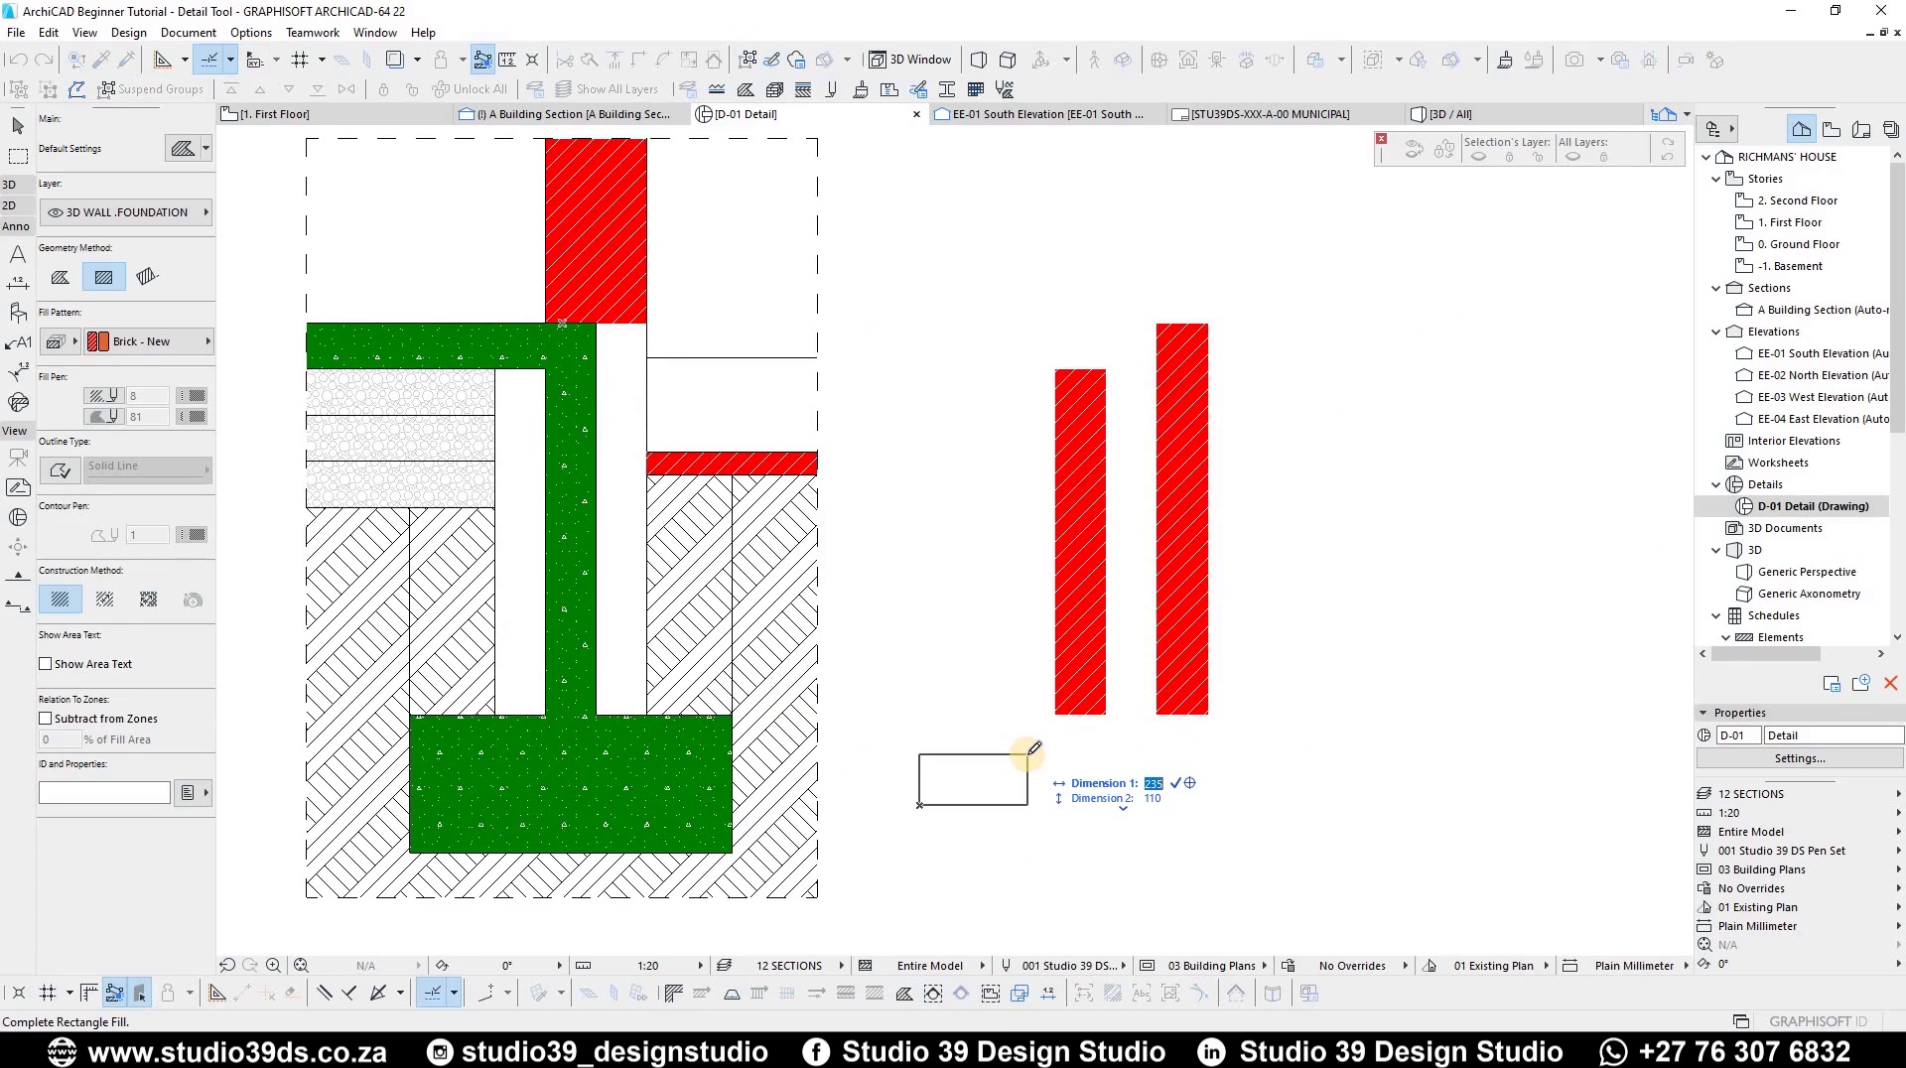
text(110)
key(Tab)
text(75)
key(Return)
key(Escape)
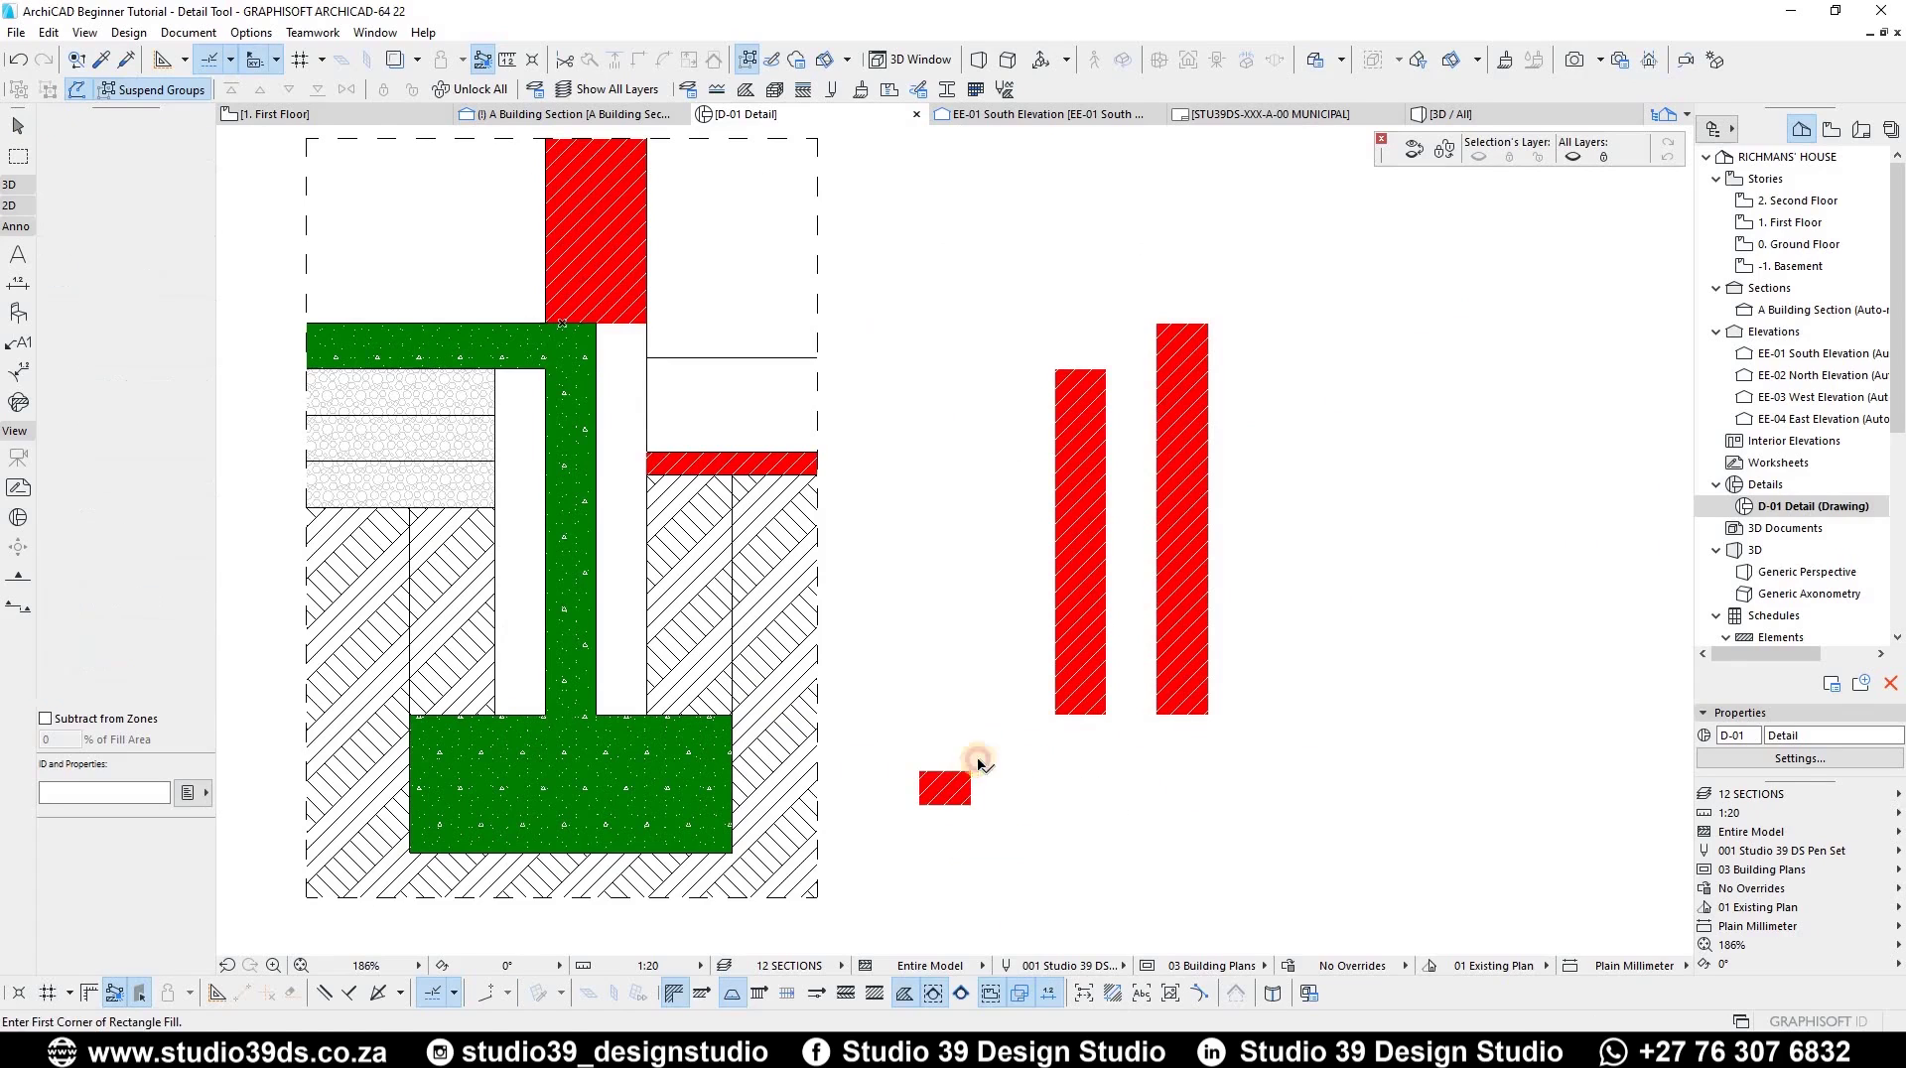
- Change the small brick rectangle from a building material fill to the Common Brick drafting fill
click(970, 770)
click(58, 333)
click(140, 343)
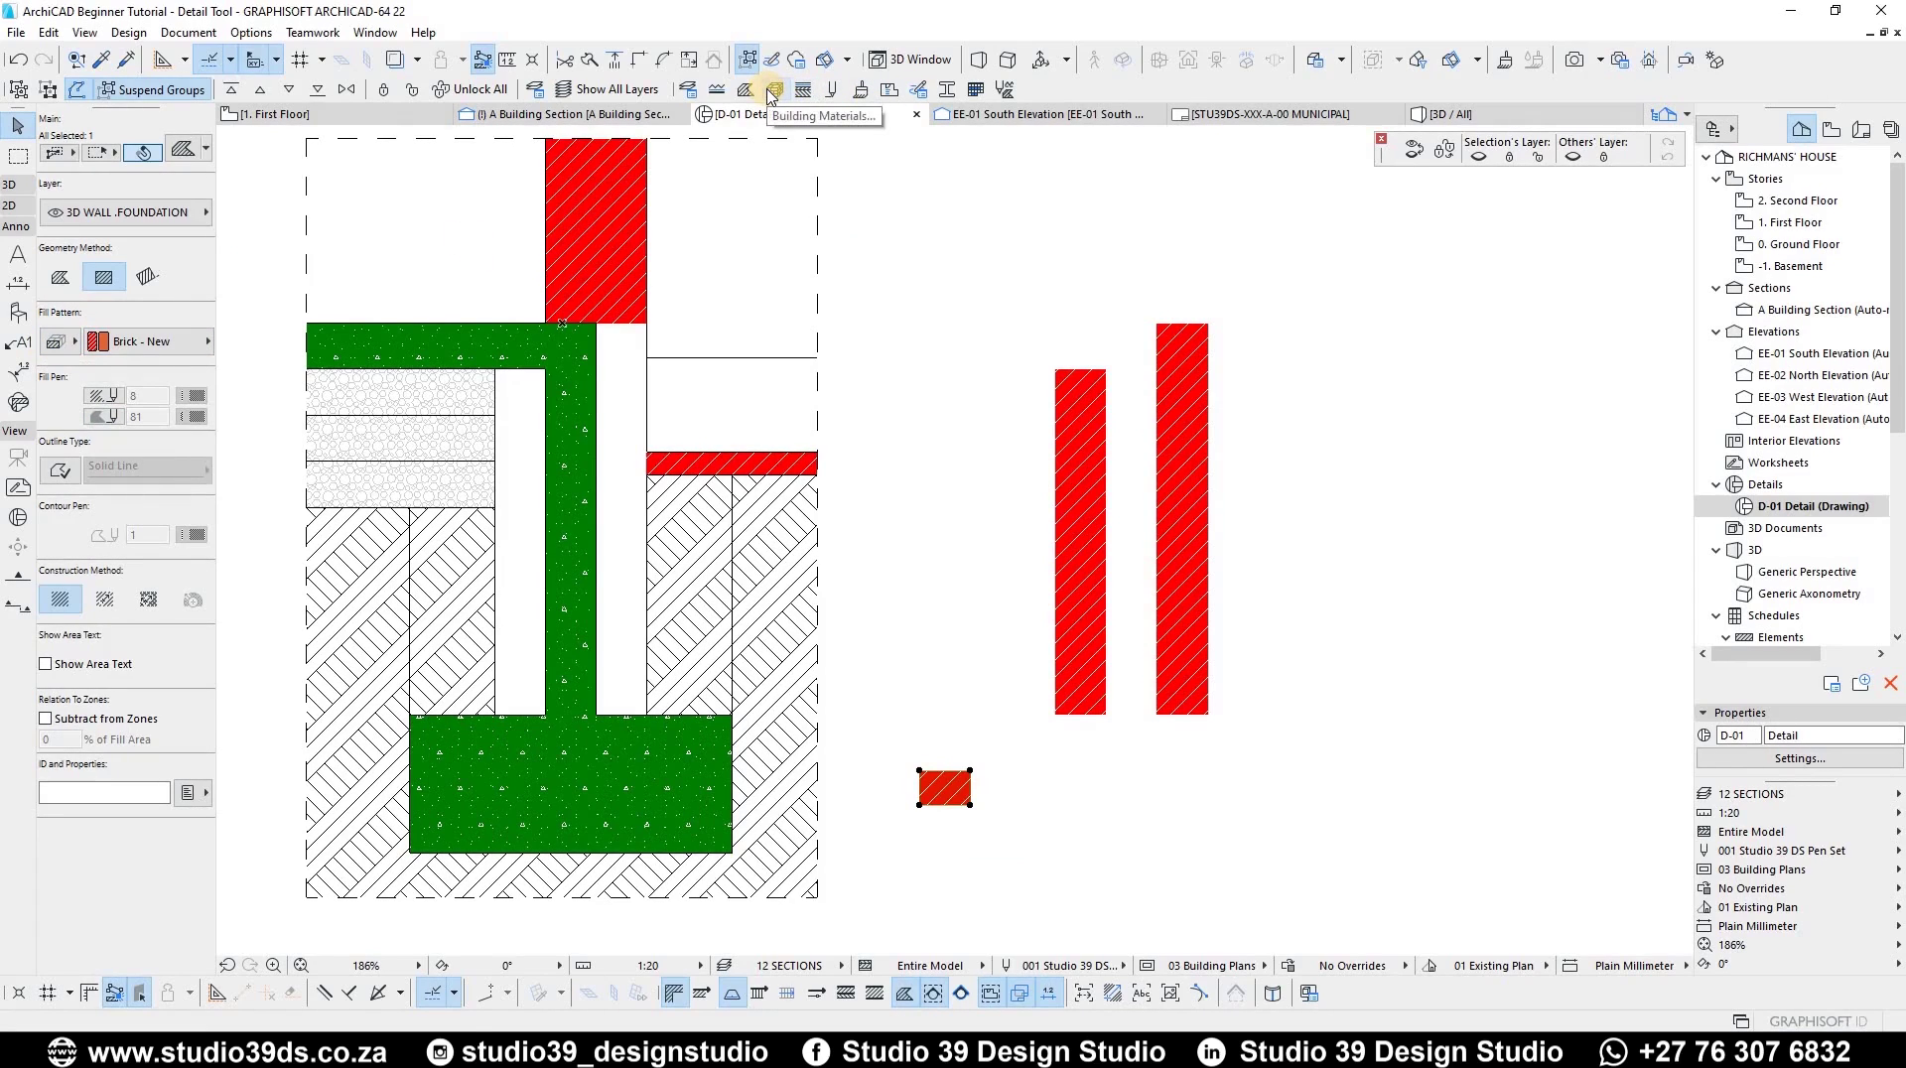
click(67, 342)
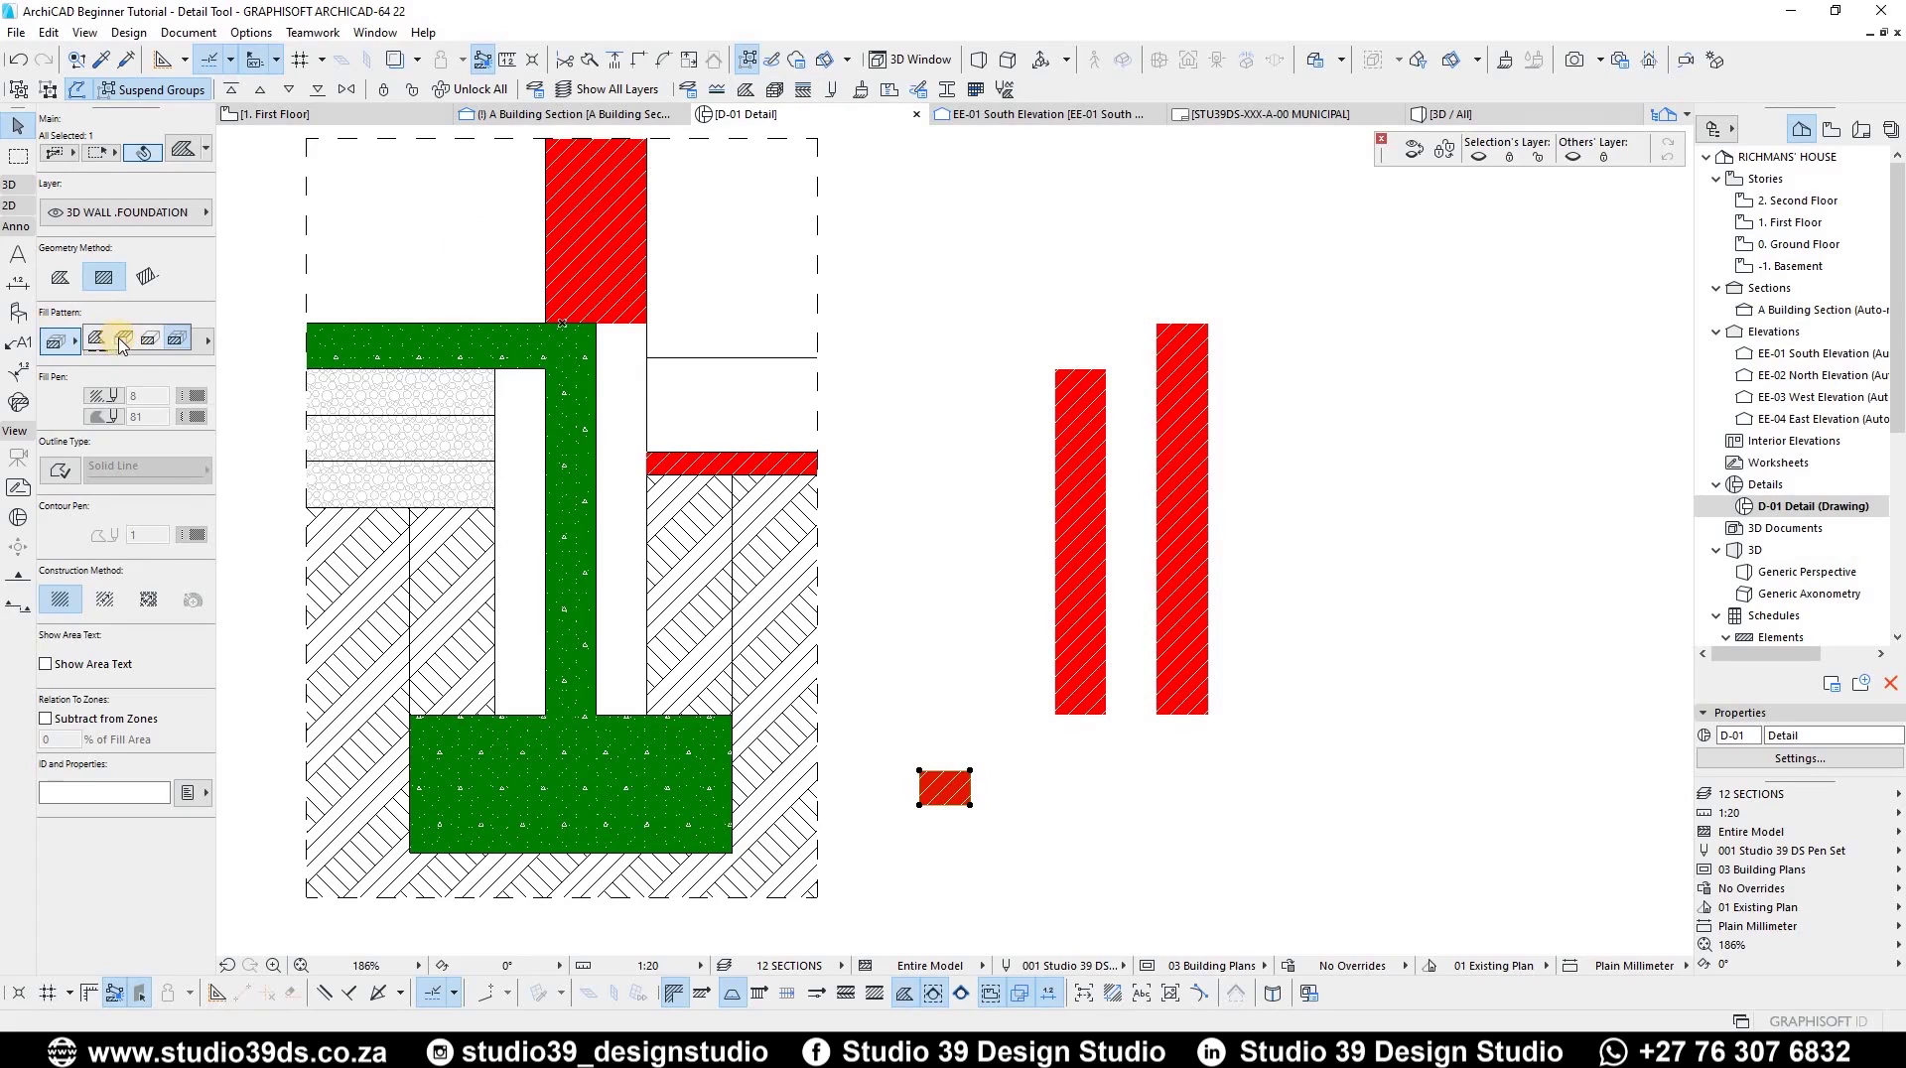
click(96, 339)
click(139, 341)
click(309, 825)
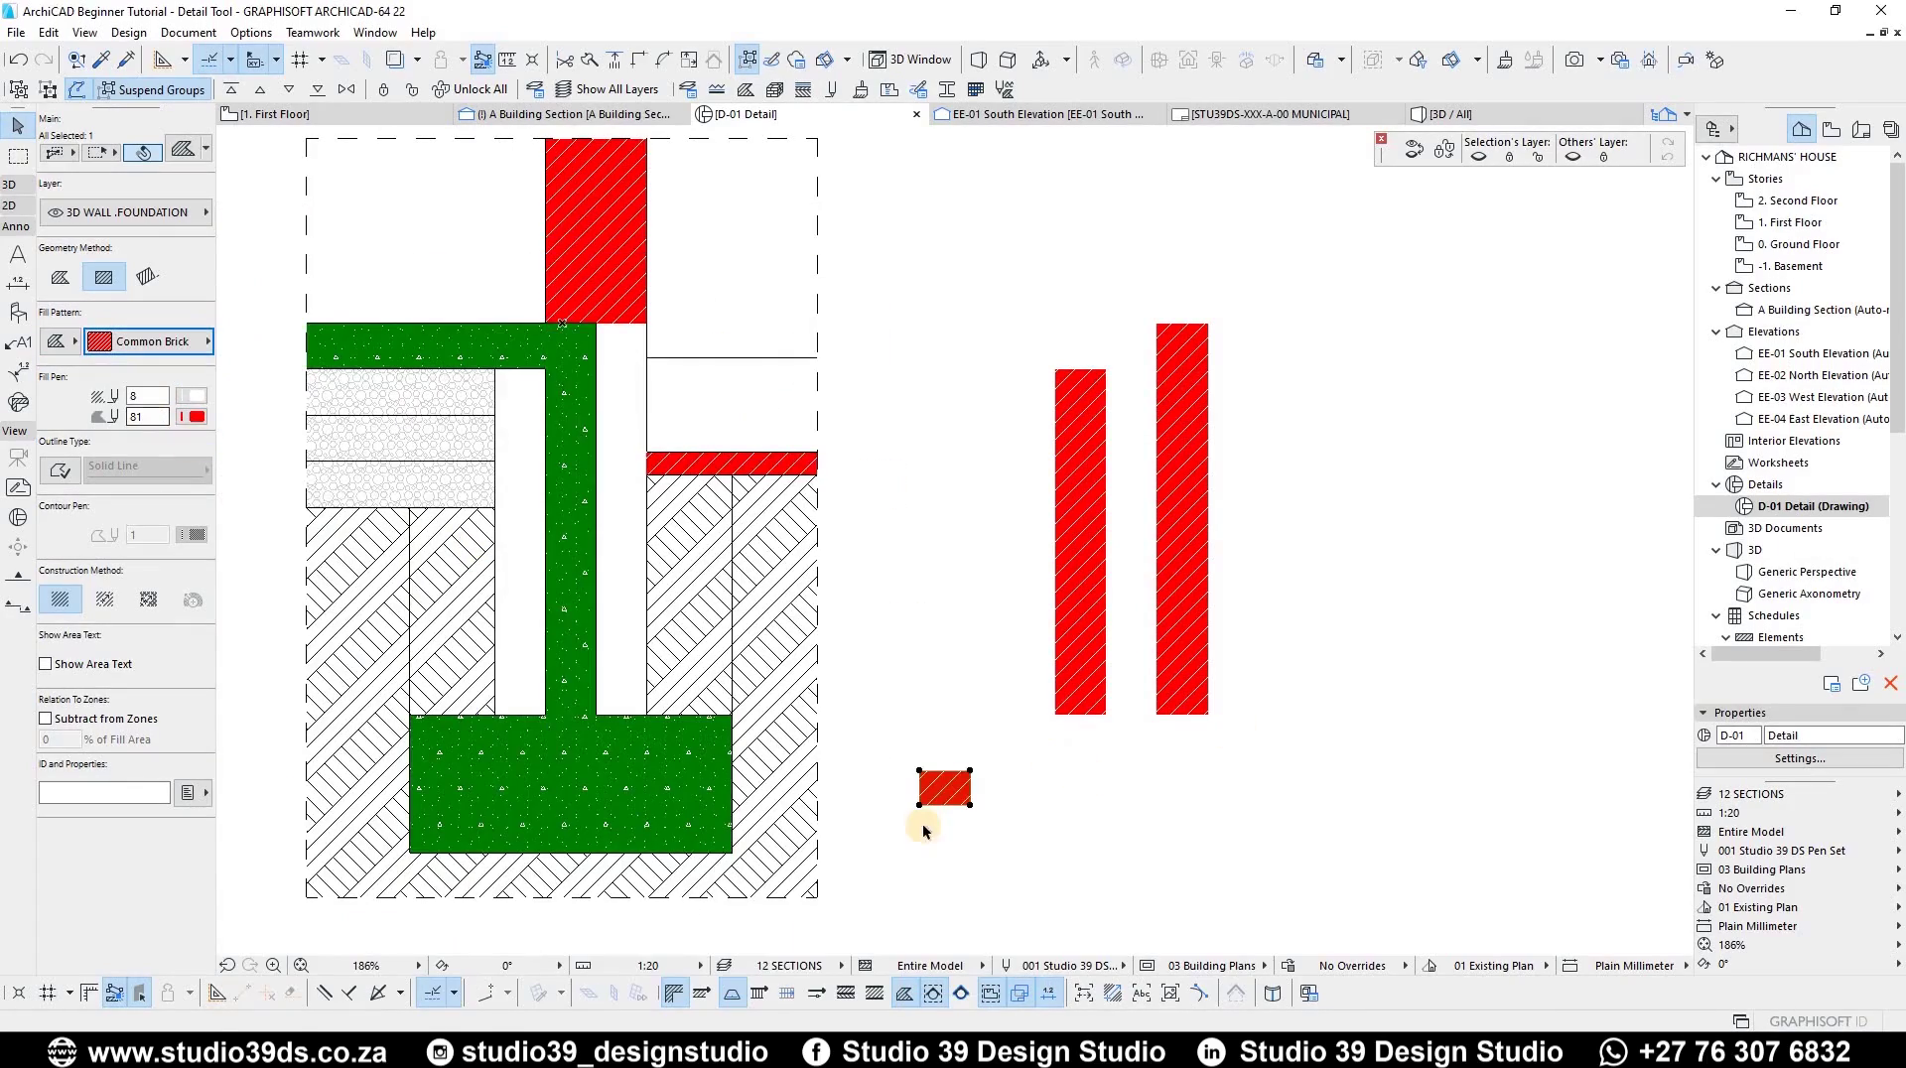
- Make the brick fill's background transparent and set its foreground fill pen to red pen 81
scroll(923, 829, up, 4)
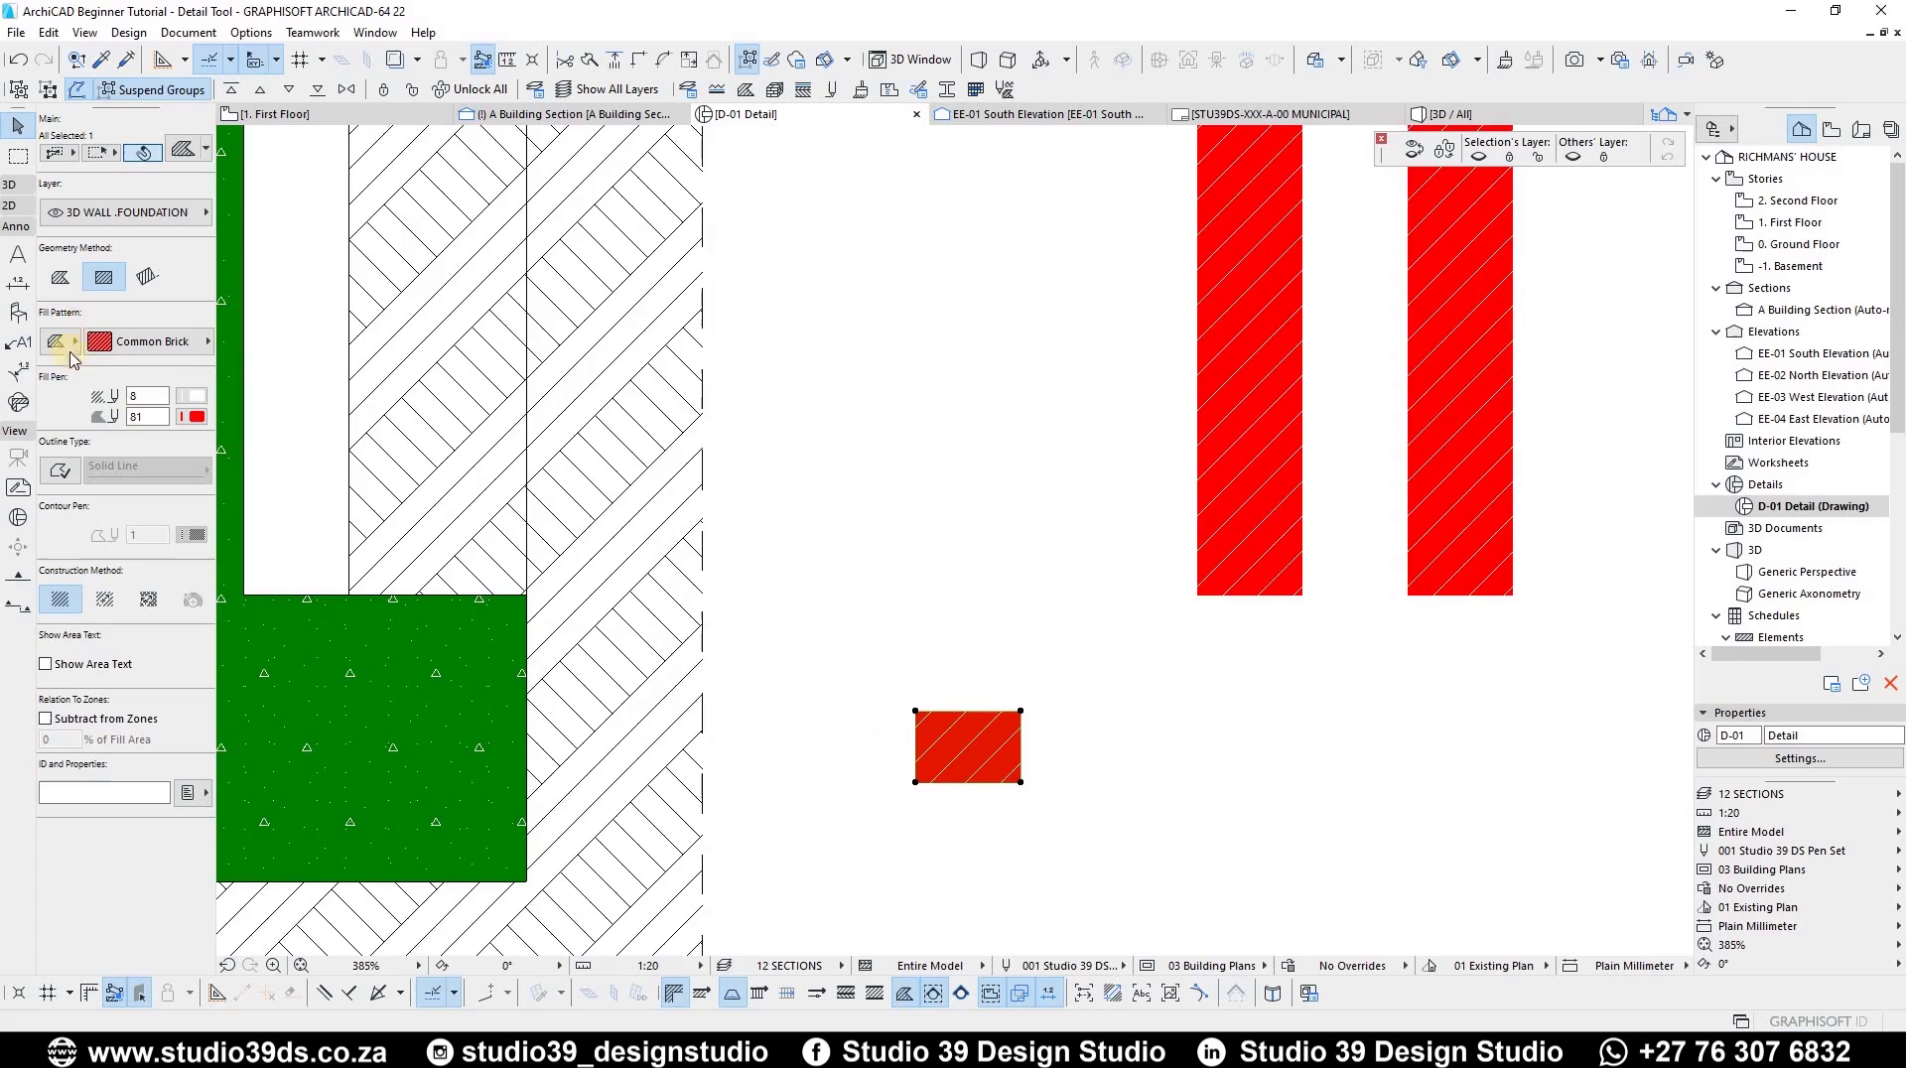
click(196, 416)
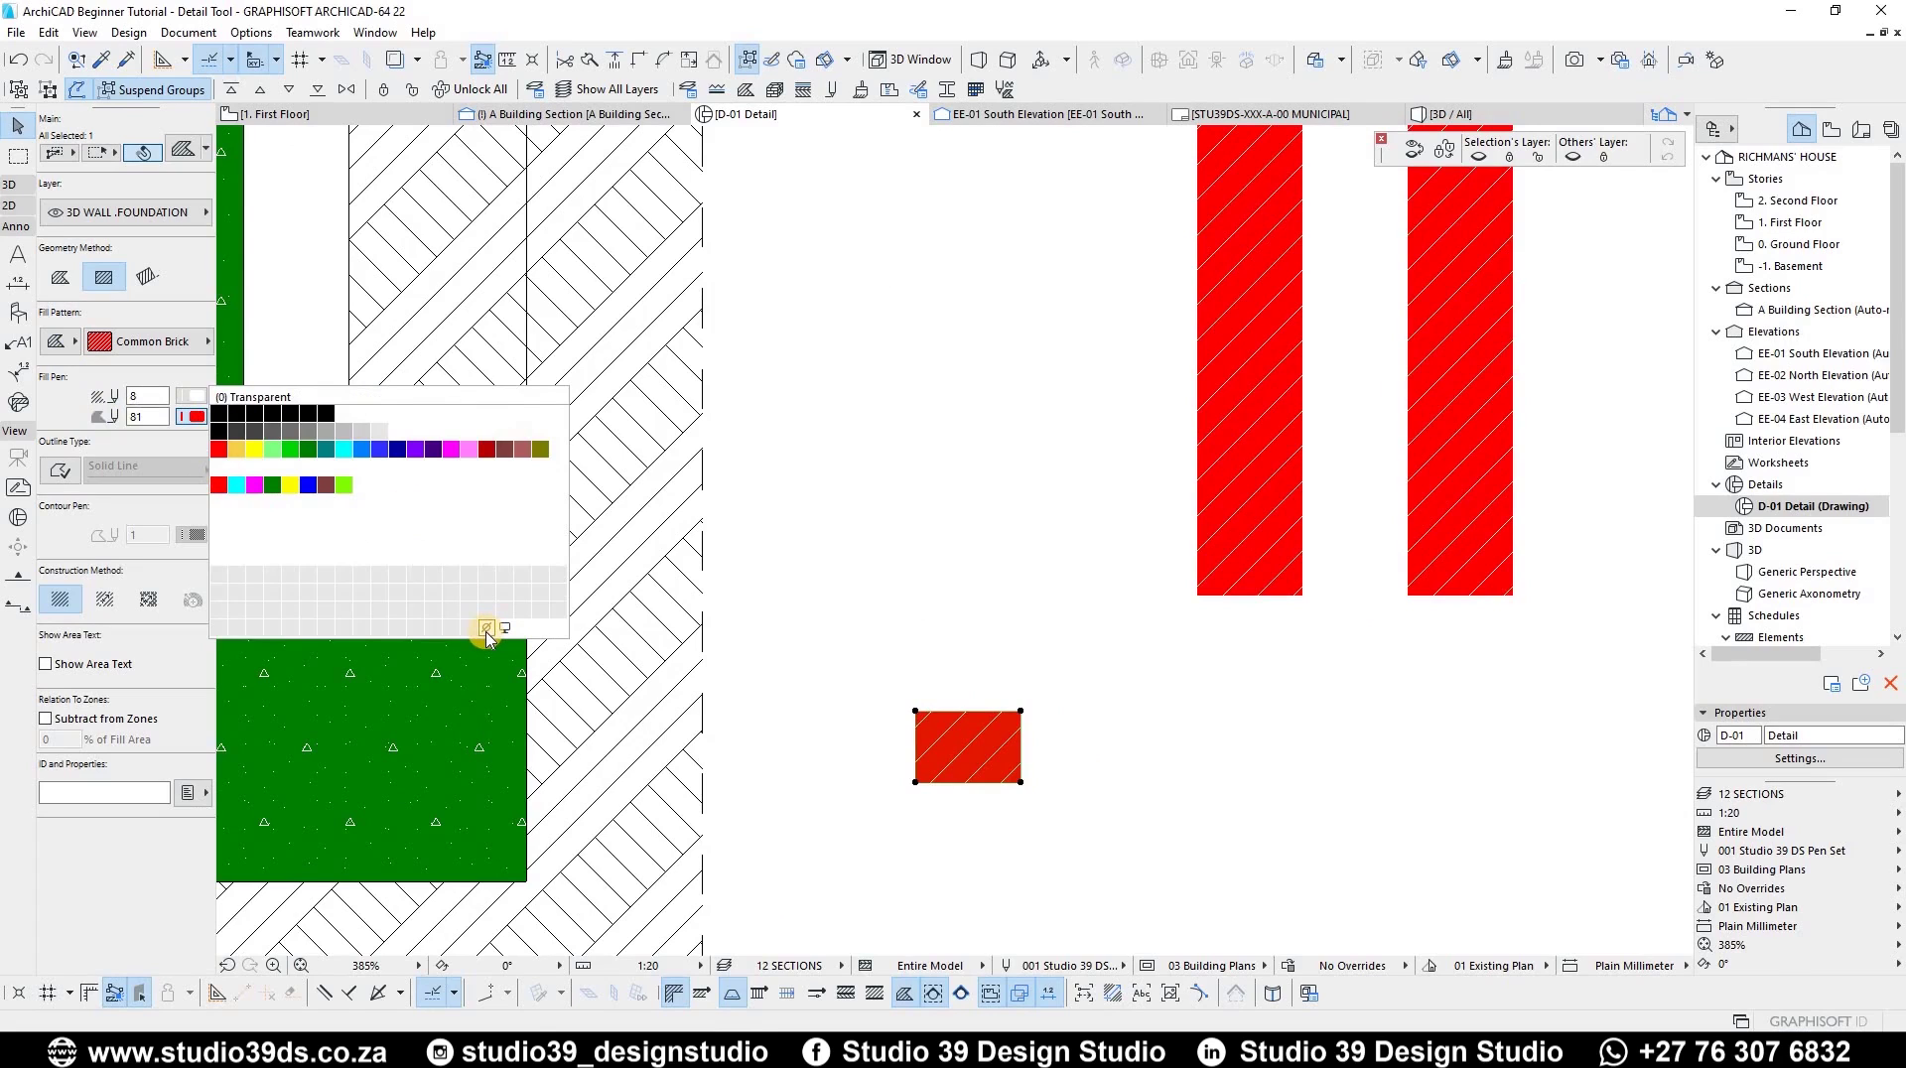
click(213, 555)
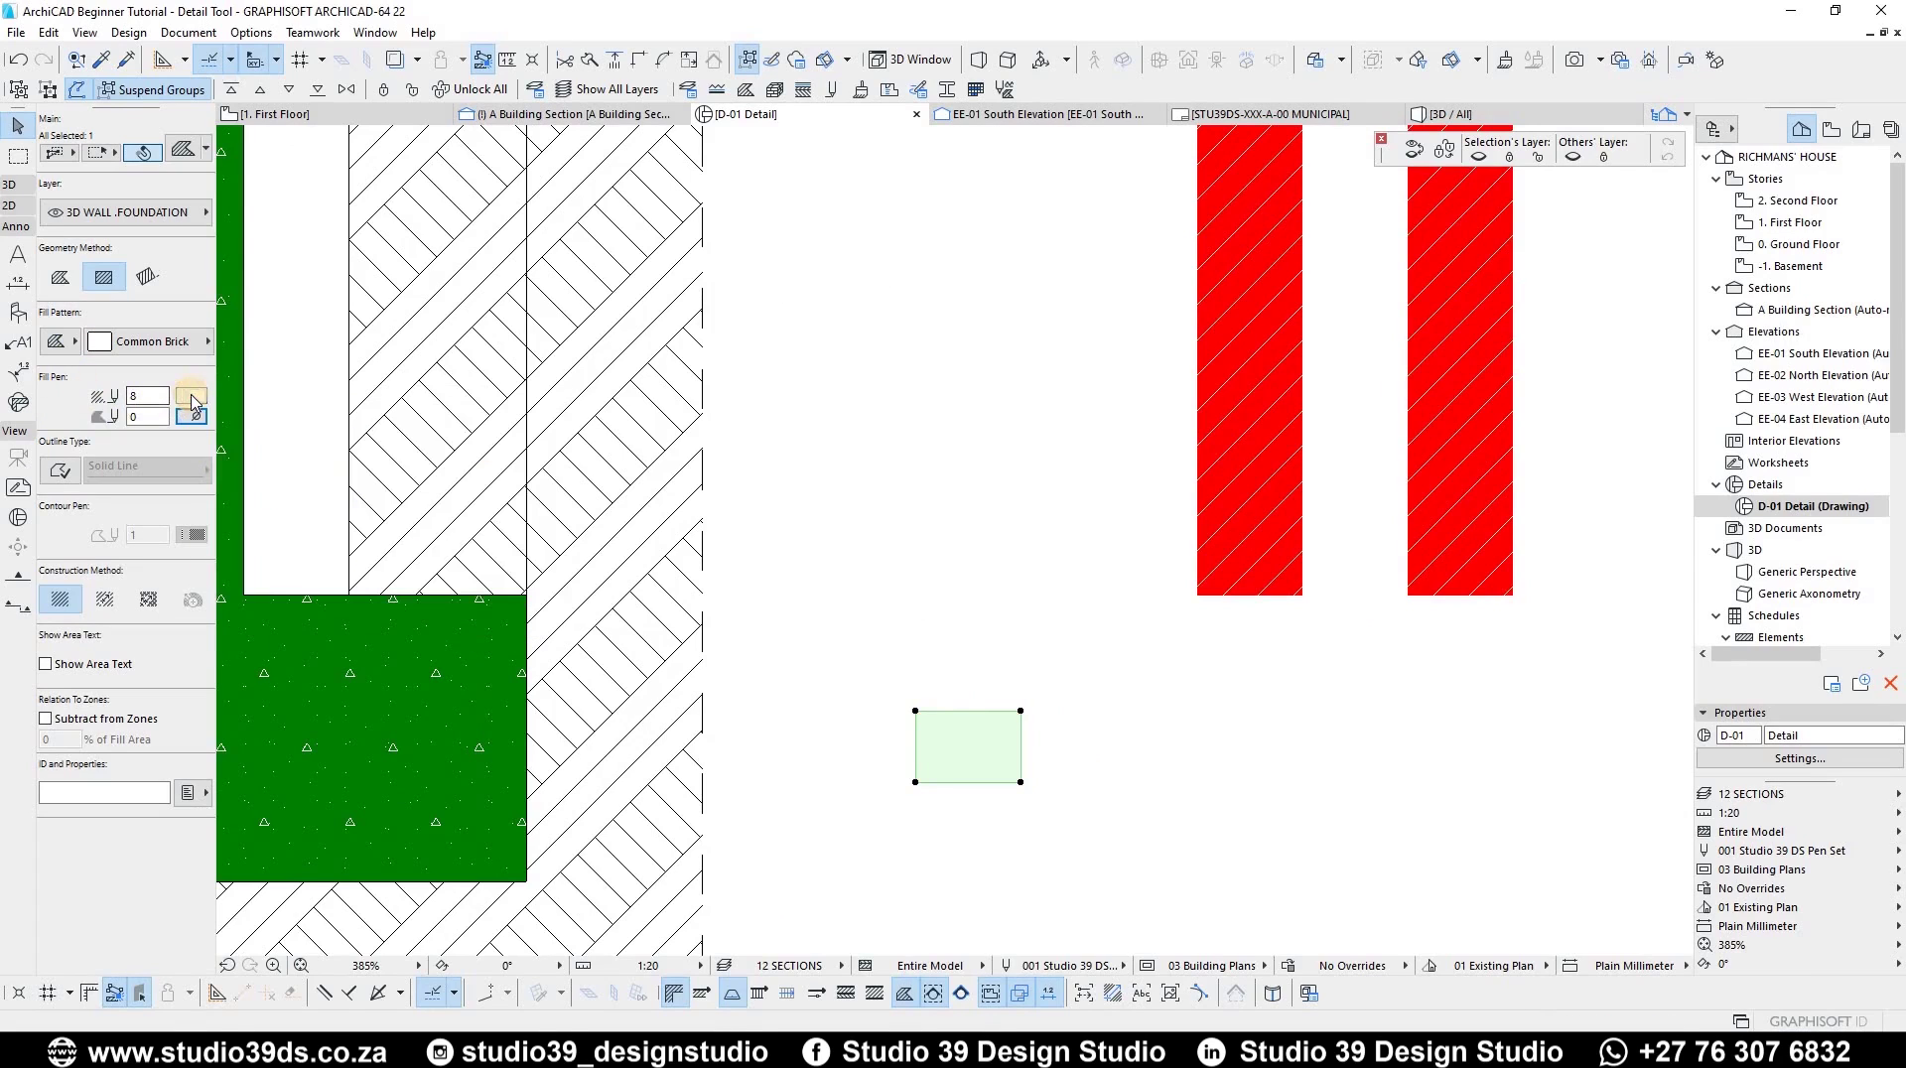
click(191, 398)
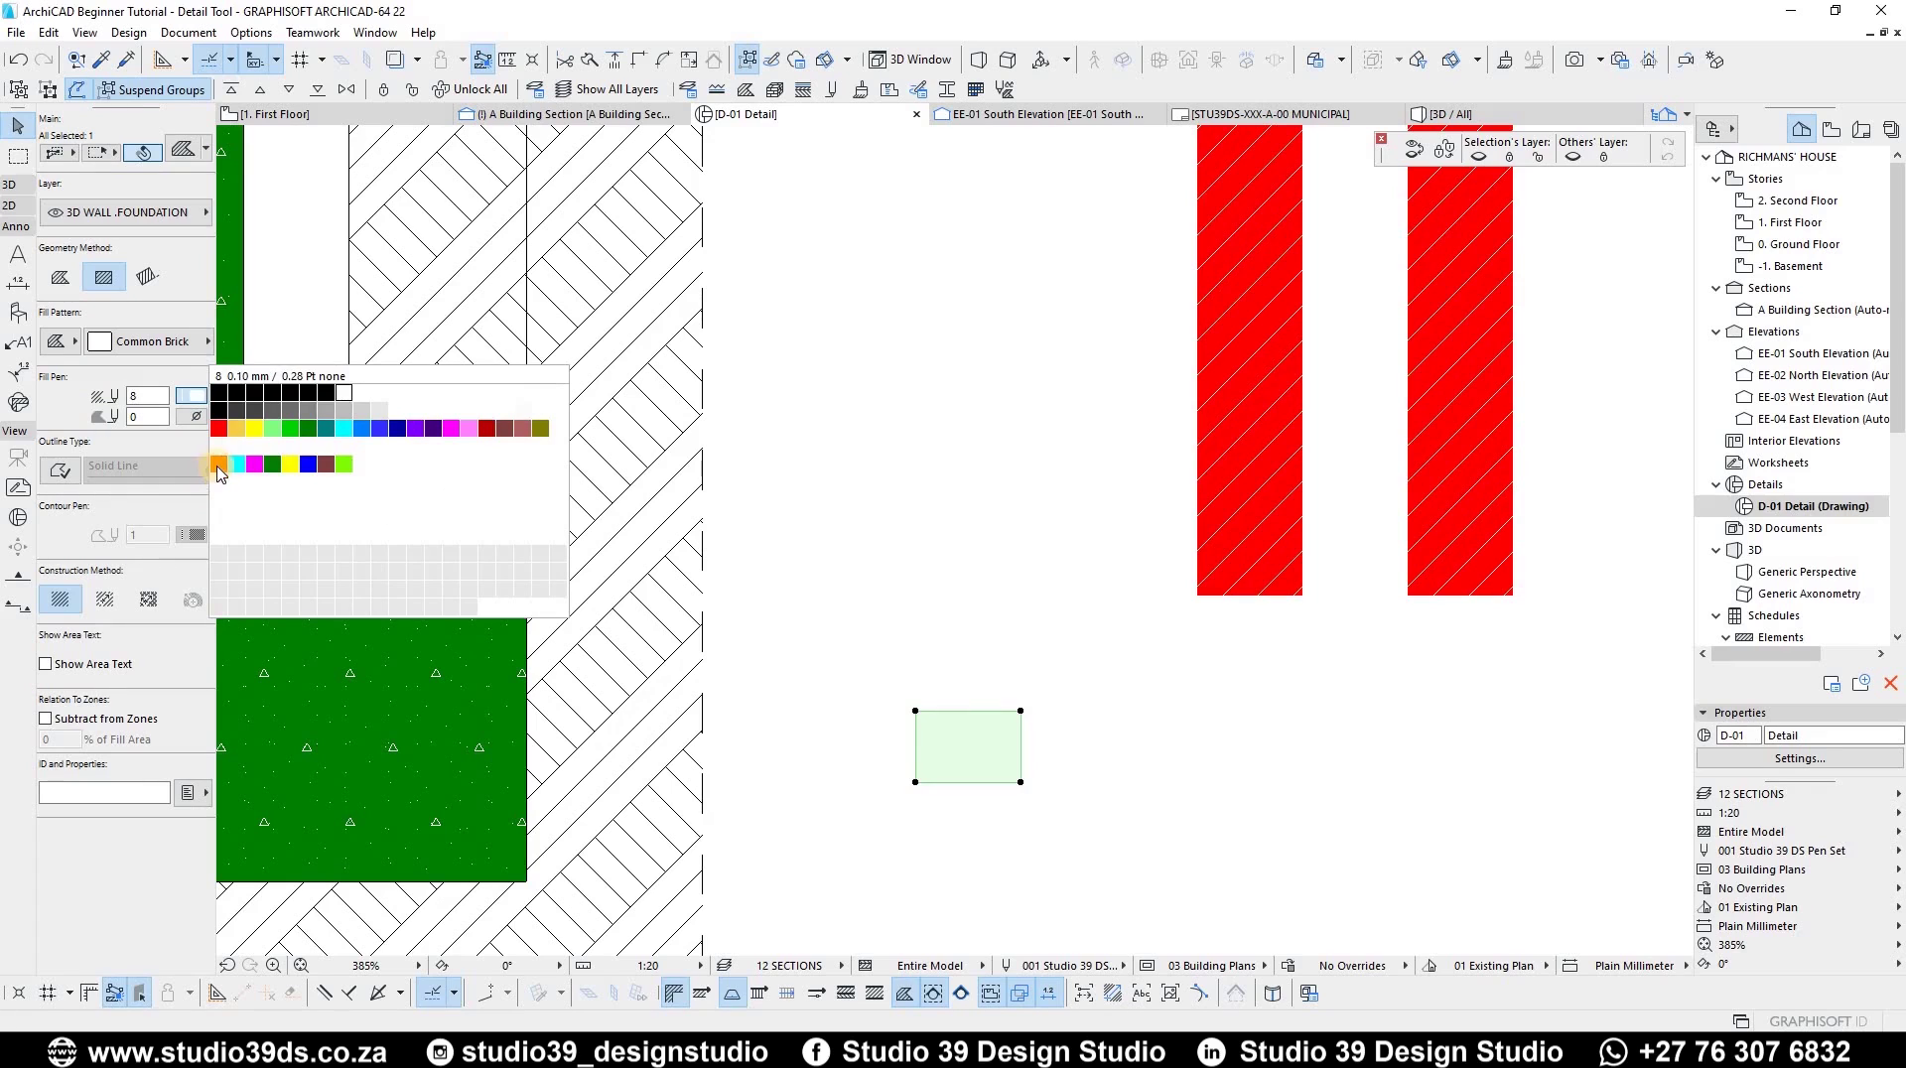
key(Return)
- Turn on a Solid Line outline for the brick fill and set its contour pen to 3
click(66, 469)
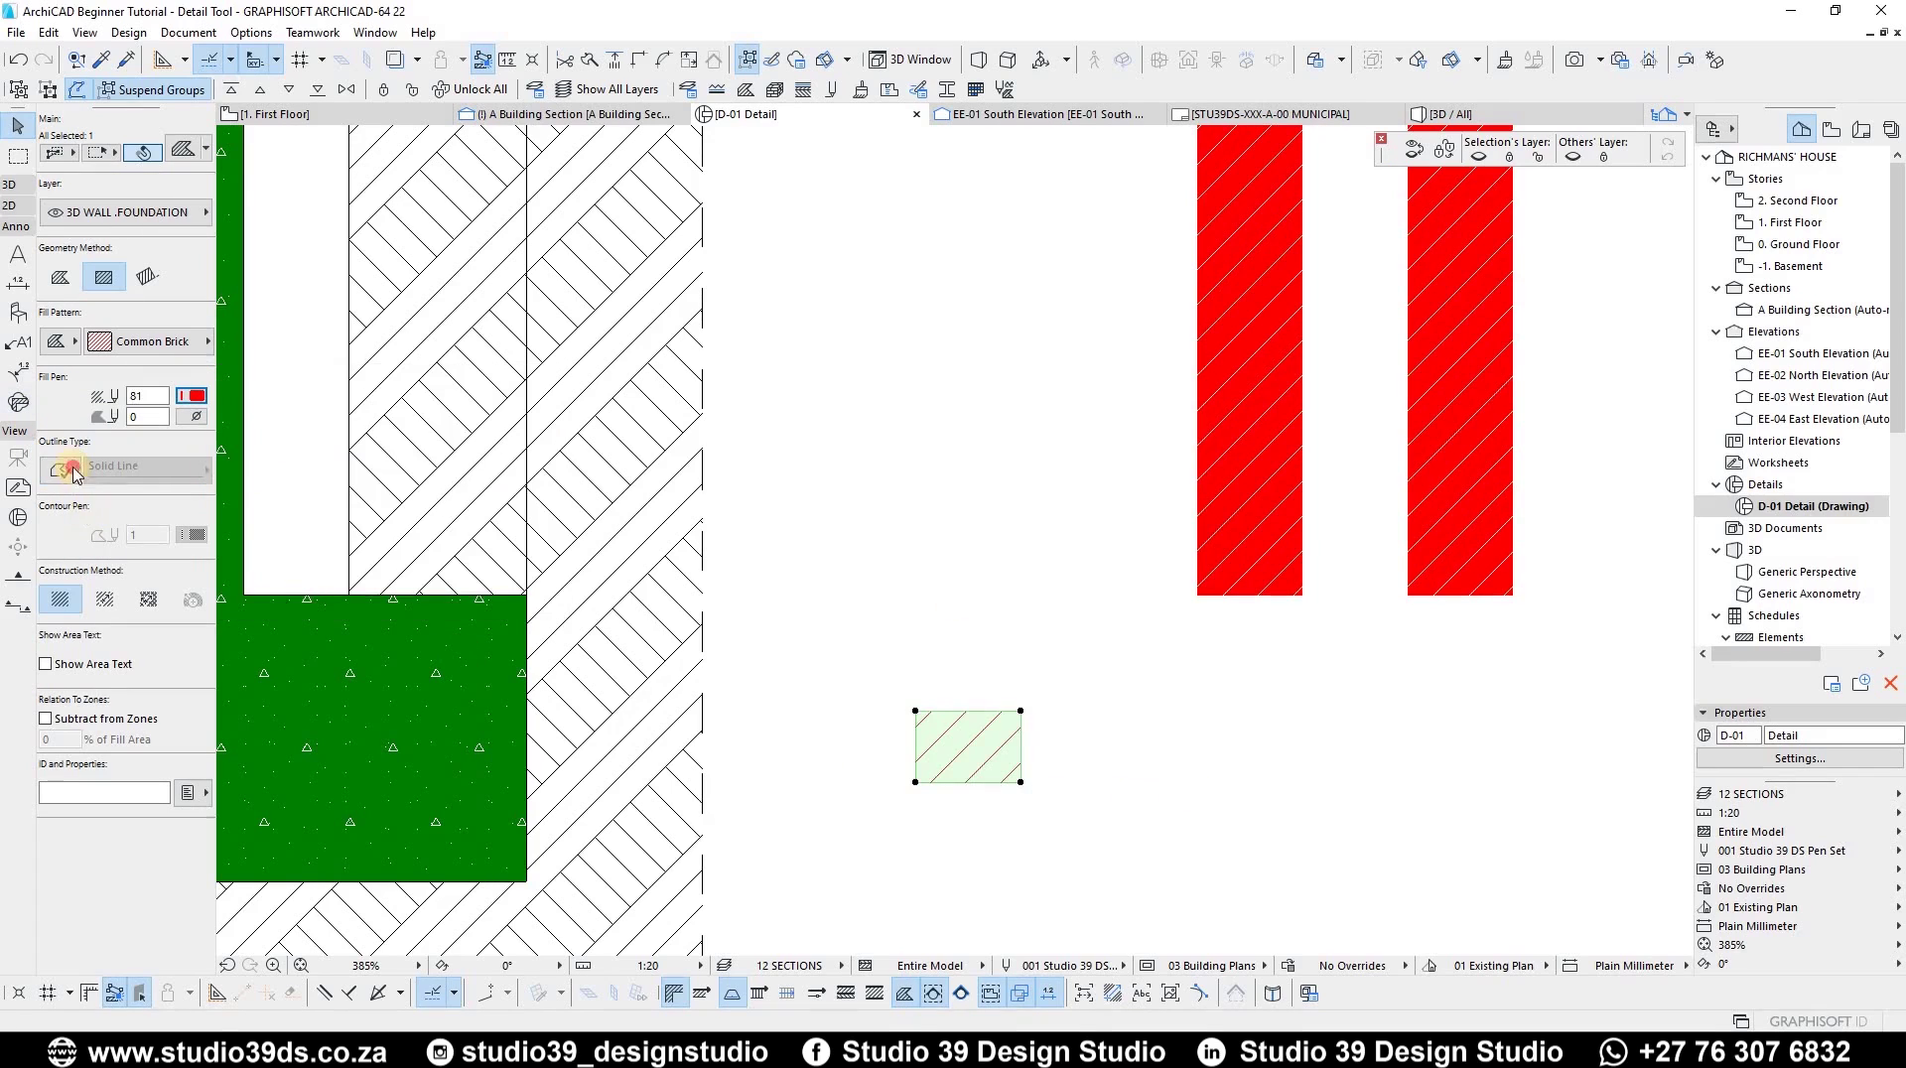
click(162, 473)
click(193, 536)
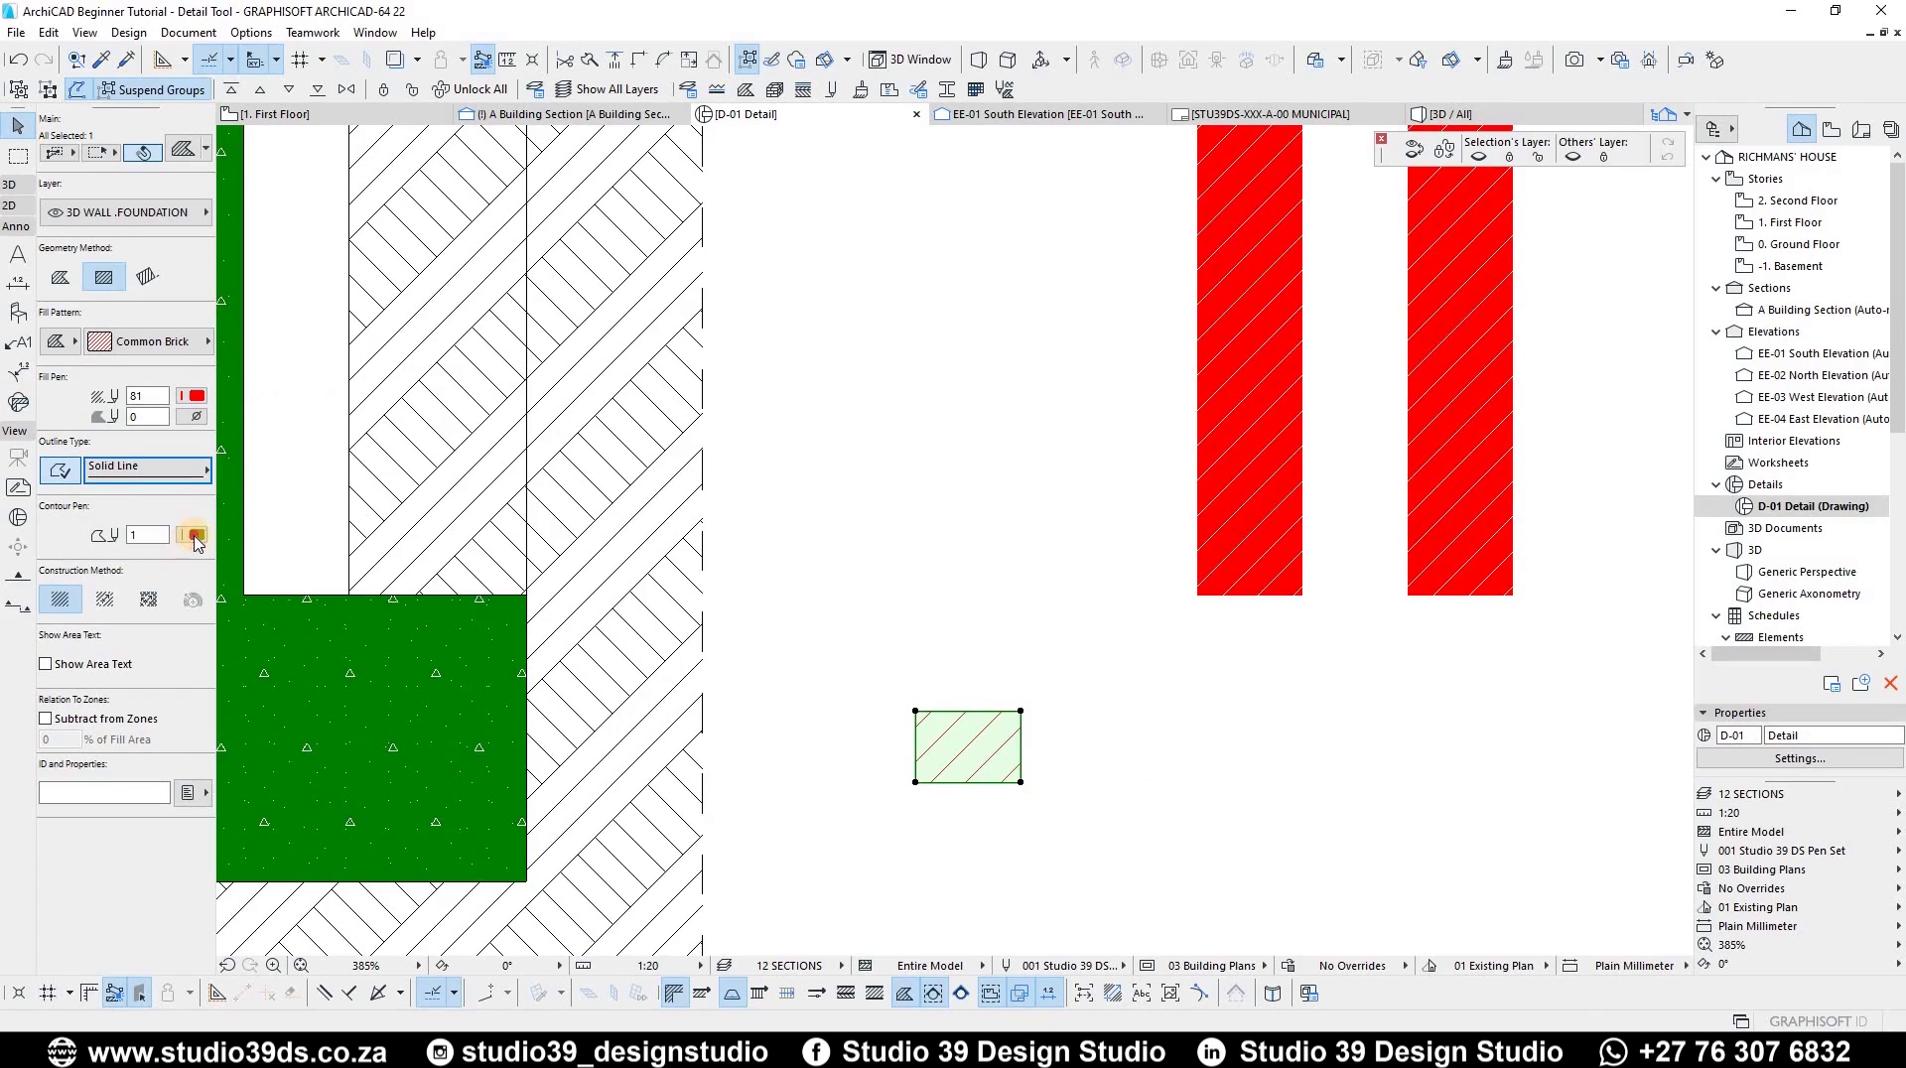
click(192, 536)
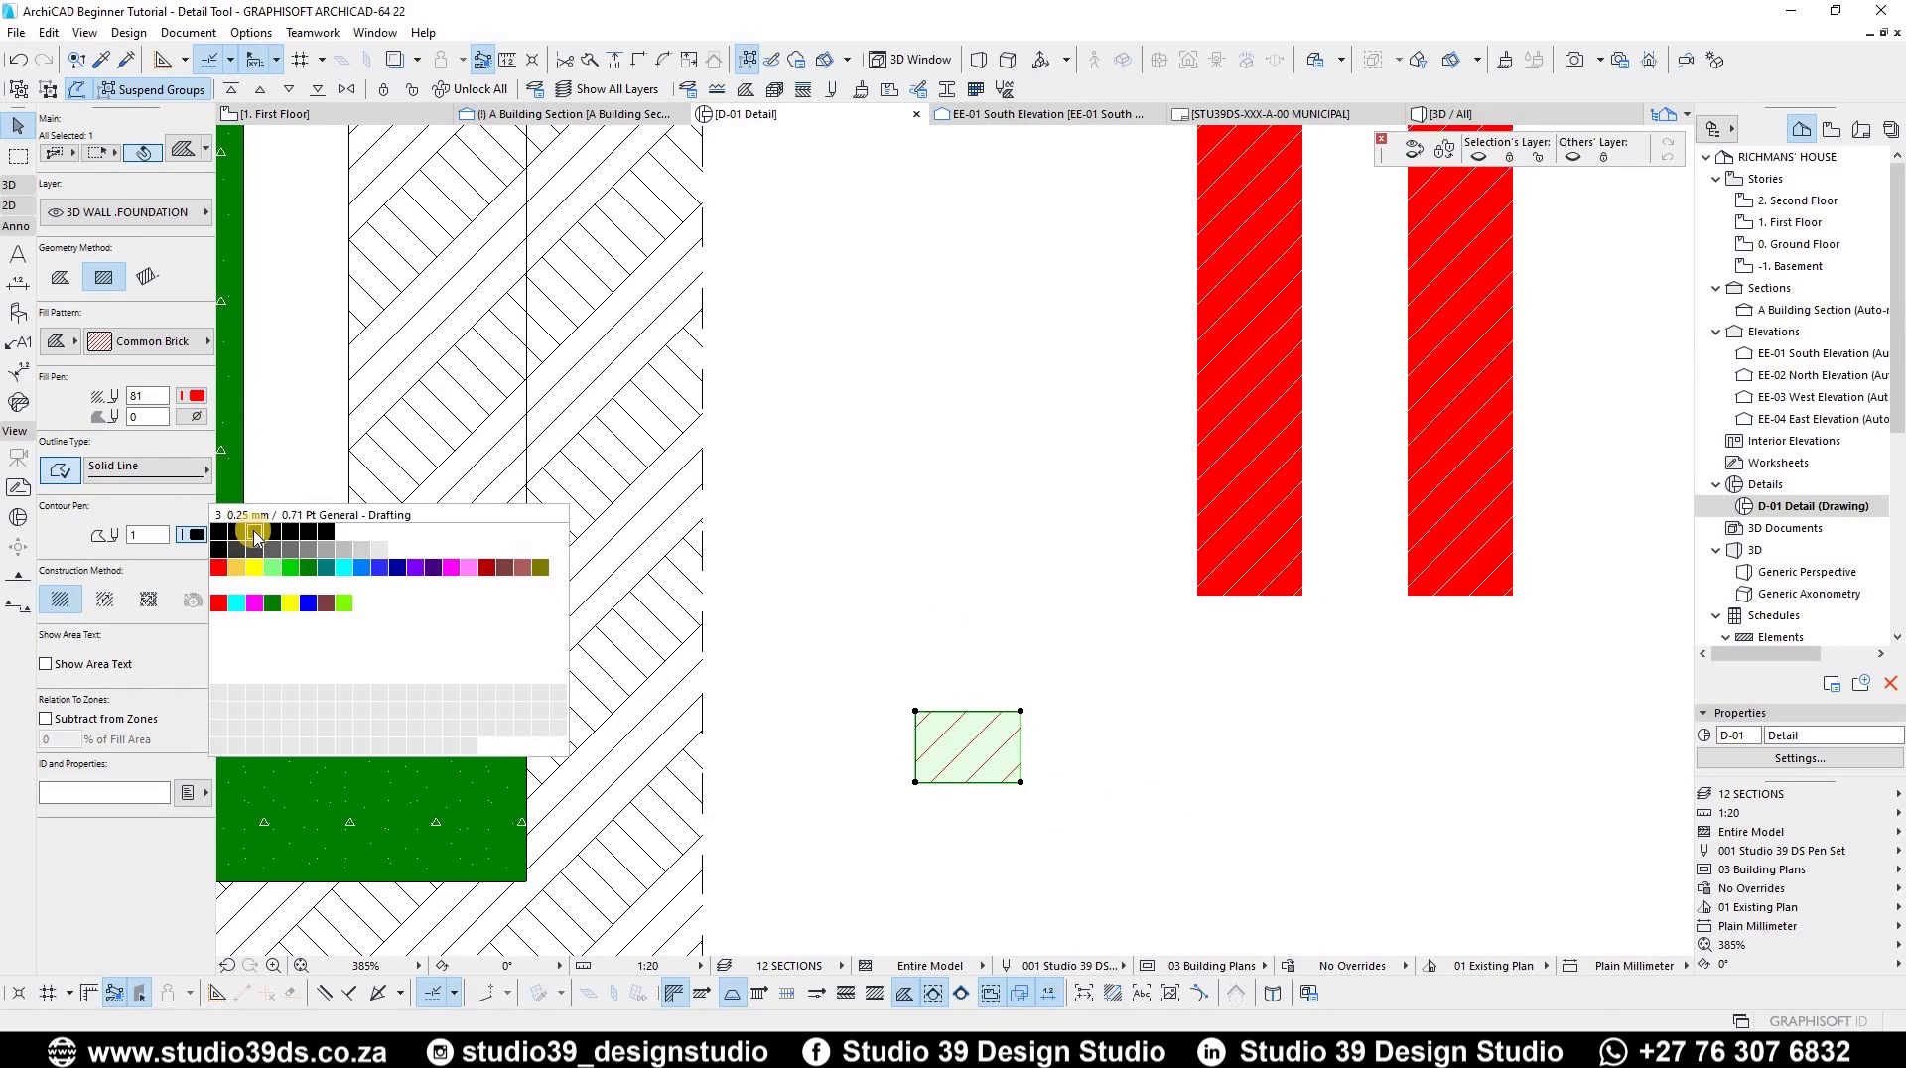
key(Return)
- Move the brick by its upper corner to the top outer corner of the concrete stem, directly beneath the wall
scroll(1082, 707, down, 3)
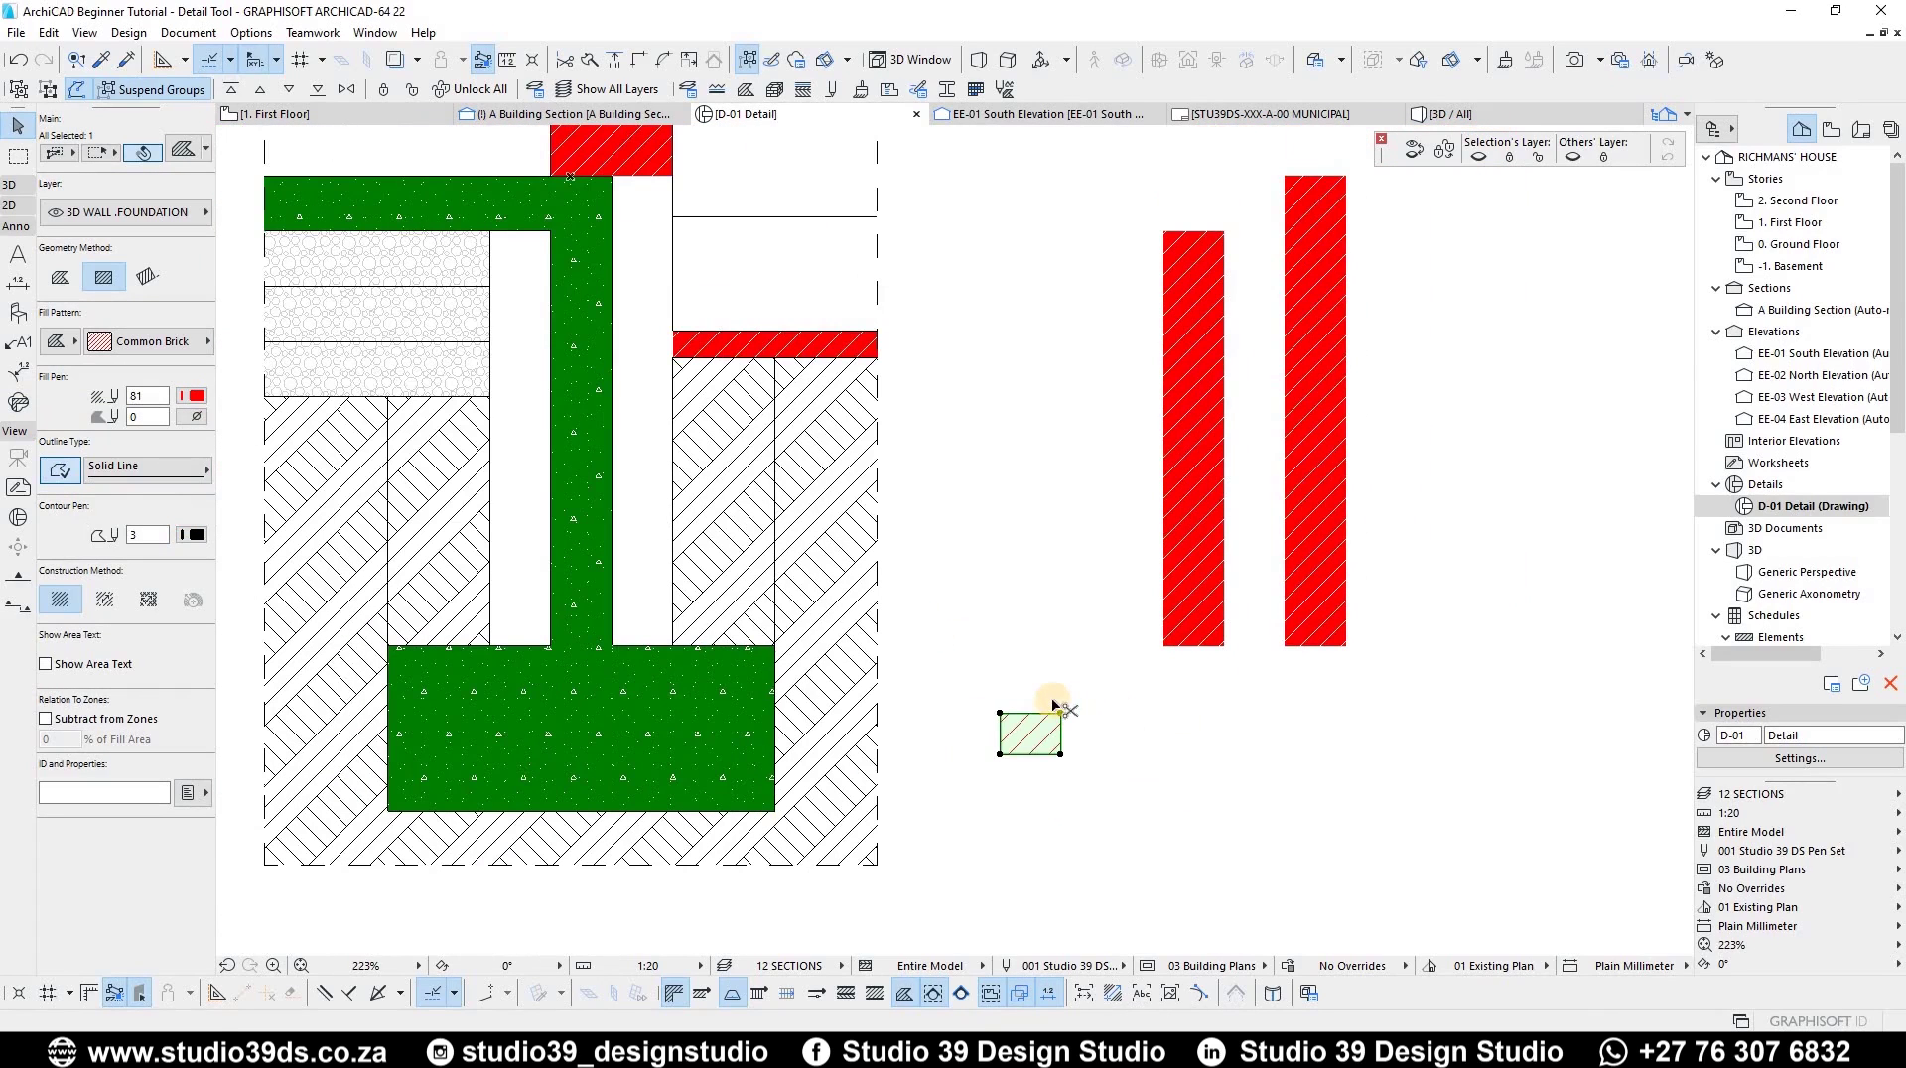
click(1001, 715)
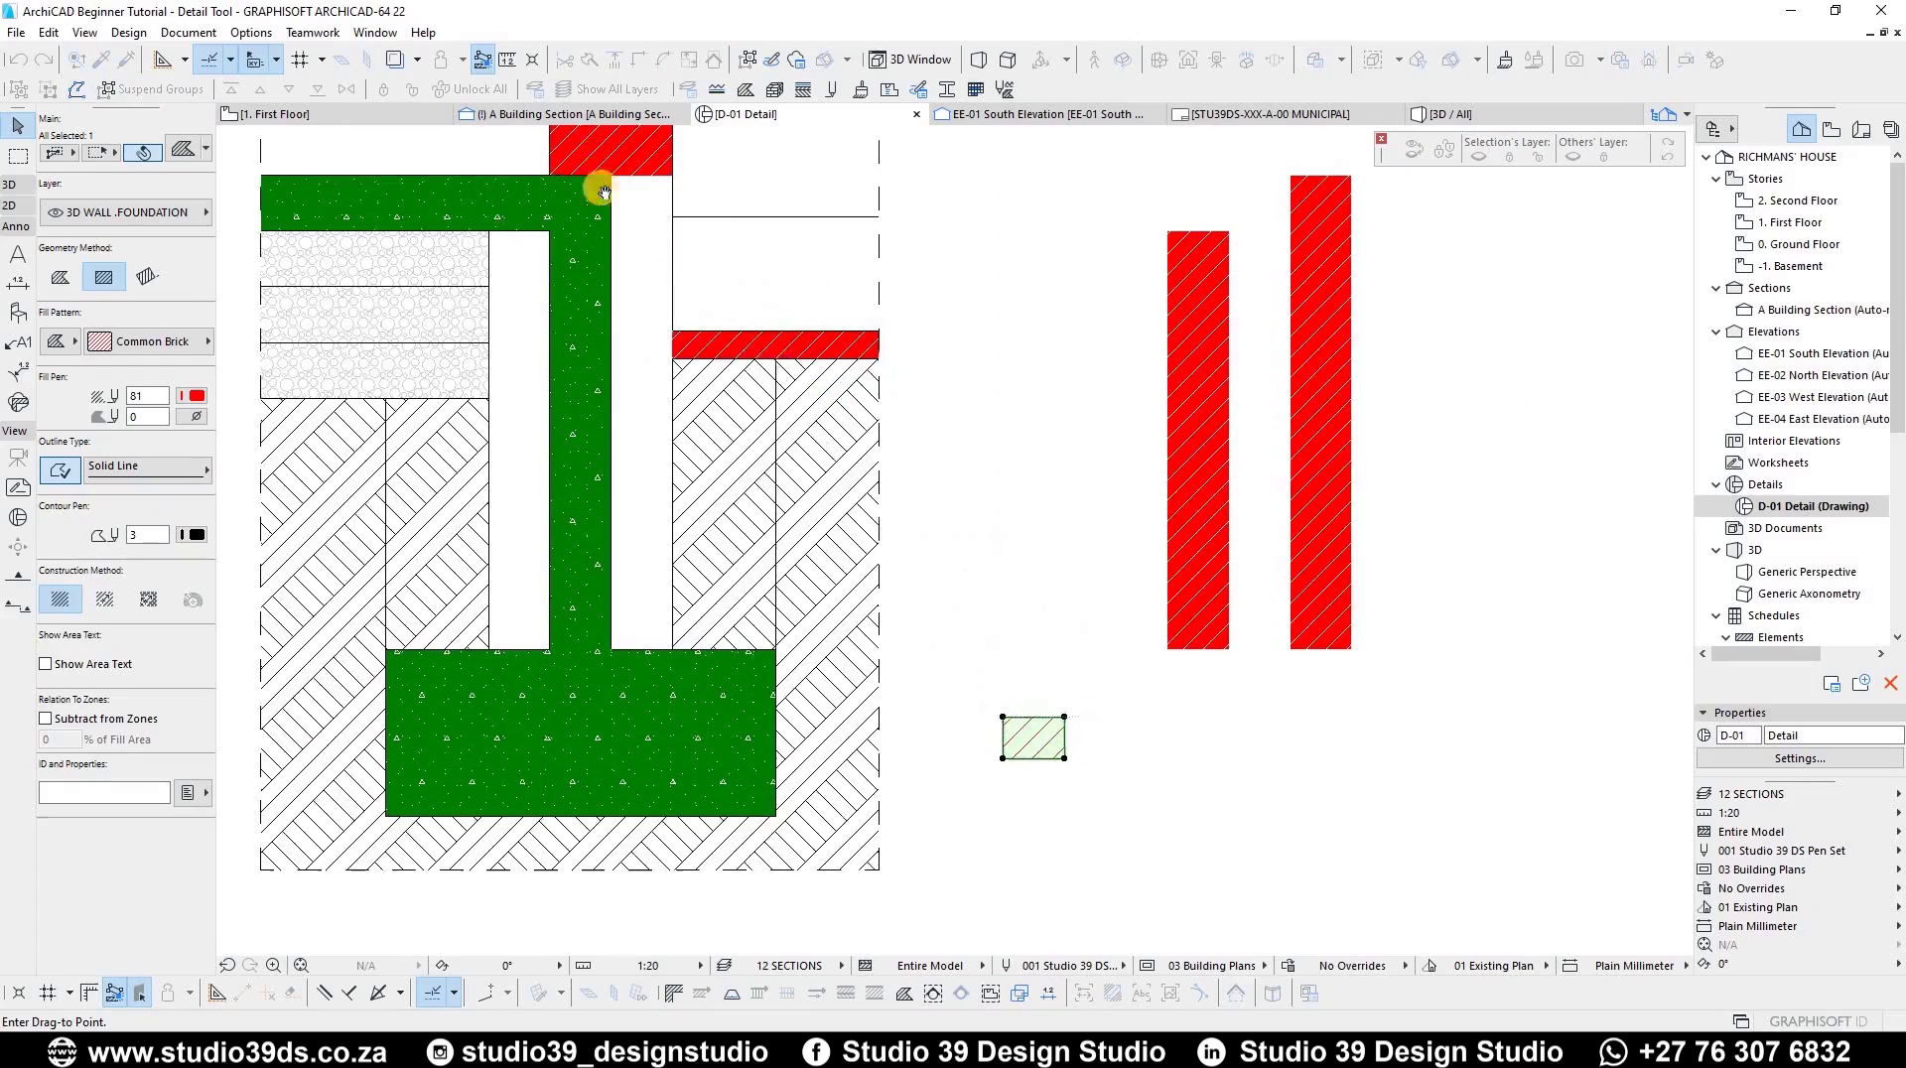
scroll(604, 182, up, 3)
click(608, 303)
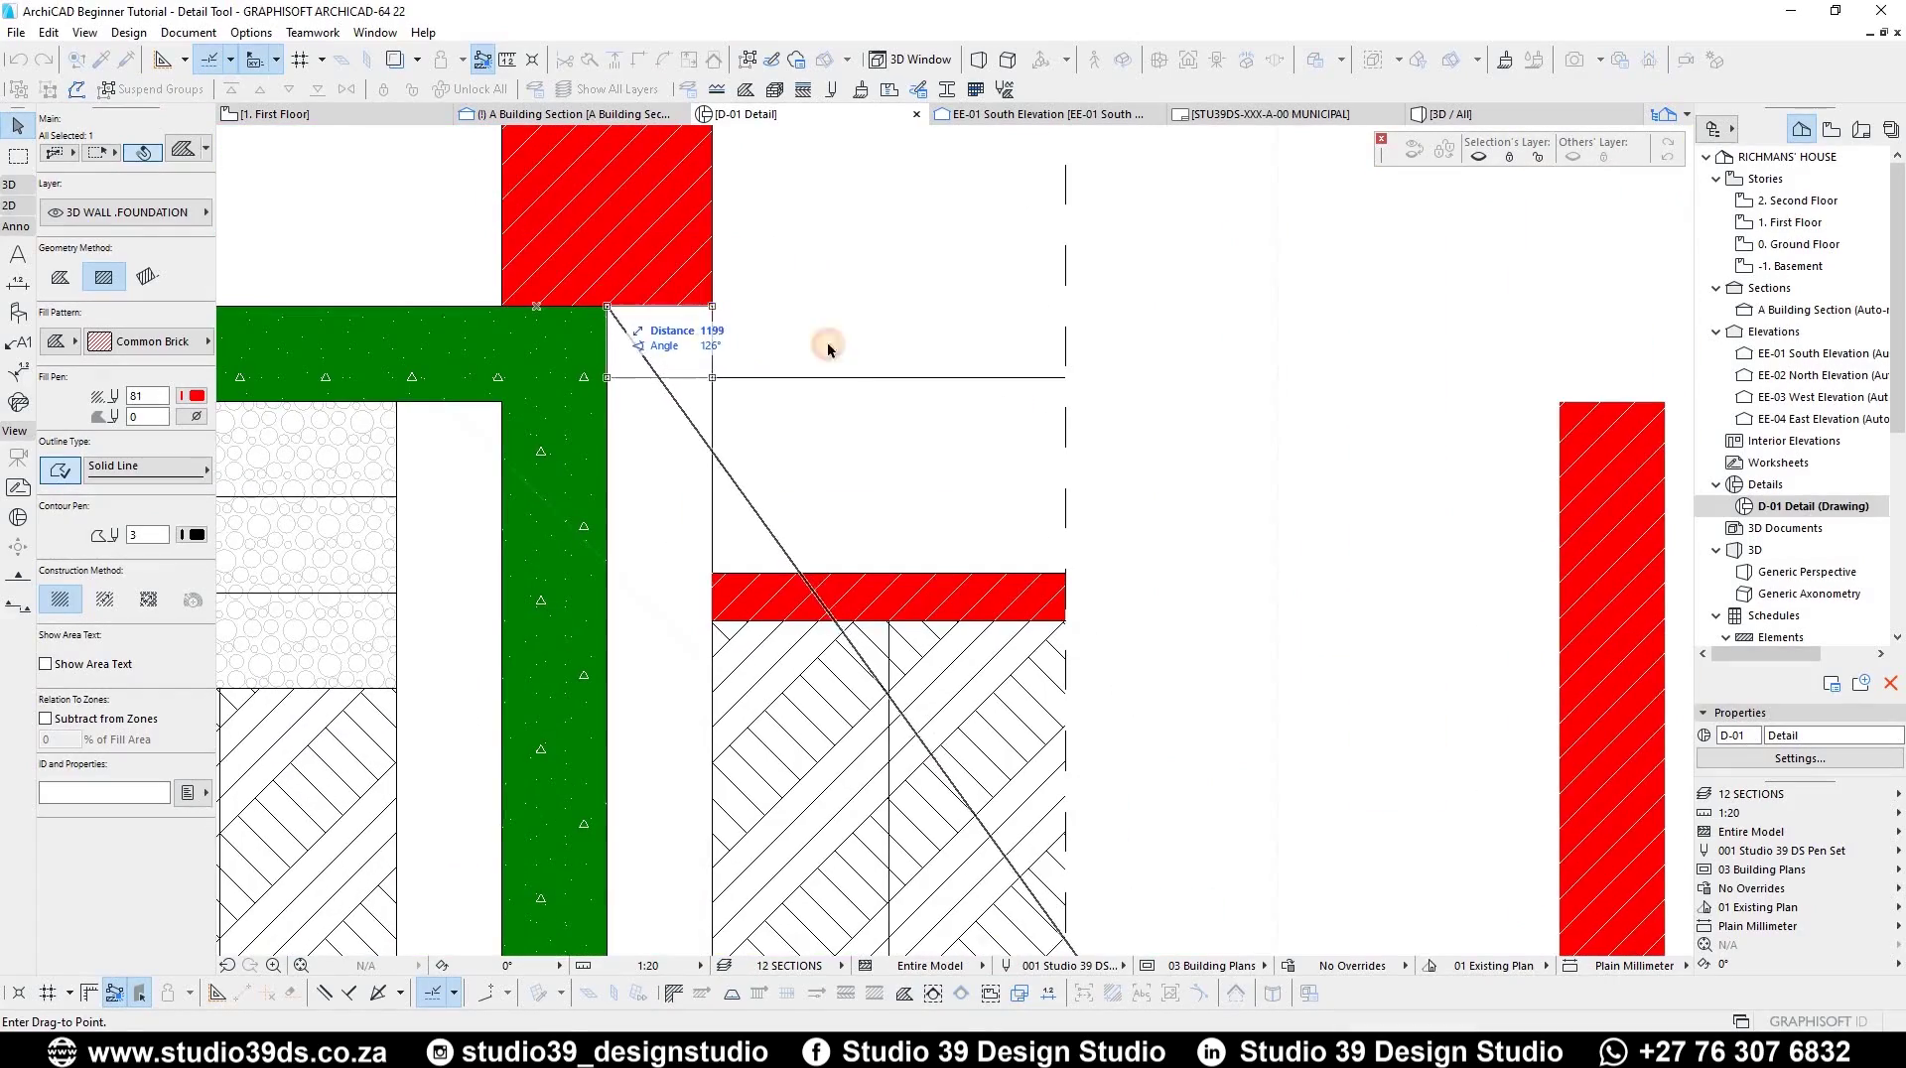
scroll(867, 349, down, 2)
scroll(861, 369, up, 1)
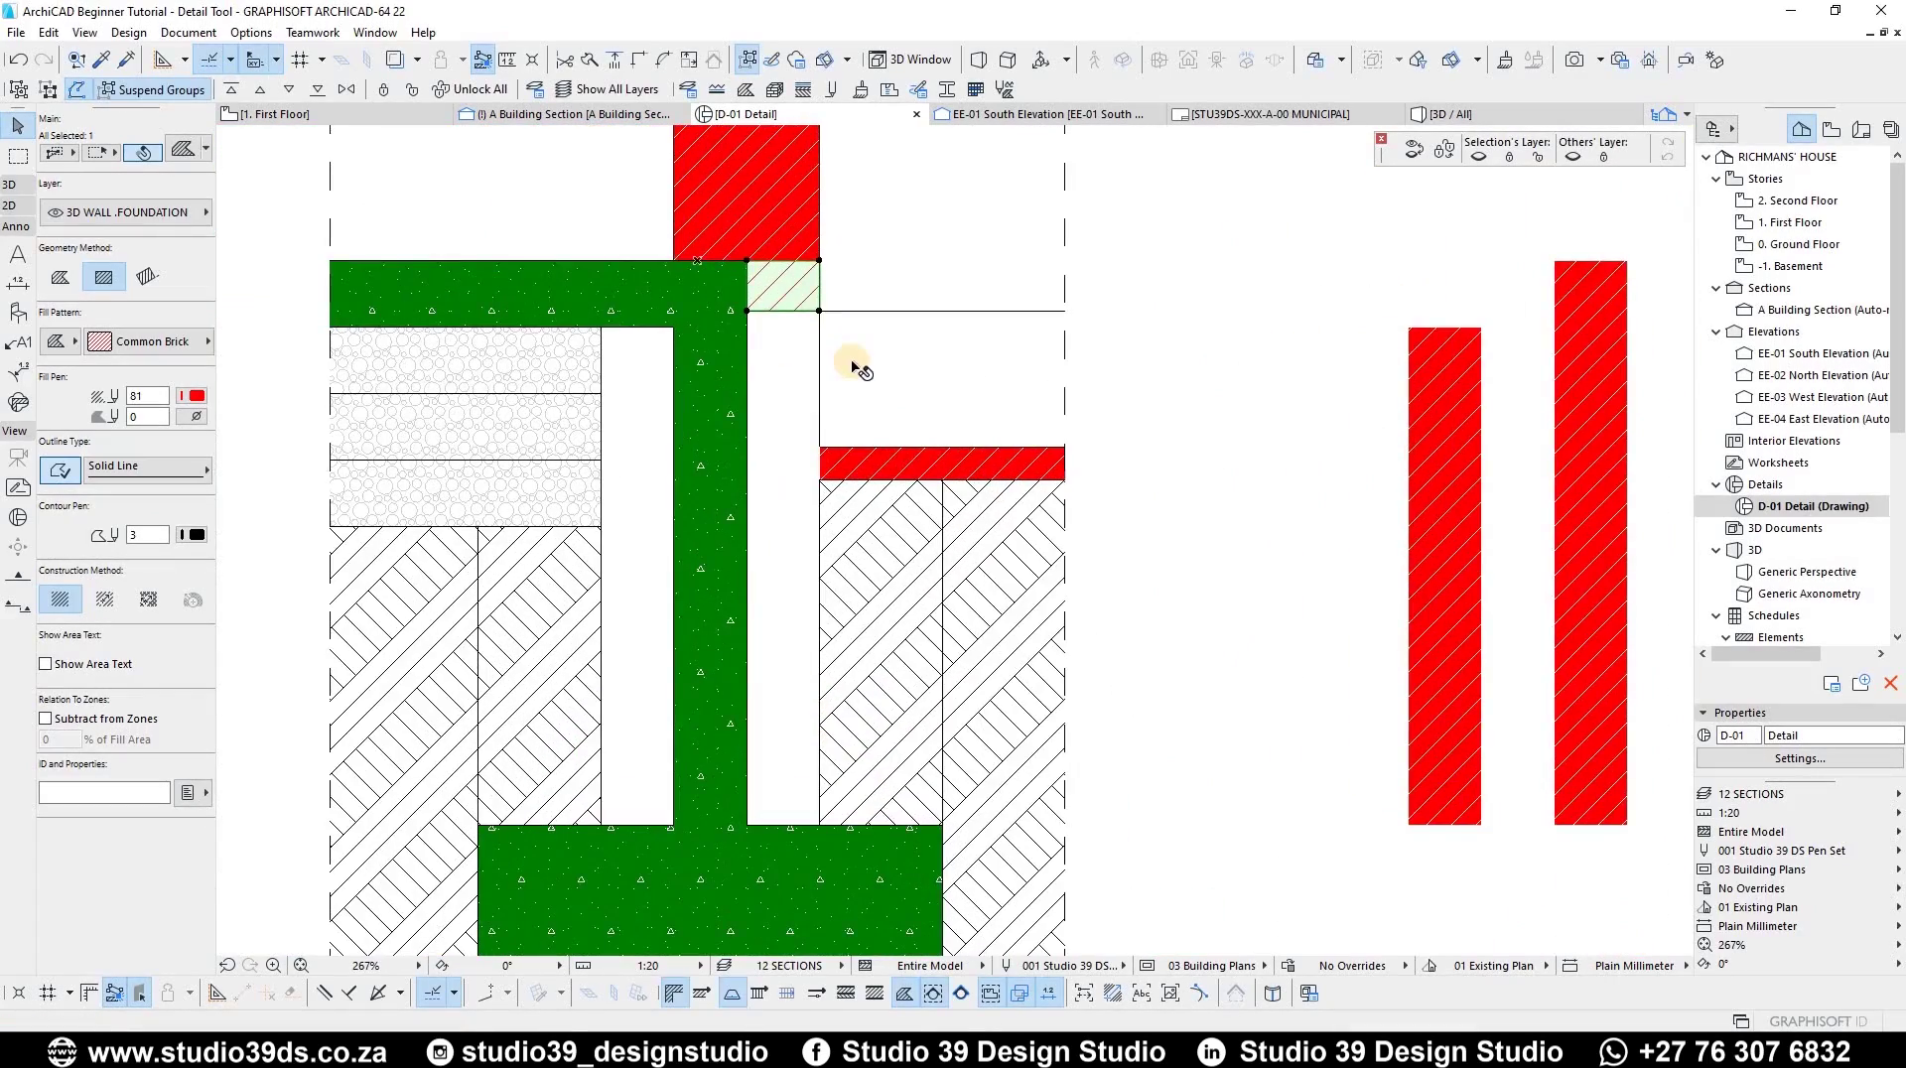
- Multiply the brick down the outer face of the stem to the footing with the Spread method, leaving mortar gaps between the courses
key(ctrl+u)
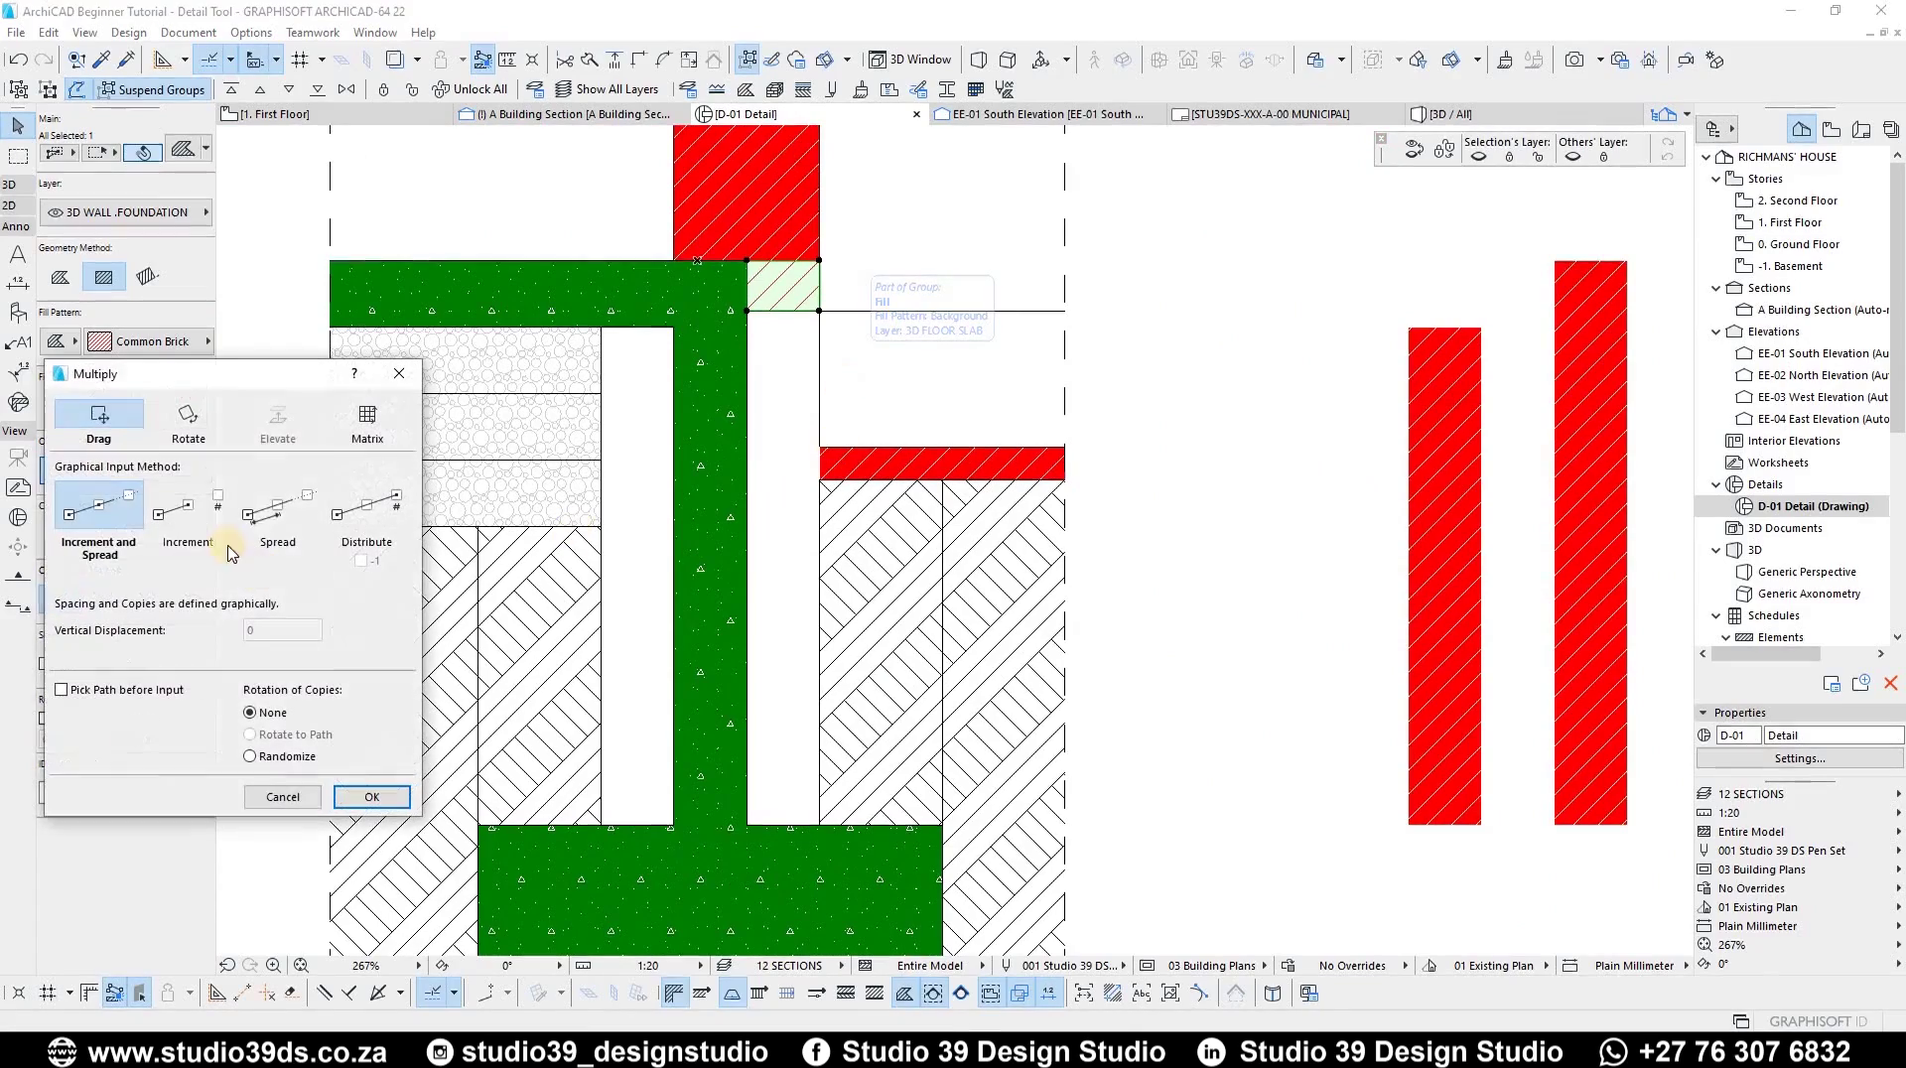
click(311, 523)
text(80)
key(Return)
click(819, 311)
click(819, 822)
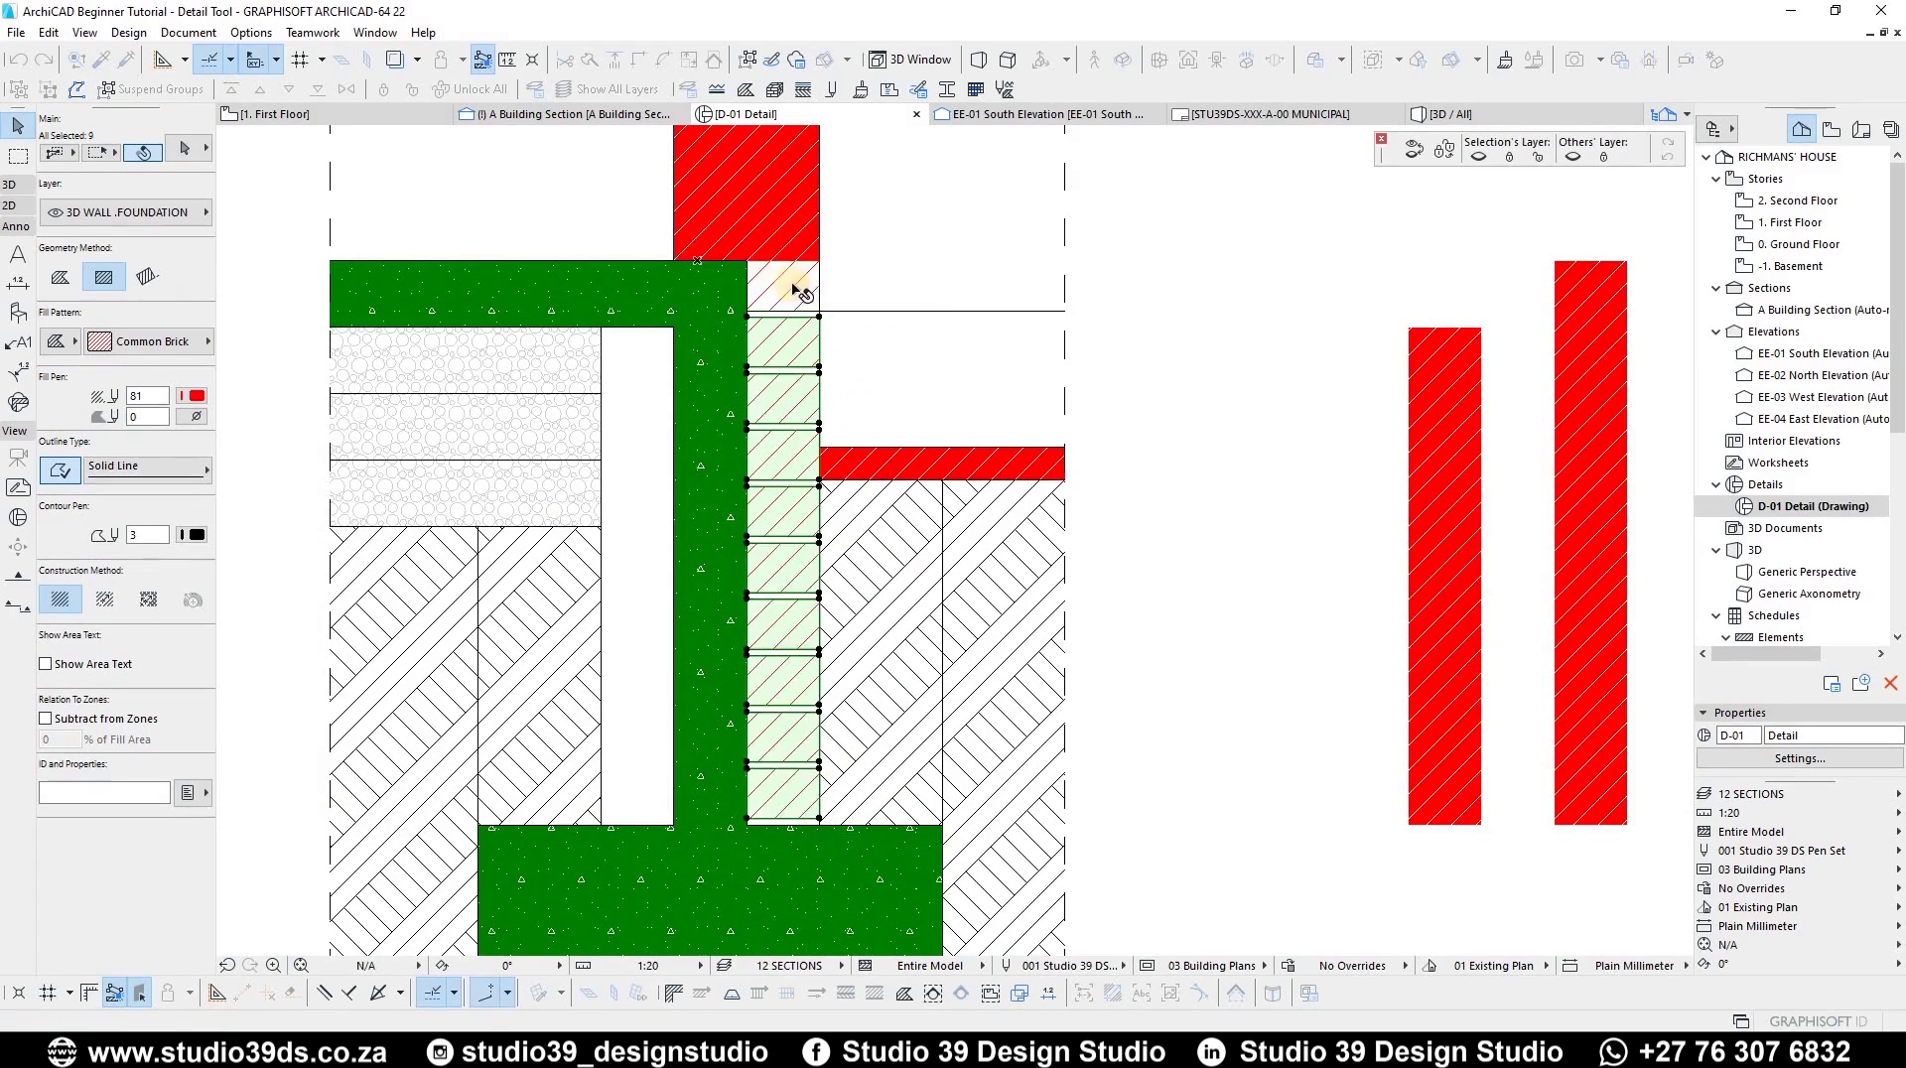
- Copy the full outer brick column, including the original top brick, into the empty gap on the inner side of the concrete stem
shift+click(781, 291)
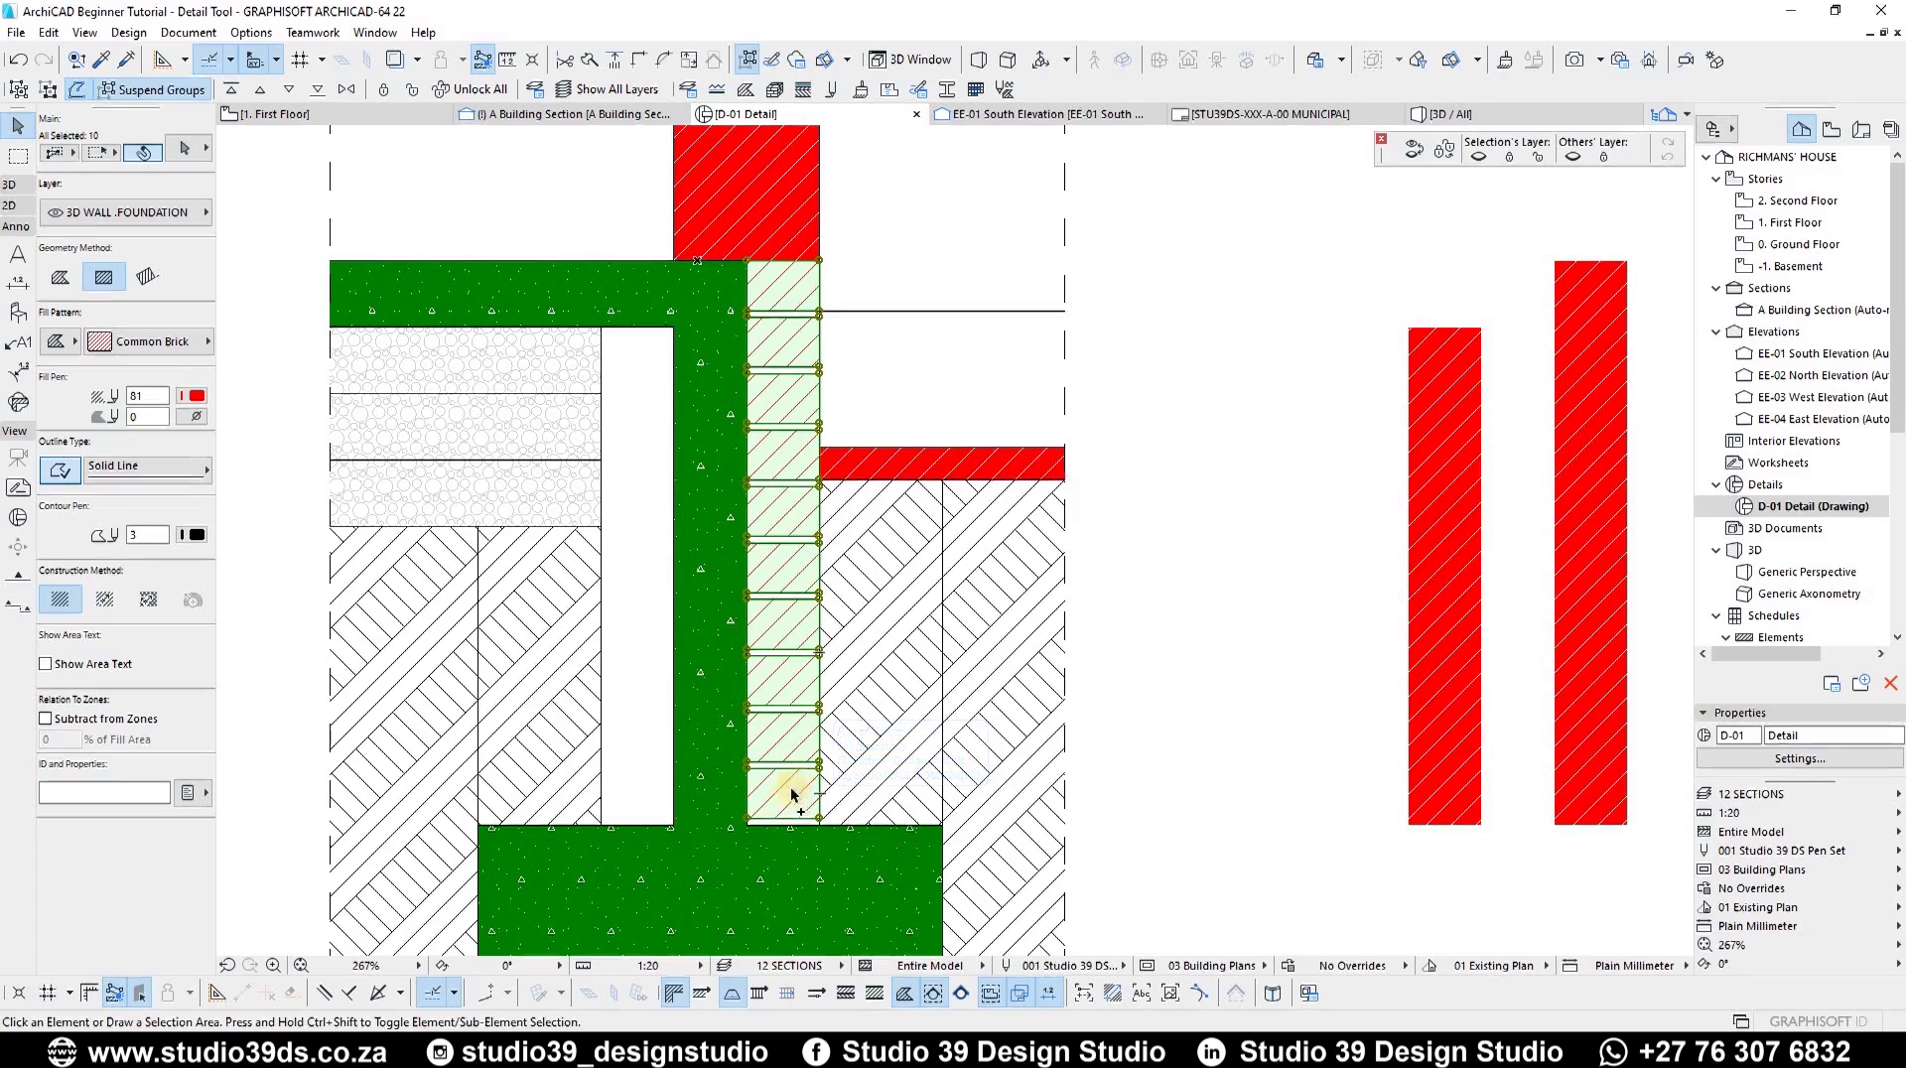
key(ctrl+alt+d)
click(751, 822)
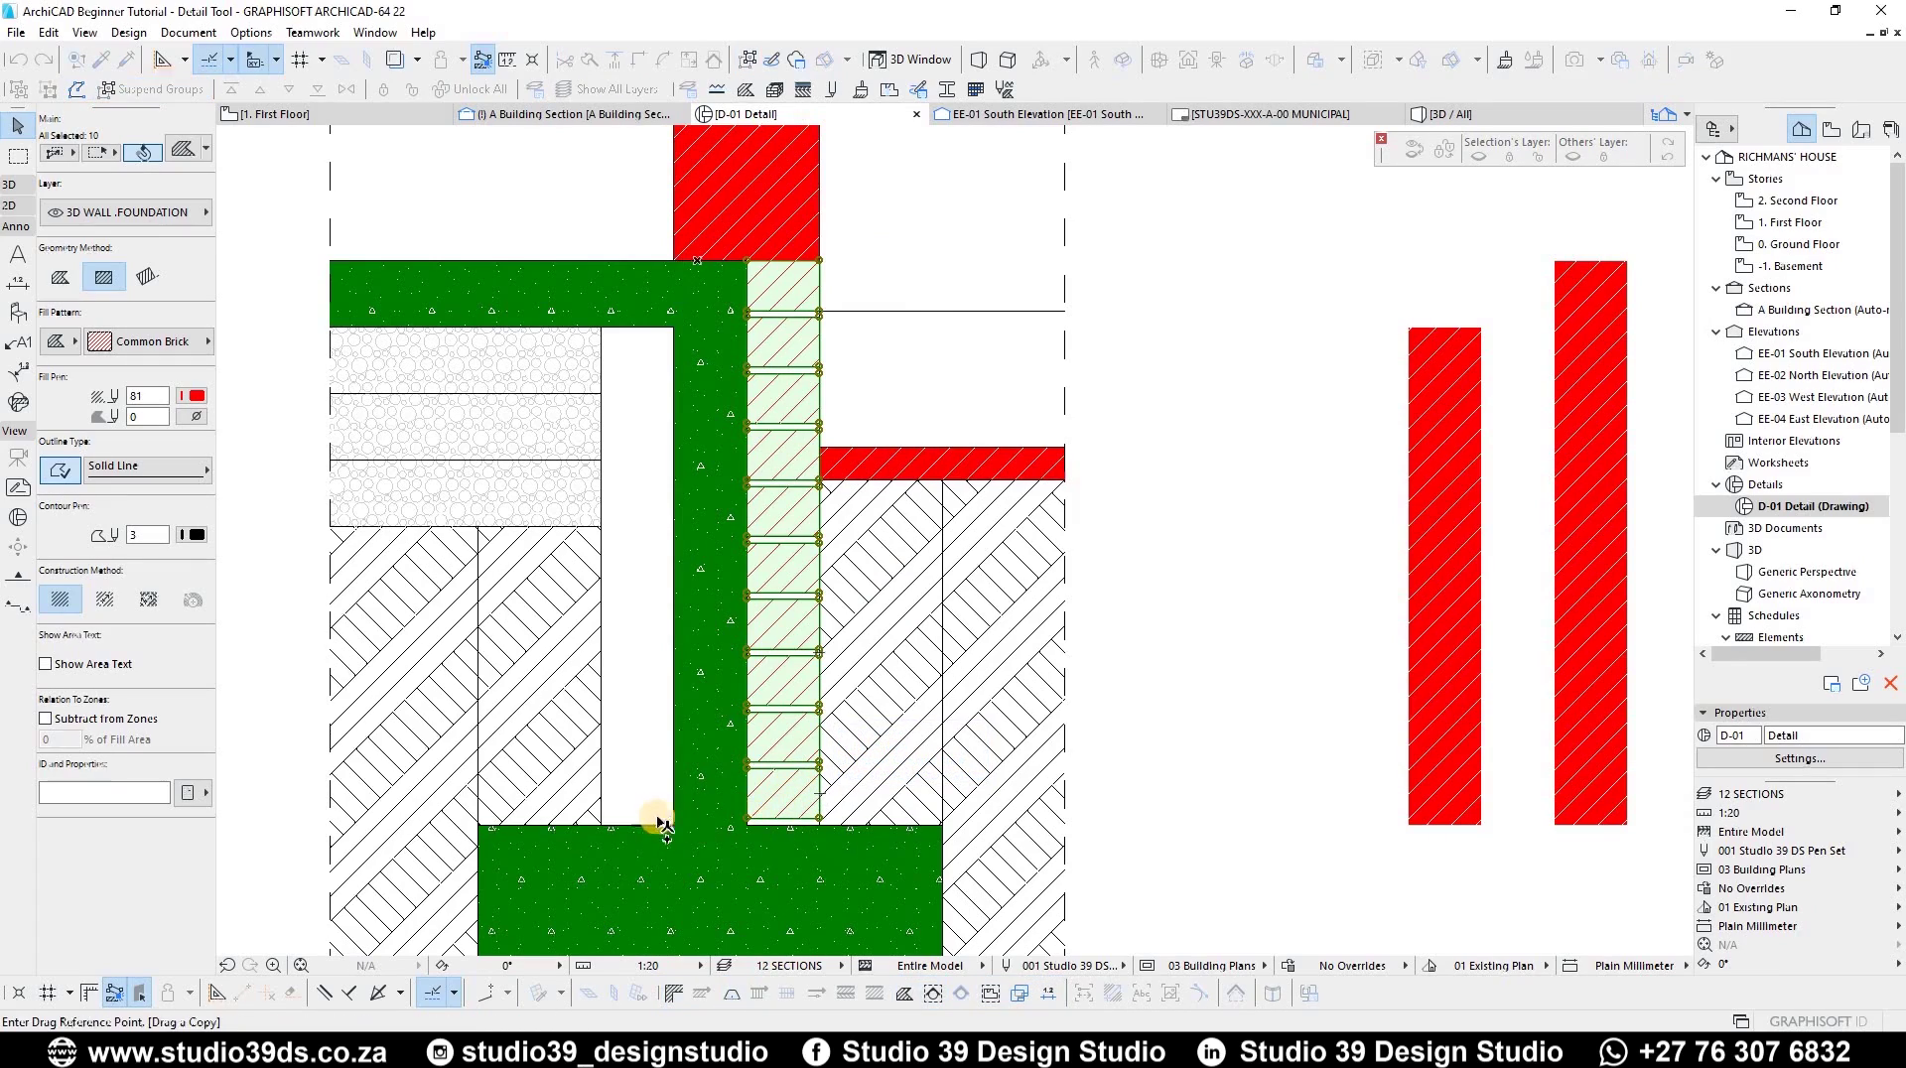
click(749, 814)
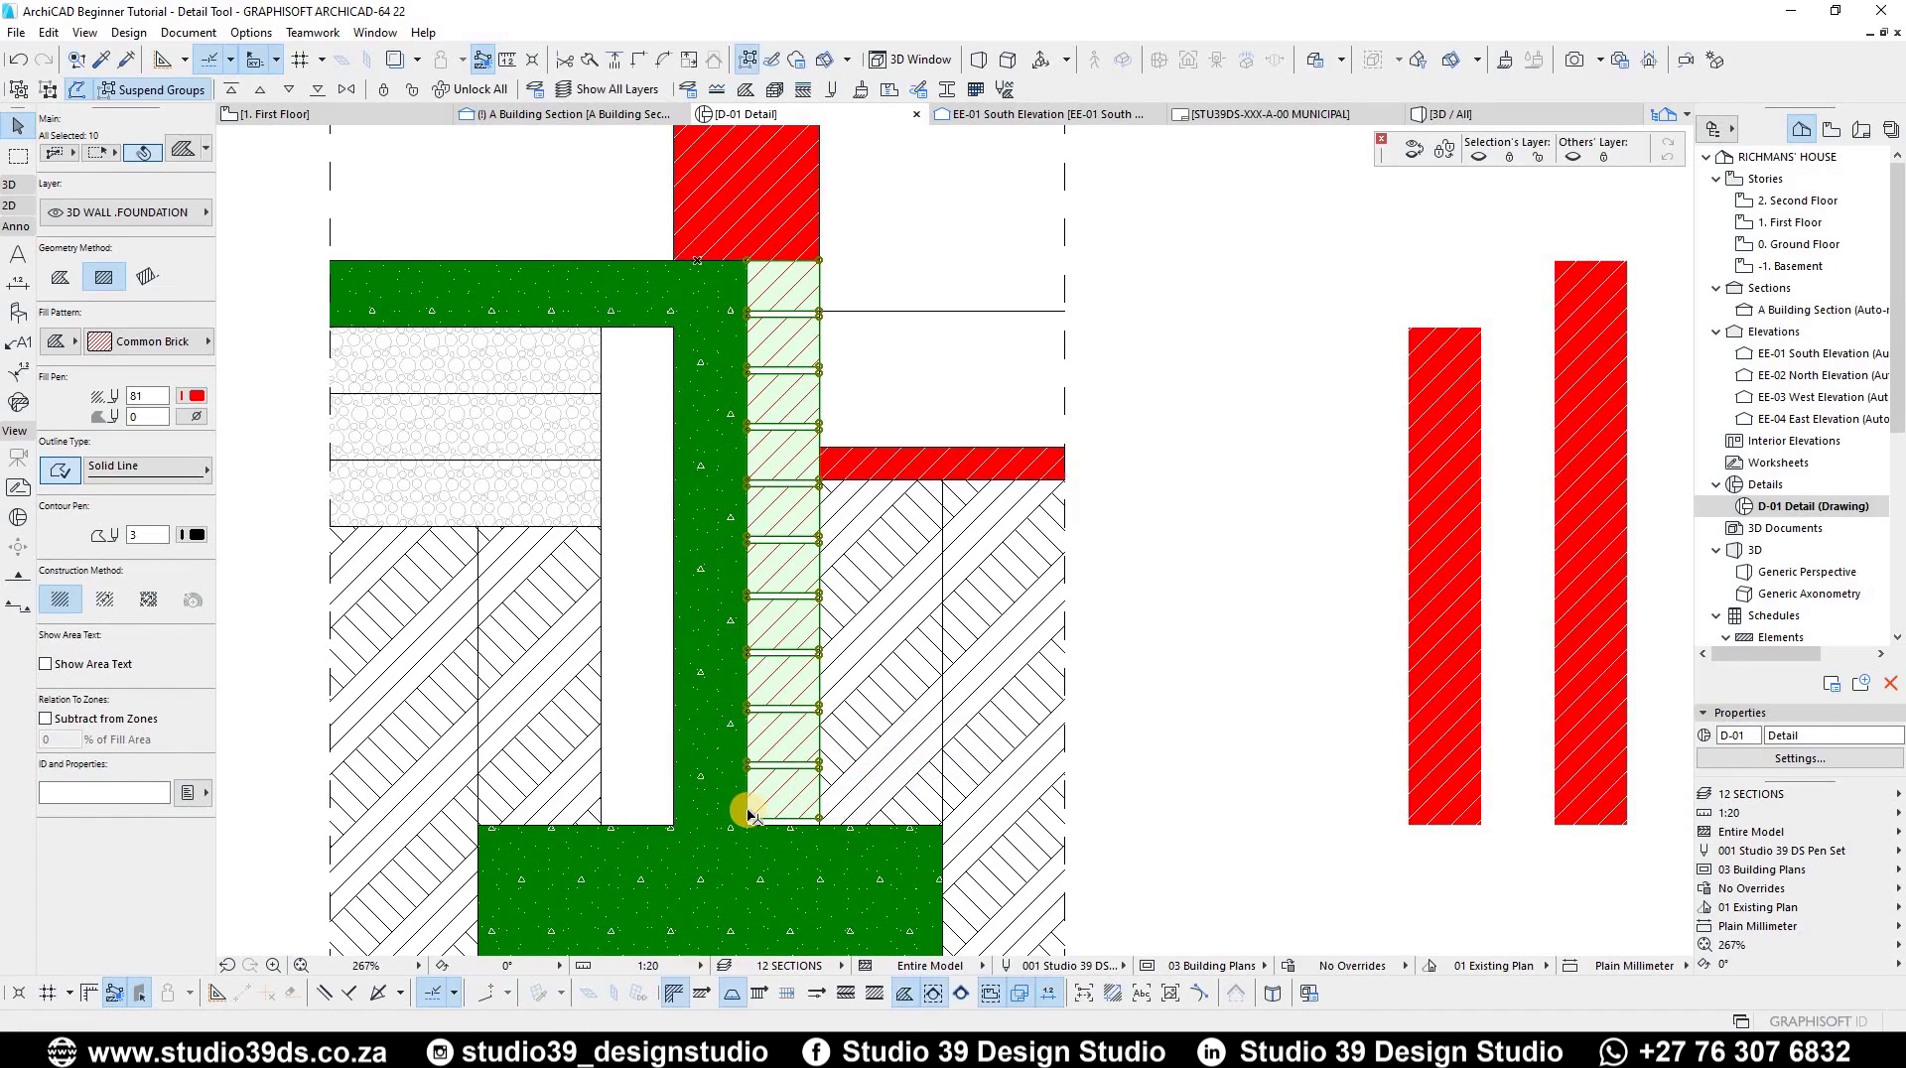
key(ctrl+alt+d)
click(748, 816)
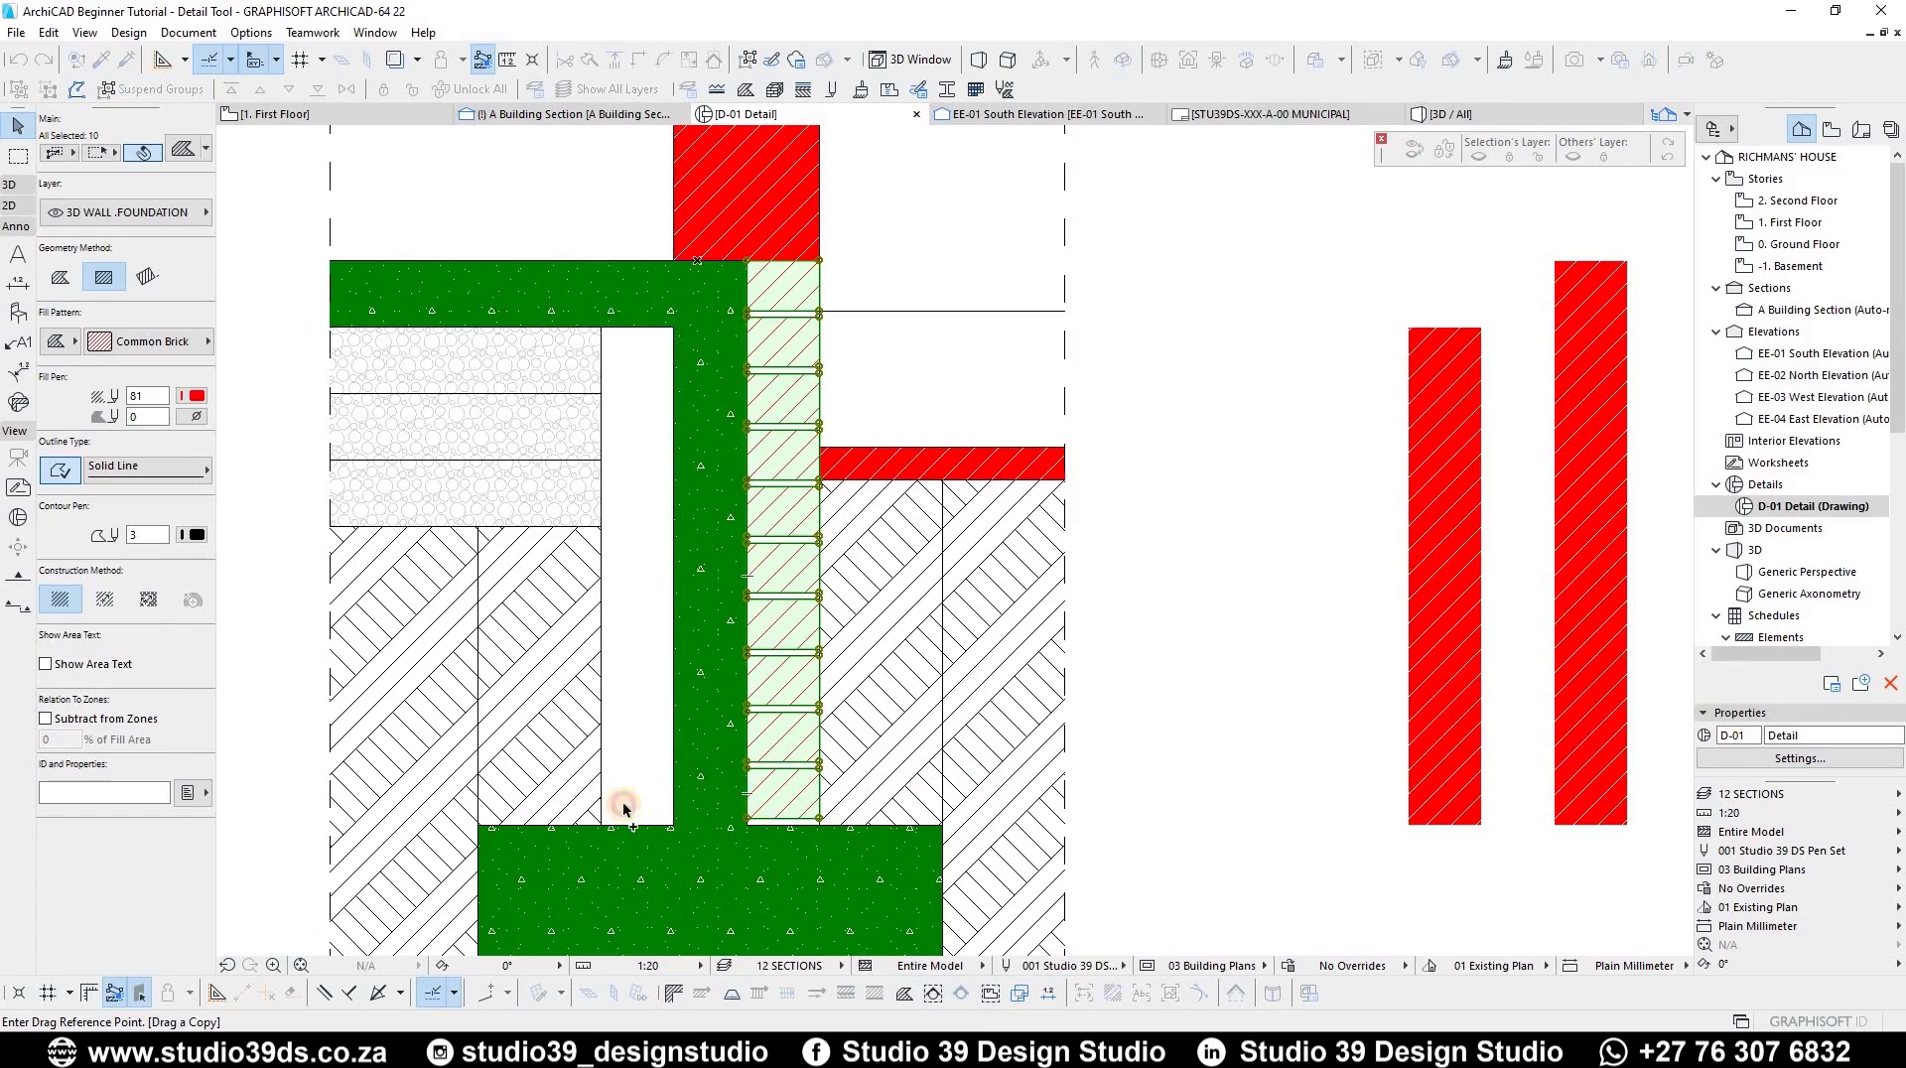
click(602, 816)
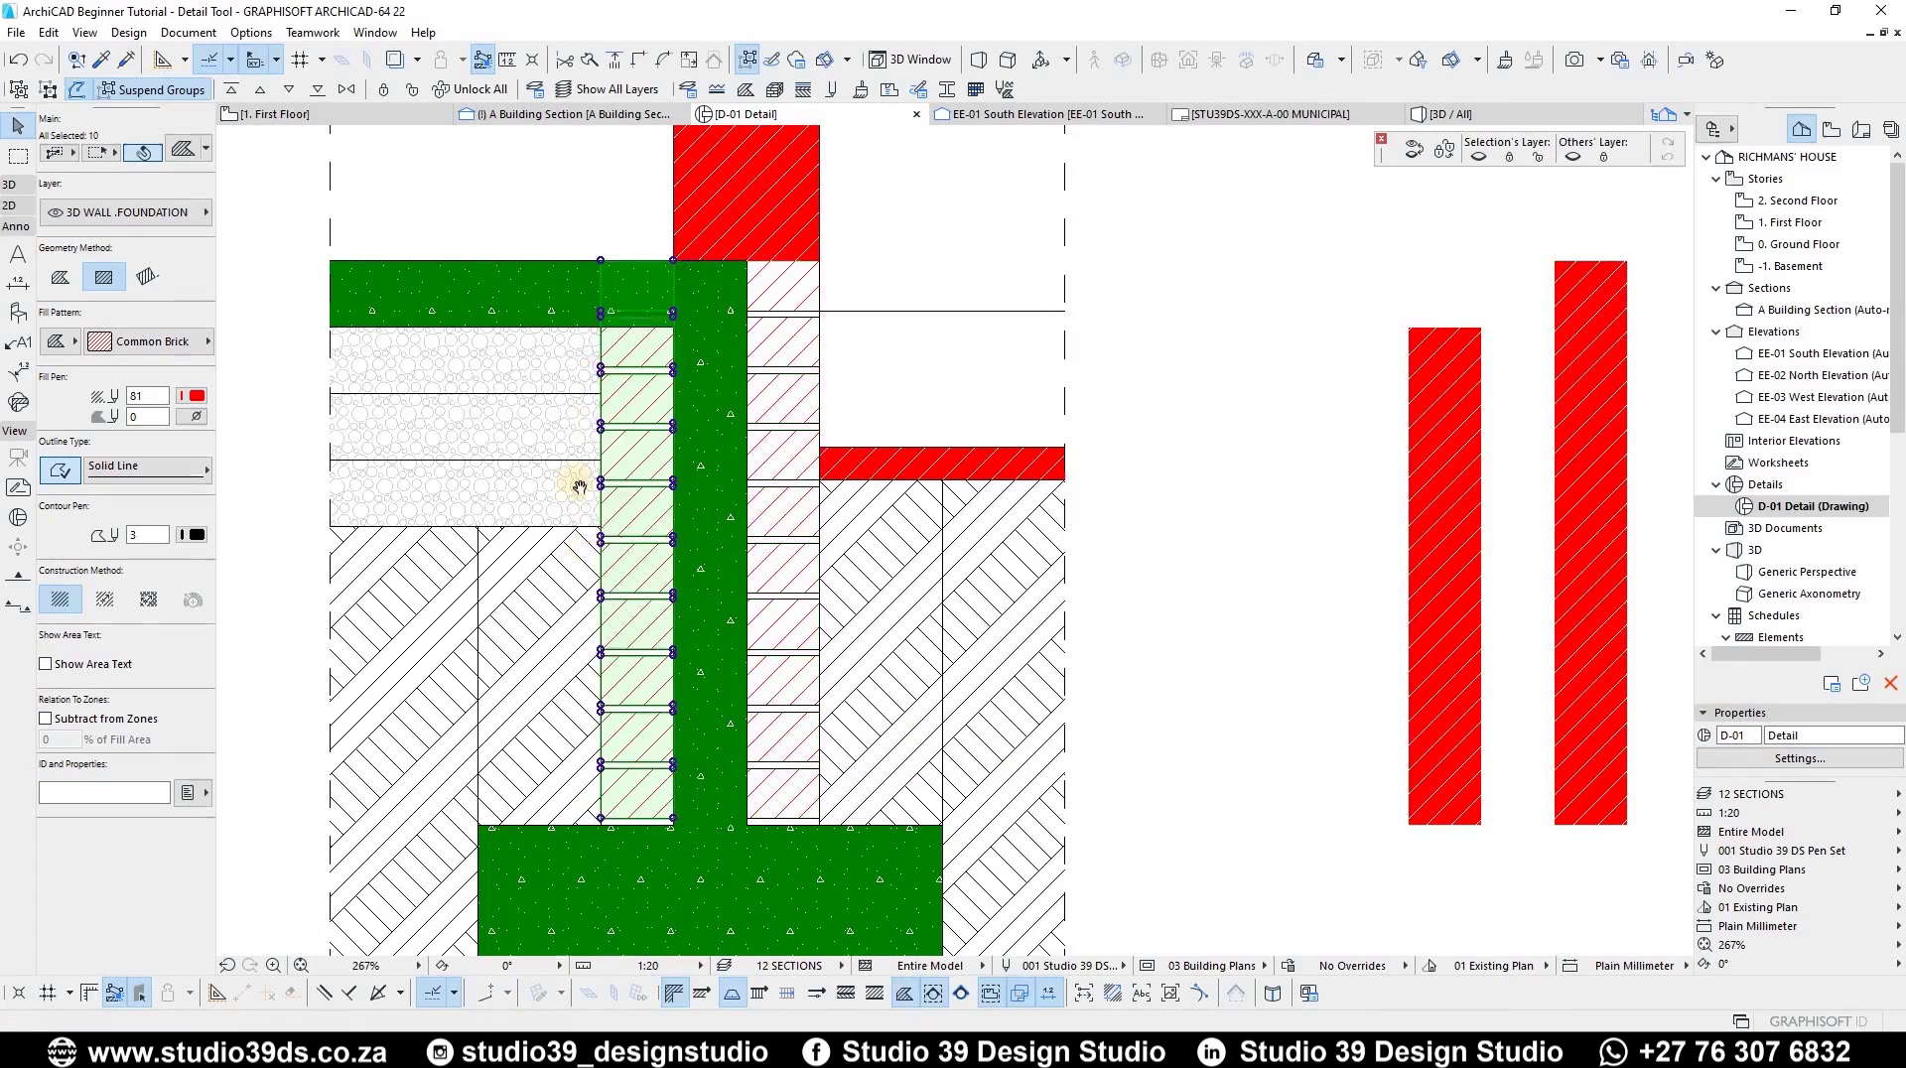
- Split the inner brick column along the underside of the floor slab and delete the pieces overlapping the slab
scroll(675, 556, up, 2)
scroll(681, 569, up, 8)
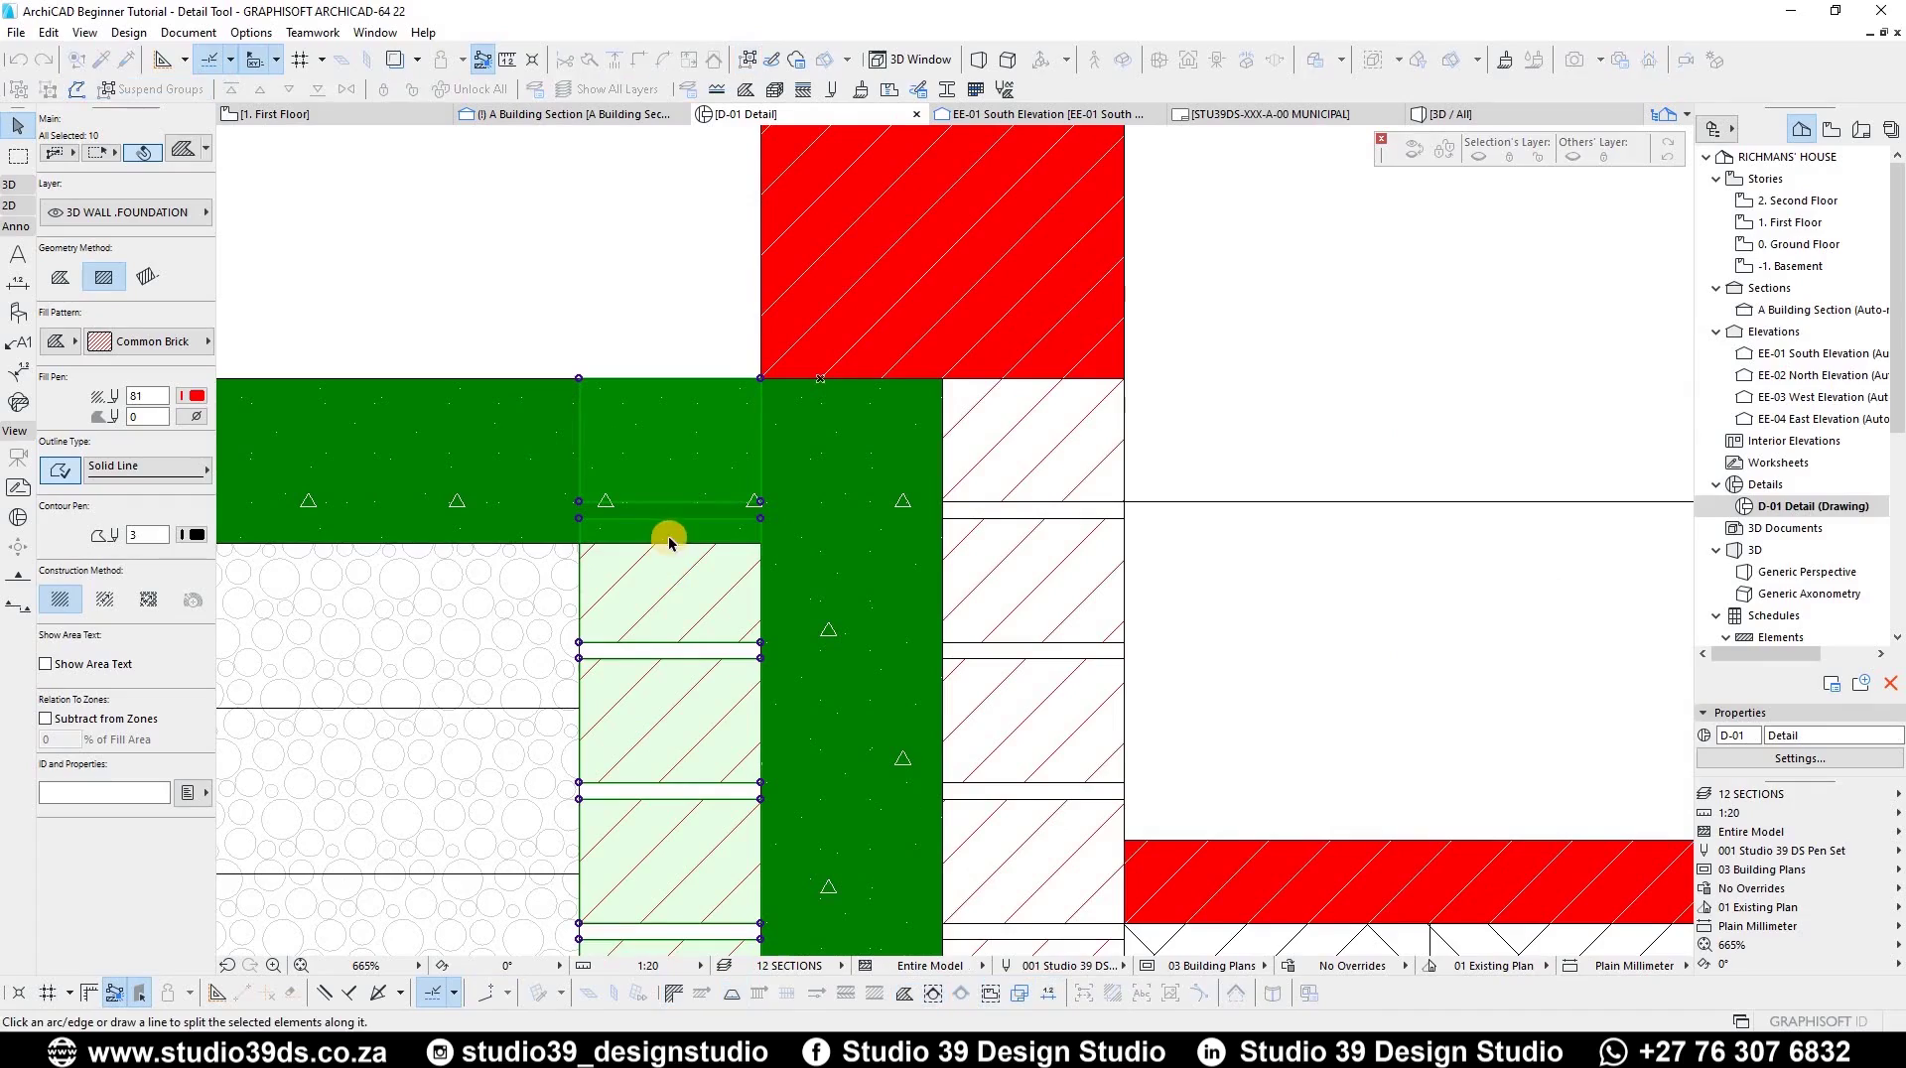
click(707, 530)
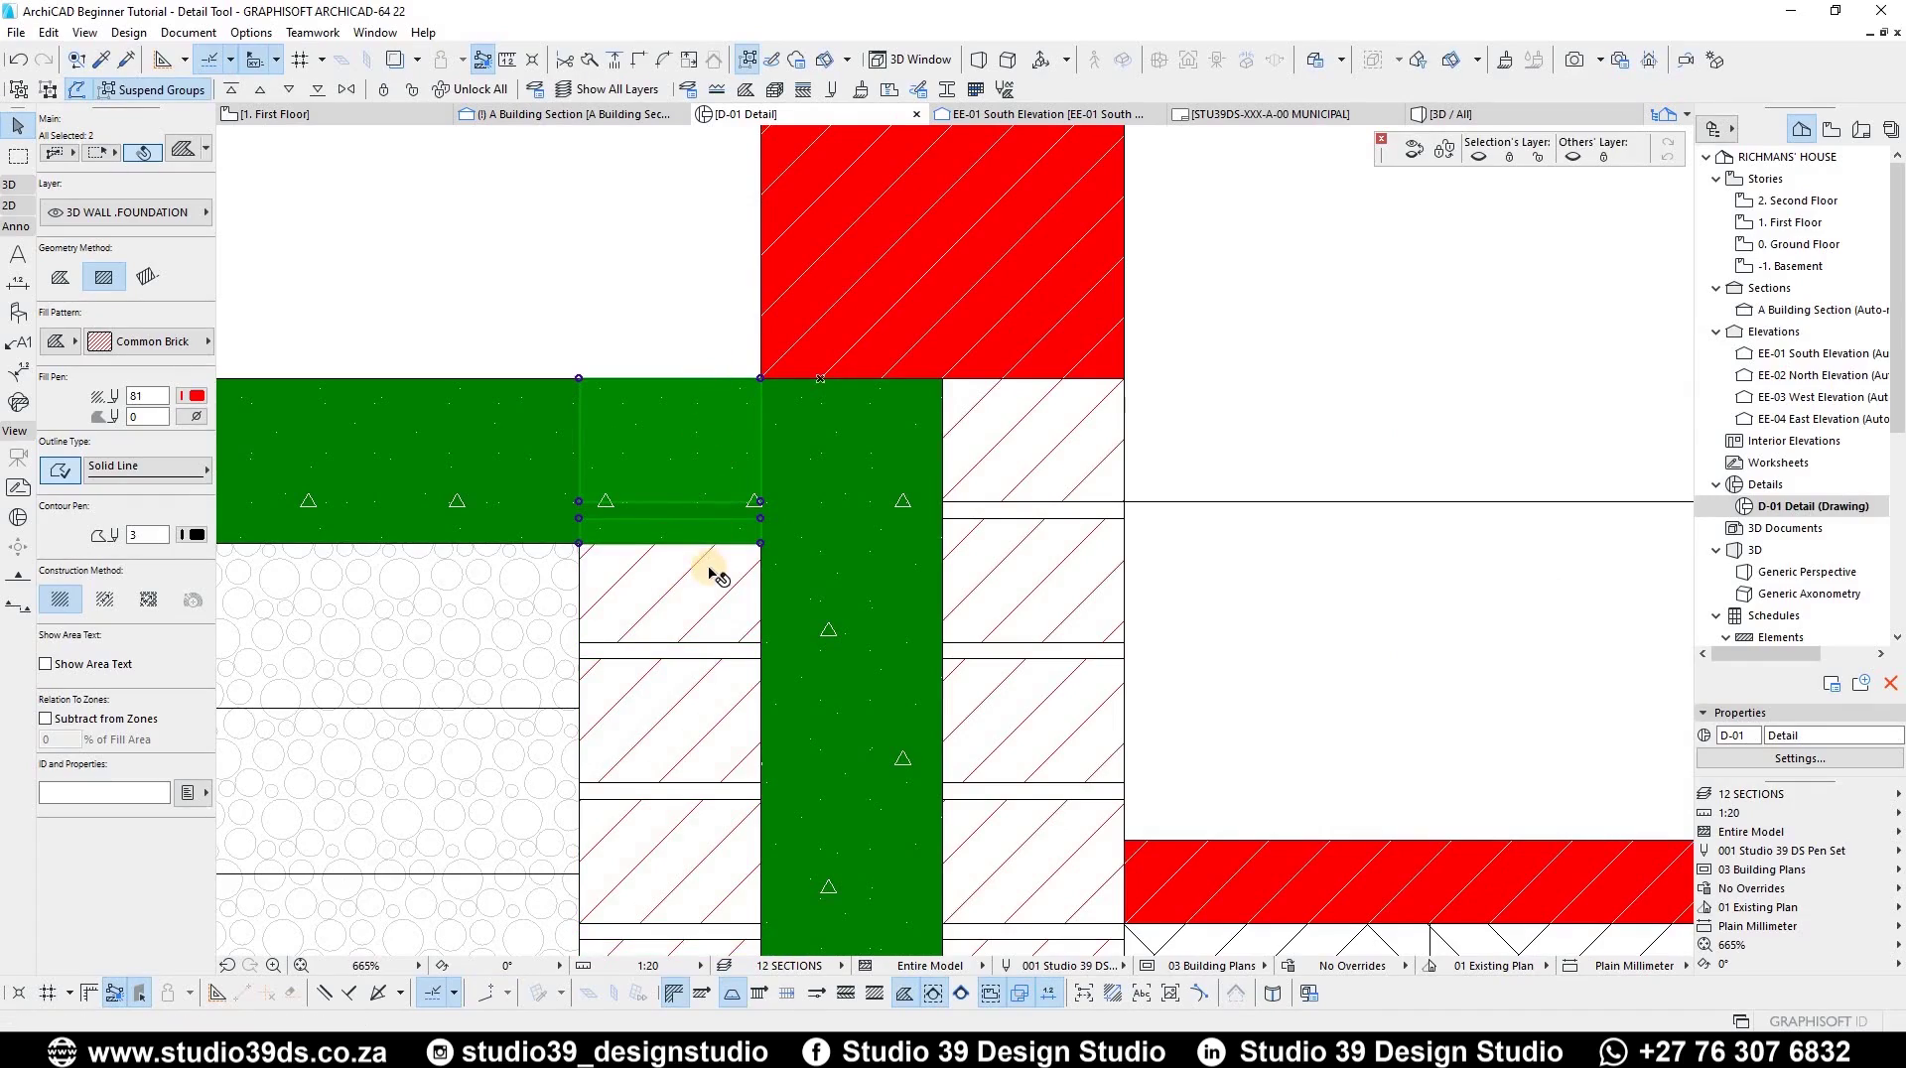
key(Escape)
scroll(659, 524, down, 12)
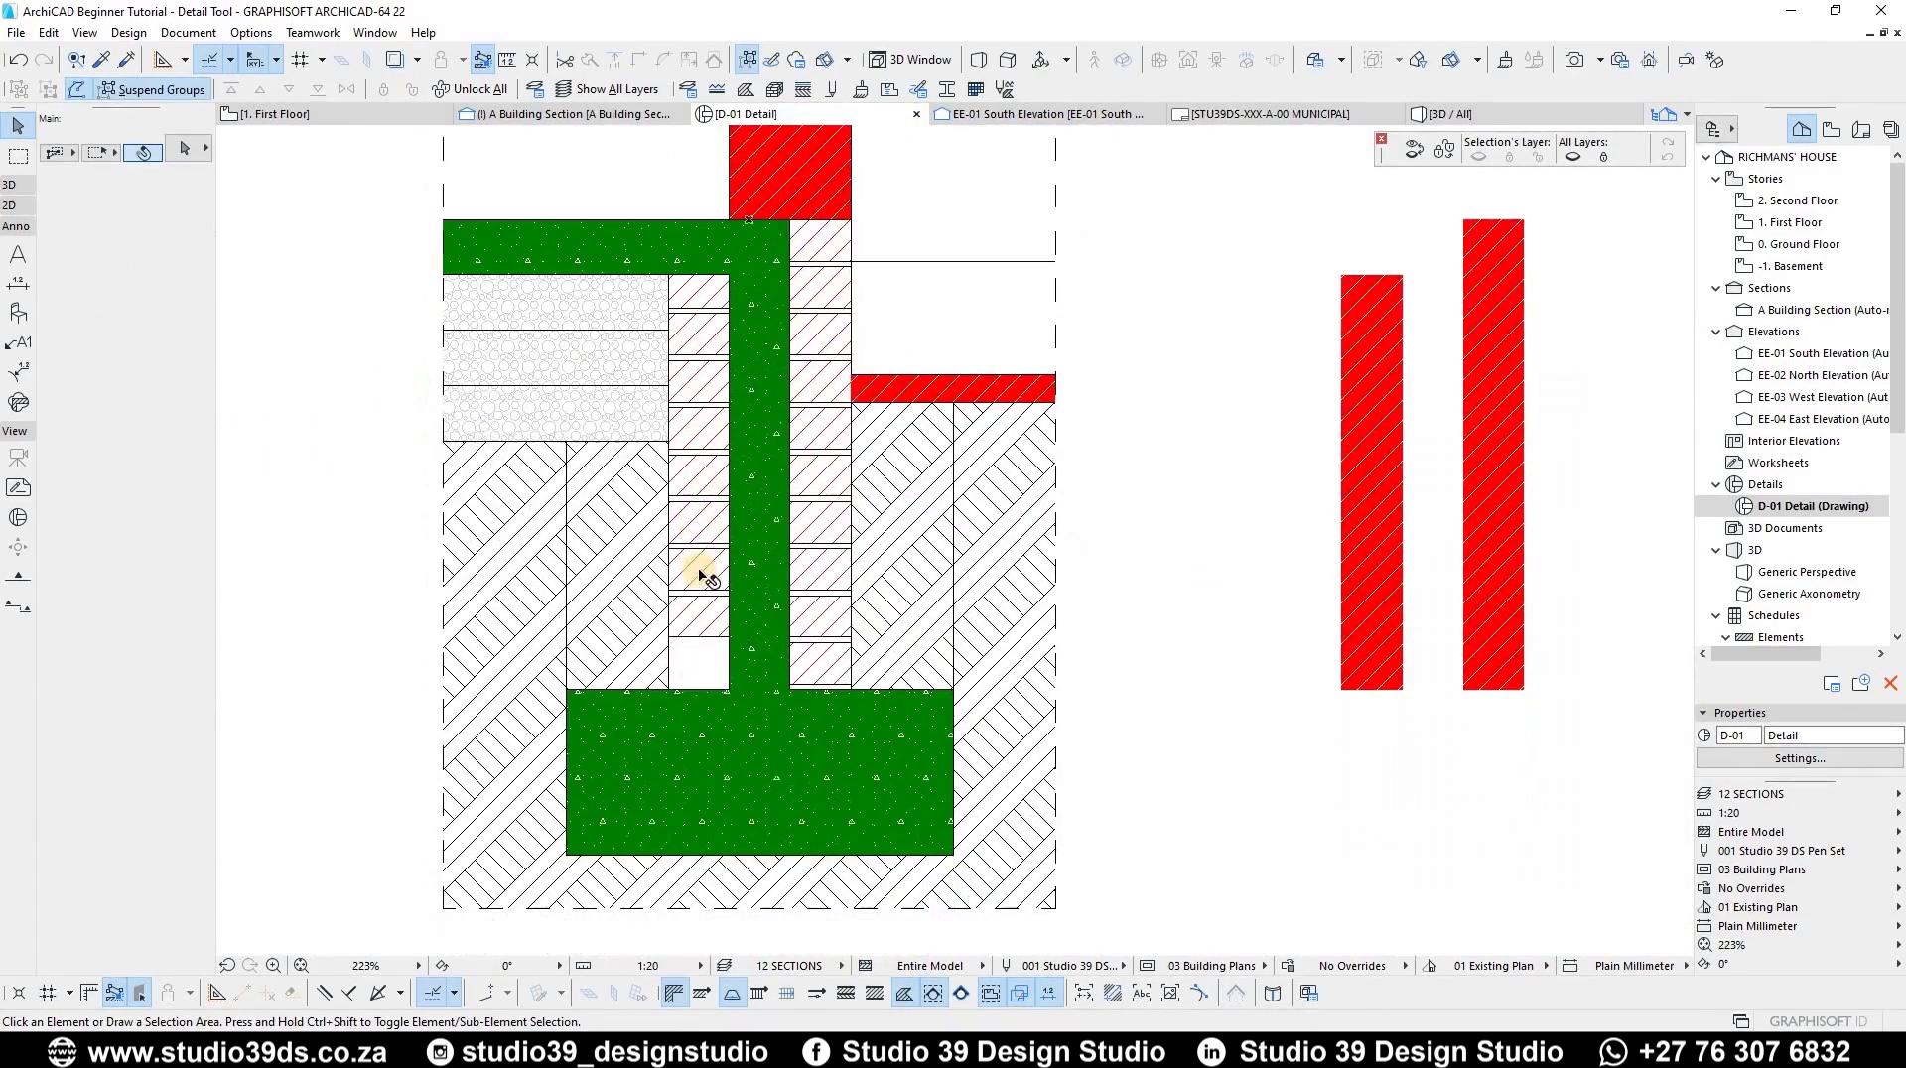
- Offset the stem-side edges of all bricks in the inner column inward, leaving a narrow mortar gap beside the concrete stem
click(711, 655)
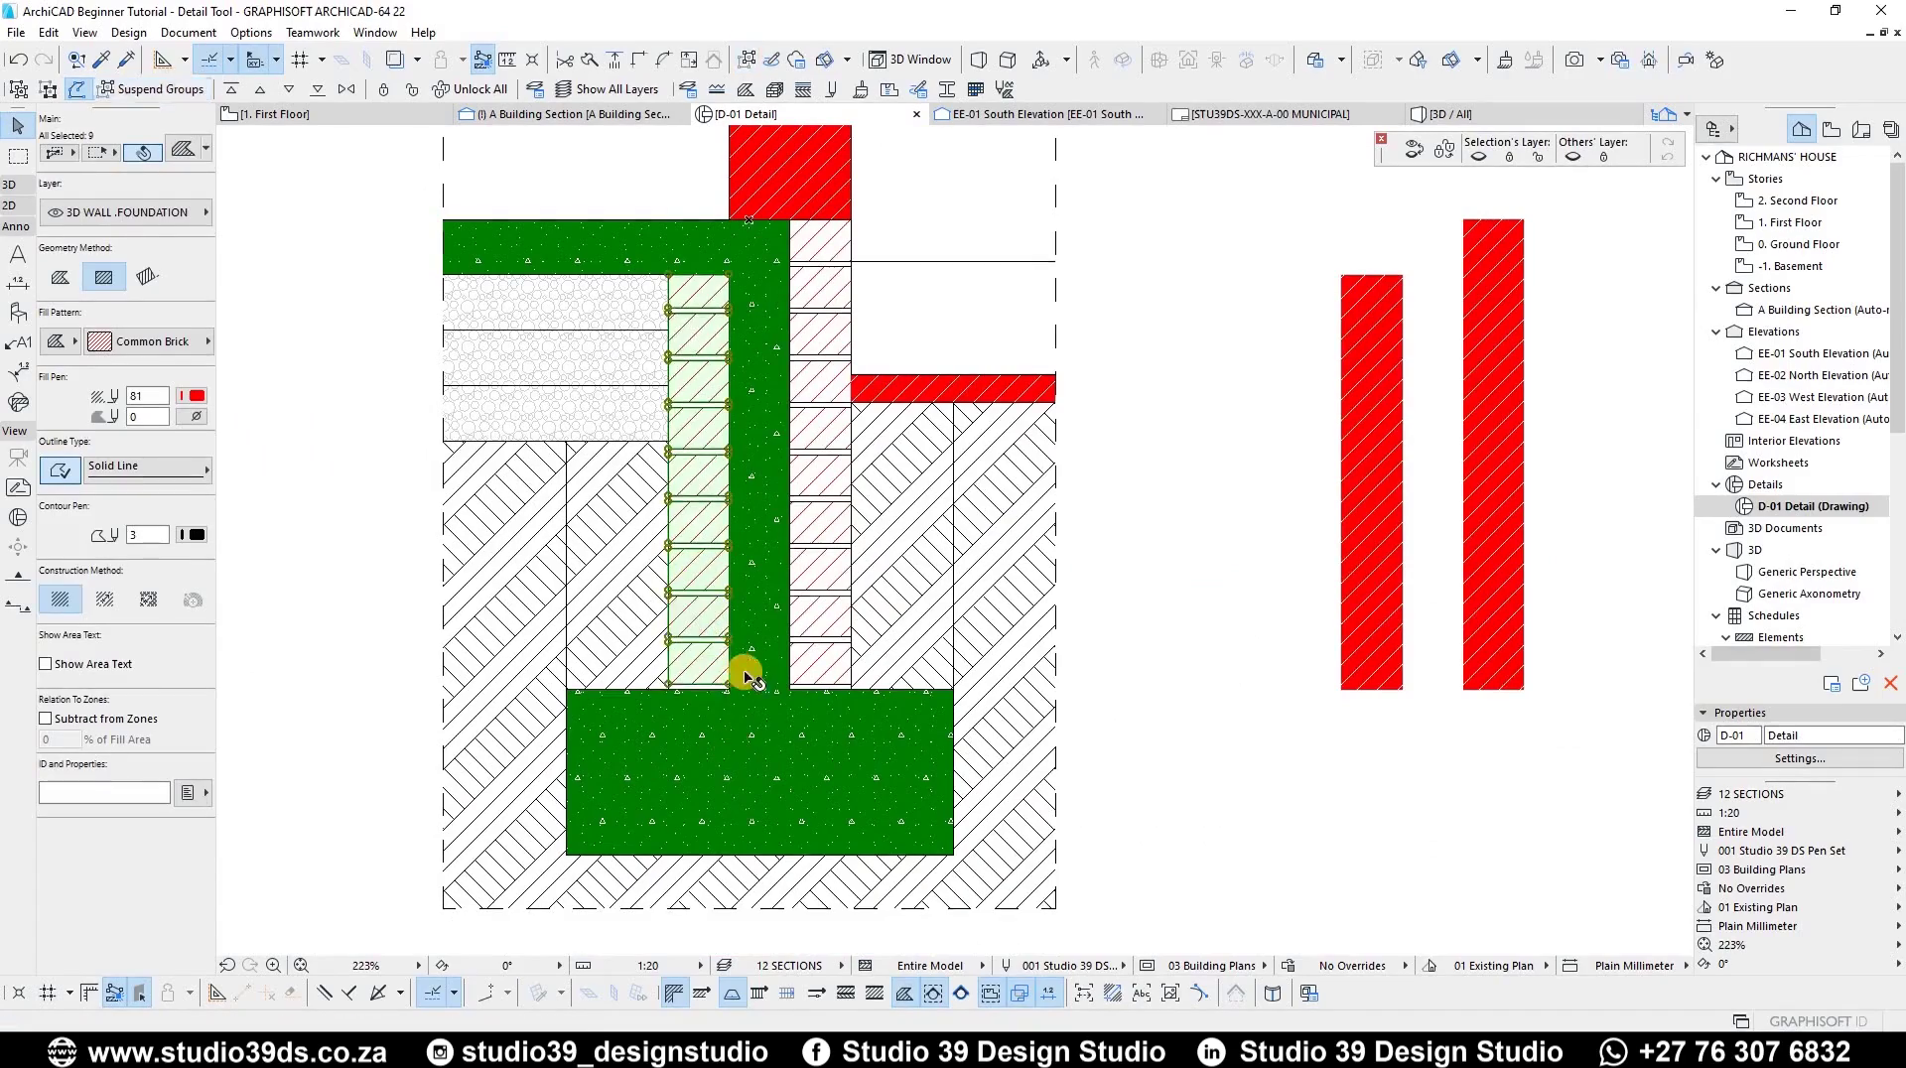
scroll(735, 668, up, 5)
middle_drag(867, 585, 816, 722)
scroll(816, 722, down, 4)
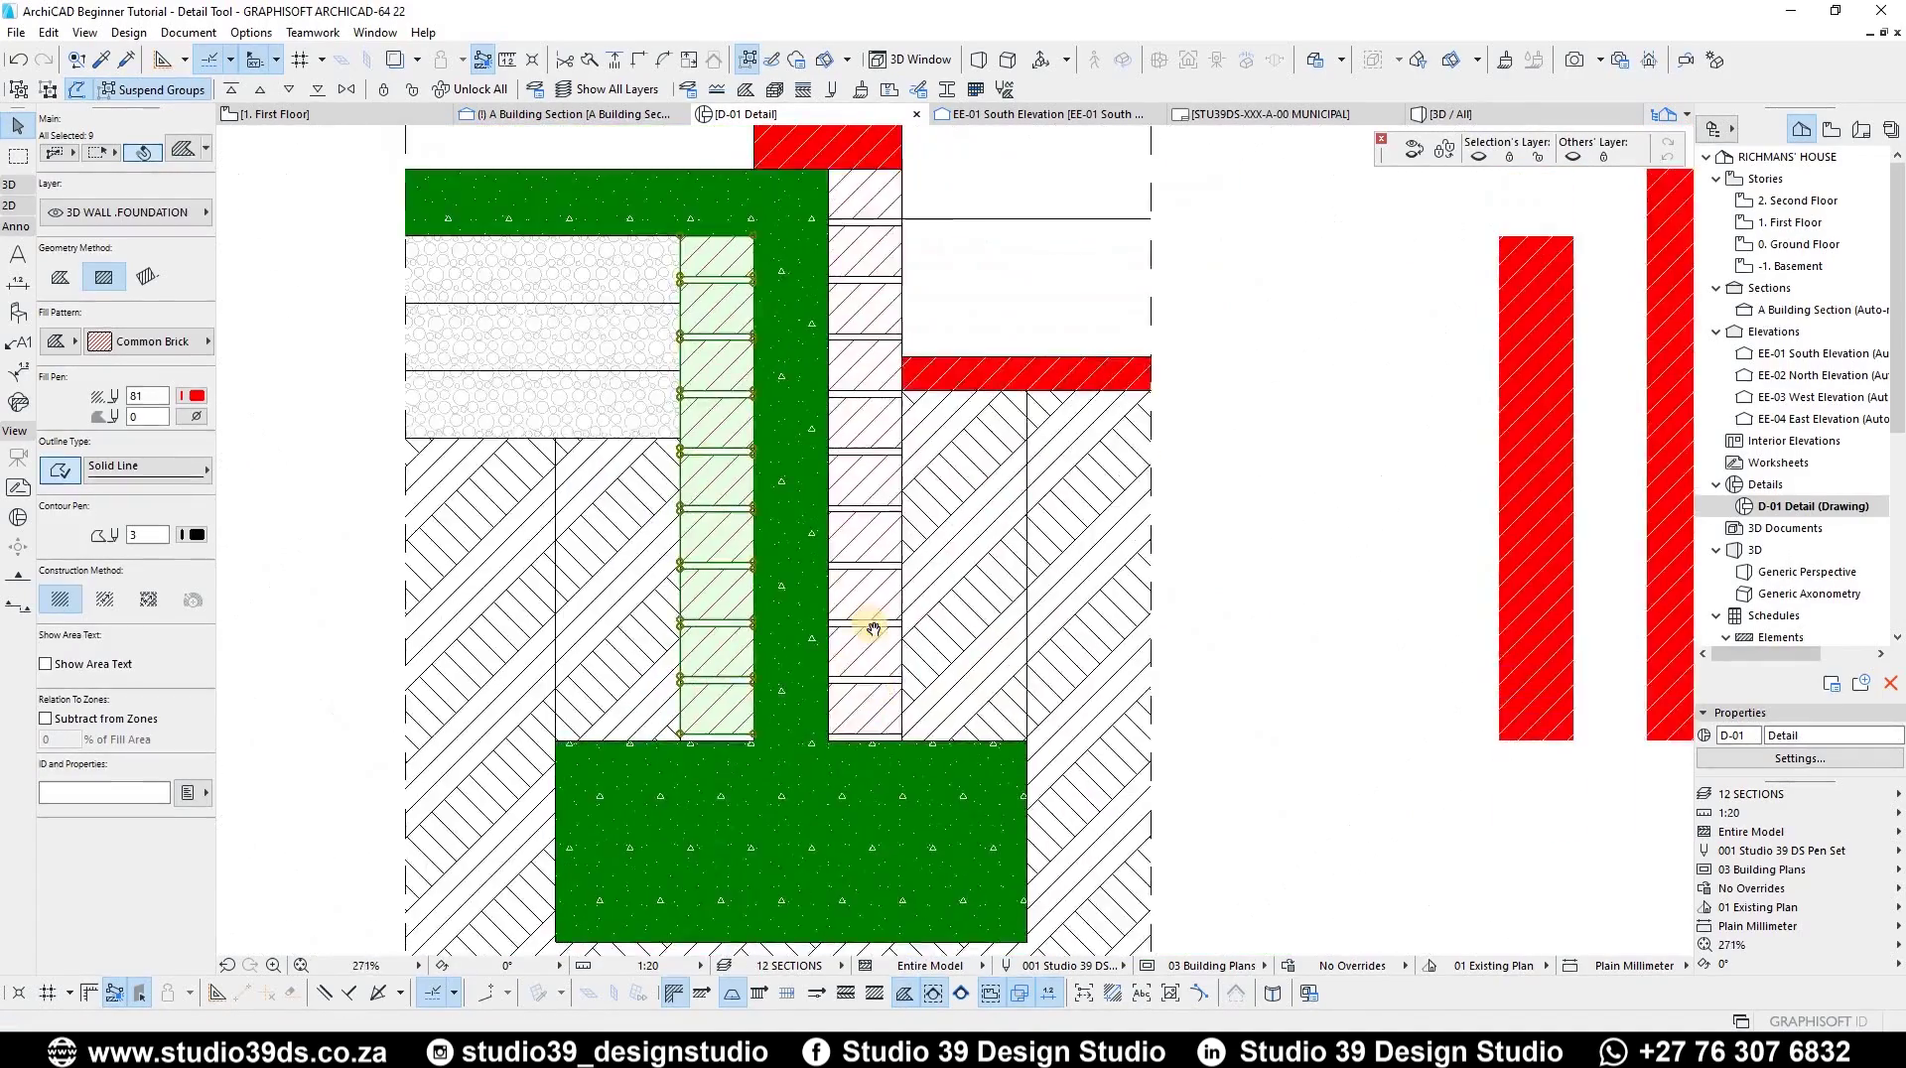
middle_drag(873, 629, 884, 712)
scroll(884, 711, down, 1)
scroll(779, 819, up, 6)
click(784, 747)
click(349, 164)
click(781, 744)
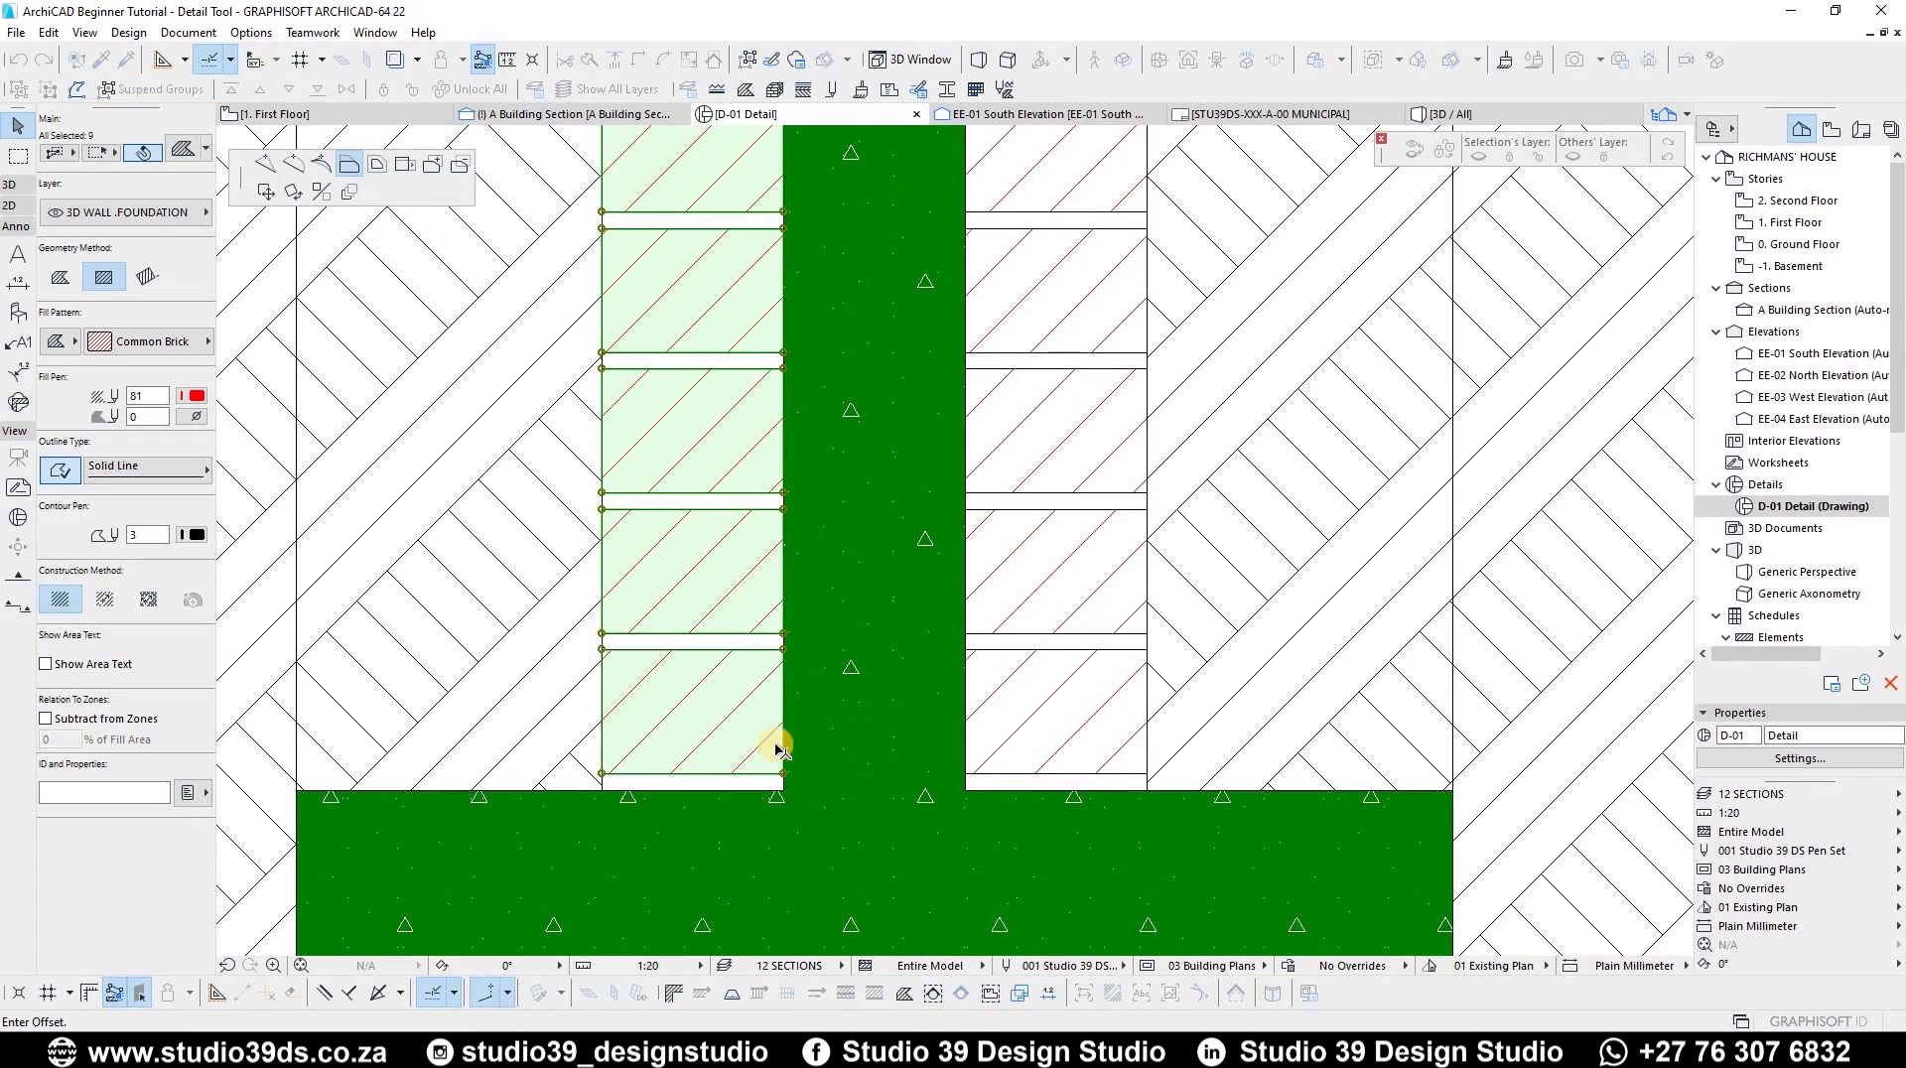
key(ctrl+/)
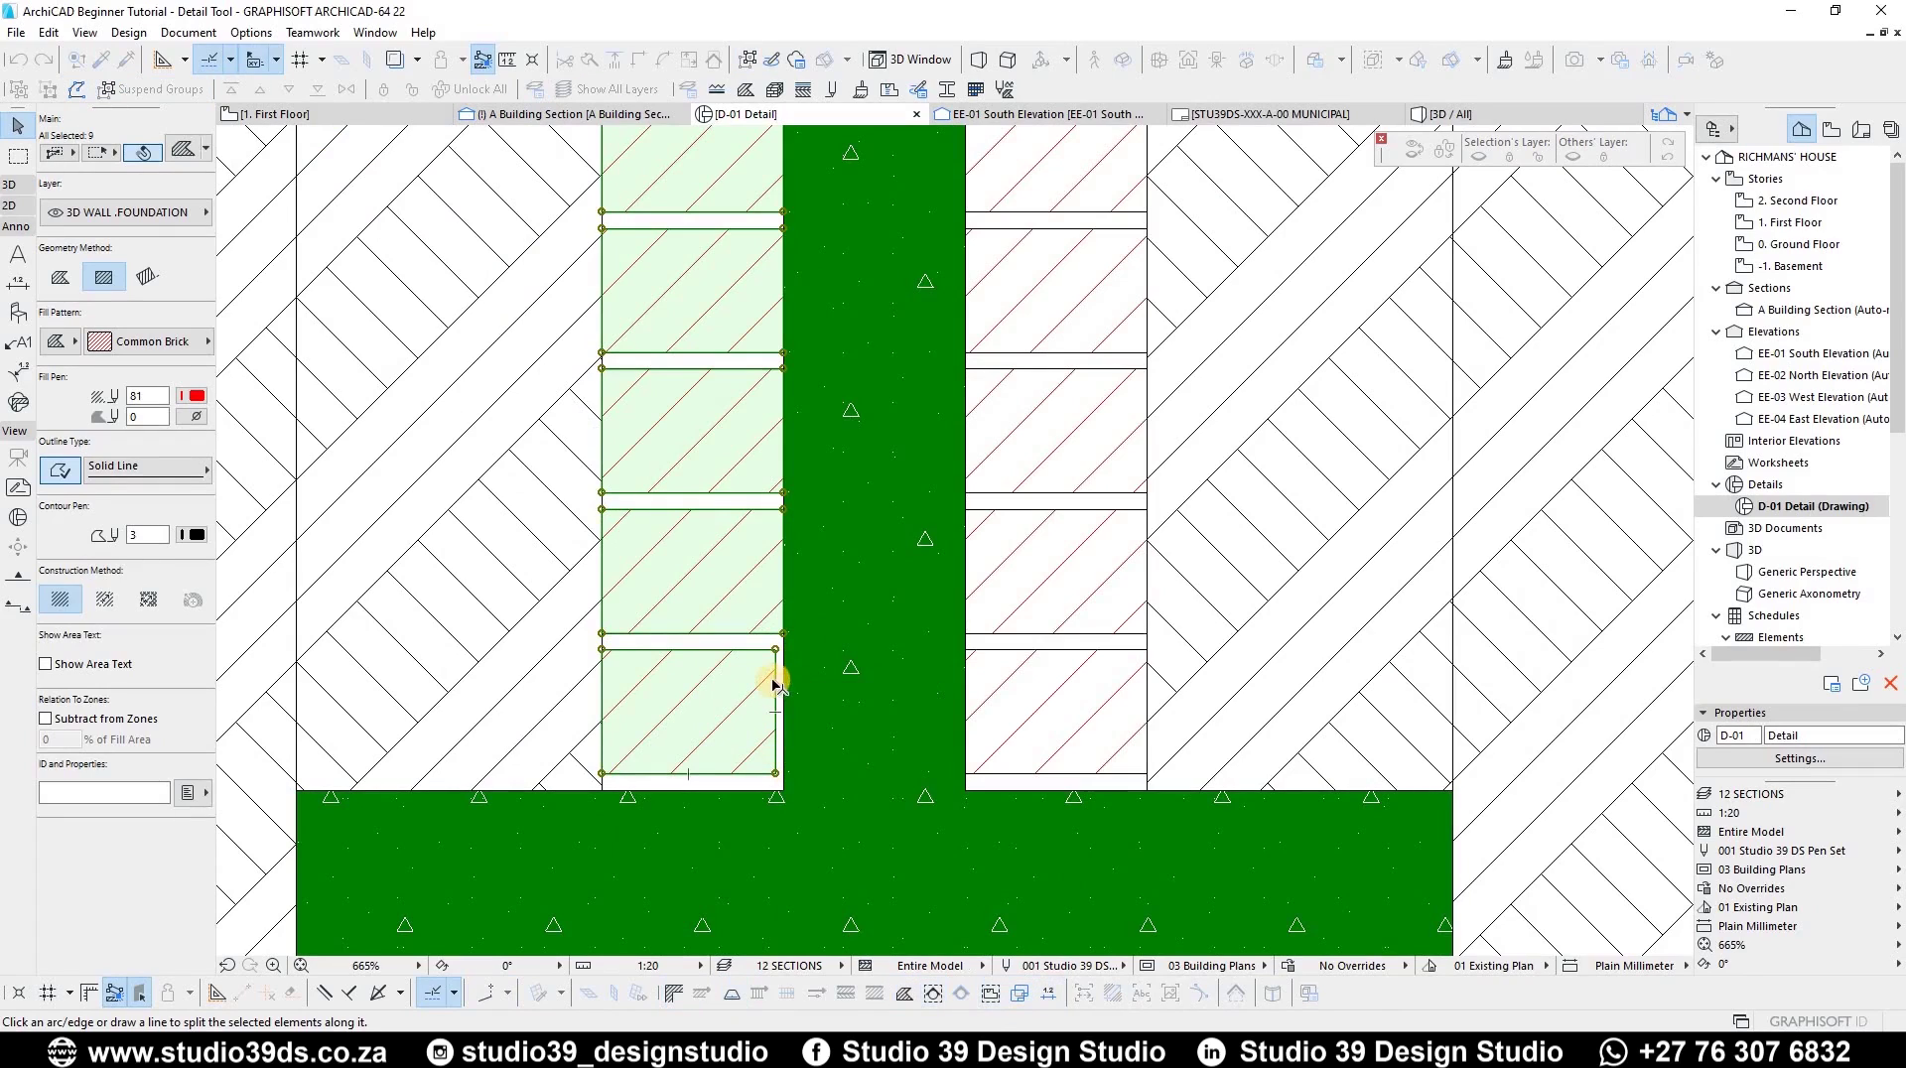
click(893, 695)
key(Delete)
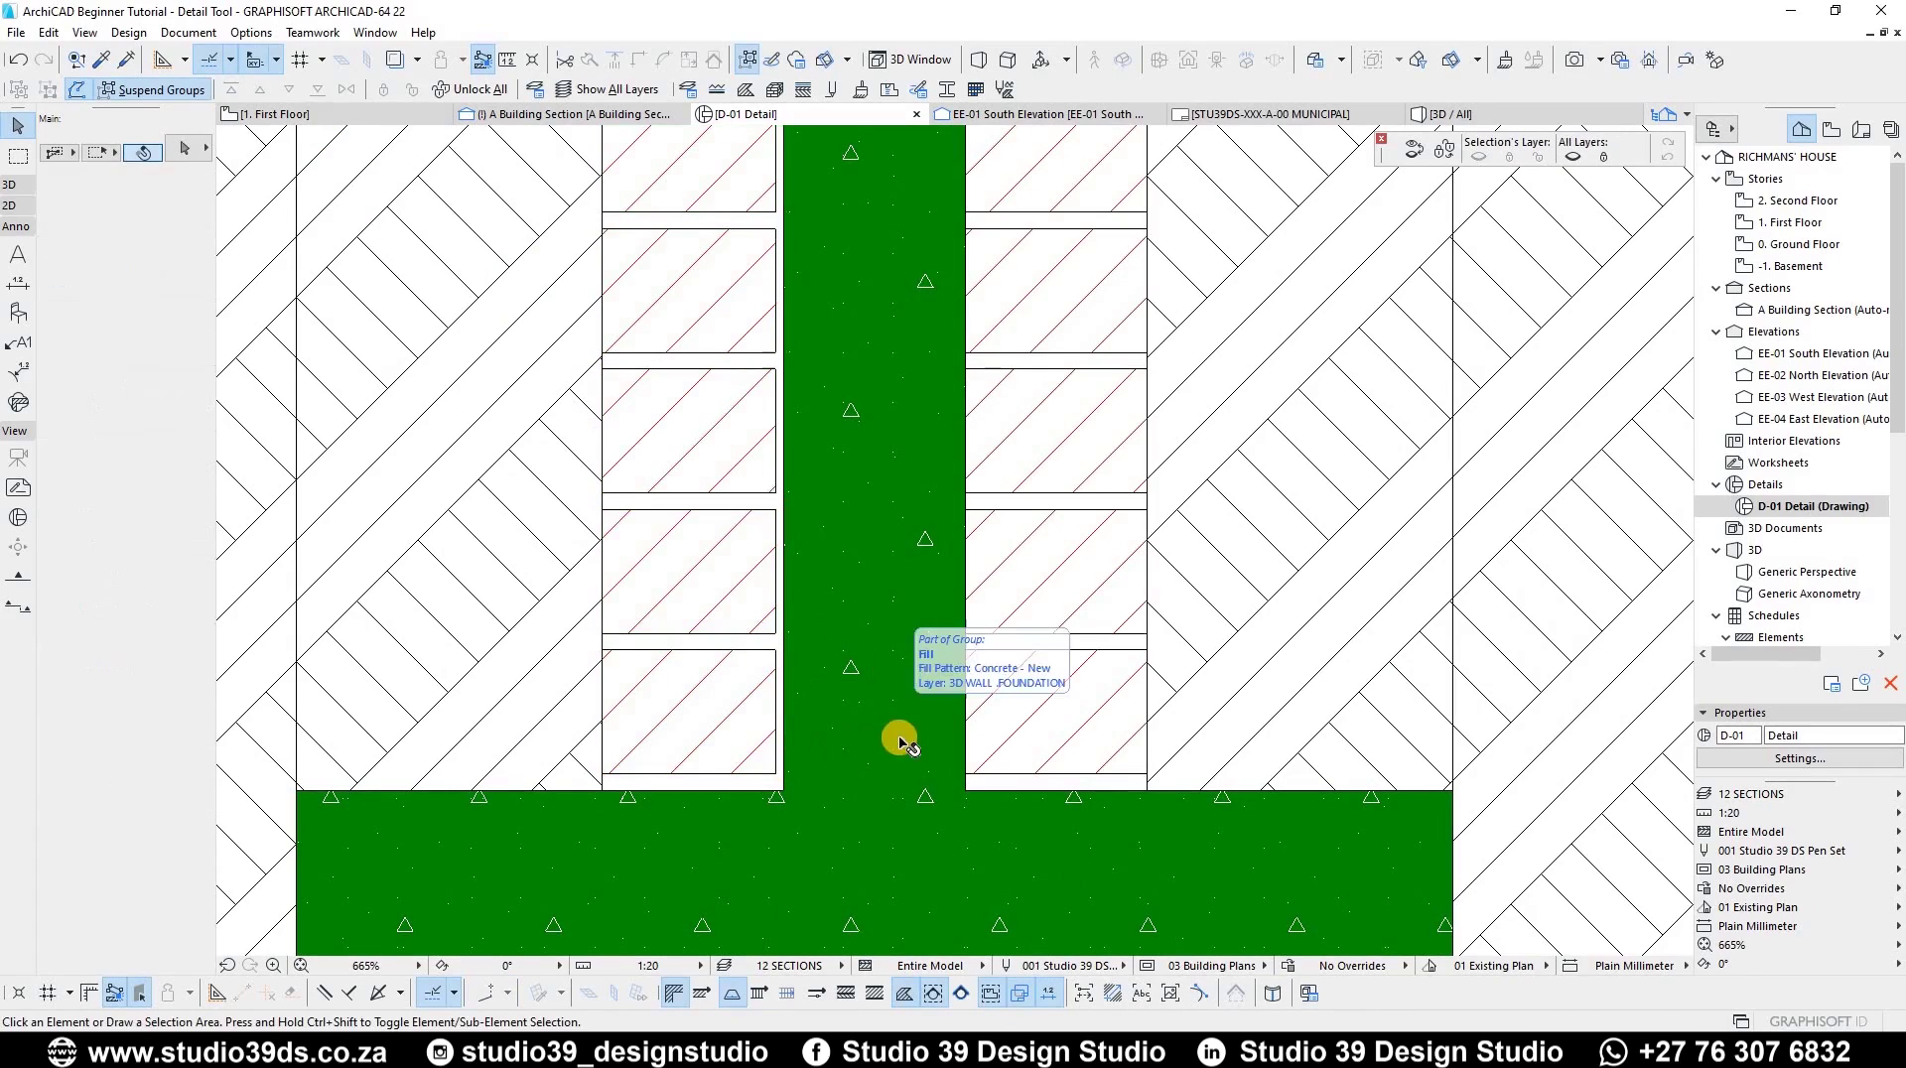
- Offset the stem-side edges of all bricks in the outer column to leave a matching narrow mortar gap beside the concrete stem
scroll(900, 738, down, 2)
click(945, 728)
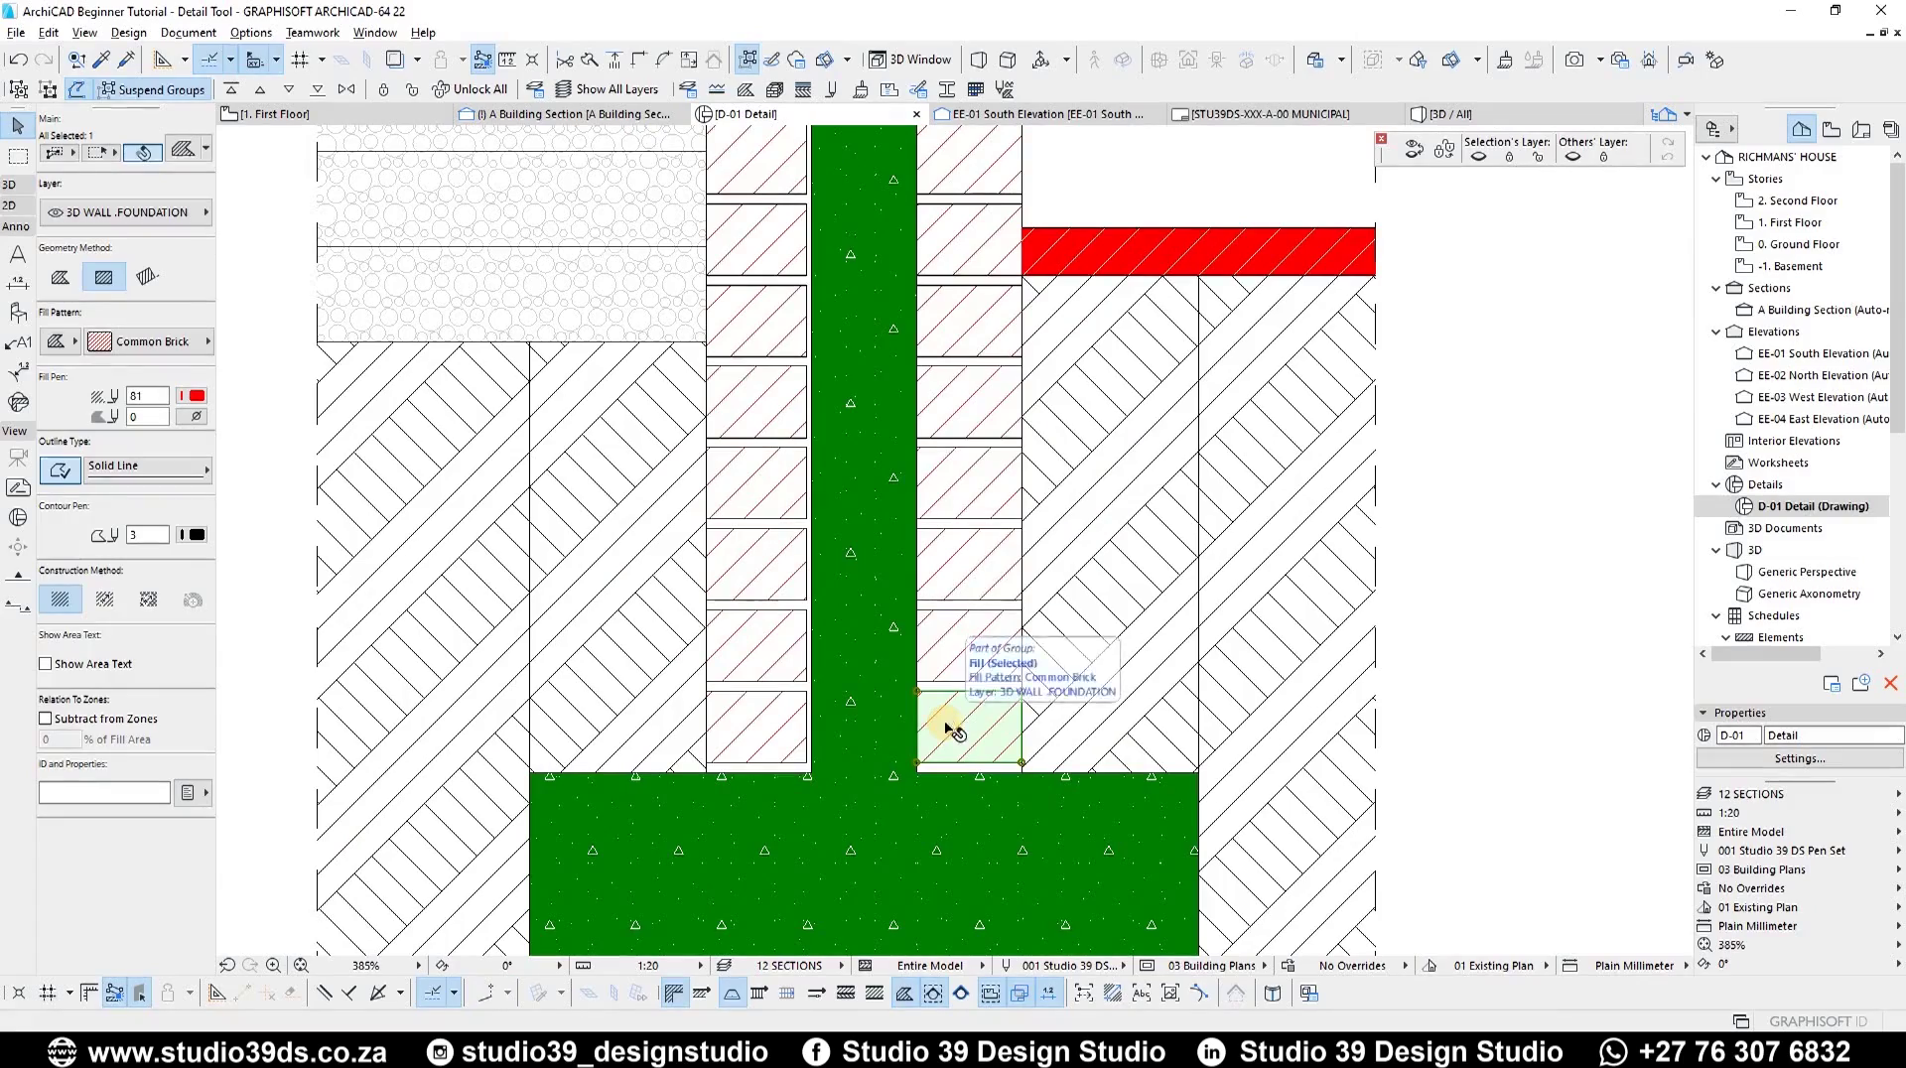
scroll(918, 732, up, 3)
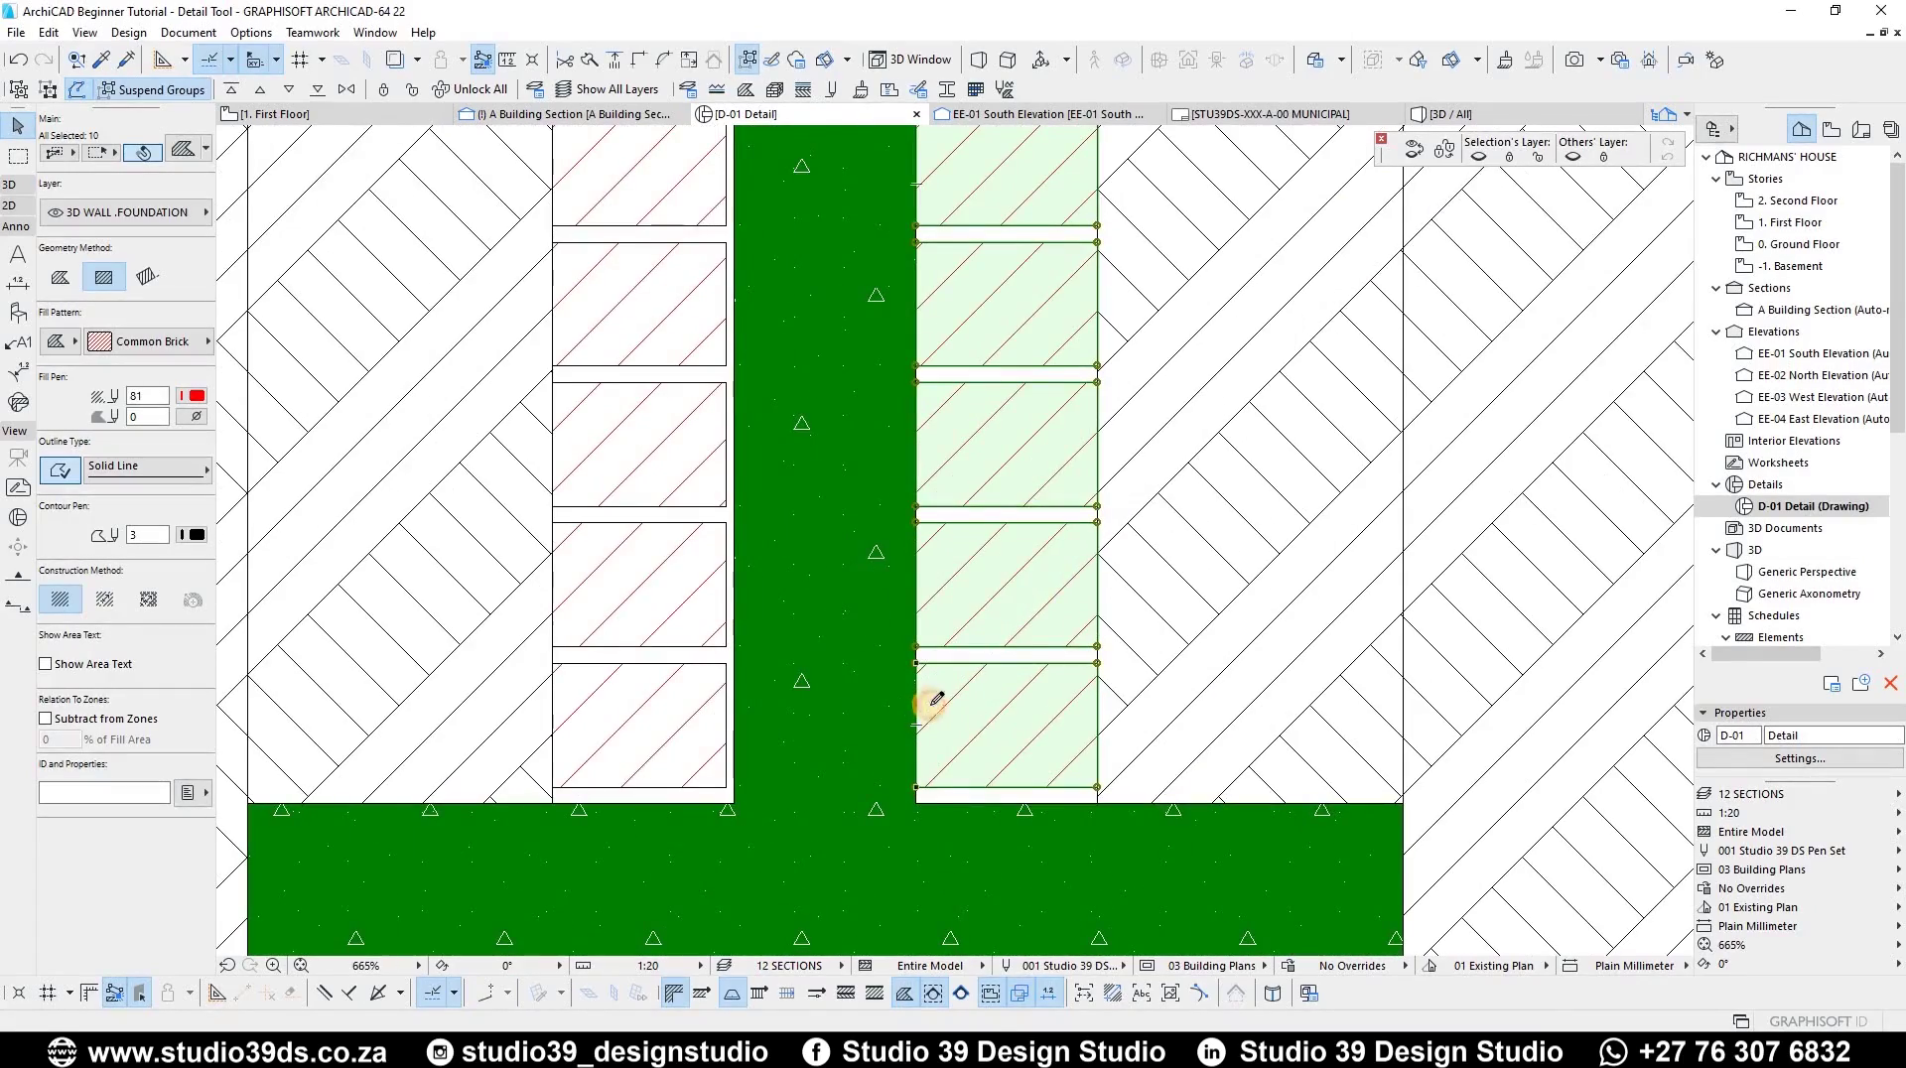
click(932, 703)
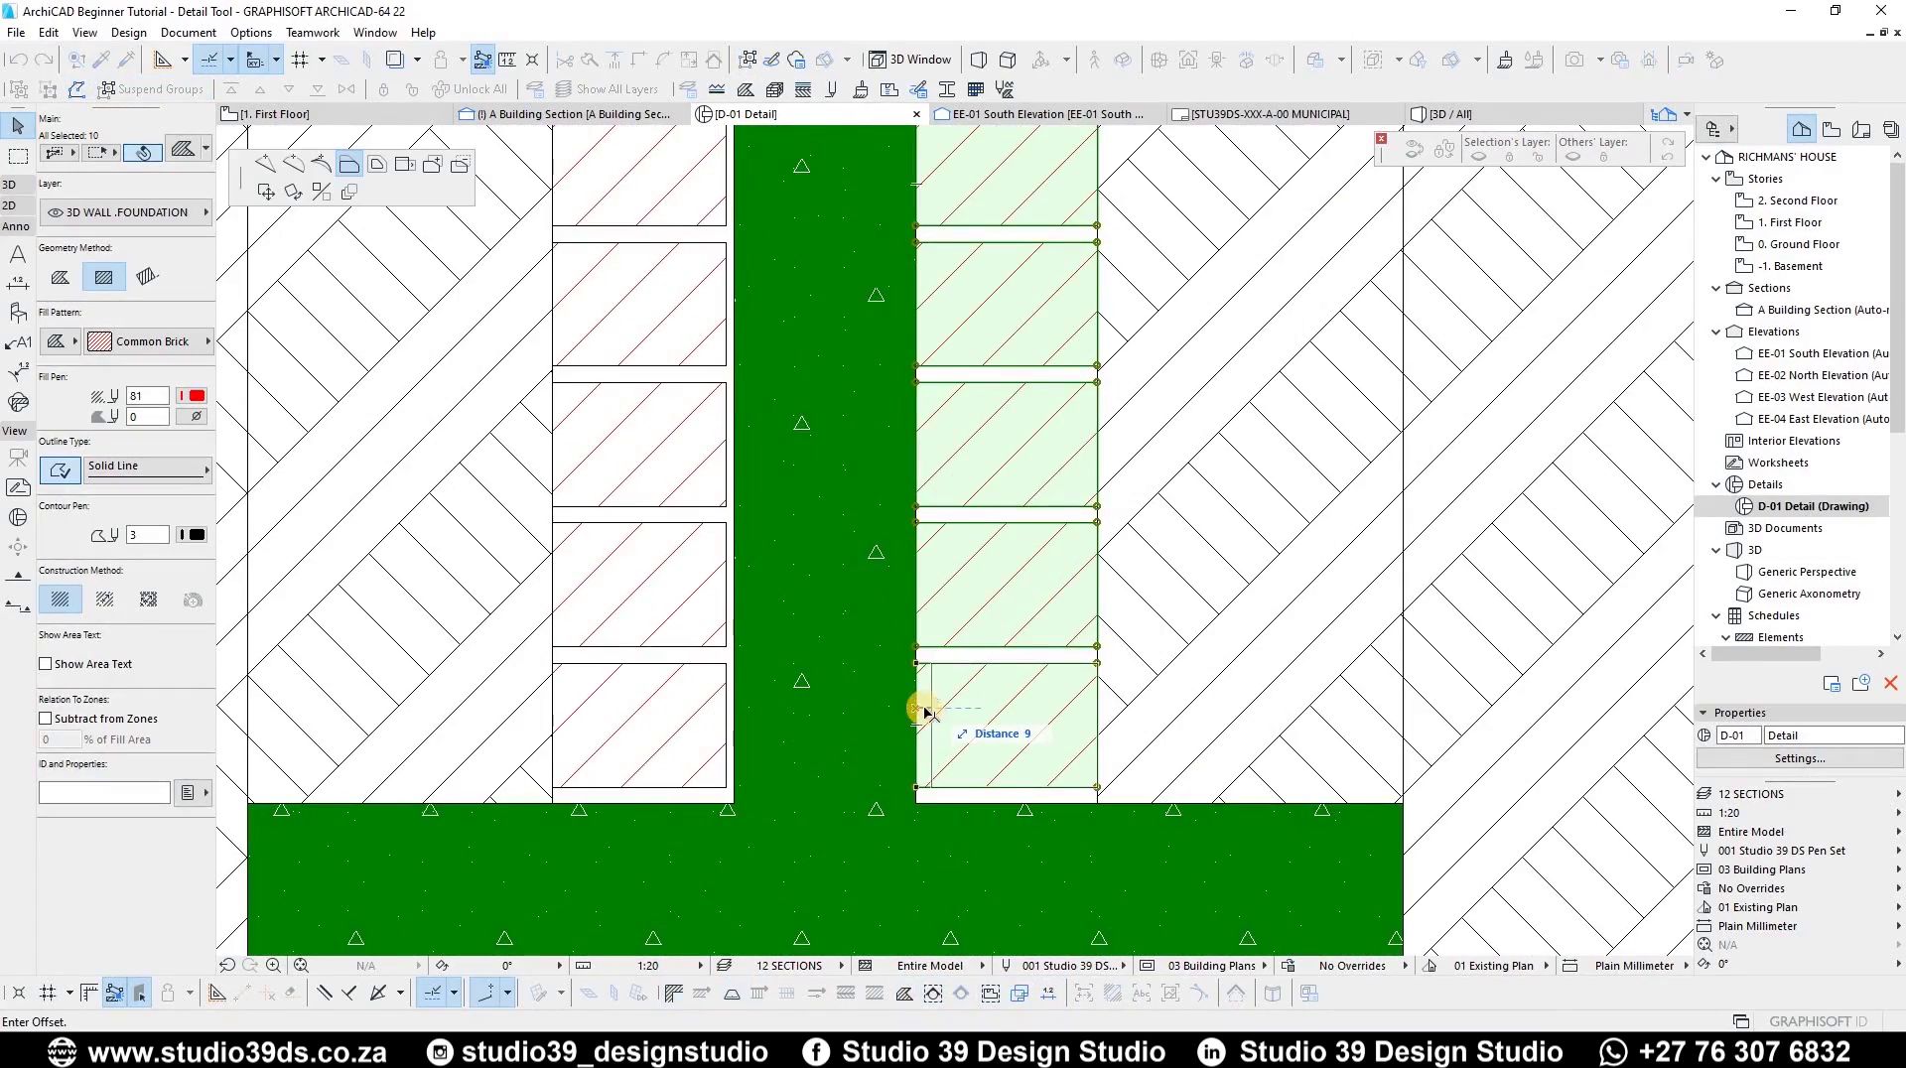
click(925, 710)
key(Escape)
scroll(907, 749, up, 8)
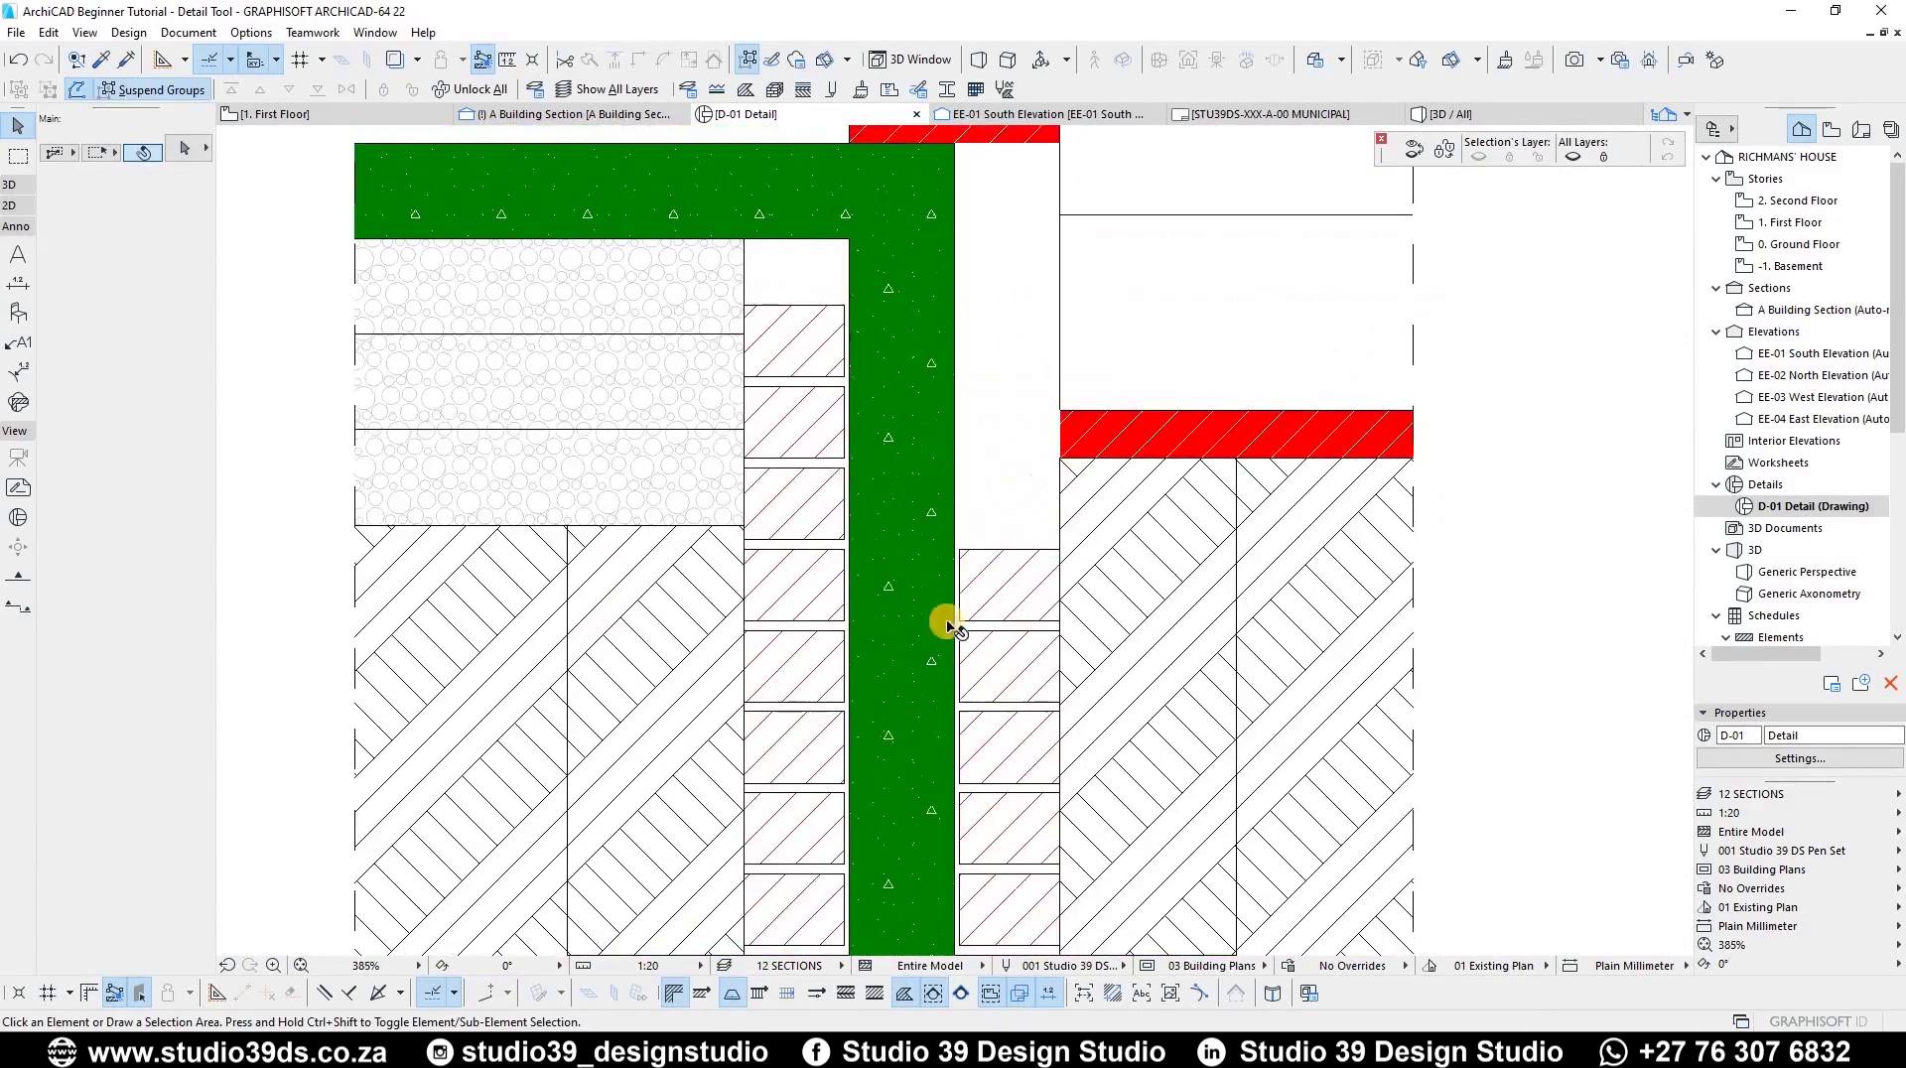
scroll(645, 586, down, 5)
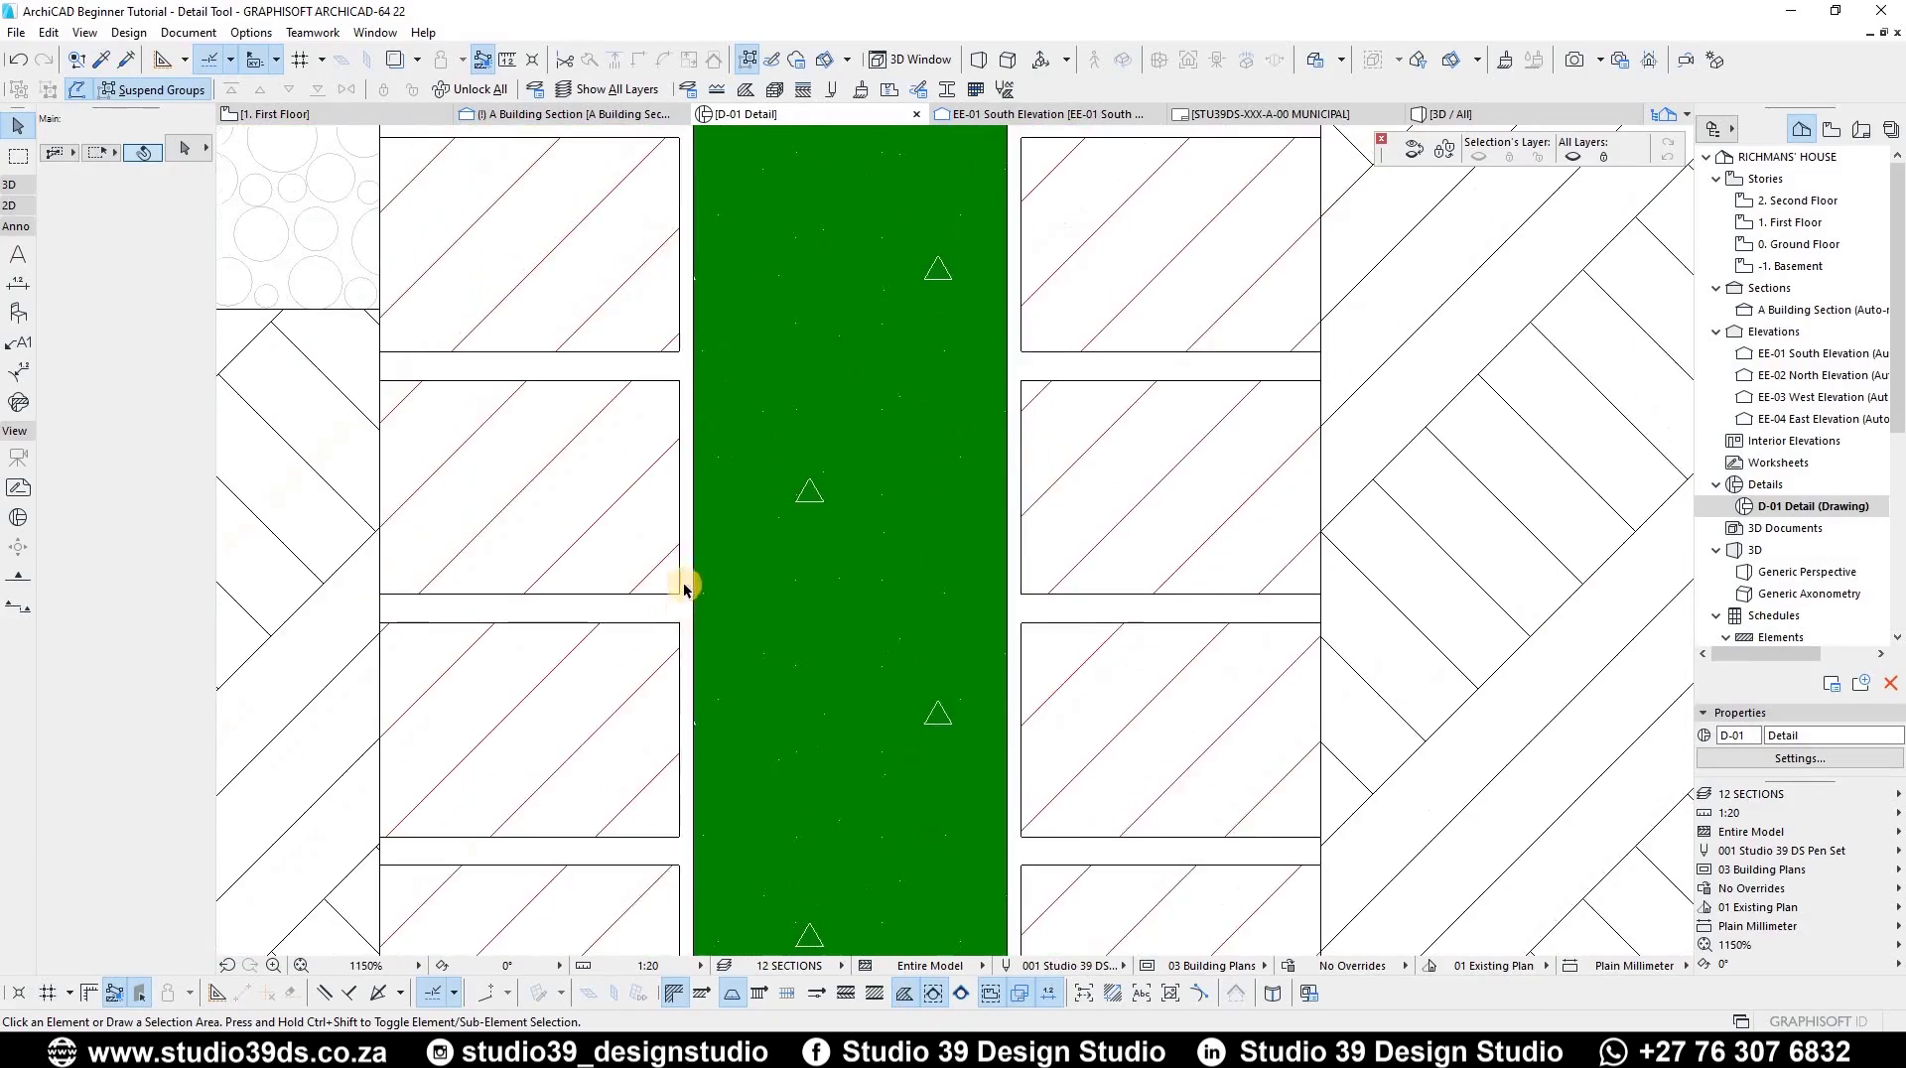
scroll(1057, 641, down, 4)
scroll(1061, 626, down, 2)
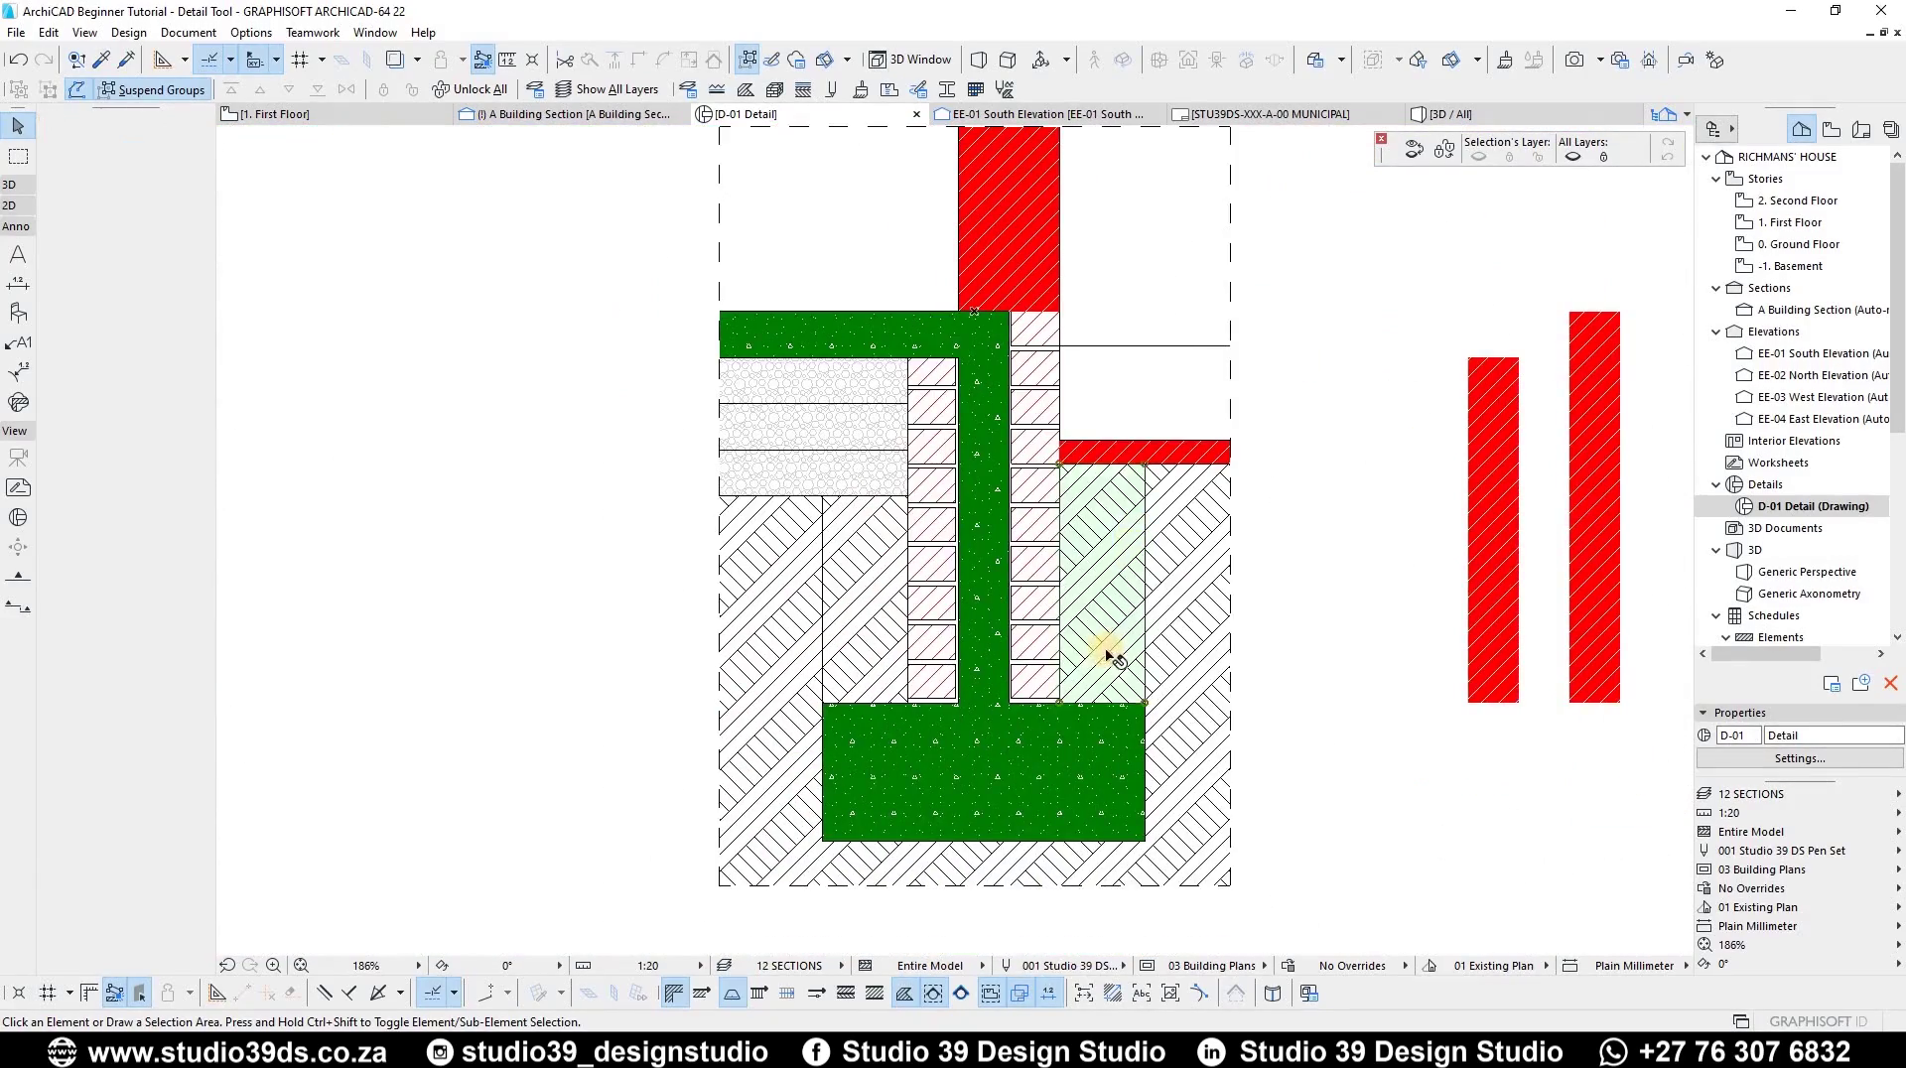
- Transfer the Common Brick fill settings from a foundation brick to the solid red paving strip outside the wall
scroll(1132, 411, up, 2)
click(891, 484)
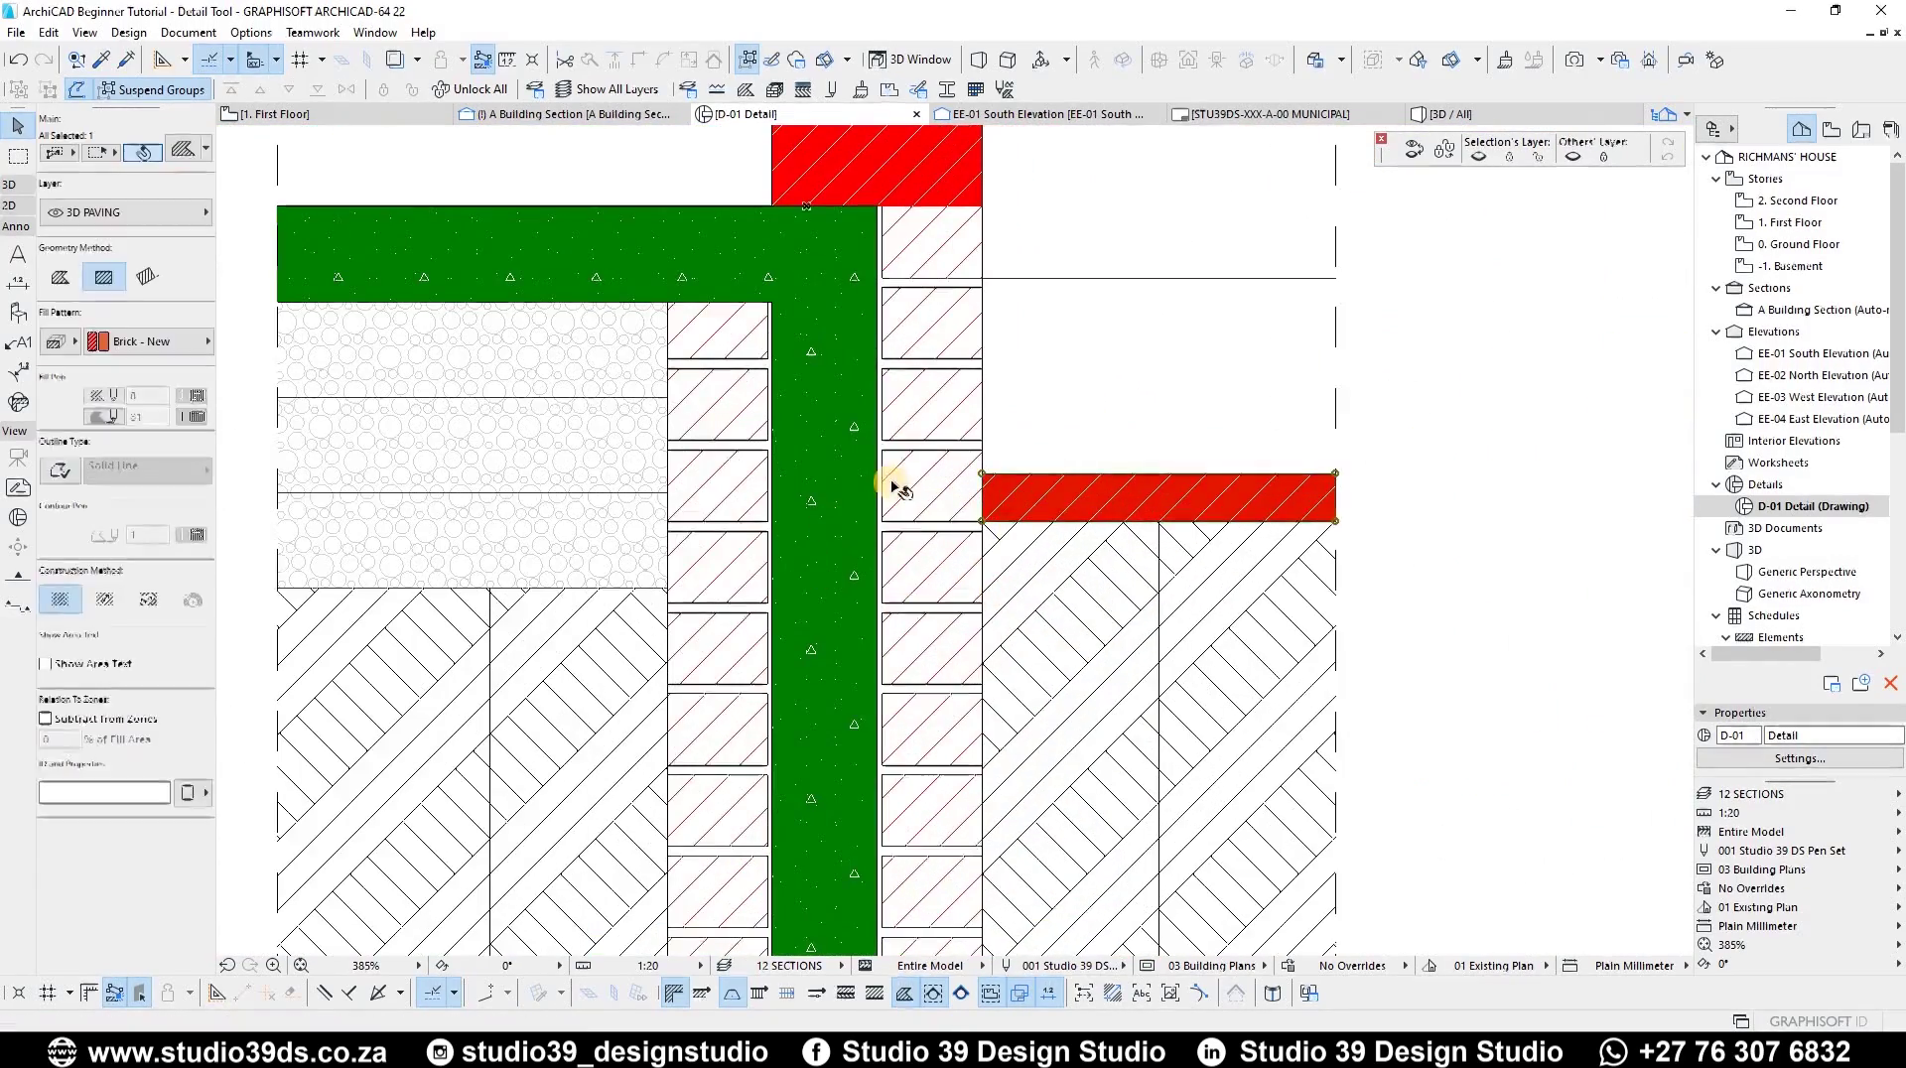
key(Escape)
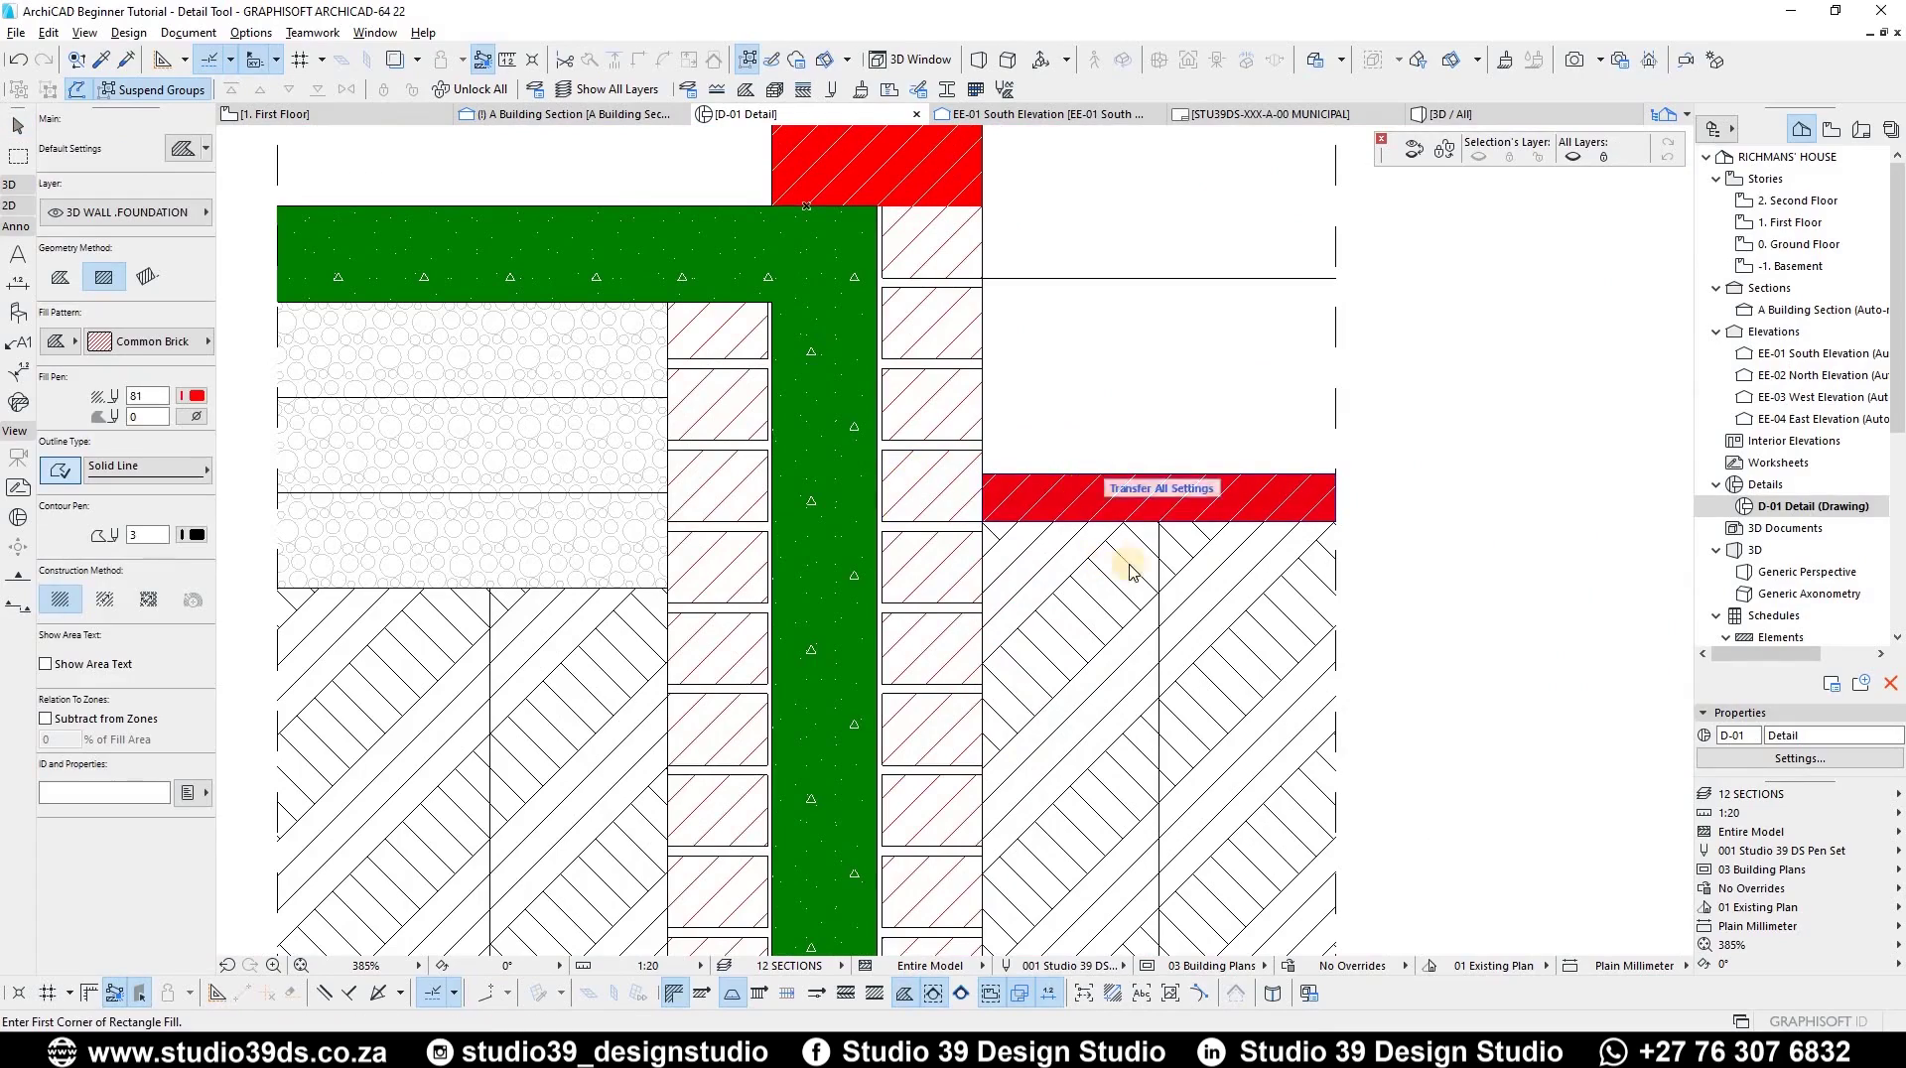
click(1081, 520)
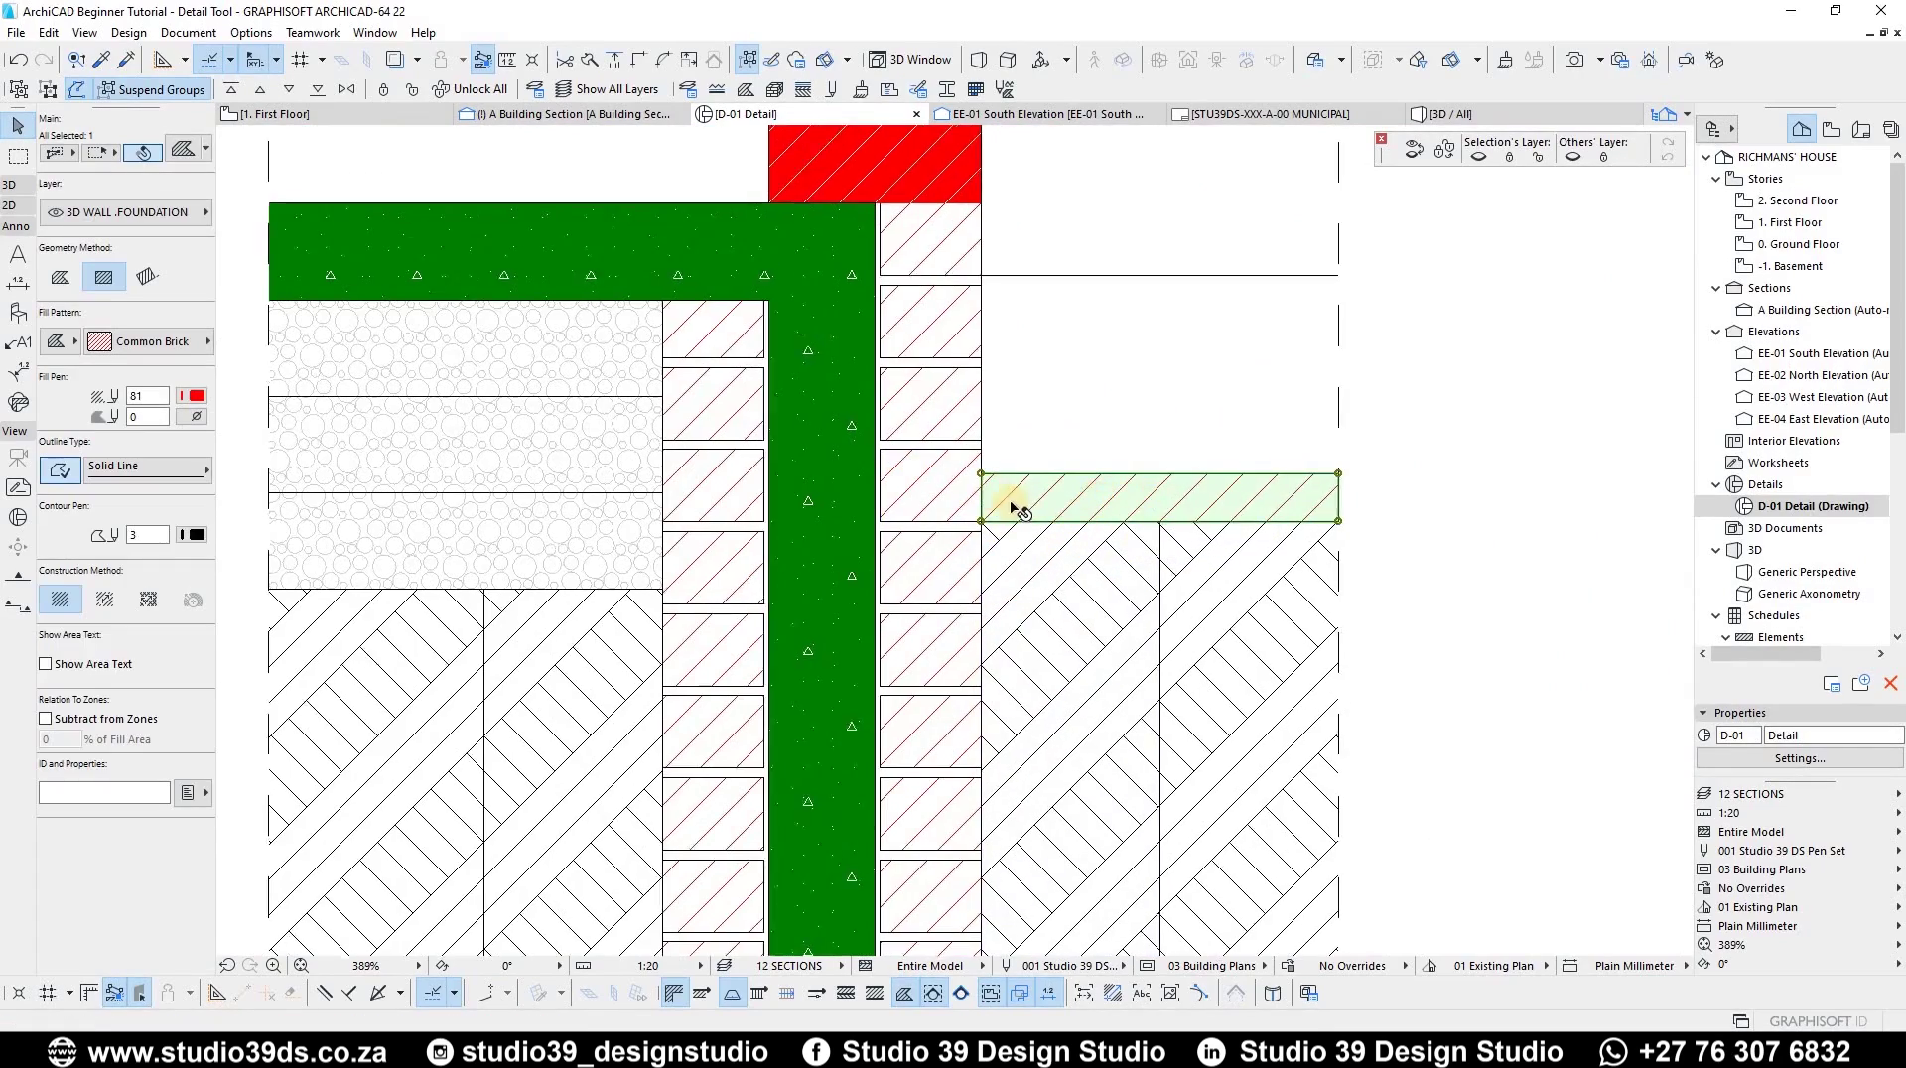
scroll(1011, 504, up, 2)
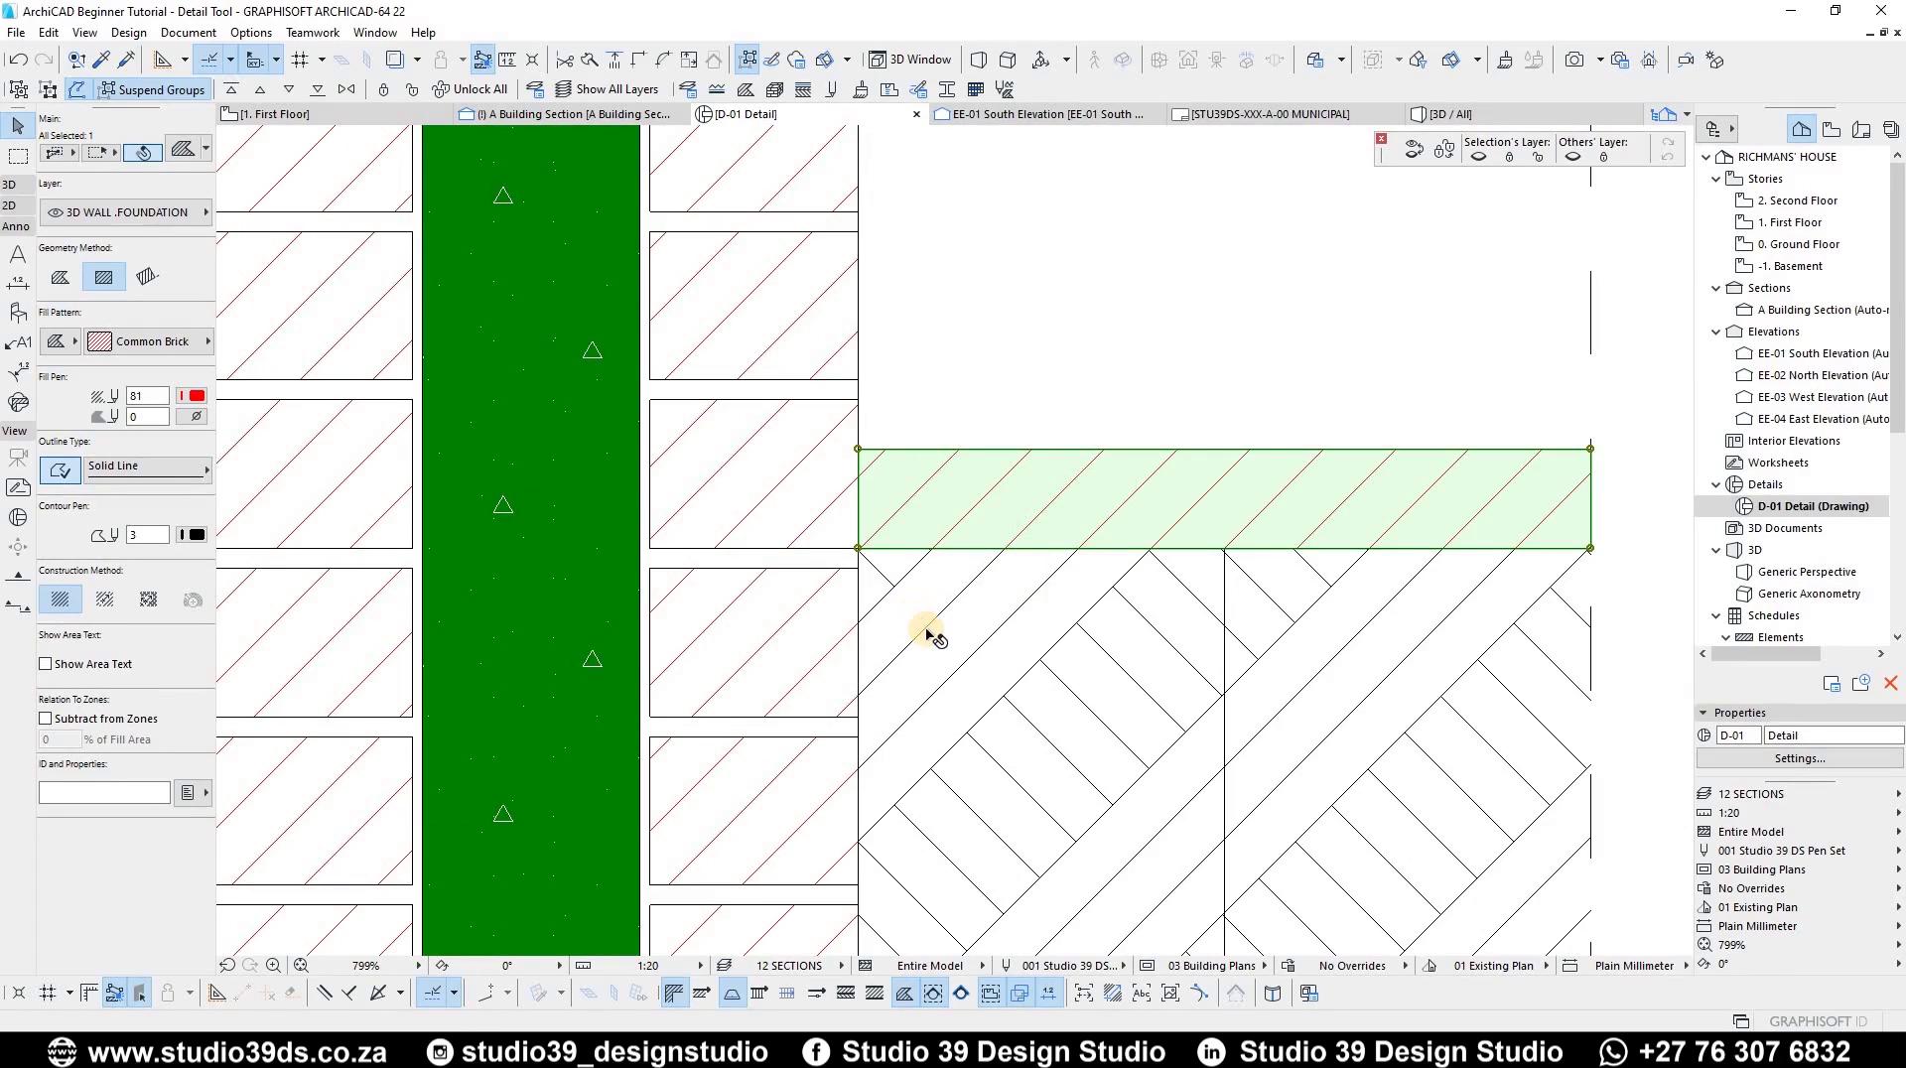
scroll(1102, 536, down, 2)
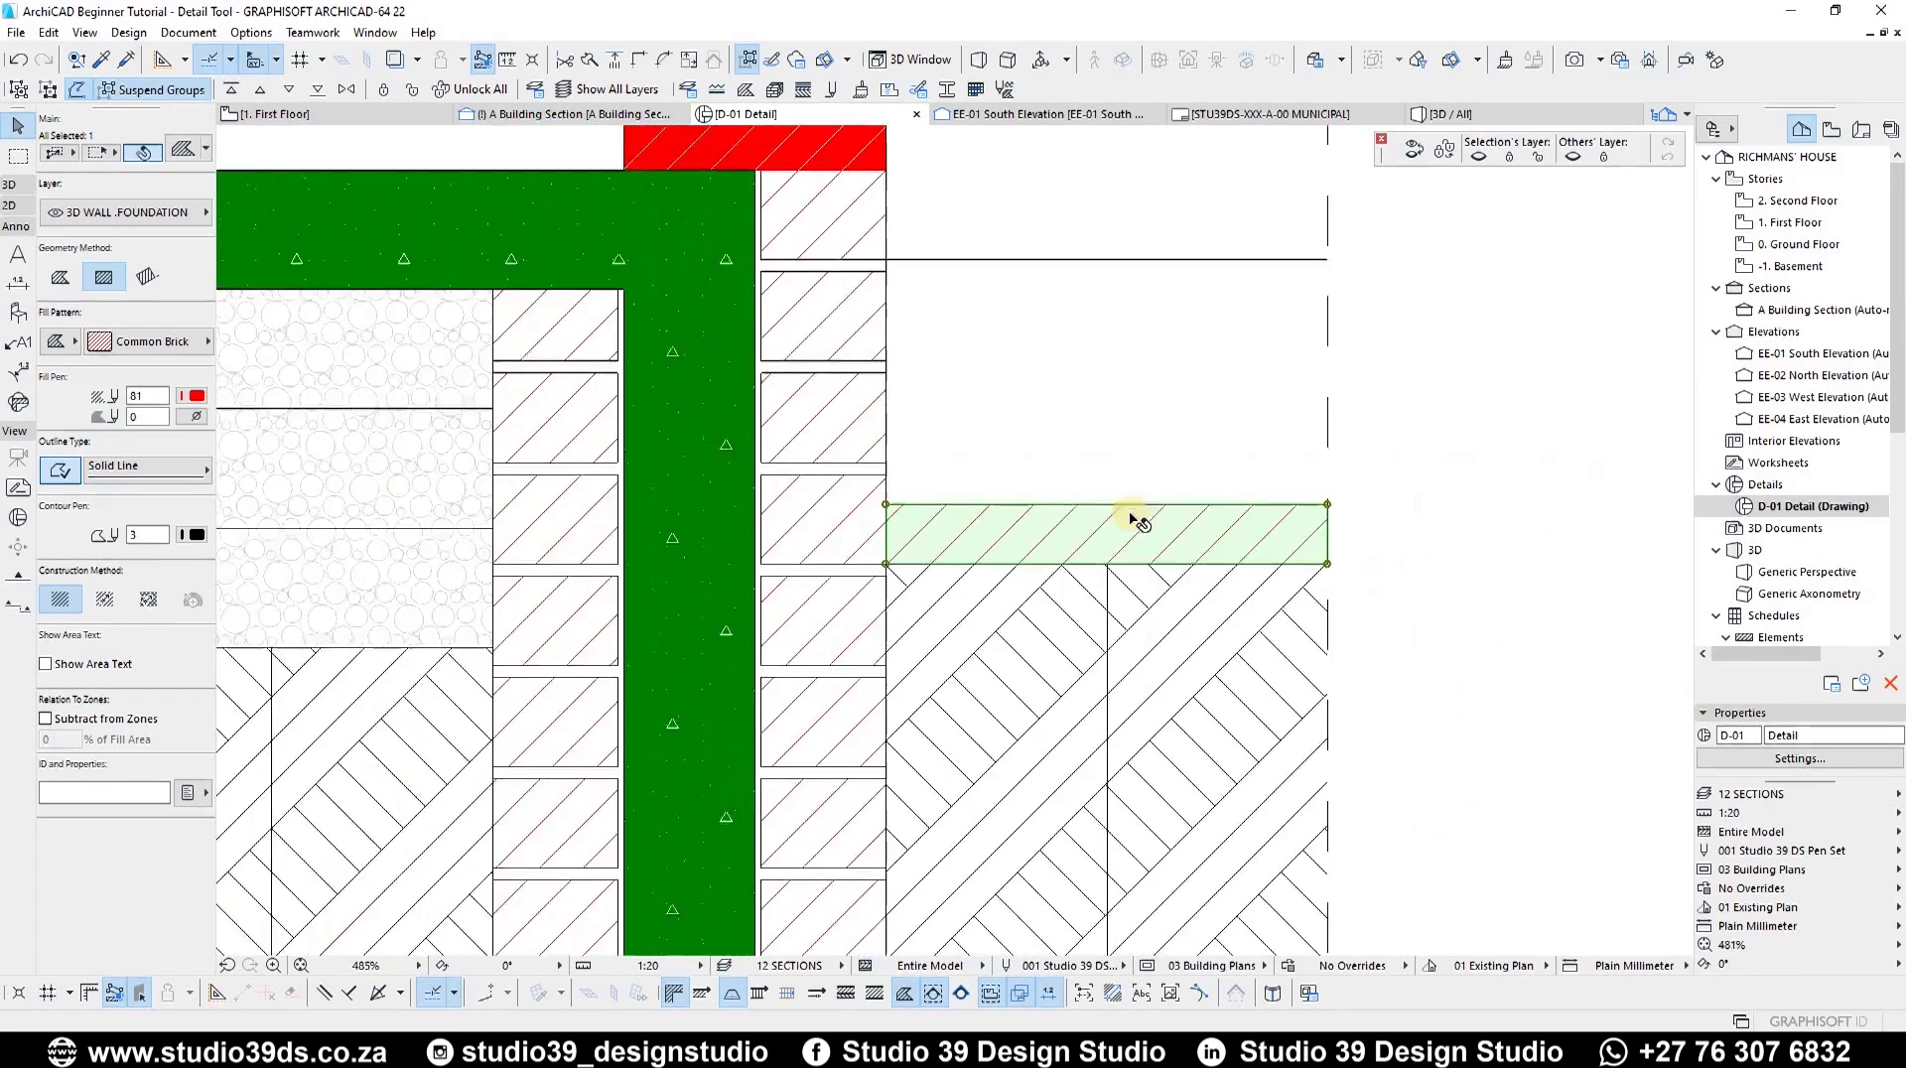
key(m)
click(1138, 541)
key(Escape)
key(Escape)
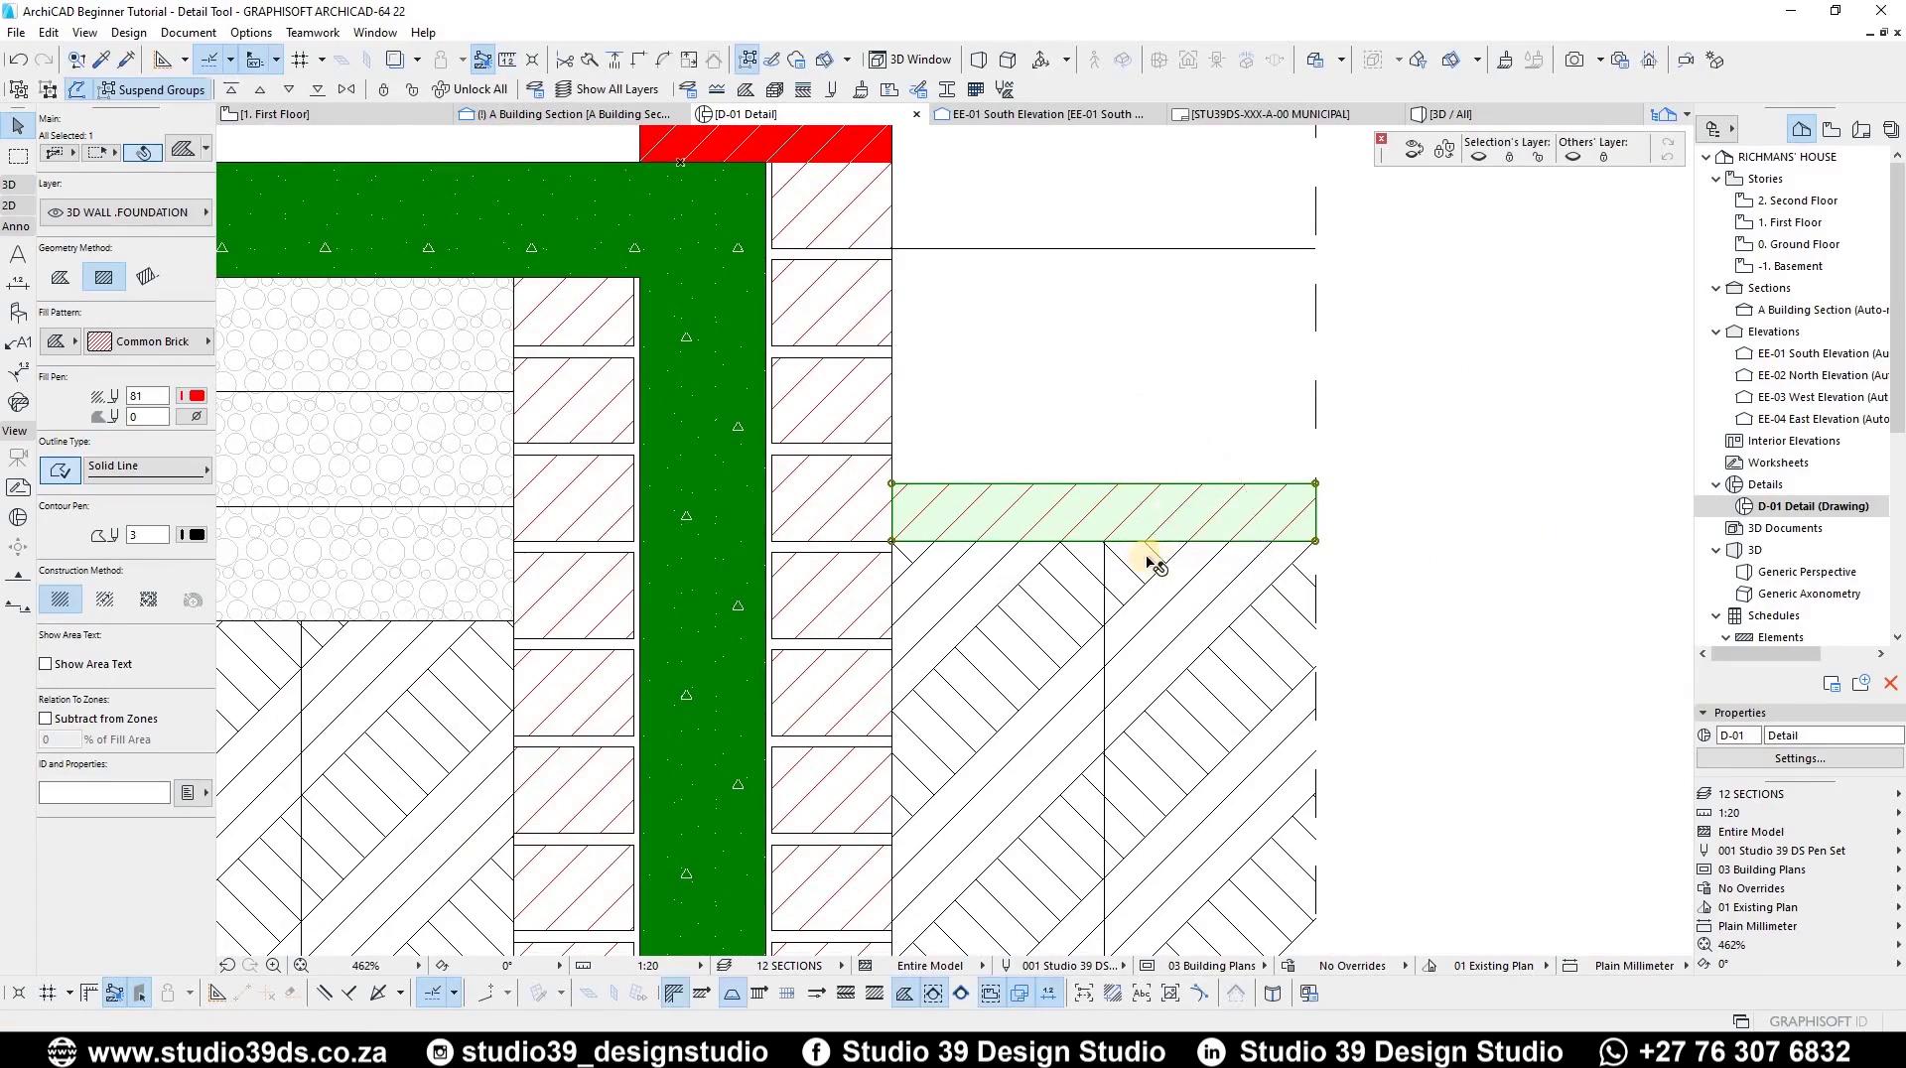
- Delete the solid red wall fill above the floor slab and the loose horizontal line outside the wall
scroll(765, 497, down, 2)
middle_drag(975, 425, 947, 515)
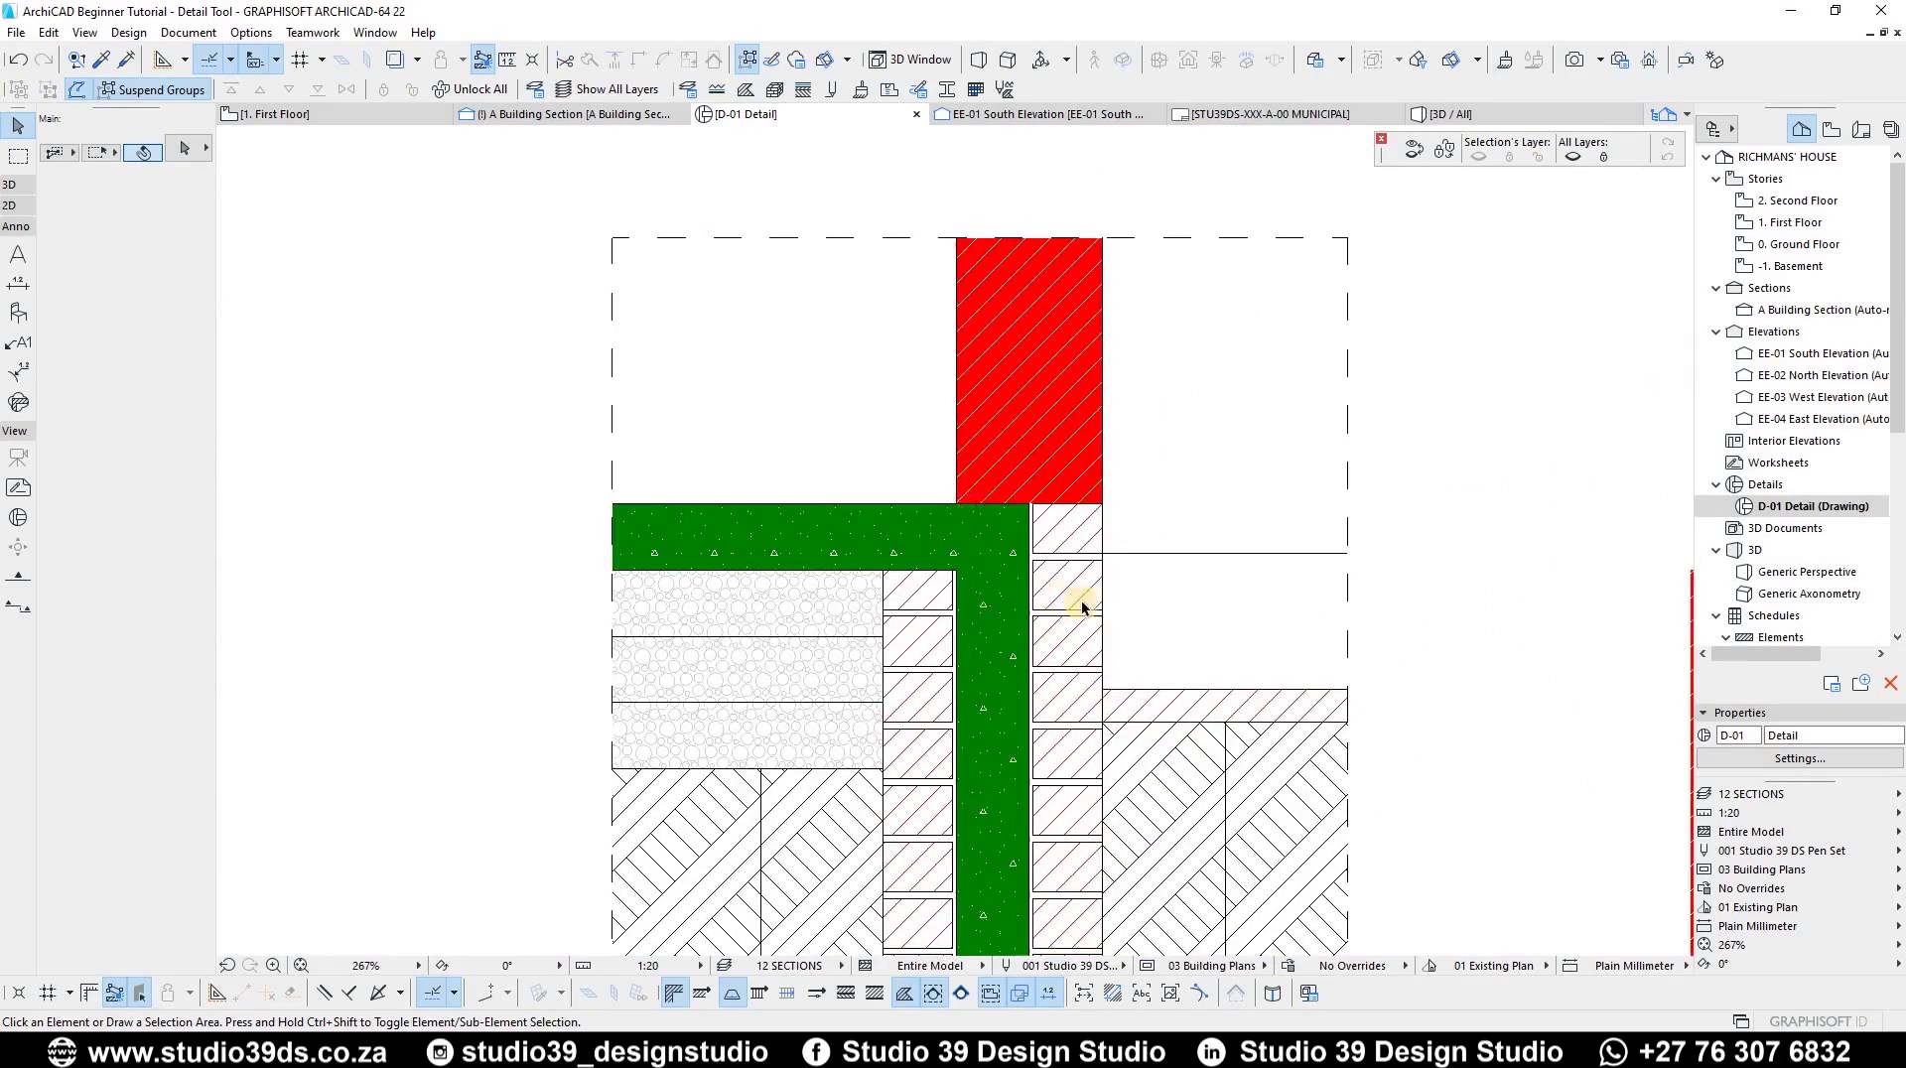
scroll(1040, 533, up, 4)
click(1093, 633)
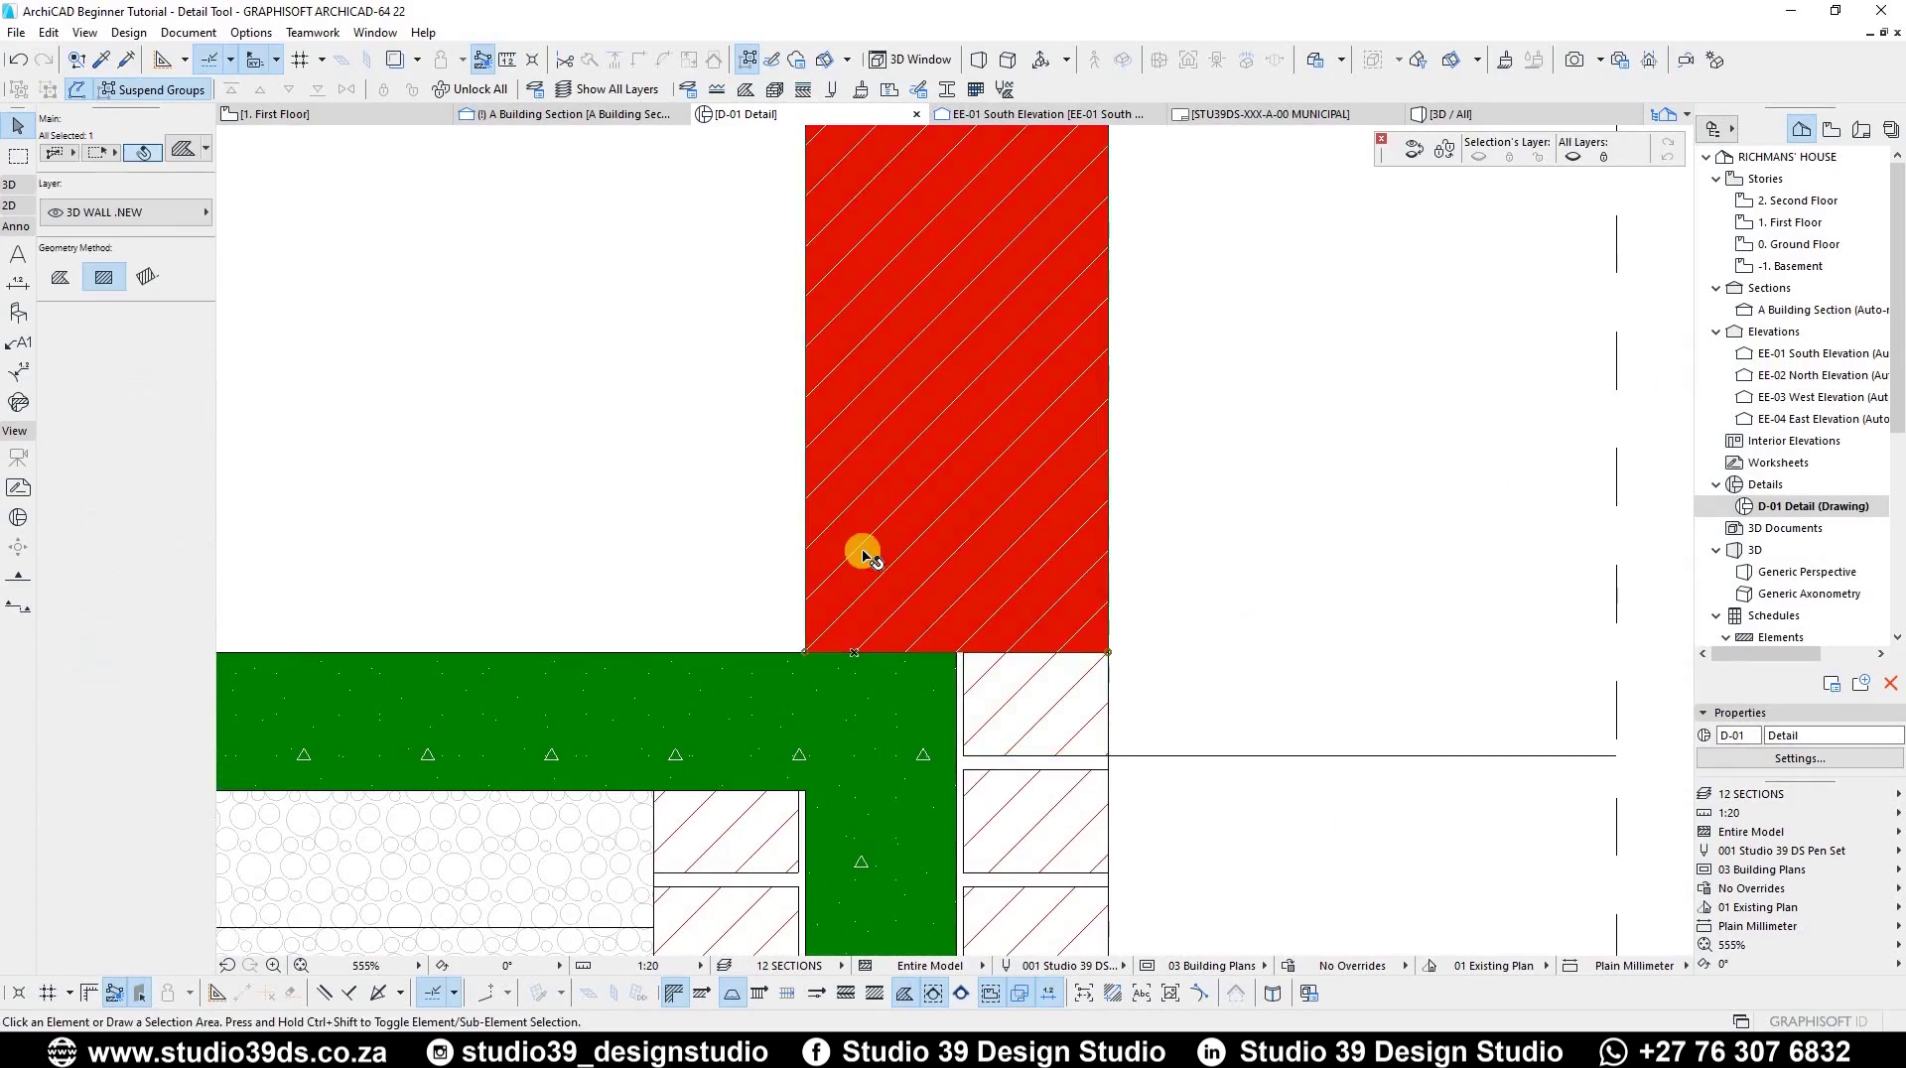
scroll(871, 553, down, 3)
key(Delete)
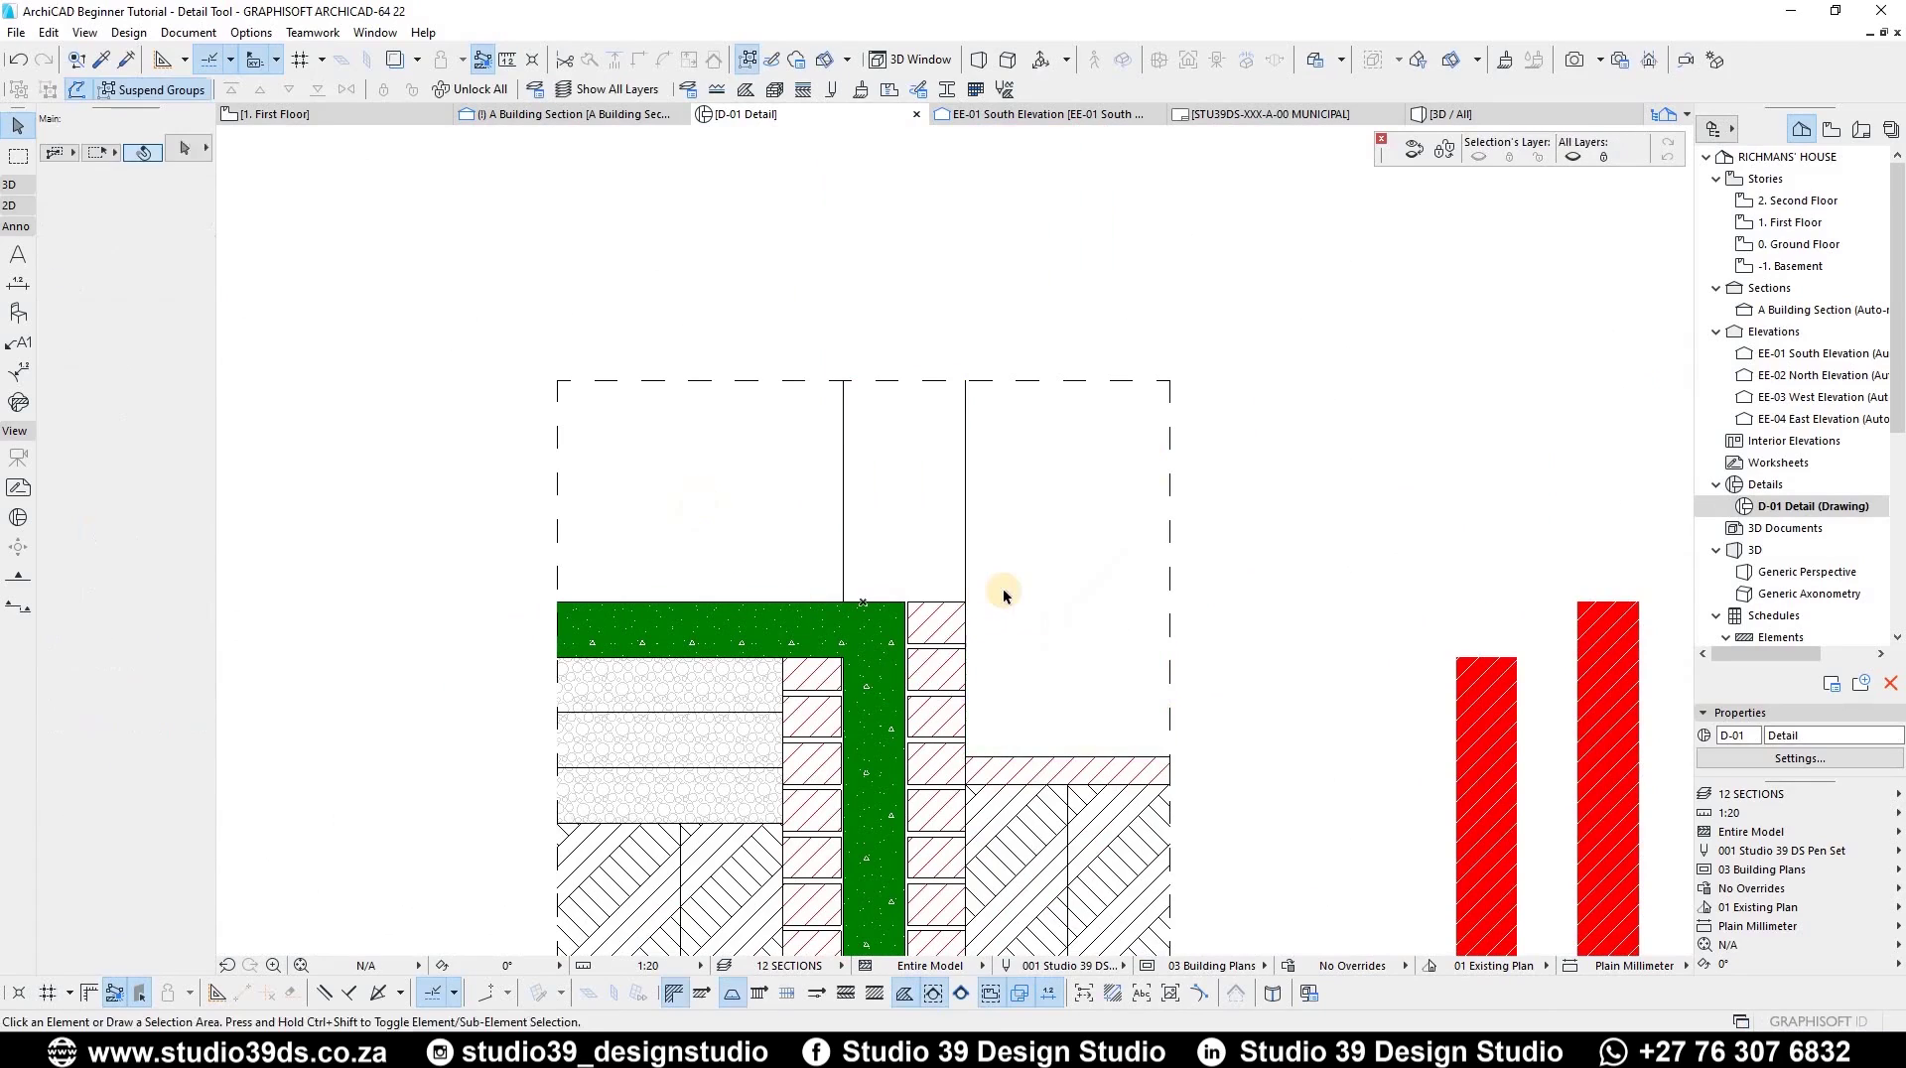
- Multiply the top brick of the outer column upward to the detail's upper boundary with the Spread method at 85 spacing
scroll(903, 552, up, 2)
click(954, 674)
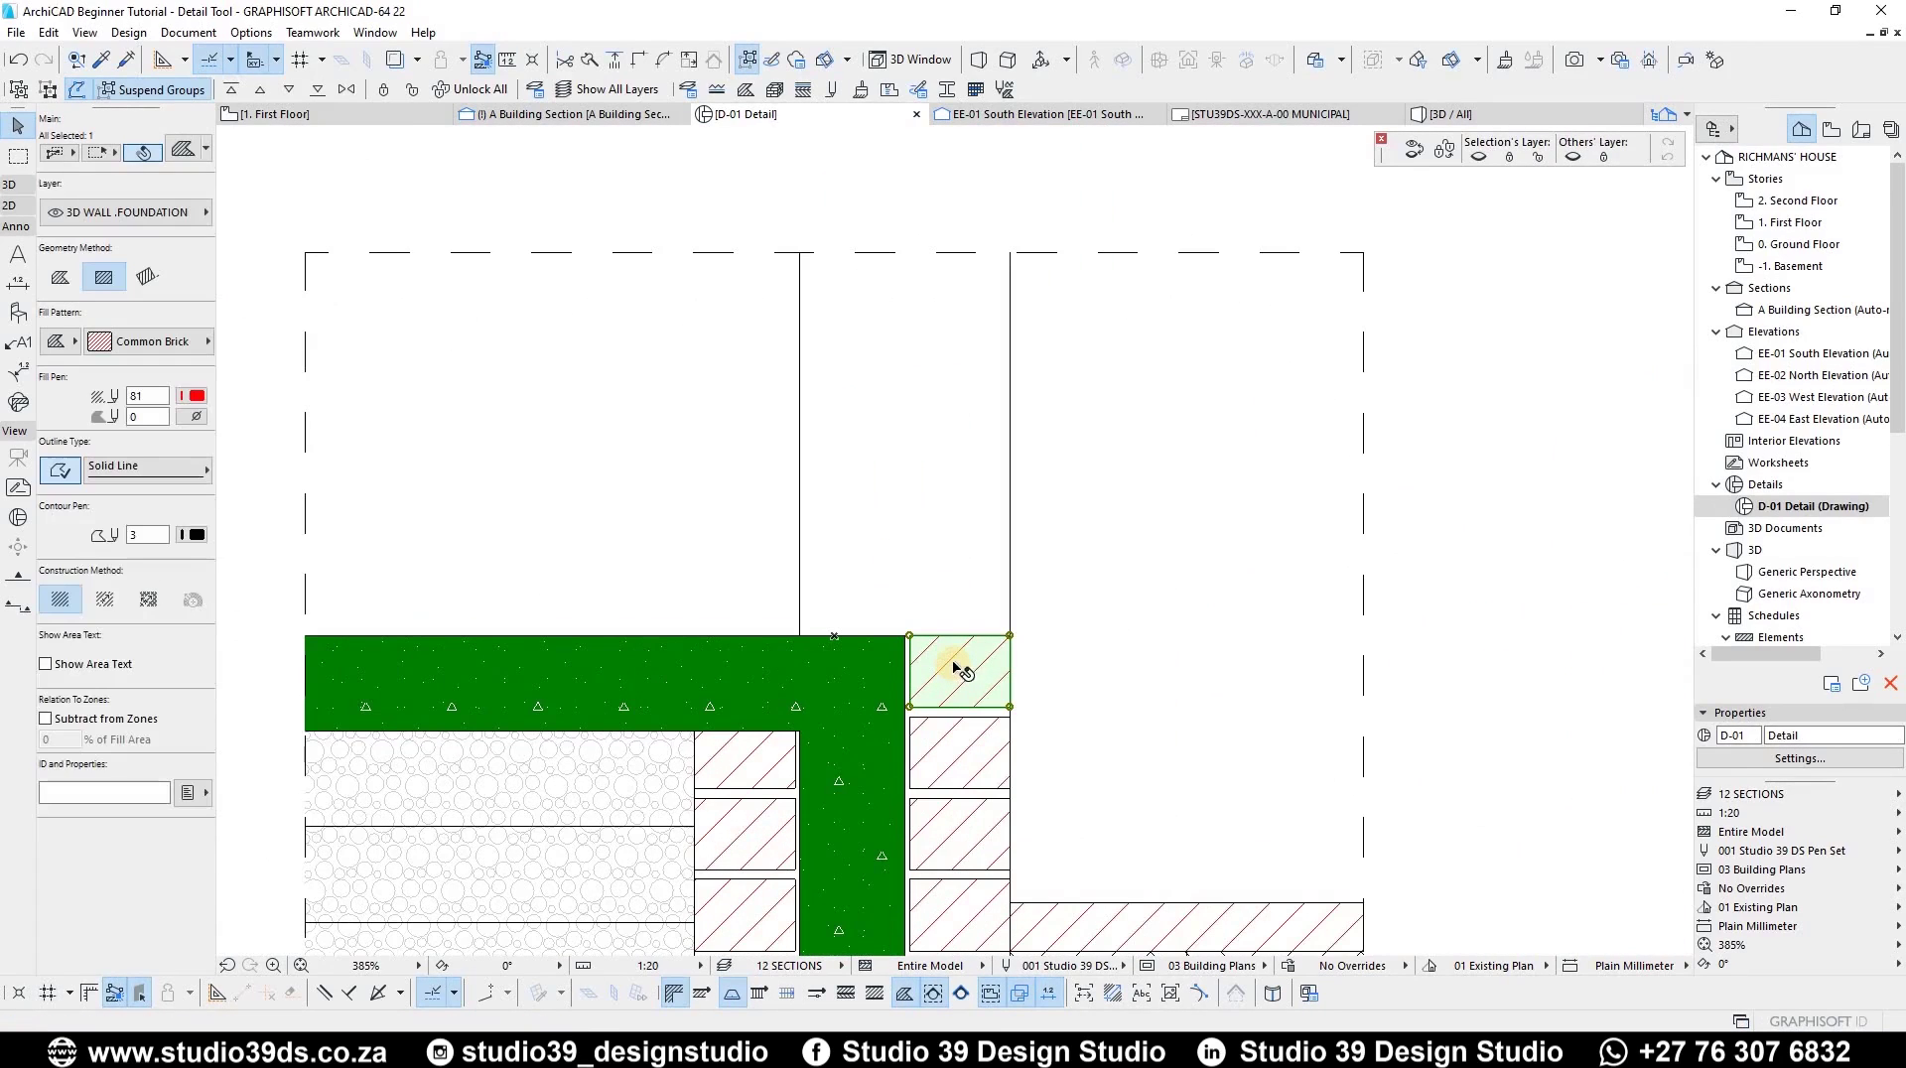
key(ctrl+u)
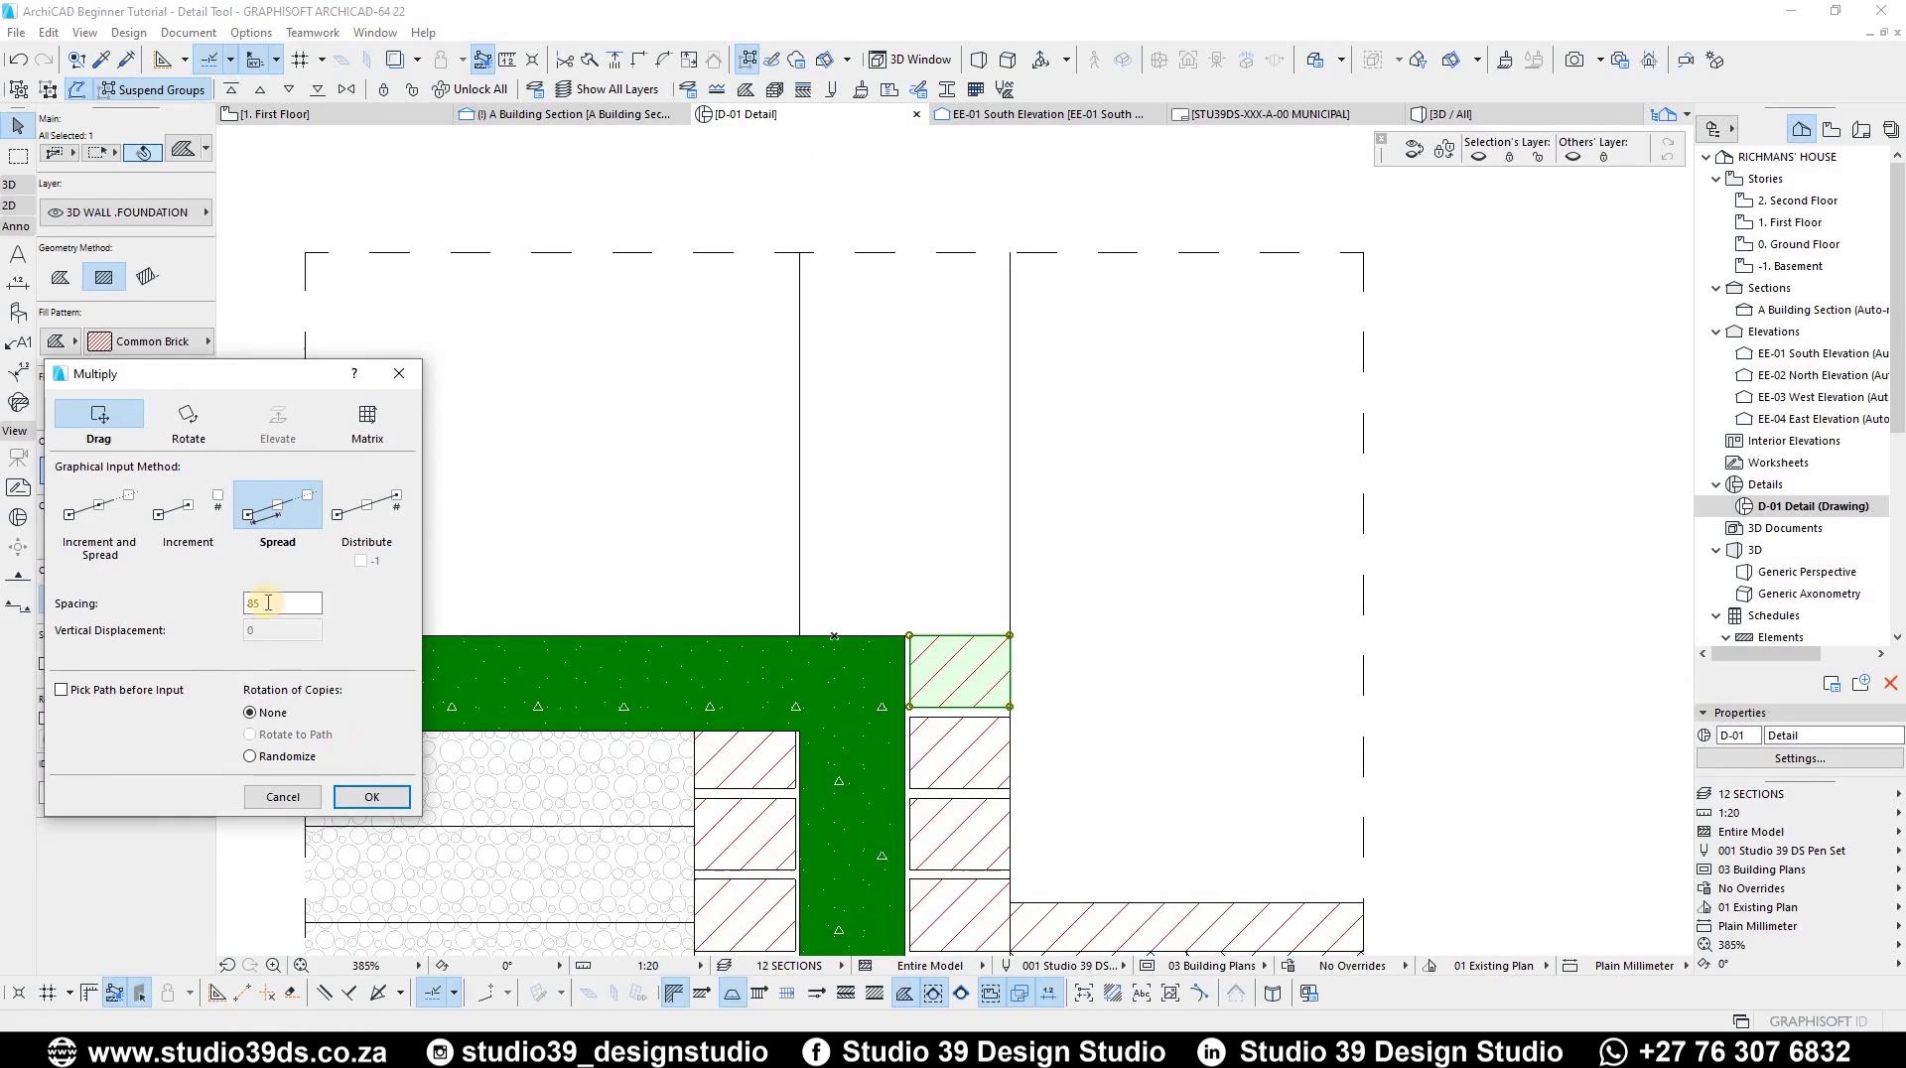
key(Return)
click(1010, 252)
click(1018, 266)
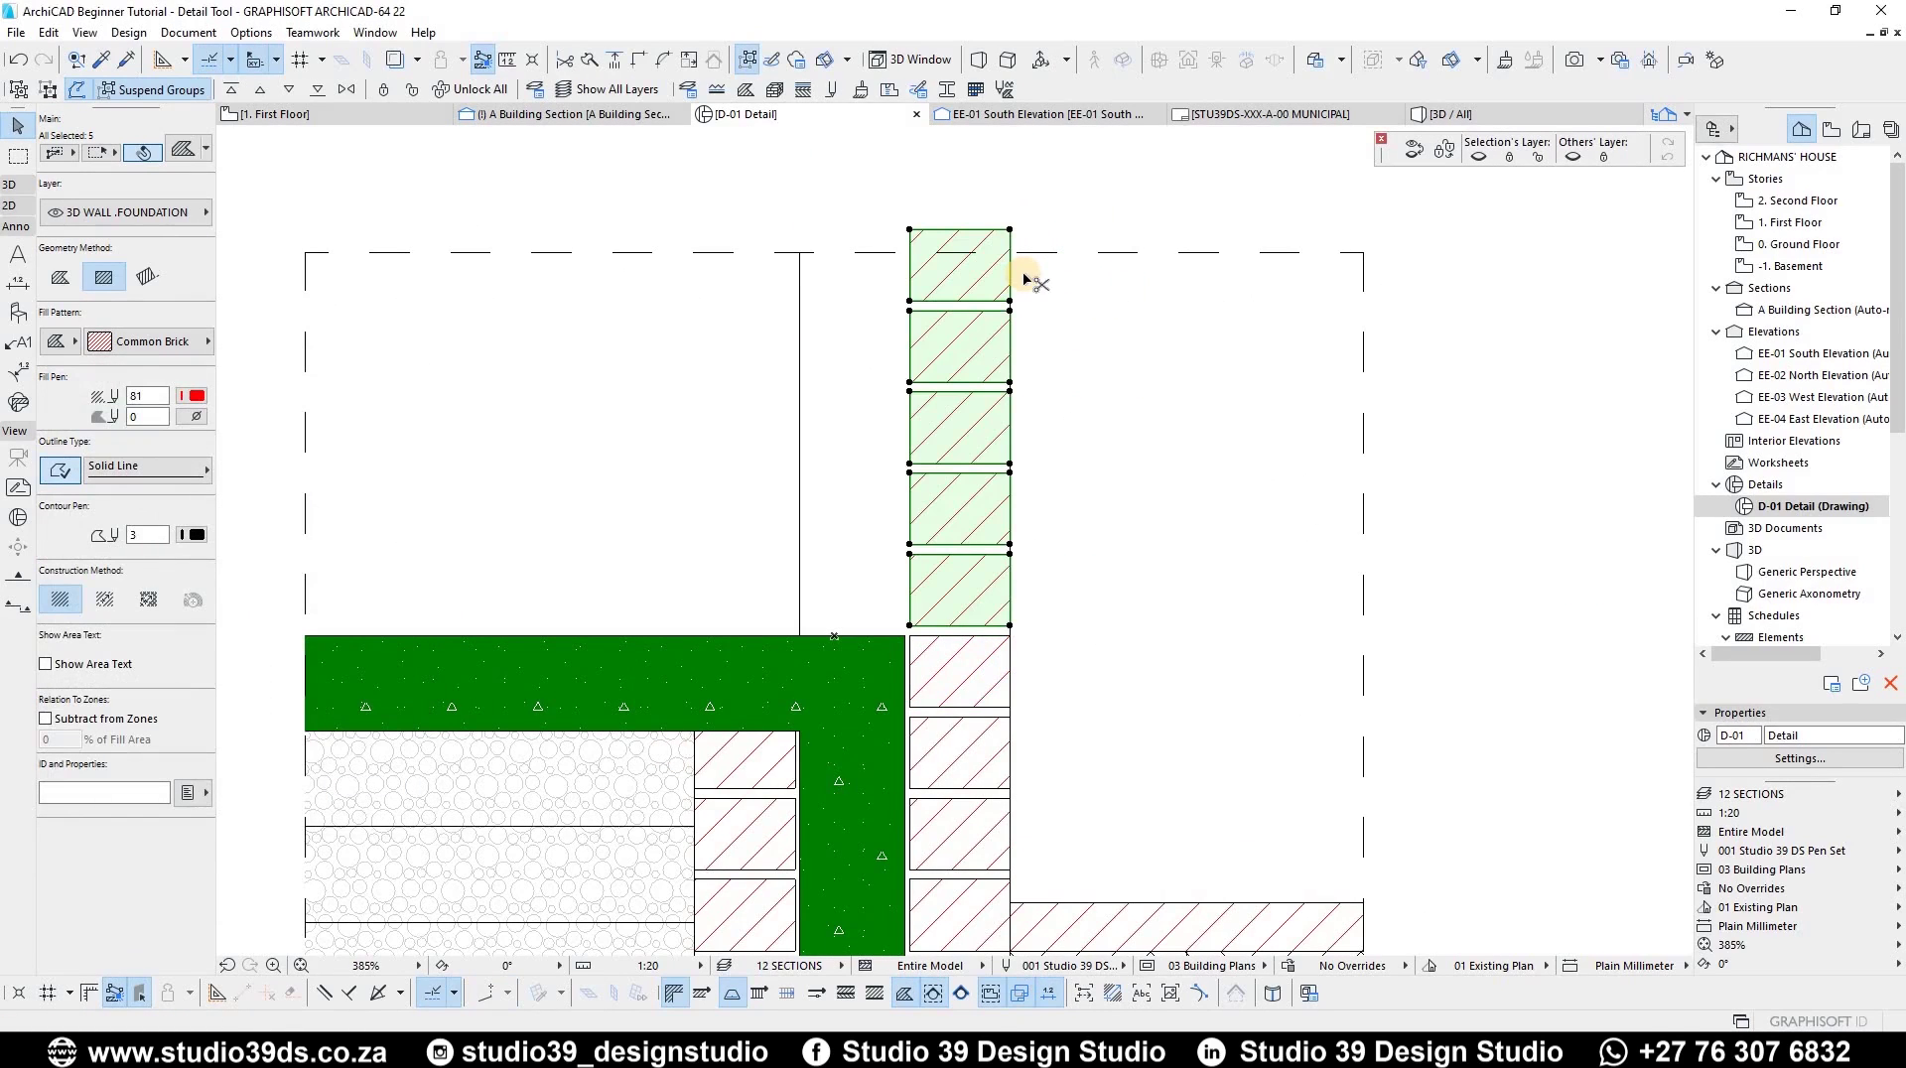
- Split the new bricks along the detail's upper boundary and delete the piece projecting above it
key(ctrl+t)
key(Escape)
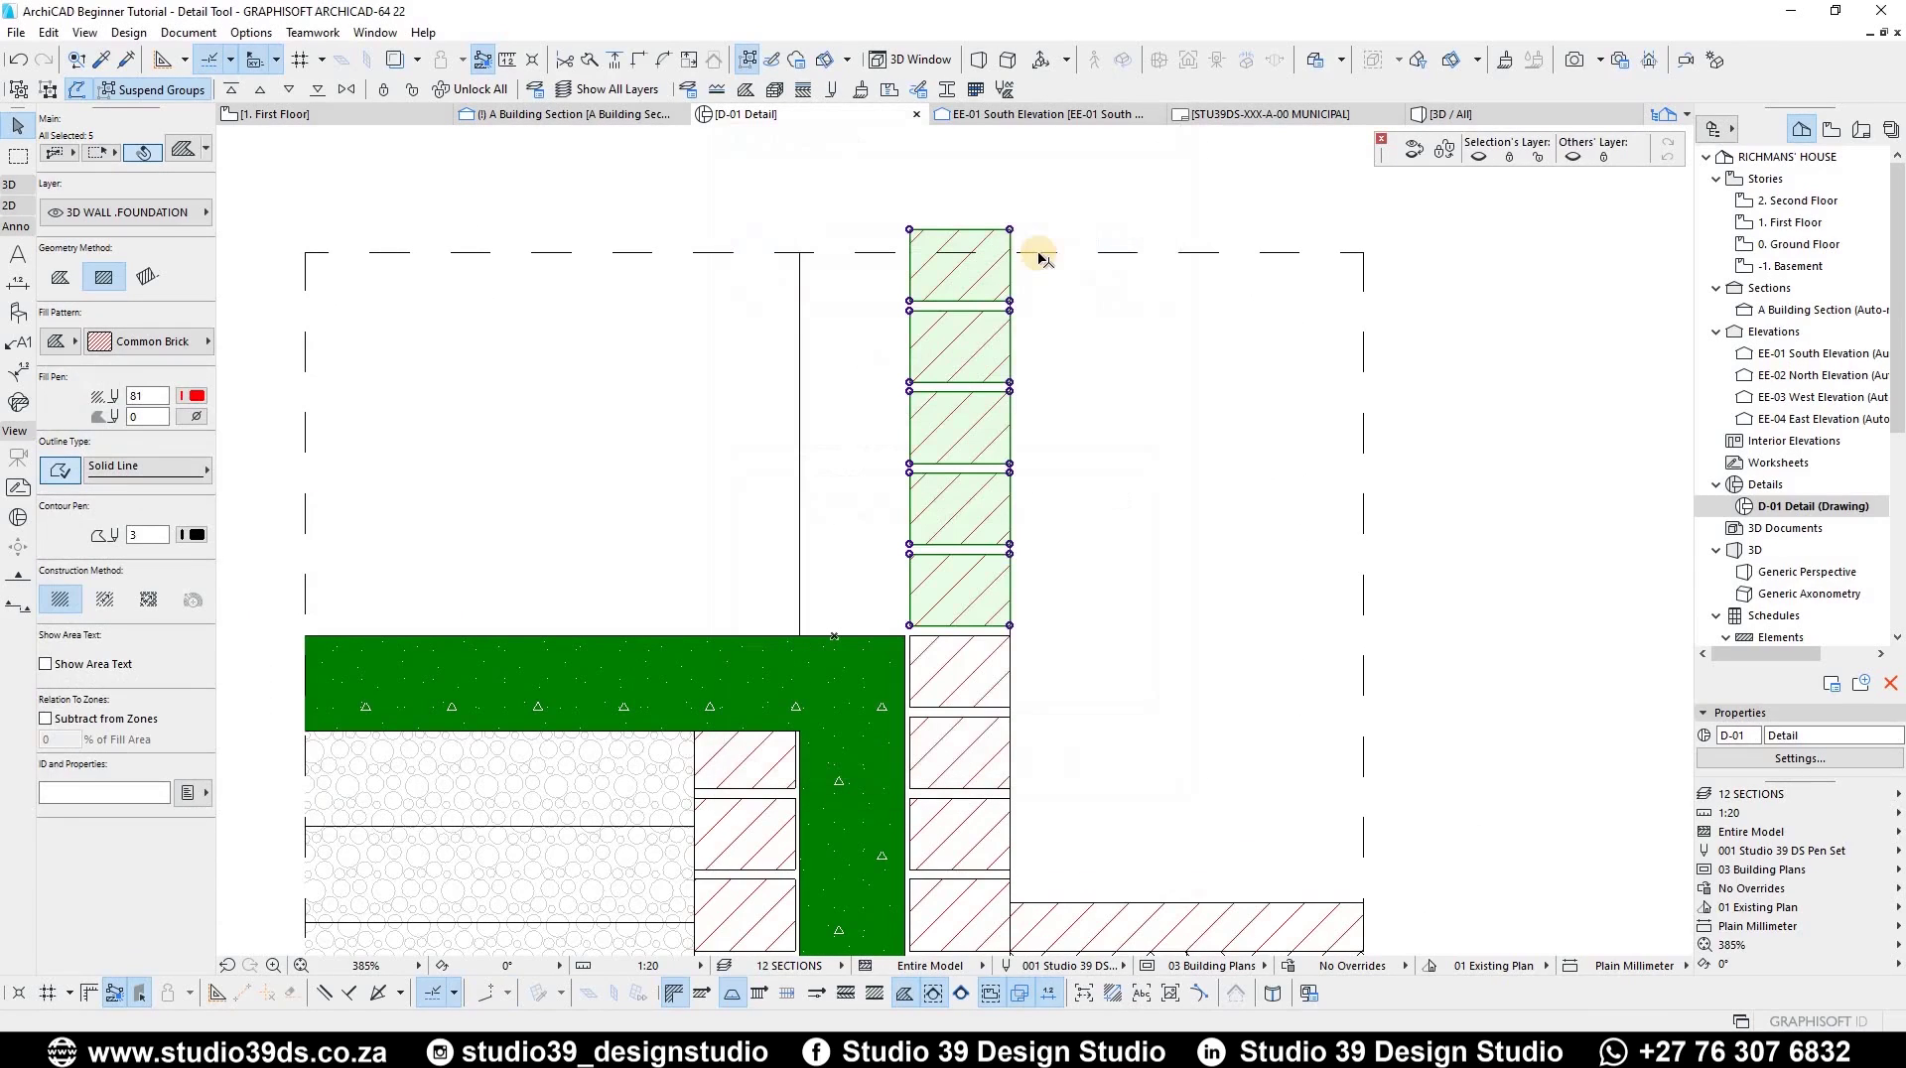
key(ctrl+/)
click(1041, 252)
click(1043, 230)
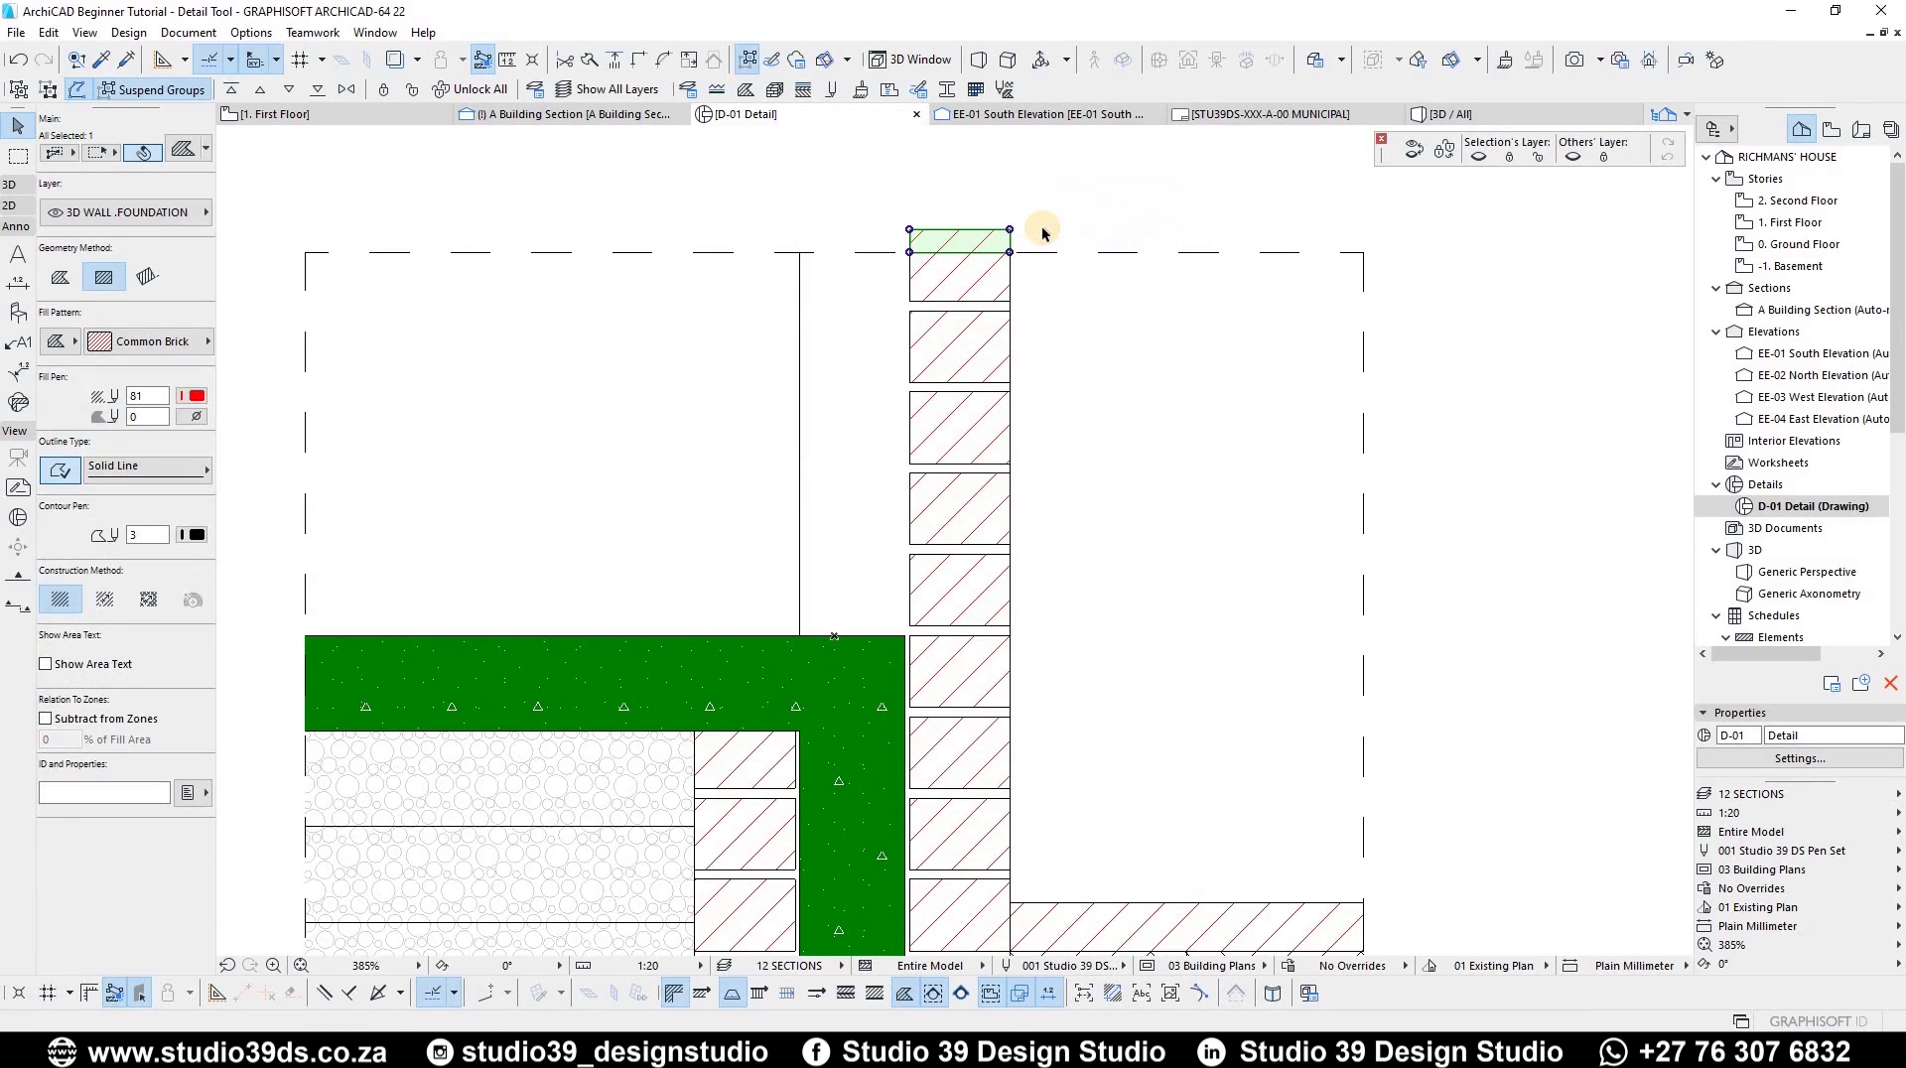
- Mirror a copy of the five outer bricks above the slab about a vertical axis through the concrete stem's outer upper corner
click(948, 591)
shift+click(955, 508)
shift+click(958, 427)
shift+click(960, 347)
shift+click(954, 283)
key(ctrl+alt+m)
scroll(903, 646, up, 3)
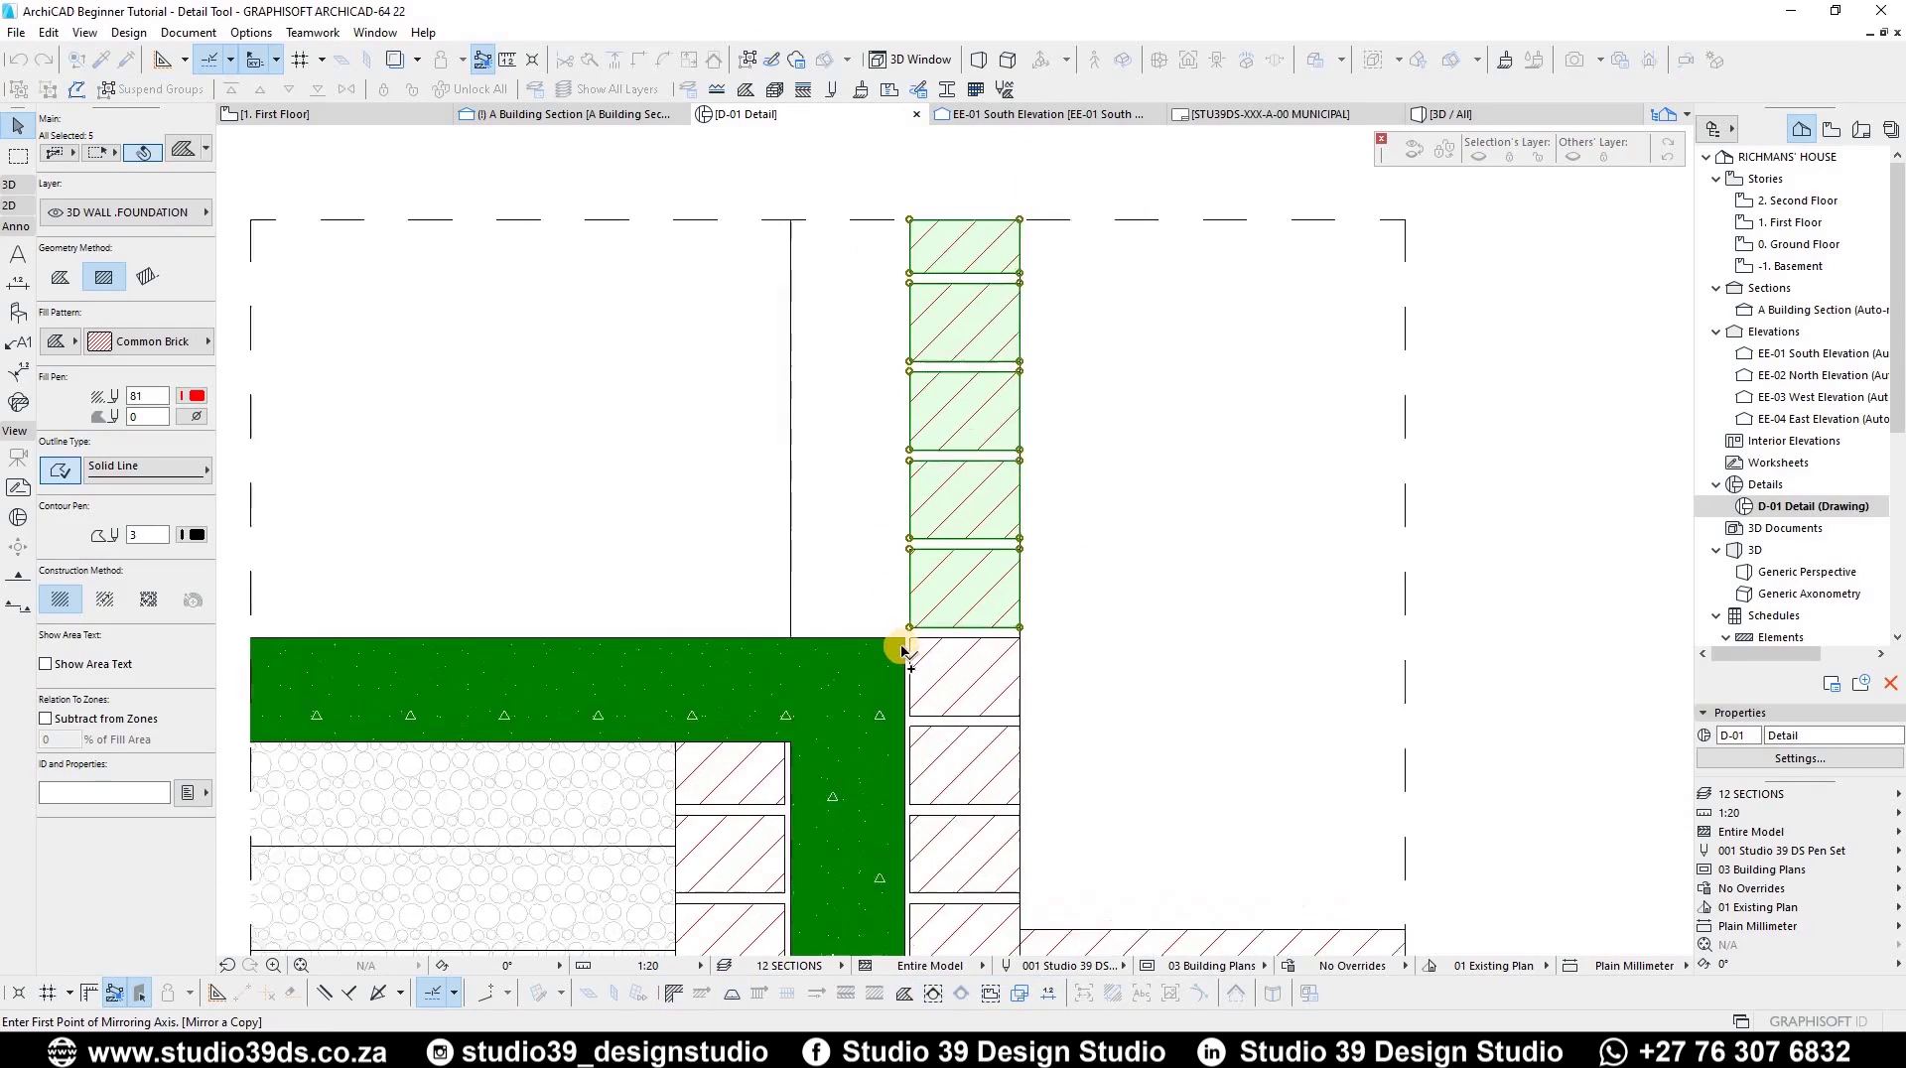
click(899, 651)
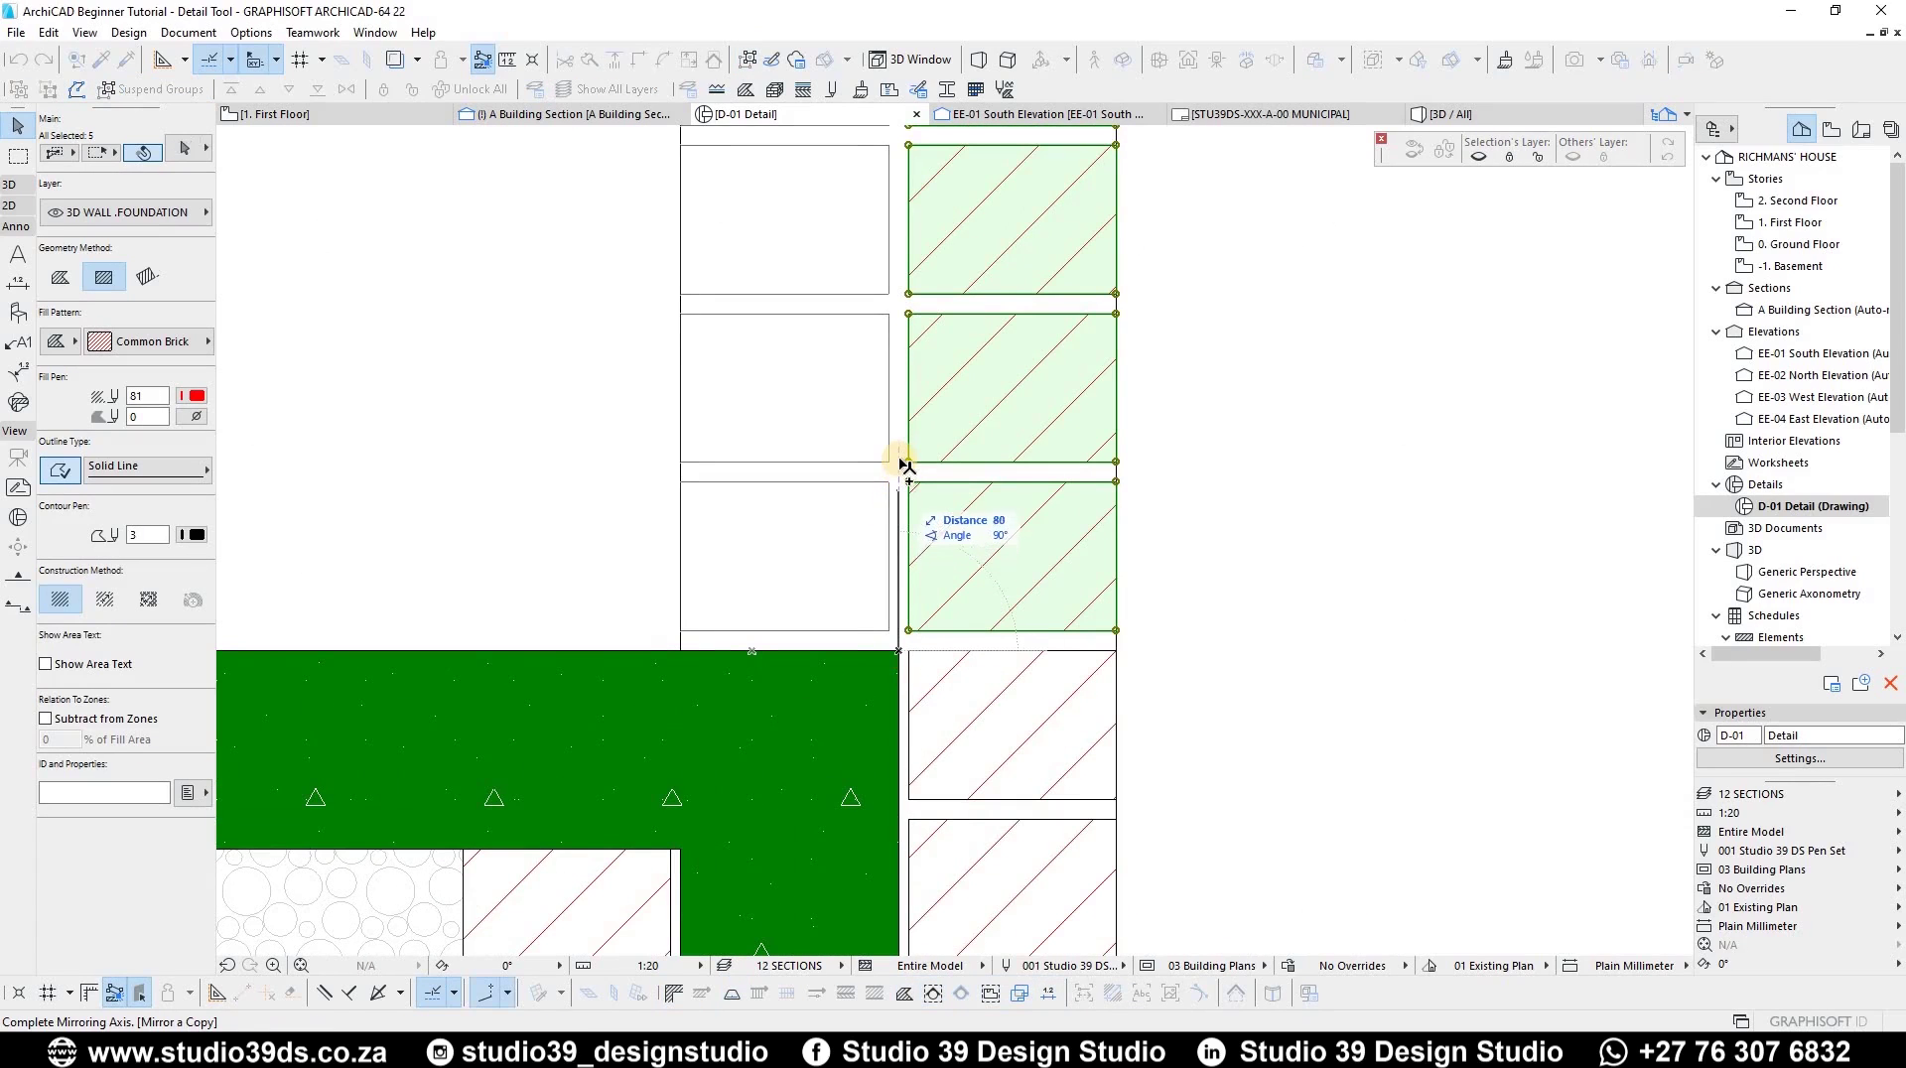
click(899, 455)
scroll(1032, 636, down, 5)
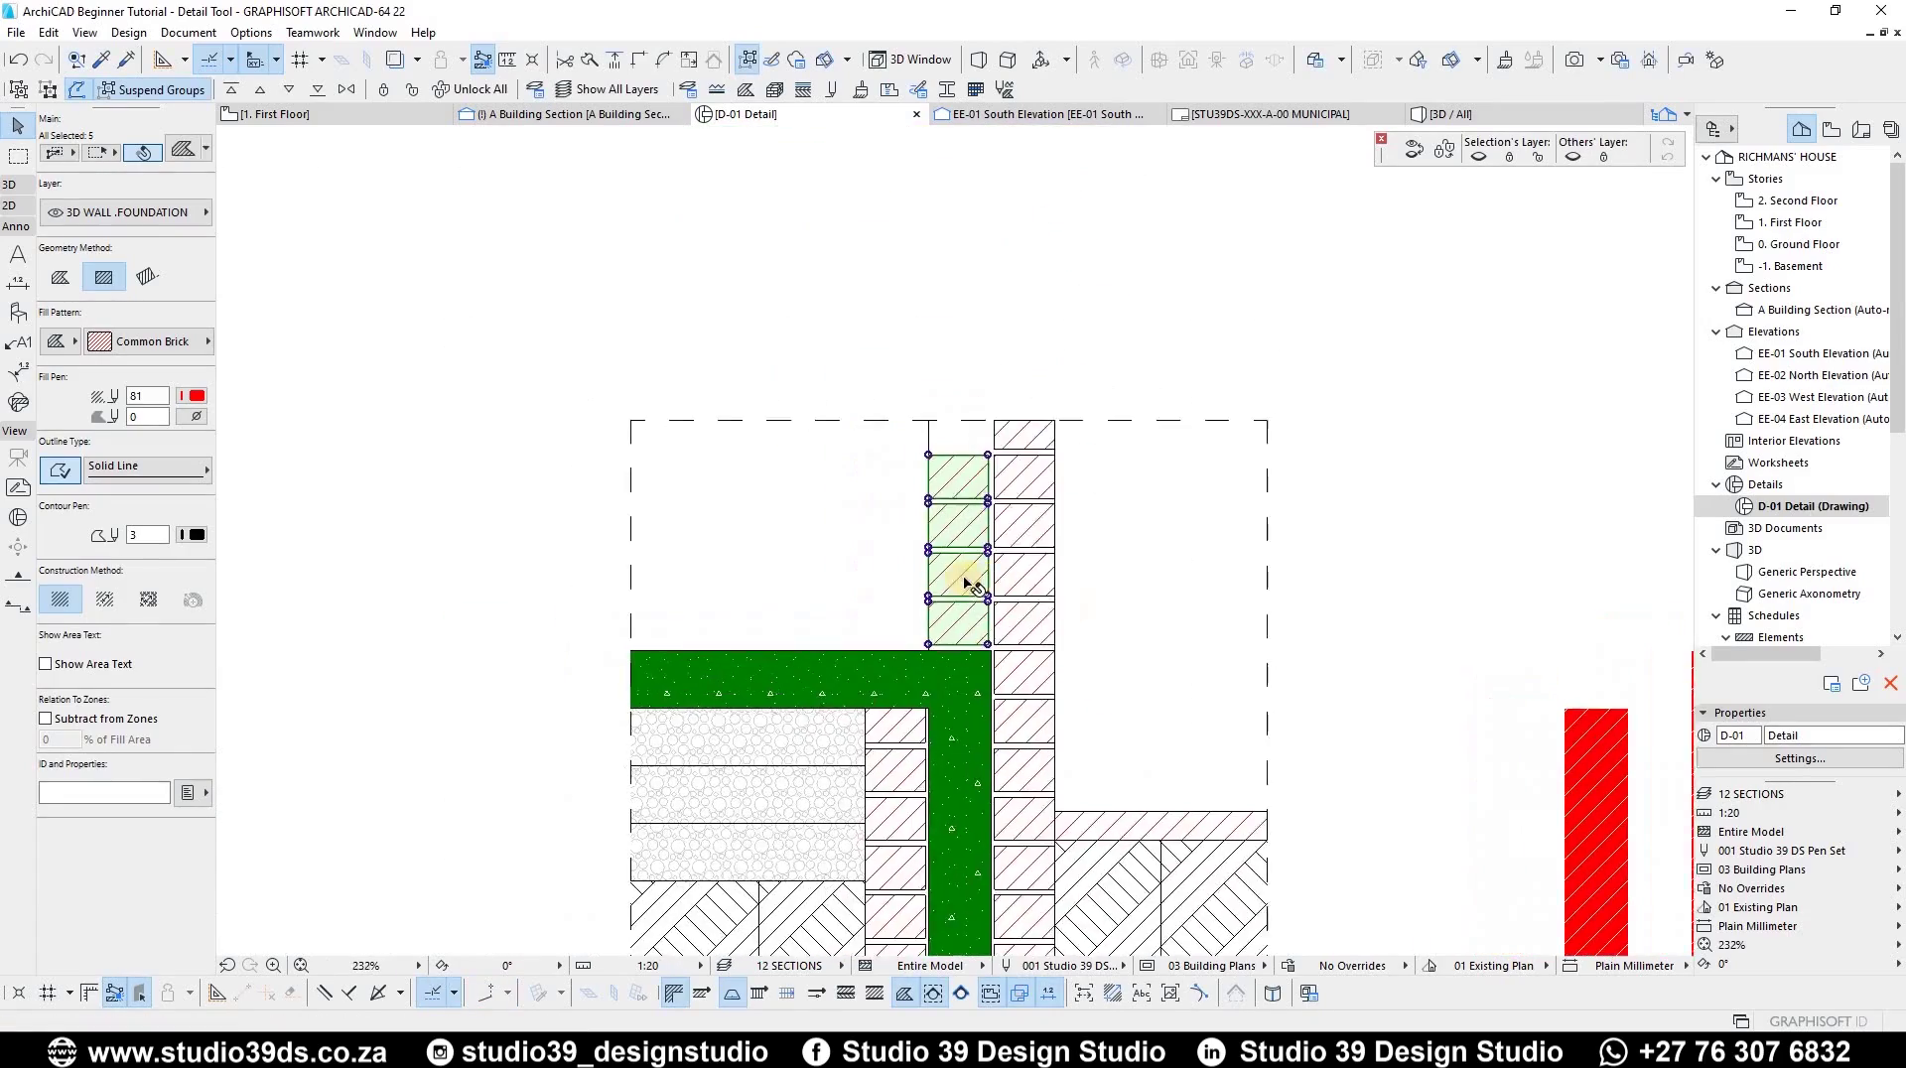
key(Escape)
- Delete the two leftover solid red wall fills standing beside the detail
scroll(932, 417, down, 4)
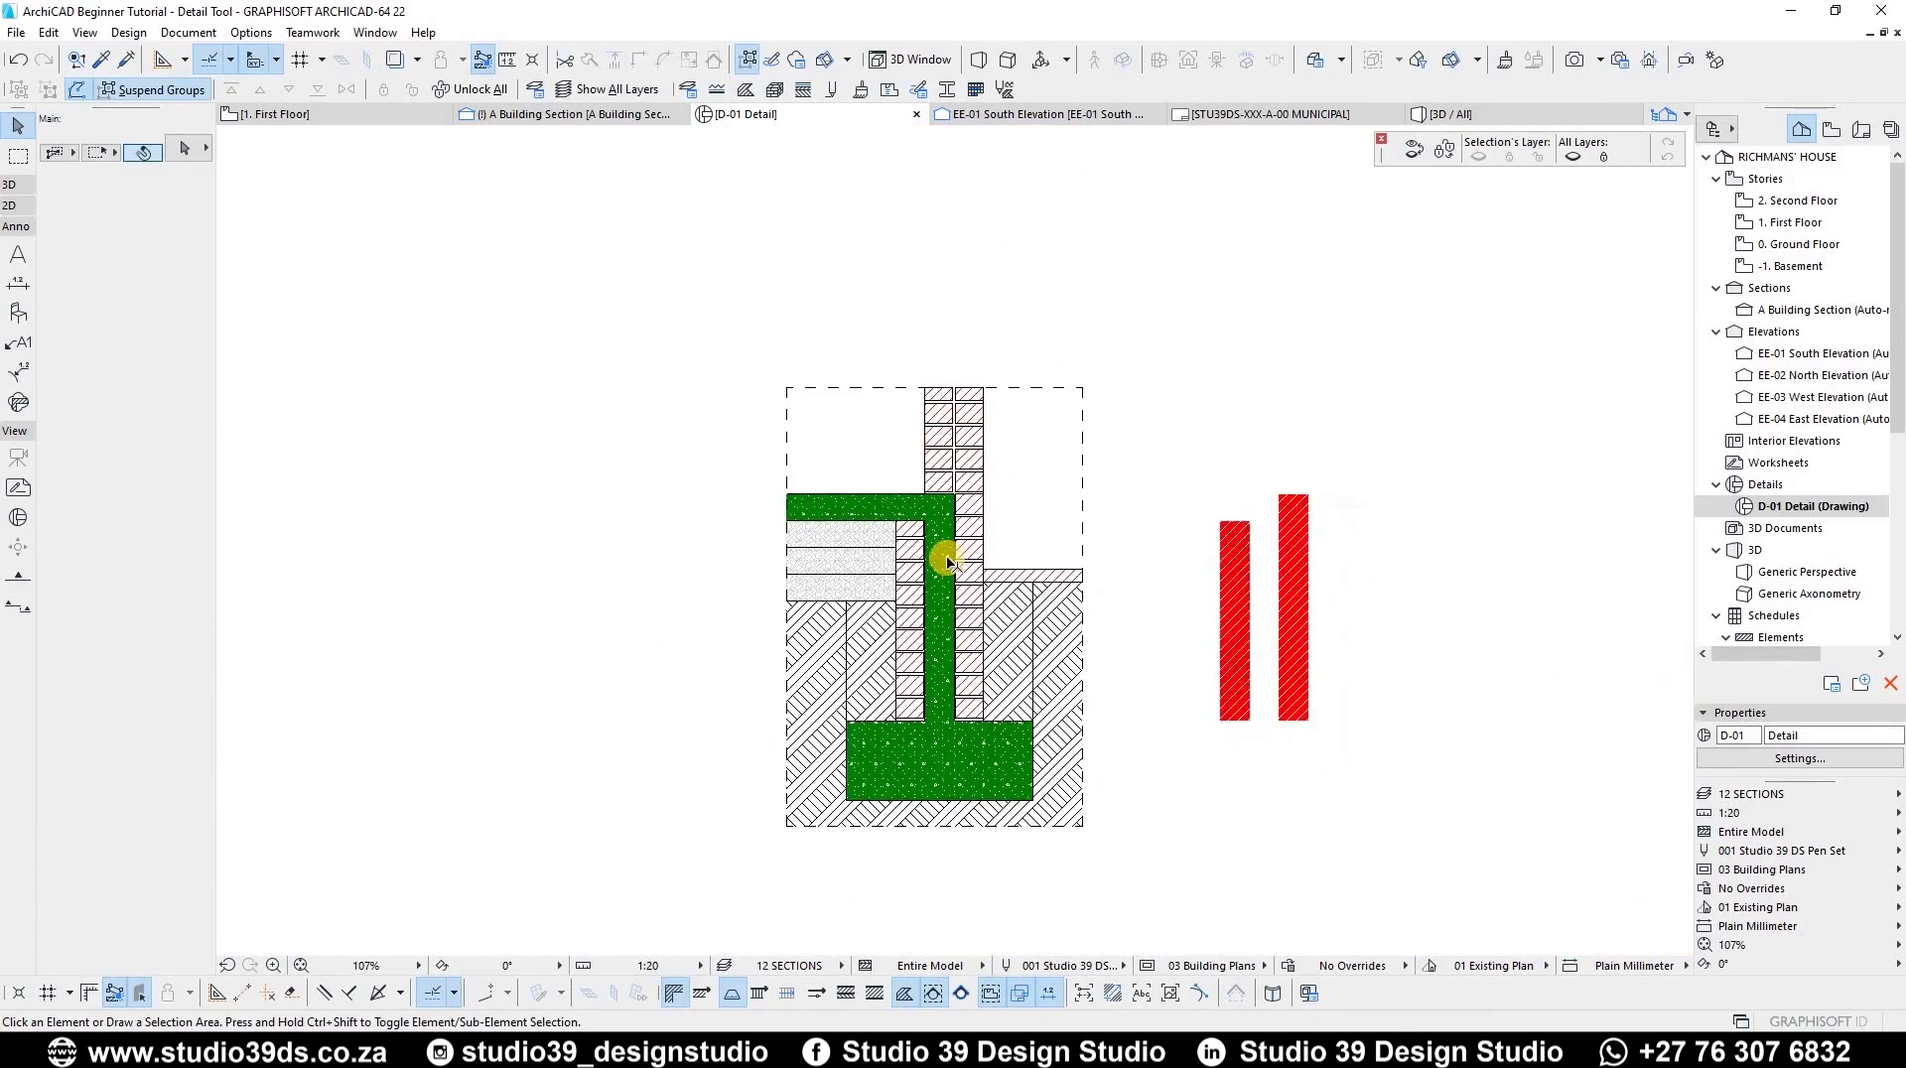
scroll(926, 440, up, 4)
middle_drag(1022, 569, 1026, 324)
click(951, 633)
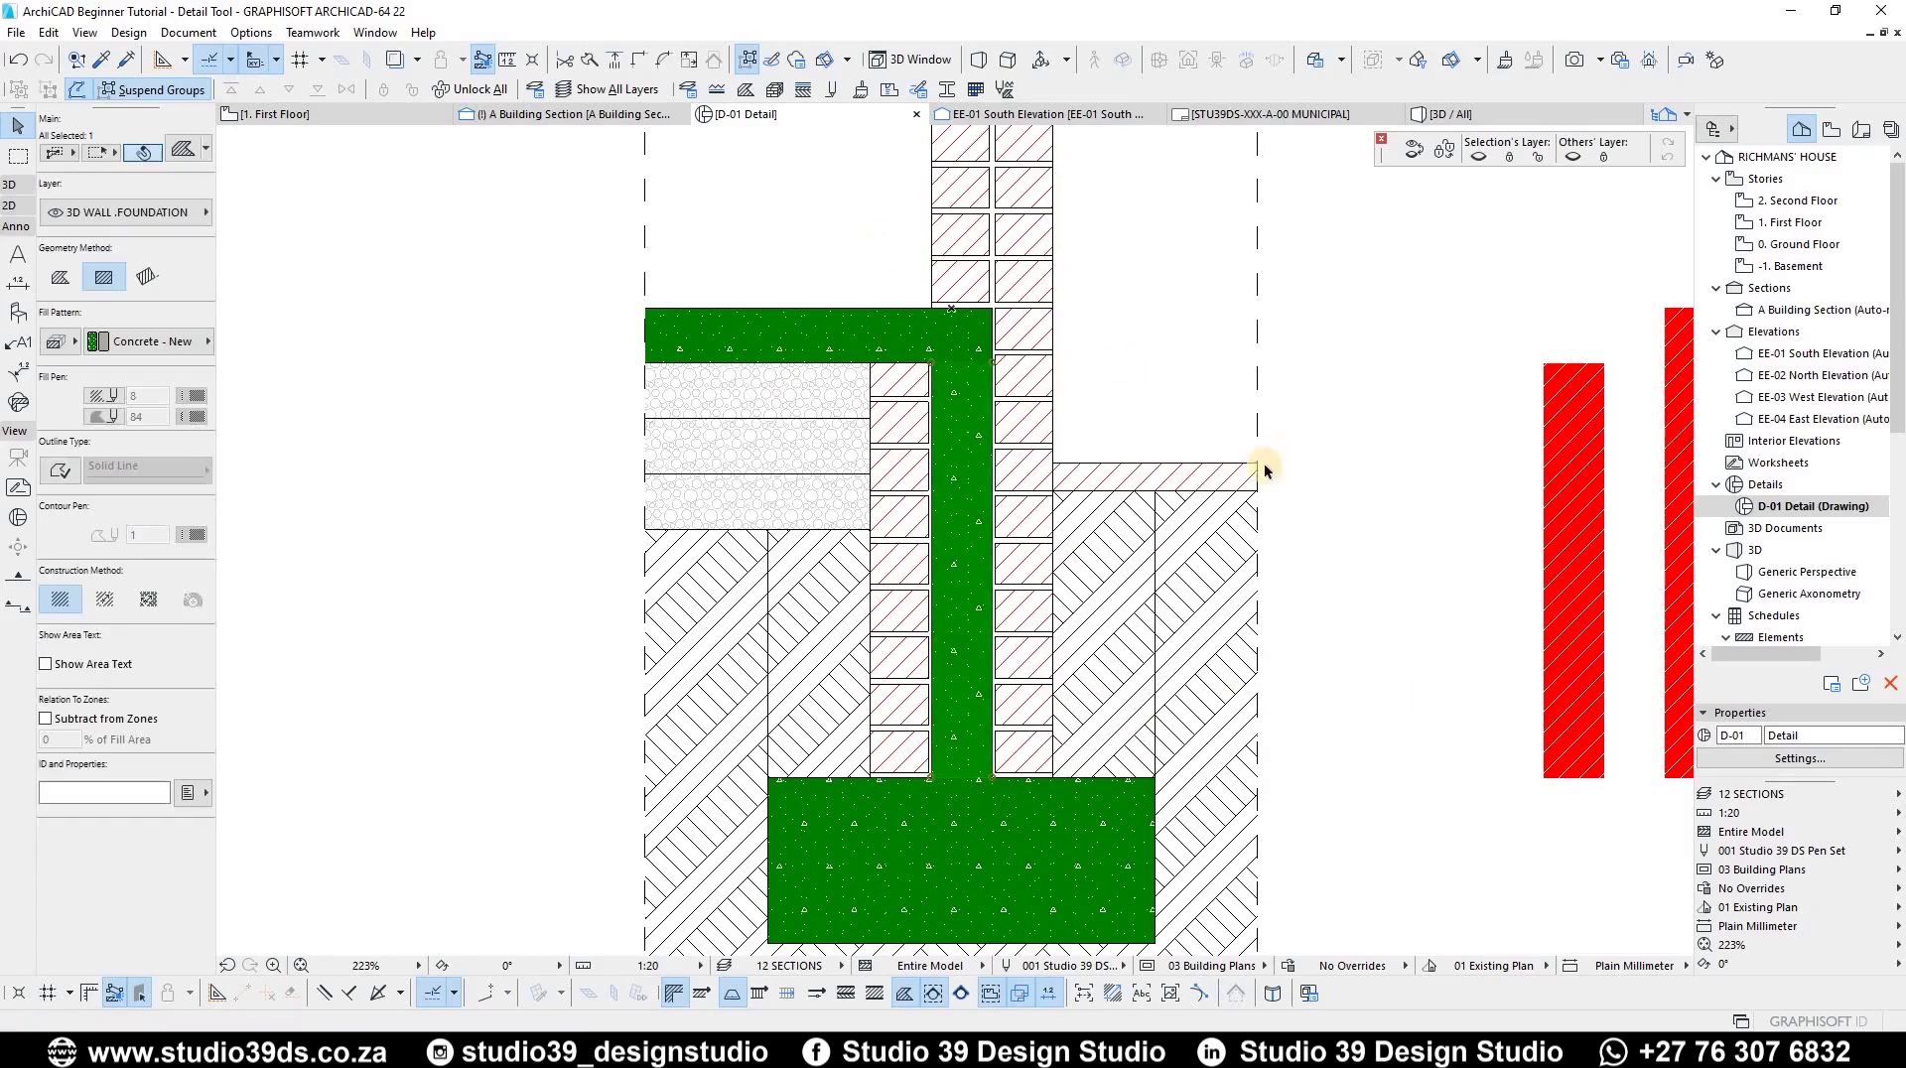
scroll(1234, 735, down, 2)
click(1098, 647)
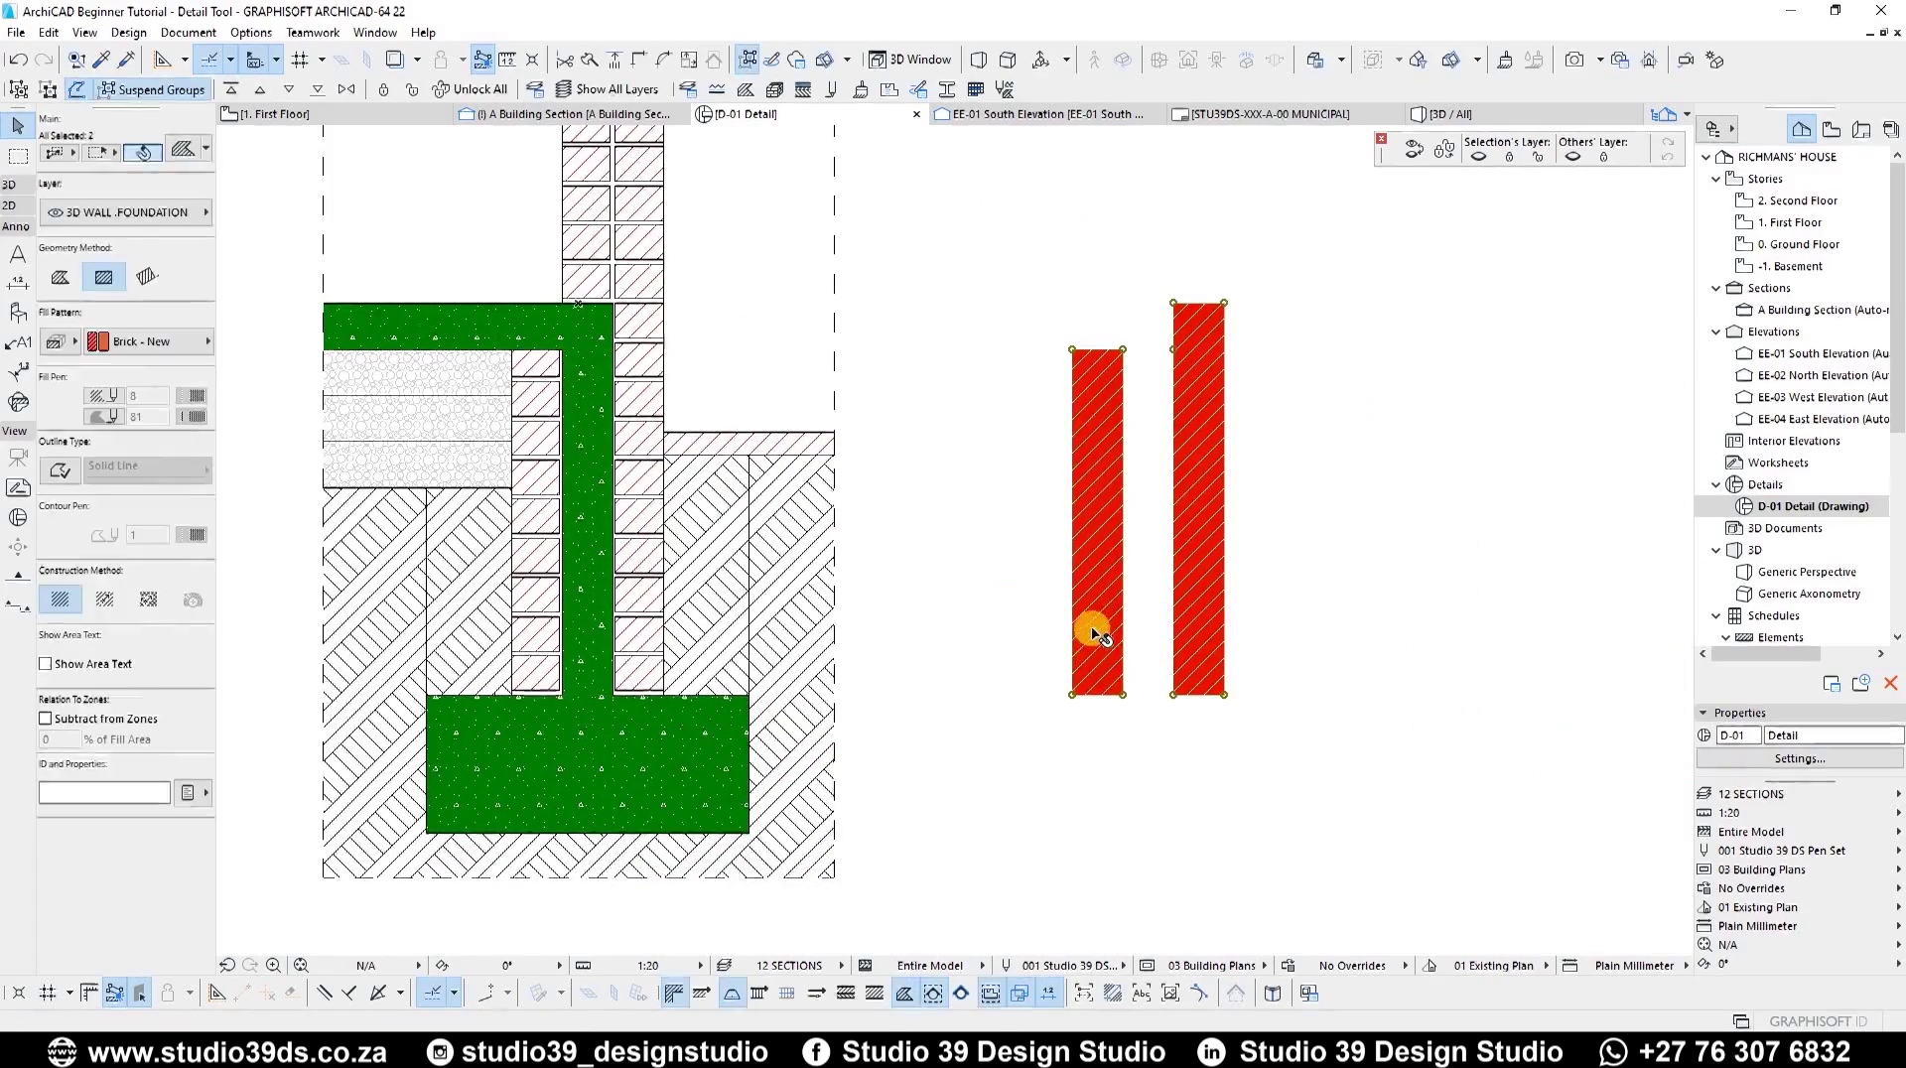
key(Delete)
- Switch the concrete stem between the brick columns to a drafting fill with the Structural Concrete pattern
scroll(673, 591, down, 3)
middle_drag(674, 591, 944, 541)
scroll(854, 573, up, 5)
click(944, 530)
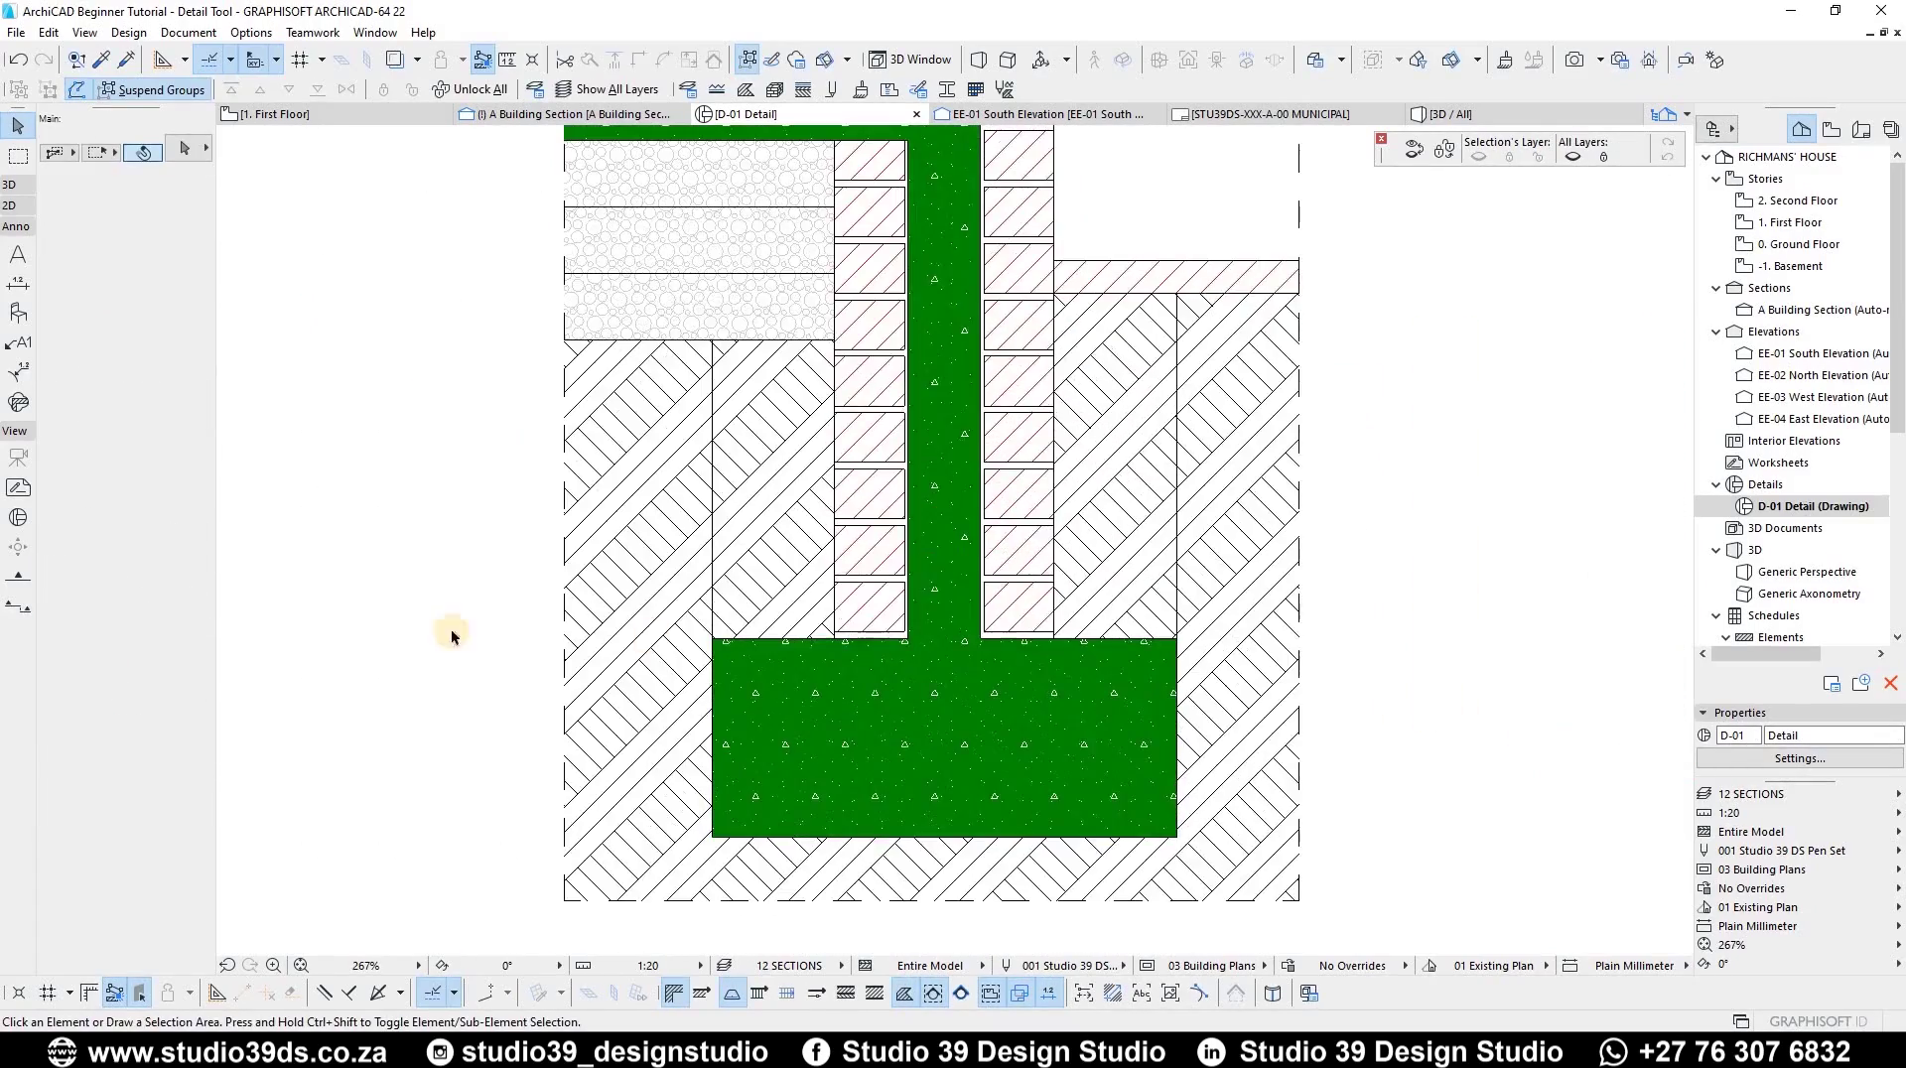
click(75, 343)
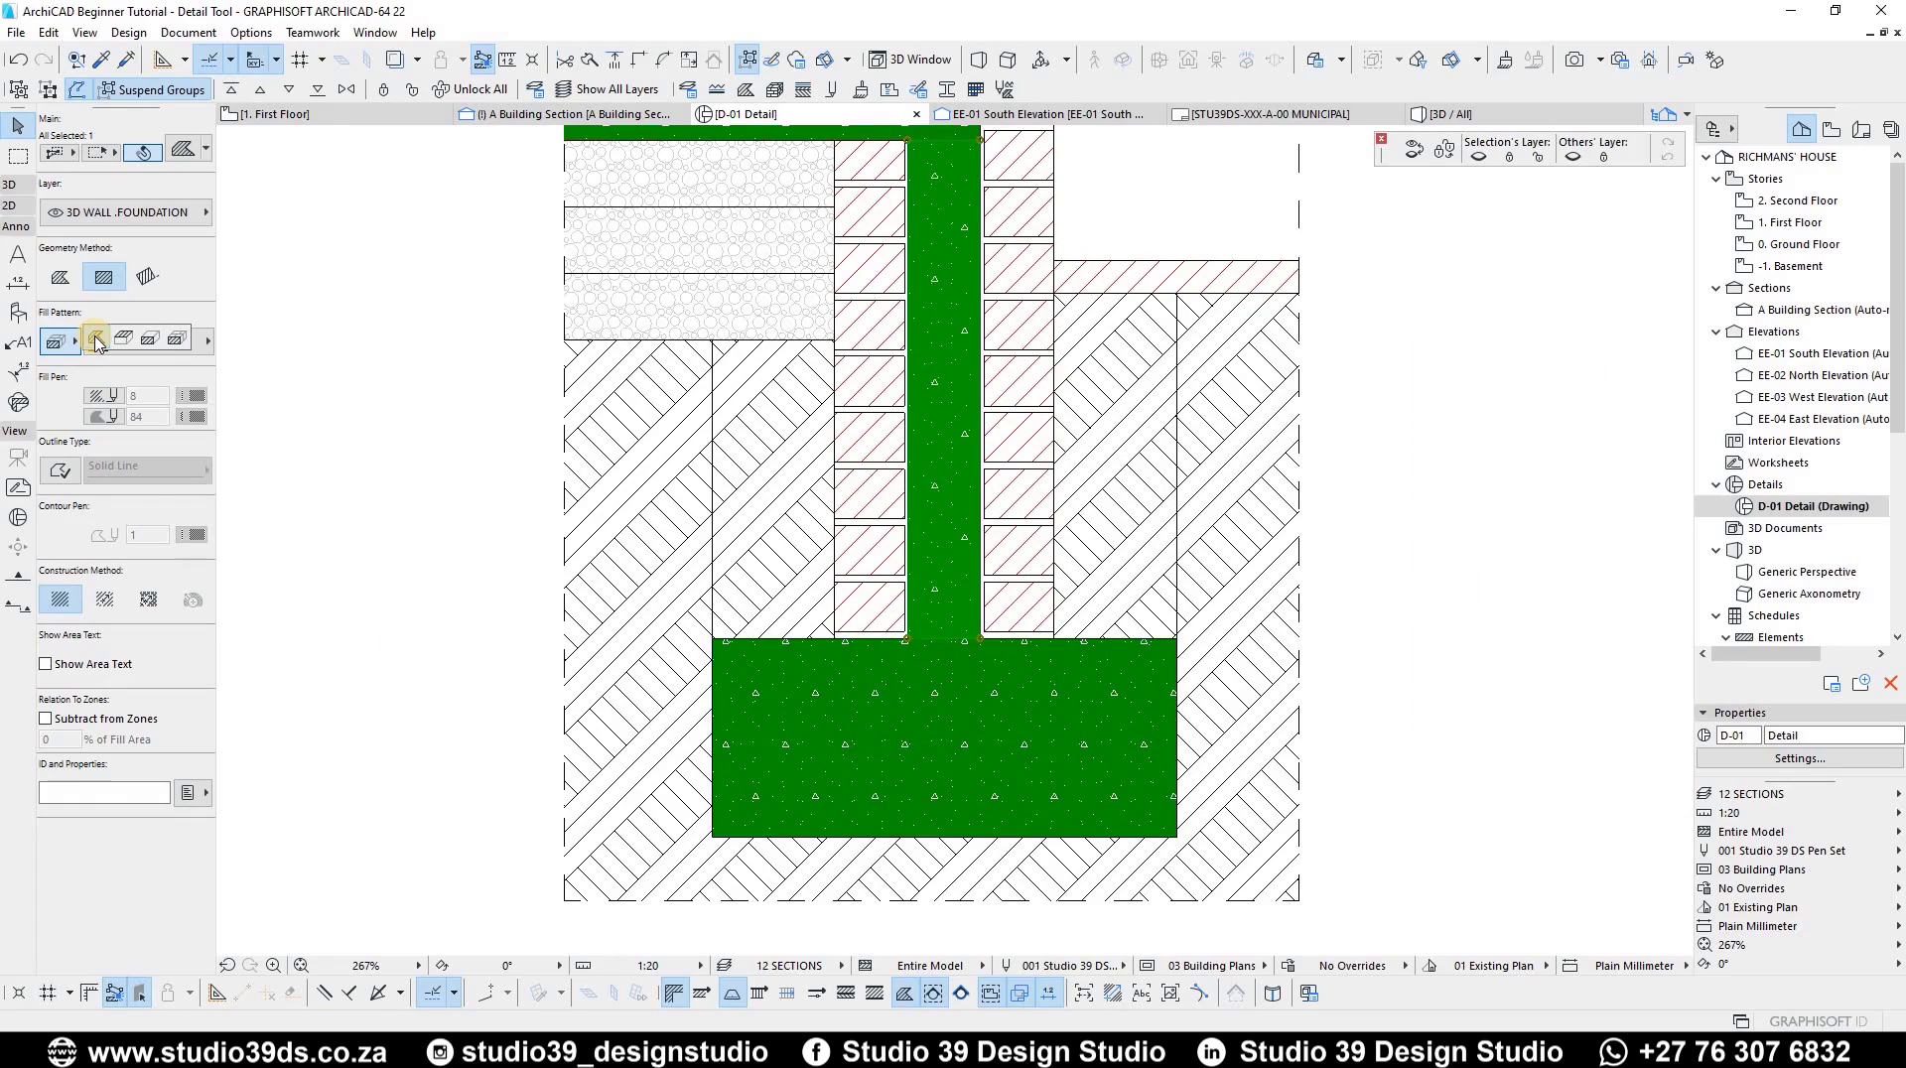
click(96, 342)
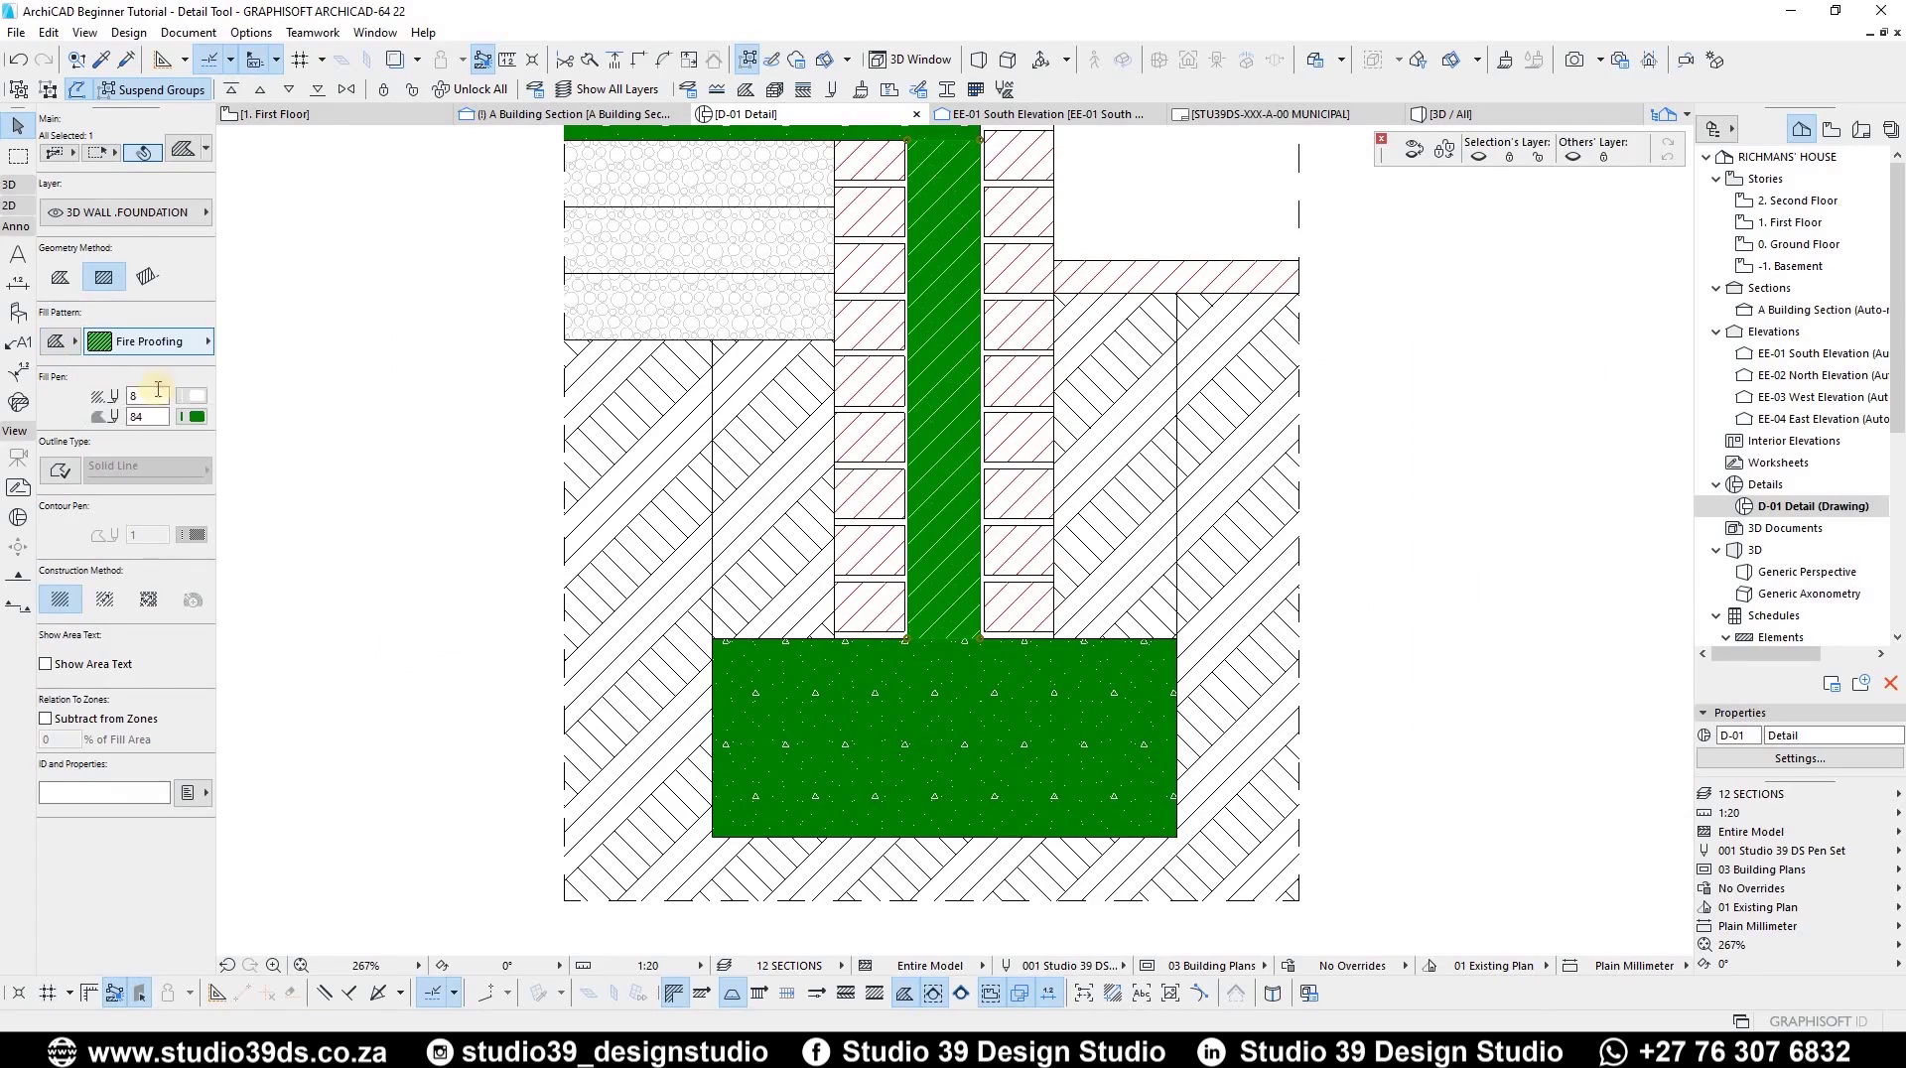
click(169, 343)
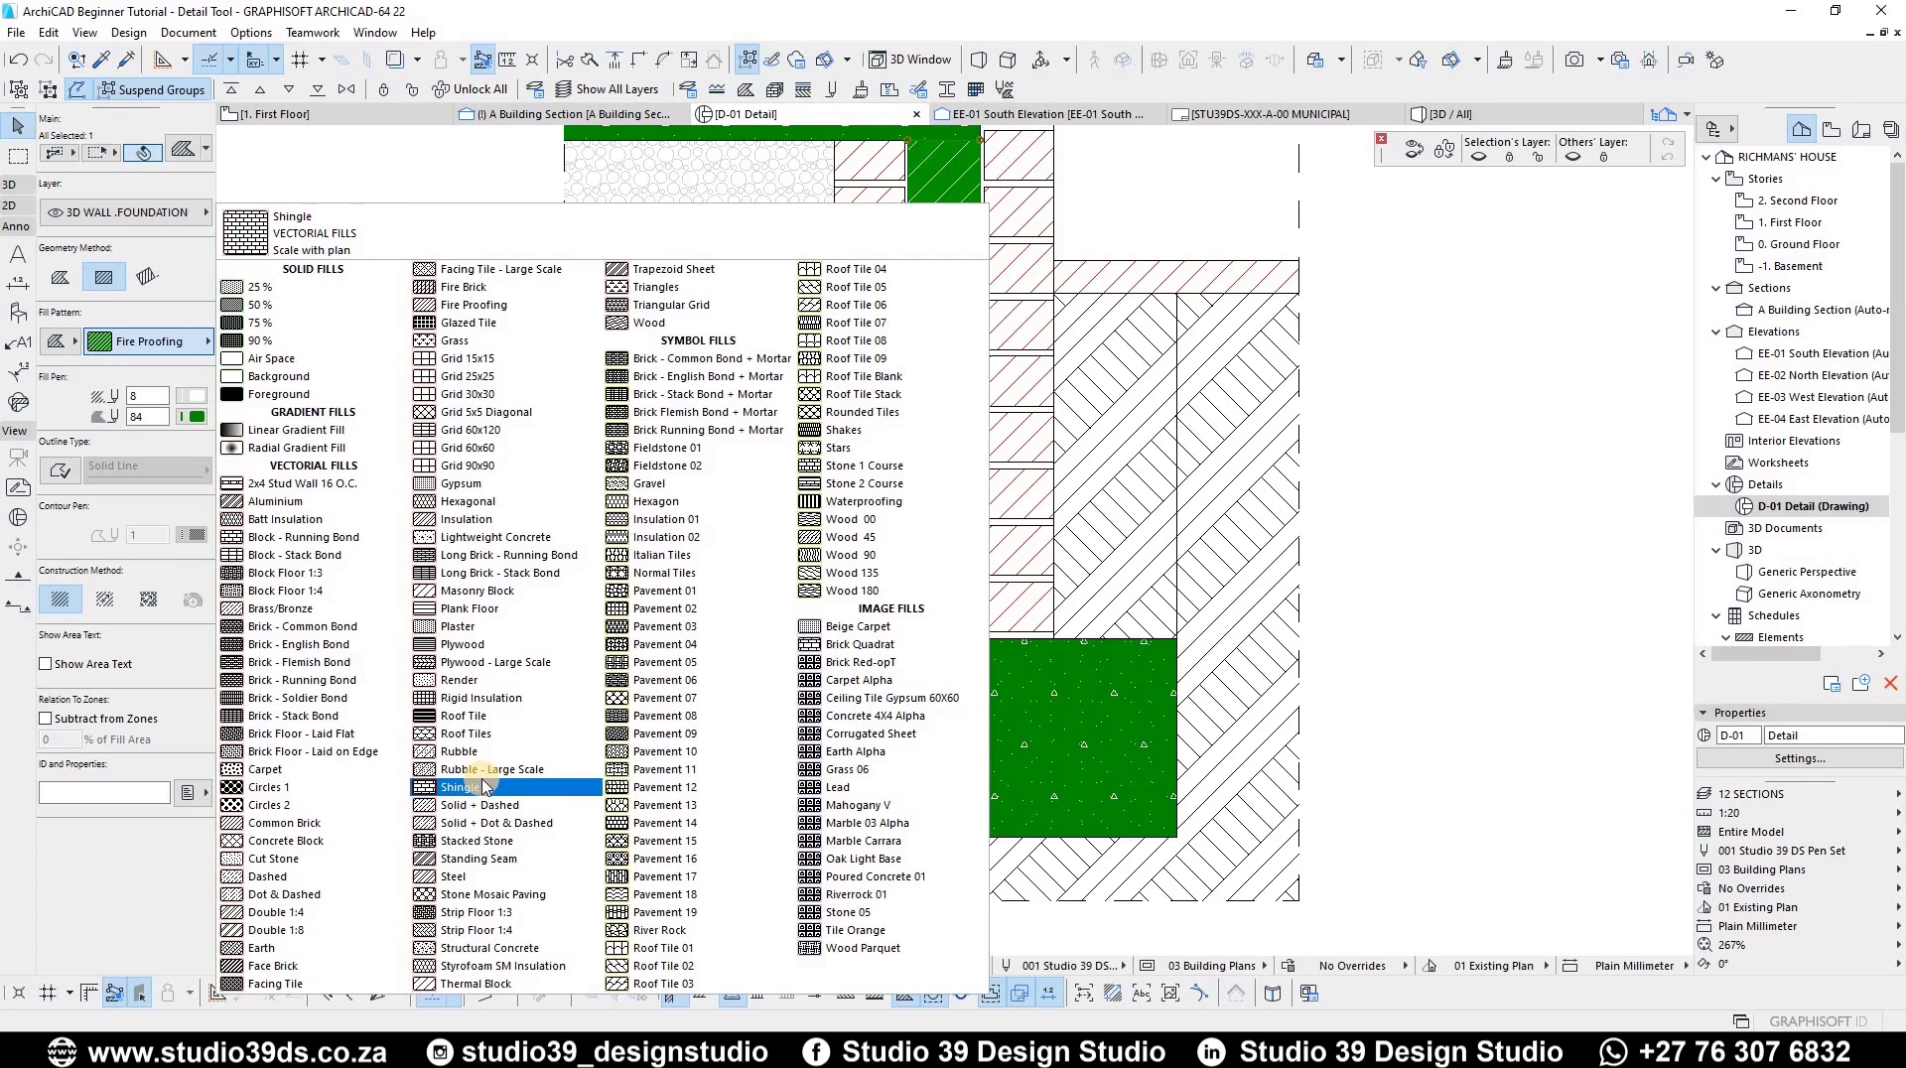
click(475, 948)
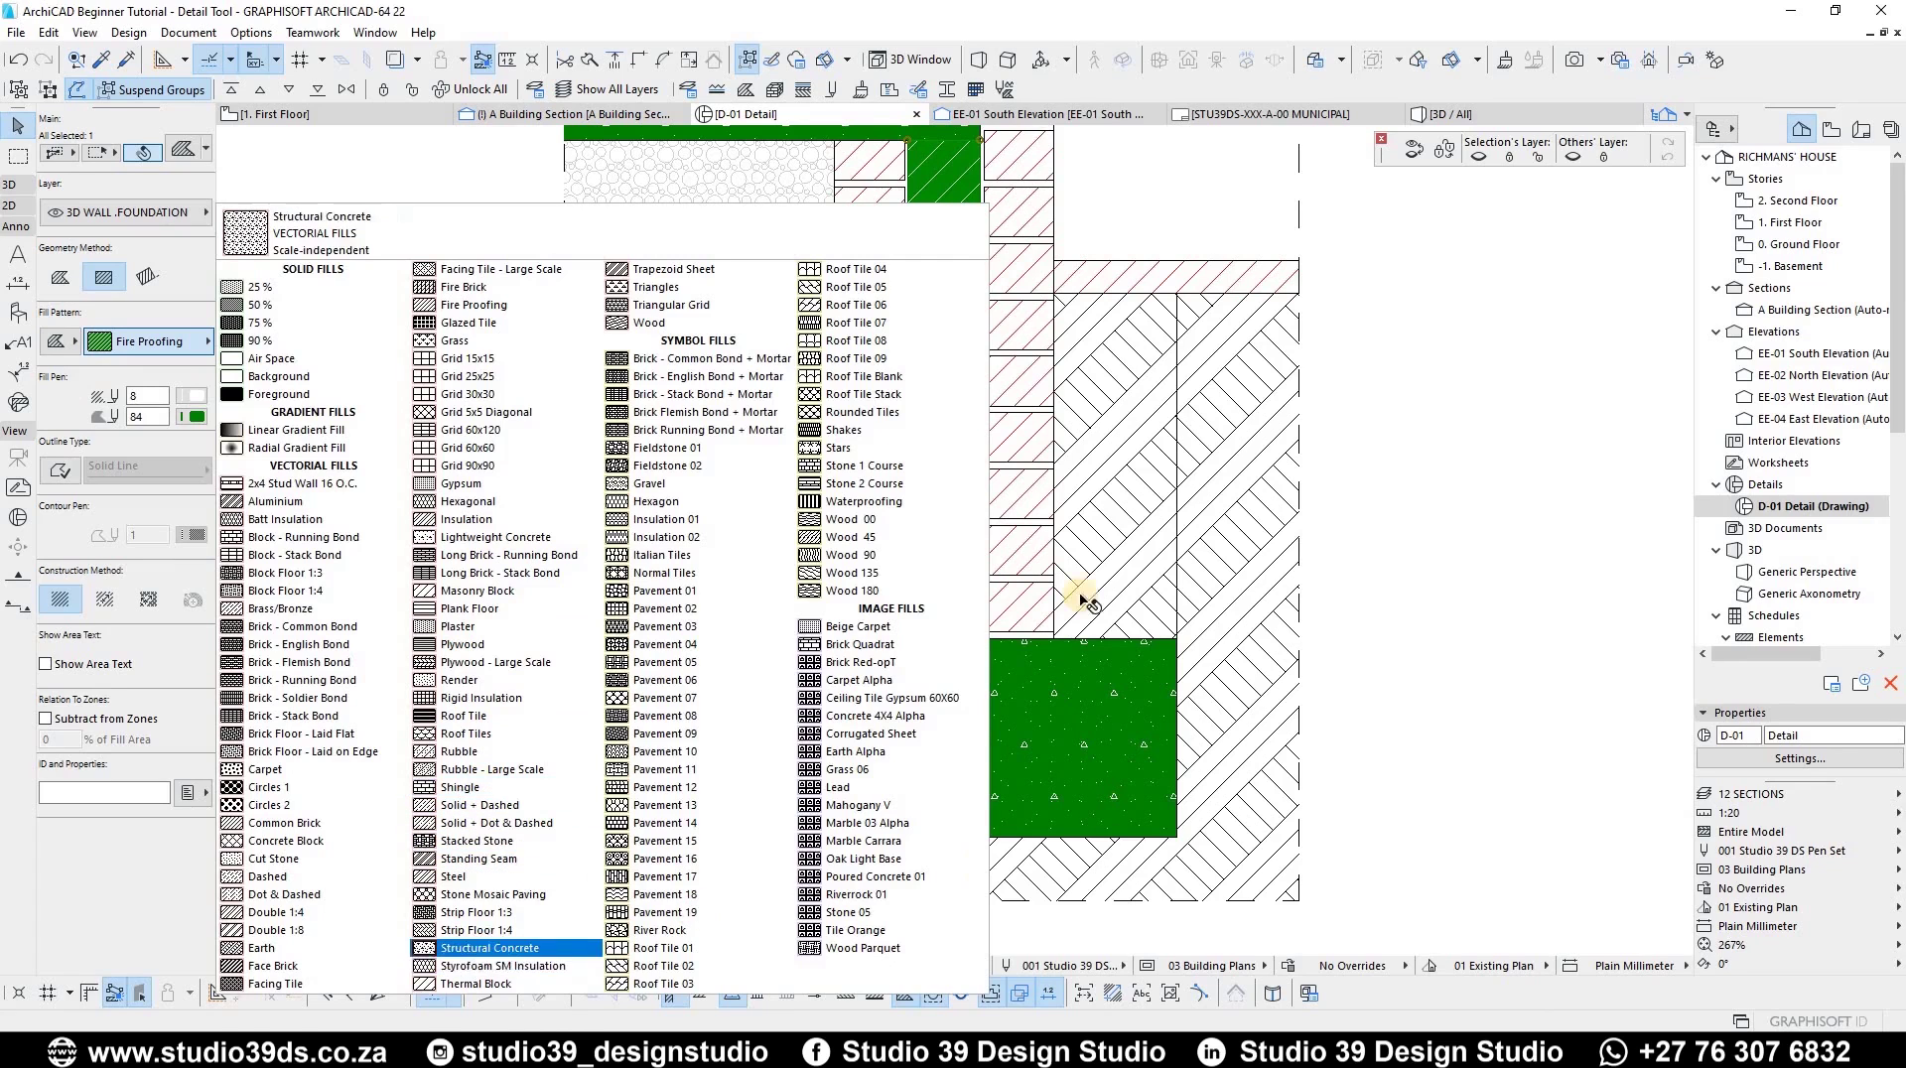
- Give the stem's fill a transparent background, foreground pen 84, and a solid outline with contour pen 4
click(198, 419)
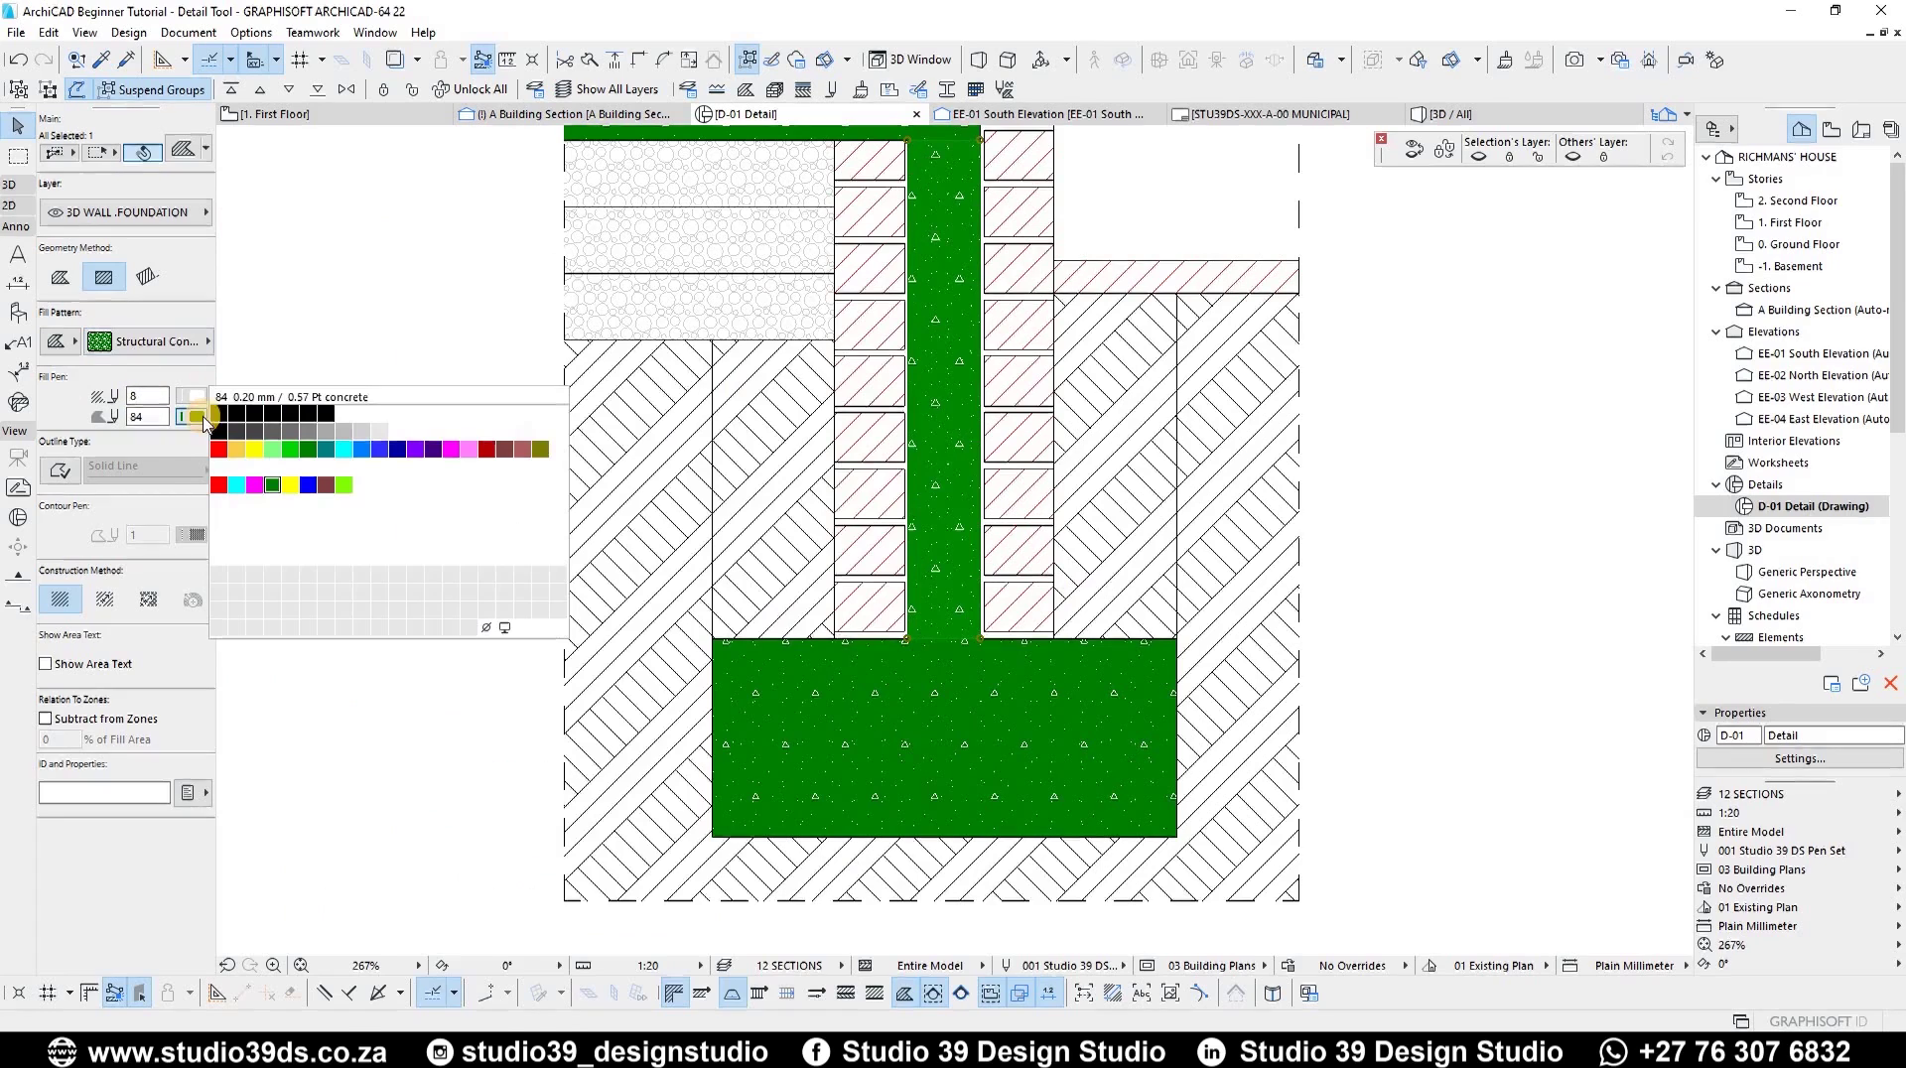
click(238, 425)
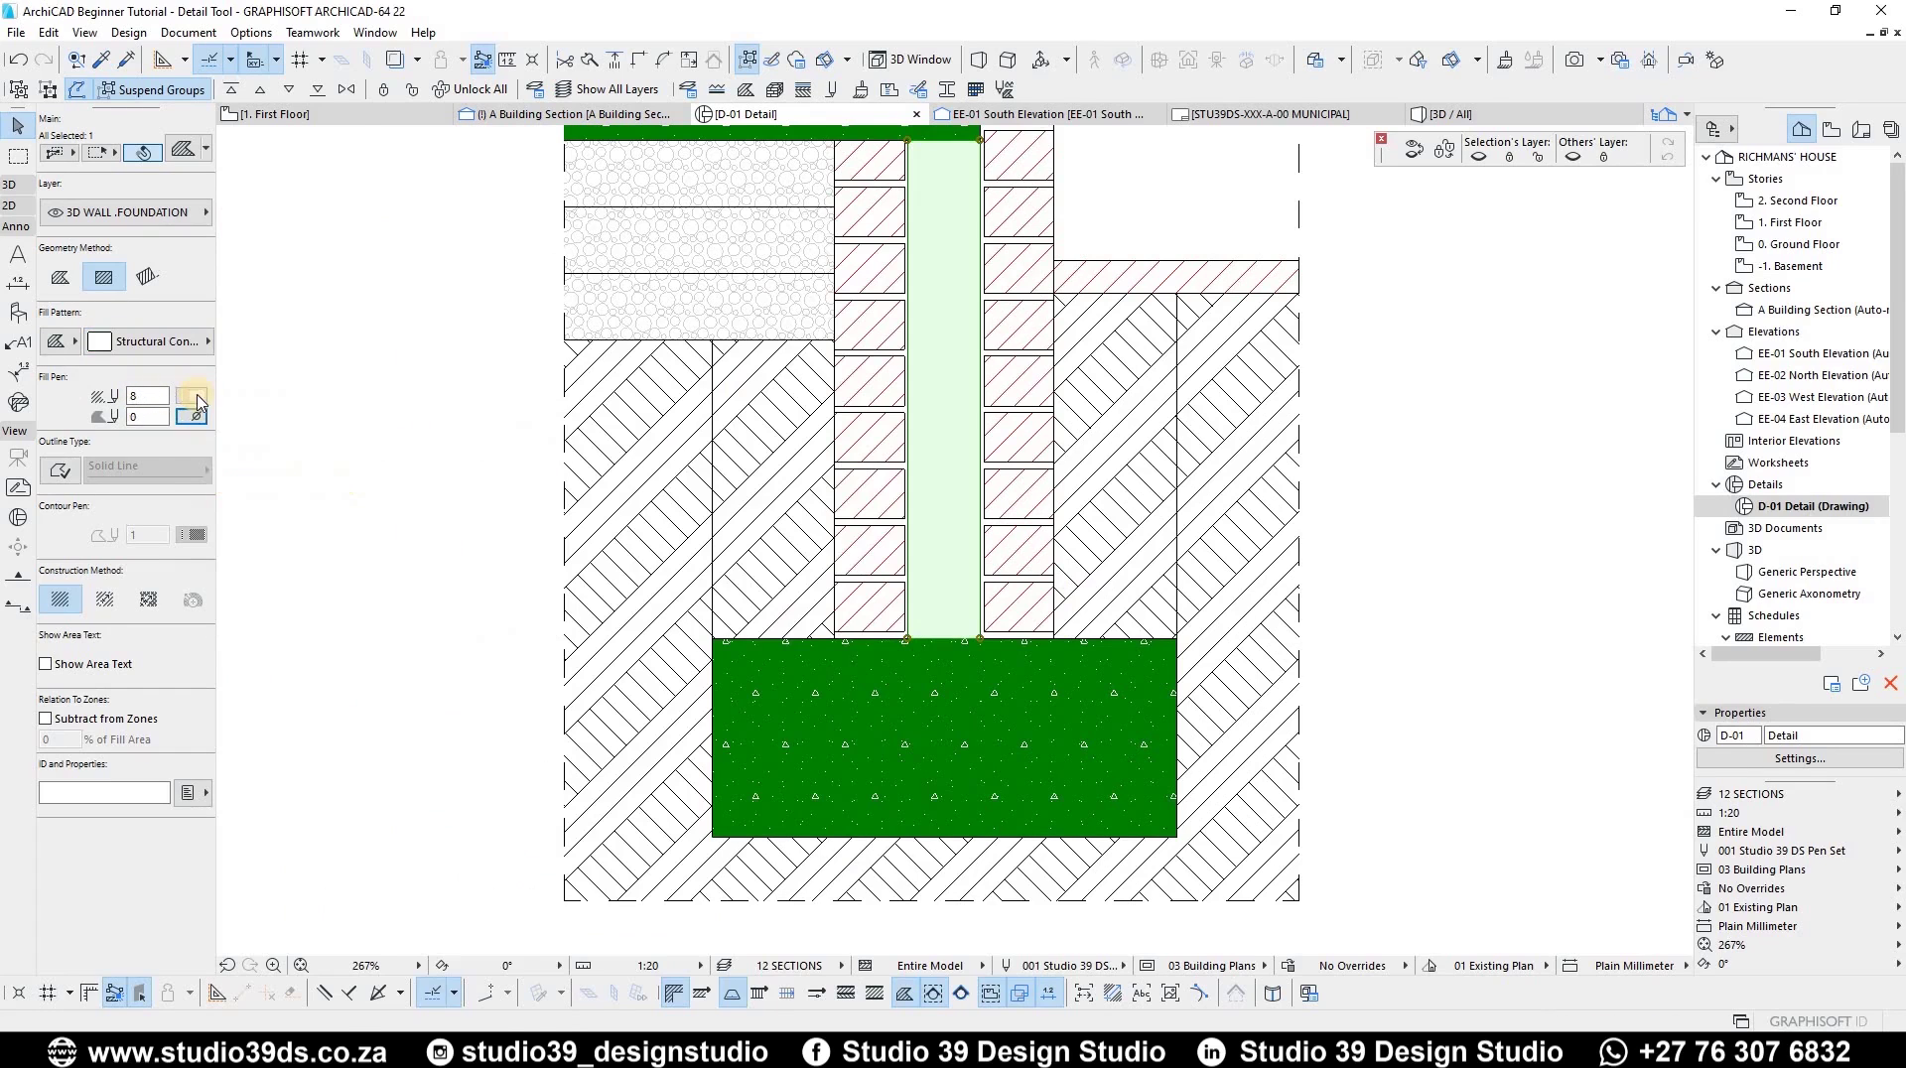
click(206, 399)
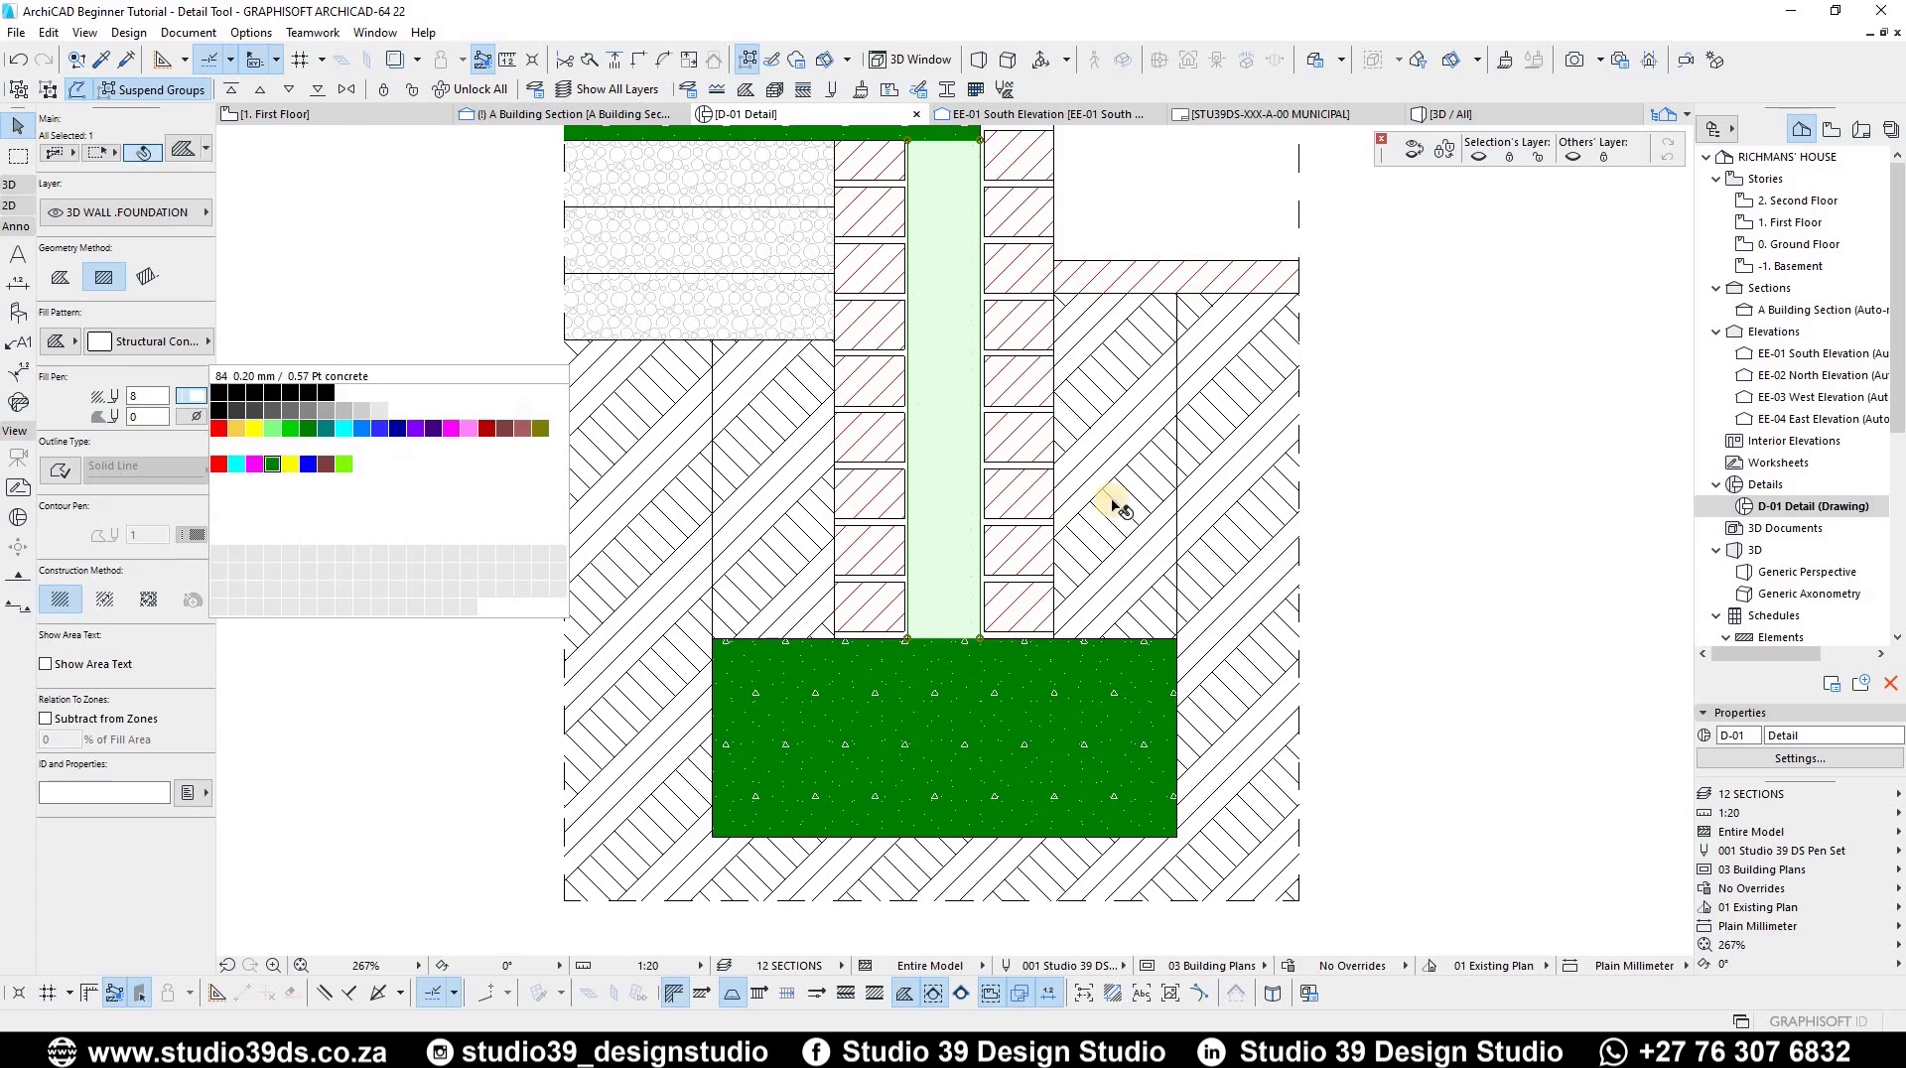
click(63, 467)
click(193, 536)
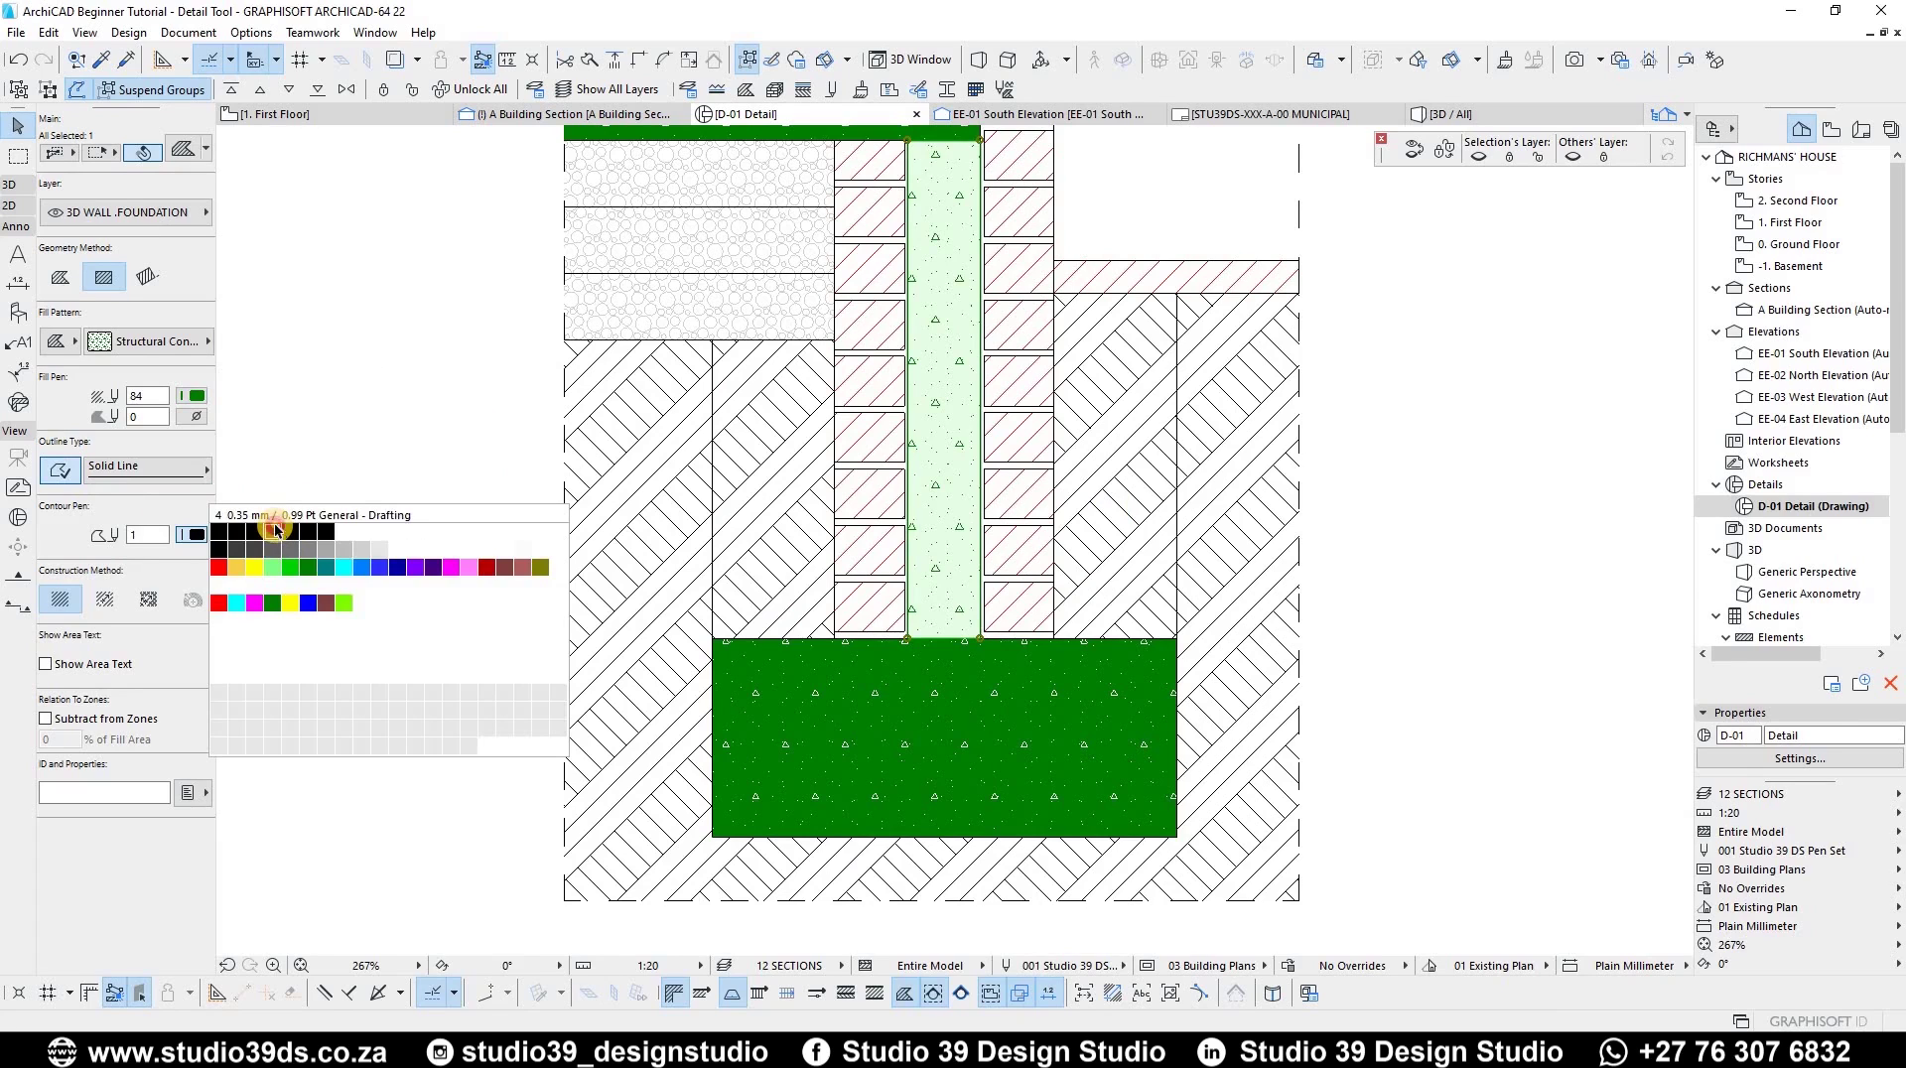
click(275, 532)
- Delete the solid green footing fill and add the footing's rectangular area to the stem's Structural Concrete fill
click(958, 698)
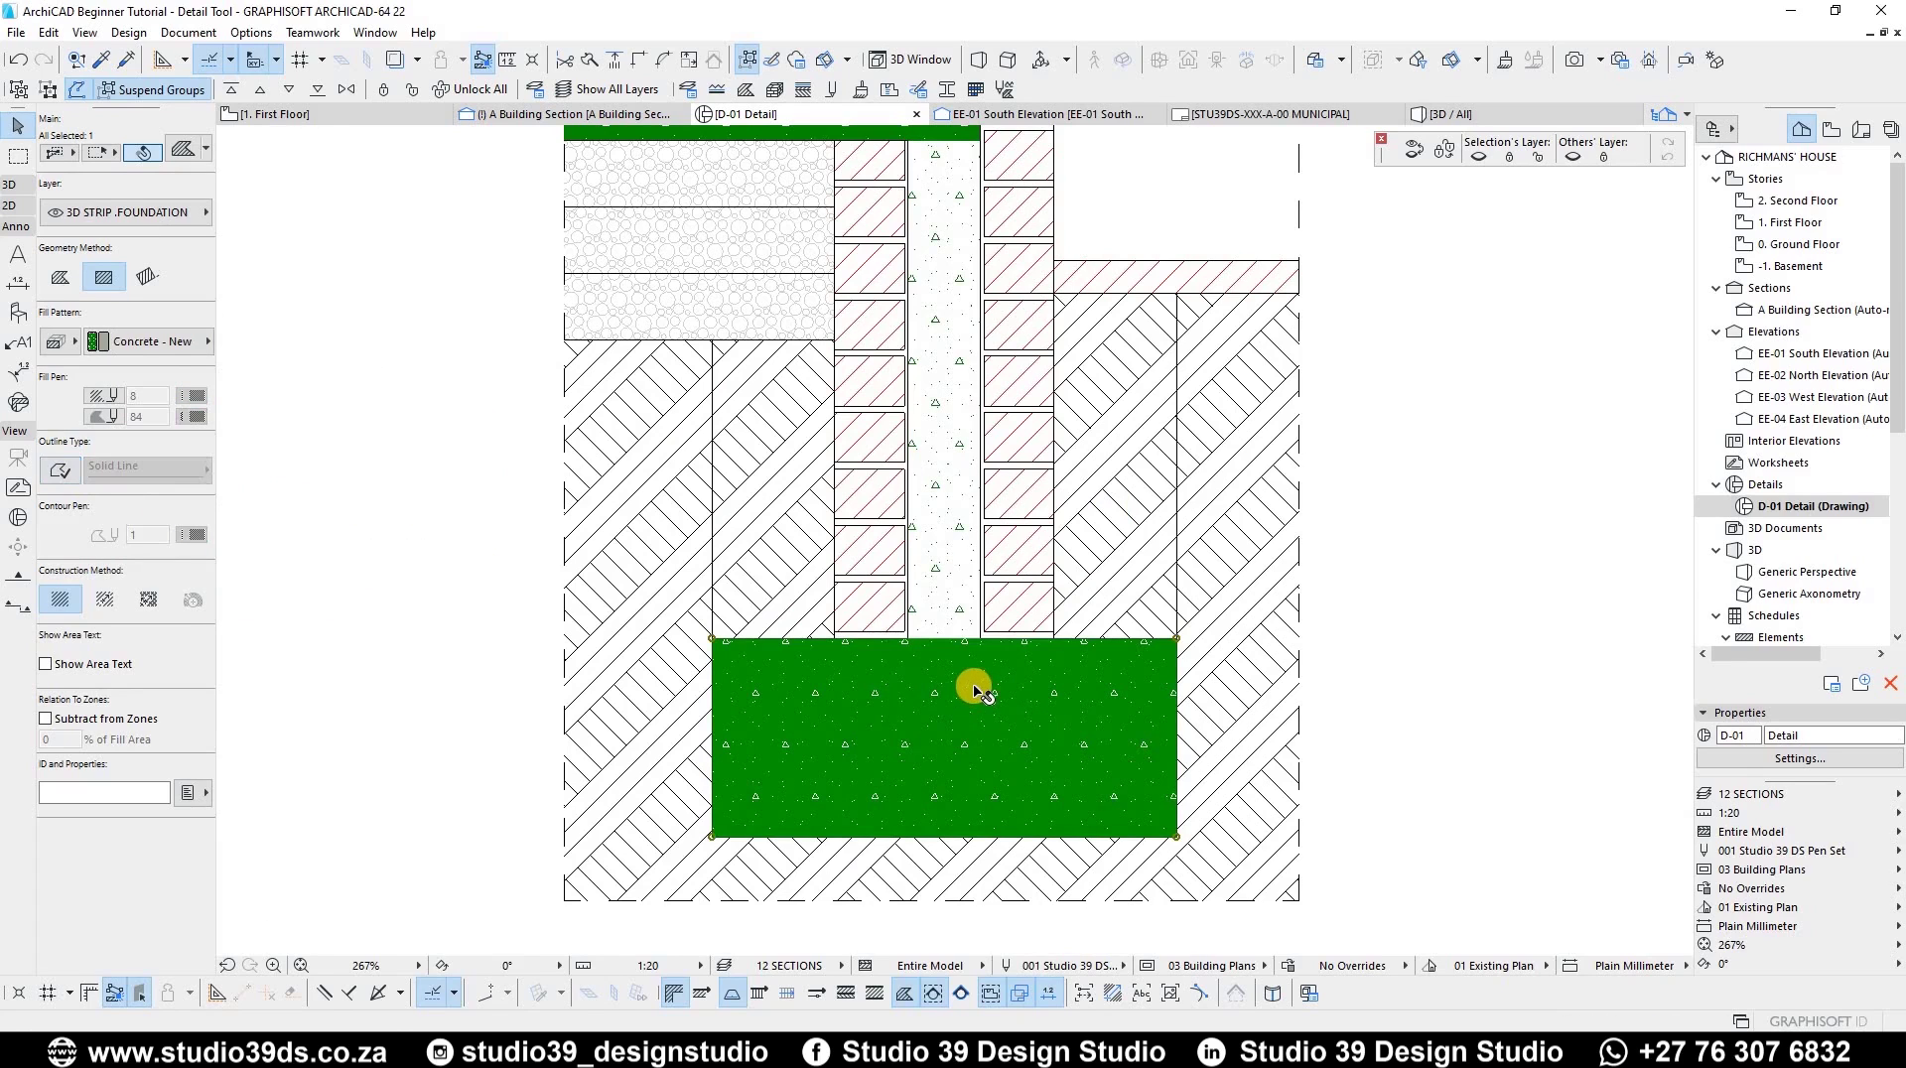
click(945, 626)
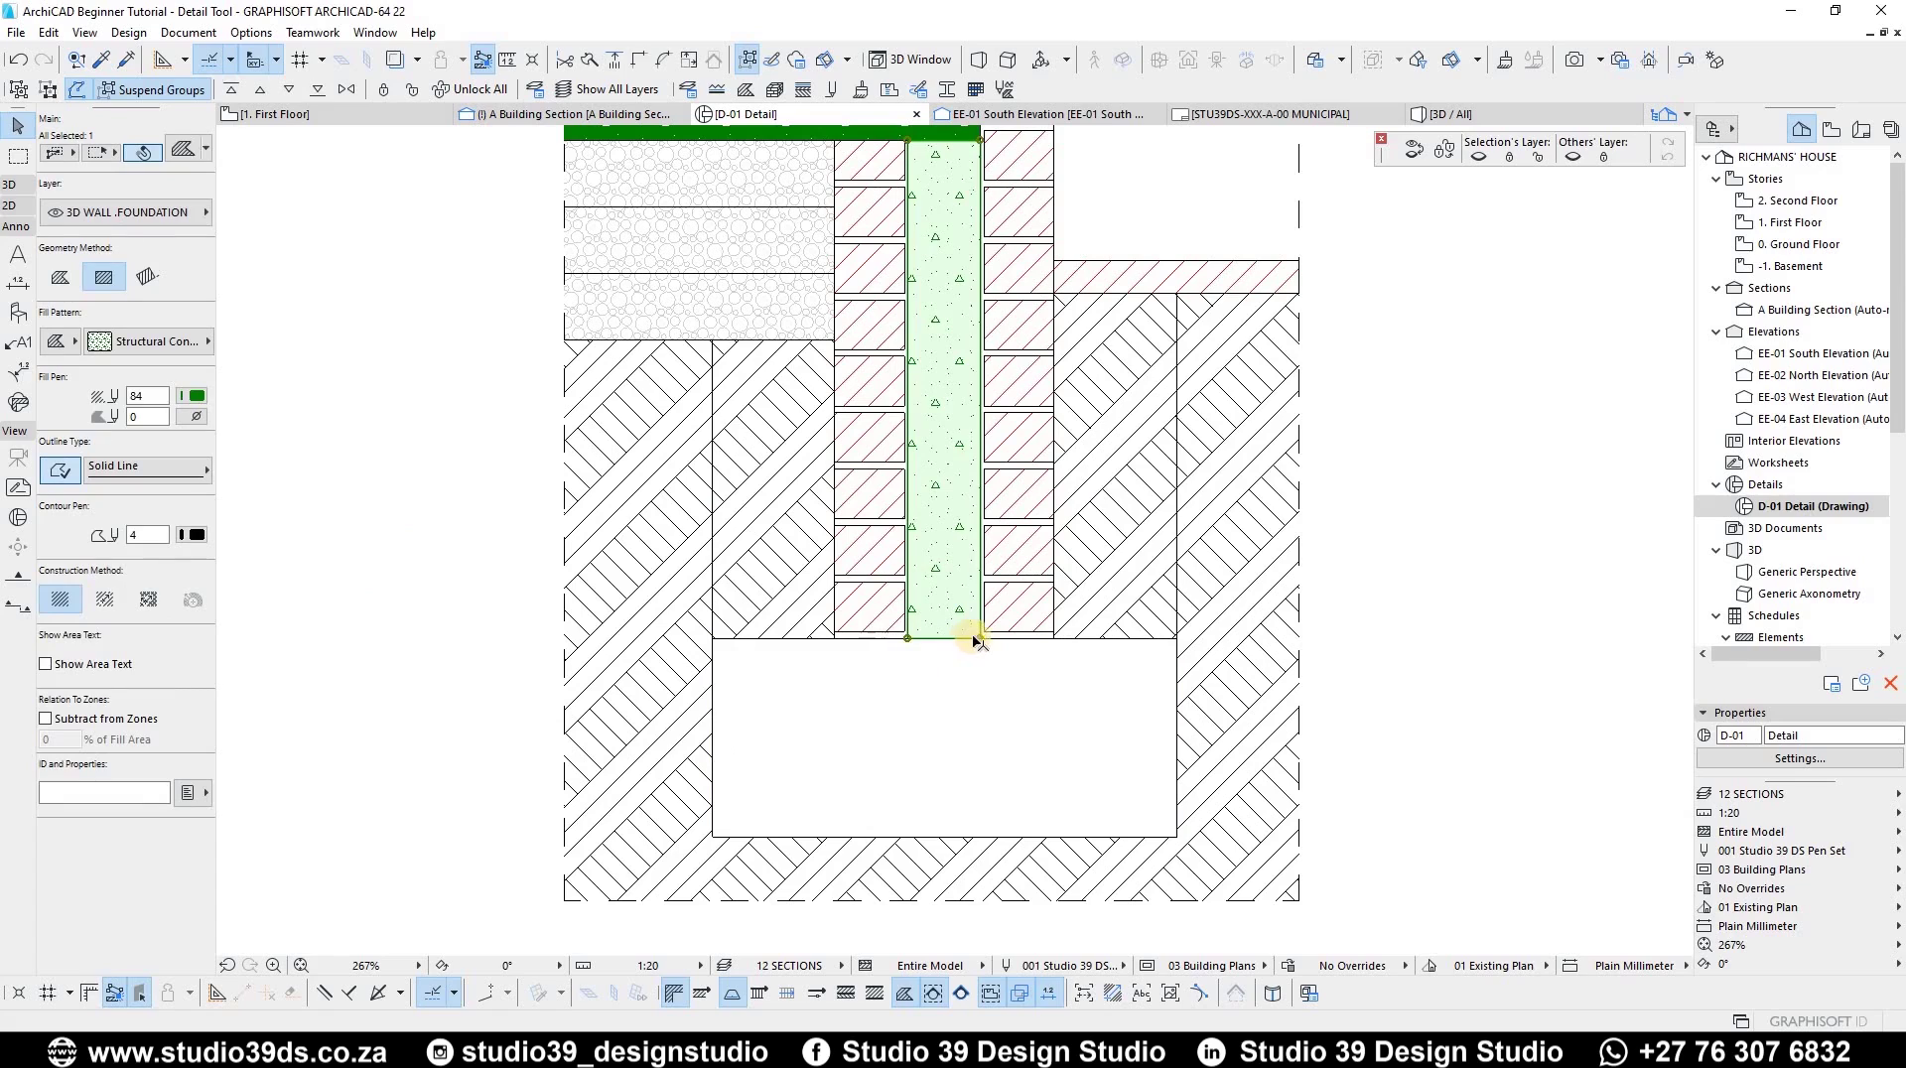
click(981, 639)
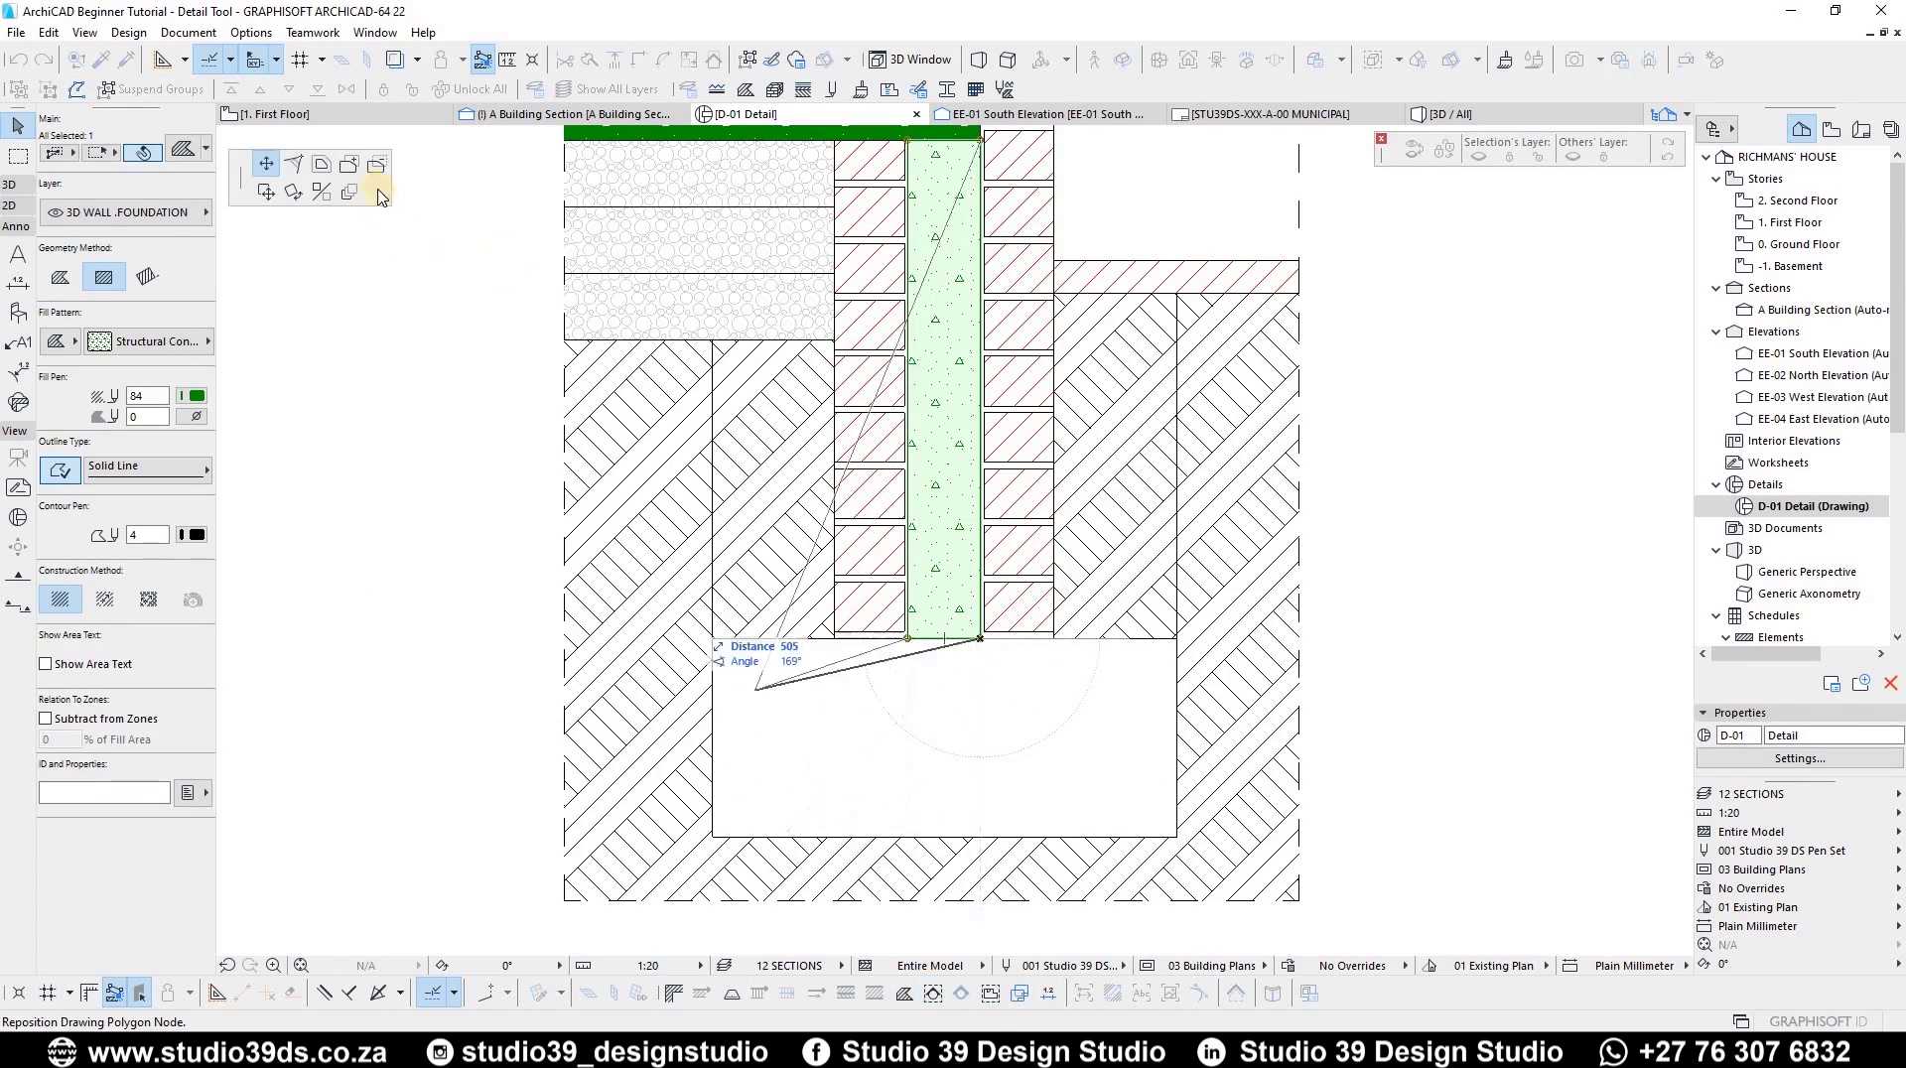
key(Escape)
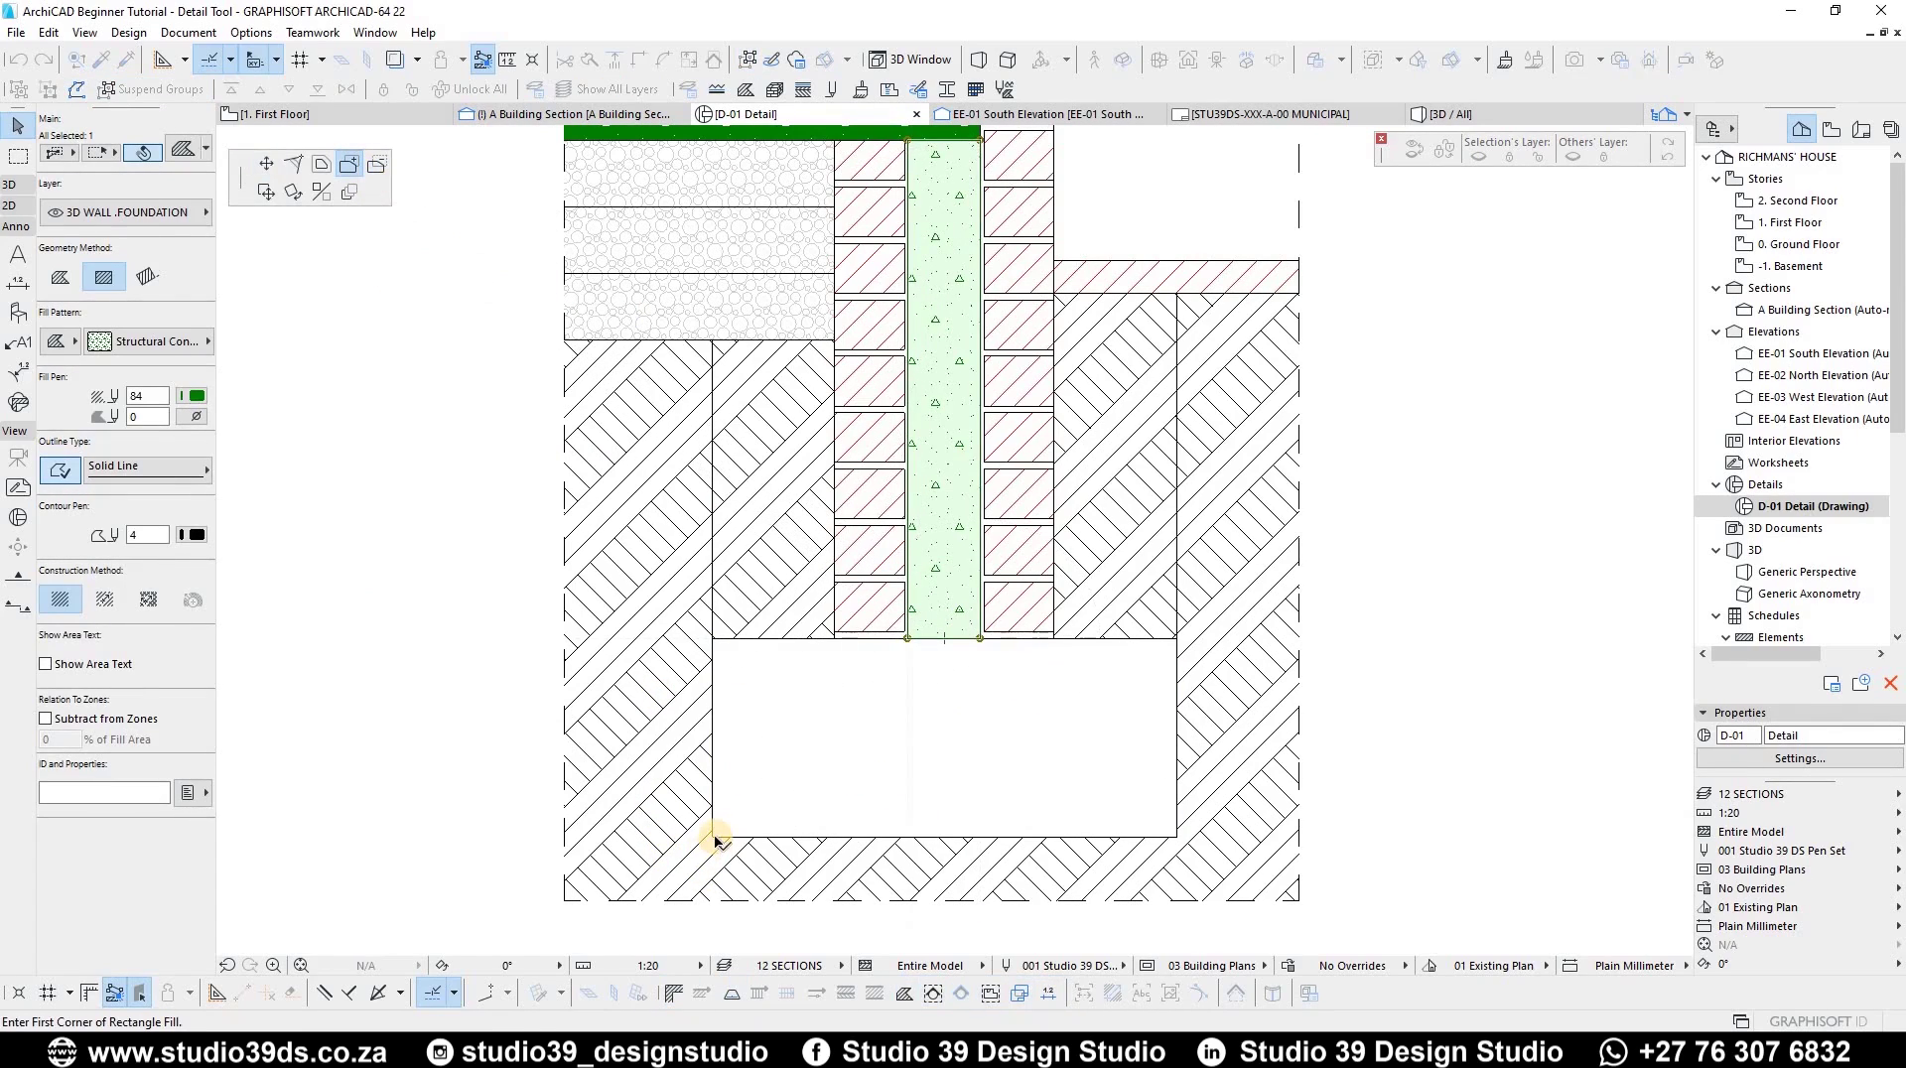
click(712, 837)
click(1178, 639)
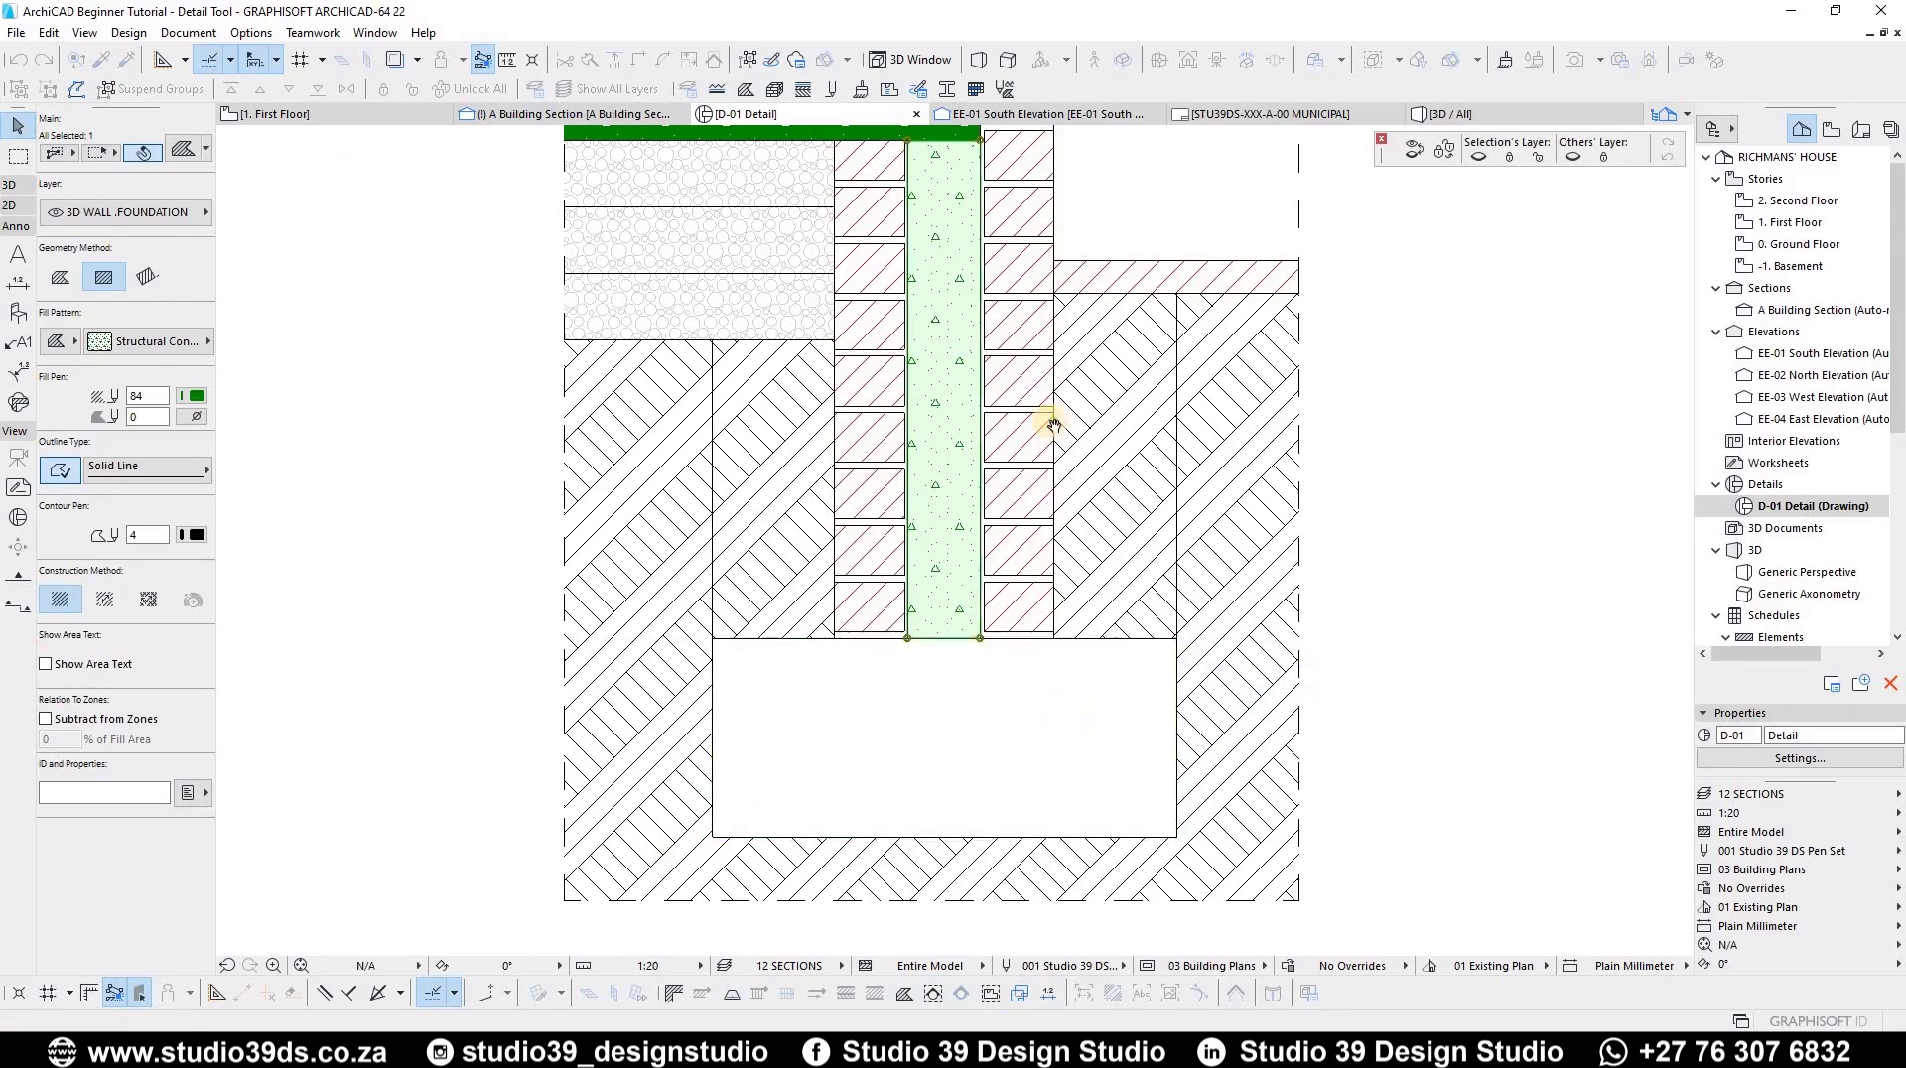
- Delete the green floor slab fill and extend the stem's Structural Concrete fill over the slab's rectangle
scroll(1045, 544, down, 2)
middle_drag(1052, 558, 1099, 836)
scroll(1038, 552, up, 2)
click(1019, 568)
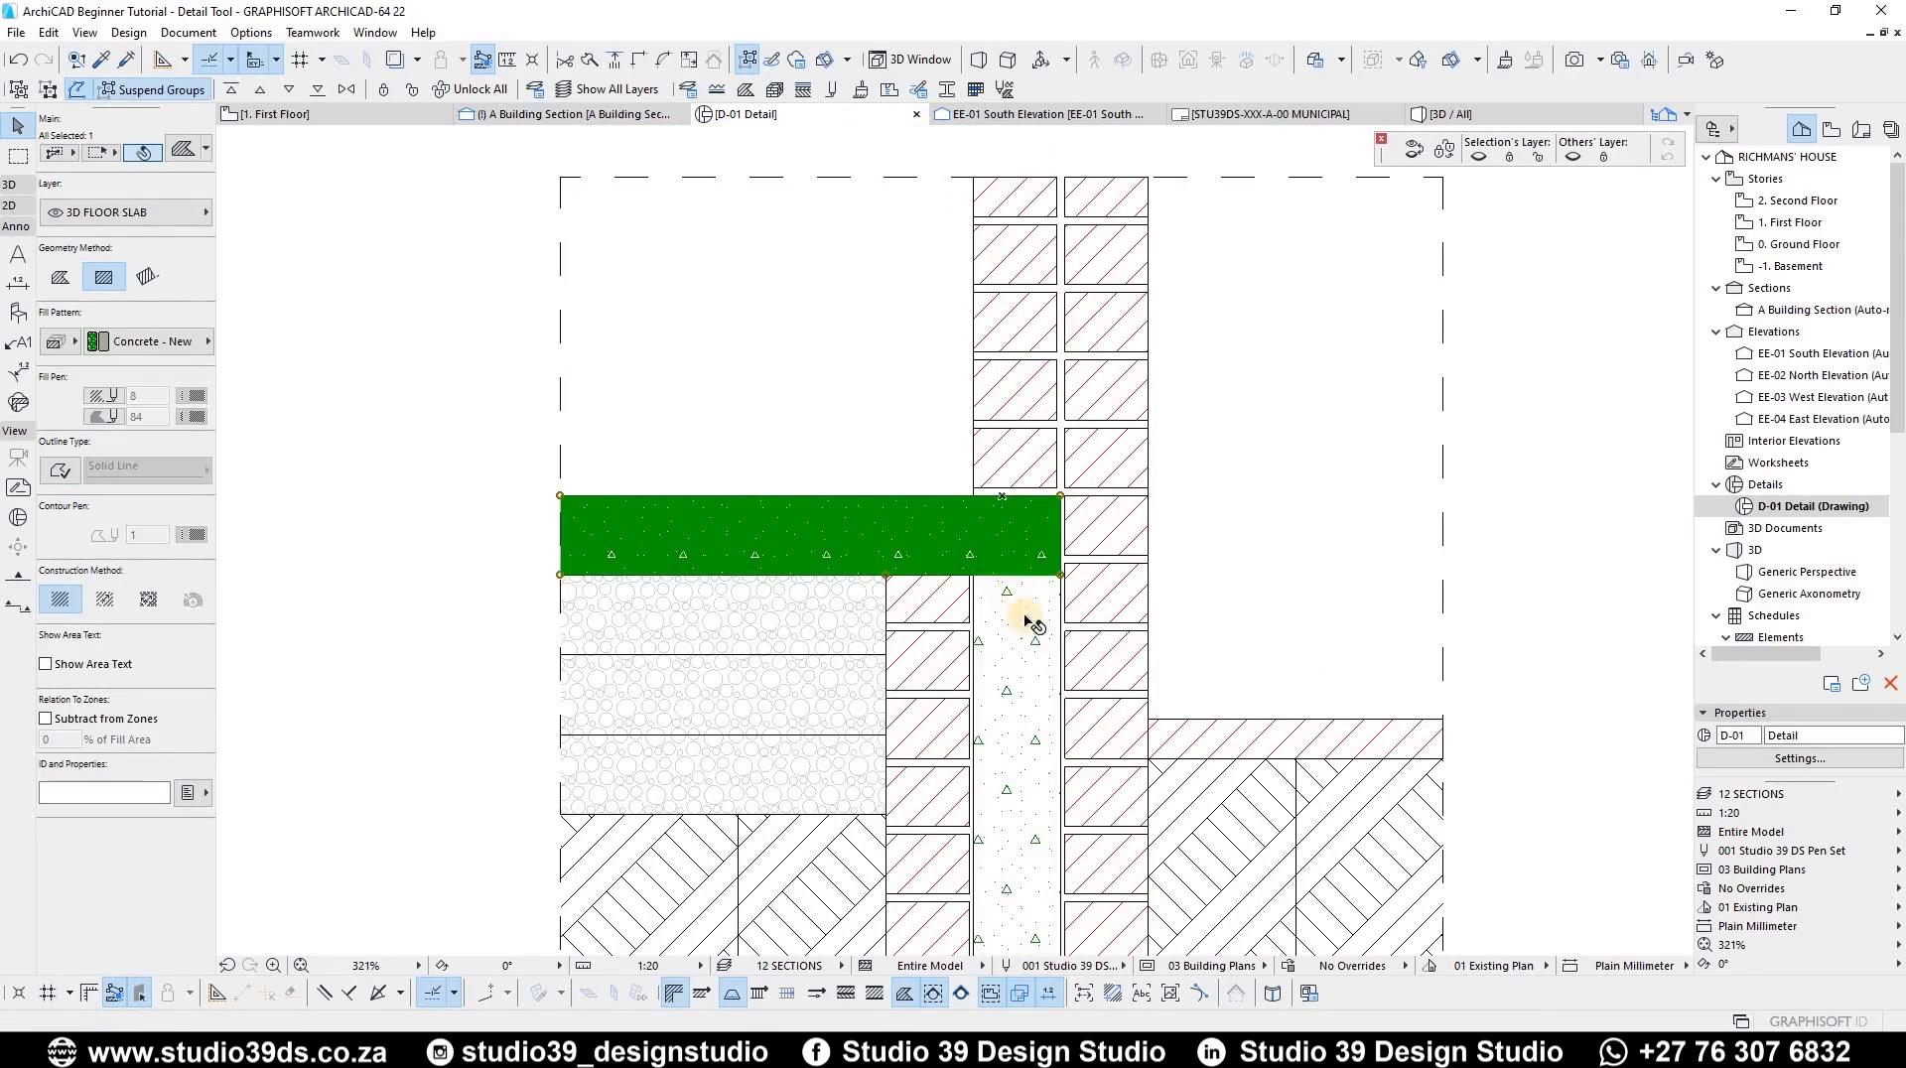
key(Delete)
click(1060, 576)
click(1061, 576)
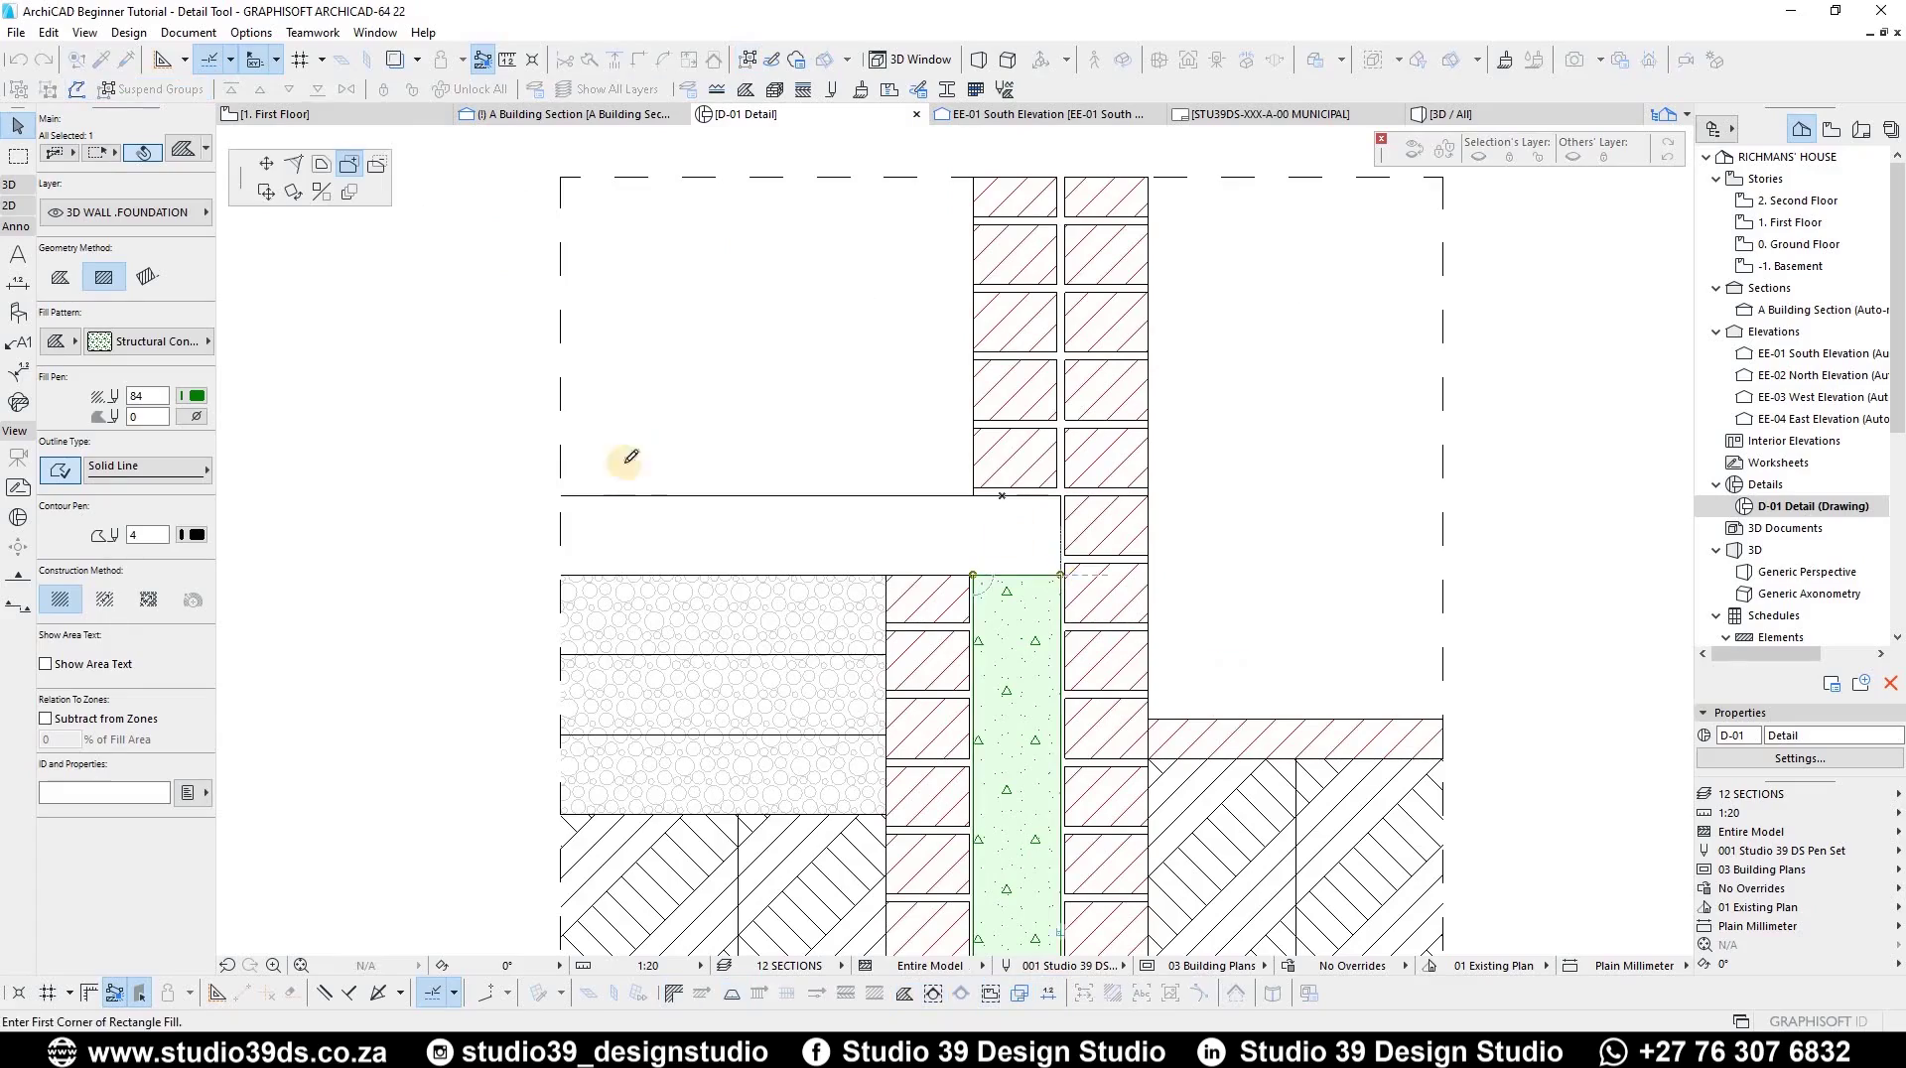
click(560, 495)
scroll(1109, 619, down, 2)
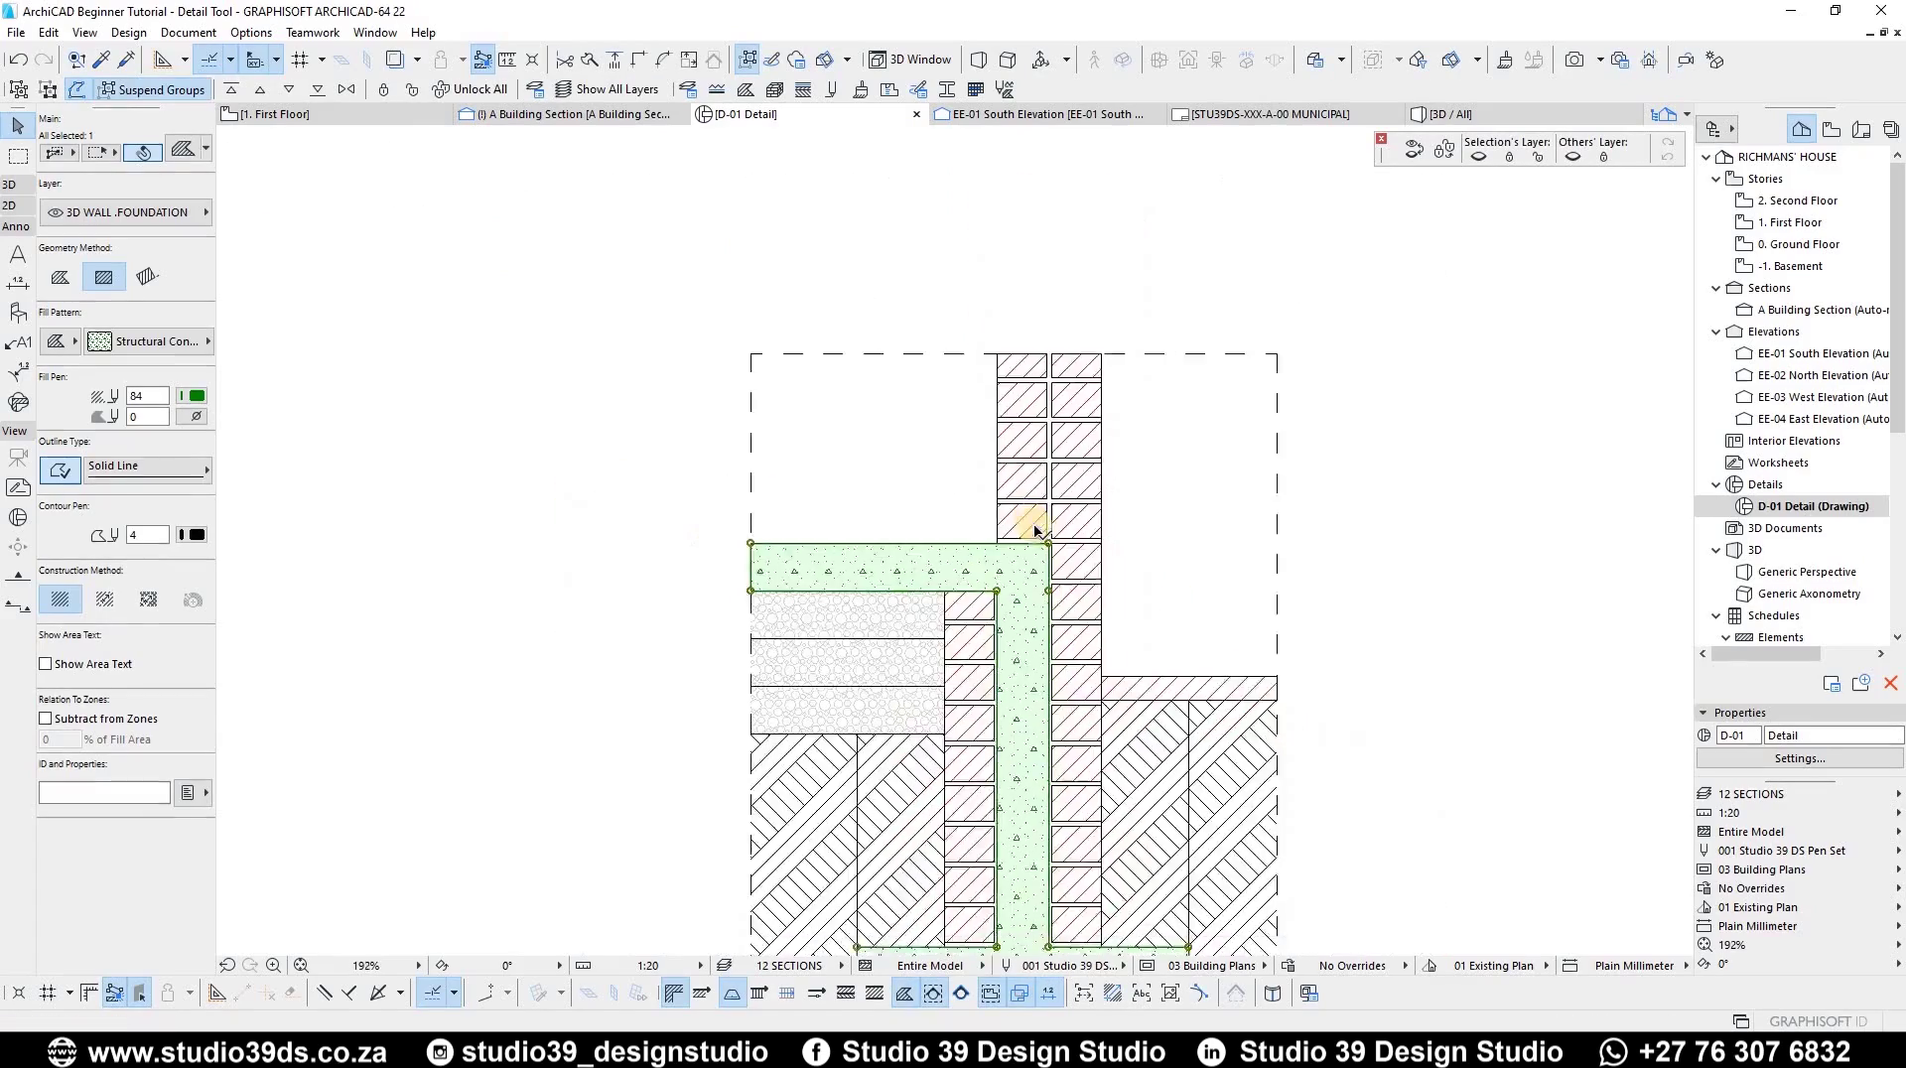
key(Escape)
- Switch the three soil fills around the foundation to the Earth drafting fill with grey fill pen 27
scroll(1137, 597, up, 1)
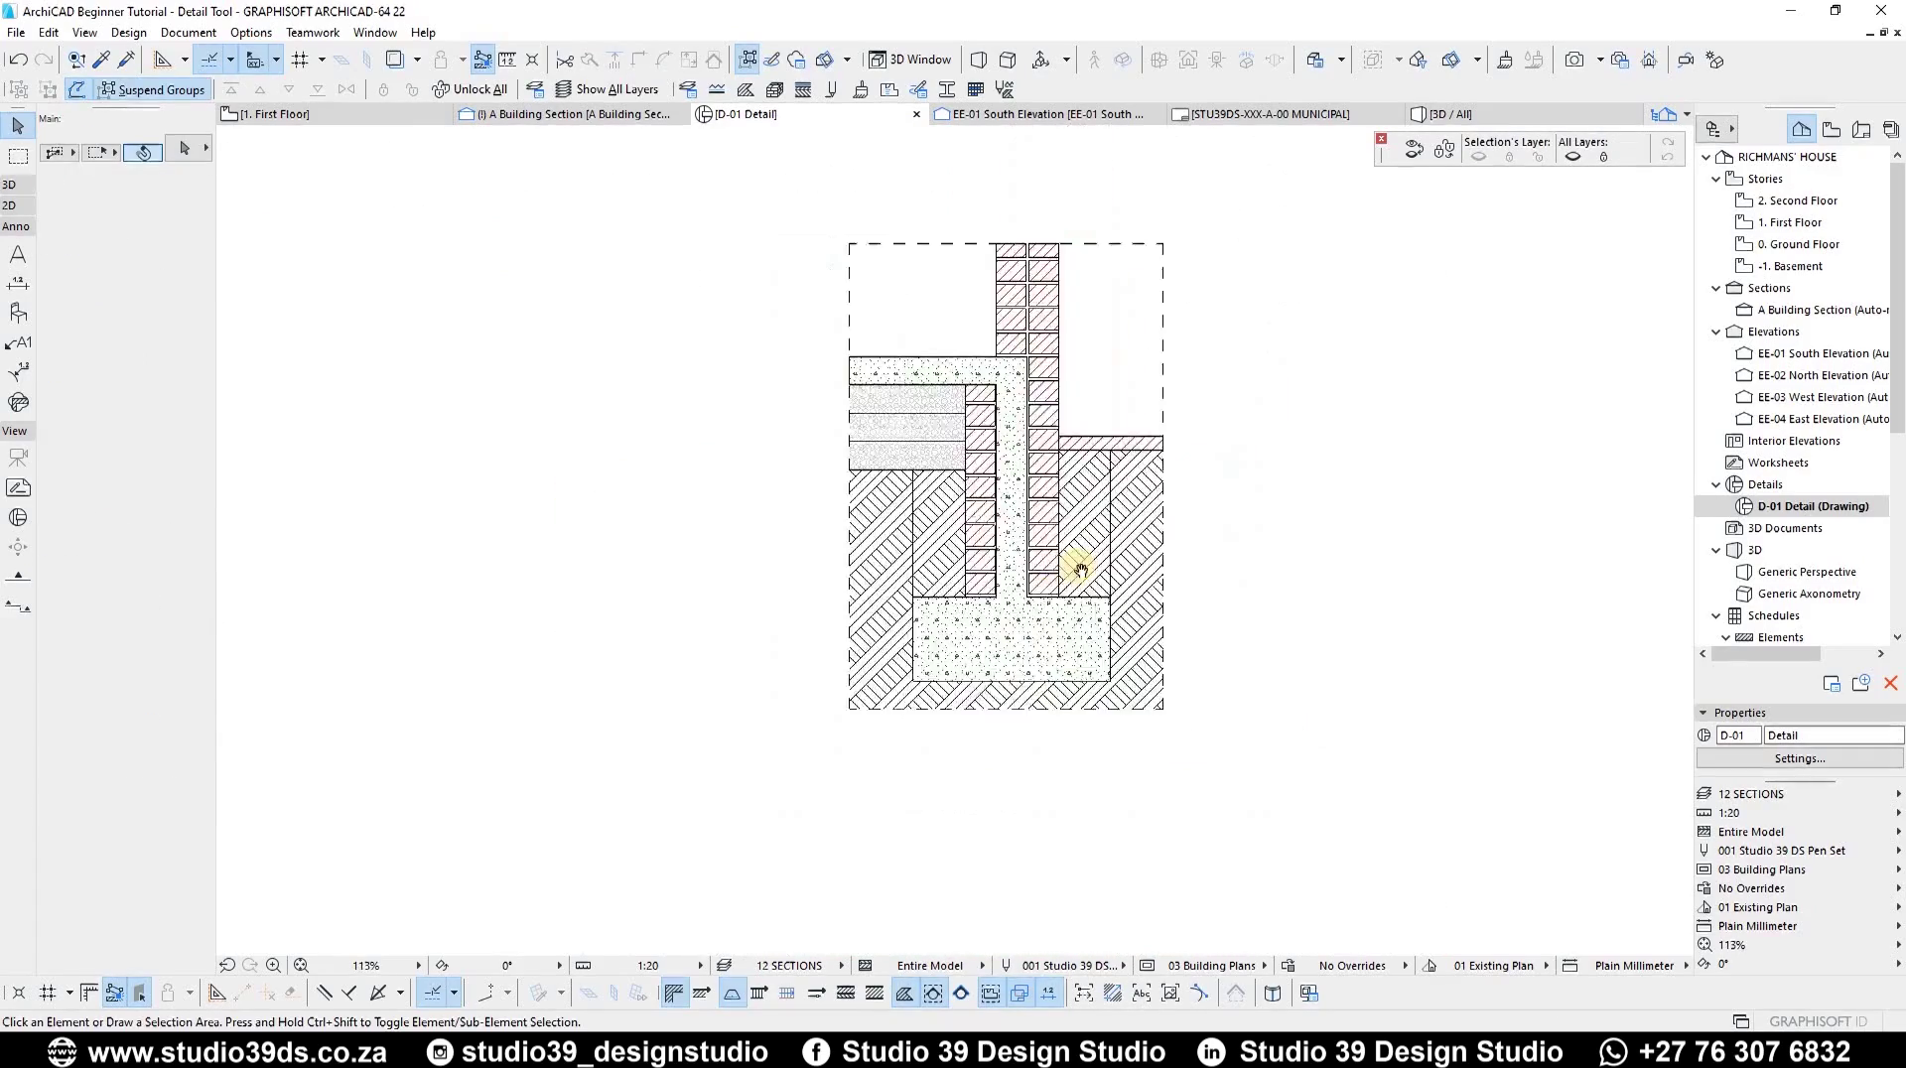
click(1166, 561)
shift+click(878, 574)
shift+click(815, 507)
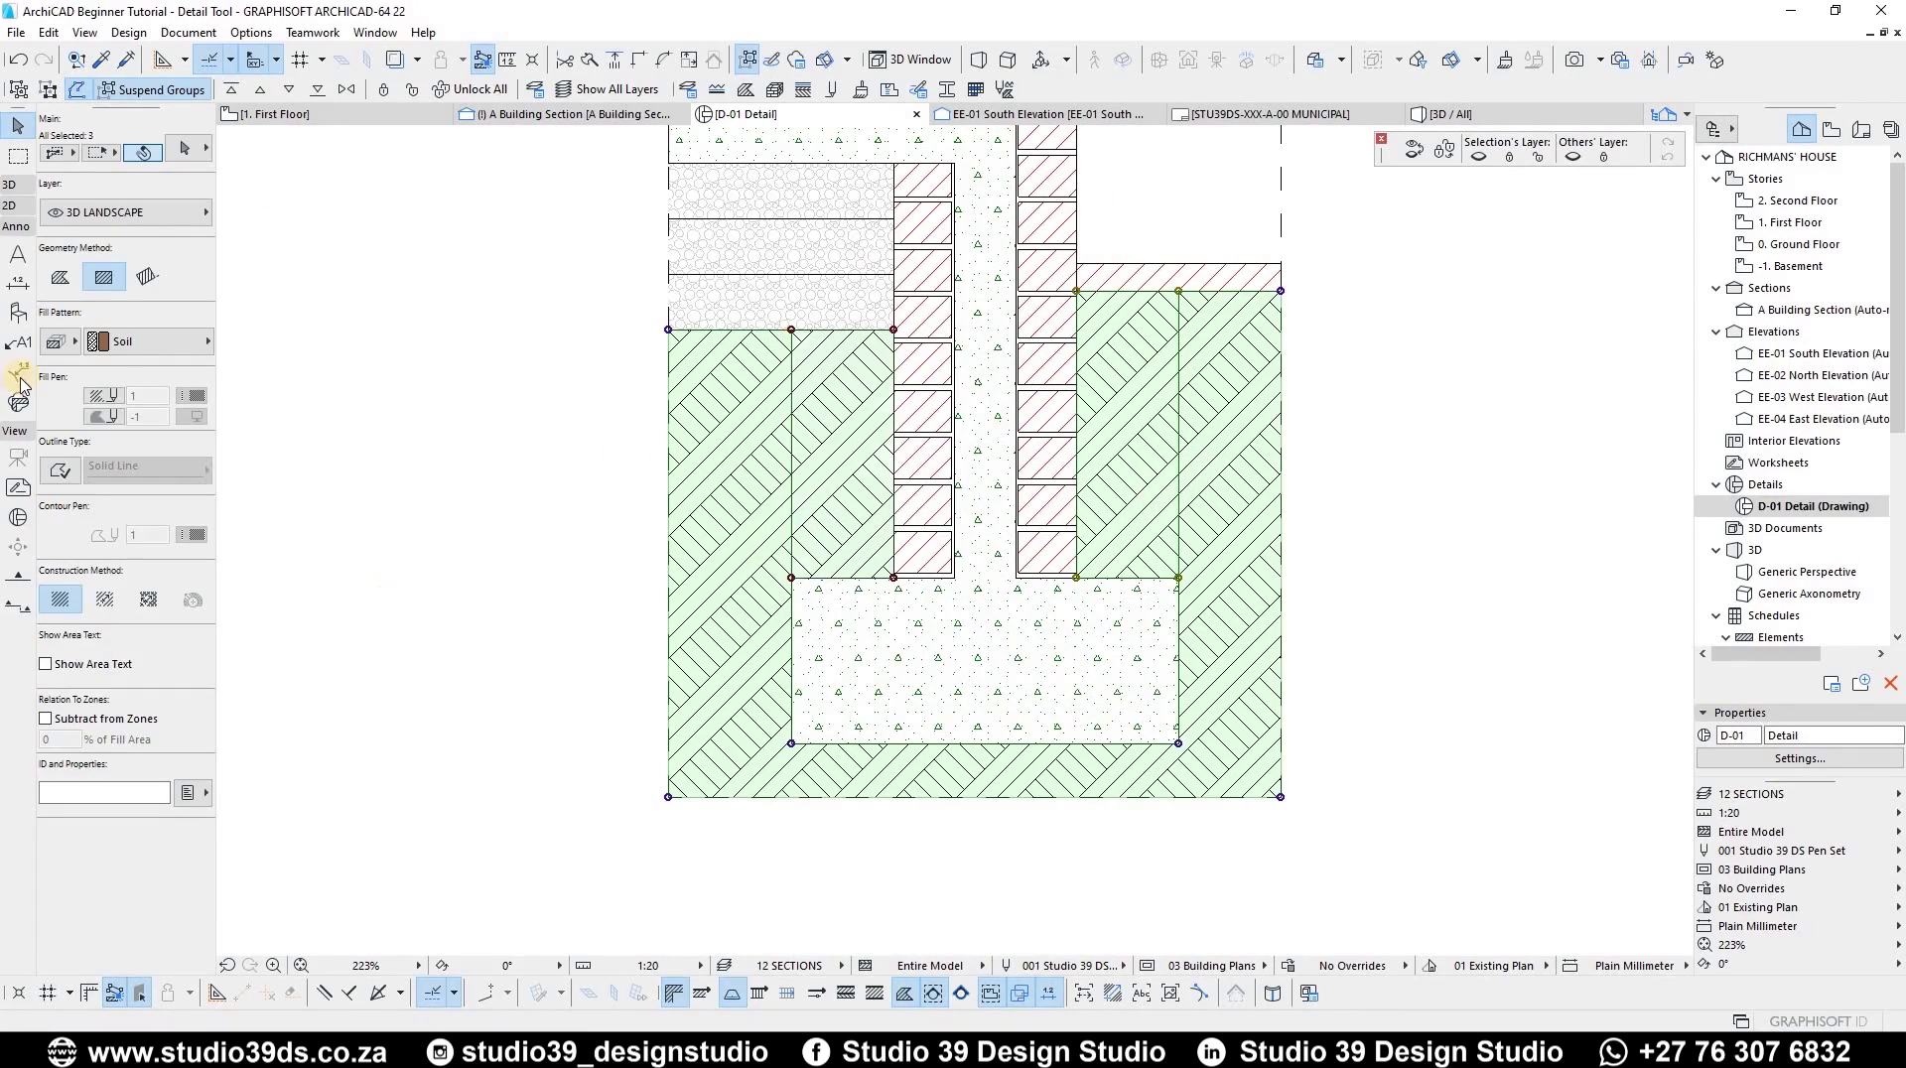
click(75, 340)
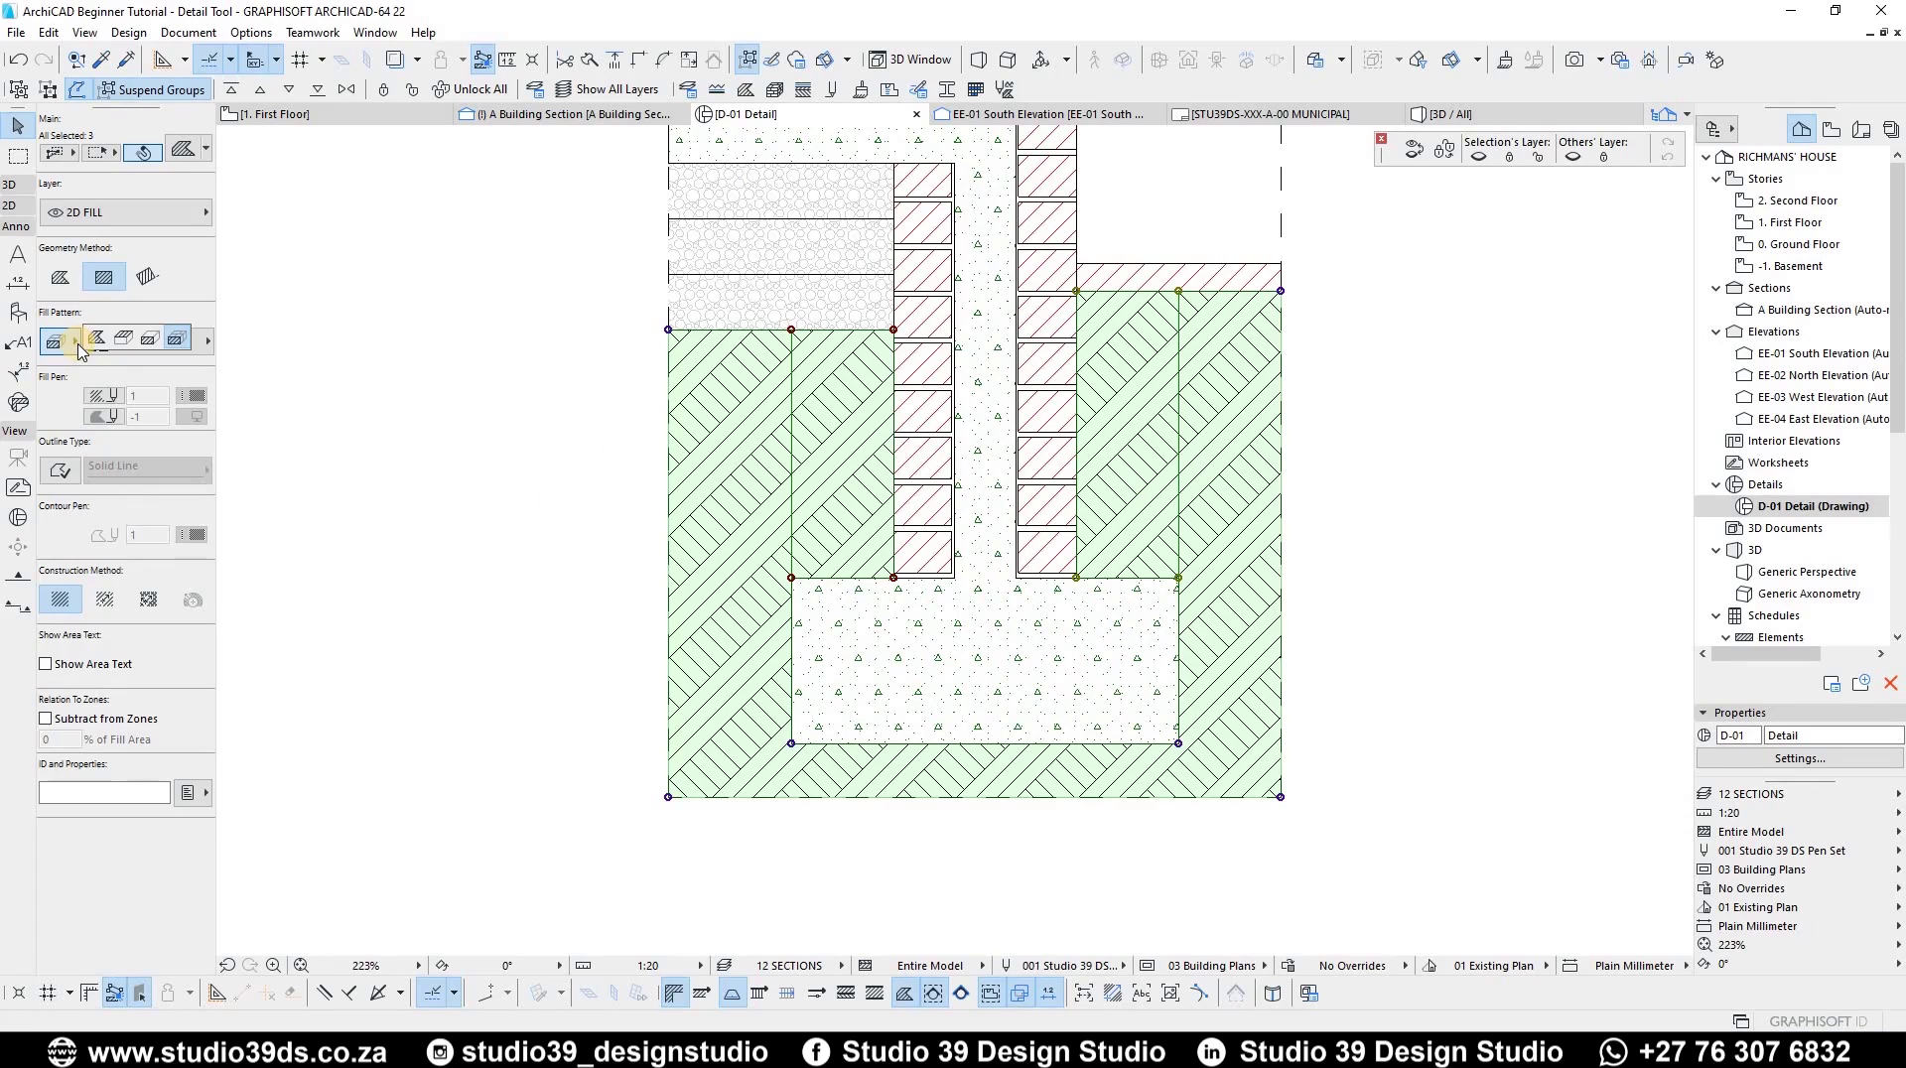
click(79, 341)
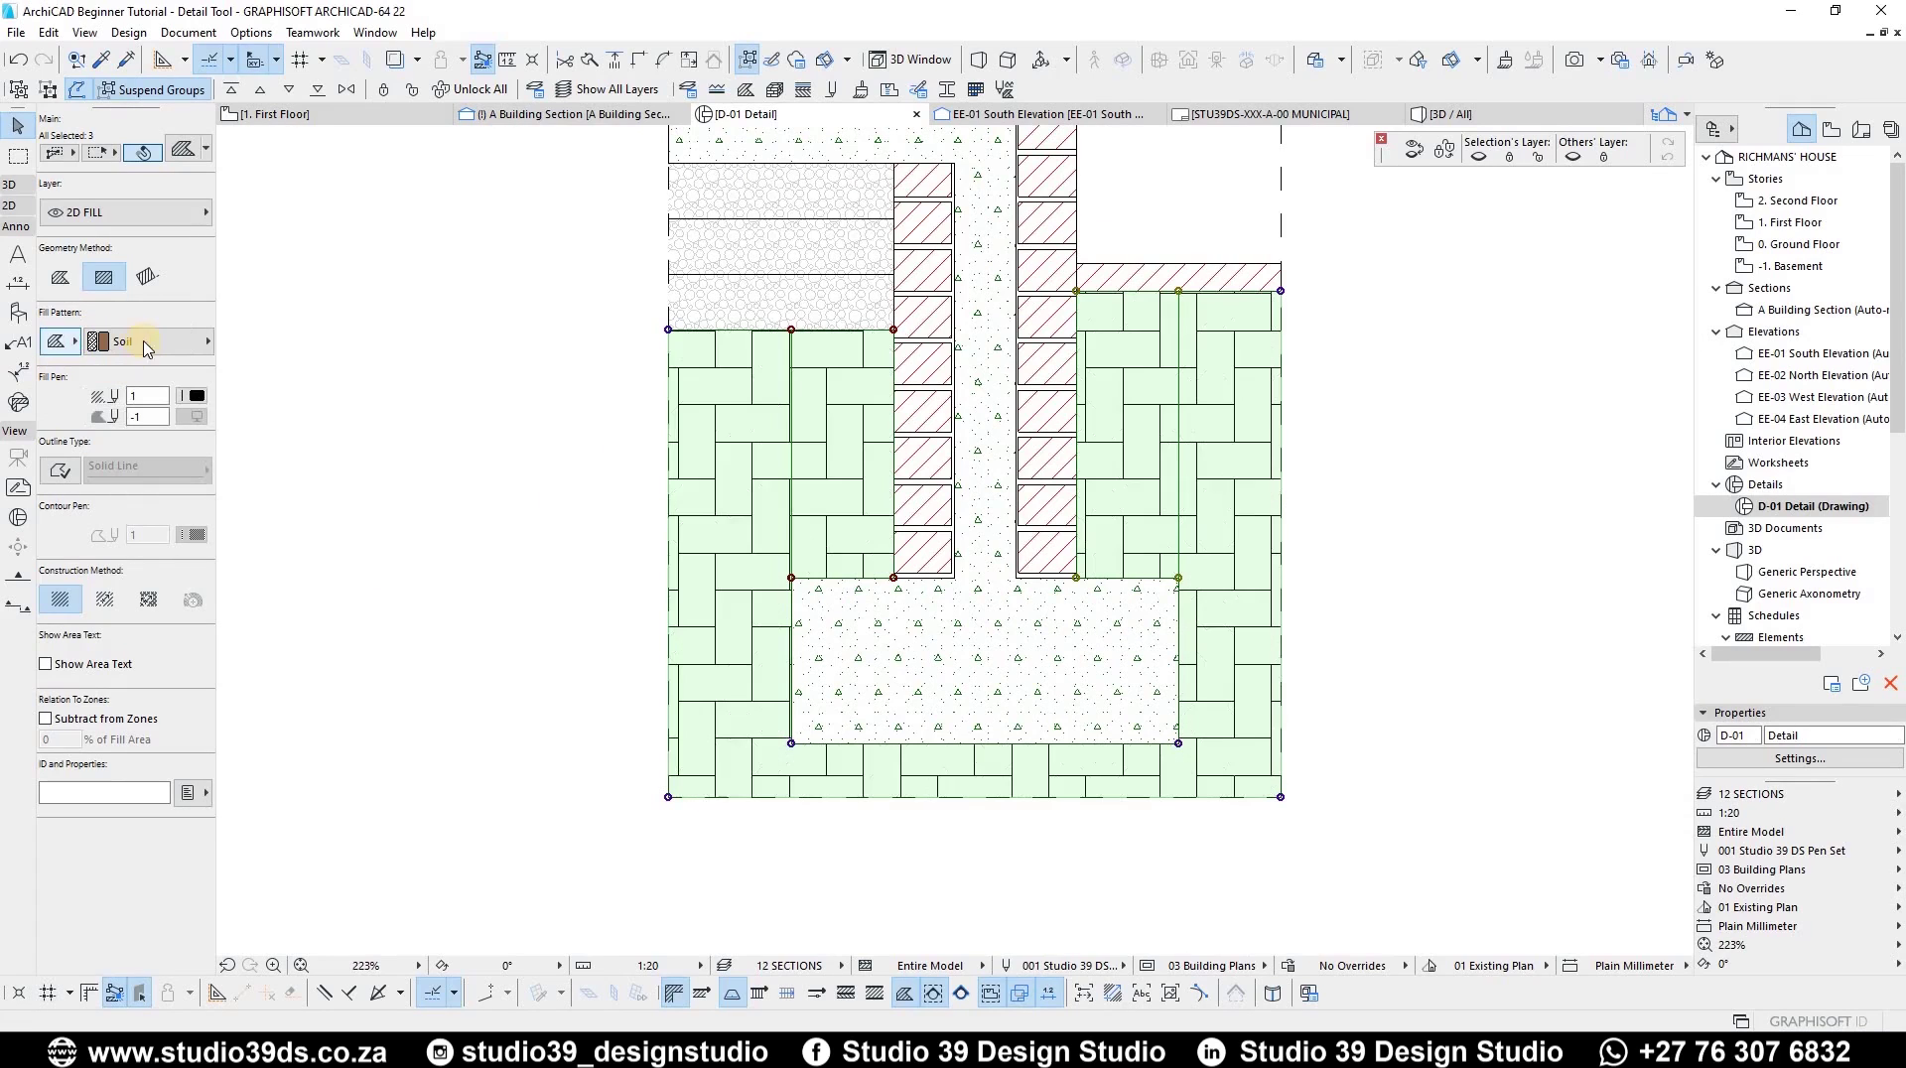
click(149, 340)
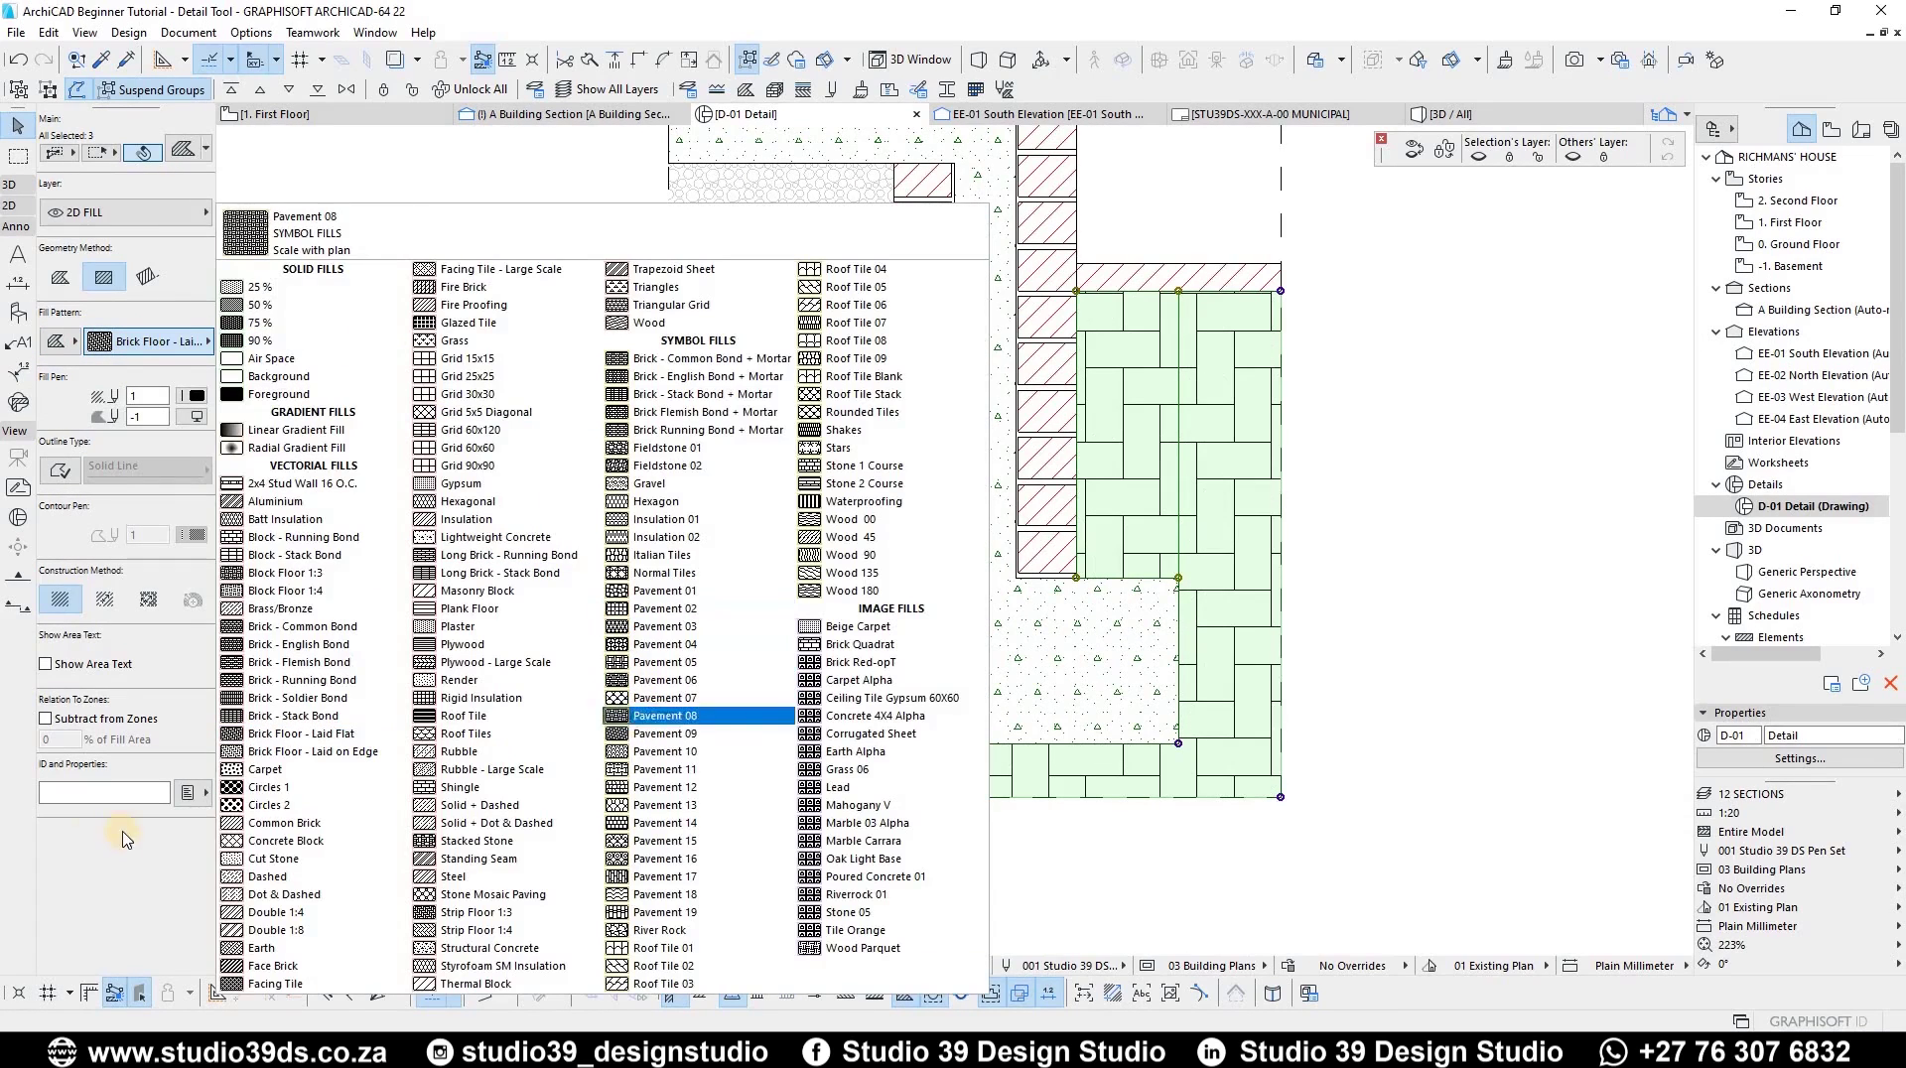
key(e)
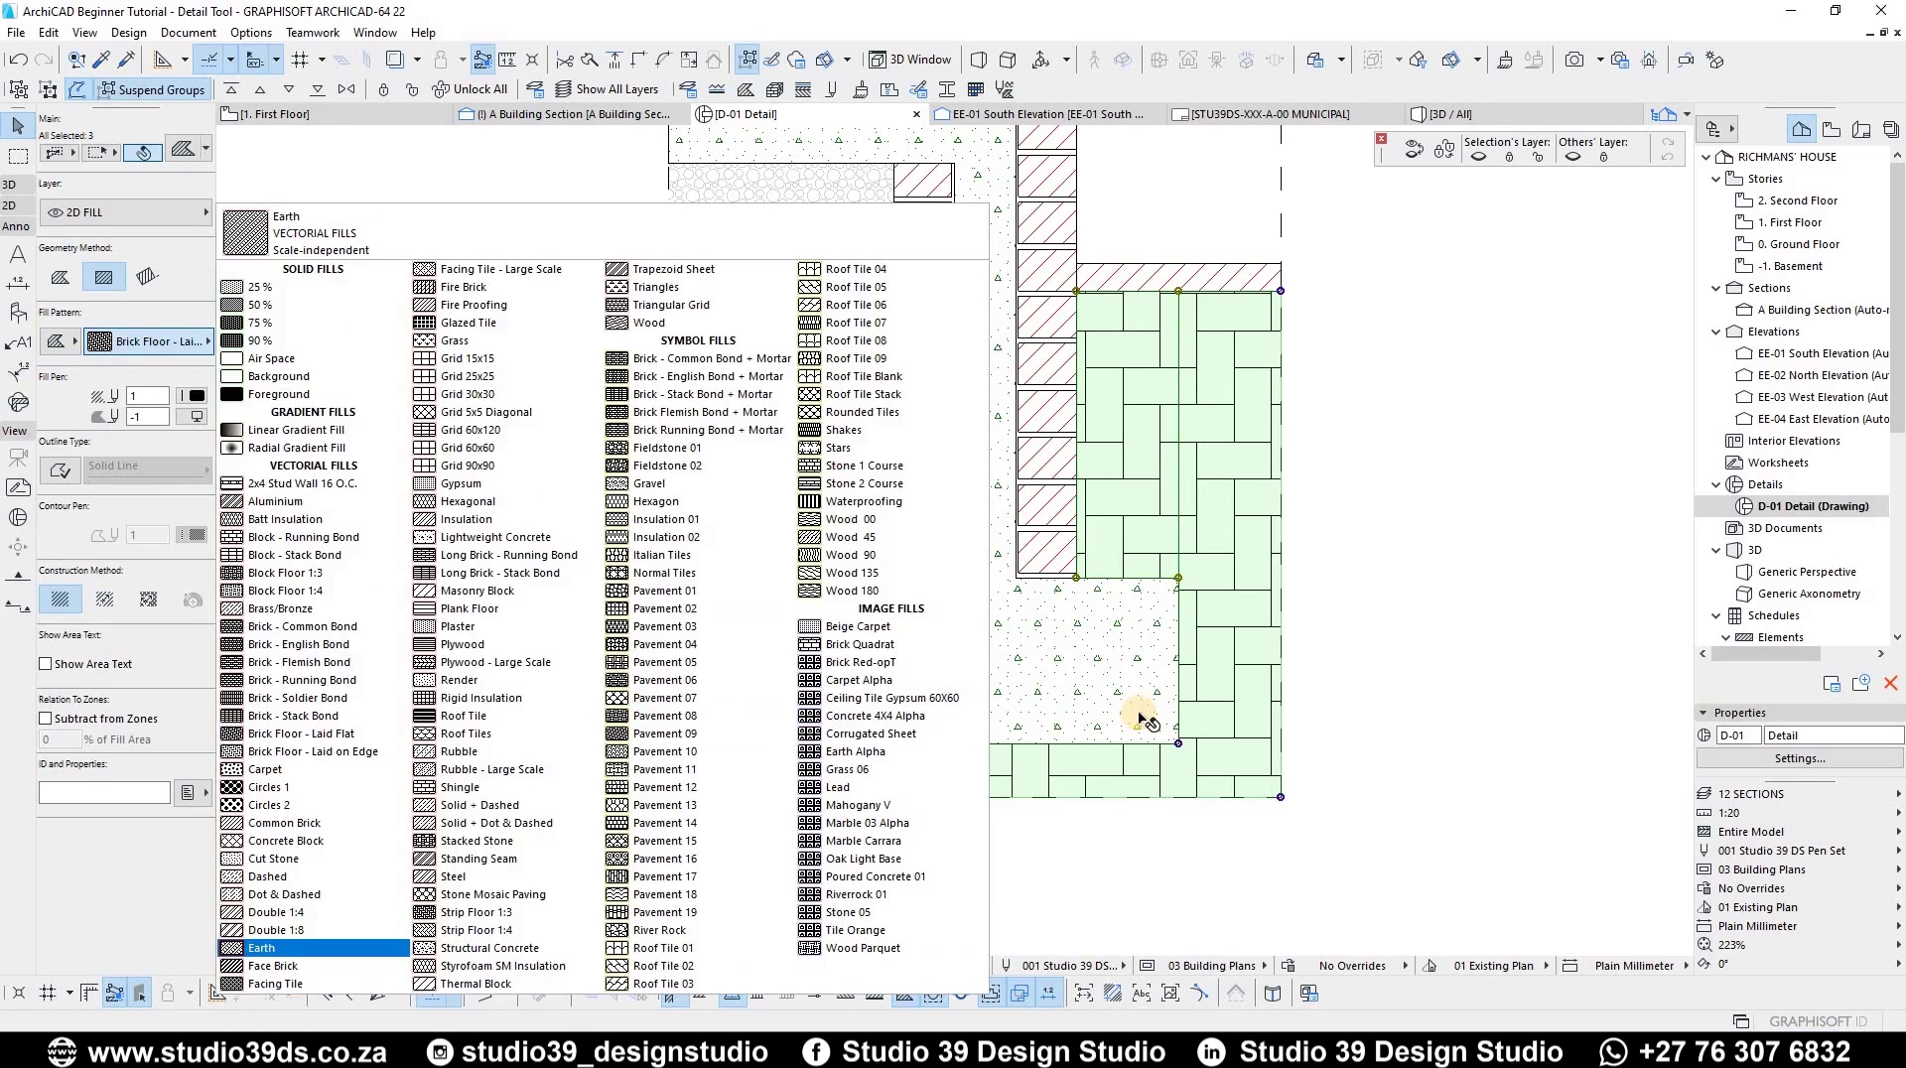
key(Return)
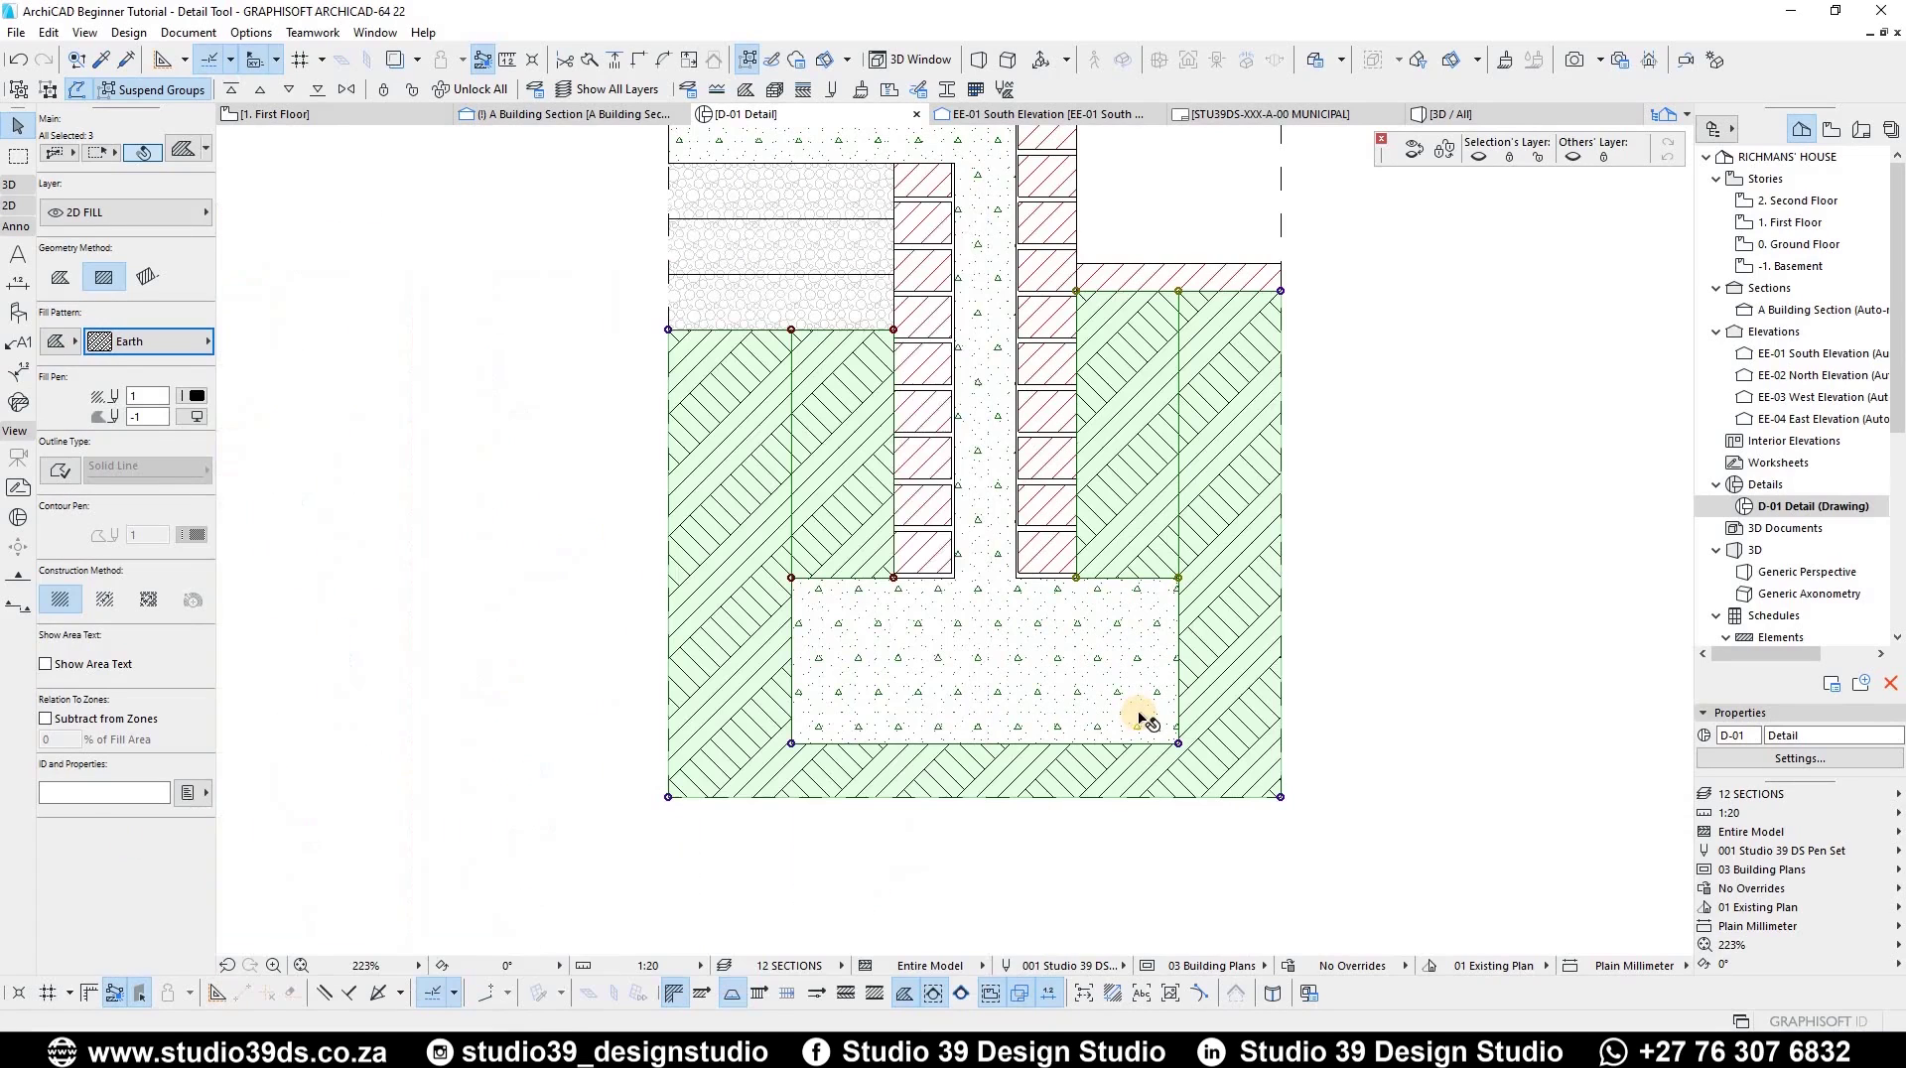
click(194, 397)
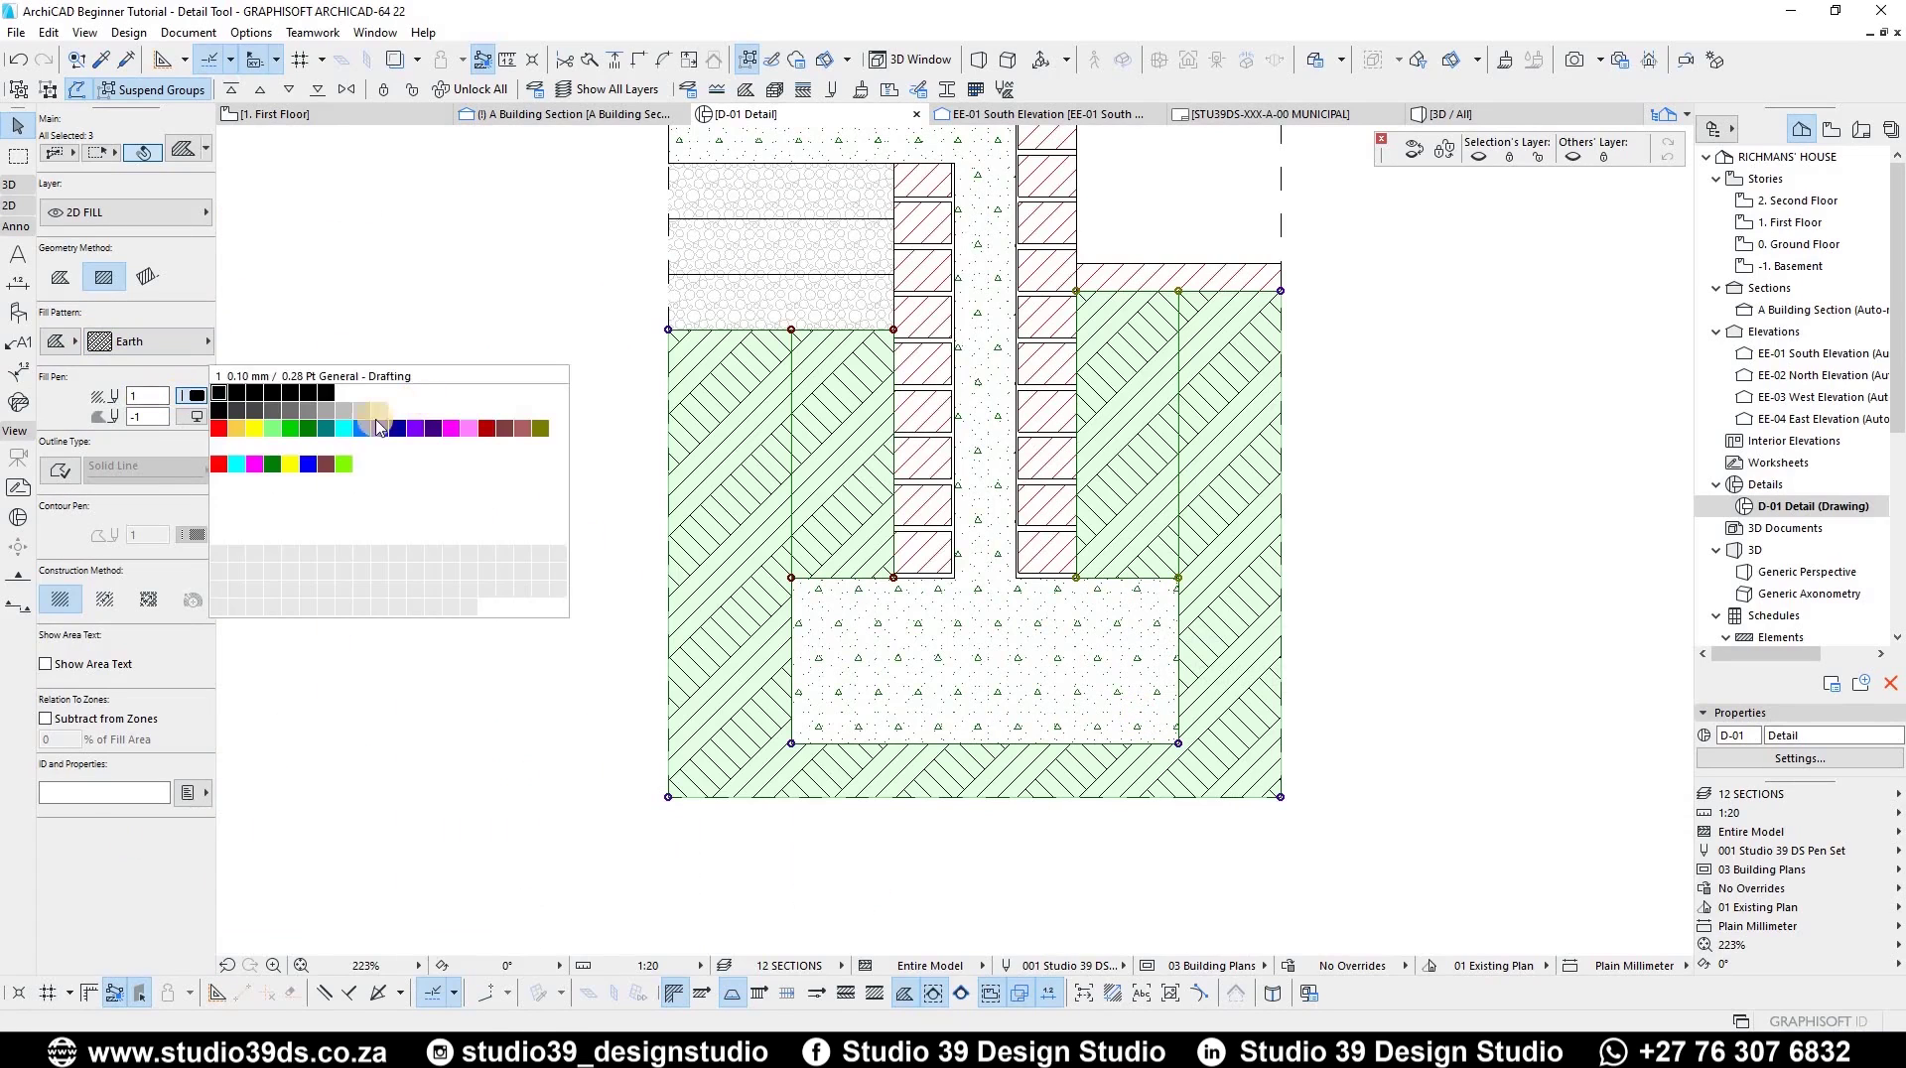
click(319, 412)
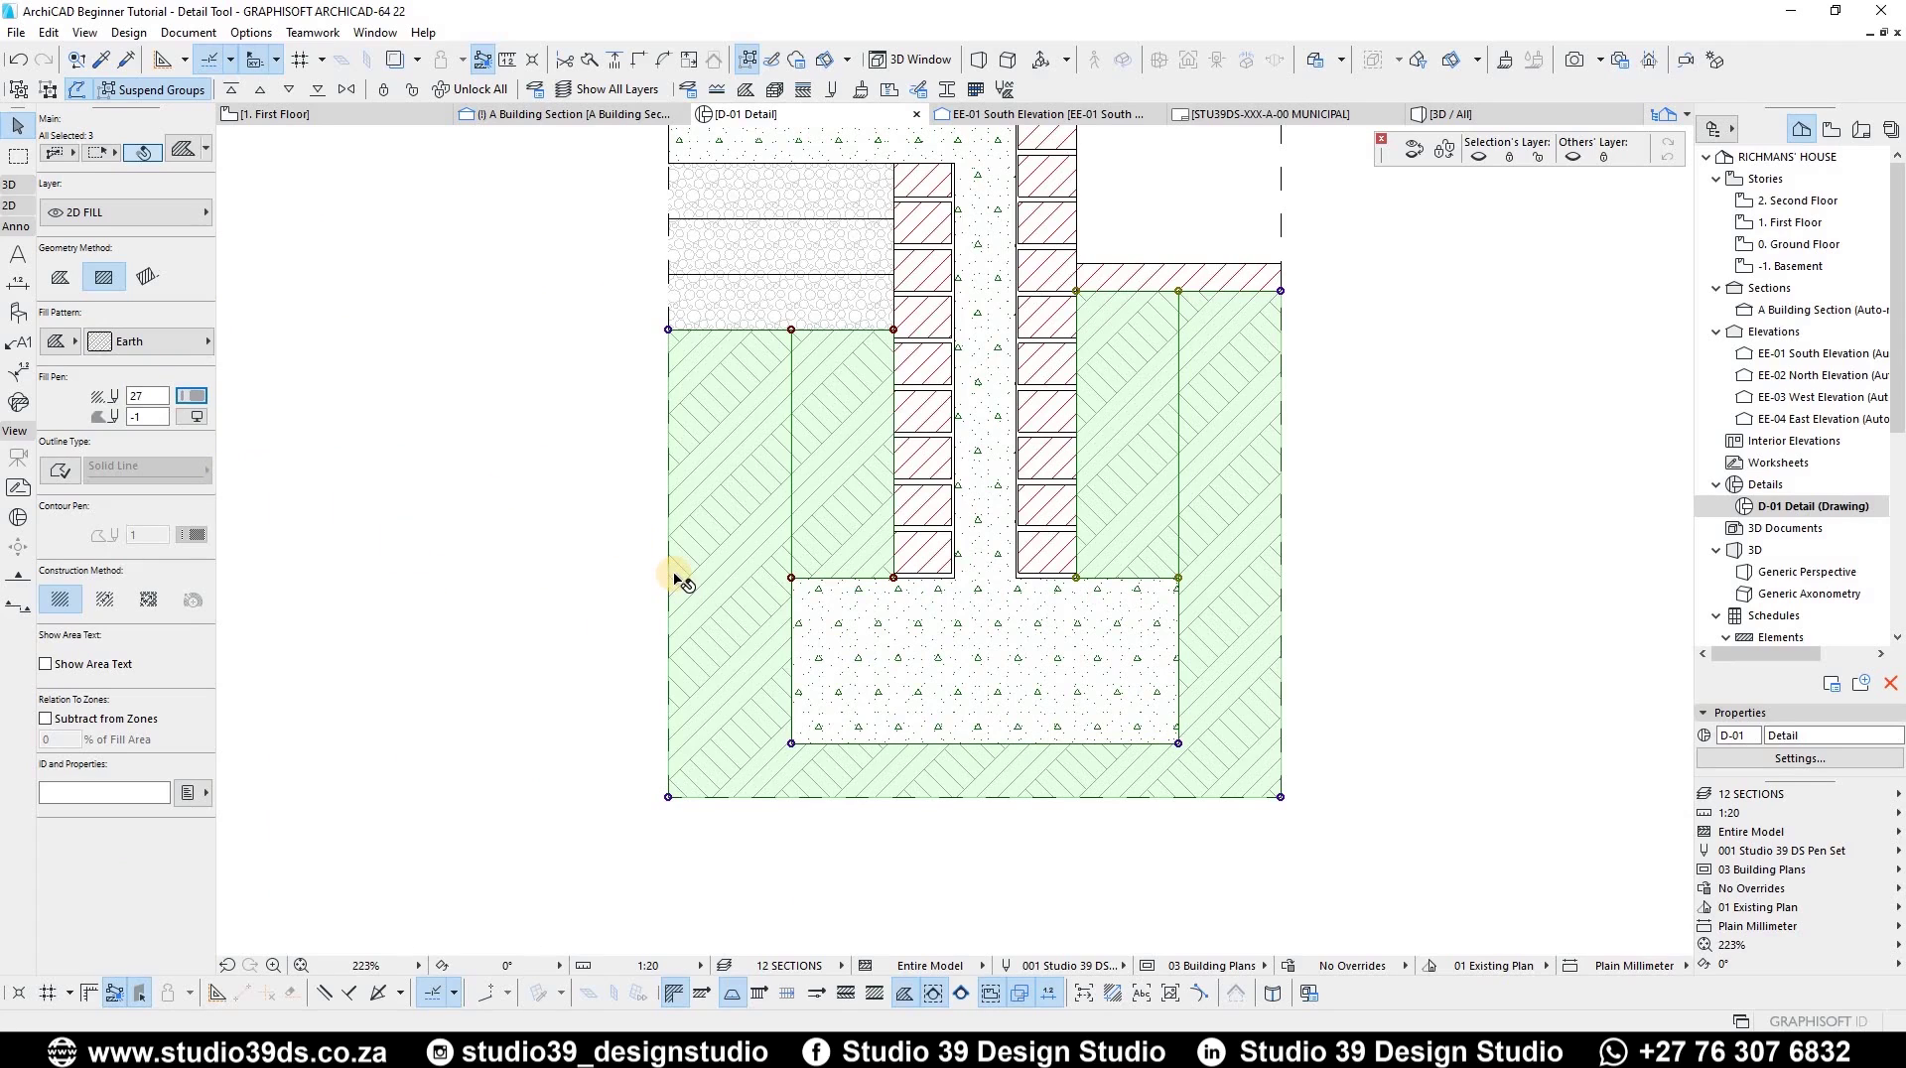
key(Escape)
- Set the two vertical trench lines rising from the footing's ends to the Dashed line type
click(791, 519)
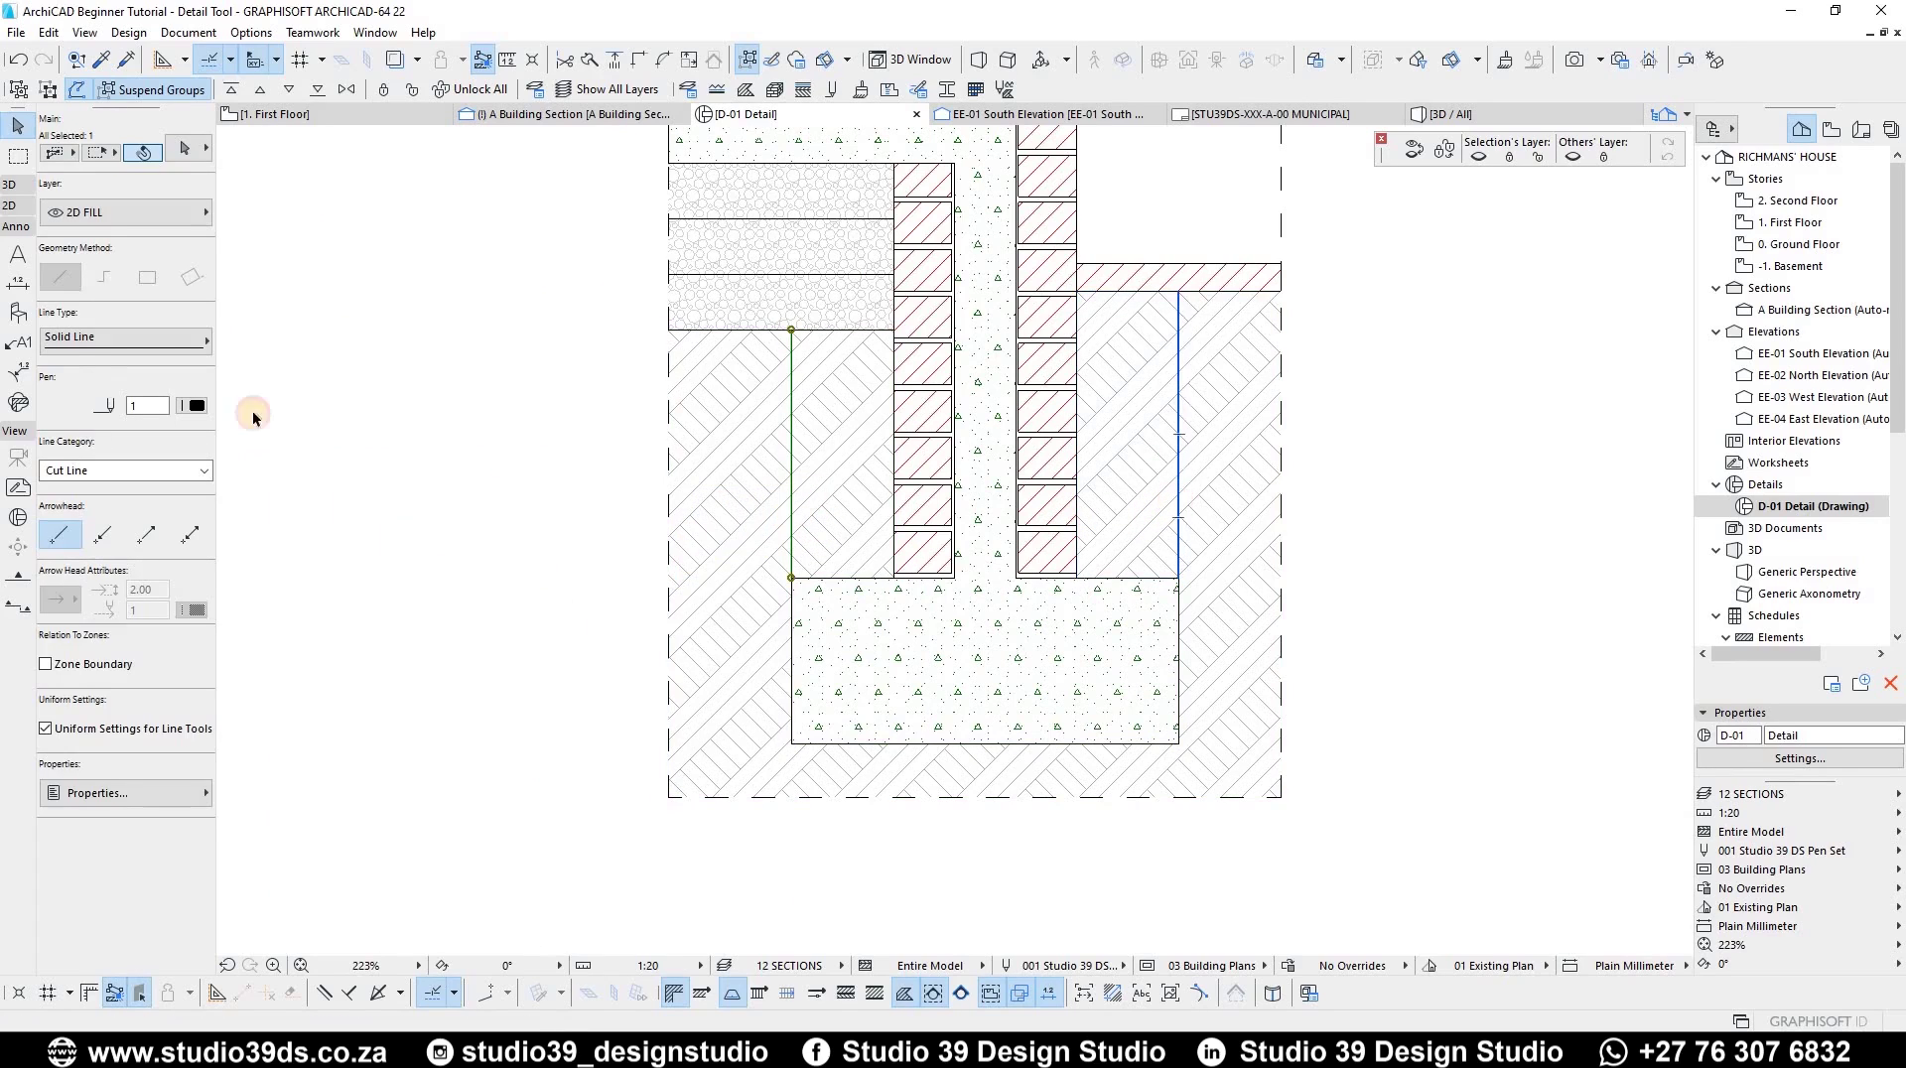
click(140, 338)
click(316, 282)
click(182, 338)
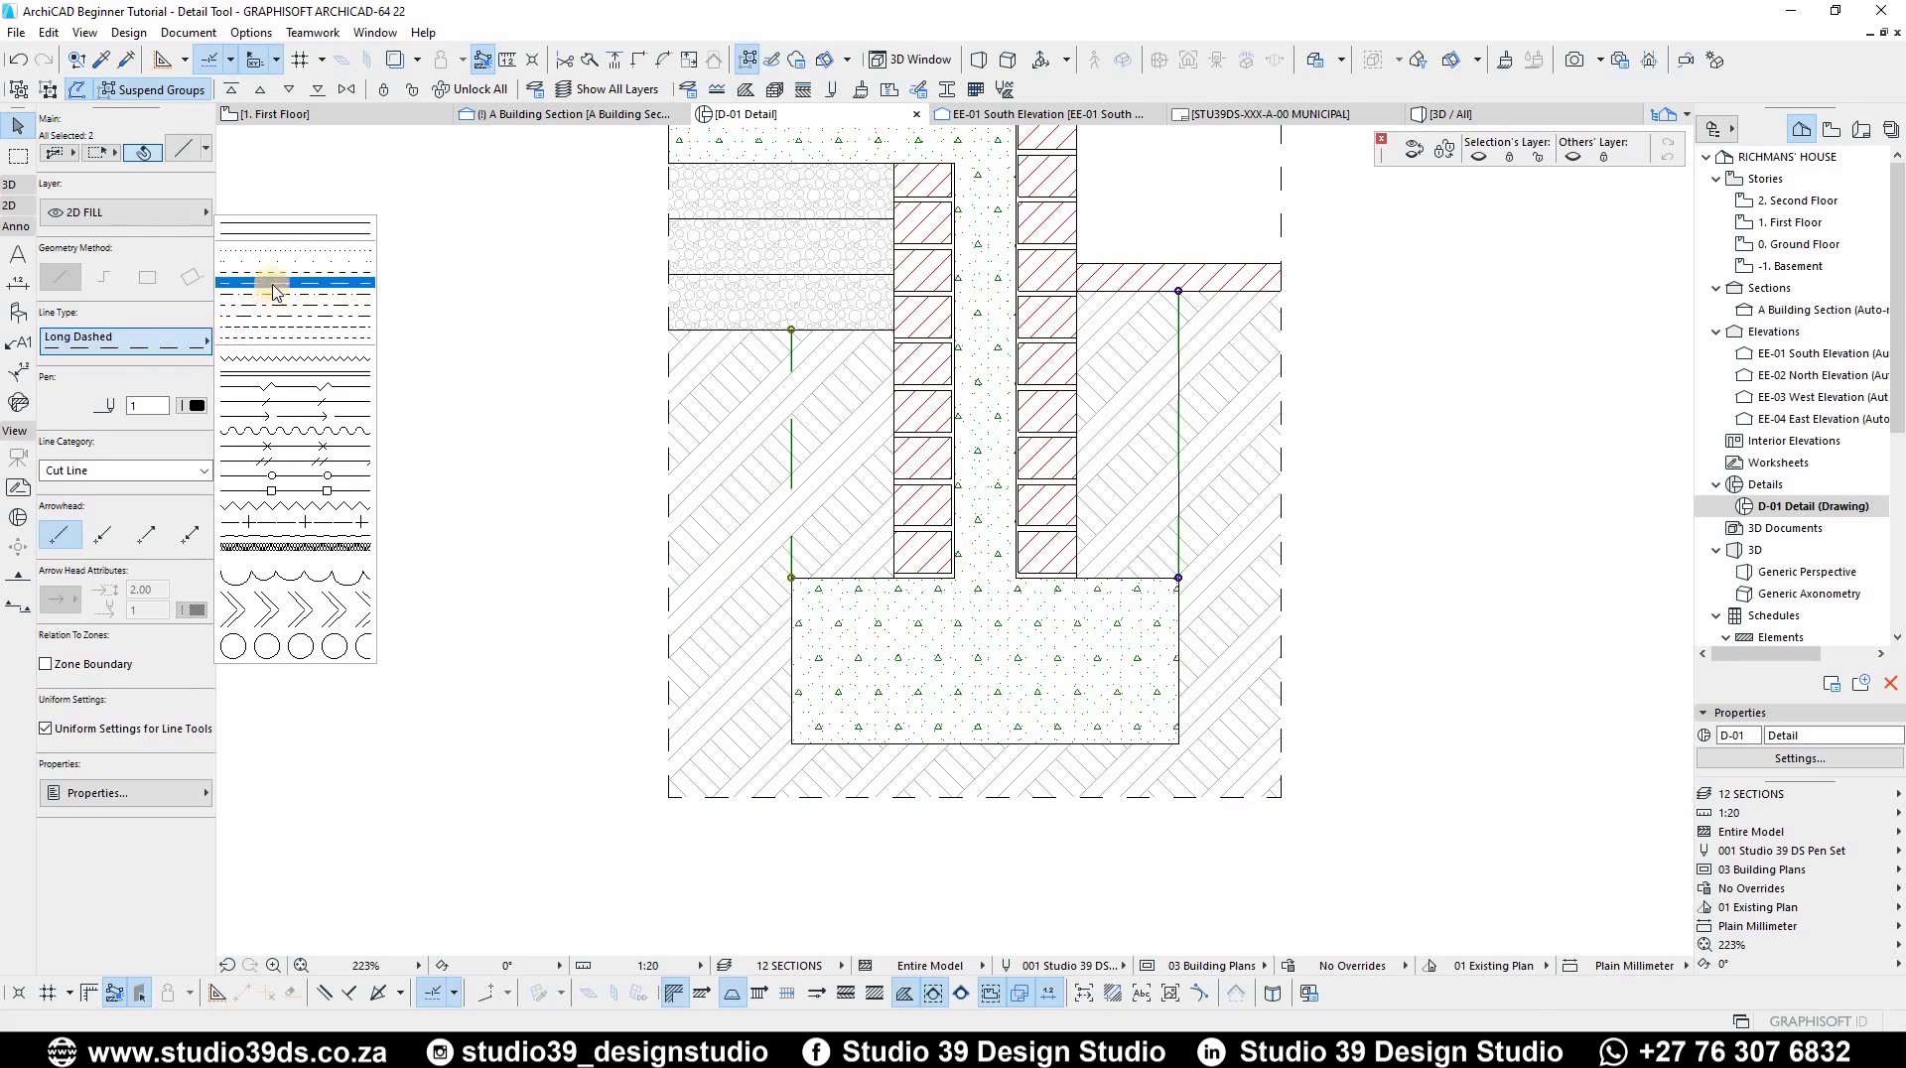
click(276, 268)
- Try to delete the horizontal line between the hardcore layers and the backfill beneath them
scroll(729, 553, up, 1)
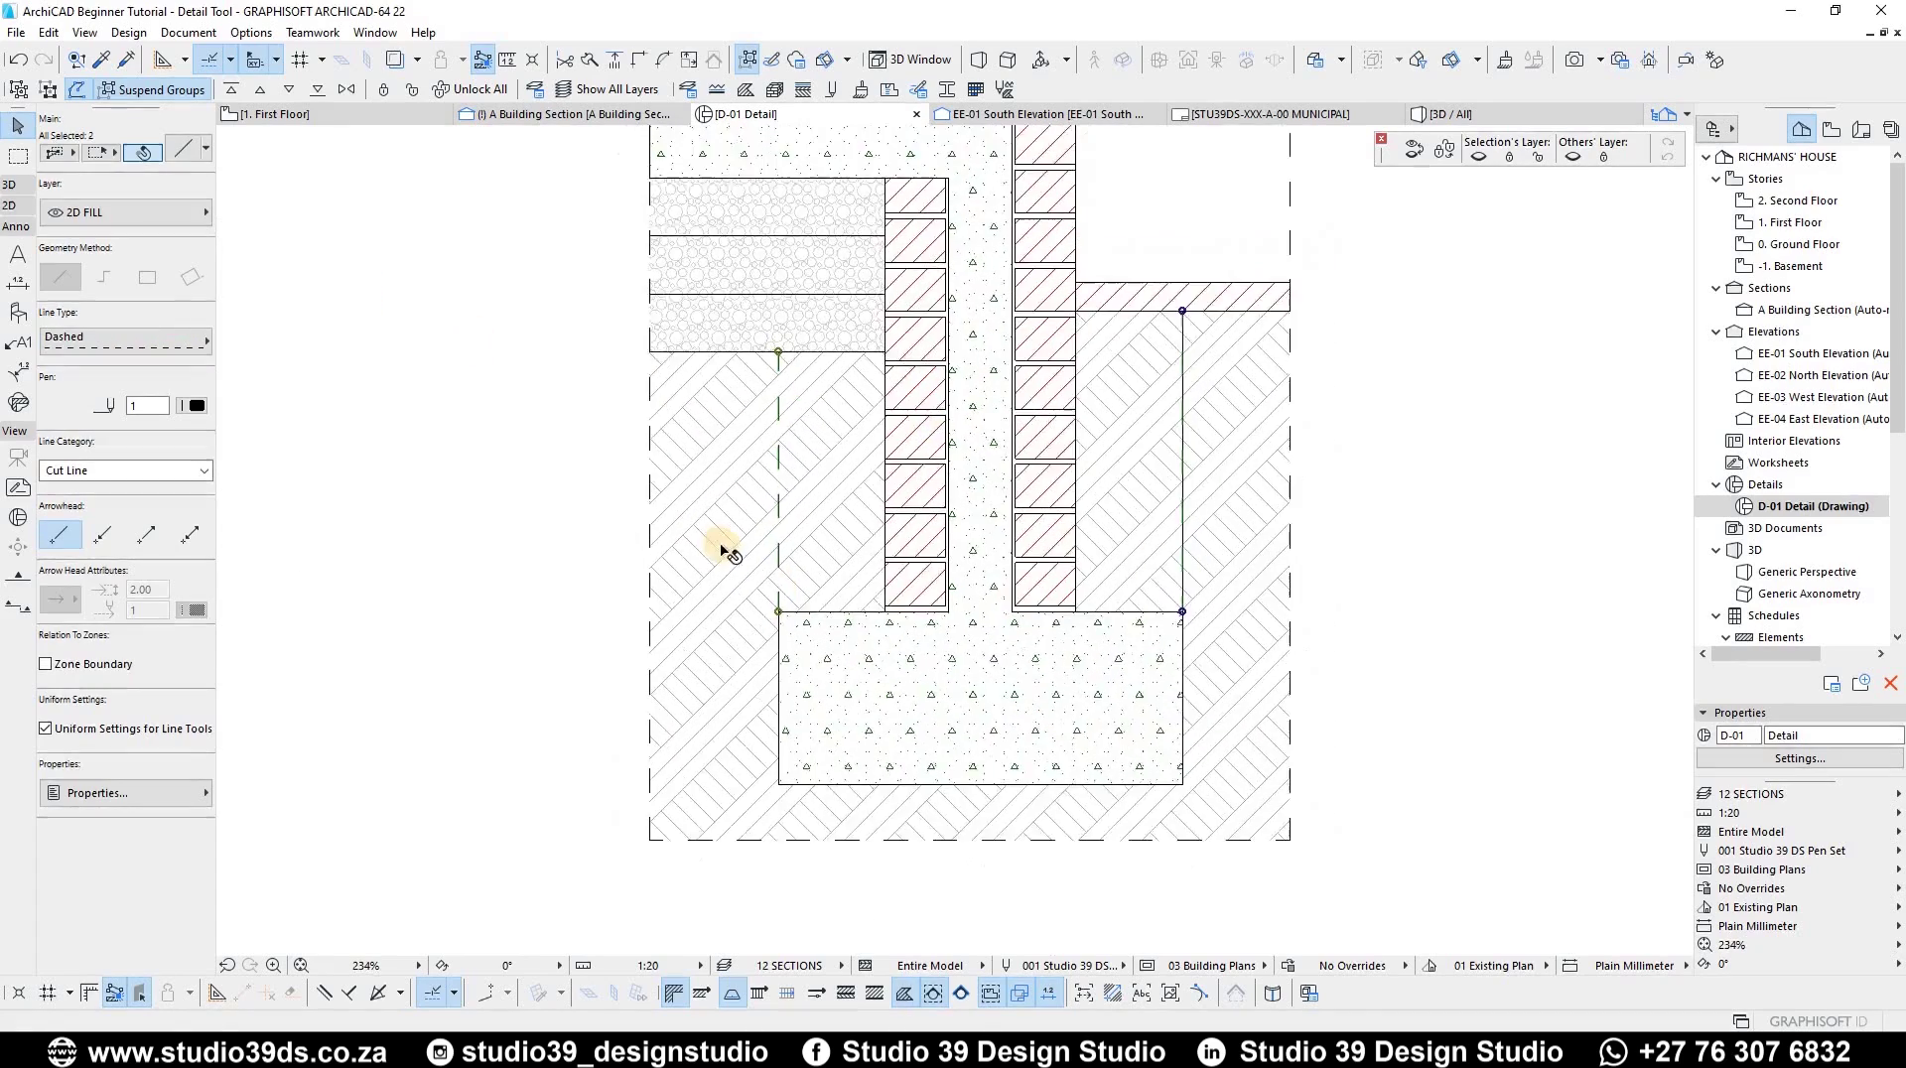
middle_drag(851, 356, 805, 561)
scroll(805, 561, down, 1)
key(Escape)
click(803, 561)
key(Delete)
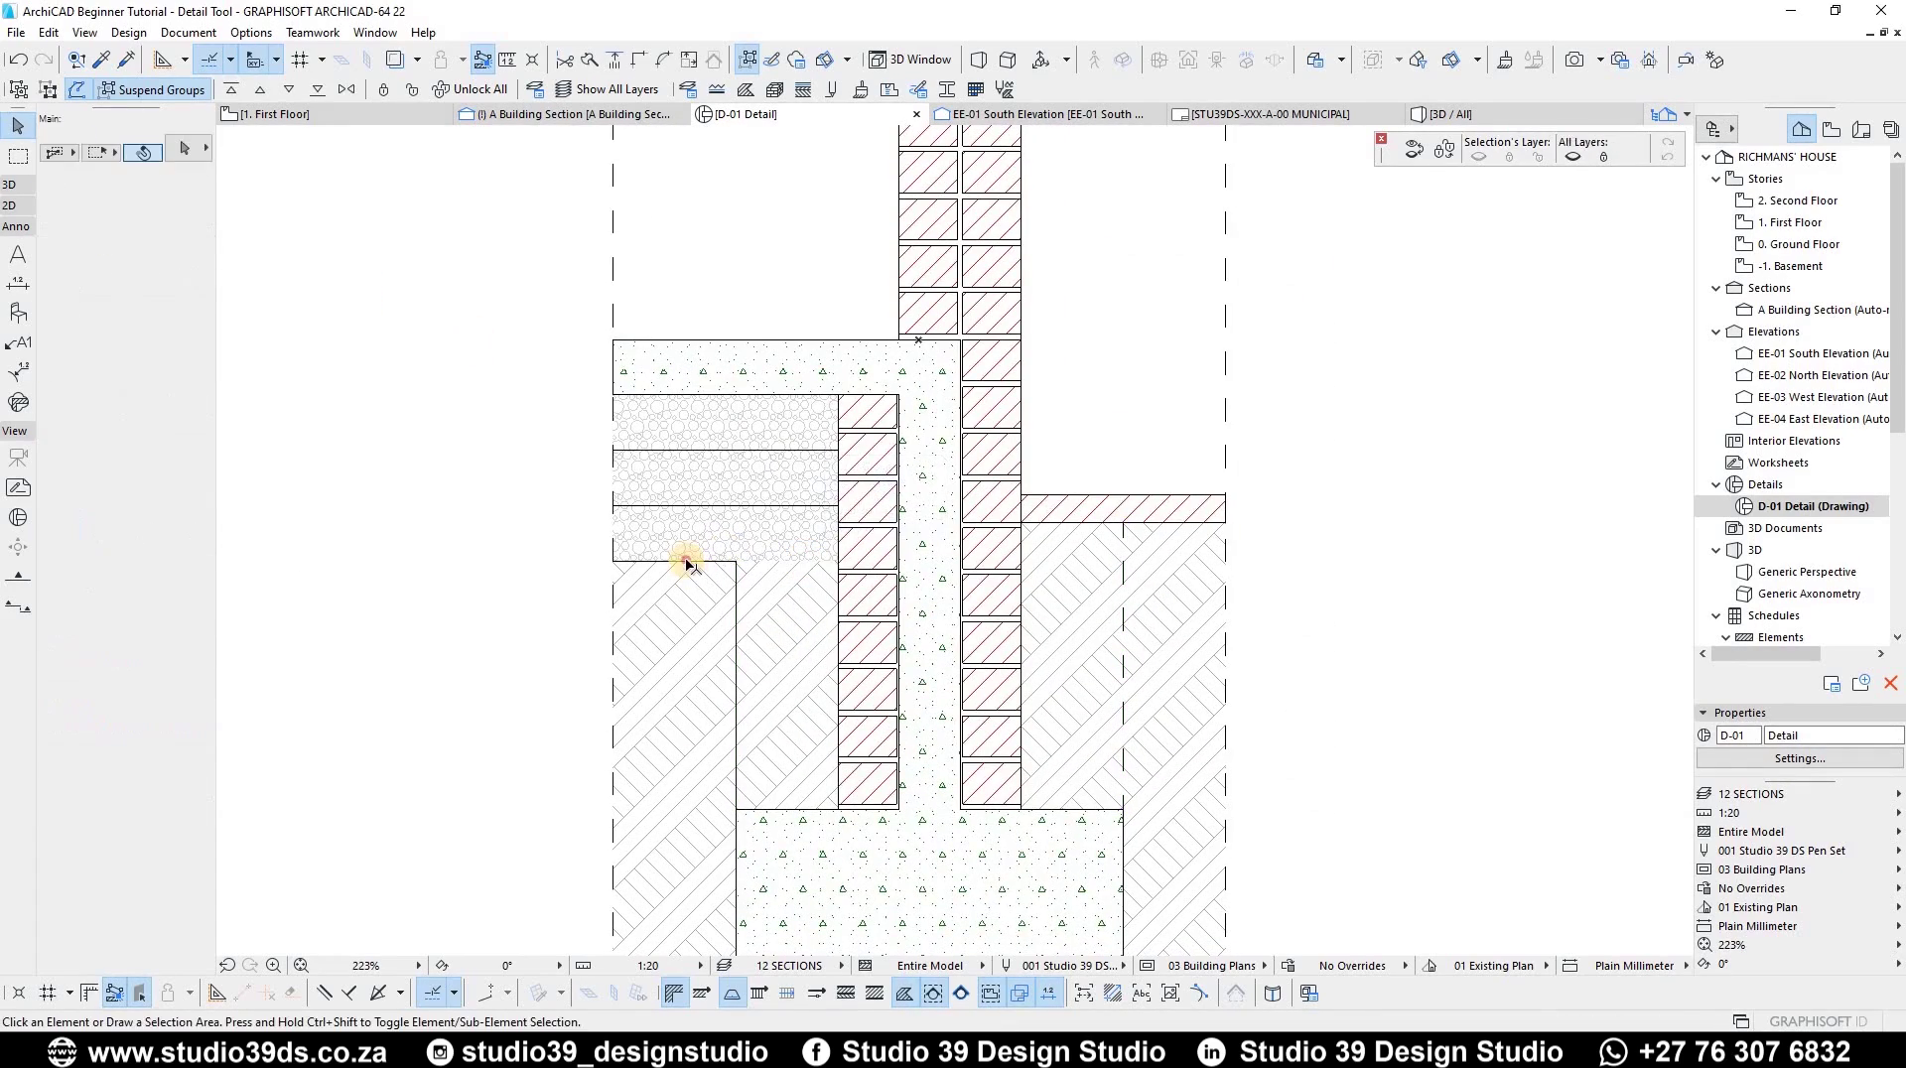
- Set the three horizontal lines dividing and closing off the hardcore layers to the Dashed line type
click(746, 531)
key(Escape)
click(719, 505)
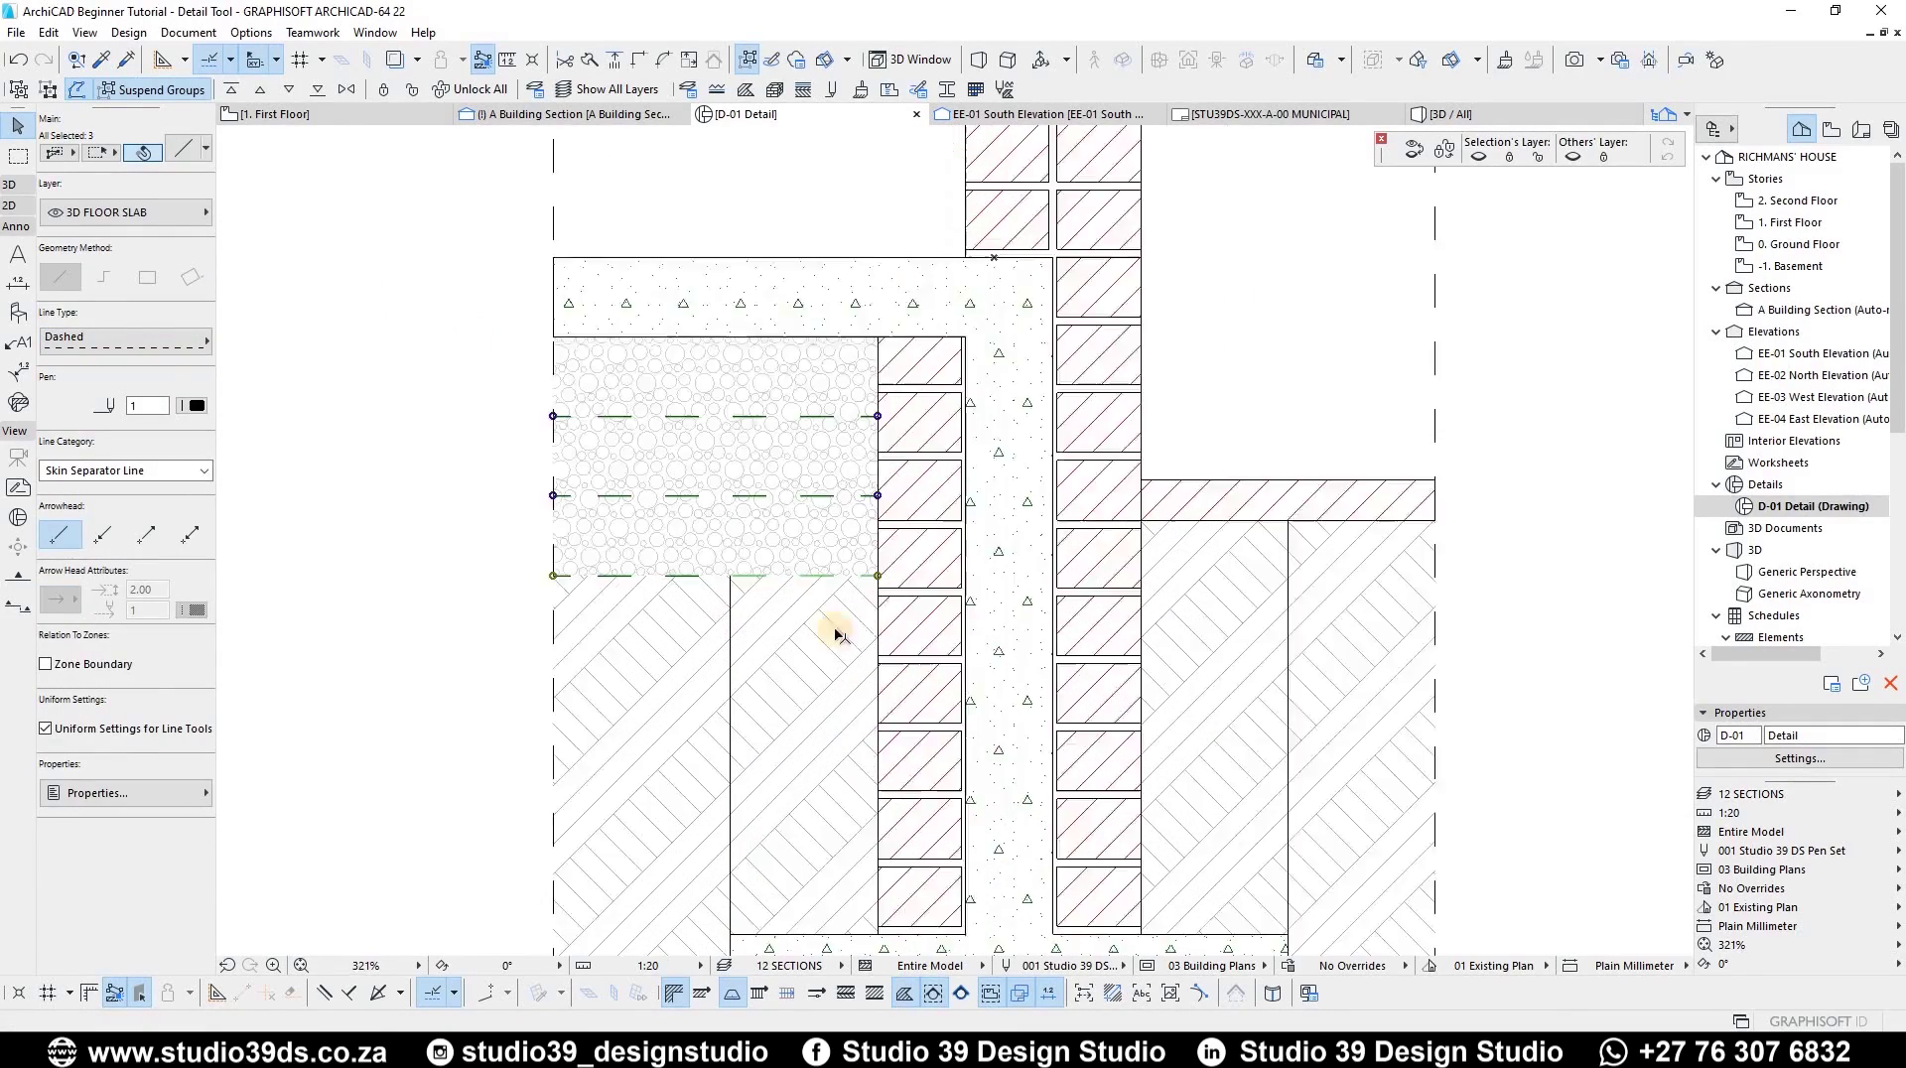
scroll(749, 636, down, 3)
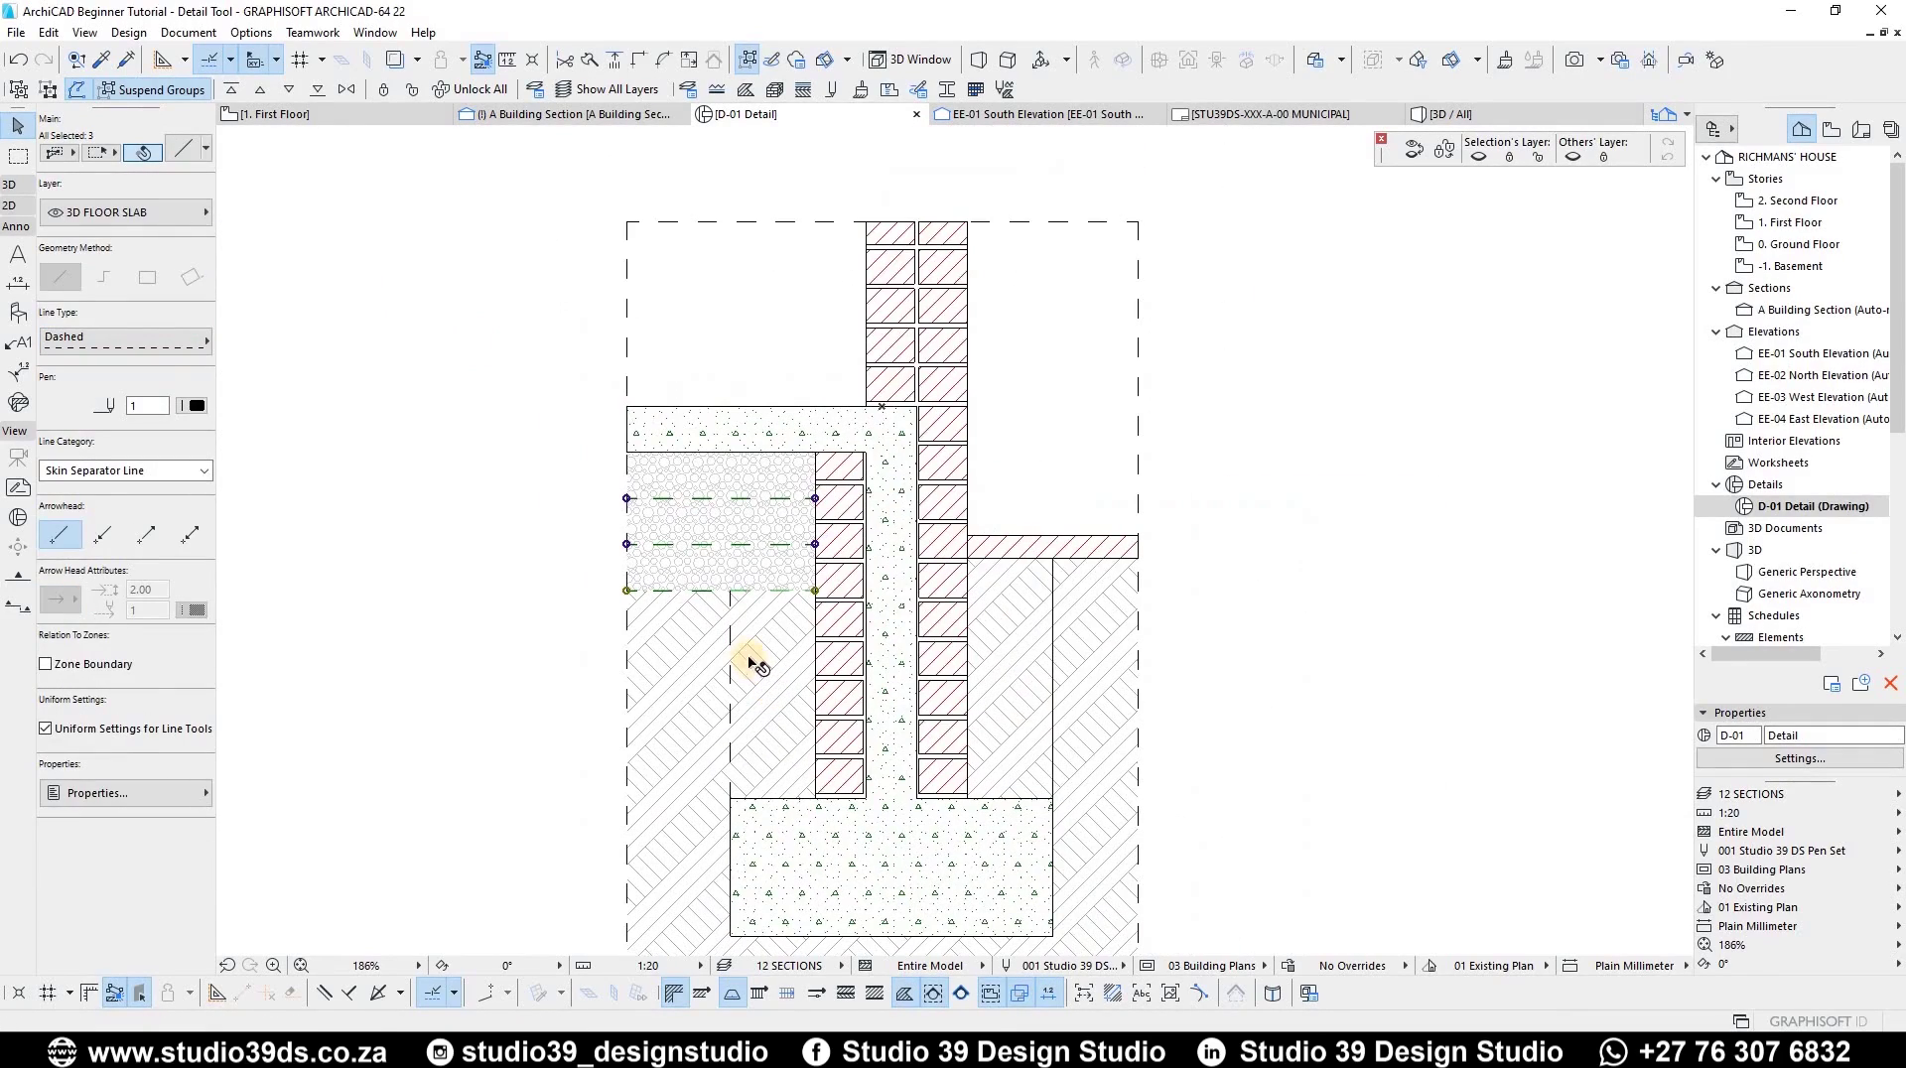
shift+click(731, 653)
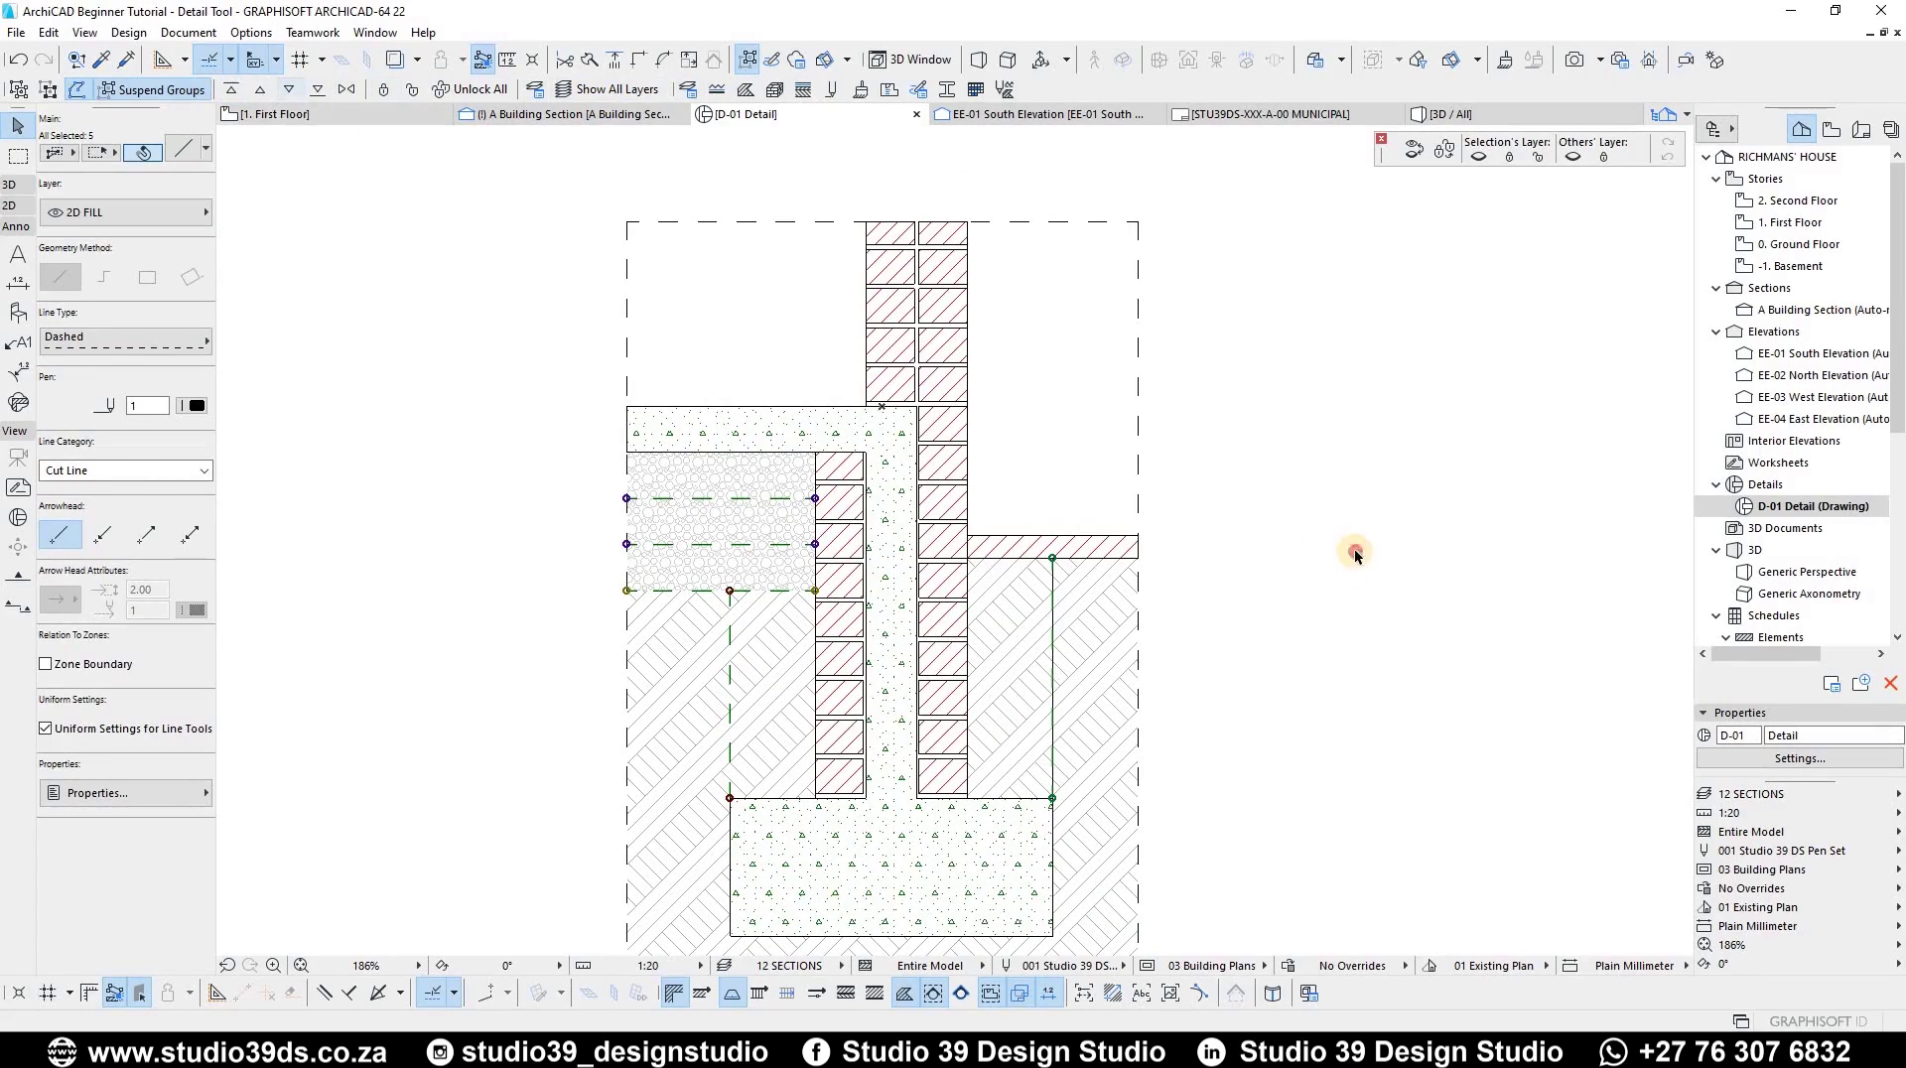
key(Escape)
scroll(831, 566, up, 8)
click(775, 516)
key(Delete)
key(ctrl+z)
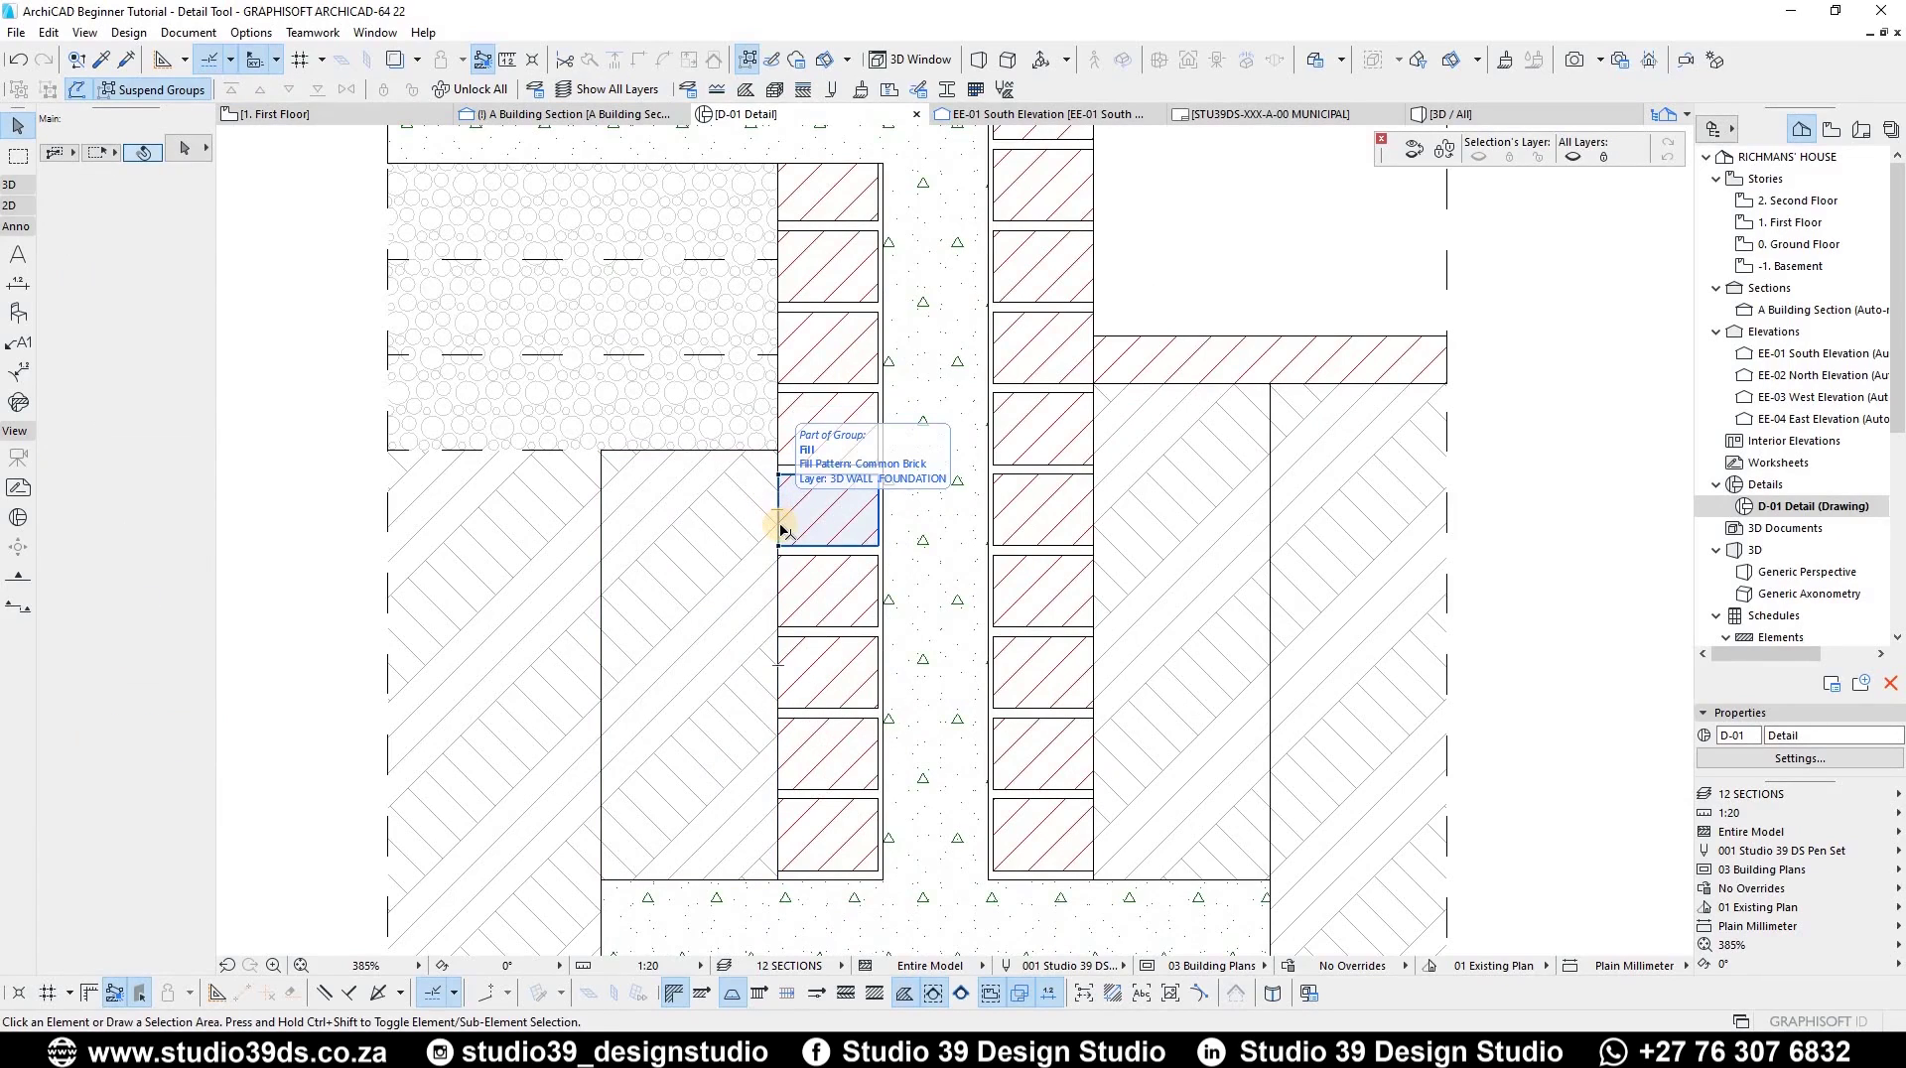
- Delete the two vertical line segments separating the inner foundation bricks from the hardcore and backfill
click(778, 466)
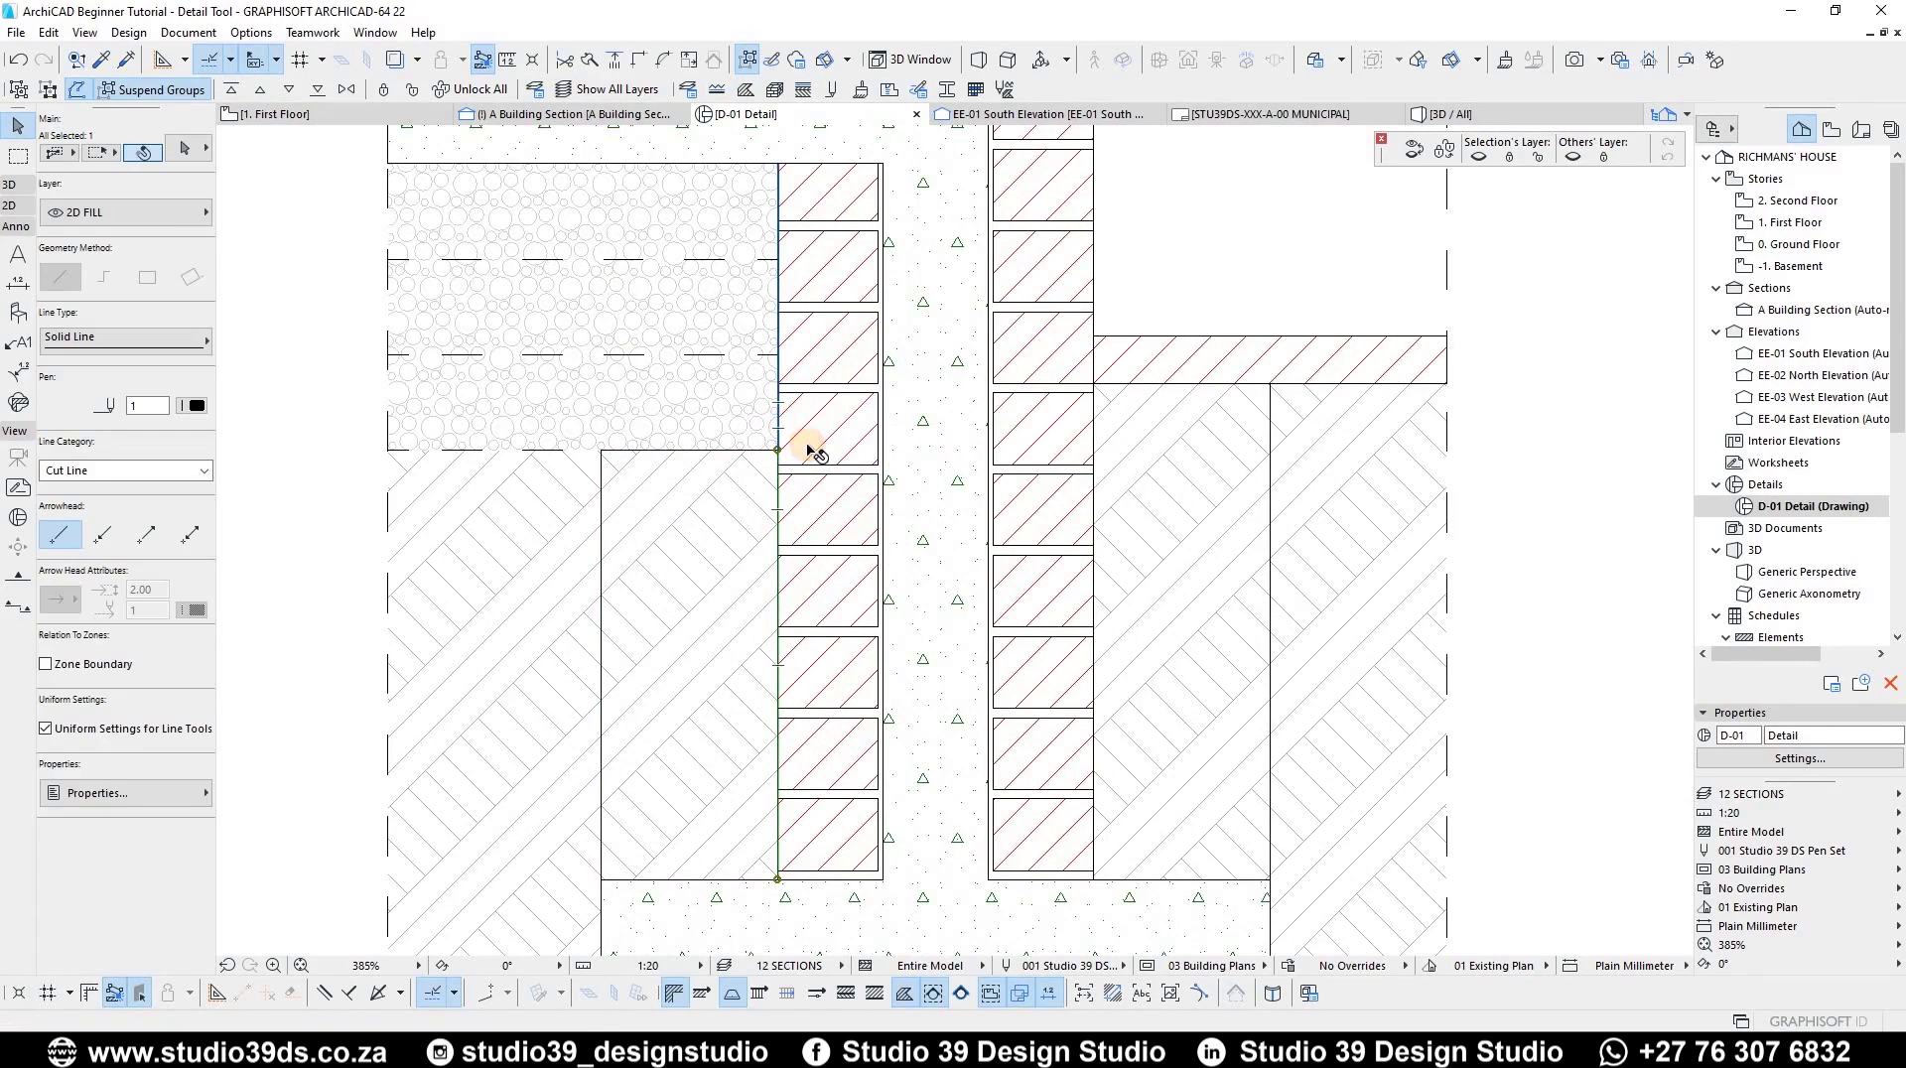
shift+click(810, 447)
key(Delete)
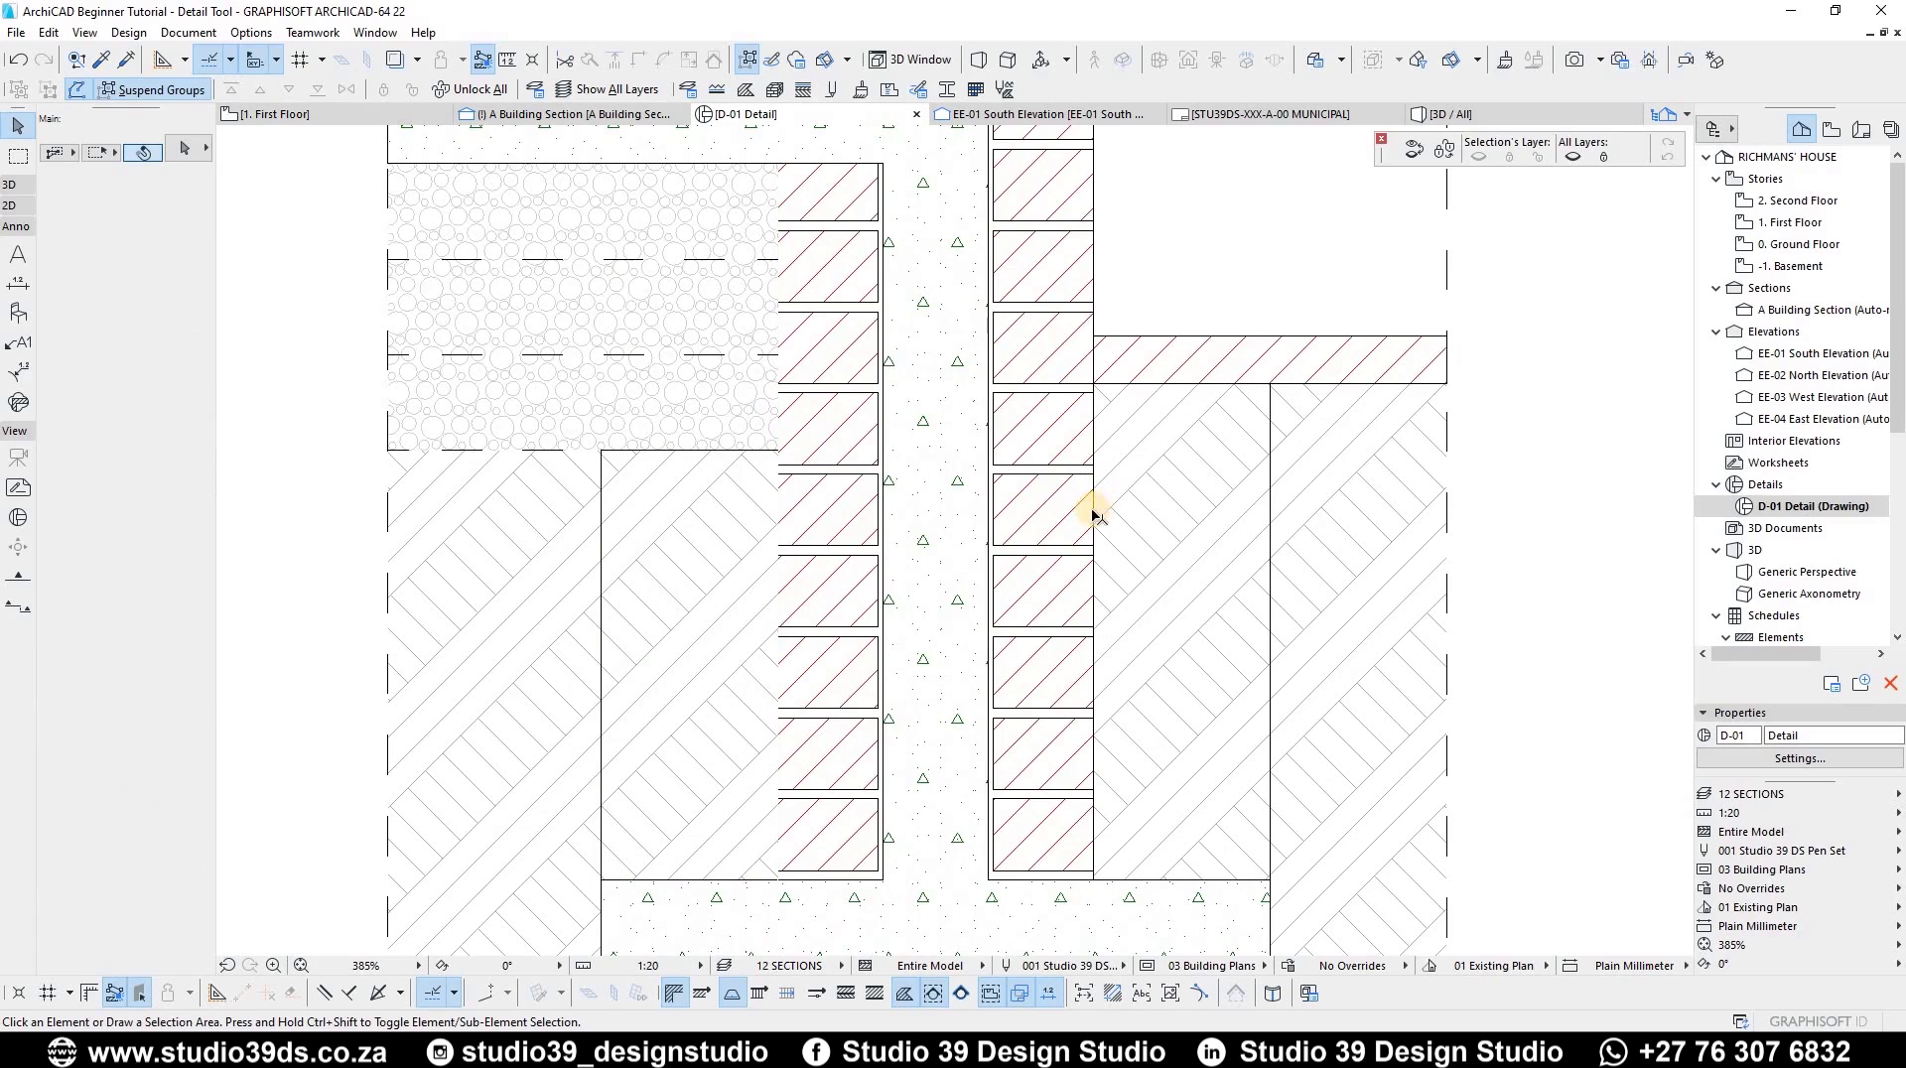
- Delete the vertical line between the outer foundation bricks and the backfill, and bring both columns of foundation brick fills to the front
click(1093, 514)
click(1043, 608)
shift+click(812, 634)
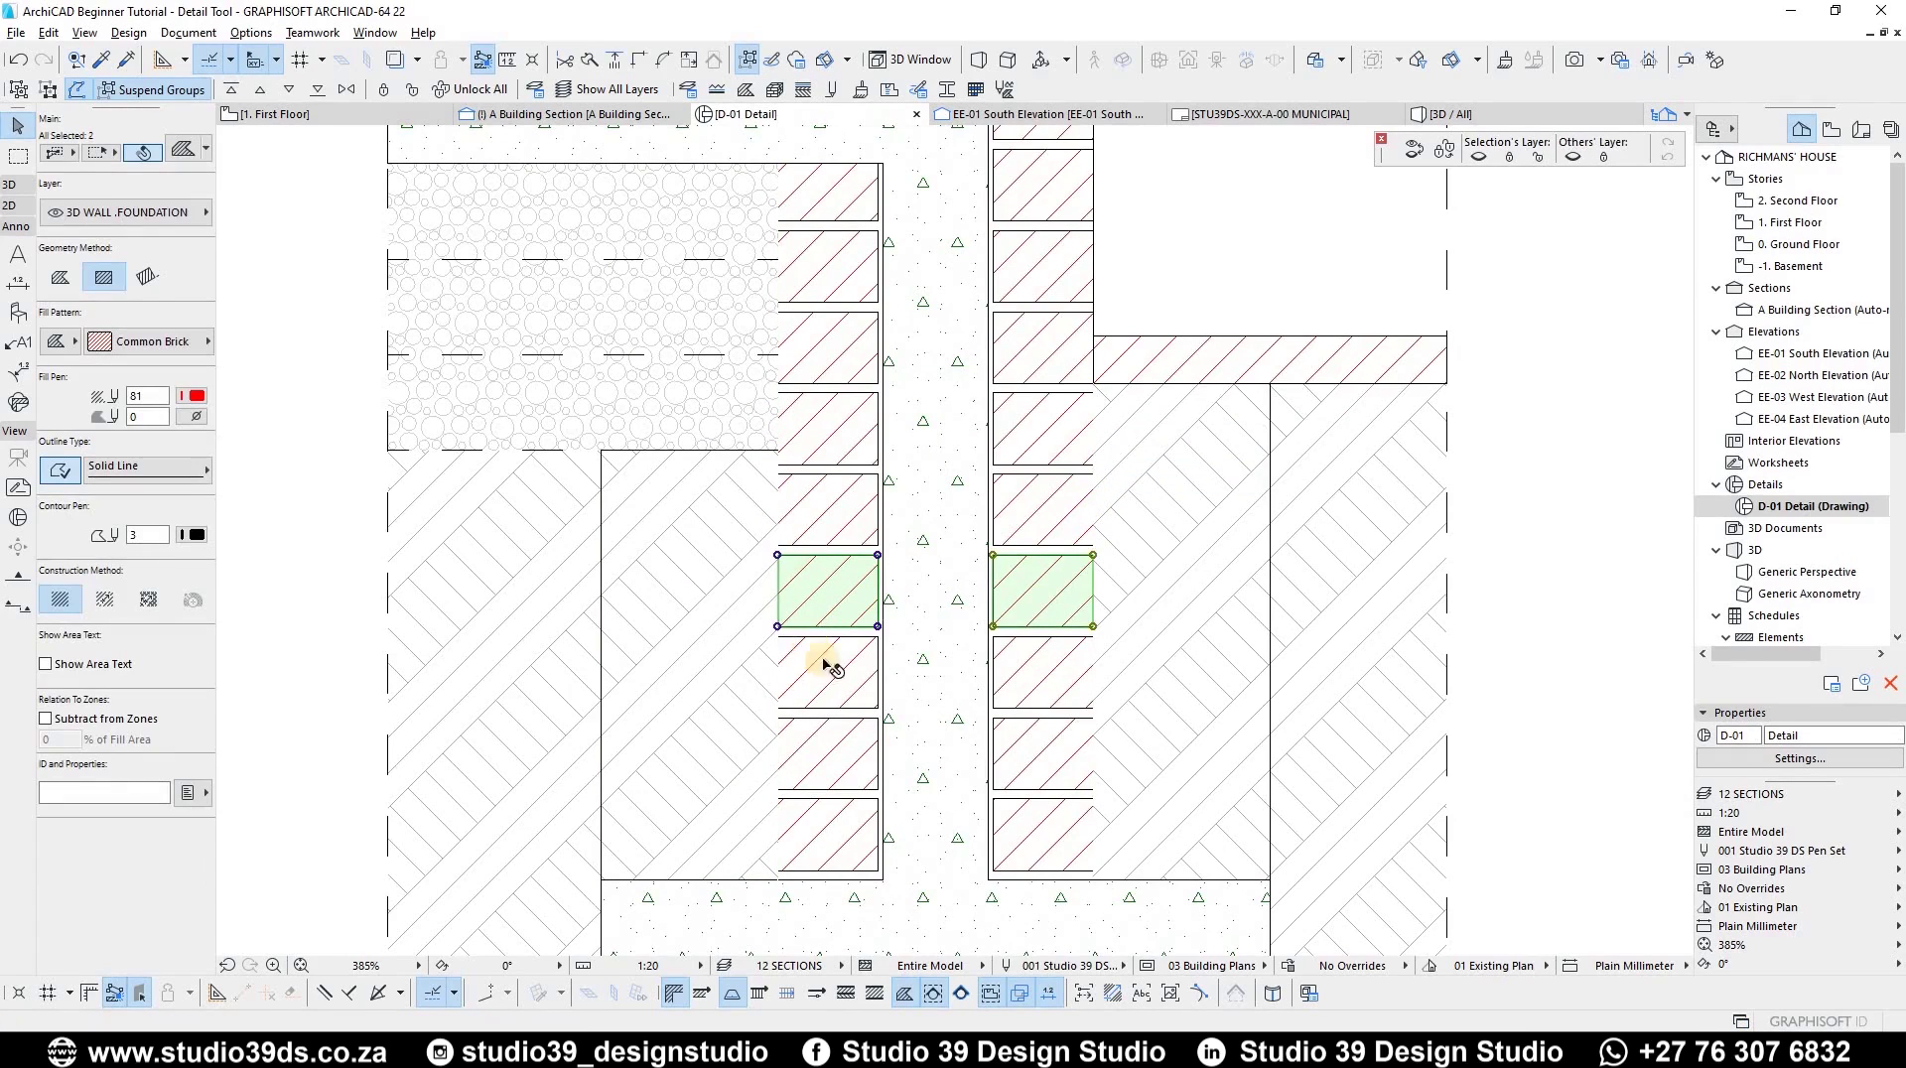
key(alt+g)
scroll(835, 649, down, 3)
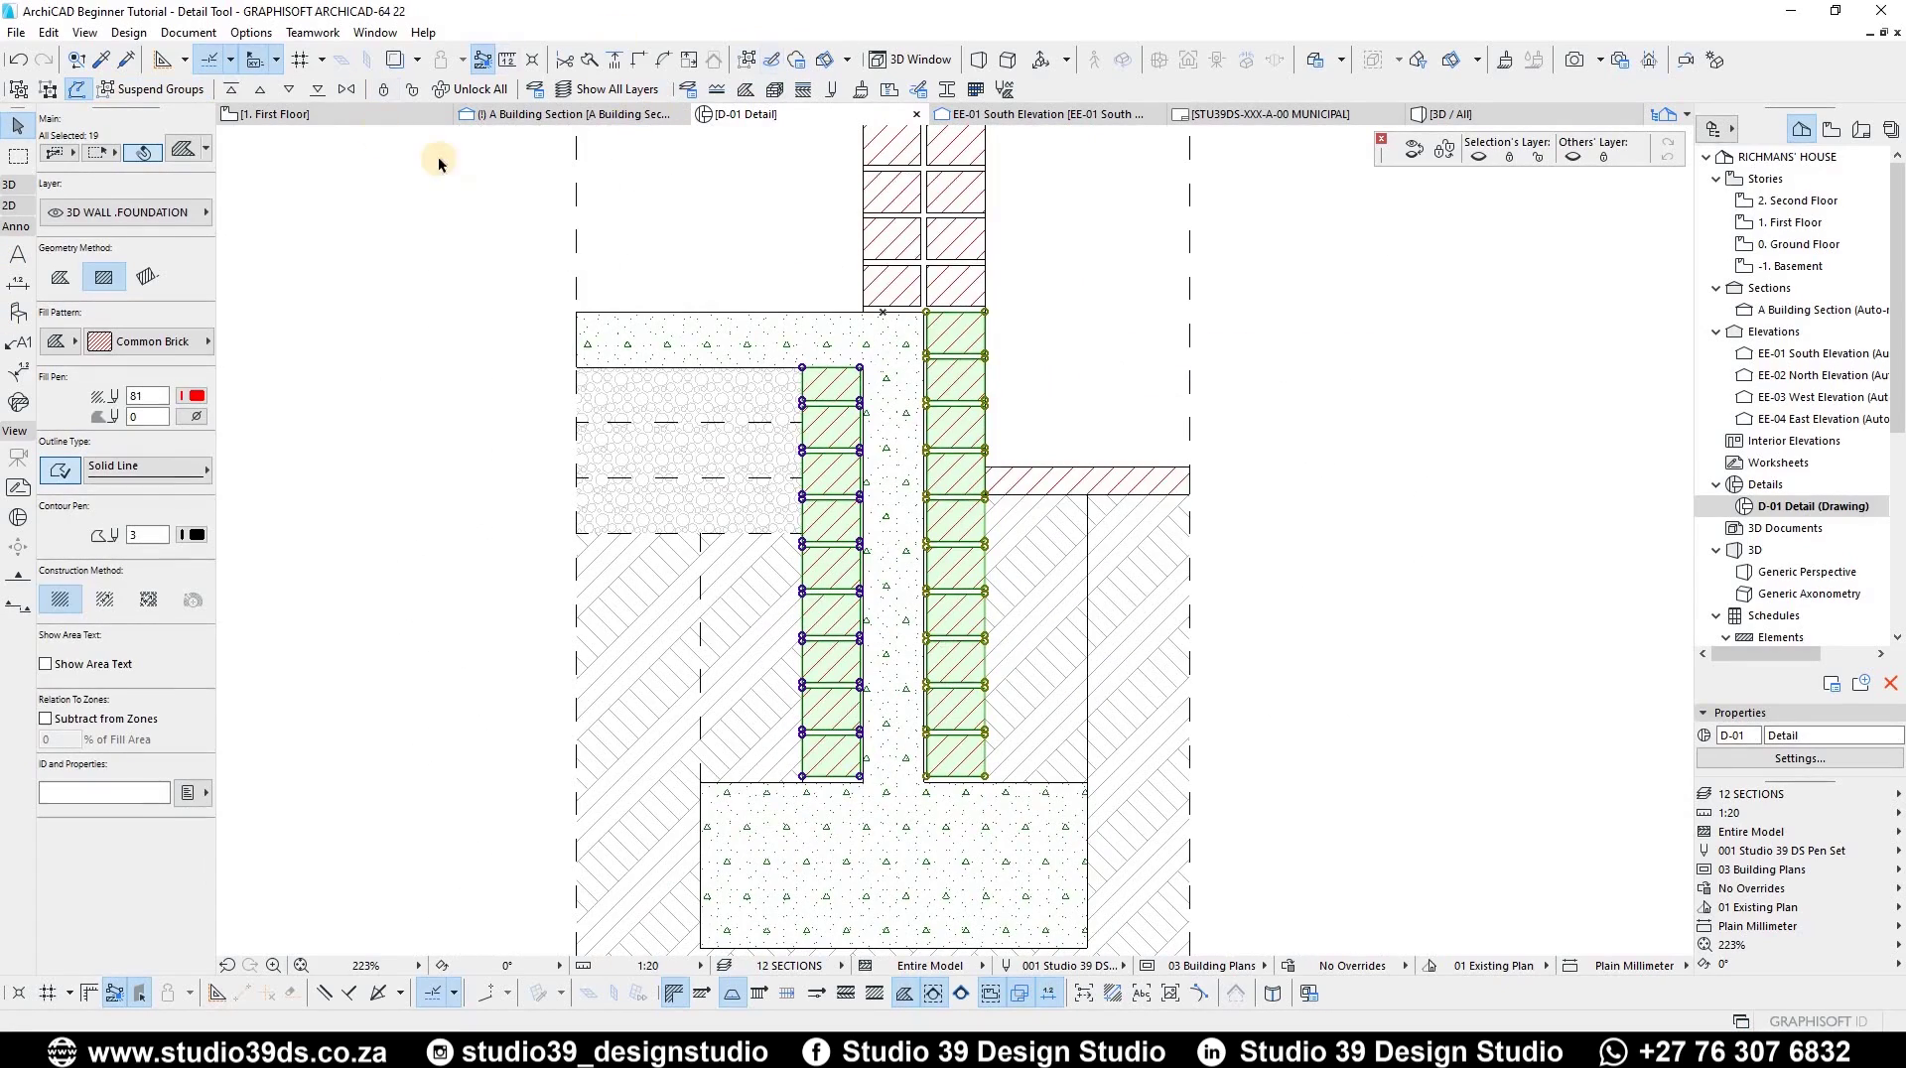
click(231, 90)
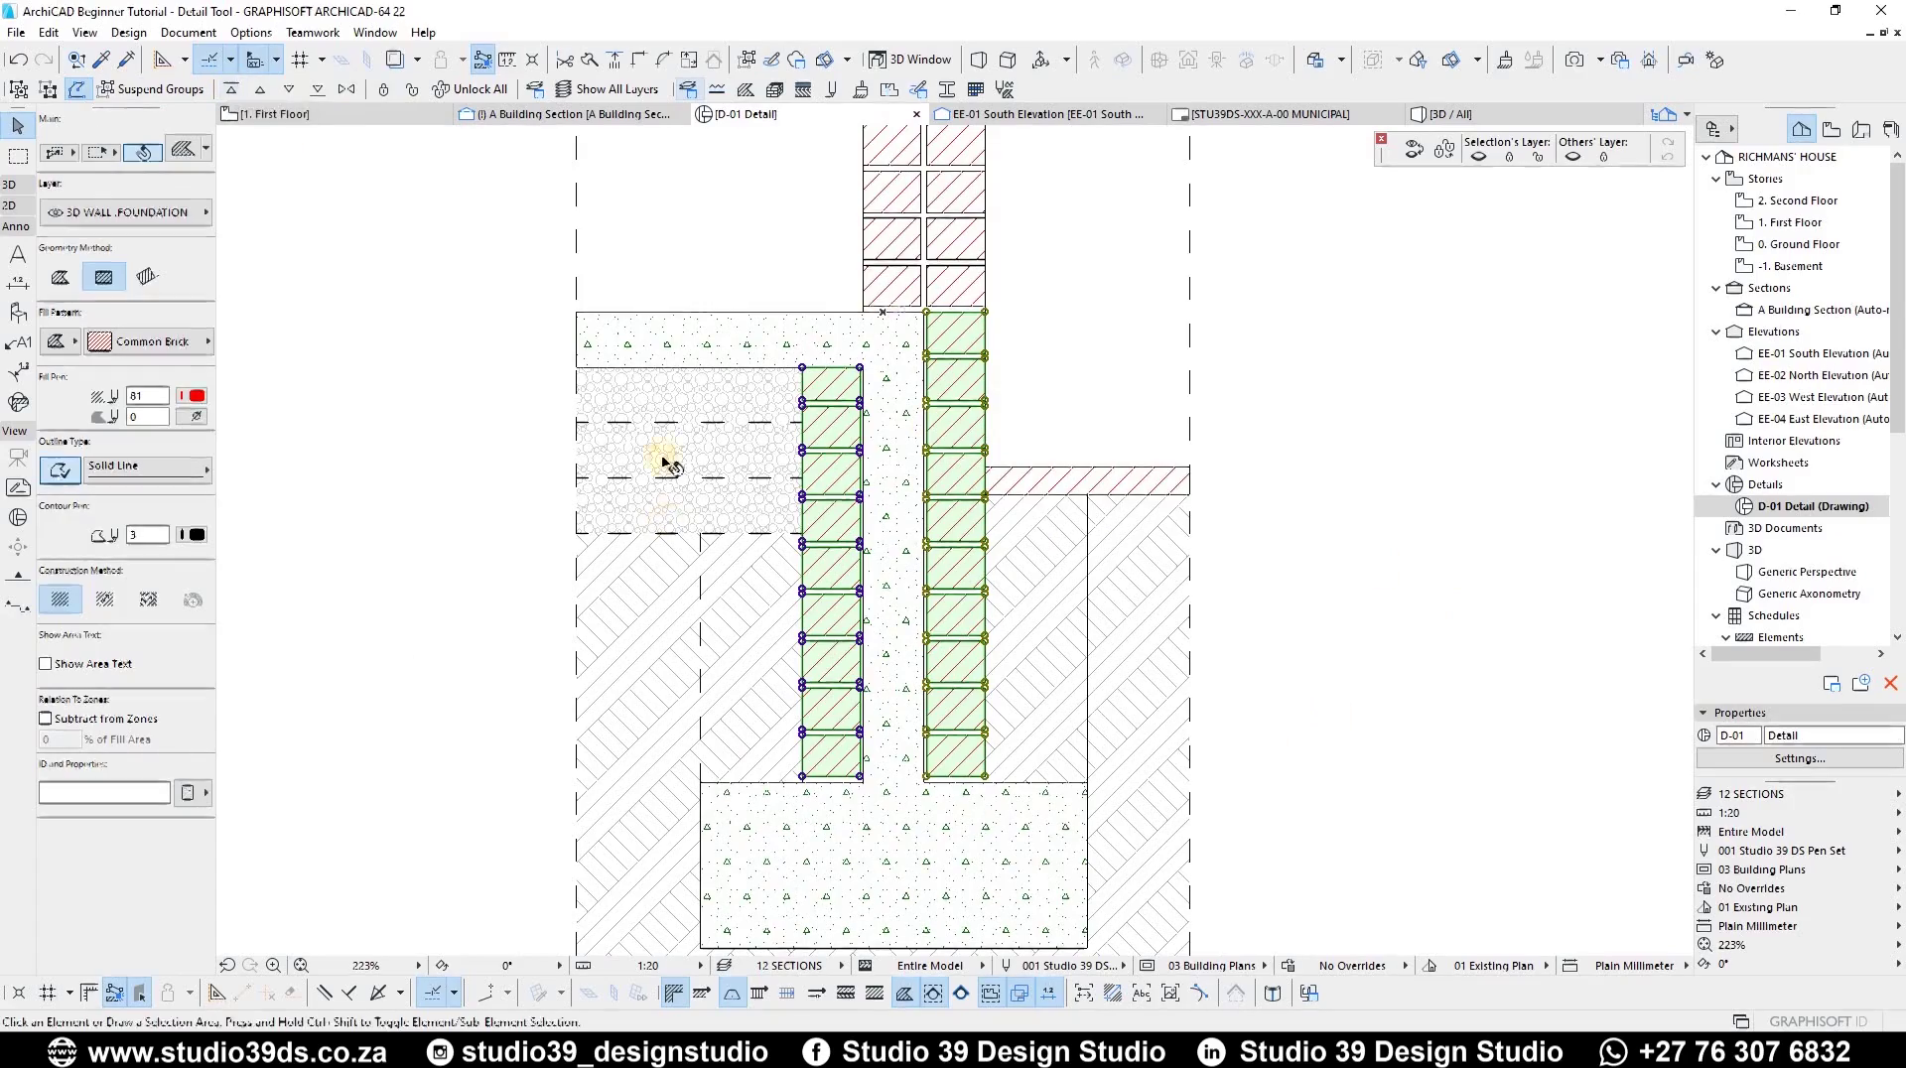
key(Escape)
- Examine the brick outlines of the foundation and the wall above the slab
middle_drag(984, 427, 862, 454)
scroll(862, 454, down, 3)
middle_drag(710, 730, 719, 765)
scroll(804, 626, up, 3)
middle_drag(932, 696, 1009, 609)
scroll(1033, 676, down, 3)
scroll(894, 367, down, 1)
scroll(902, 395, up, 5)
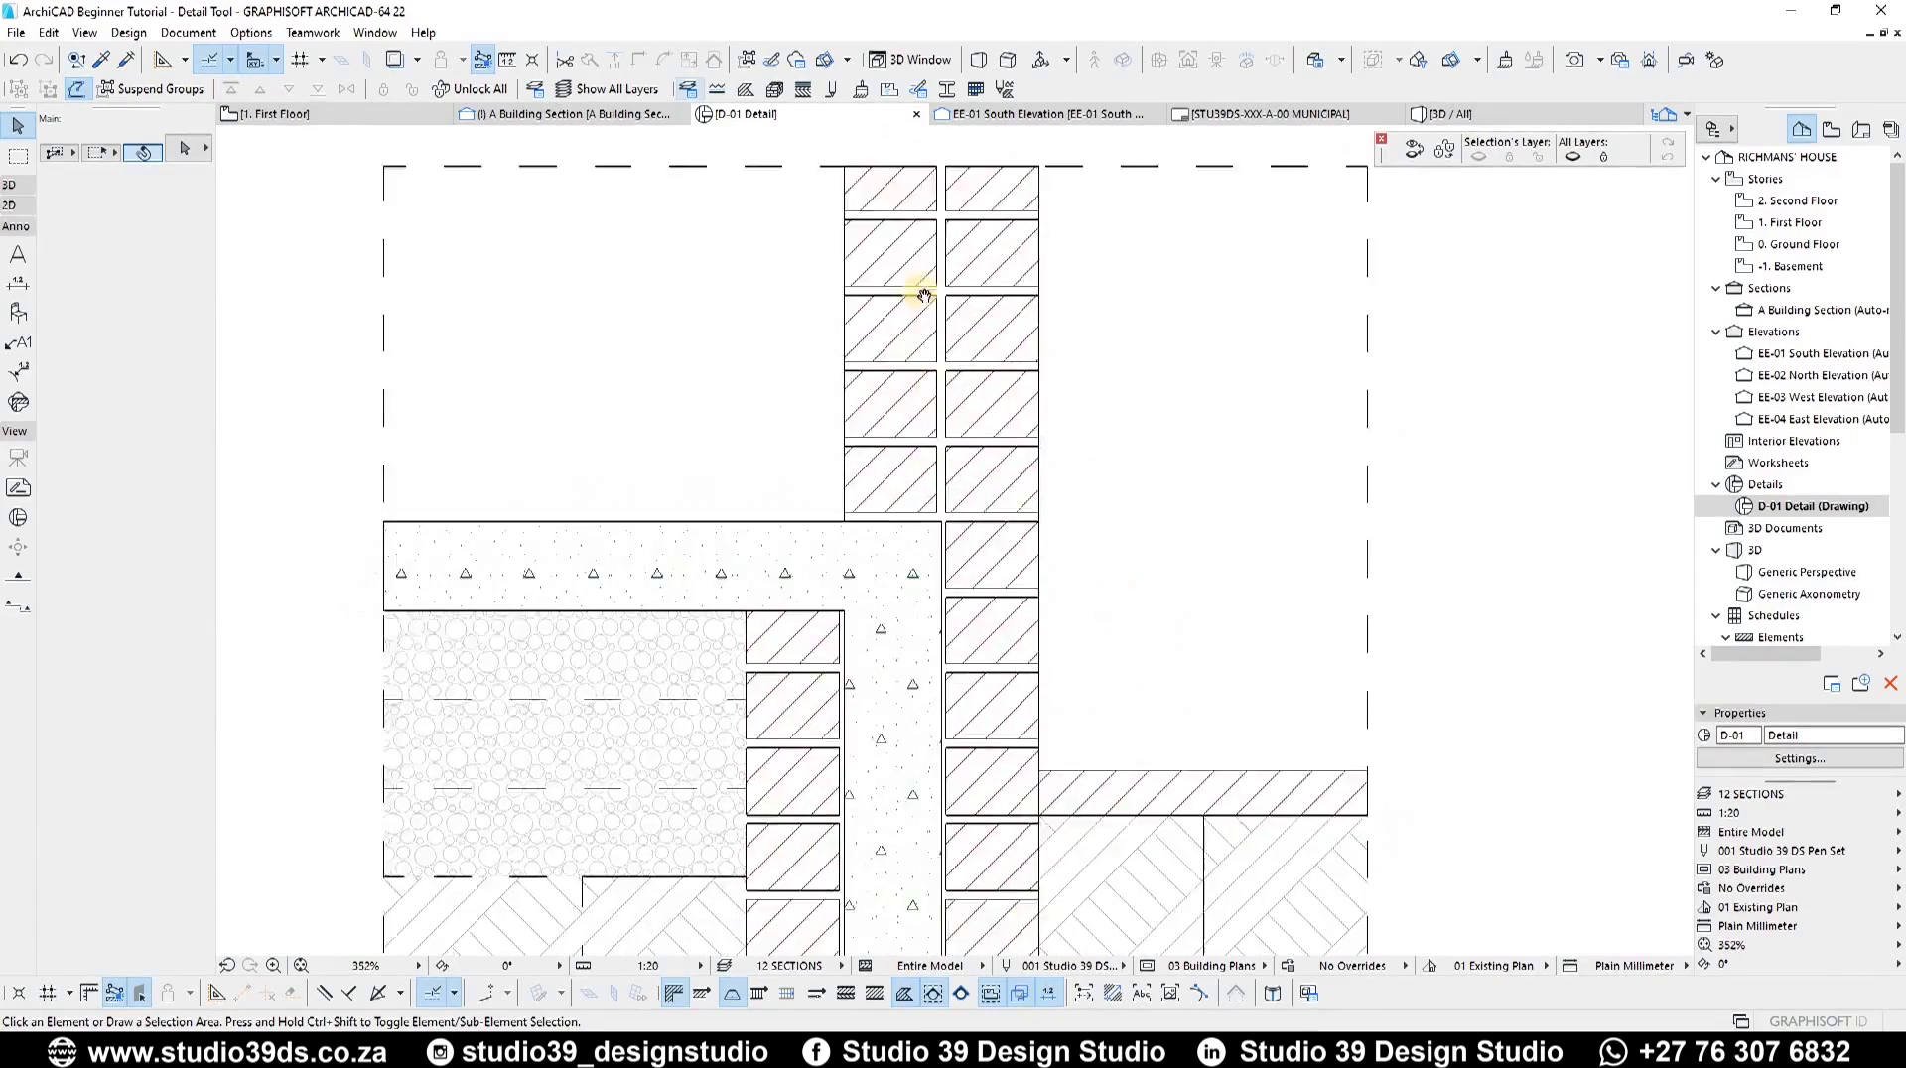
middle_drag(1195, 769, 1185, 655)
- Delete the solid line overlapping the dashed trench line that rises from the footing's end below the hardcore
click(703, 655)
click(711, 657)
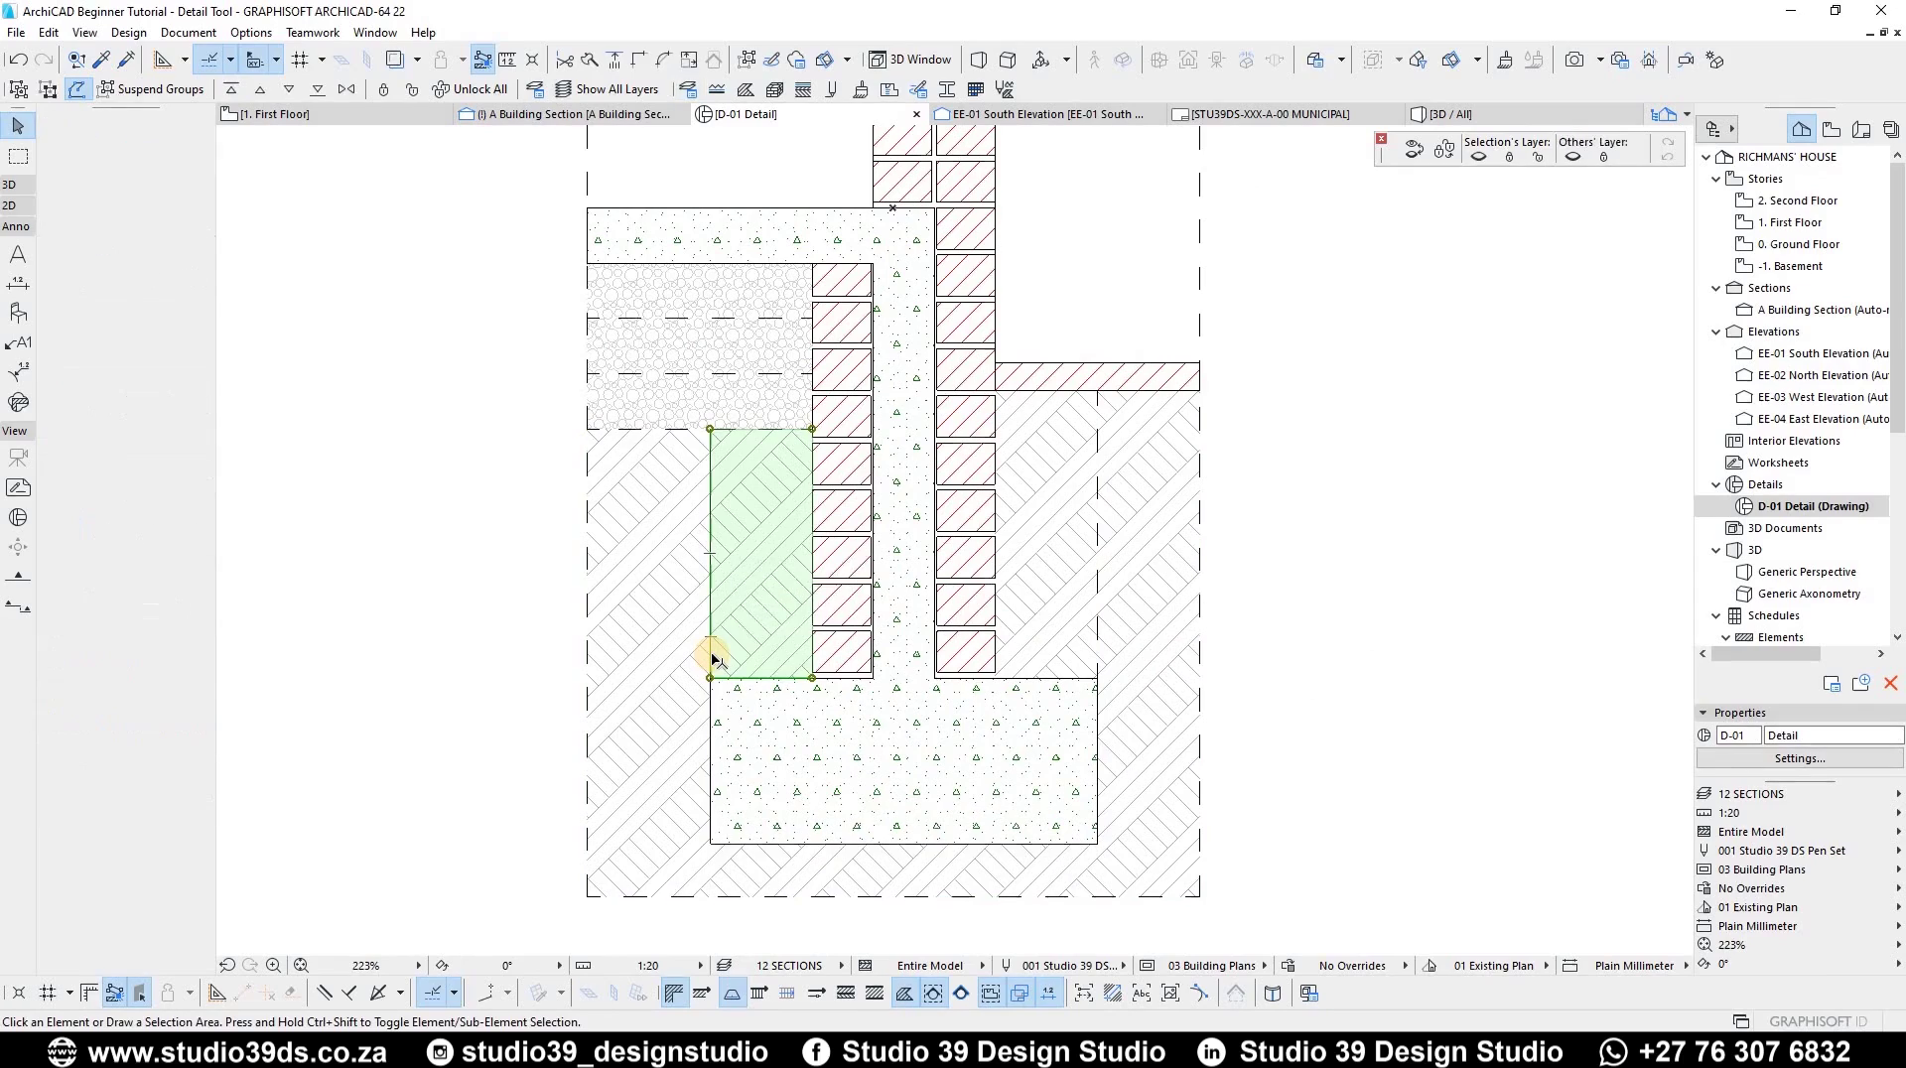
click(715, 659)
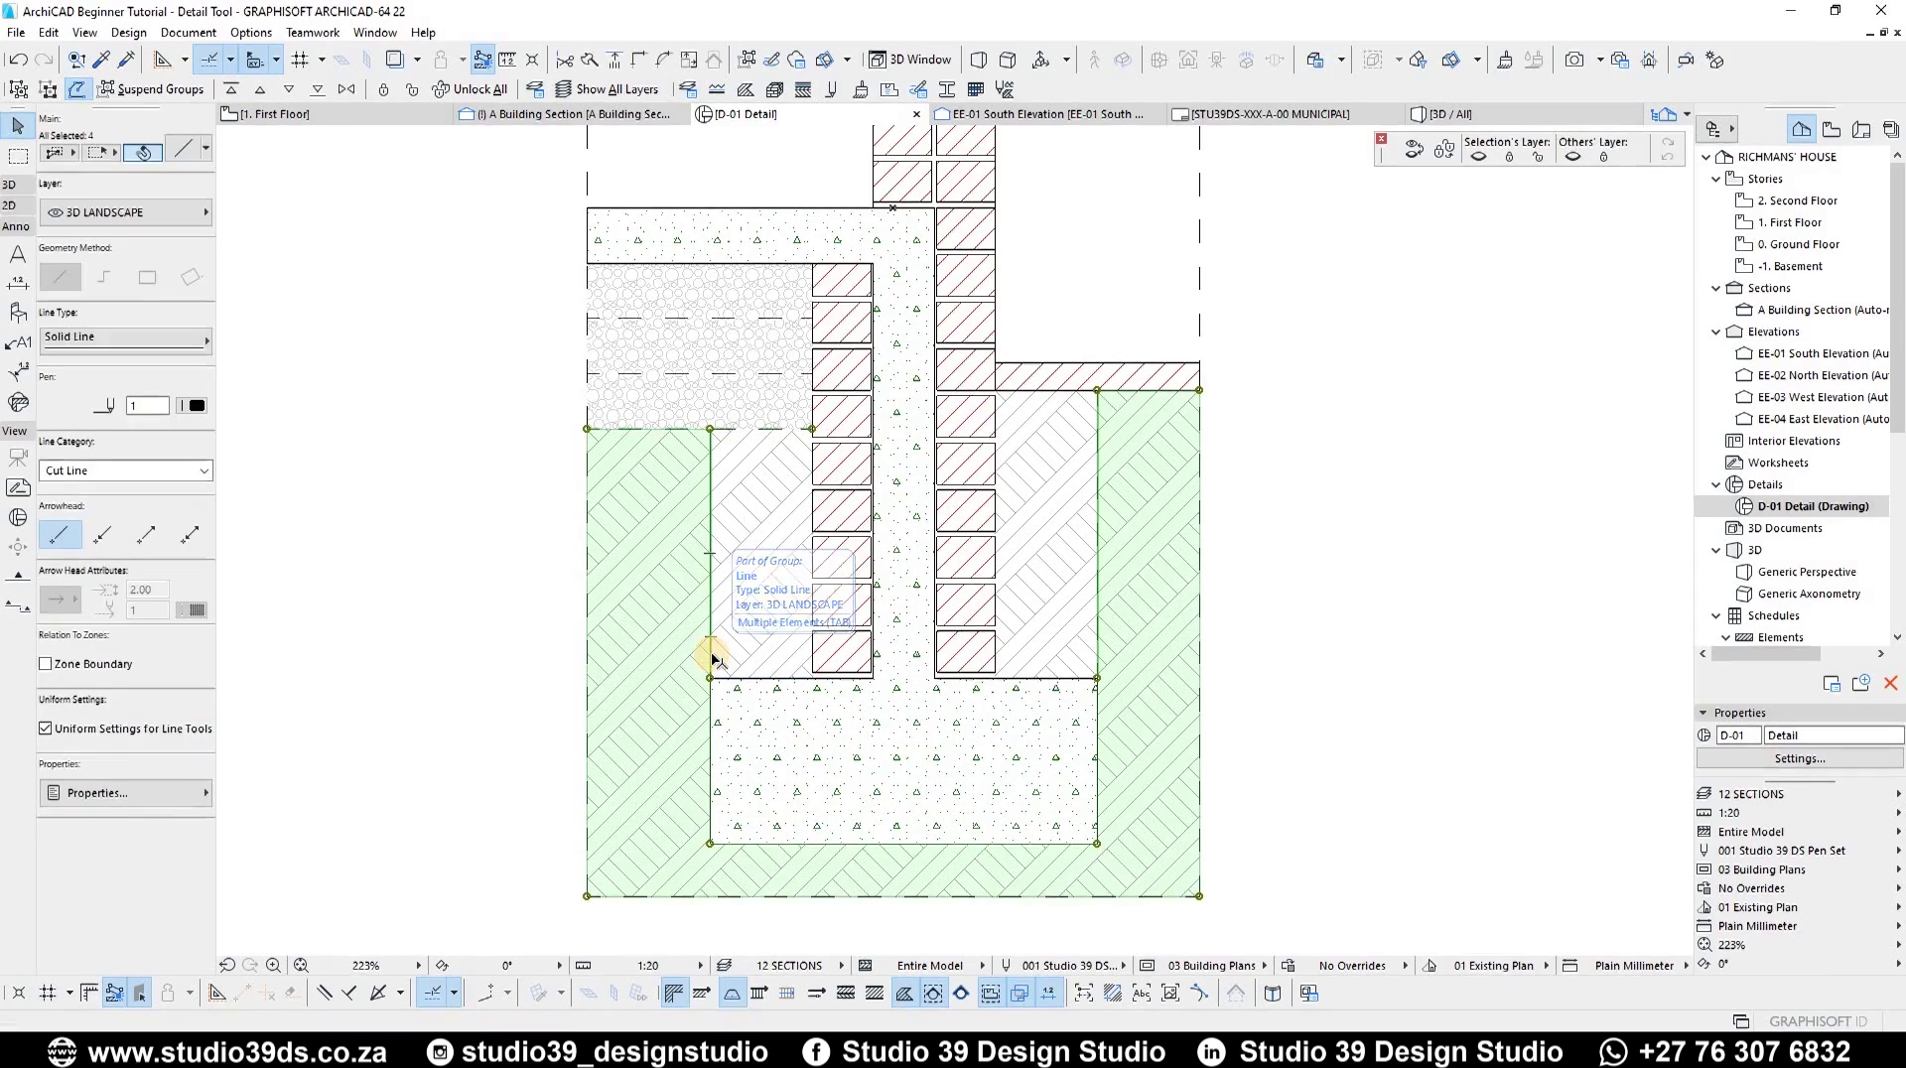
key(Escape)
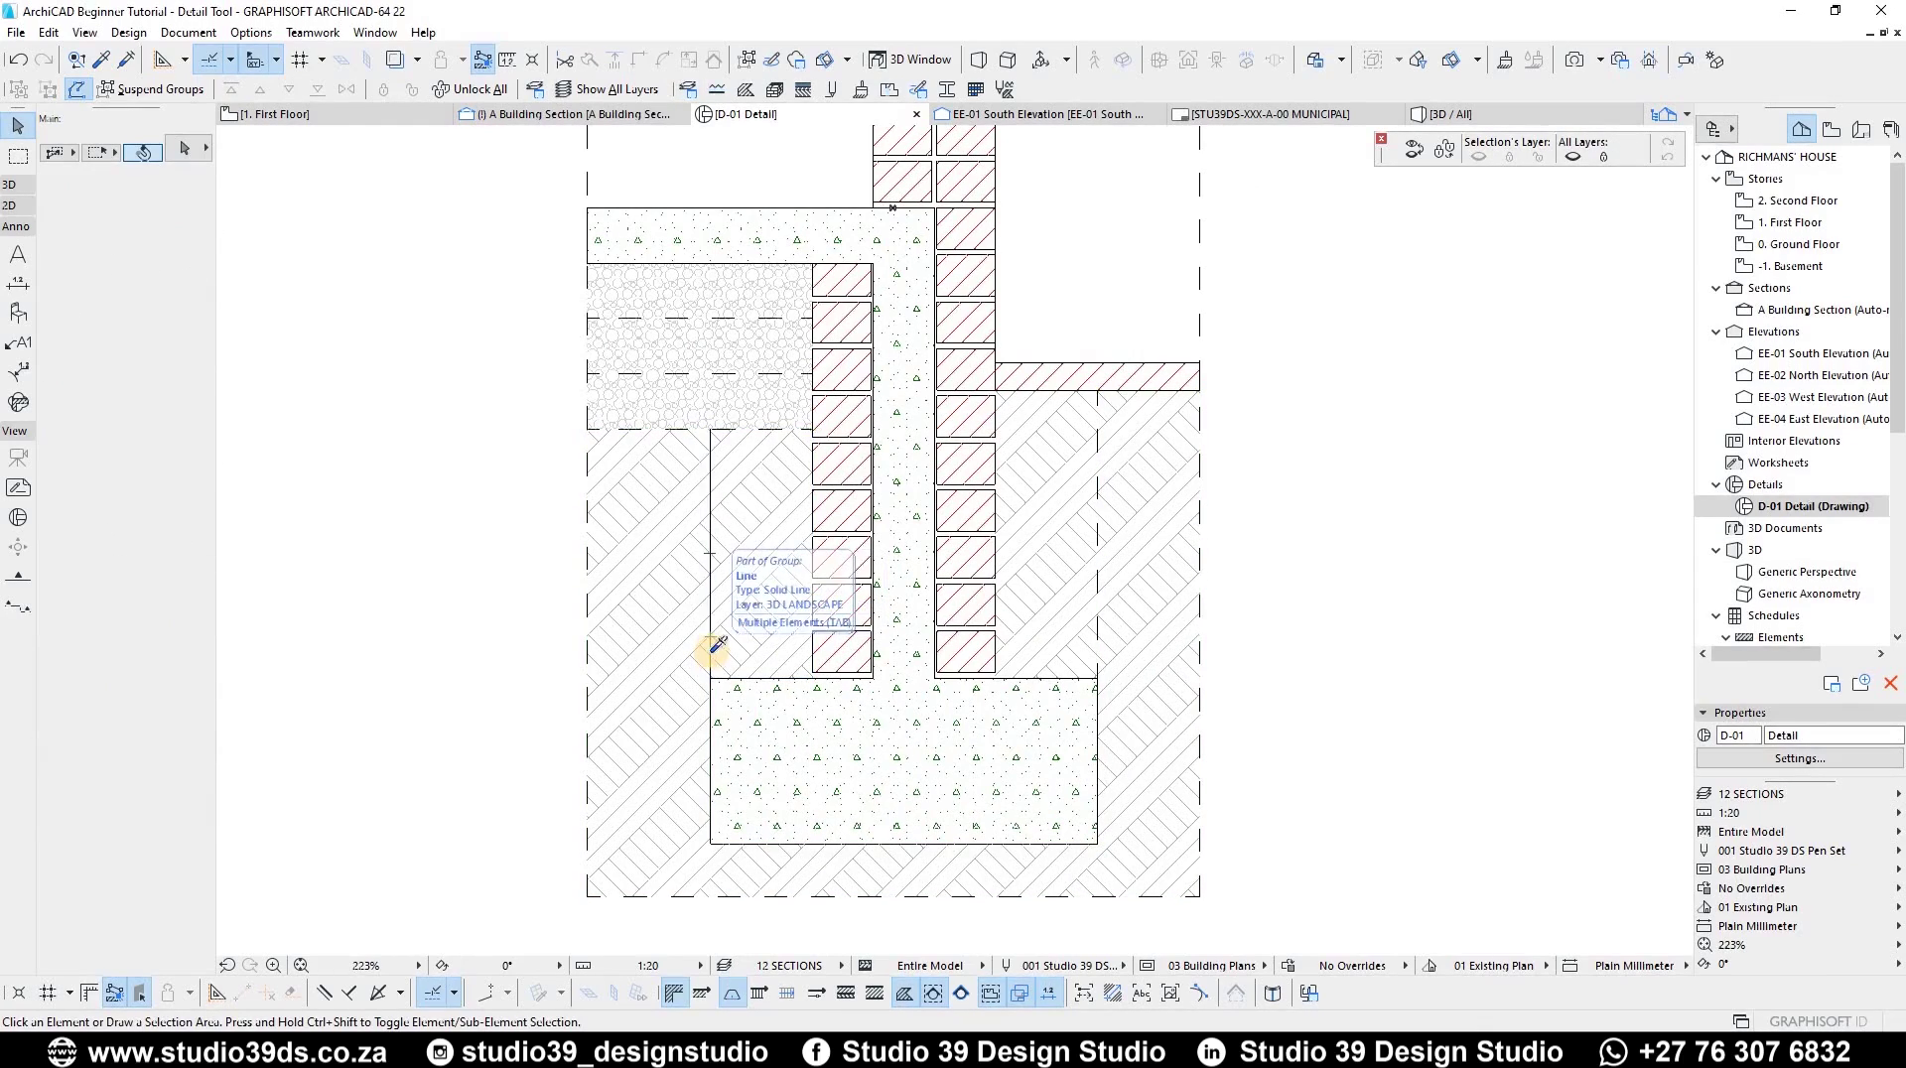
key(alt+g)
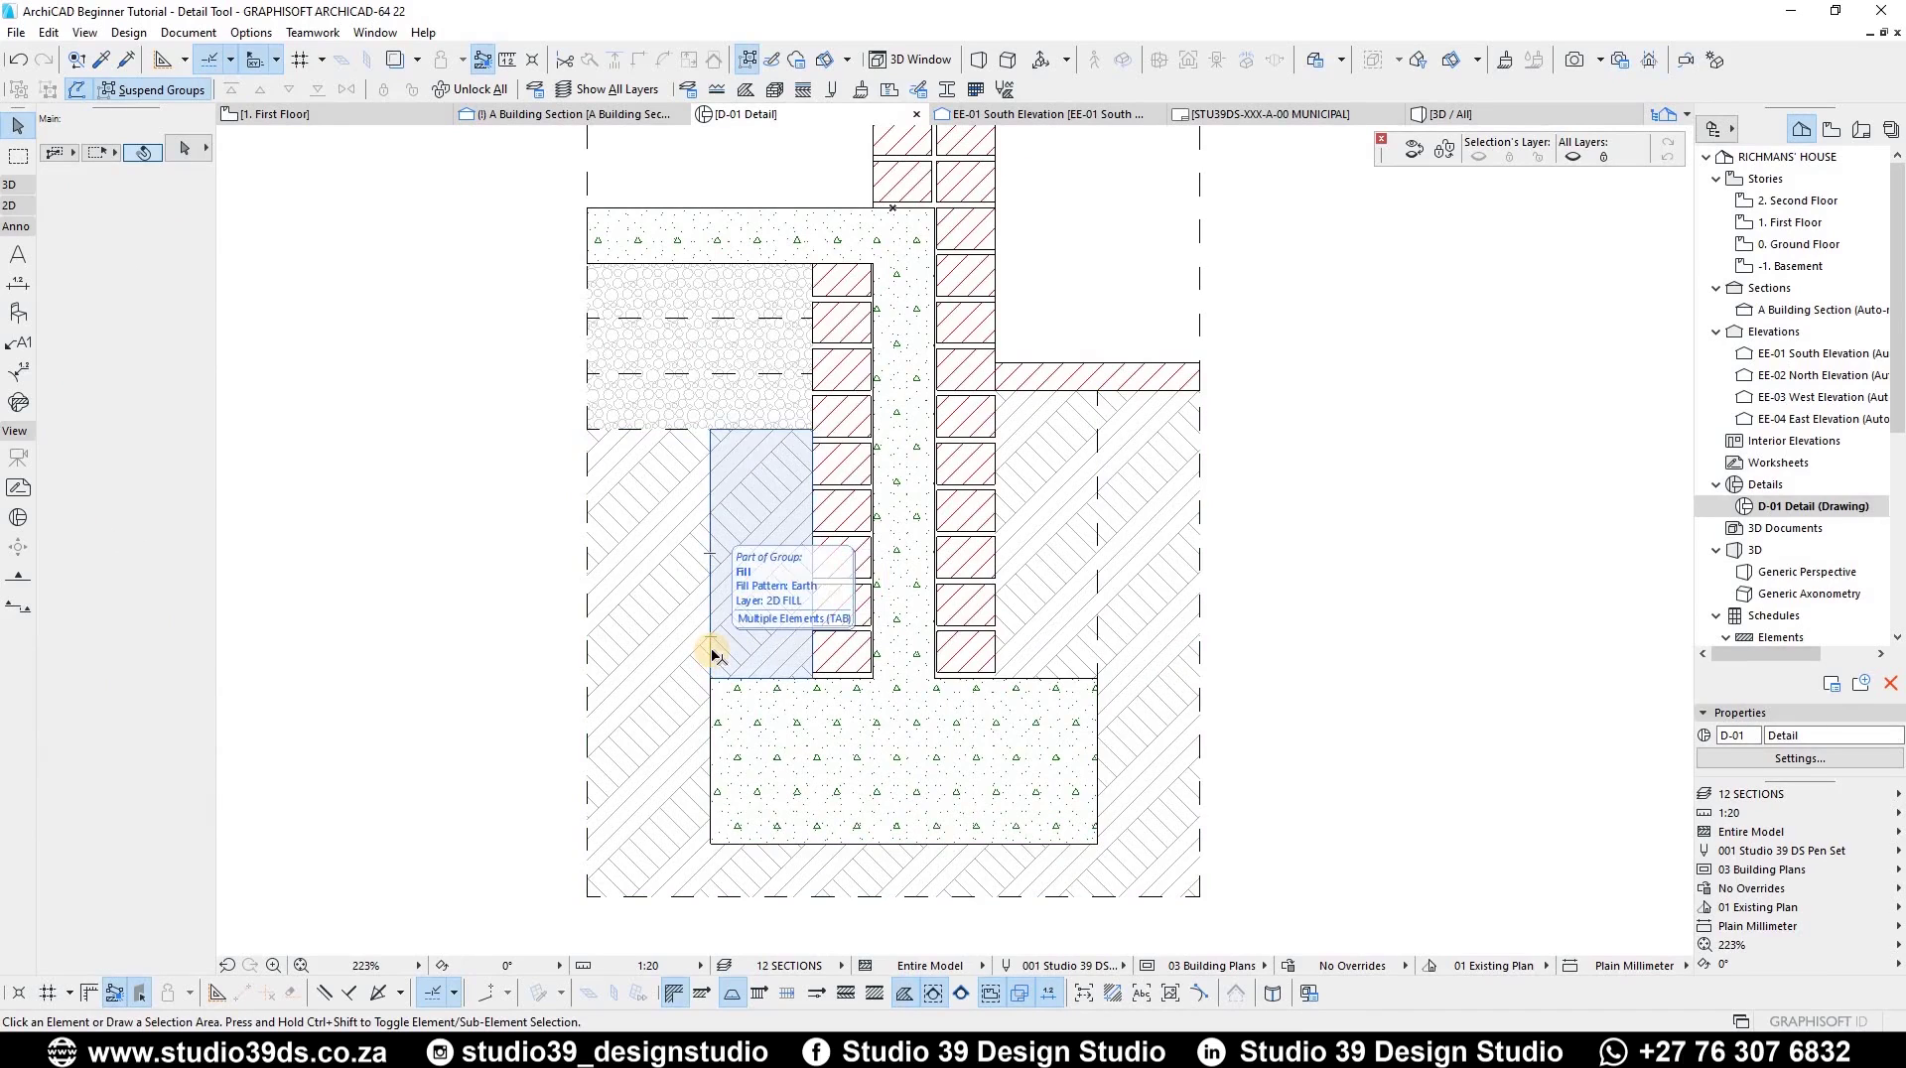
click(713, 654)
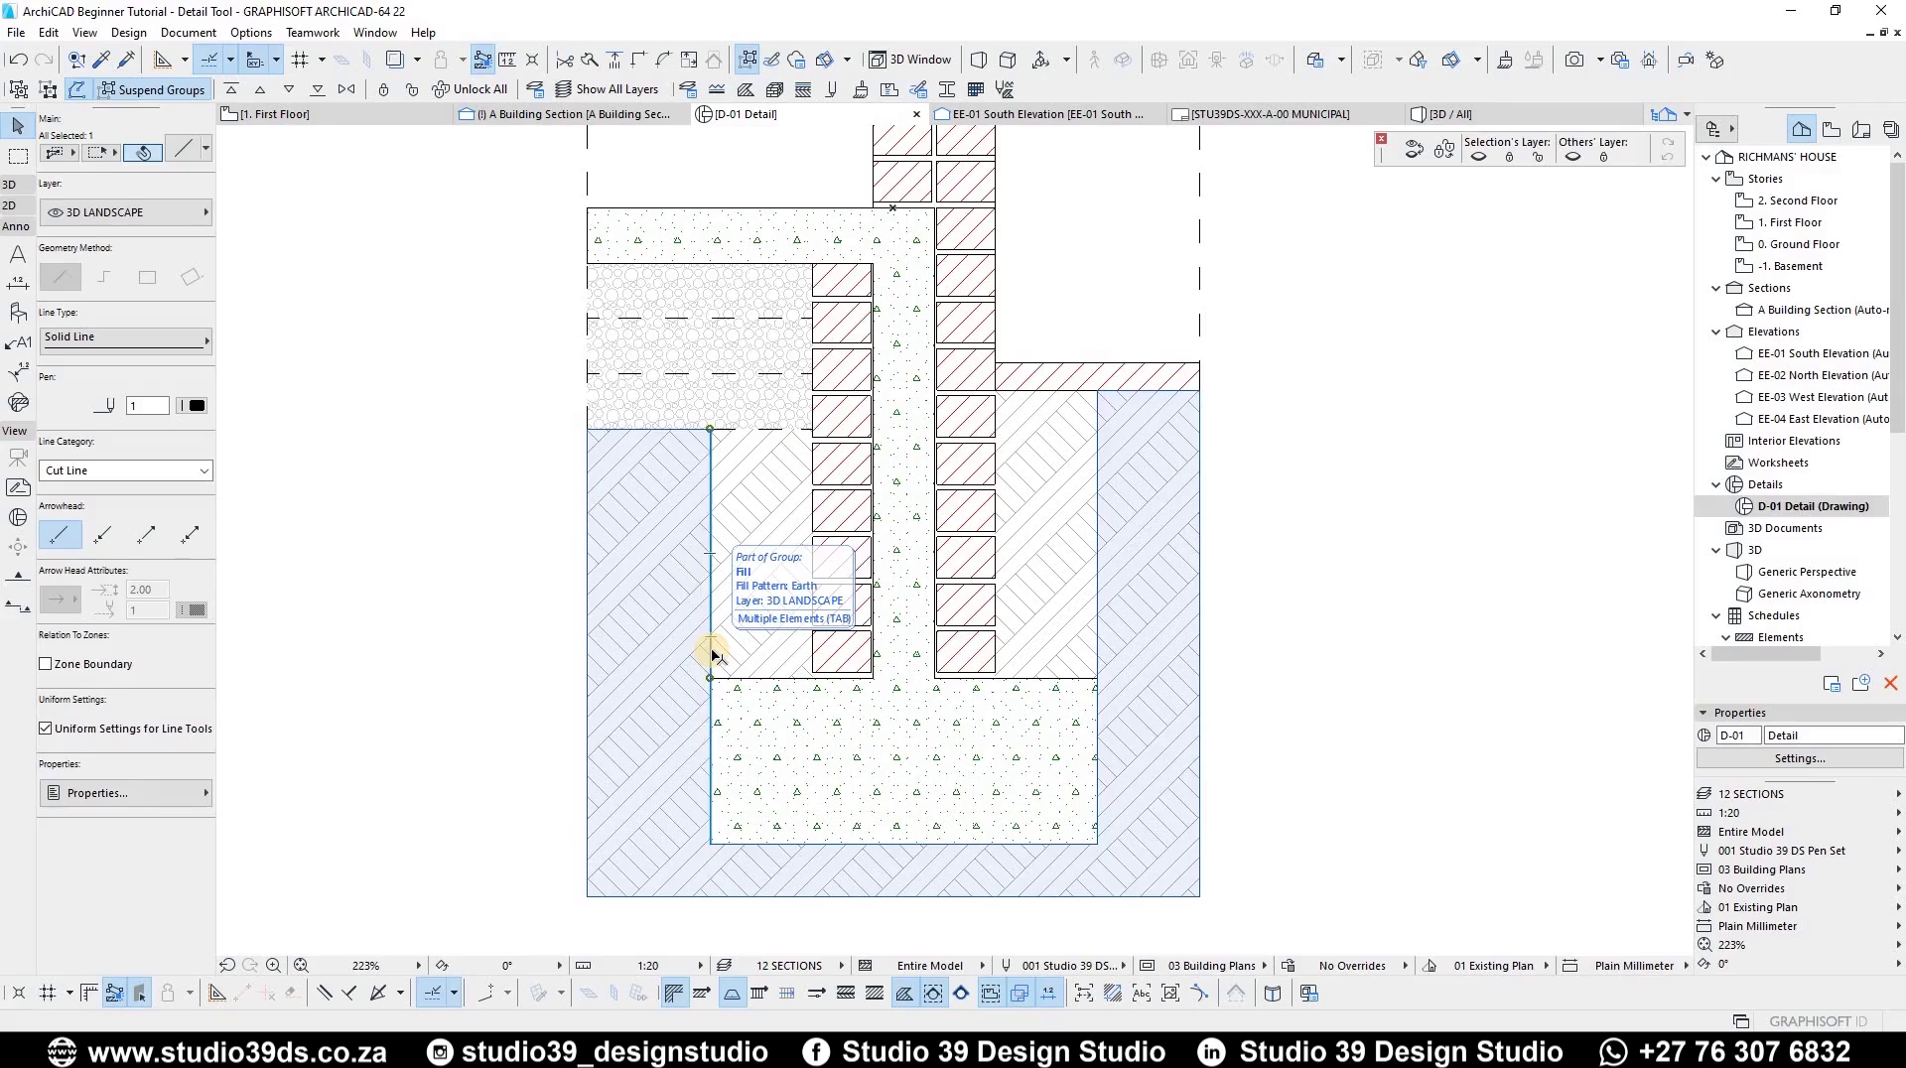
key(Escape)
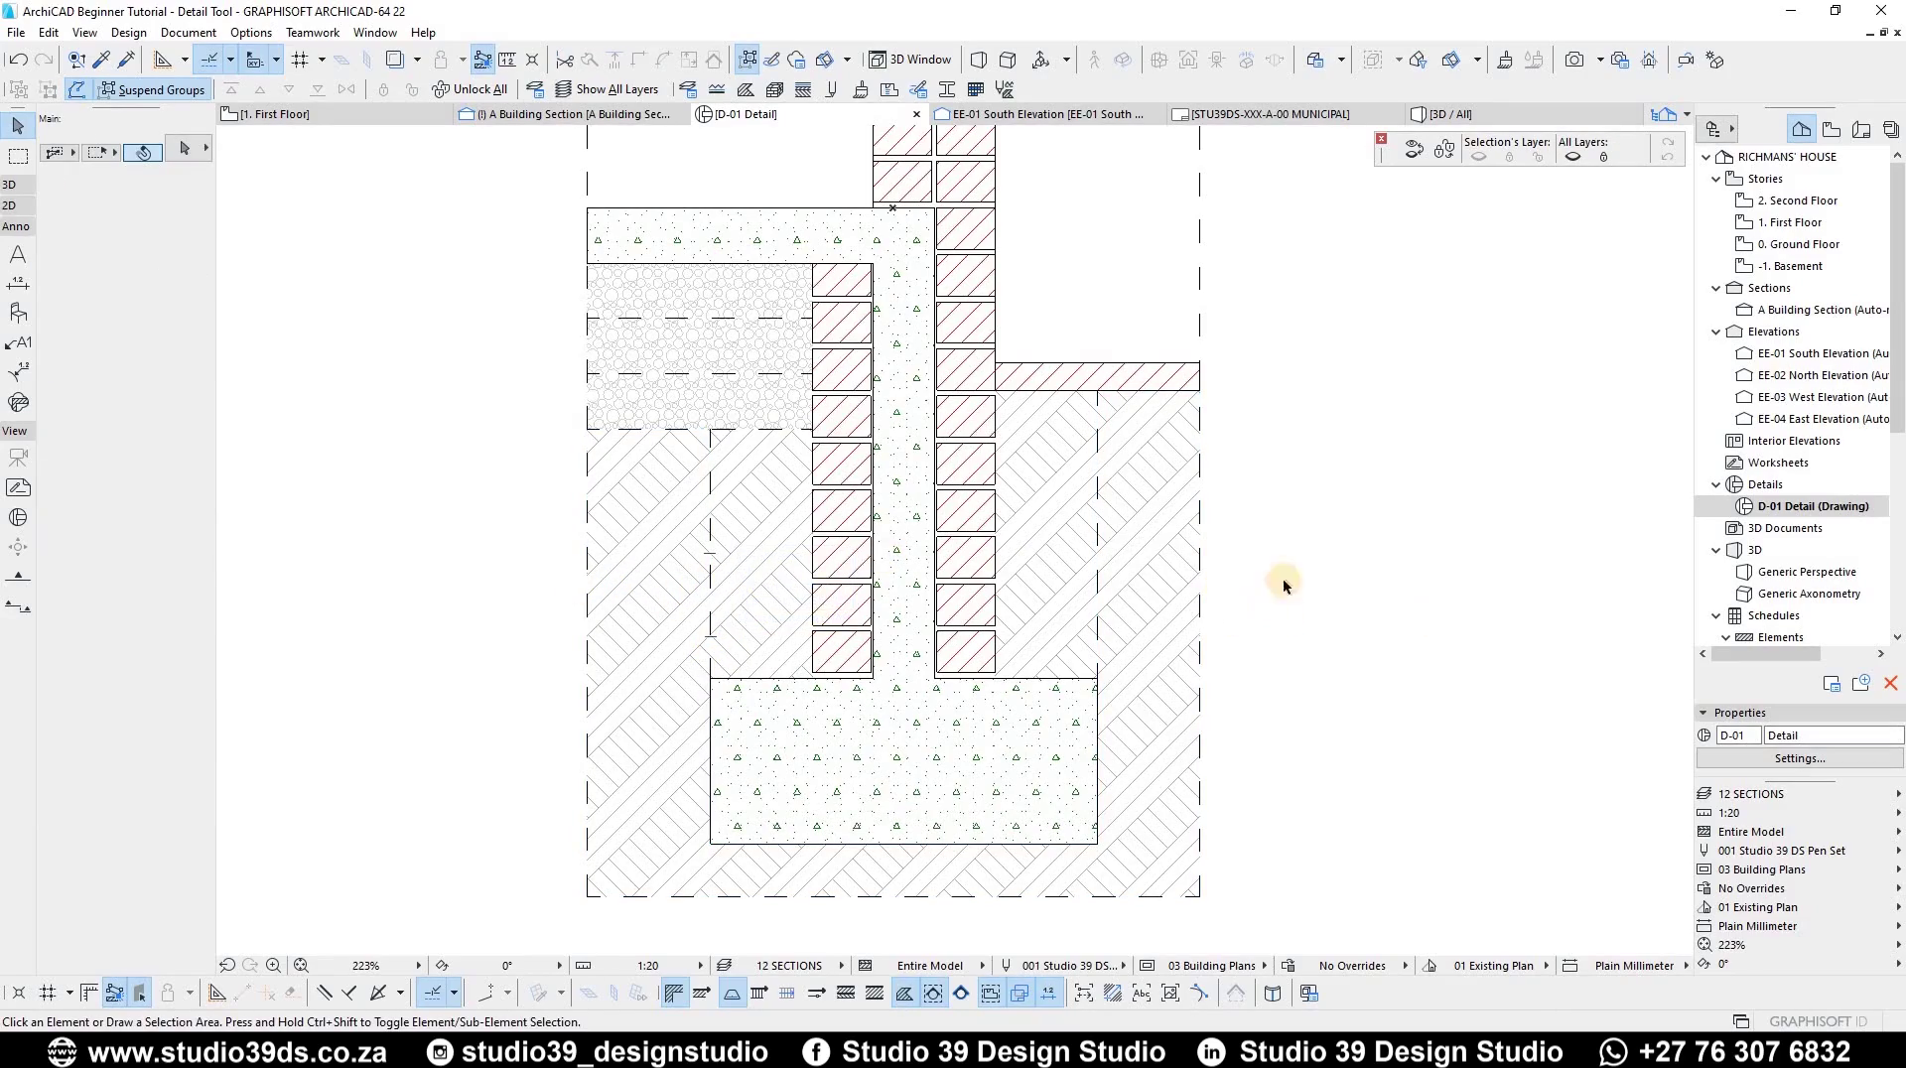
- Inspect the whole detail from the footing to the upper wall, including both trench lines
scroll(1283, 586, down, 3)
scroll(1165, 434, up, 3)
scroll(1098, 468, down, 2)
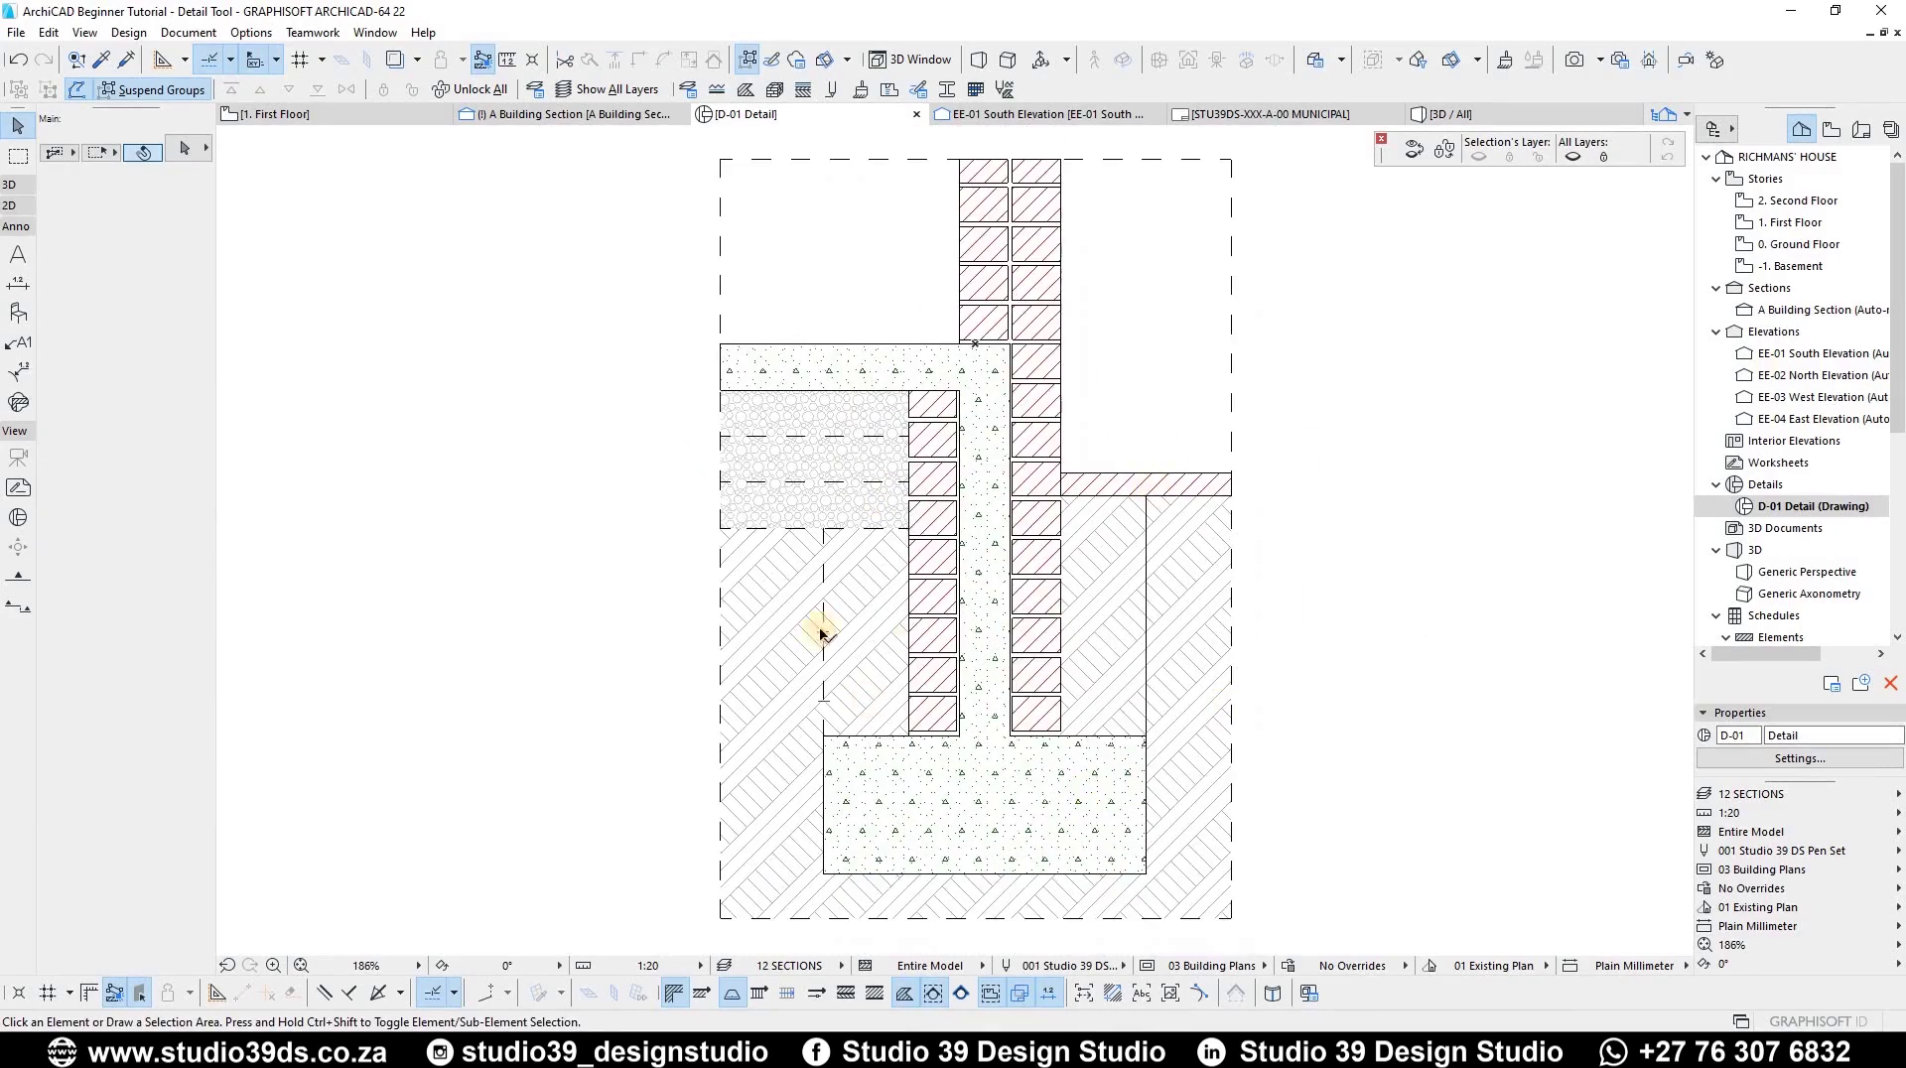
scroll(851, 413, down, 3)
scroll(1012, 357, up, 5)
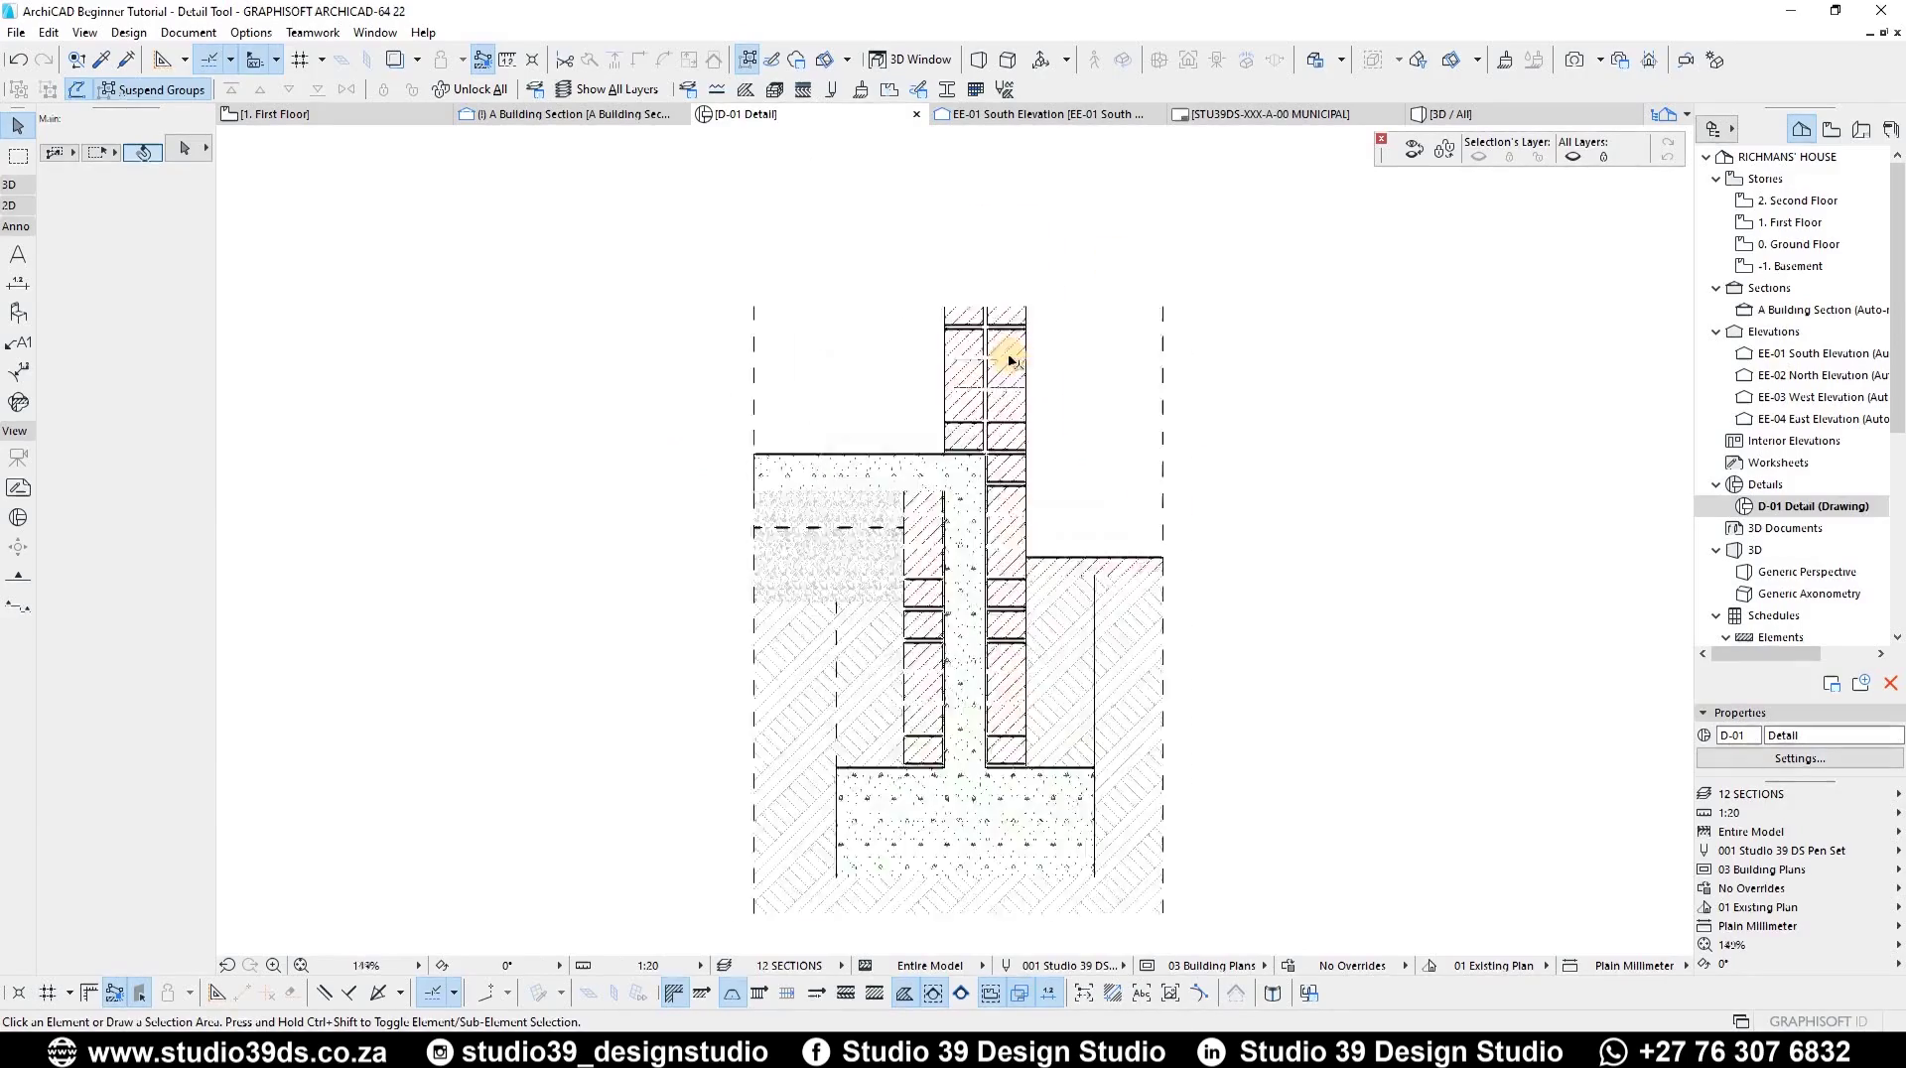
scroll(975, 417, down, 2)
scroll(873, 490, down, 1)
scroll(855, 614, up, 6)
scroll(856, 616, up, 2)
- Move the vertical line on the wall's inner face 10 mm away from the bricks, towards the room
click(840, 616)
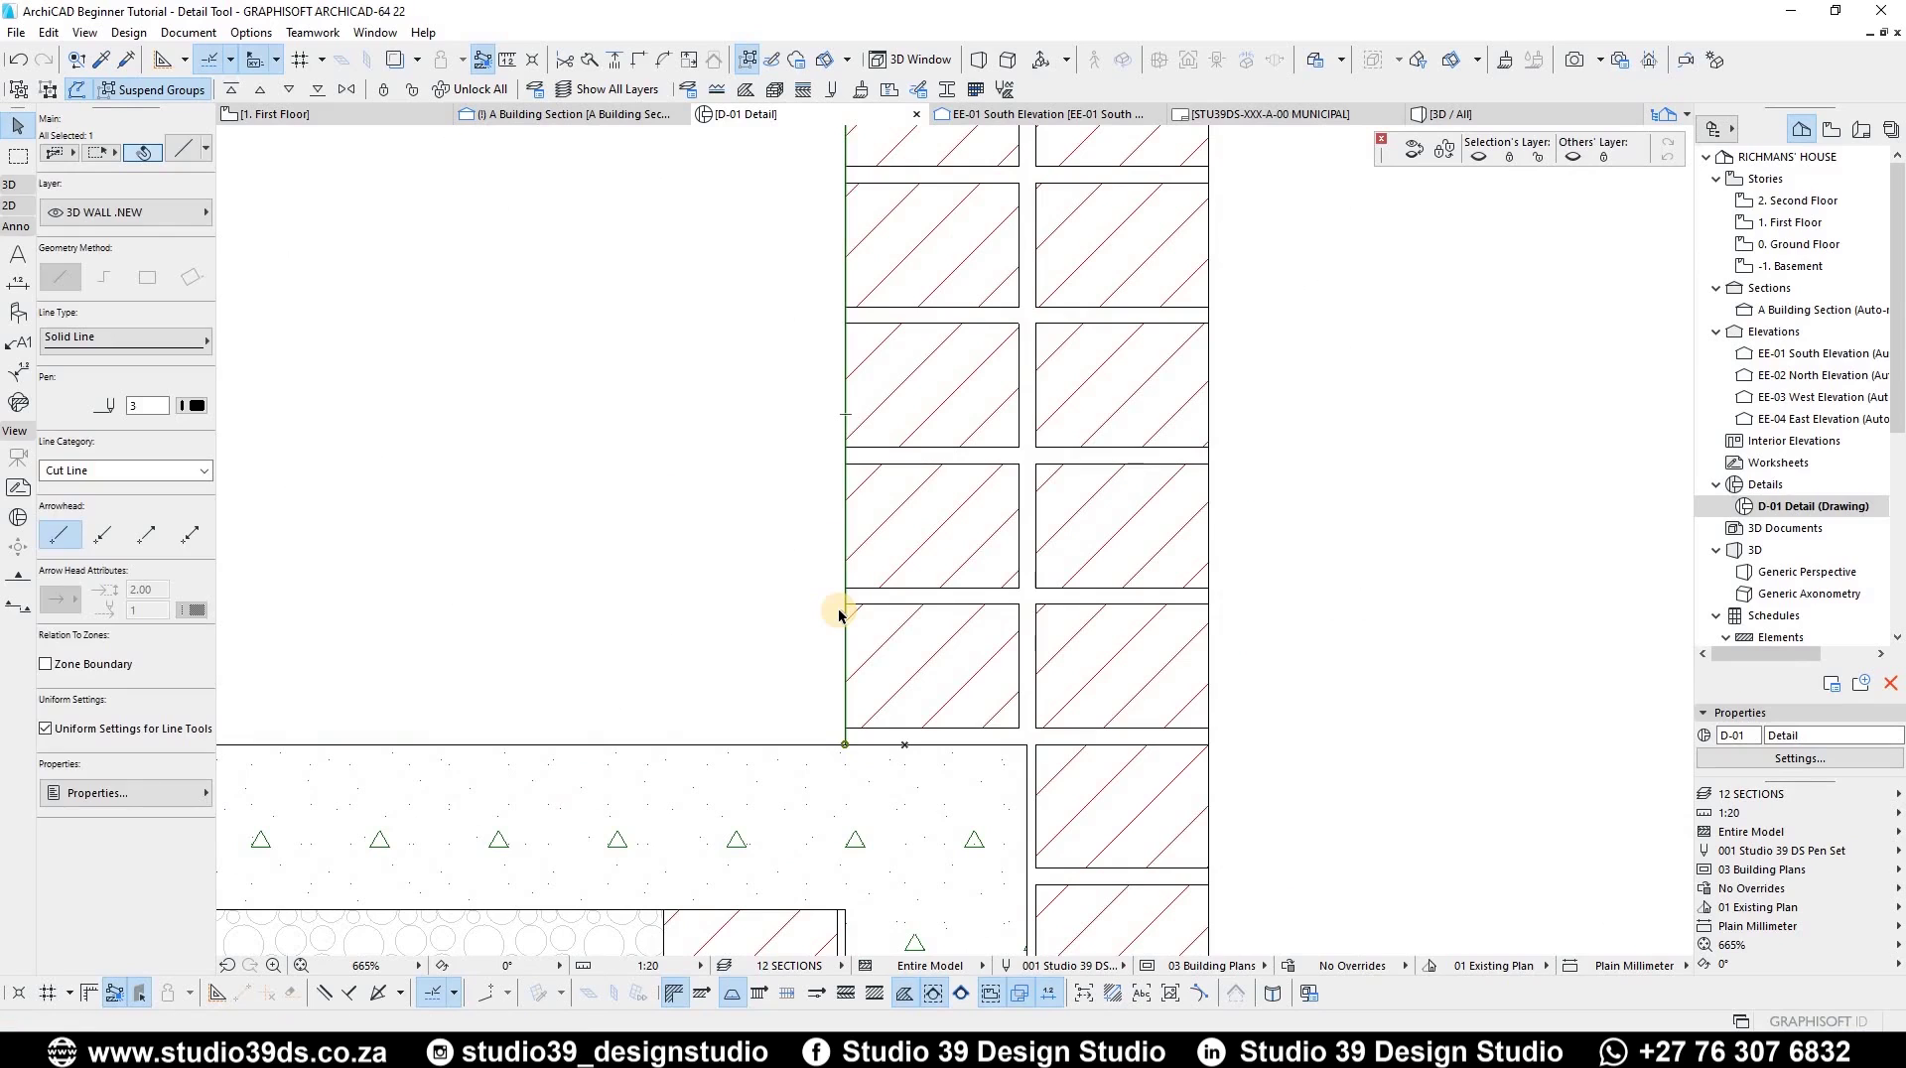
key(Escape)
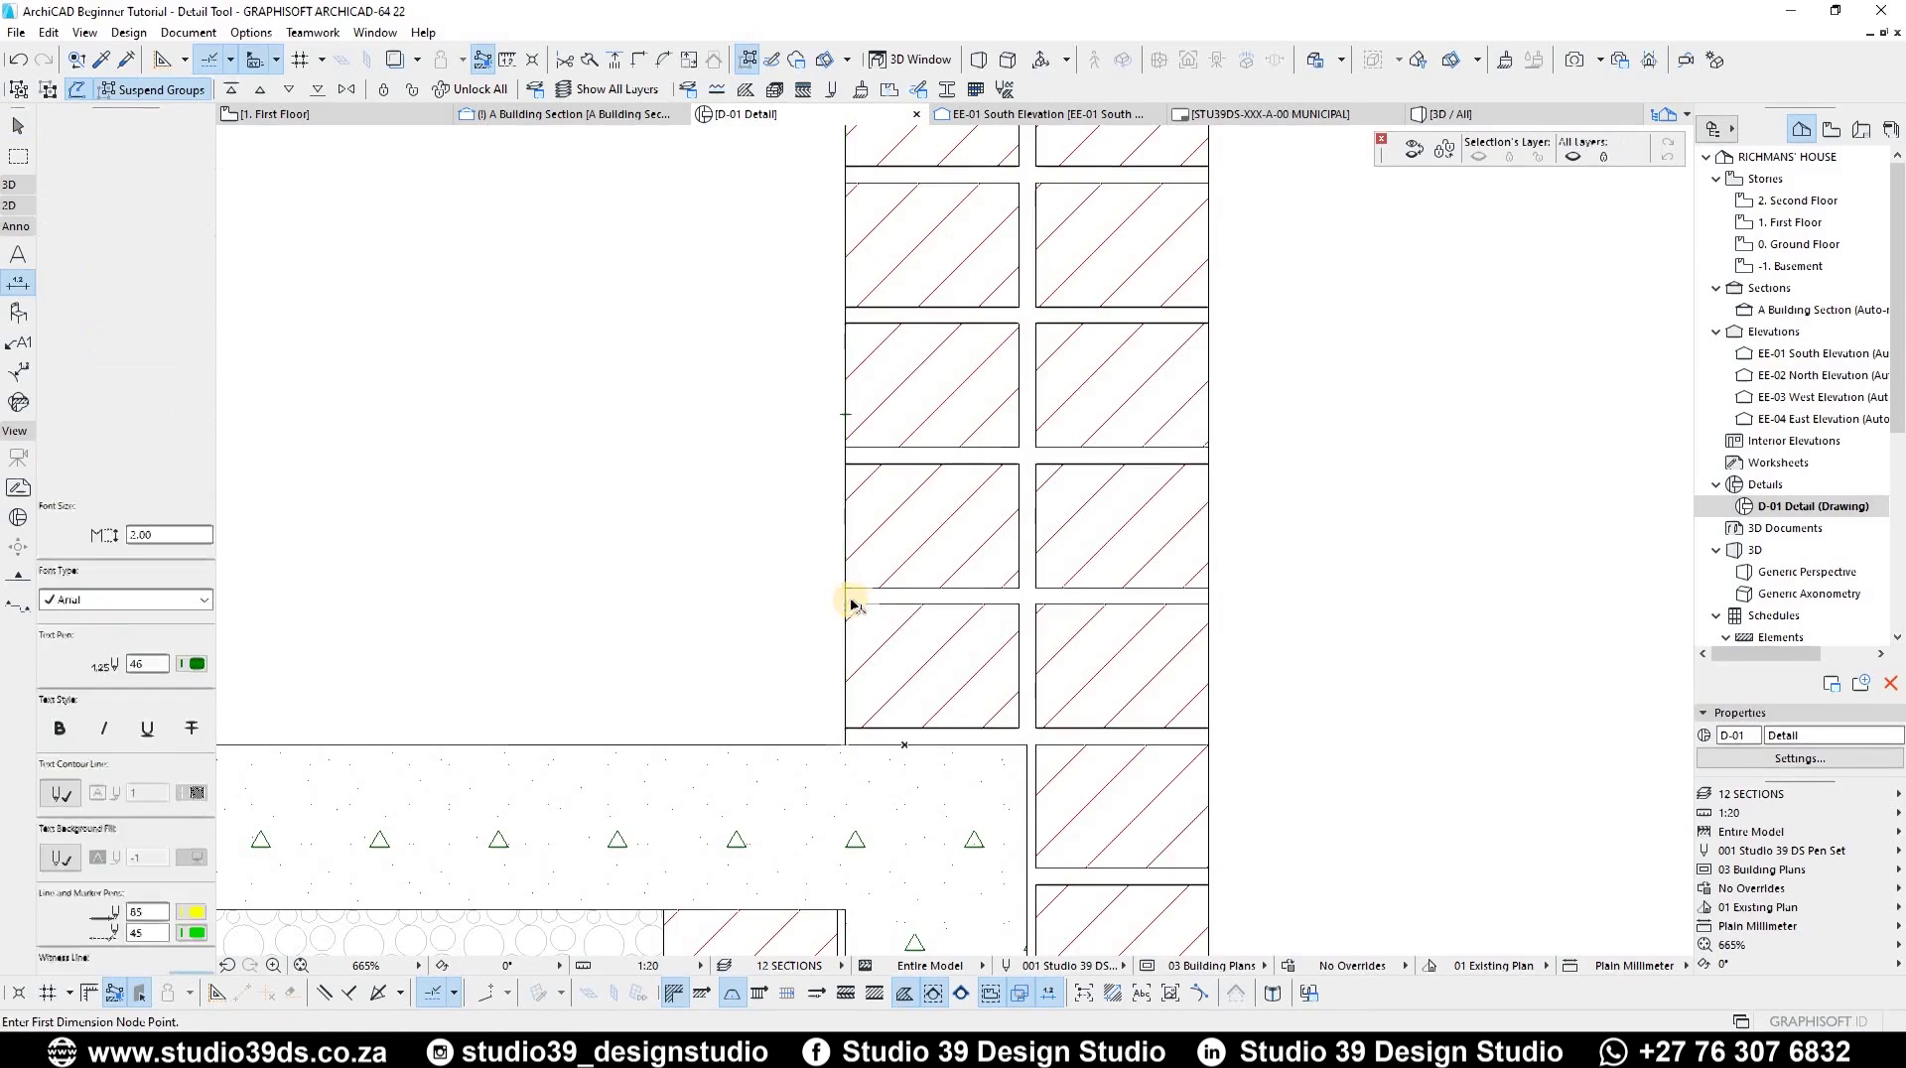
click(844, 598)
key(ctrl+d)
click(812, 587)
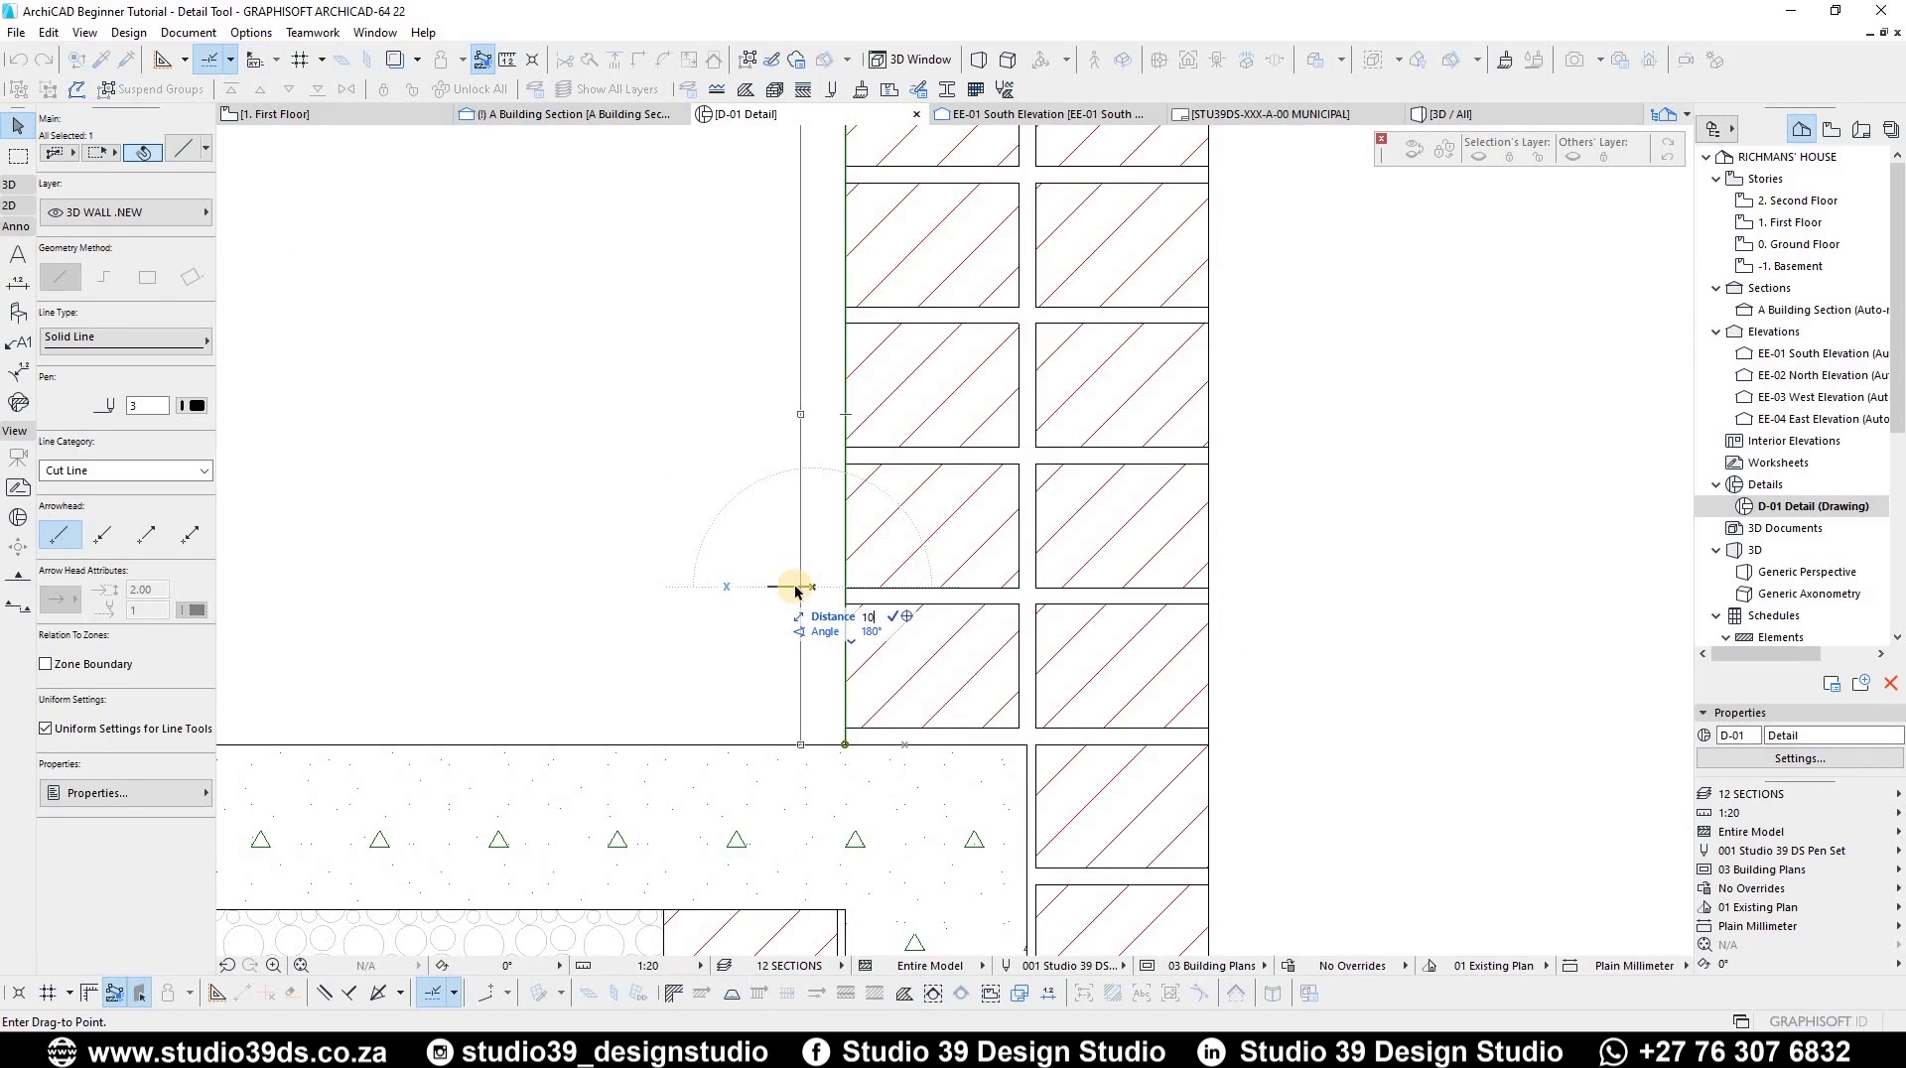
click(795, 586)
click(193, 405)
scroll(873, 620, down, 4)
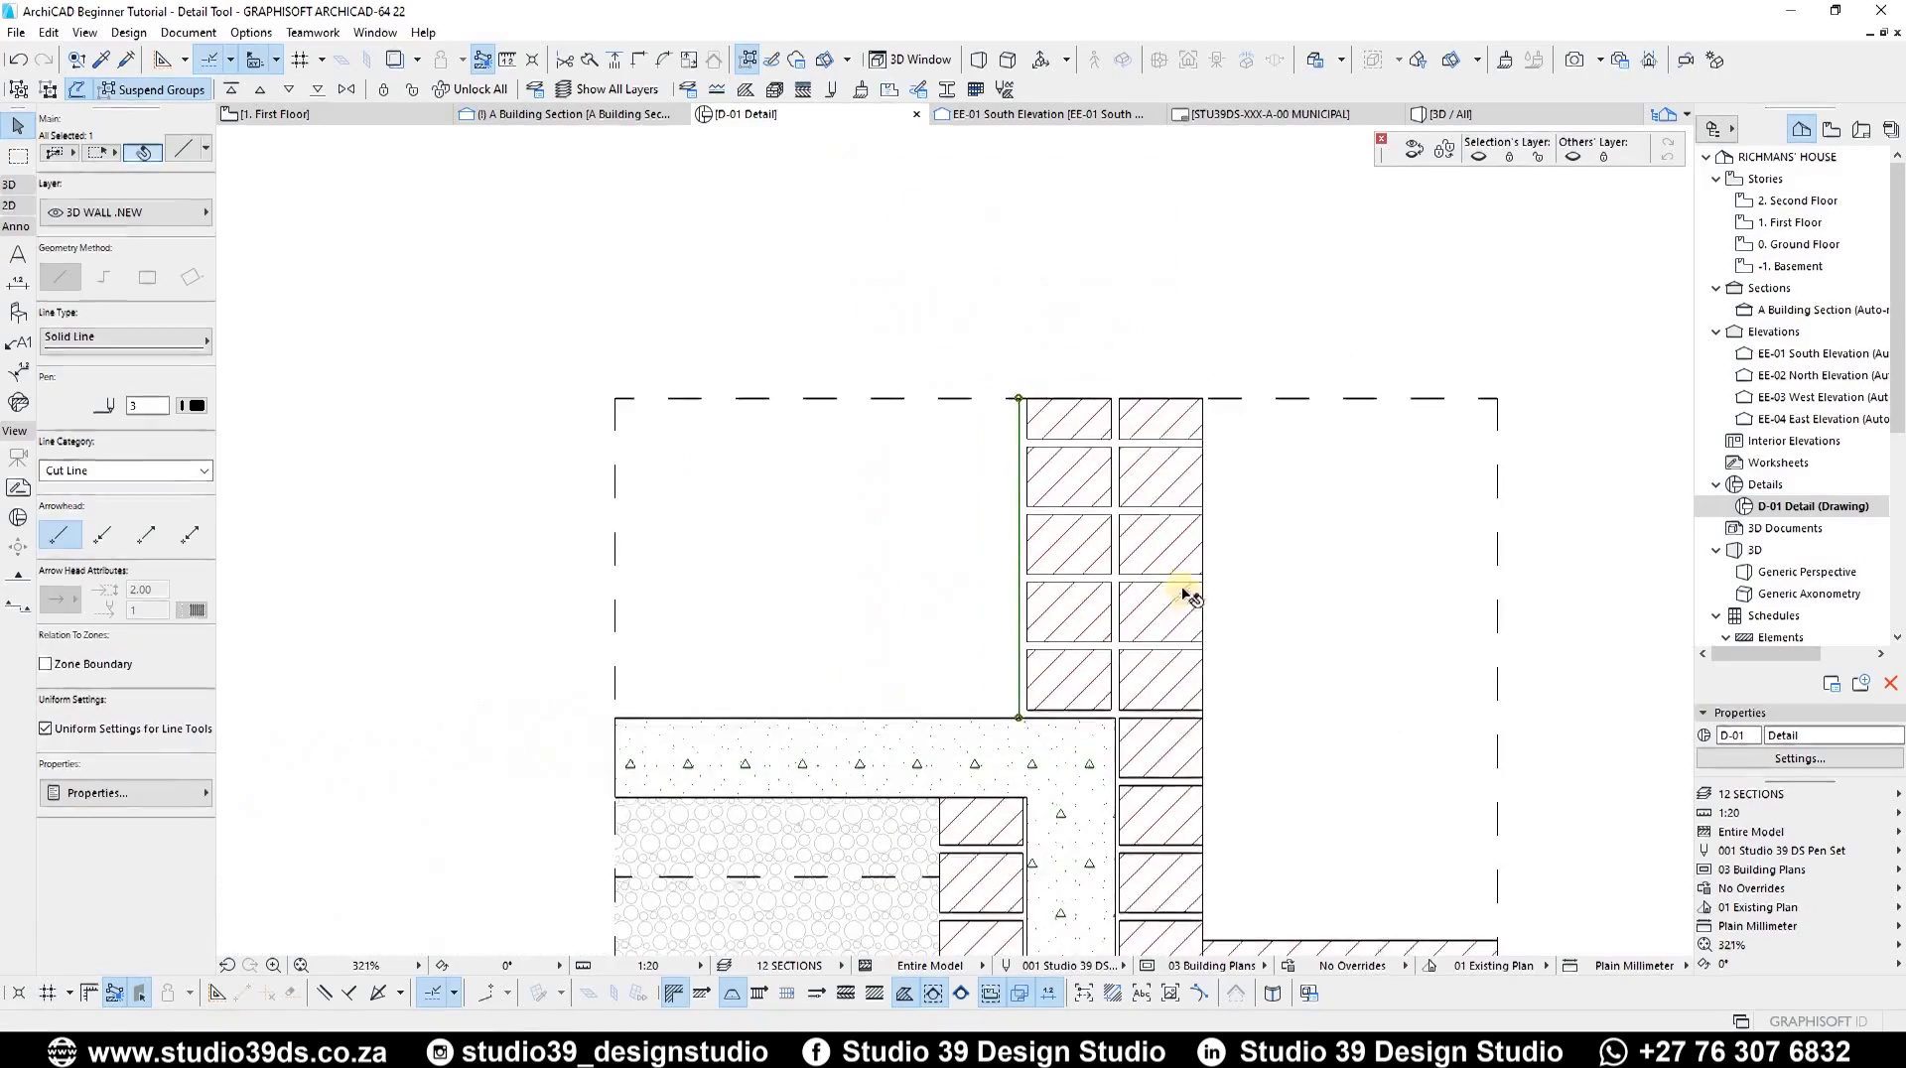
key(Escape)
- Draw a thin rectangular fill on top of the slab from the wall's inner face line and stretch it to the dashed detail boundary
scroll(1178, 586, up, 3)
scroll(811, 689, down, 3)
middle_drag(716, 693, 913, 590)
scroll(637, 639, up, 2)
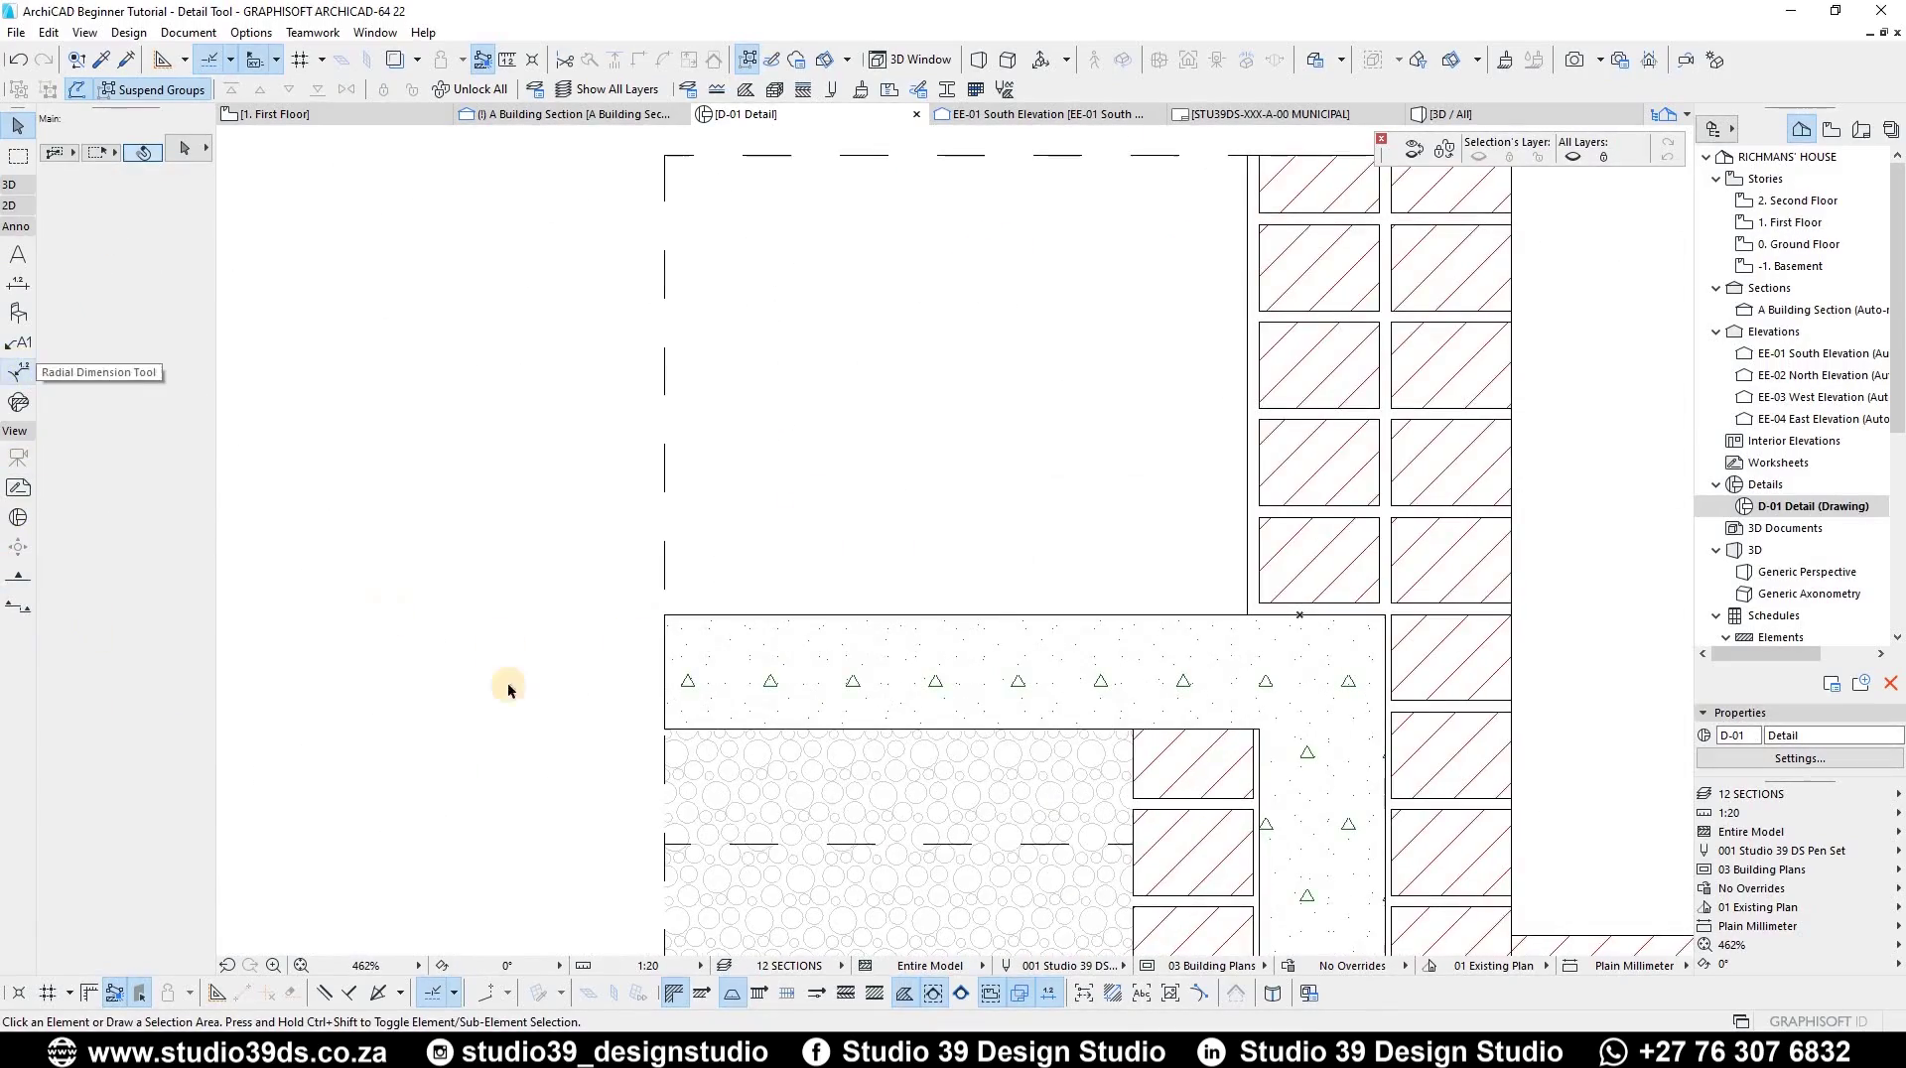
click(15, 206)
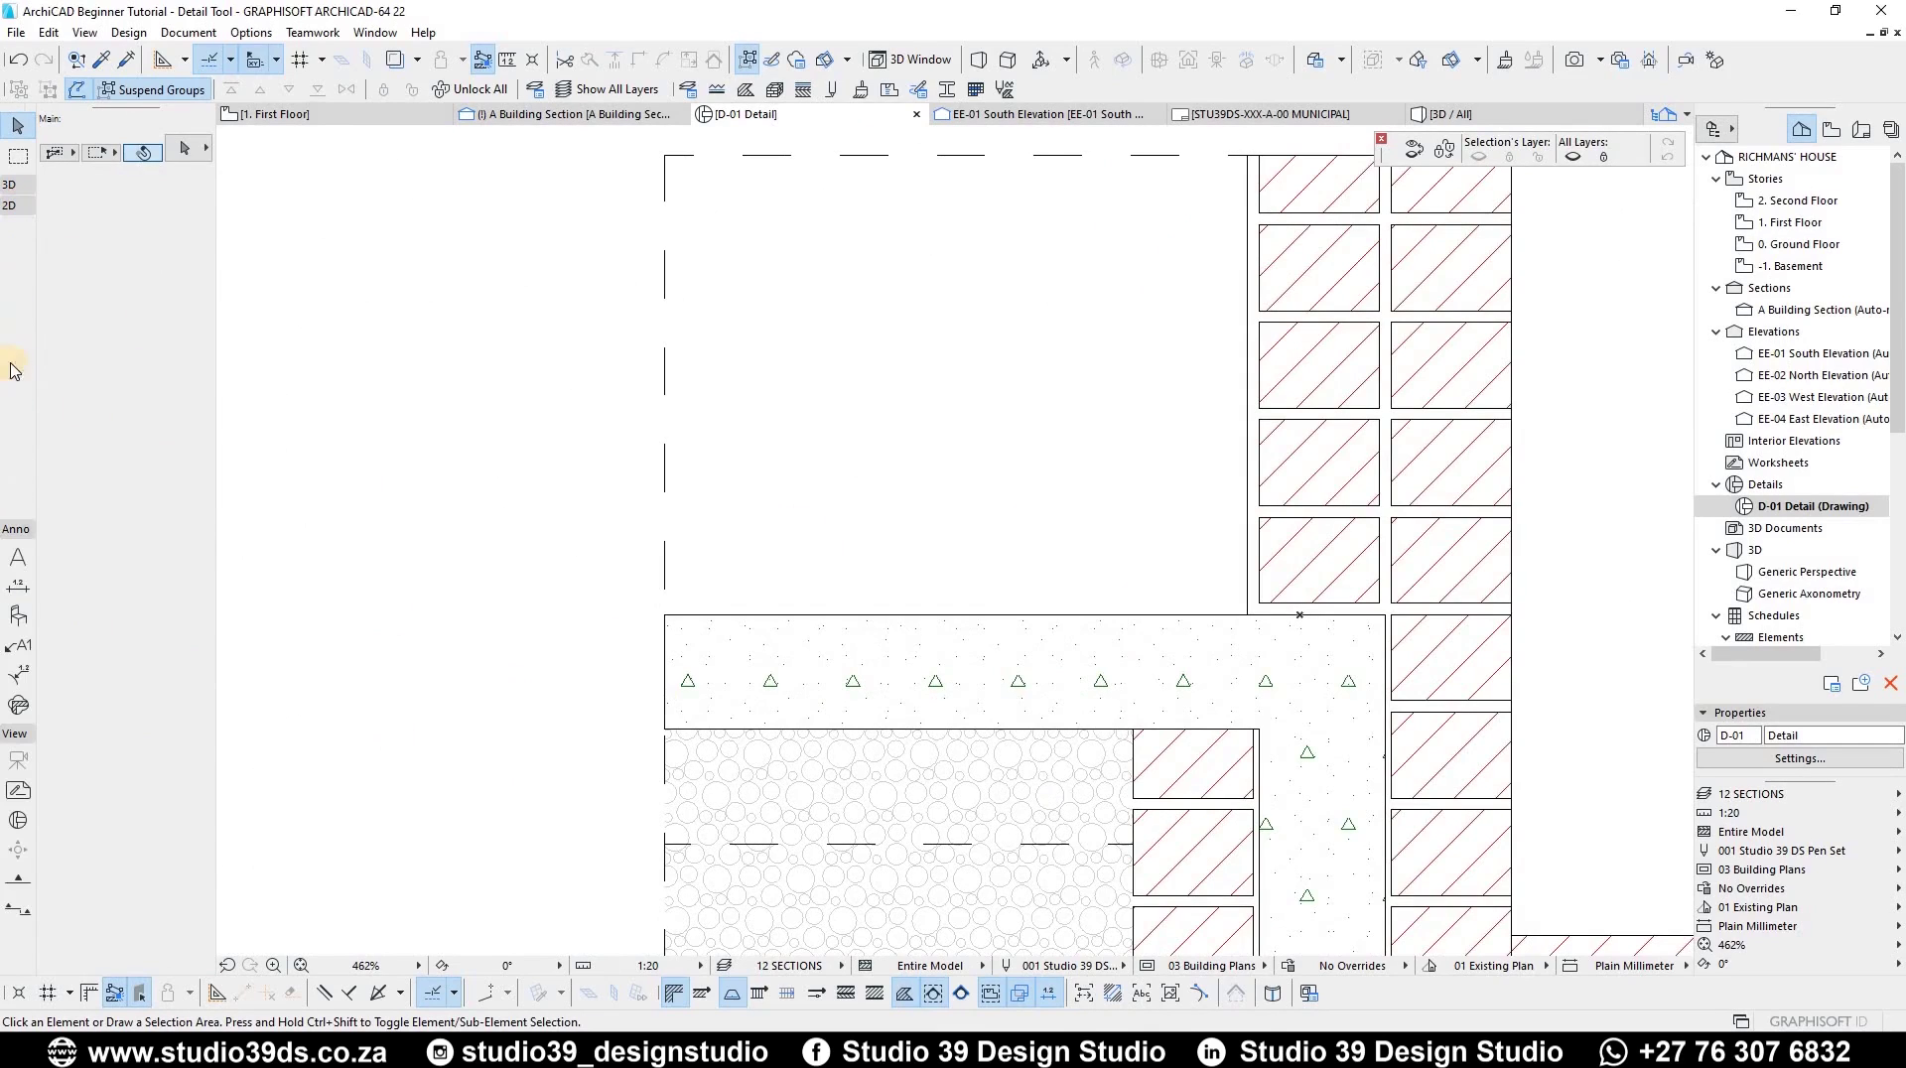
click(17, 352)
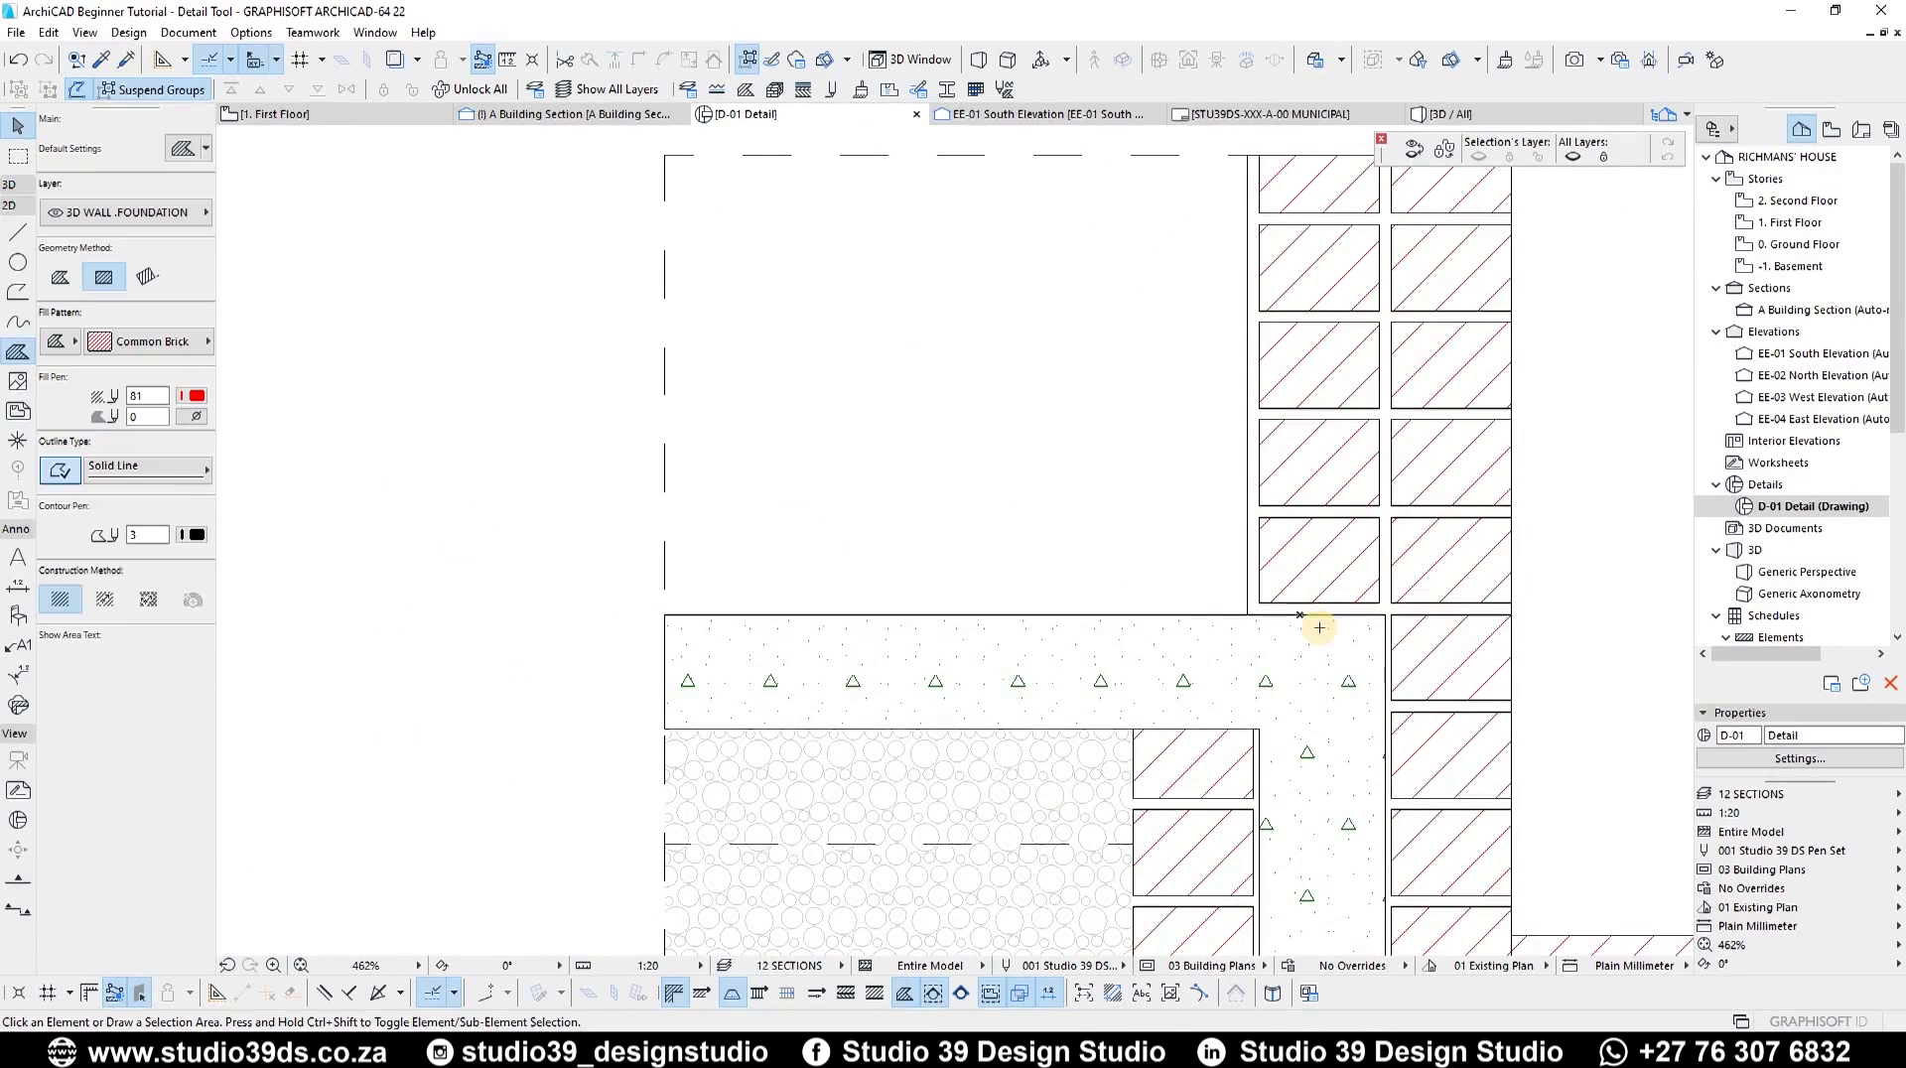
click(1248, 615)
key(Tab)
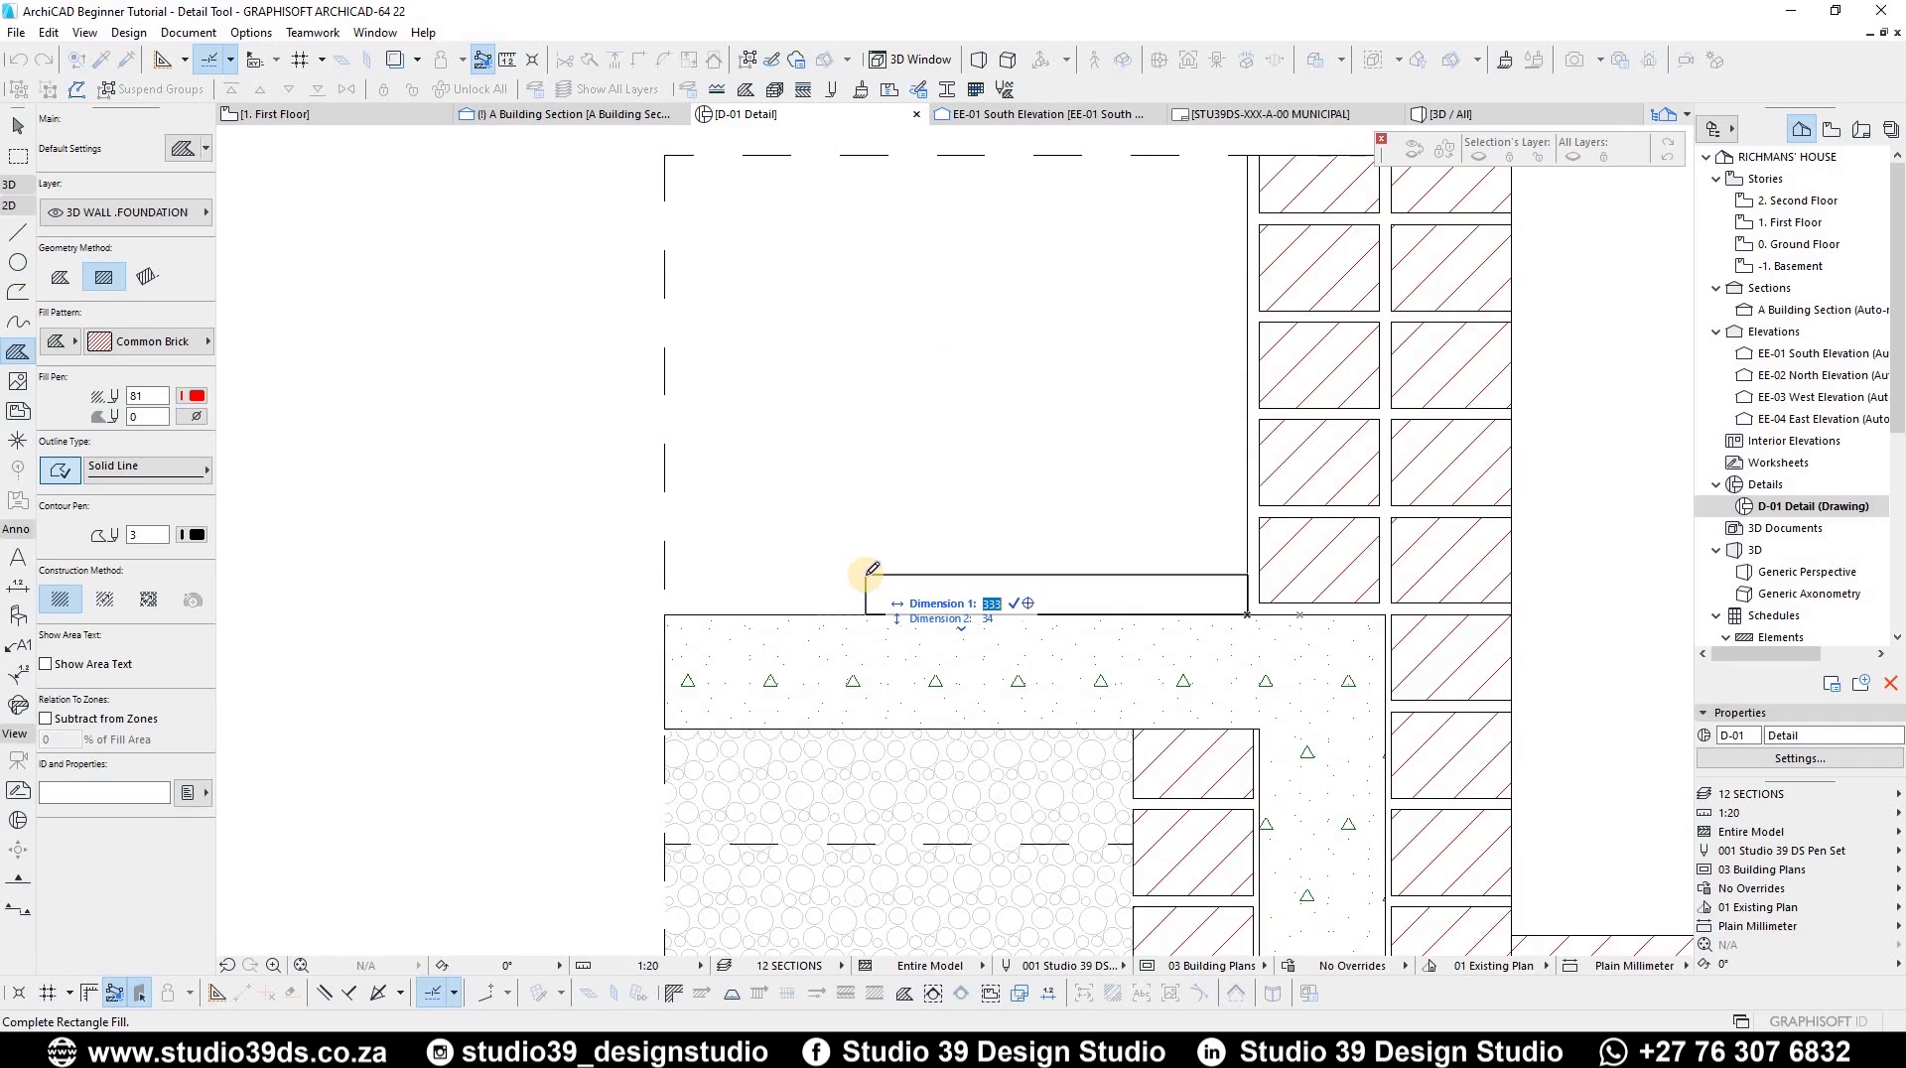
key(Tab)
key(Return)
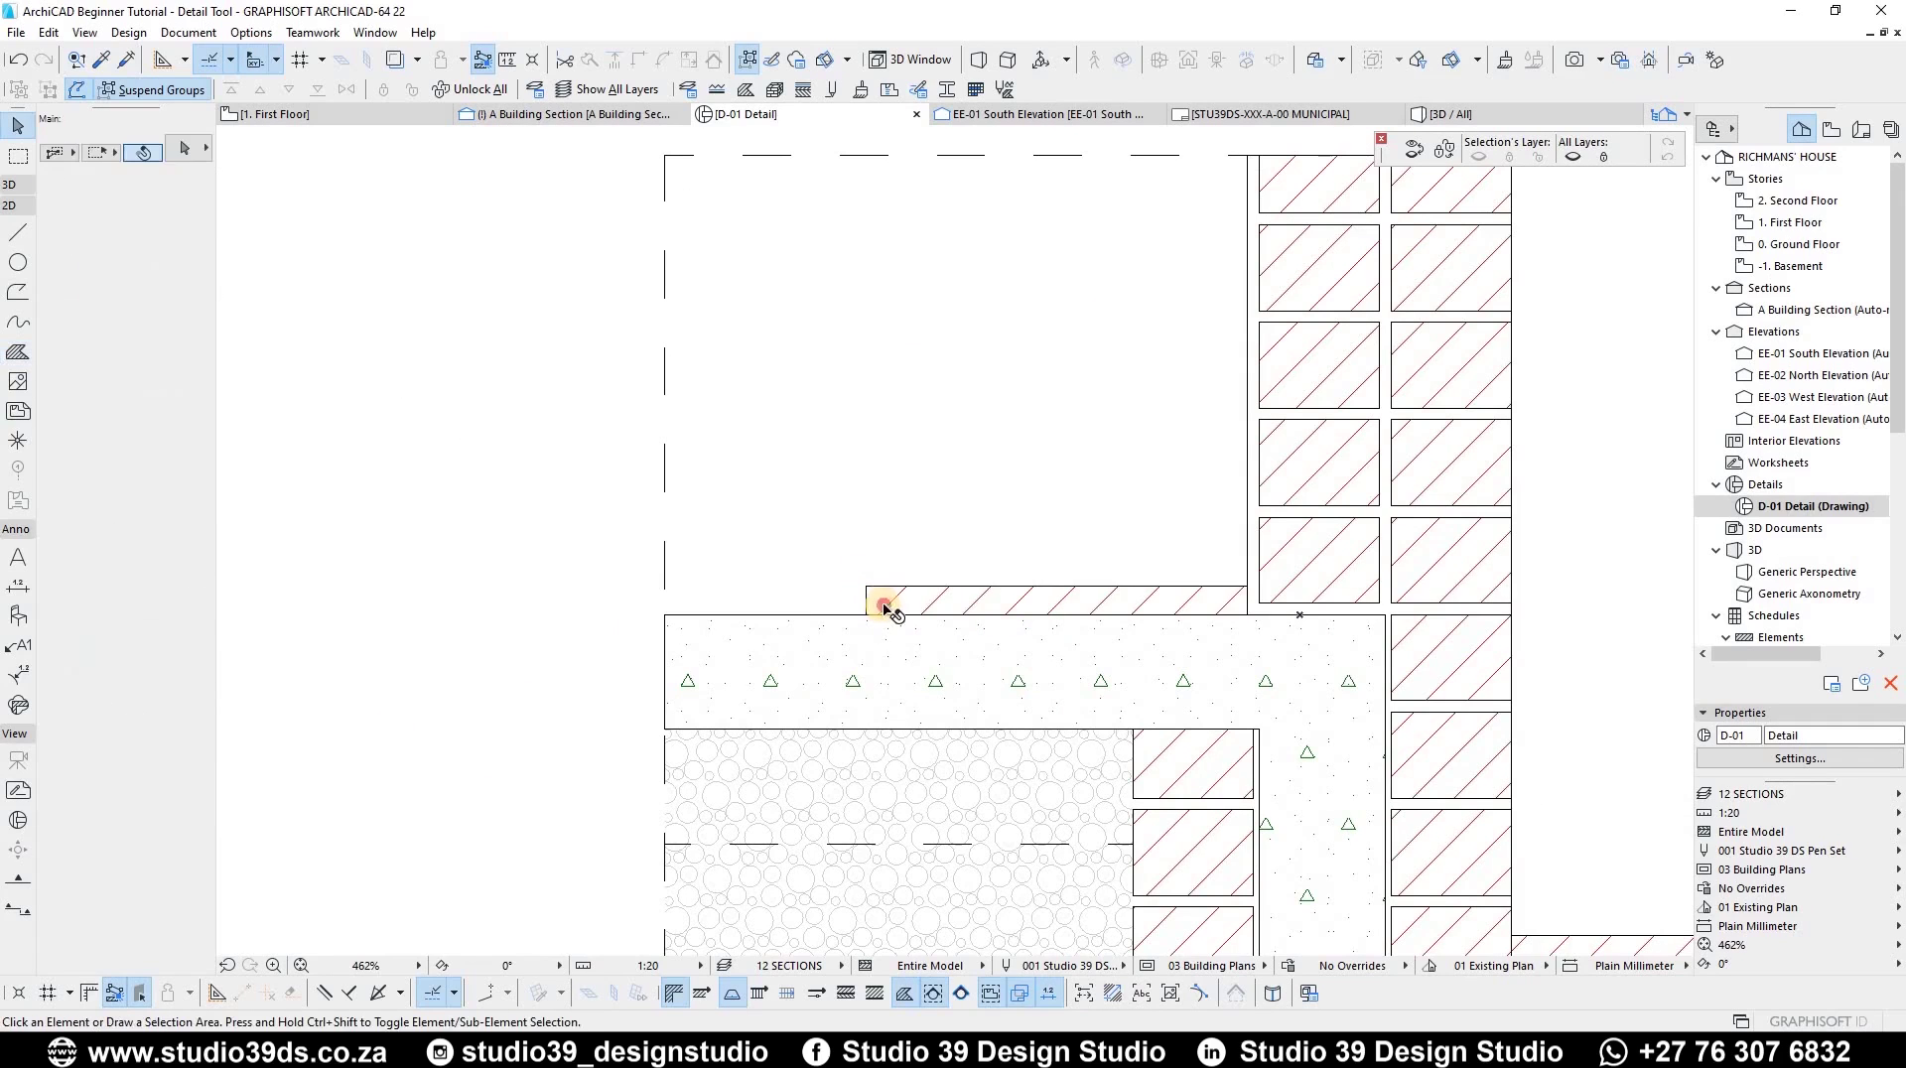
click(867, 599)
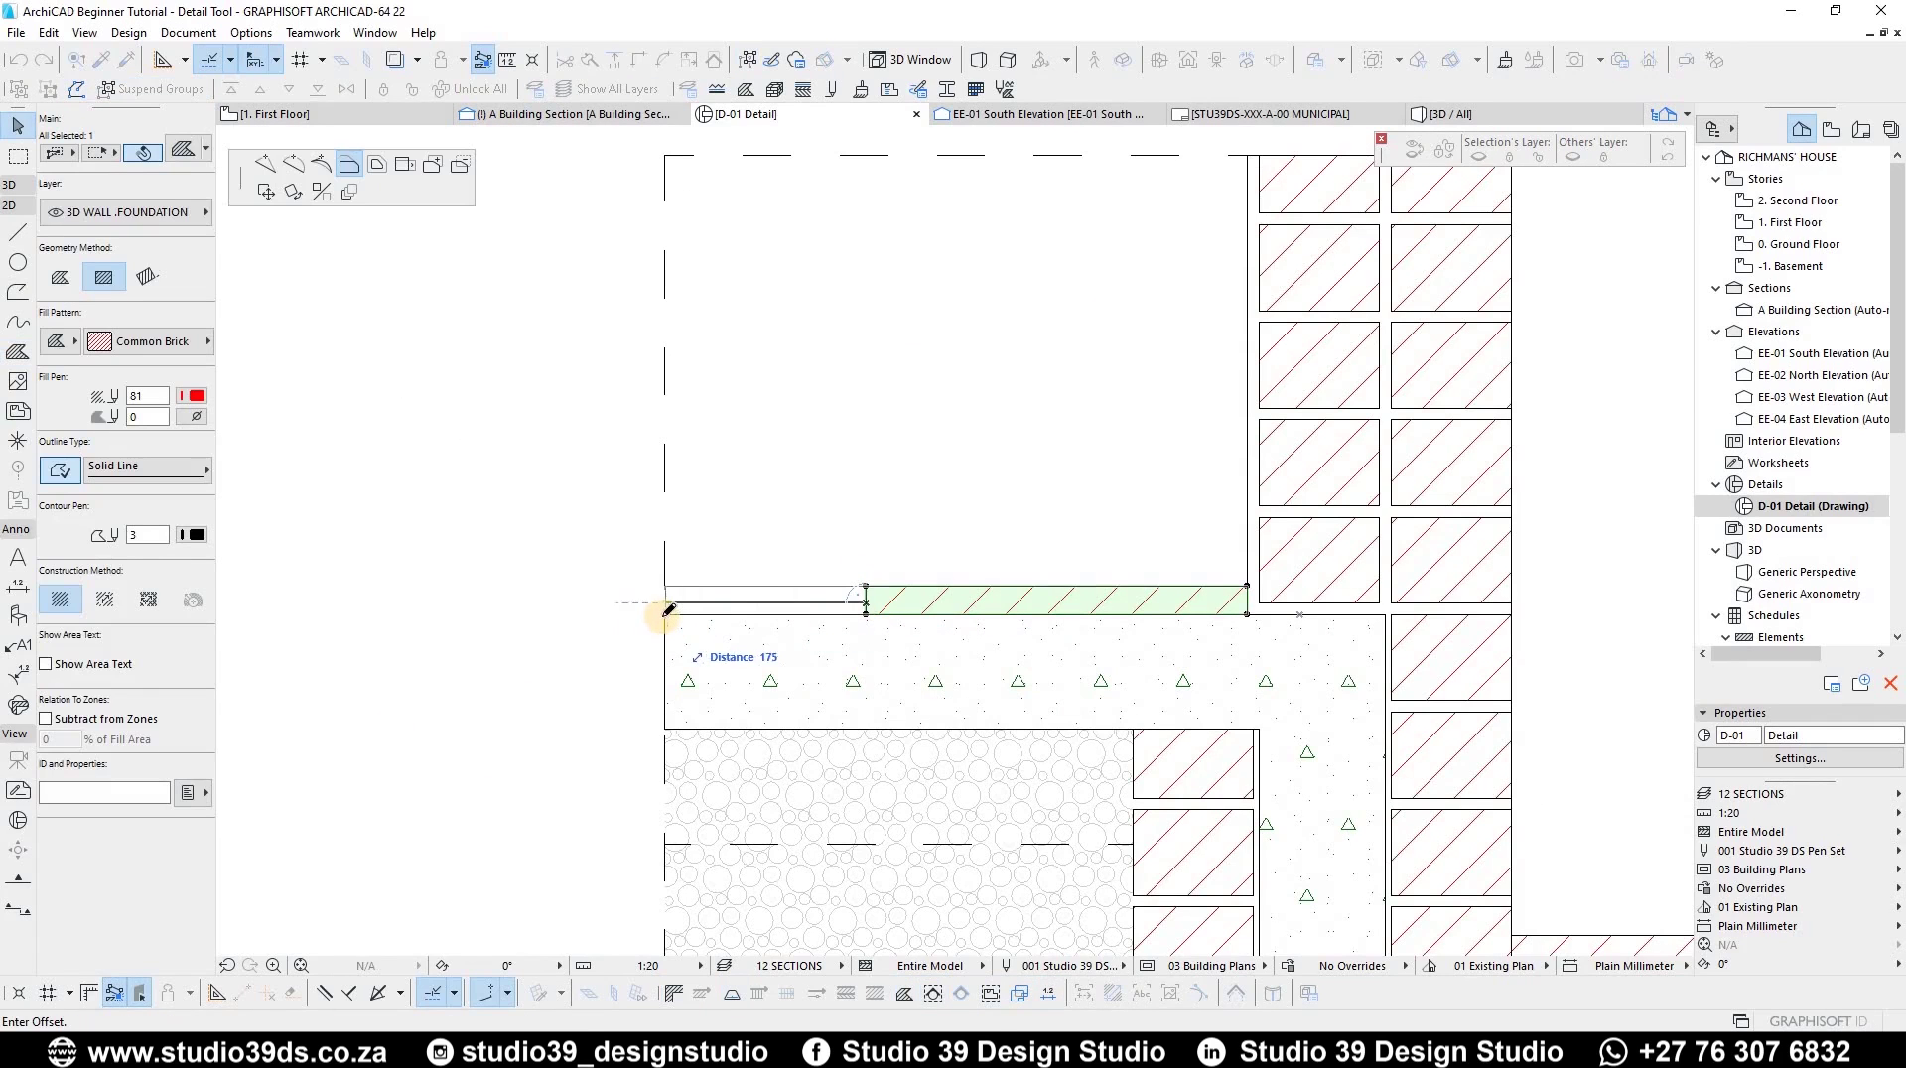
click(665, 616)
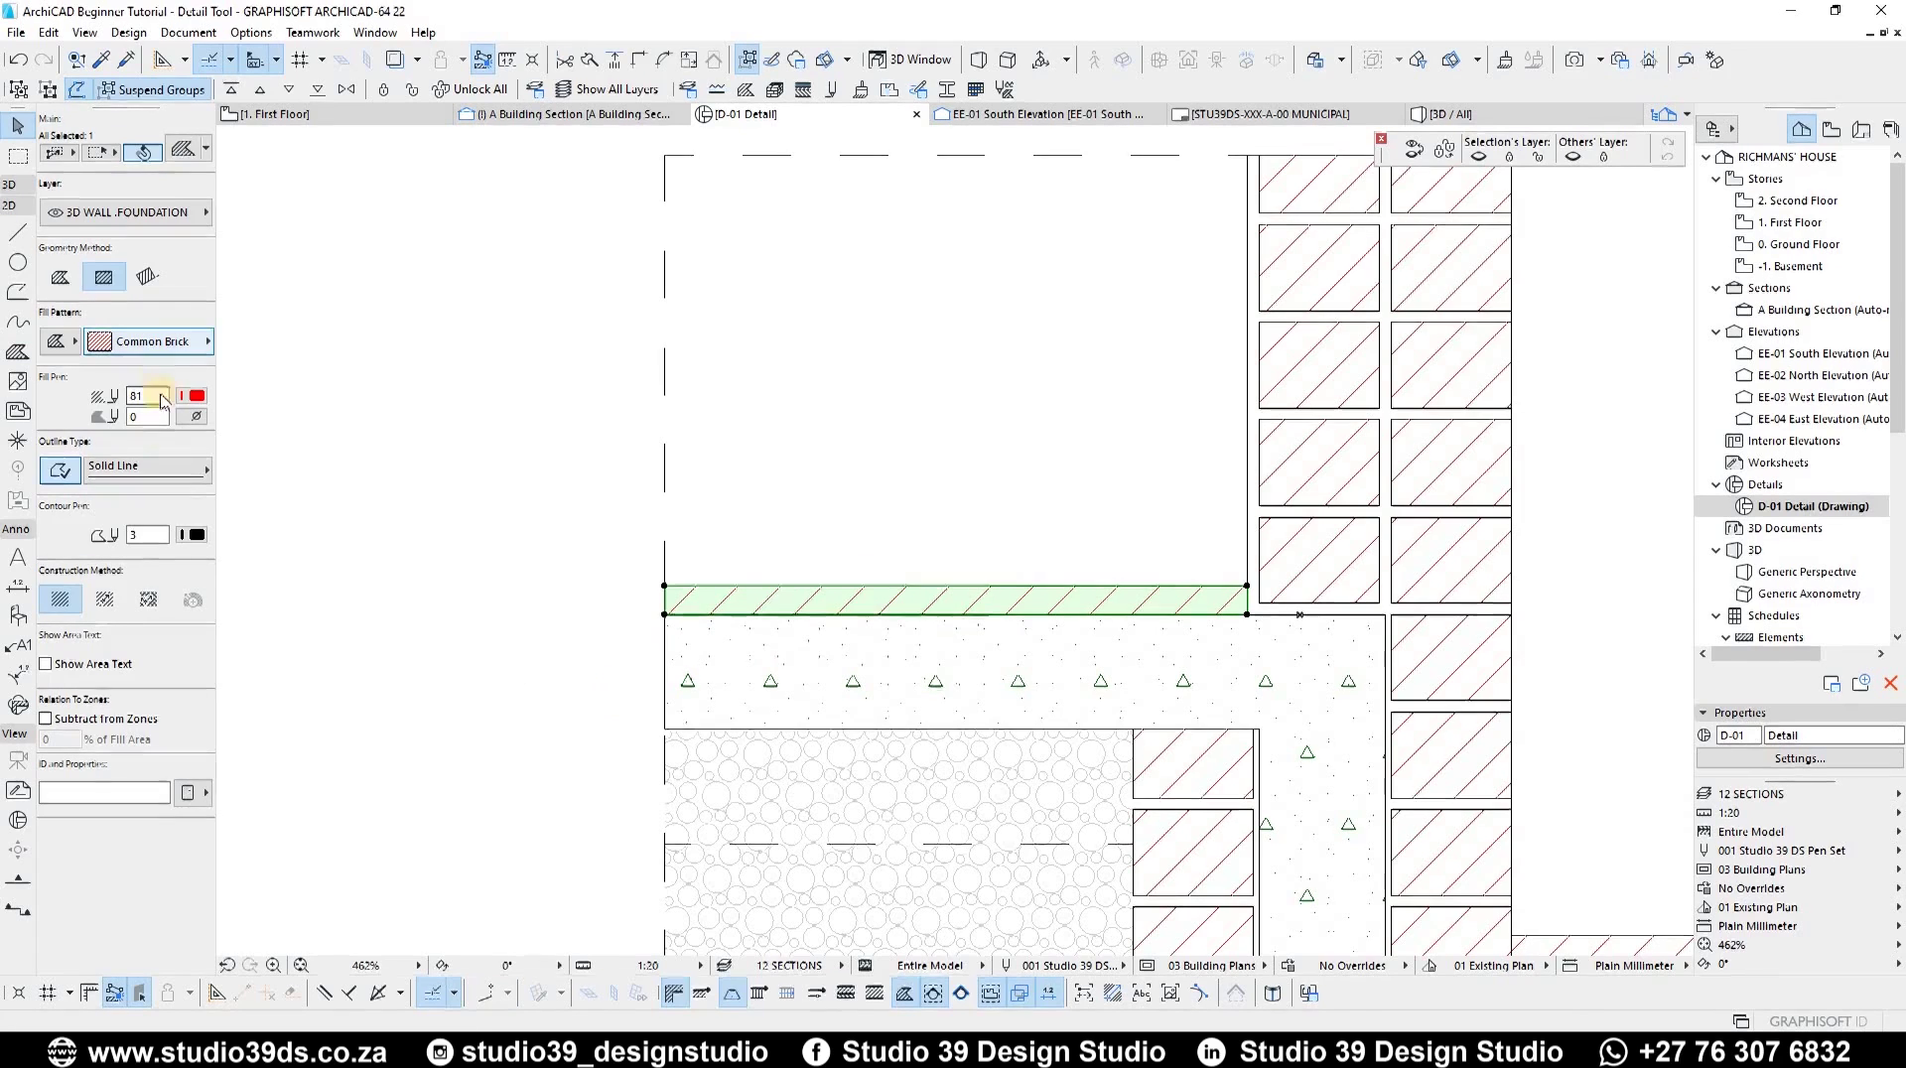
- Set the new layer on the slab to the Lightweight Concrete fill with green fill pen 84
click(151, 340)
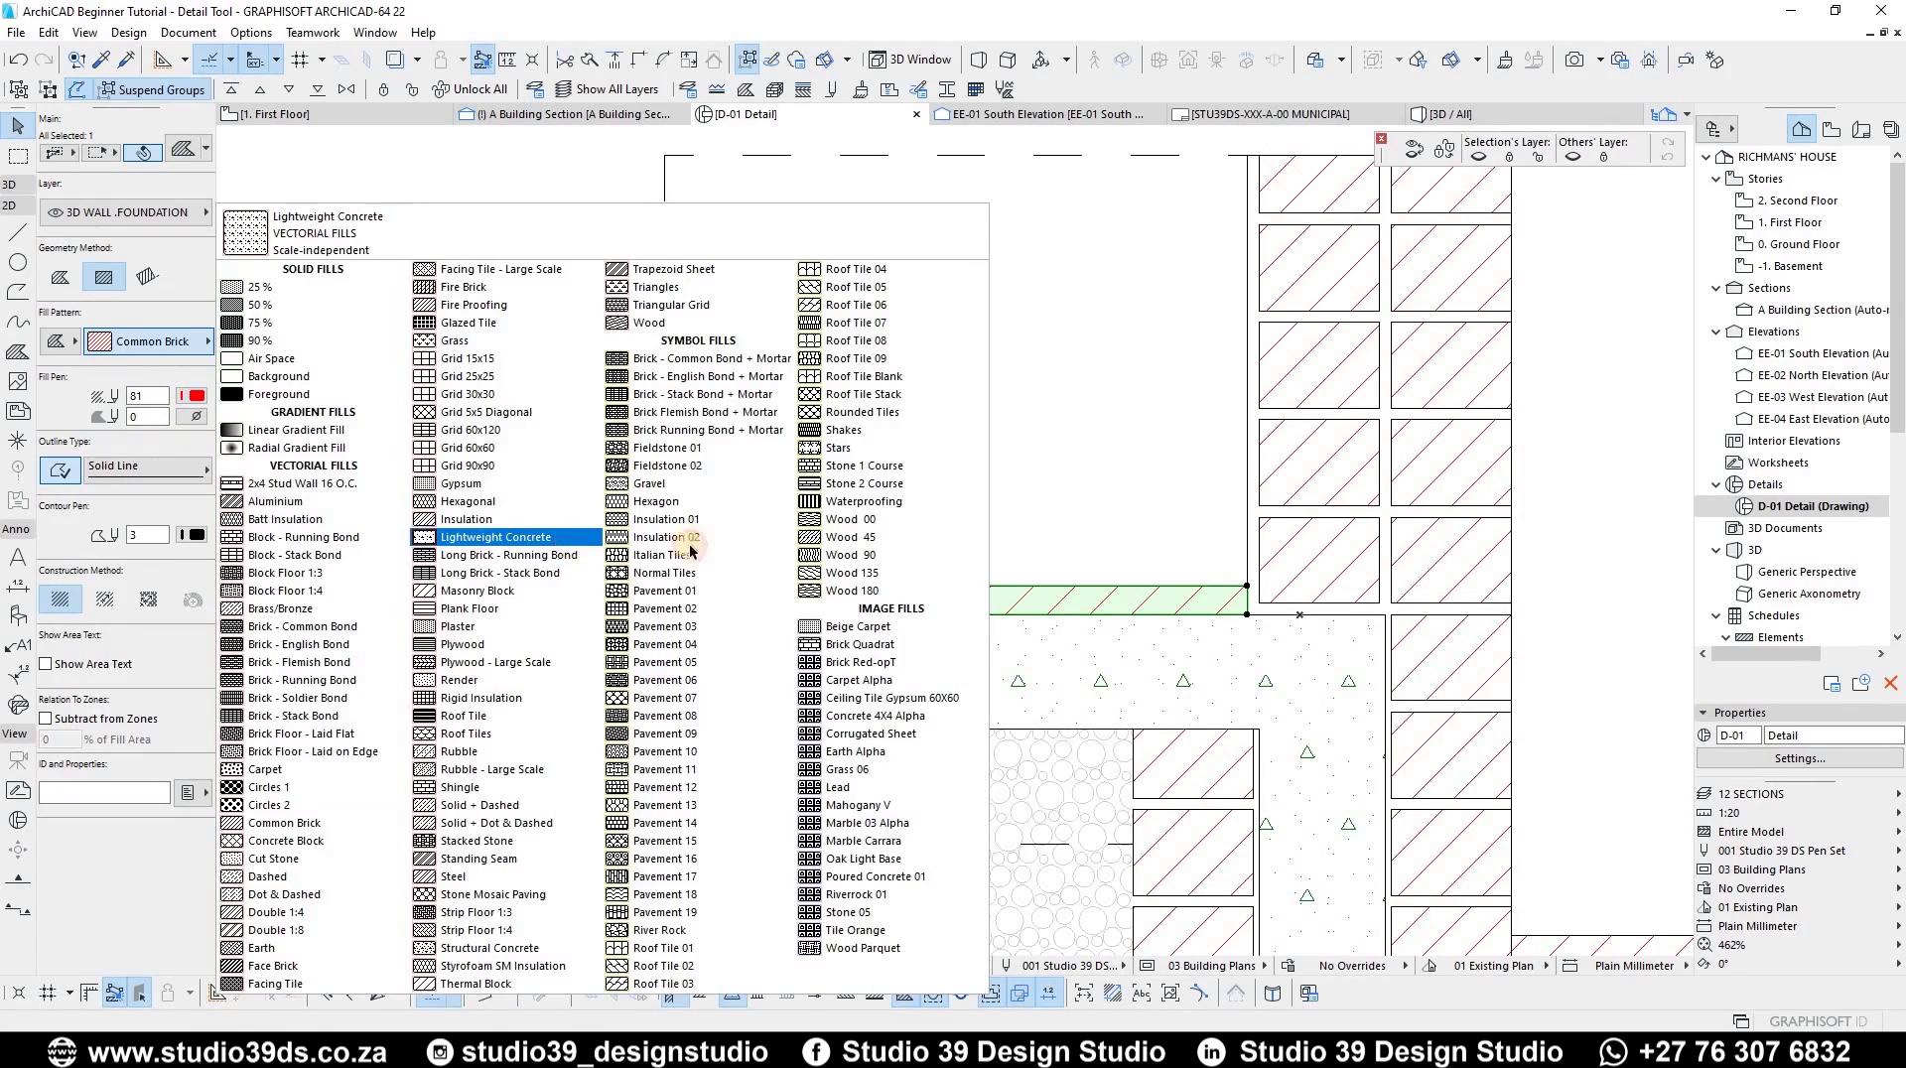
click(496, 537)
click(196, 395)
click(273, 463)
scroll(1011, 612, up, 3)
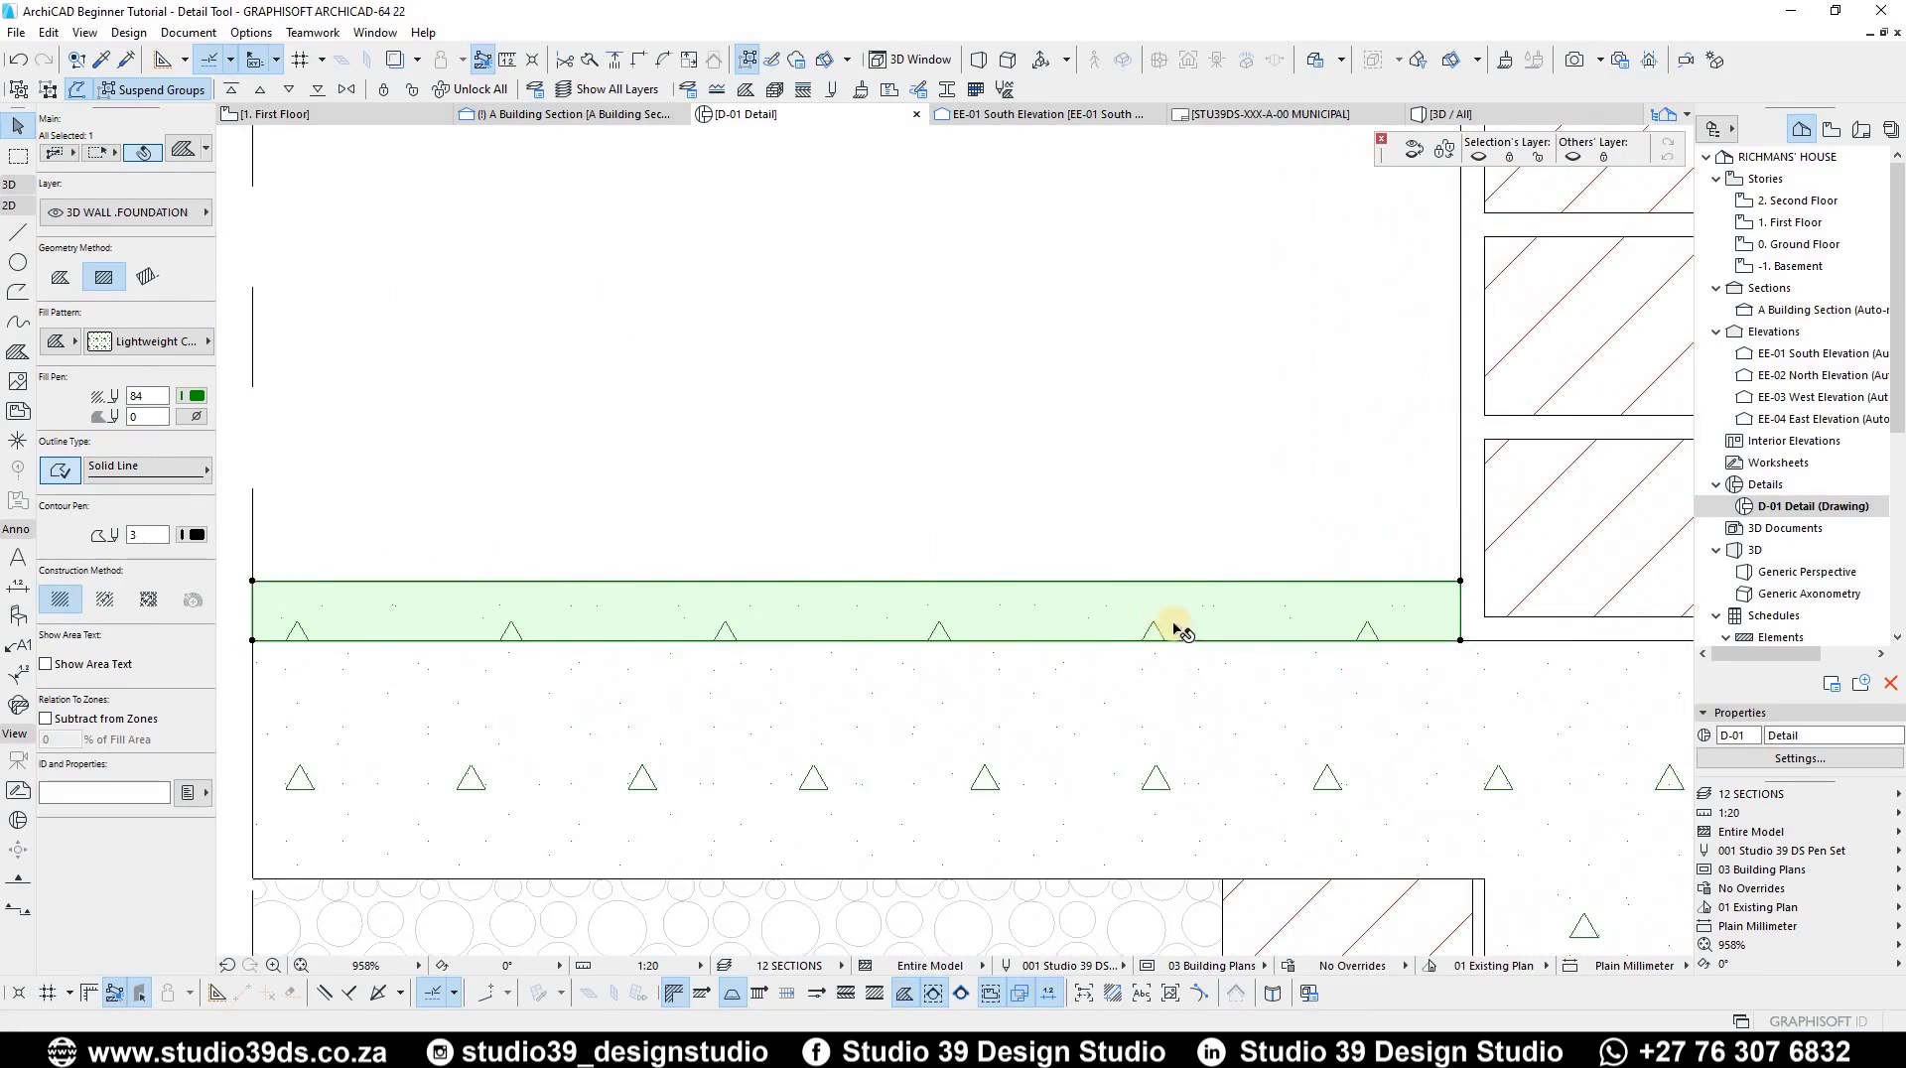
scroll(1099, 633, down, 2)
key(Escape)
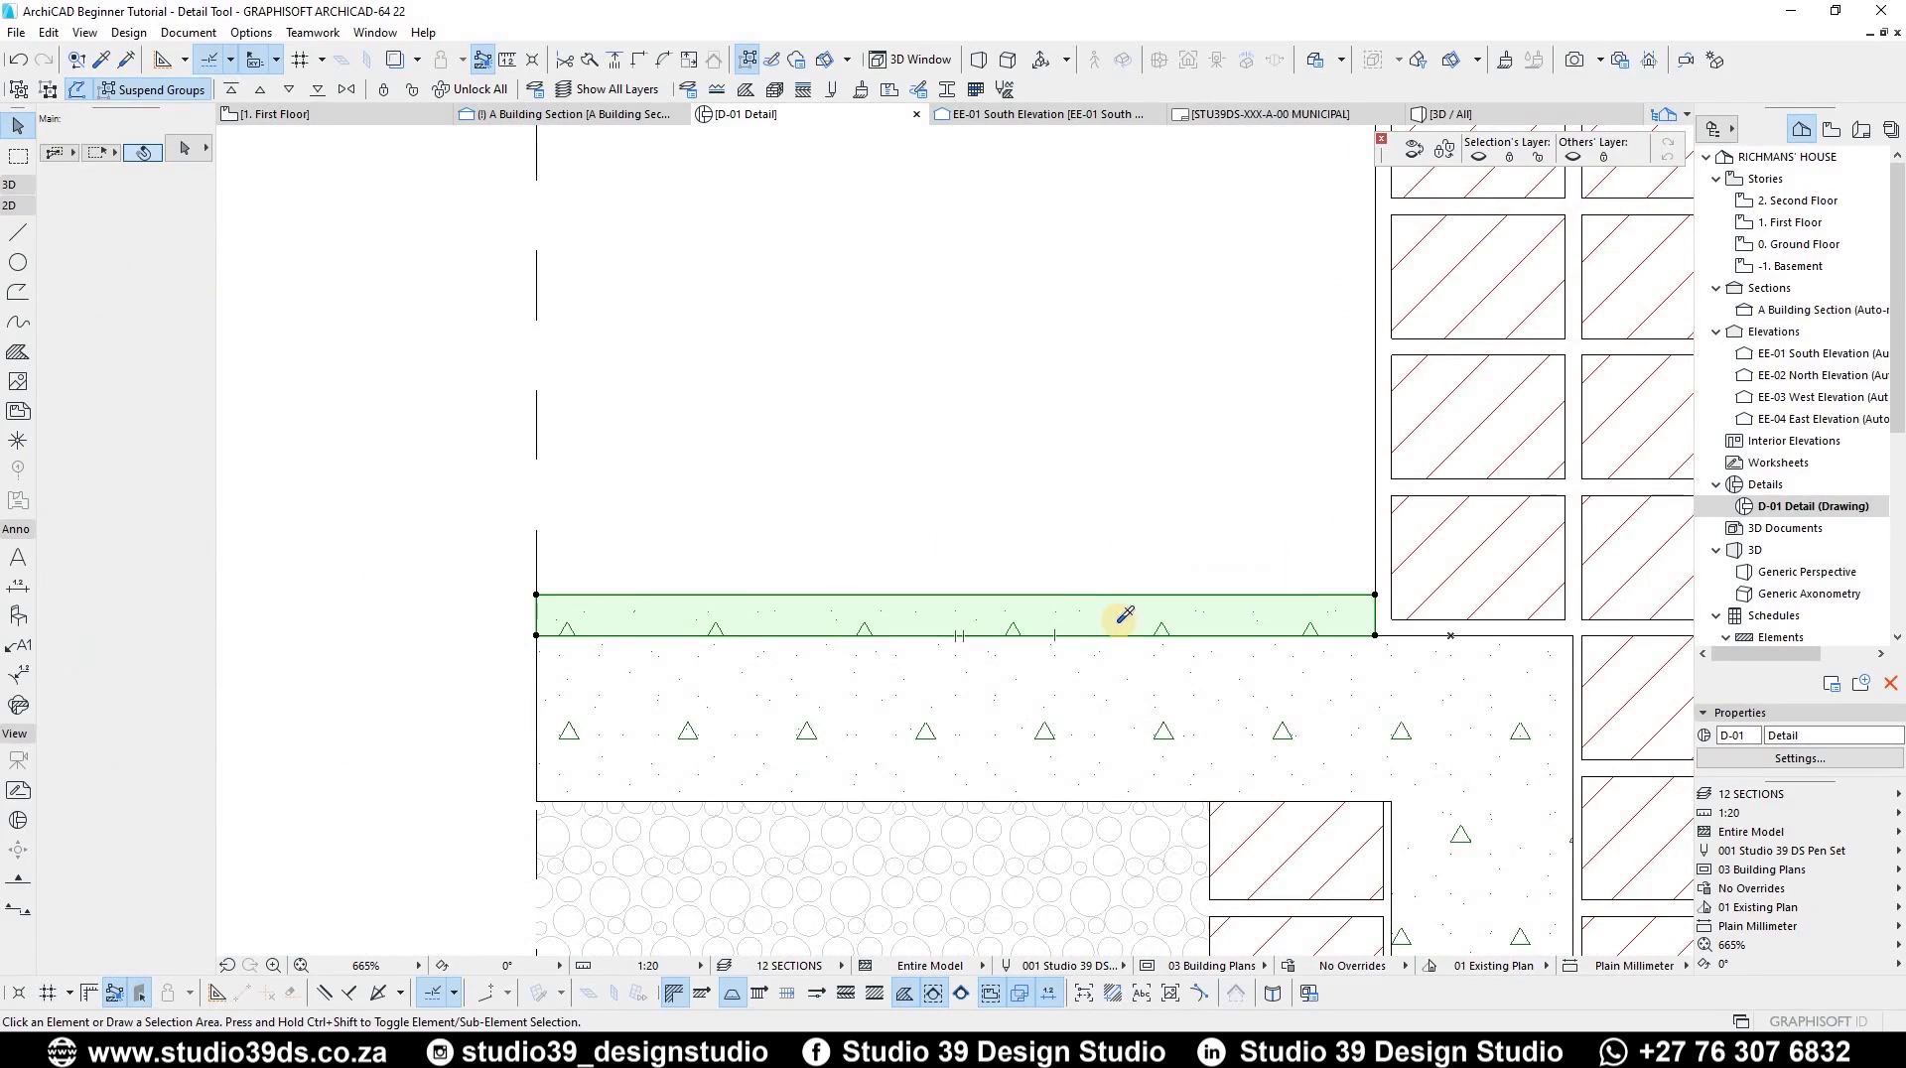
- Draw a 20 mm wide rectangular fill above the lightweight concrete layer at the wall line and stretch it to the dashed detail boundary
alt+click(1376, 594)
click(1375, 595)
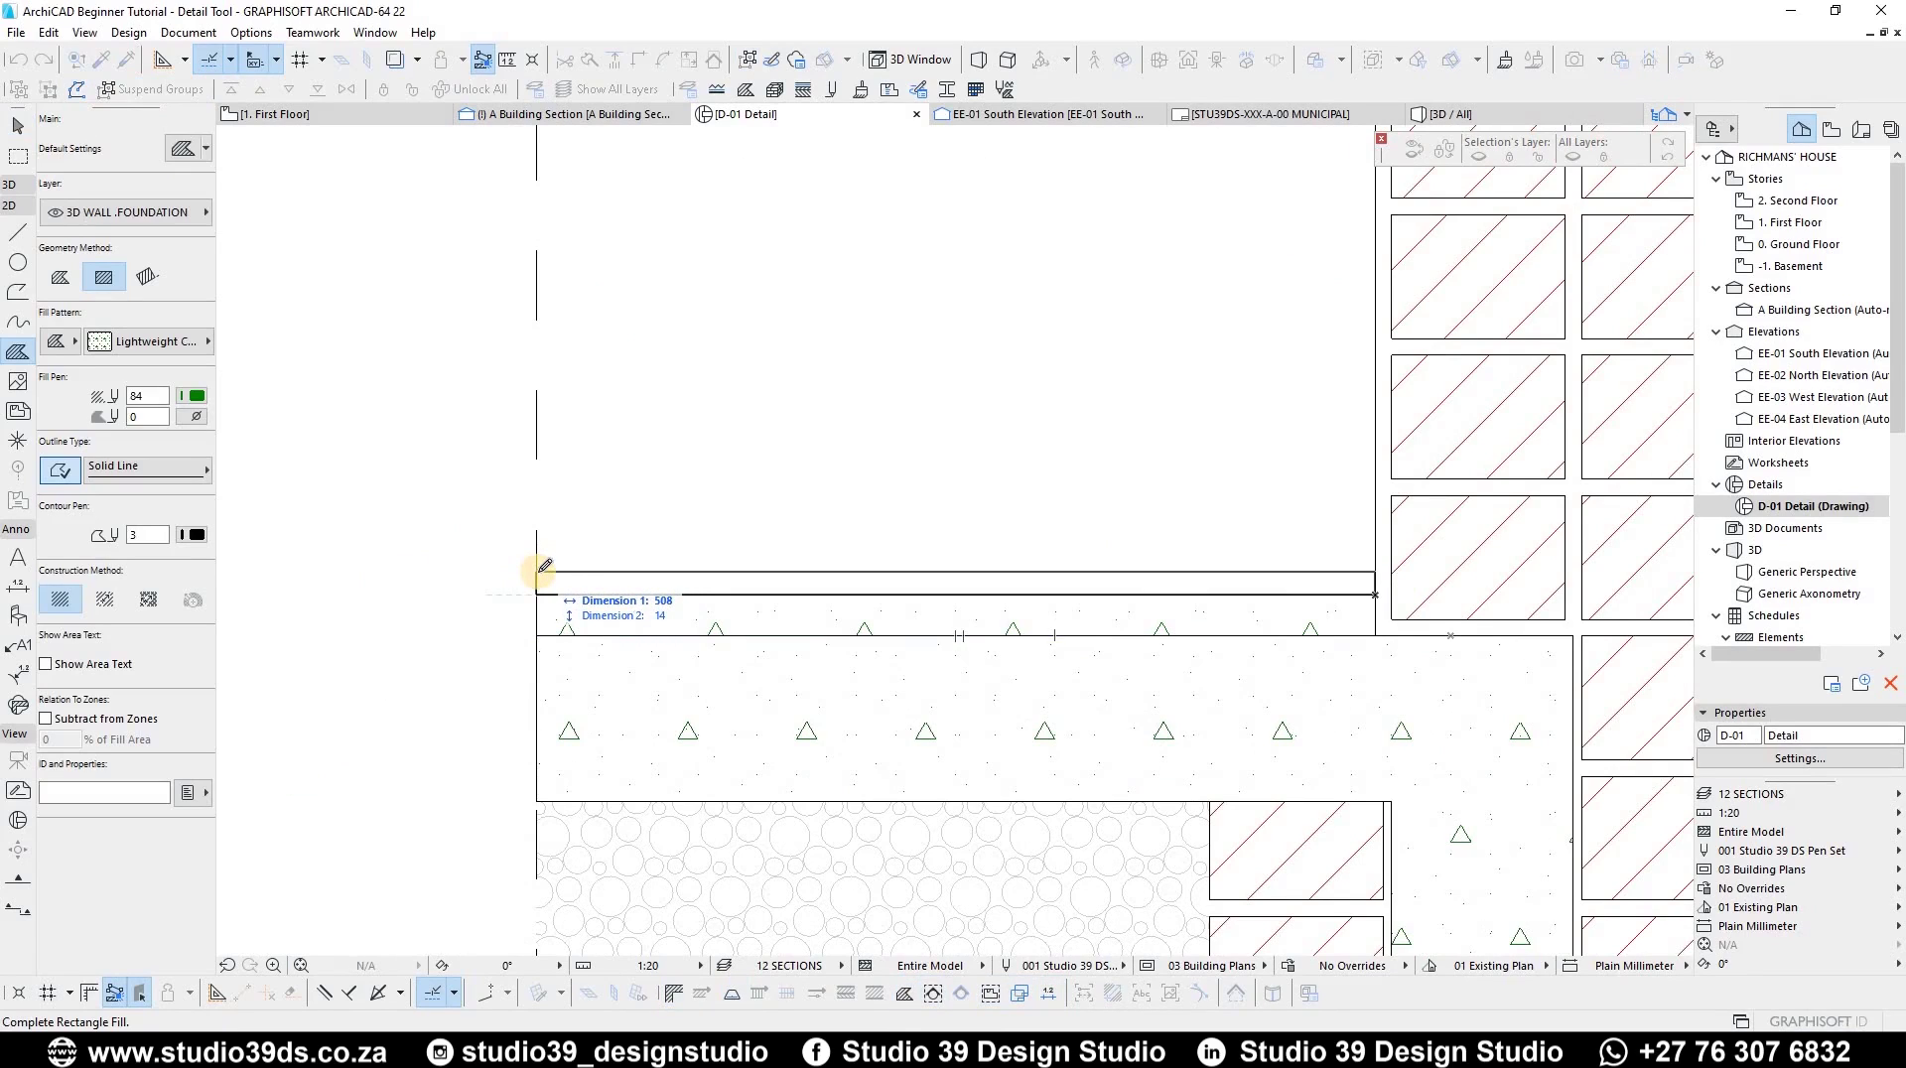
text(20)
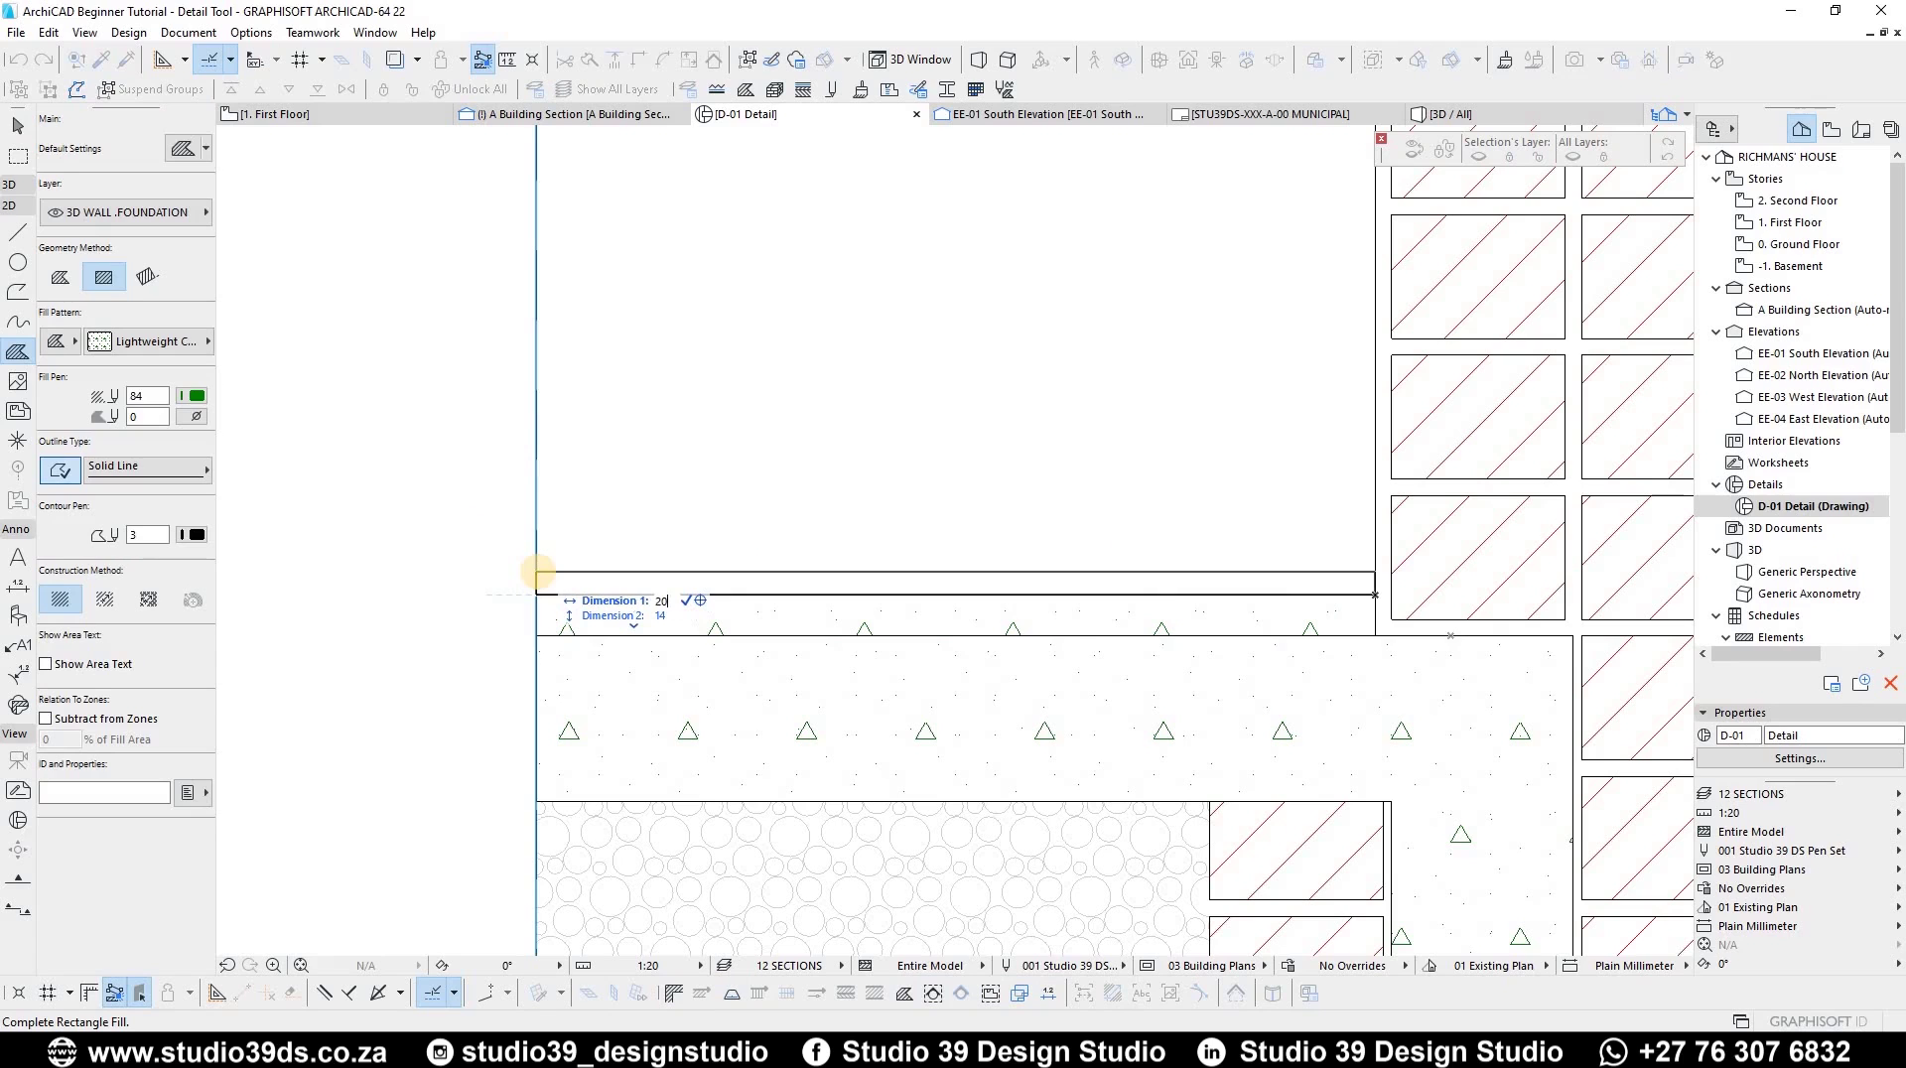
key(Tab)
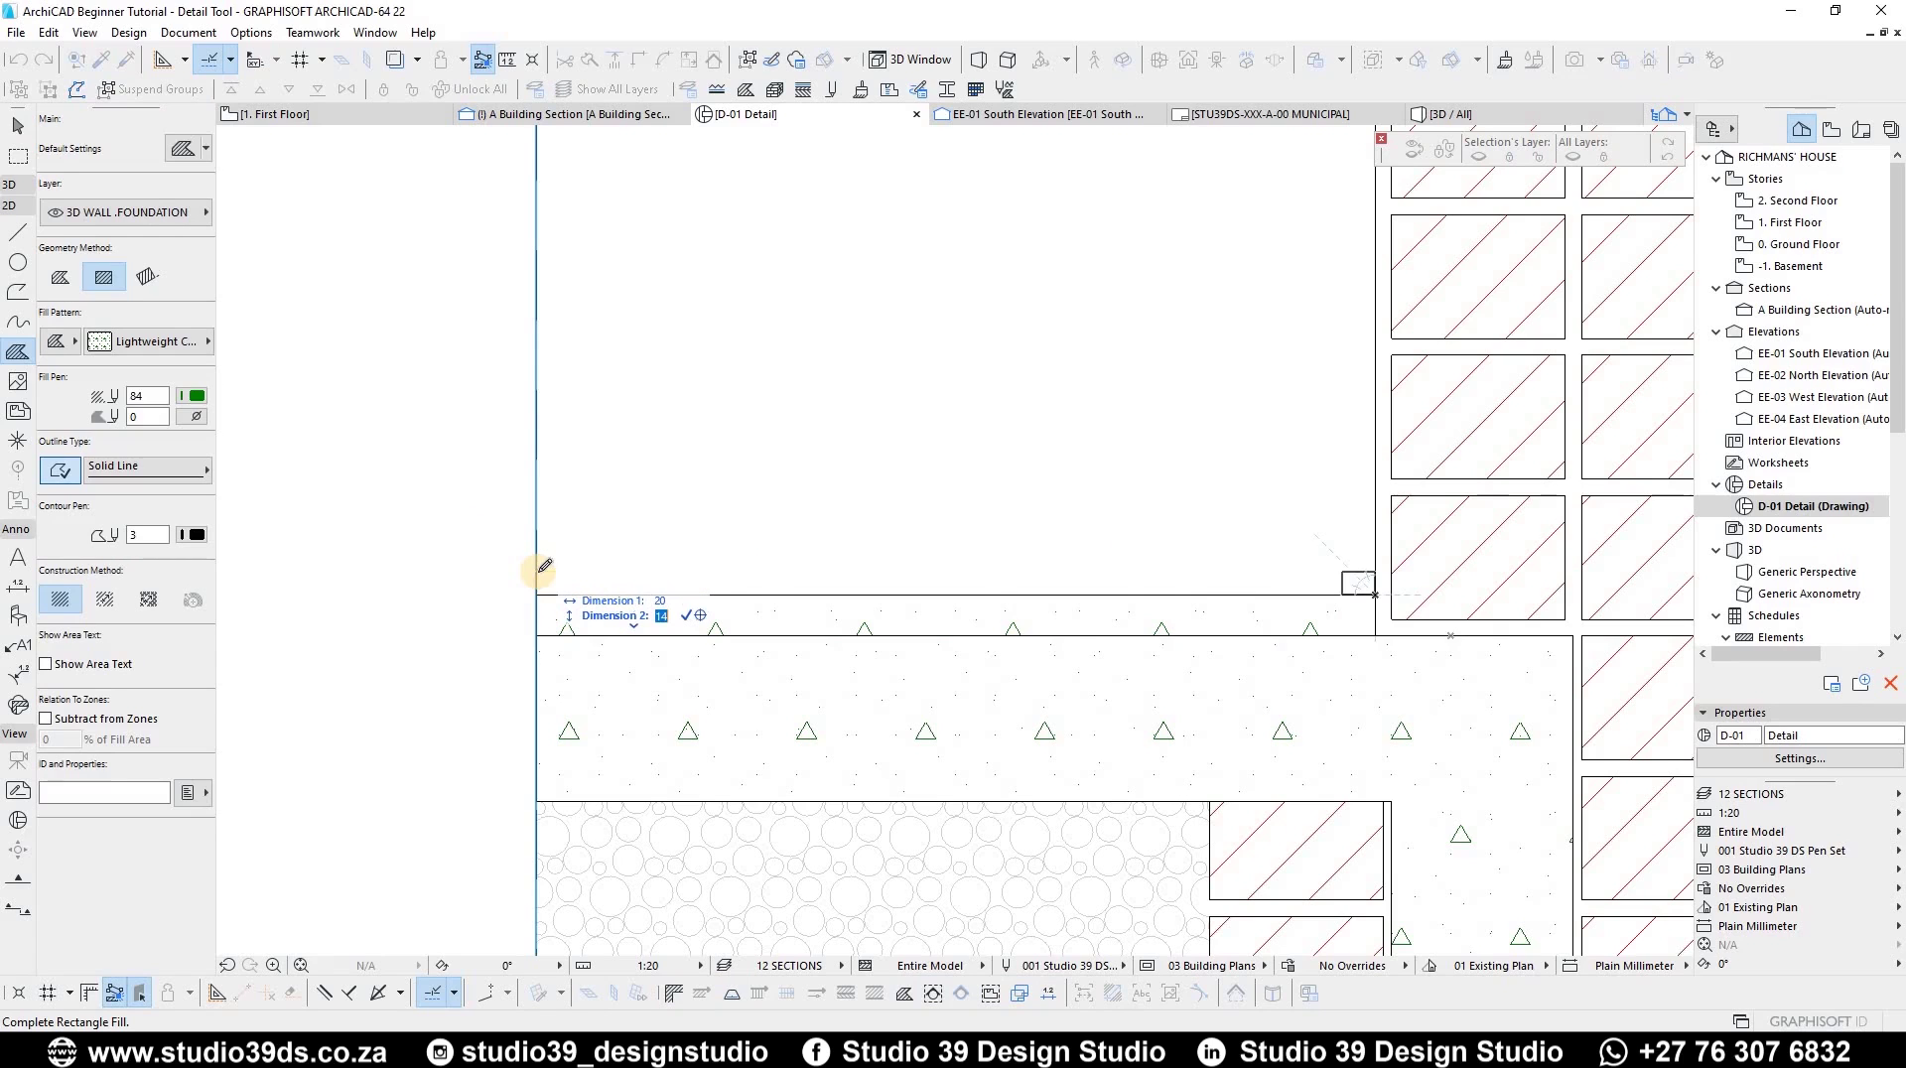
key(Return)
key(Escape)
click(1340, 579)
click(1342, 577)
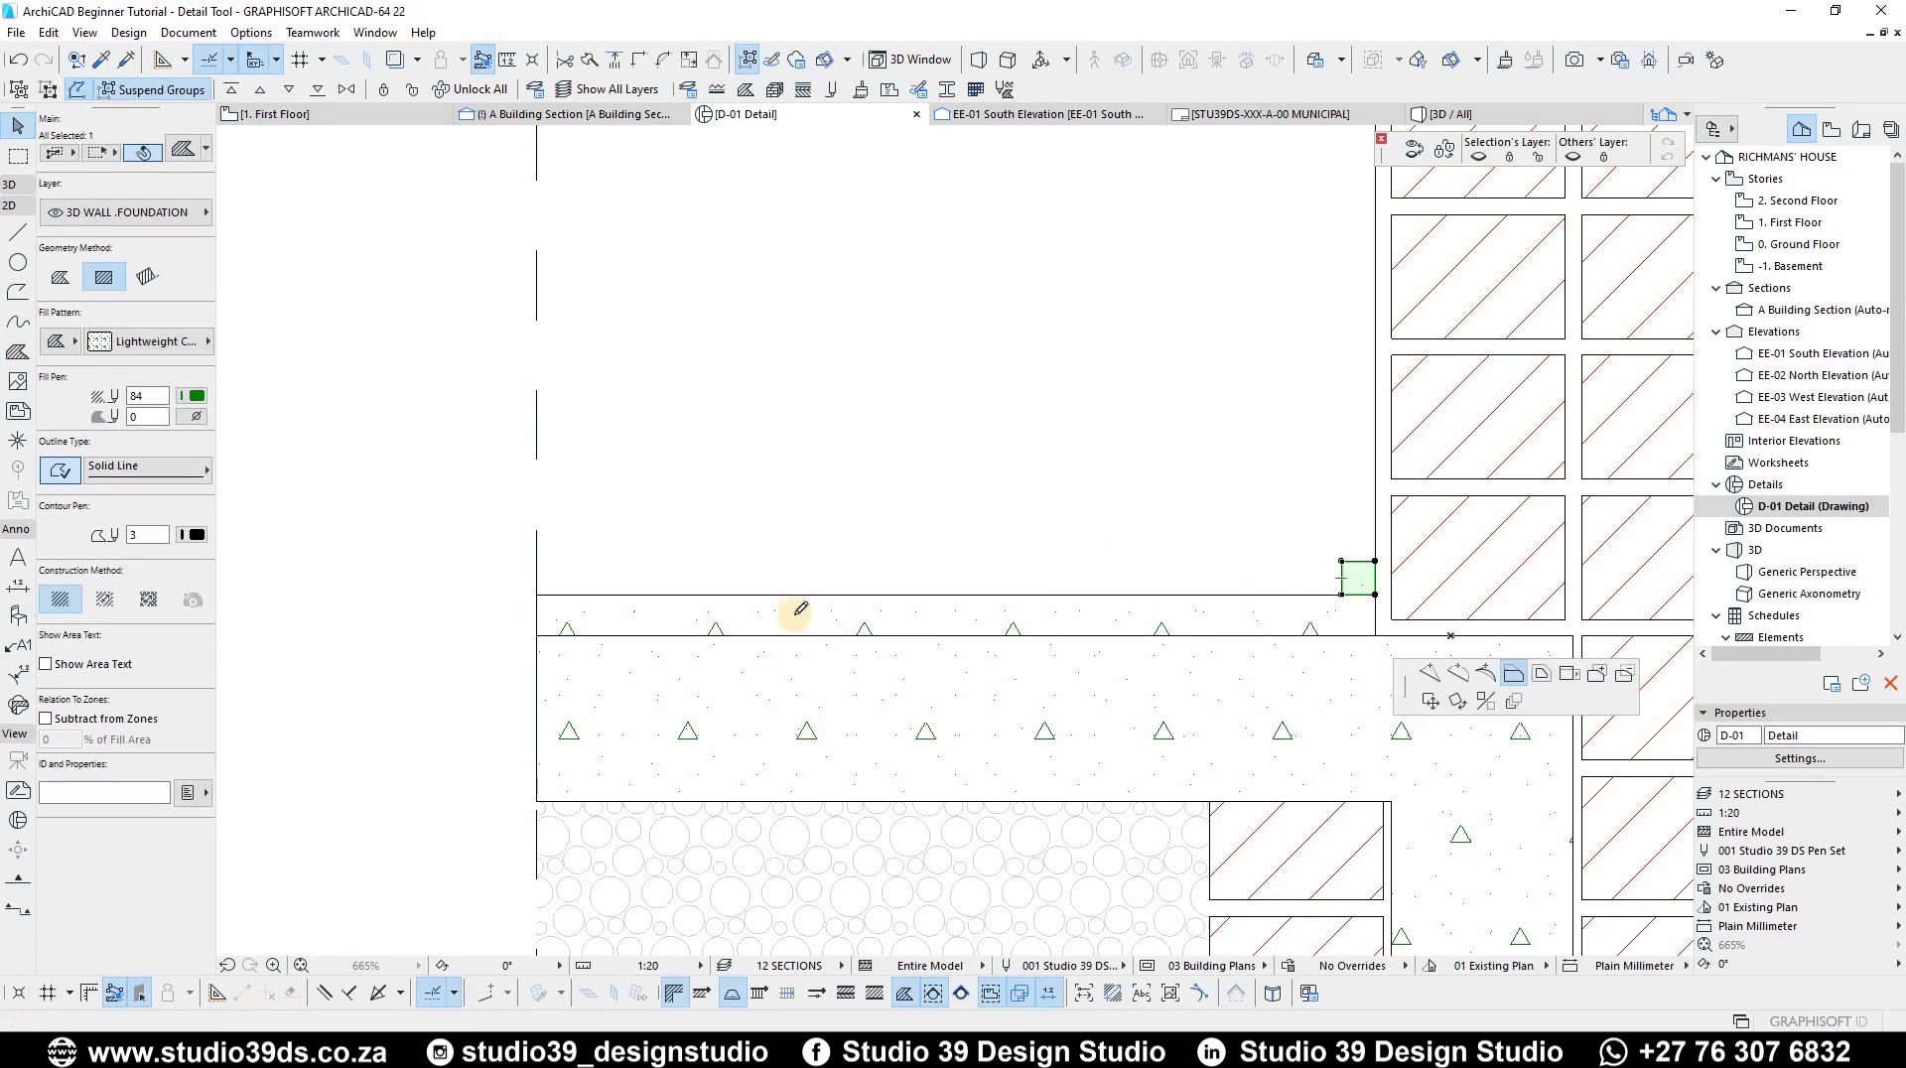
click(539, 591)
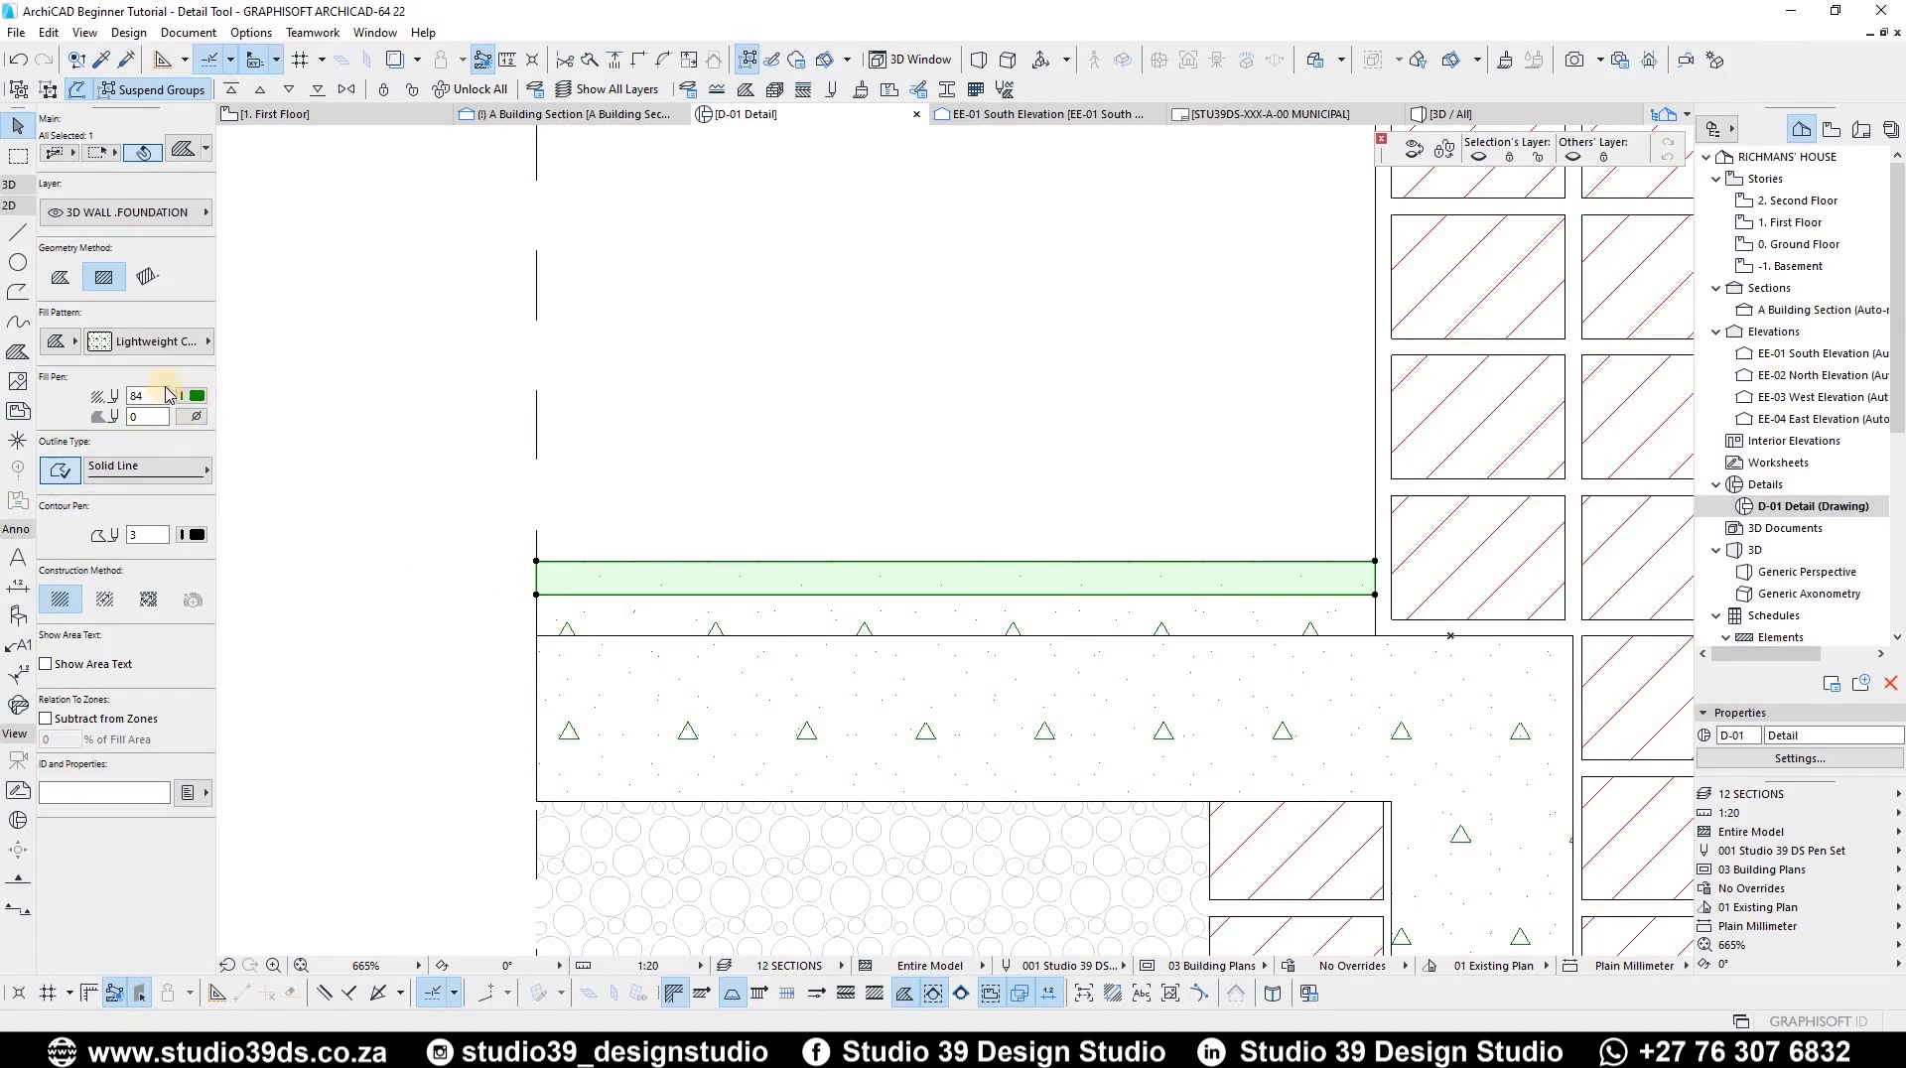
- Give the uppermost floor layer the 50 % solid fill with grey fill pen 28
click(164, 343)
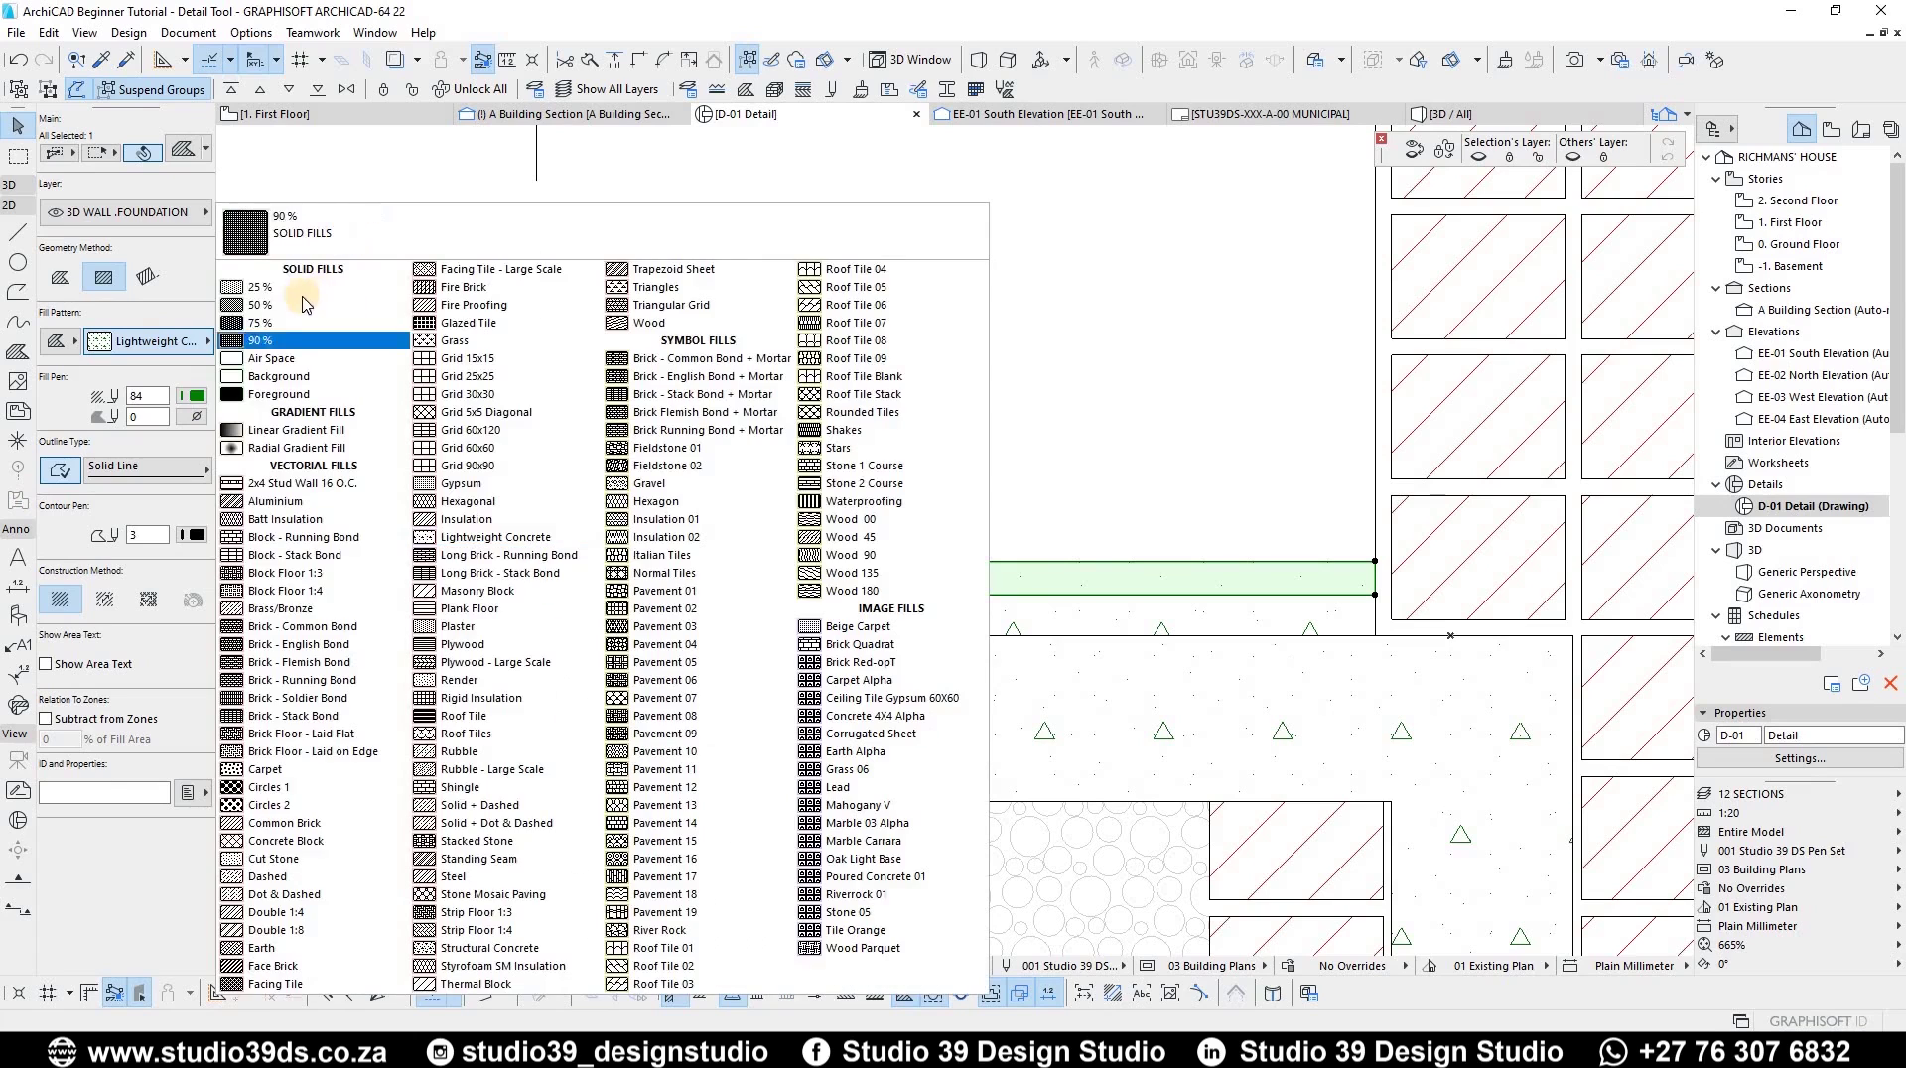
click(193, 398)
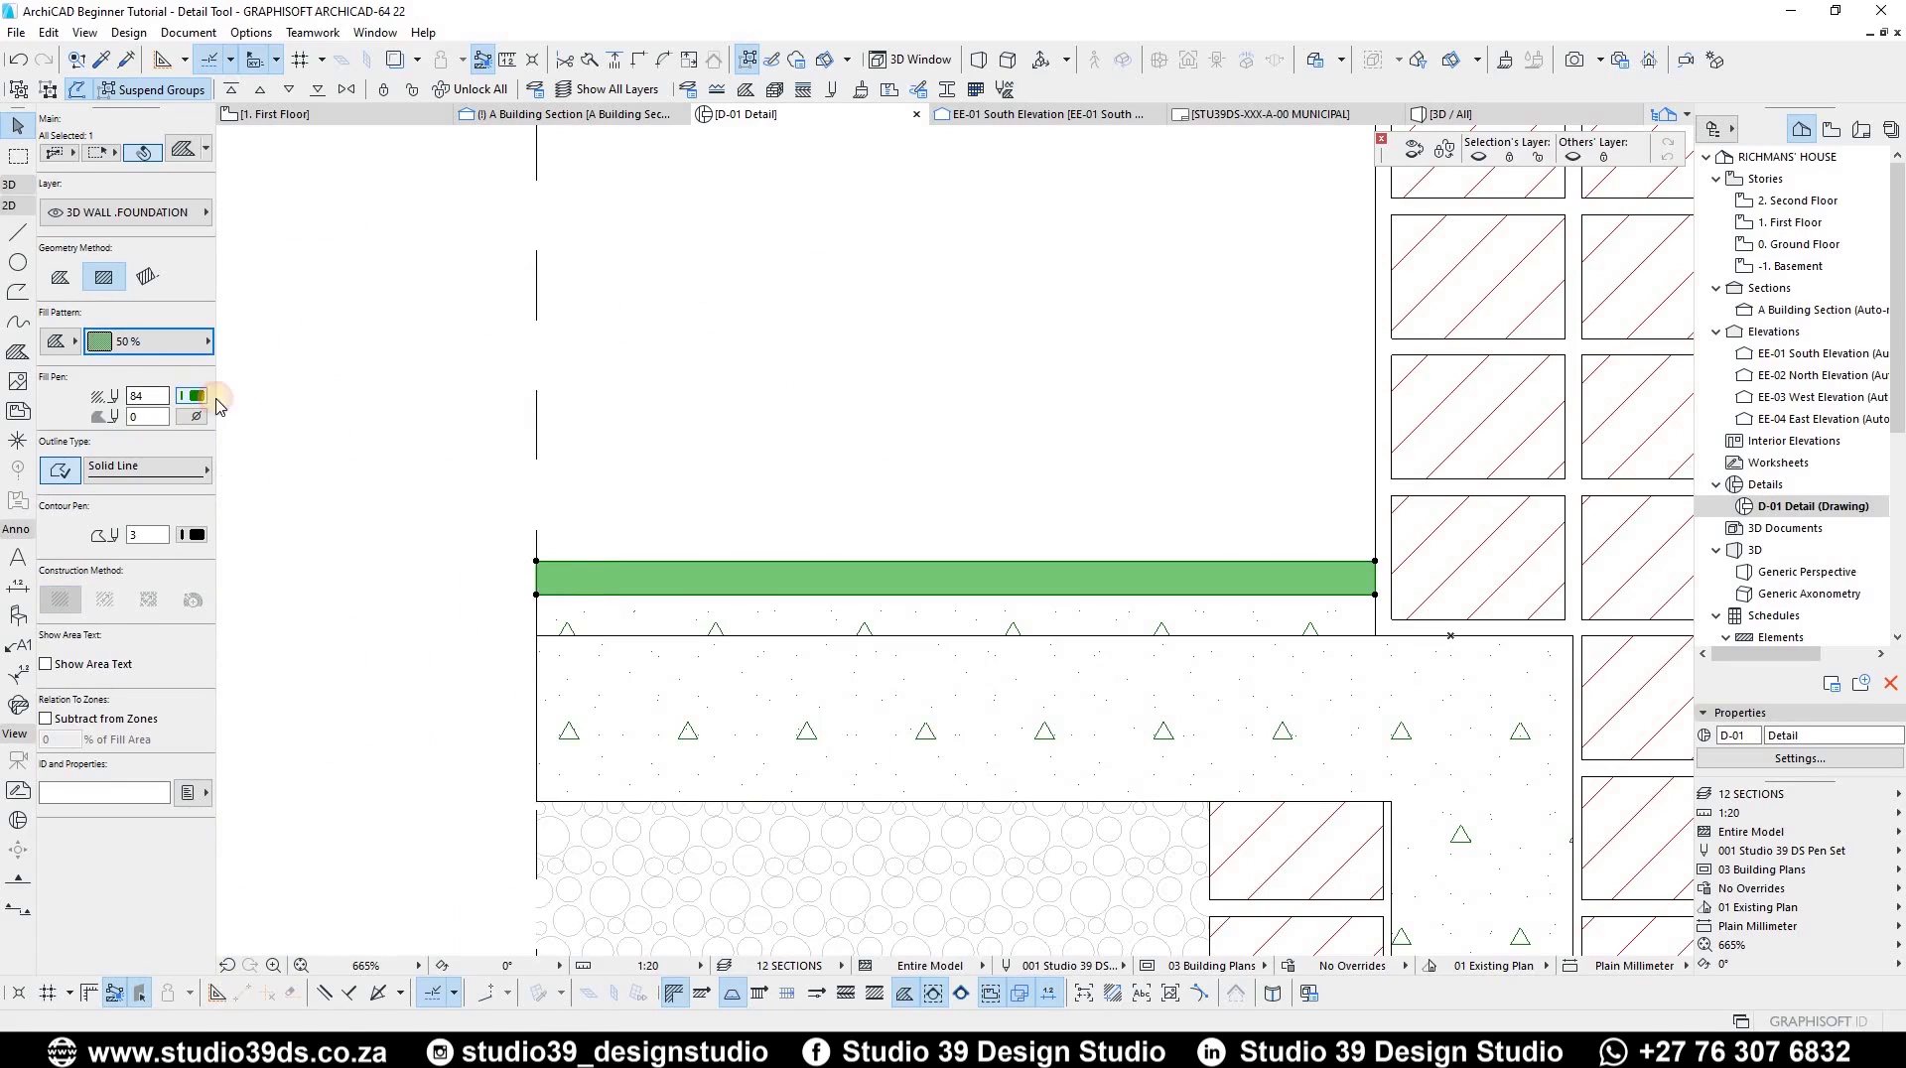
click(340, 412)
click(340, 417)
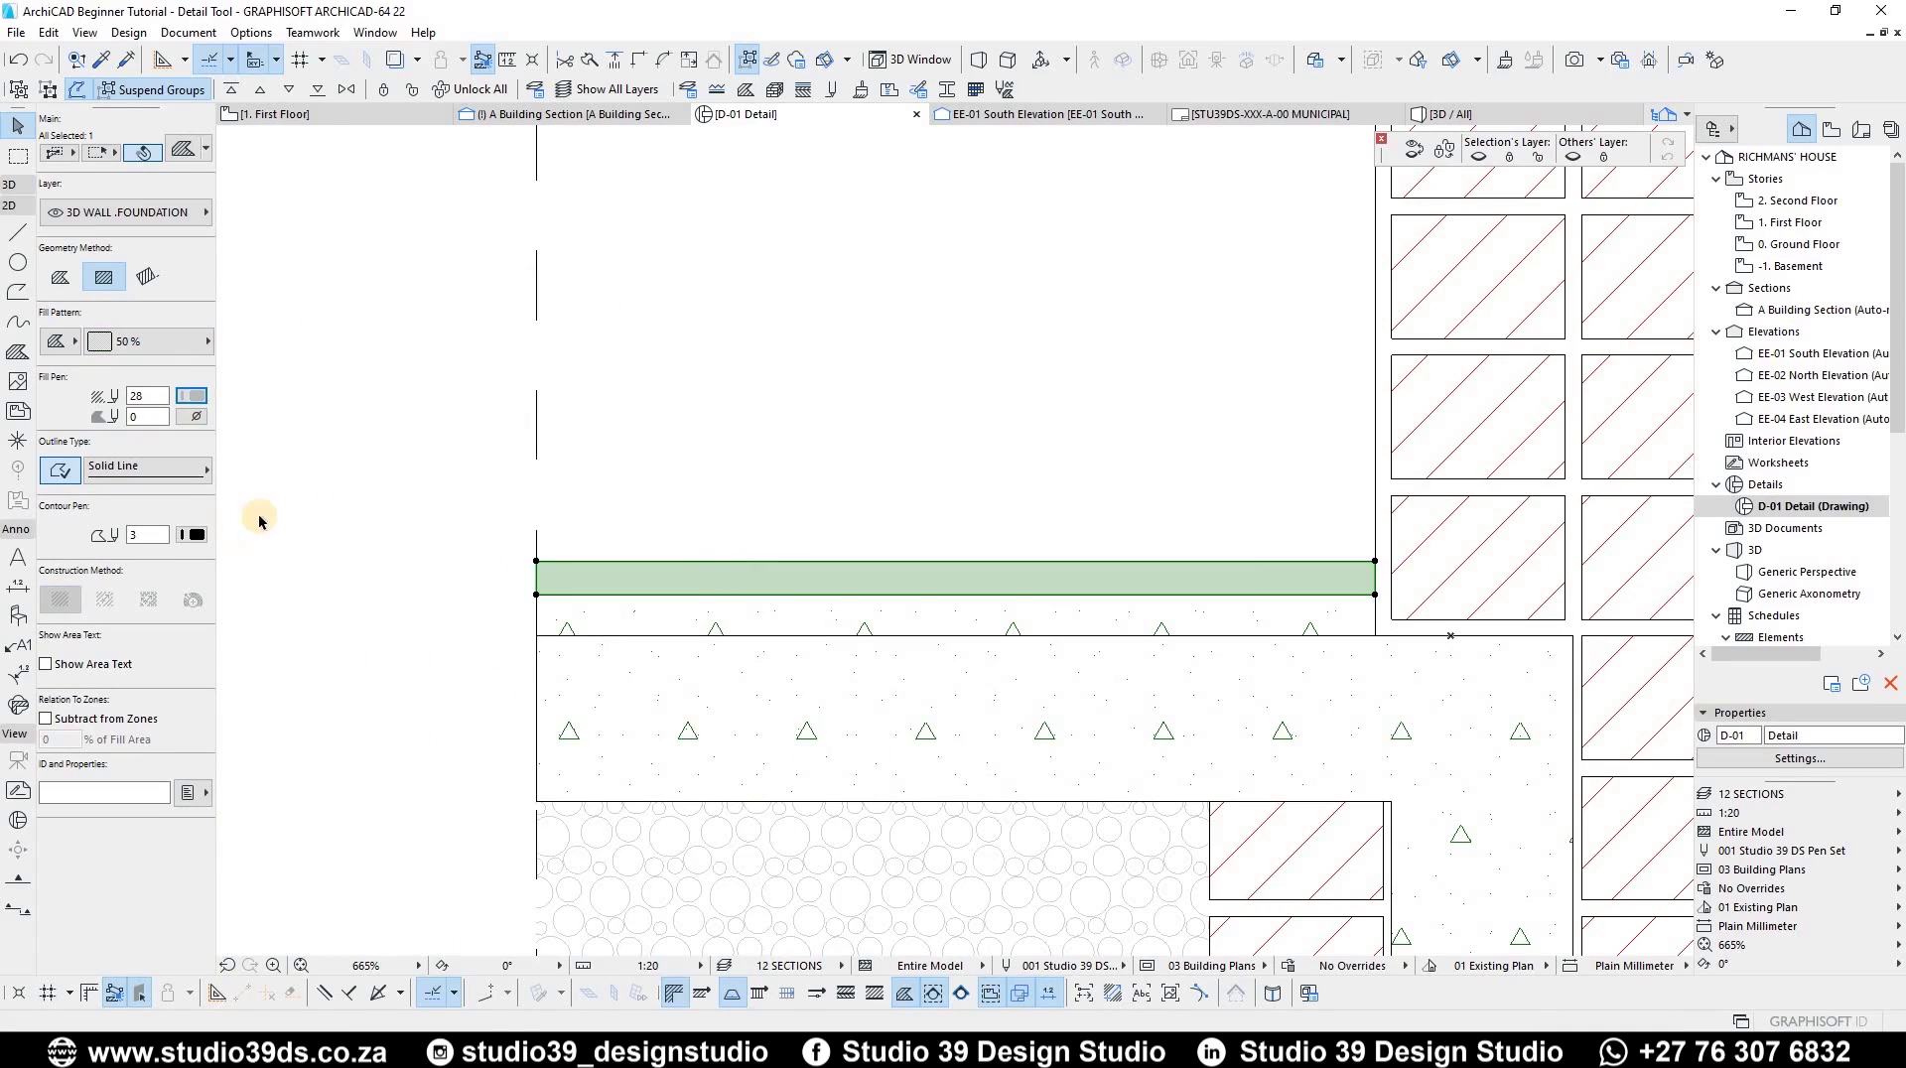
scroll(507, 571, down, 1)
key(Escape)
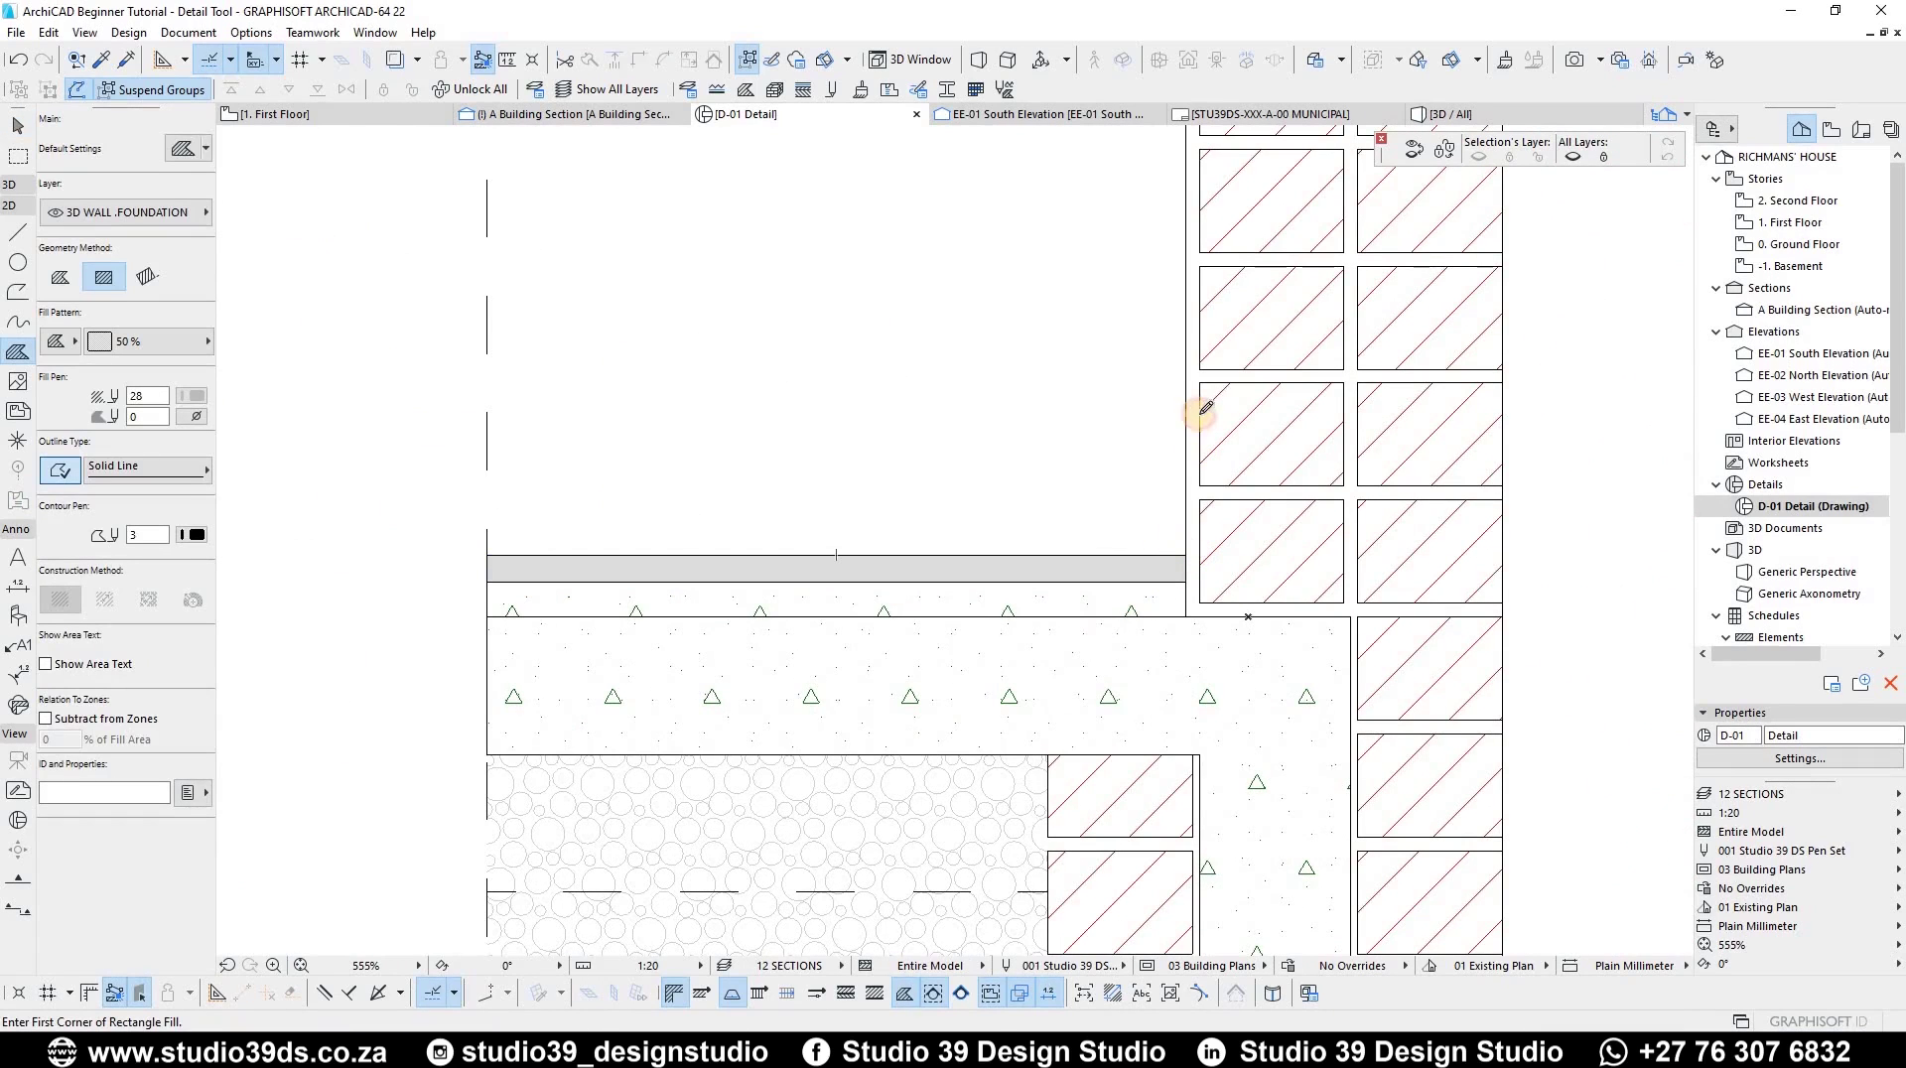
- Draw a 20 mm wide upright rectangular fill for the skirting on the floor finish against the wall's inner face
click(1185, 555)
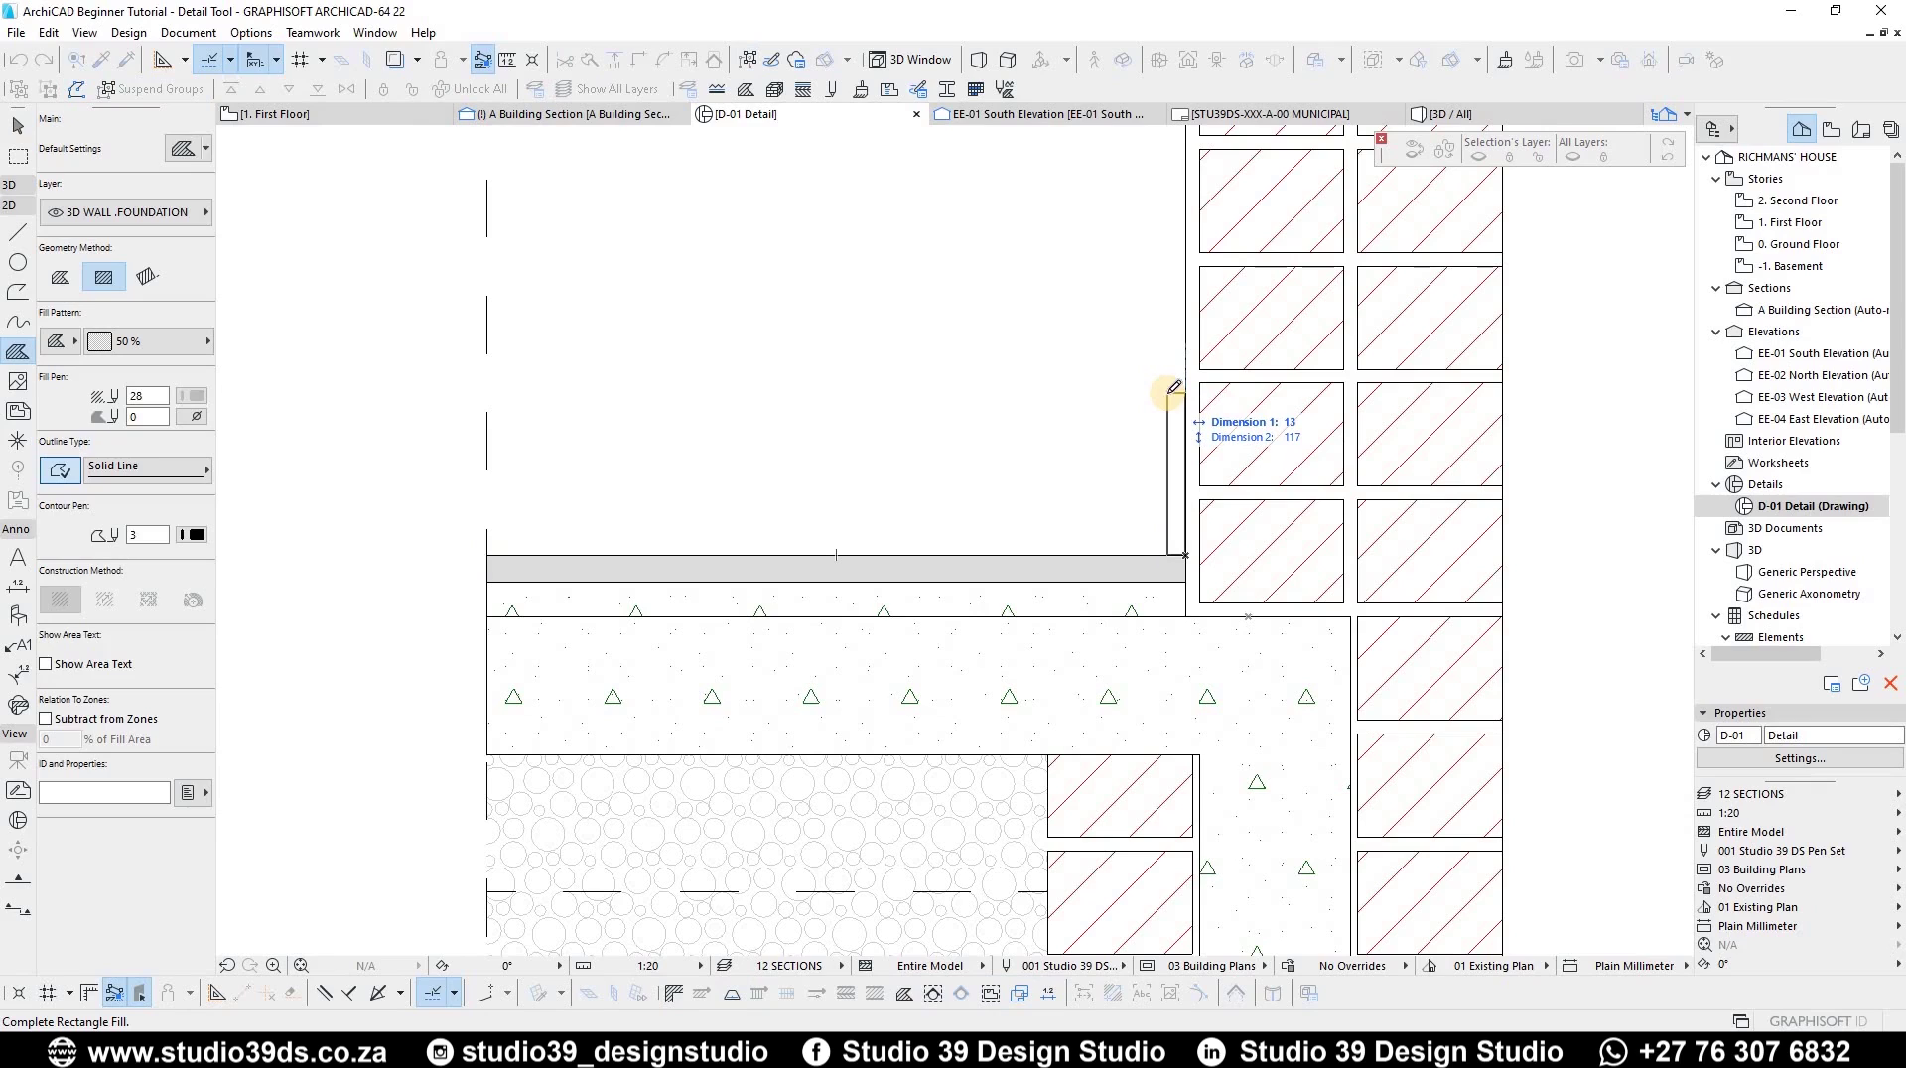
key(Tab)
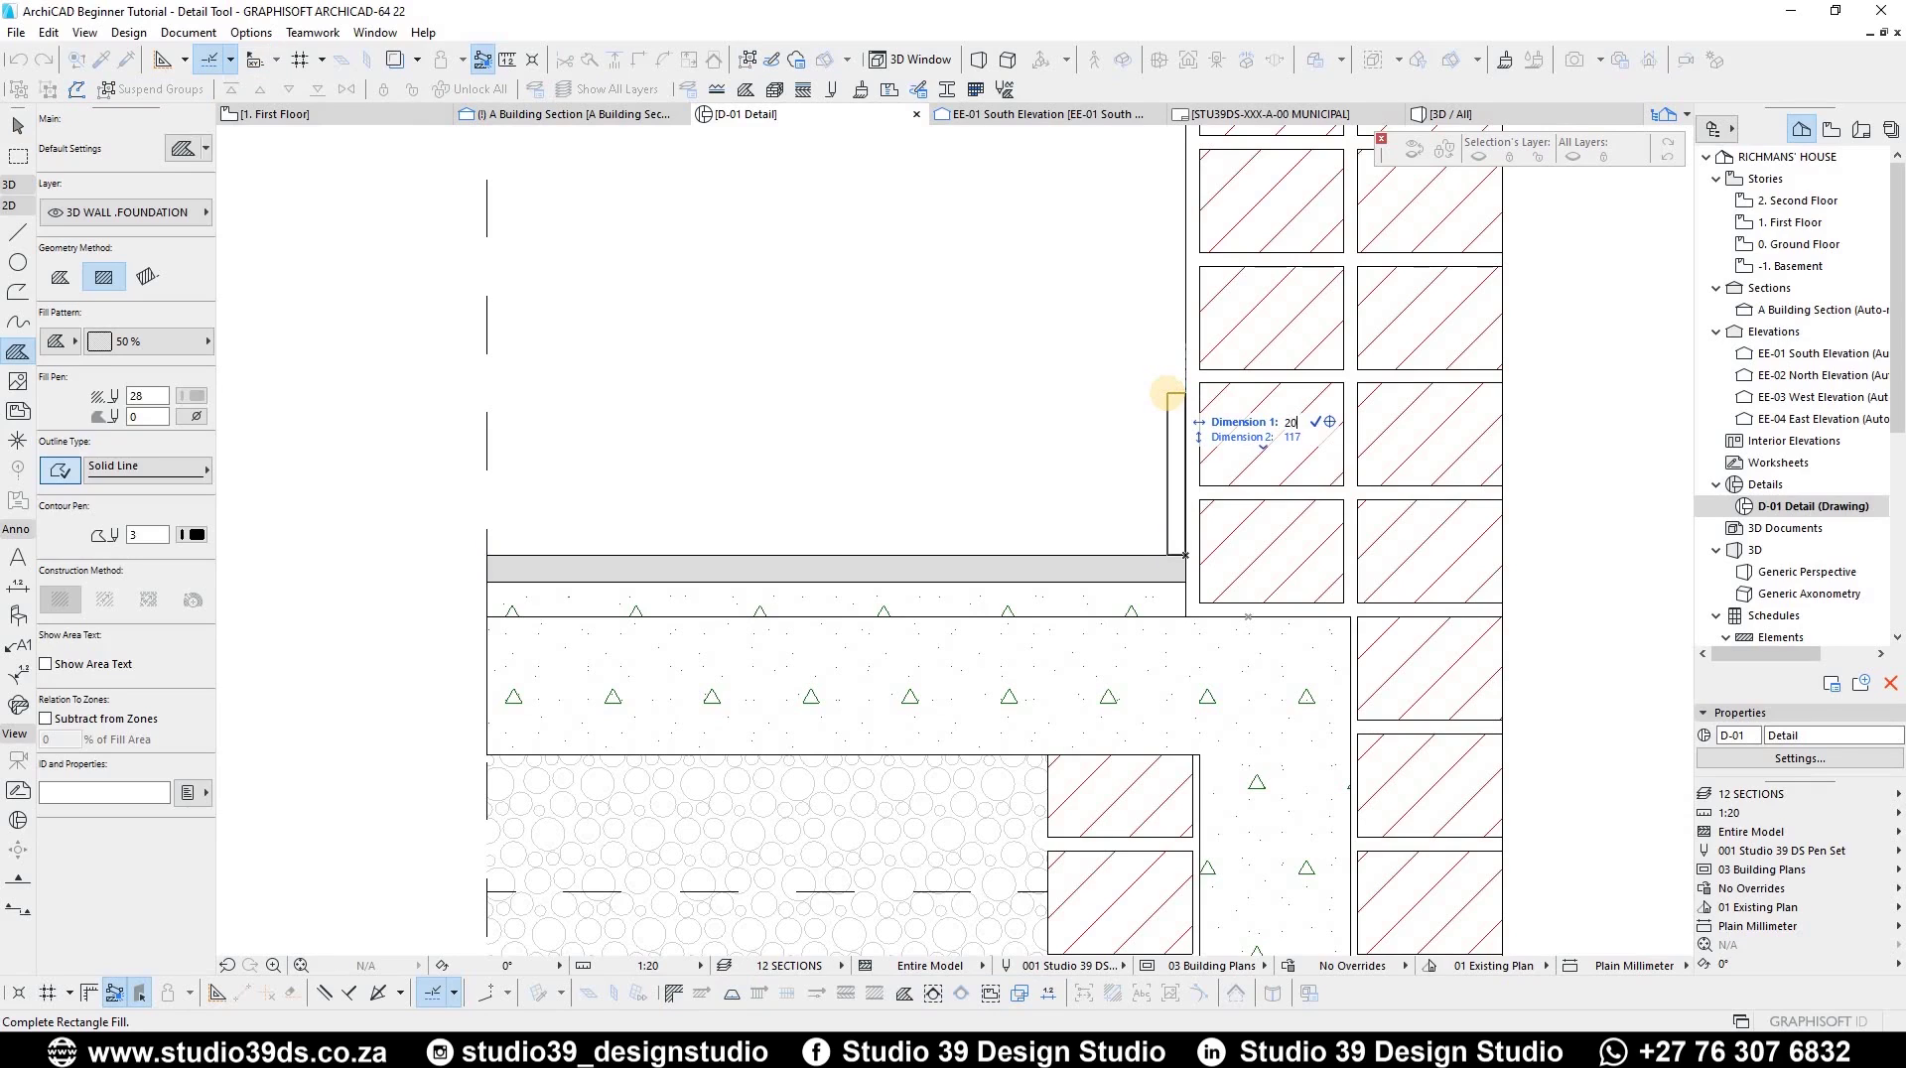
key(Tab)
text(20)
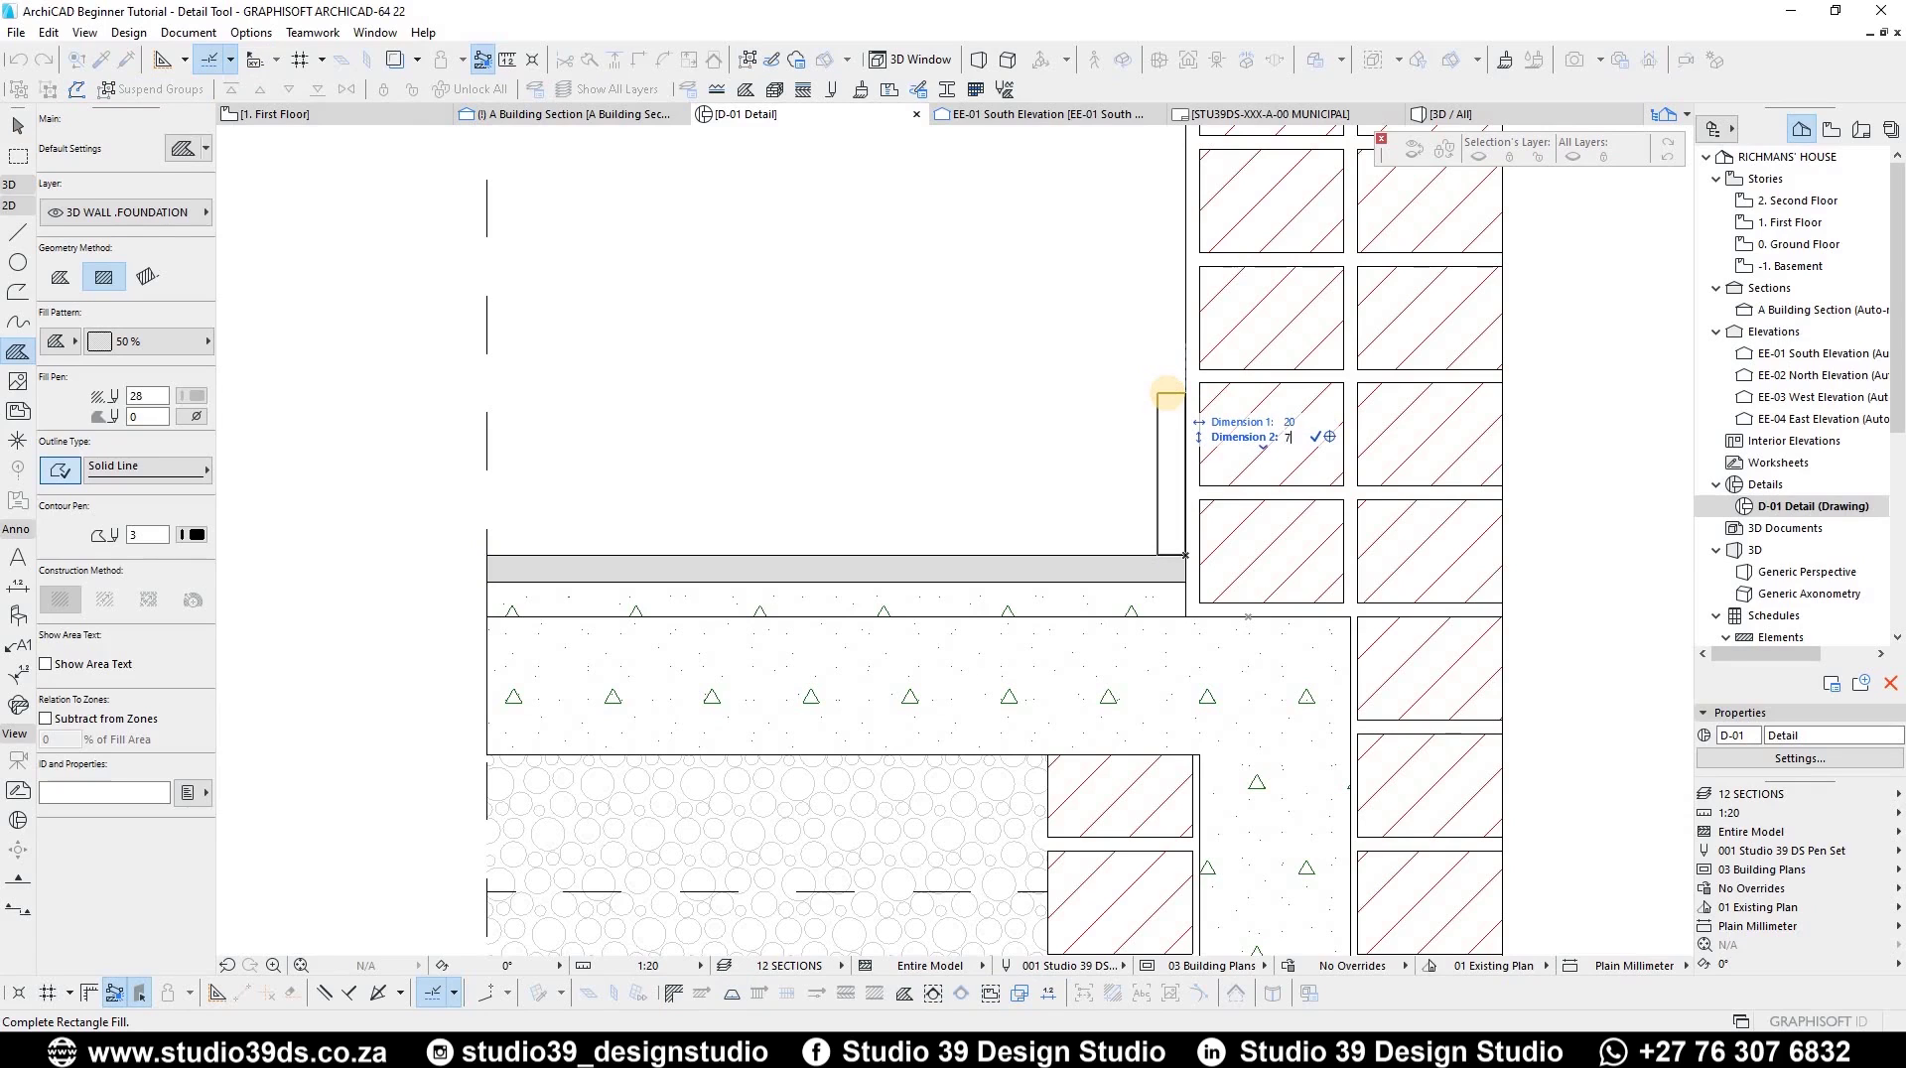
key(Return)
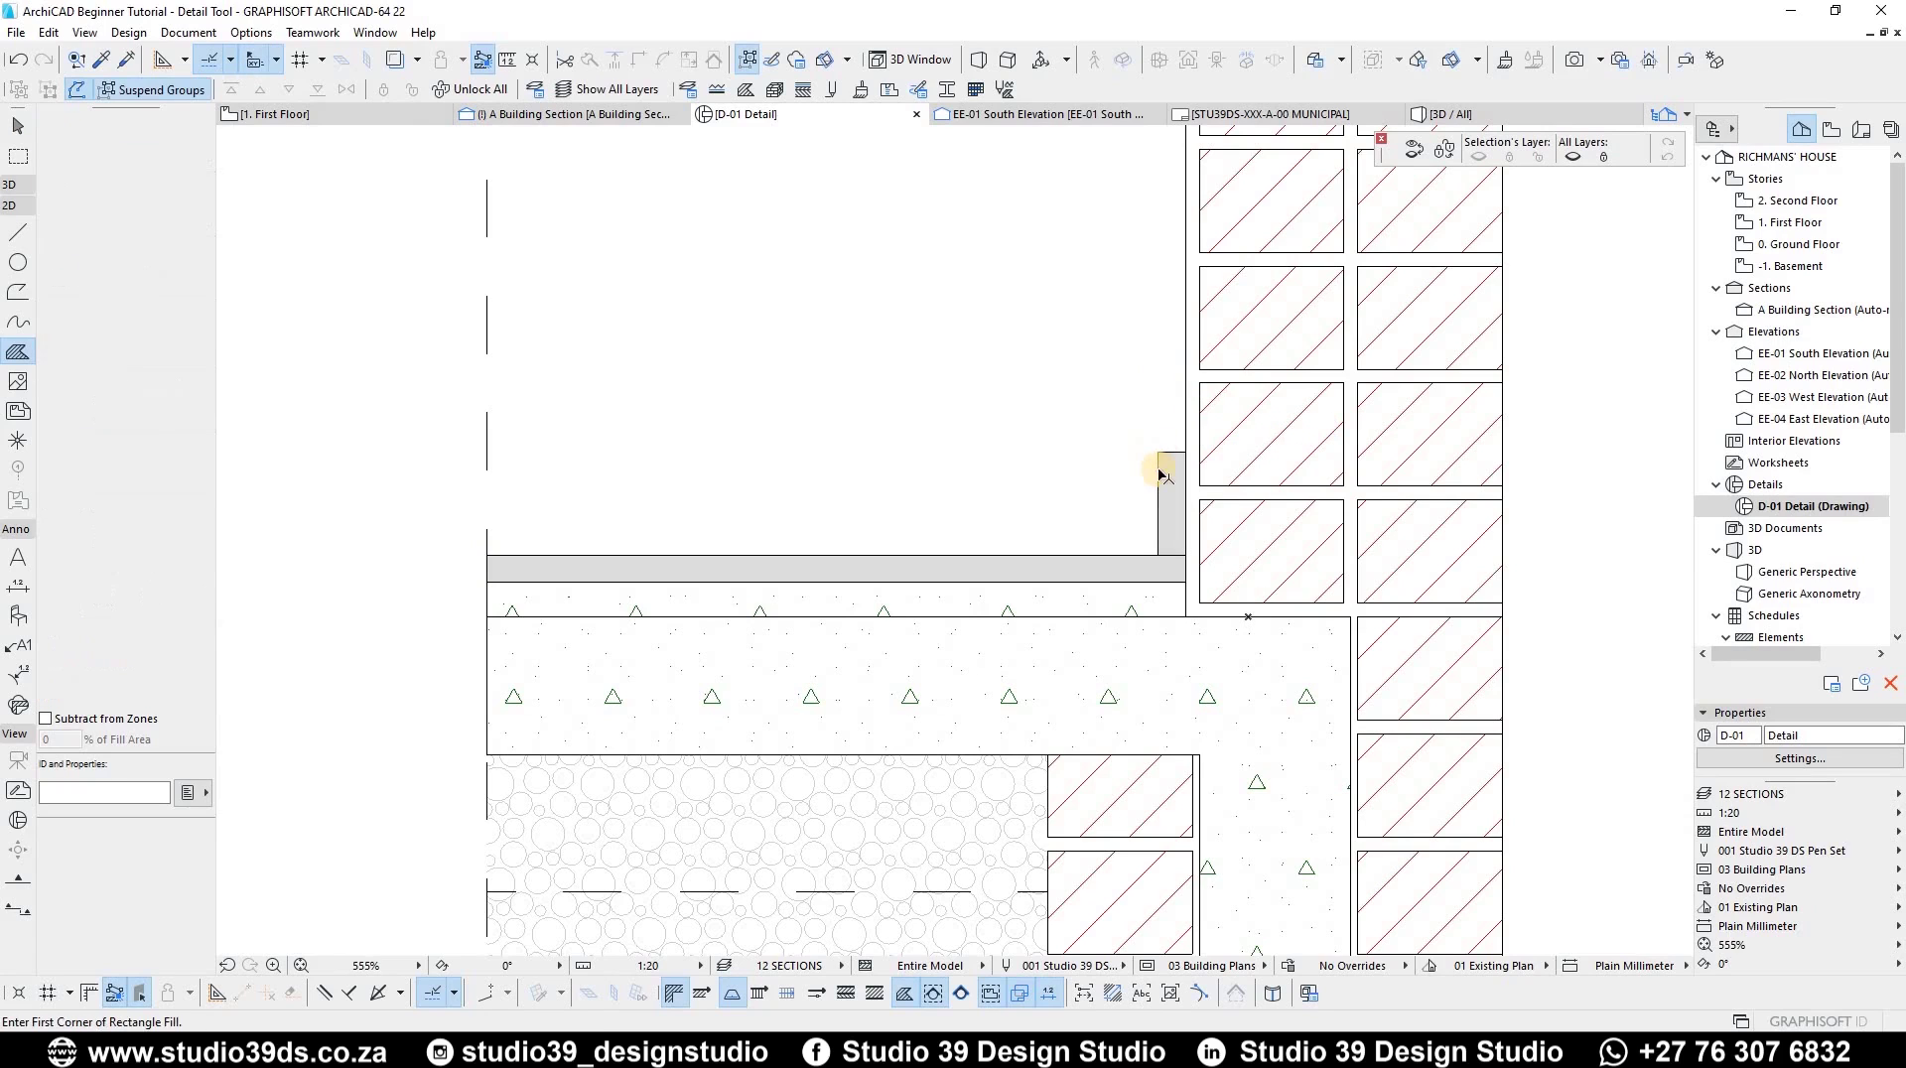
- Give the skirting the Wood fill pattern with yellow fill pen 85
click(174, 344)
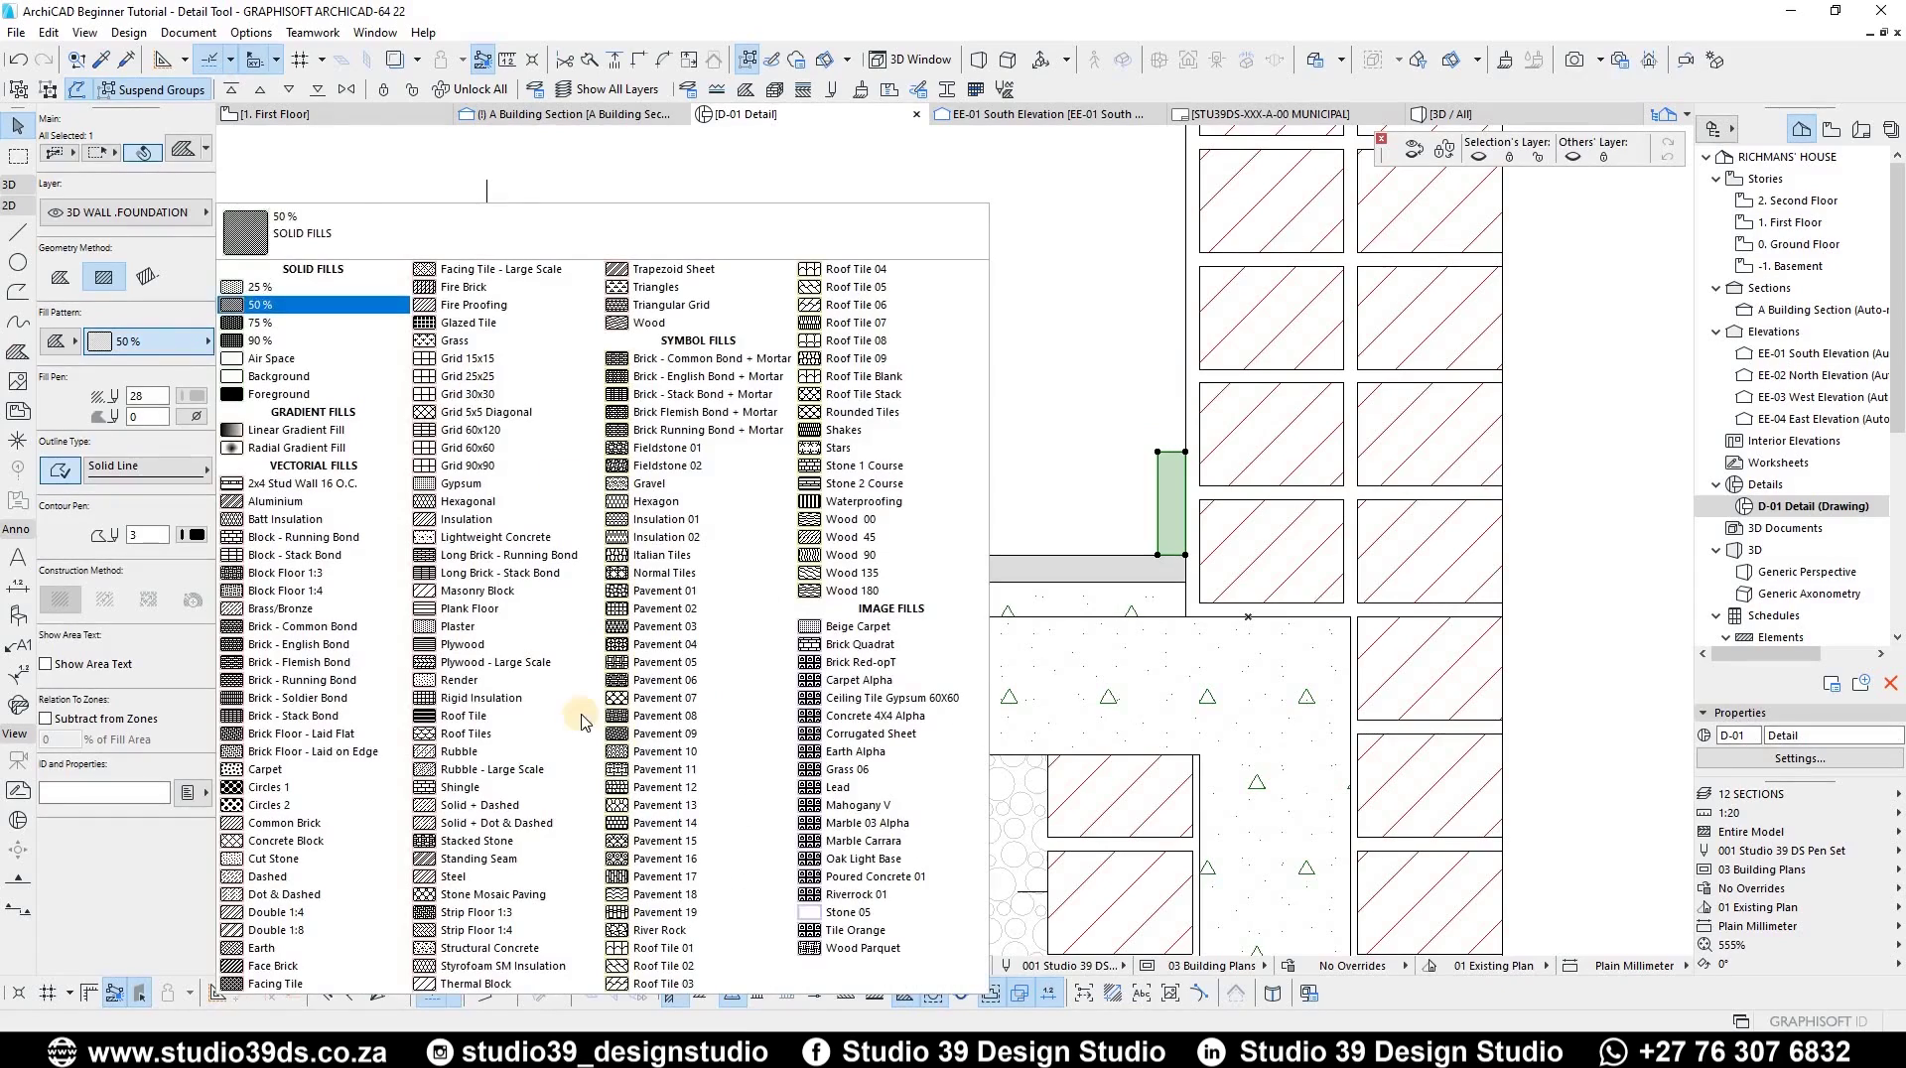
click(675, 322)
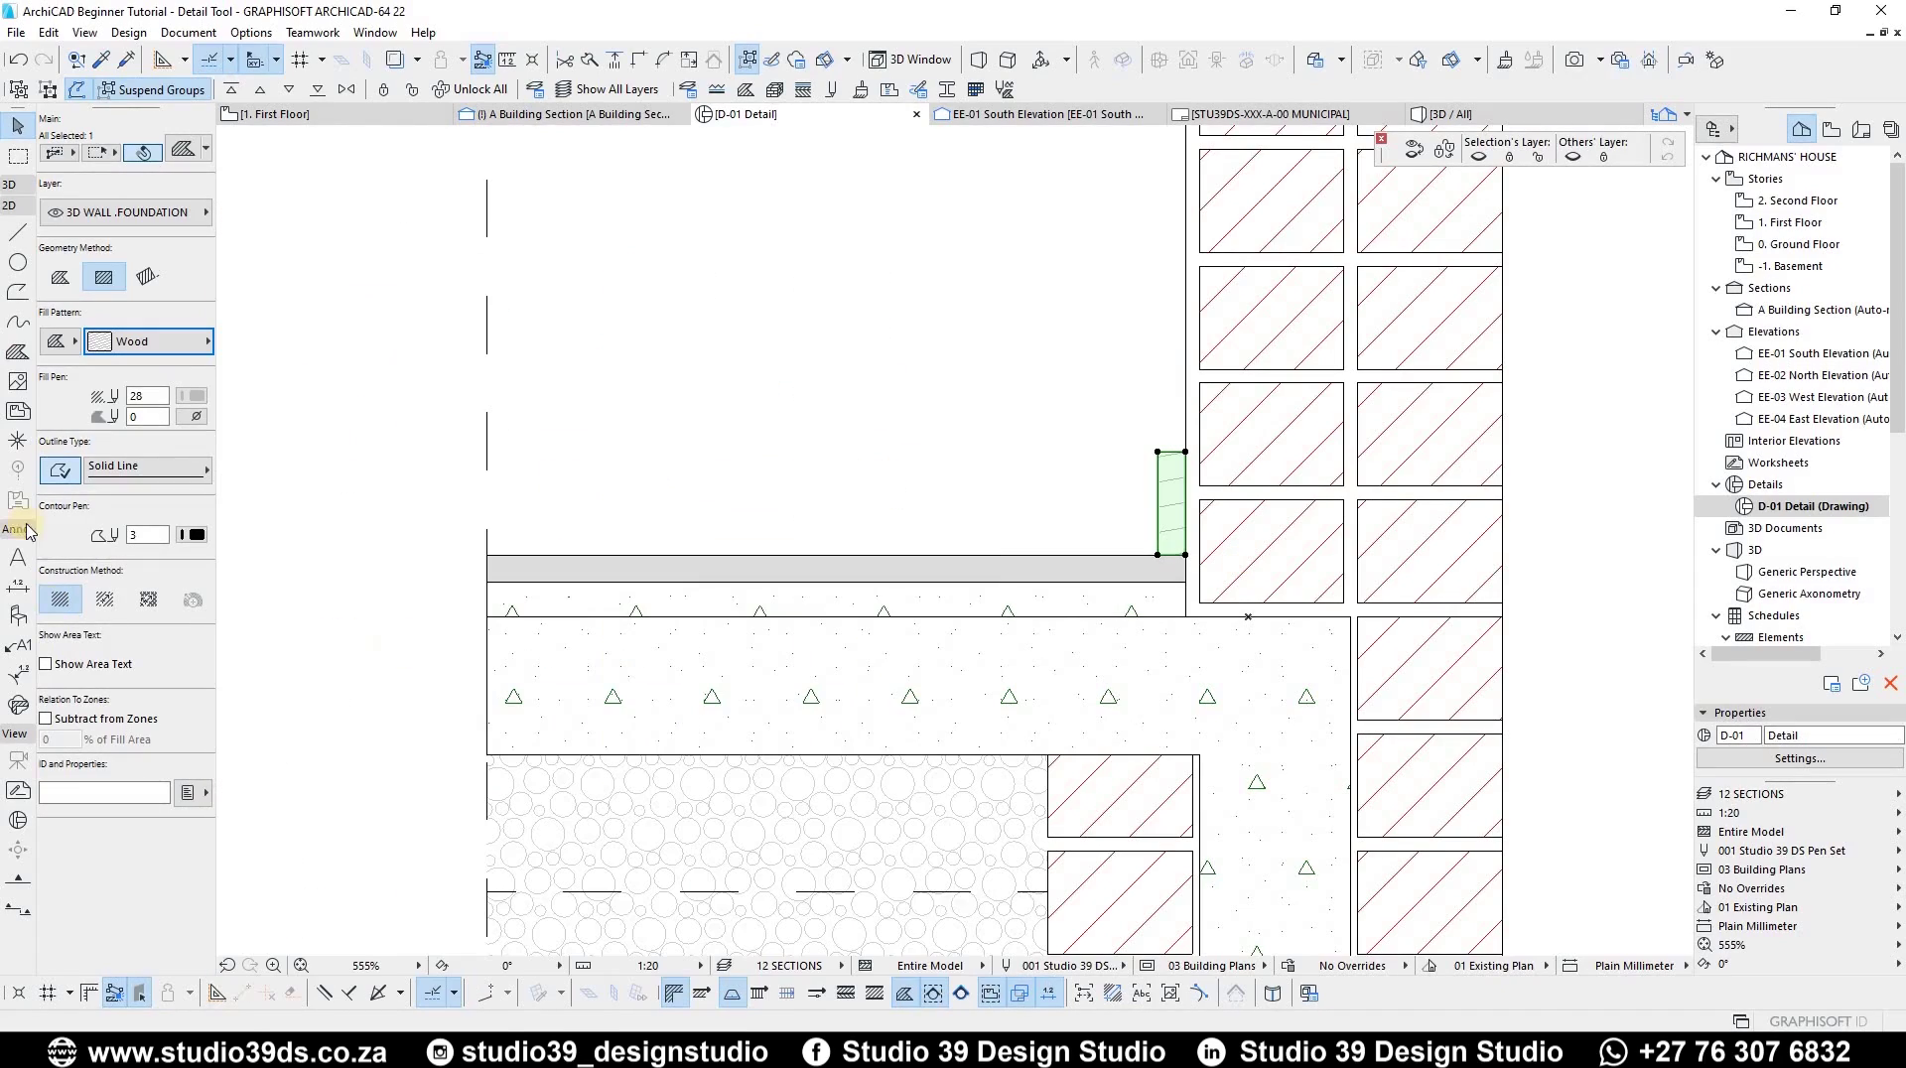
click(193, 396)
click(336, 463)
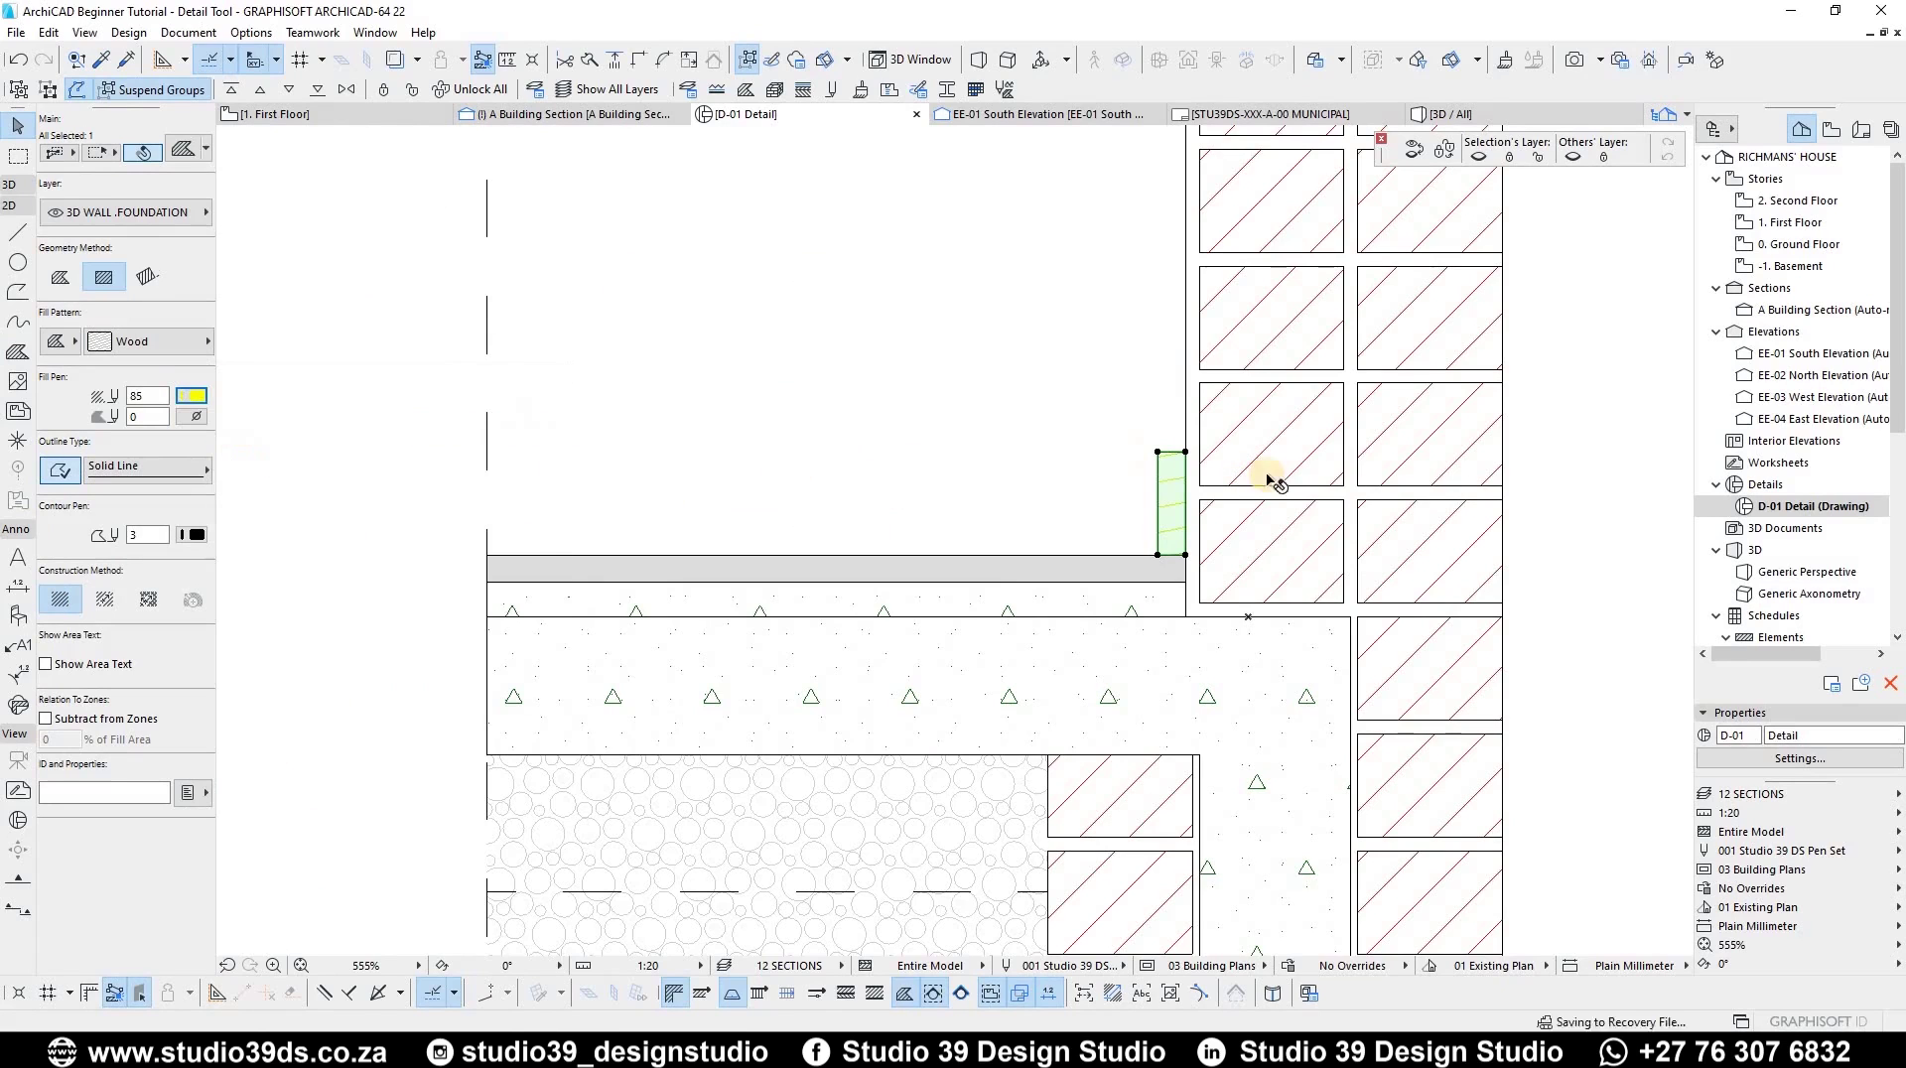
- Draw a circle of 20 mm radius centred on the skirting's lower outer corner
scroll(1259, 586, up, 3)
key(Escape)
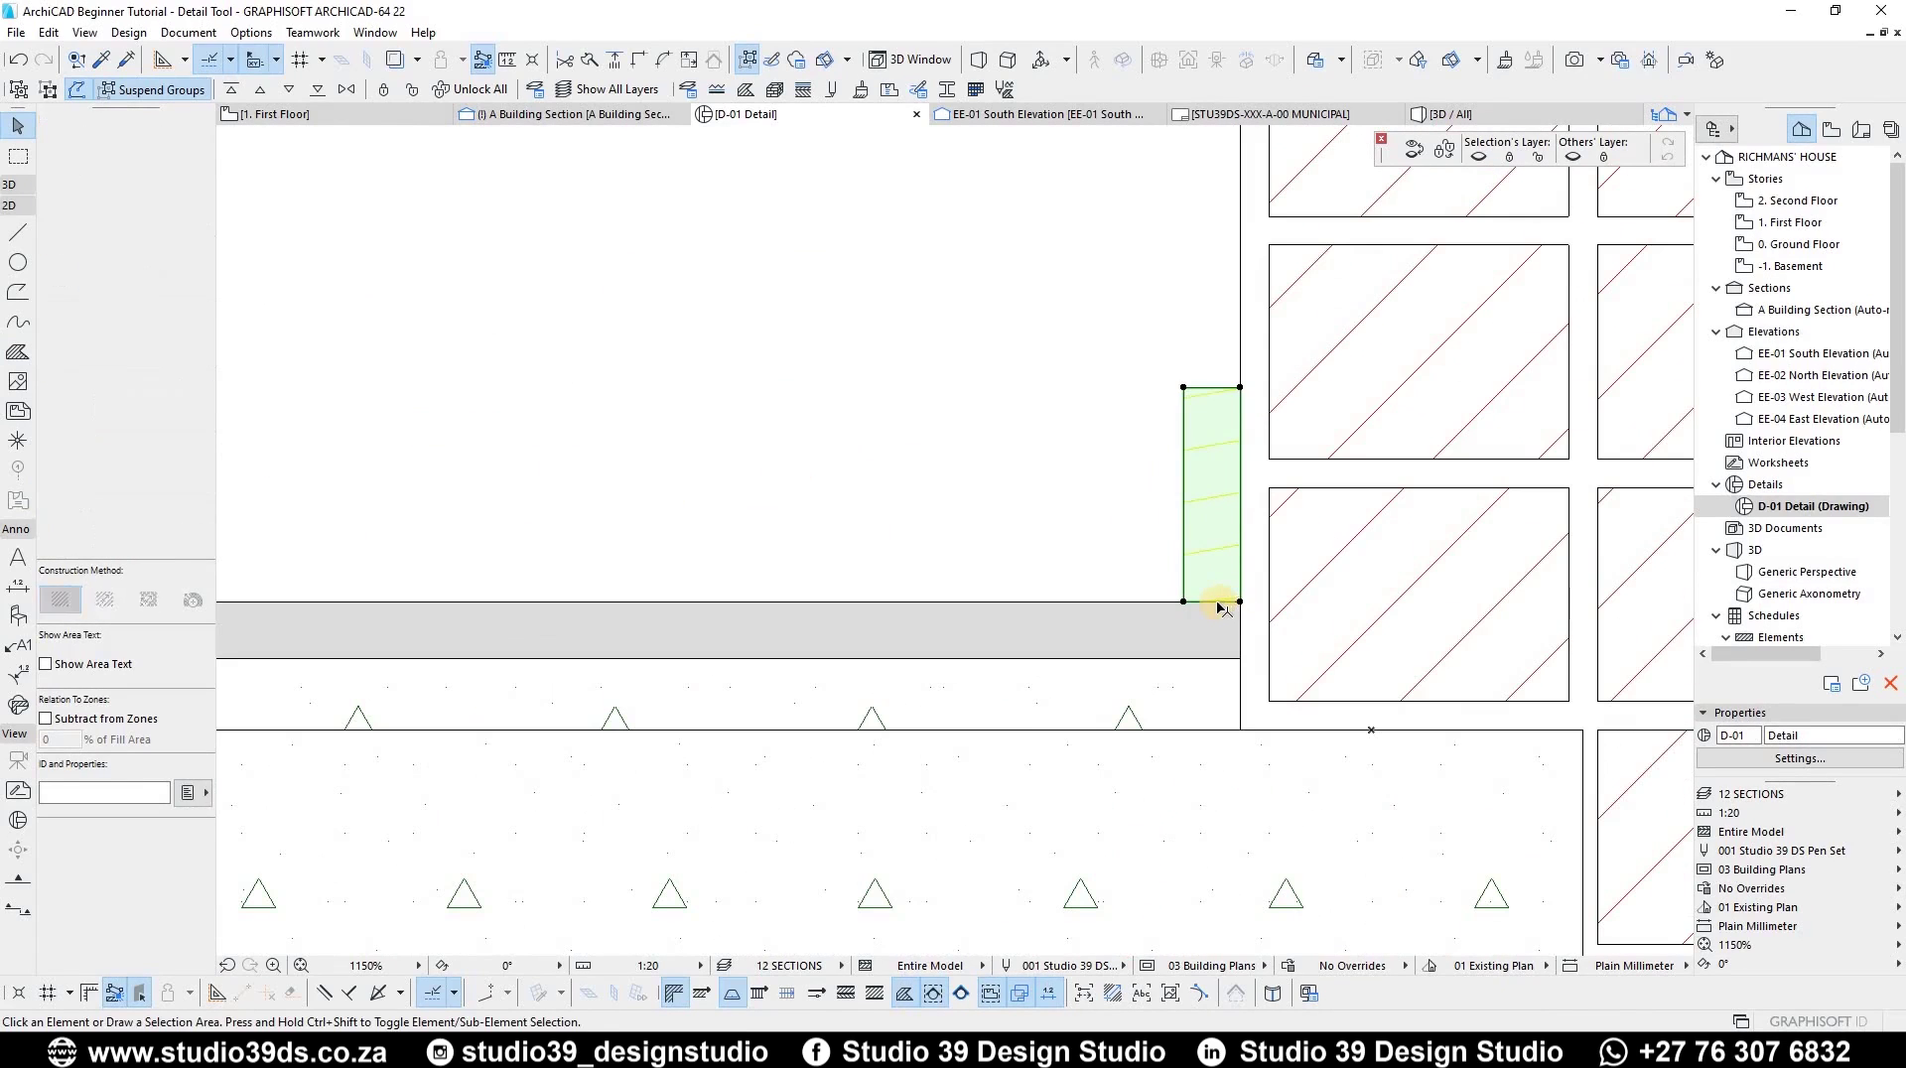
key(c)
click(1184, 601)
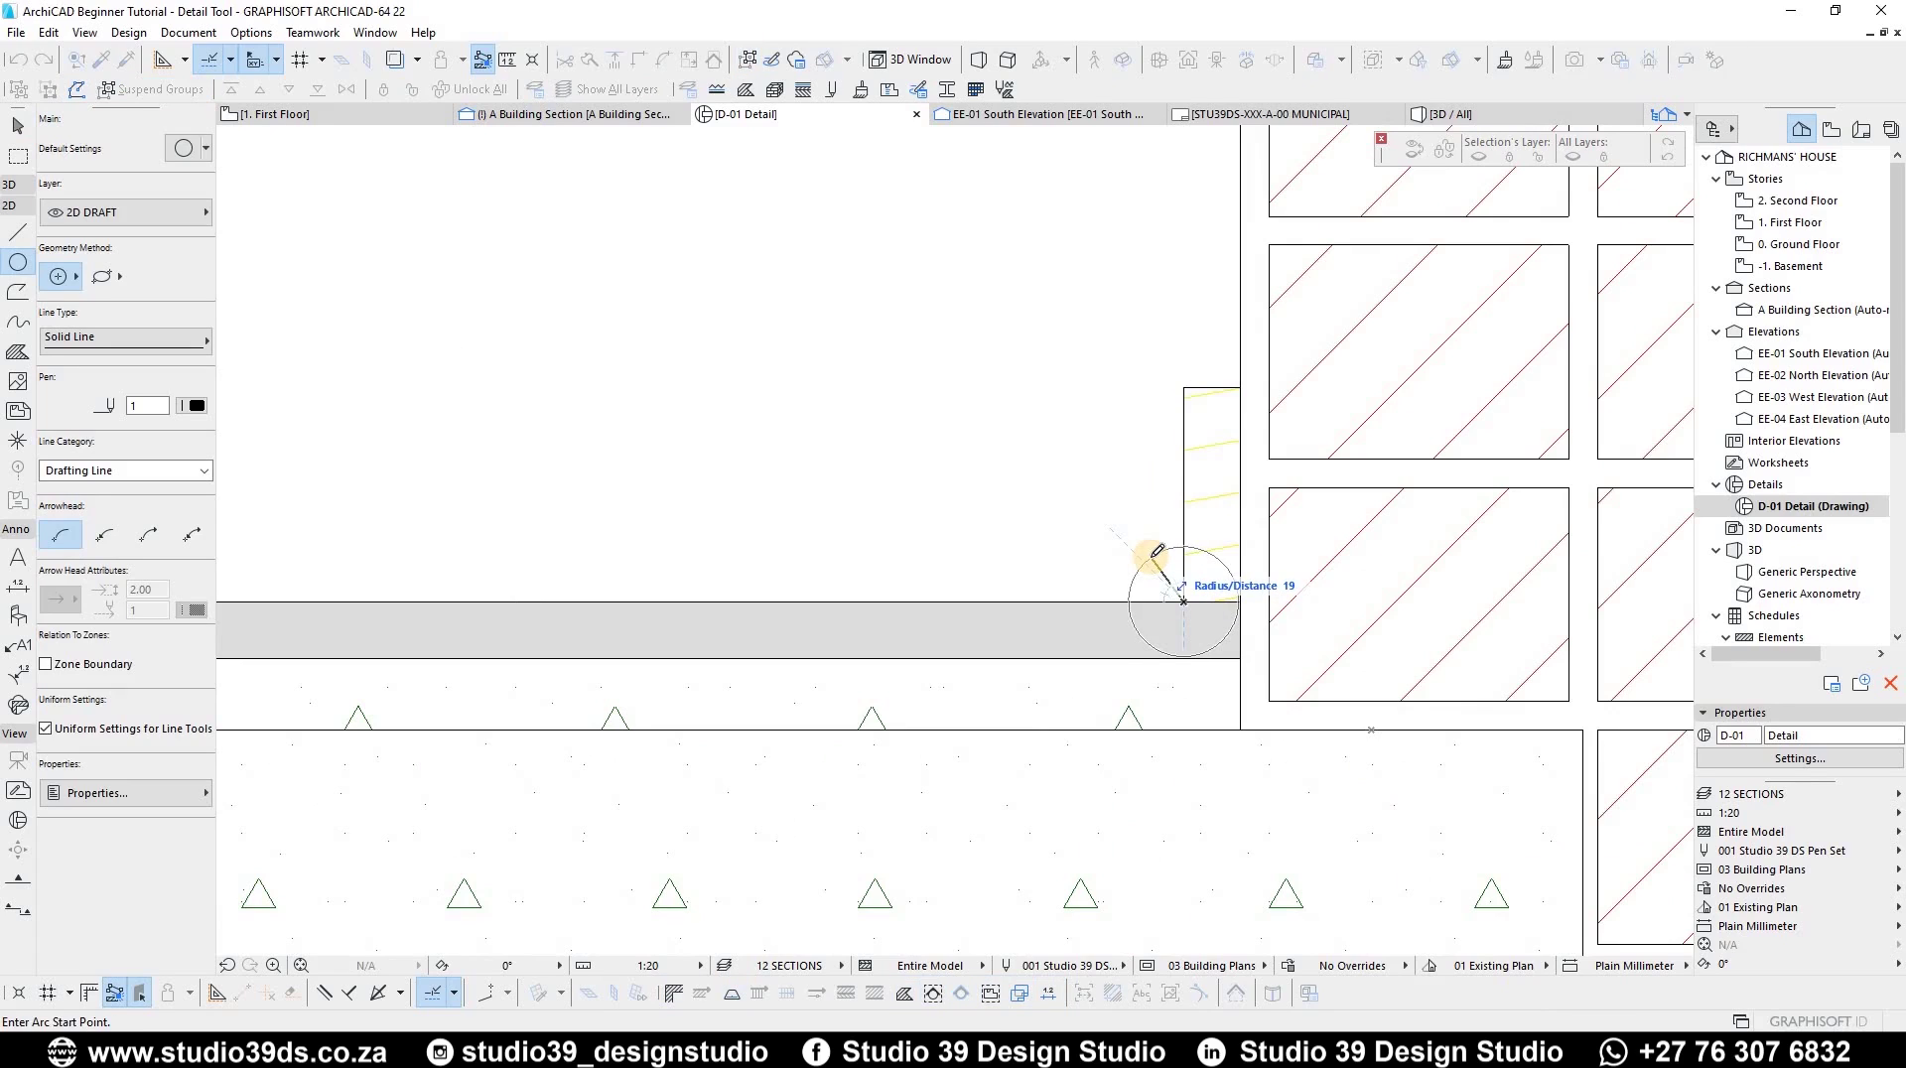
text(20)
key(Return)
key(Return)
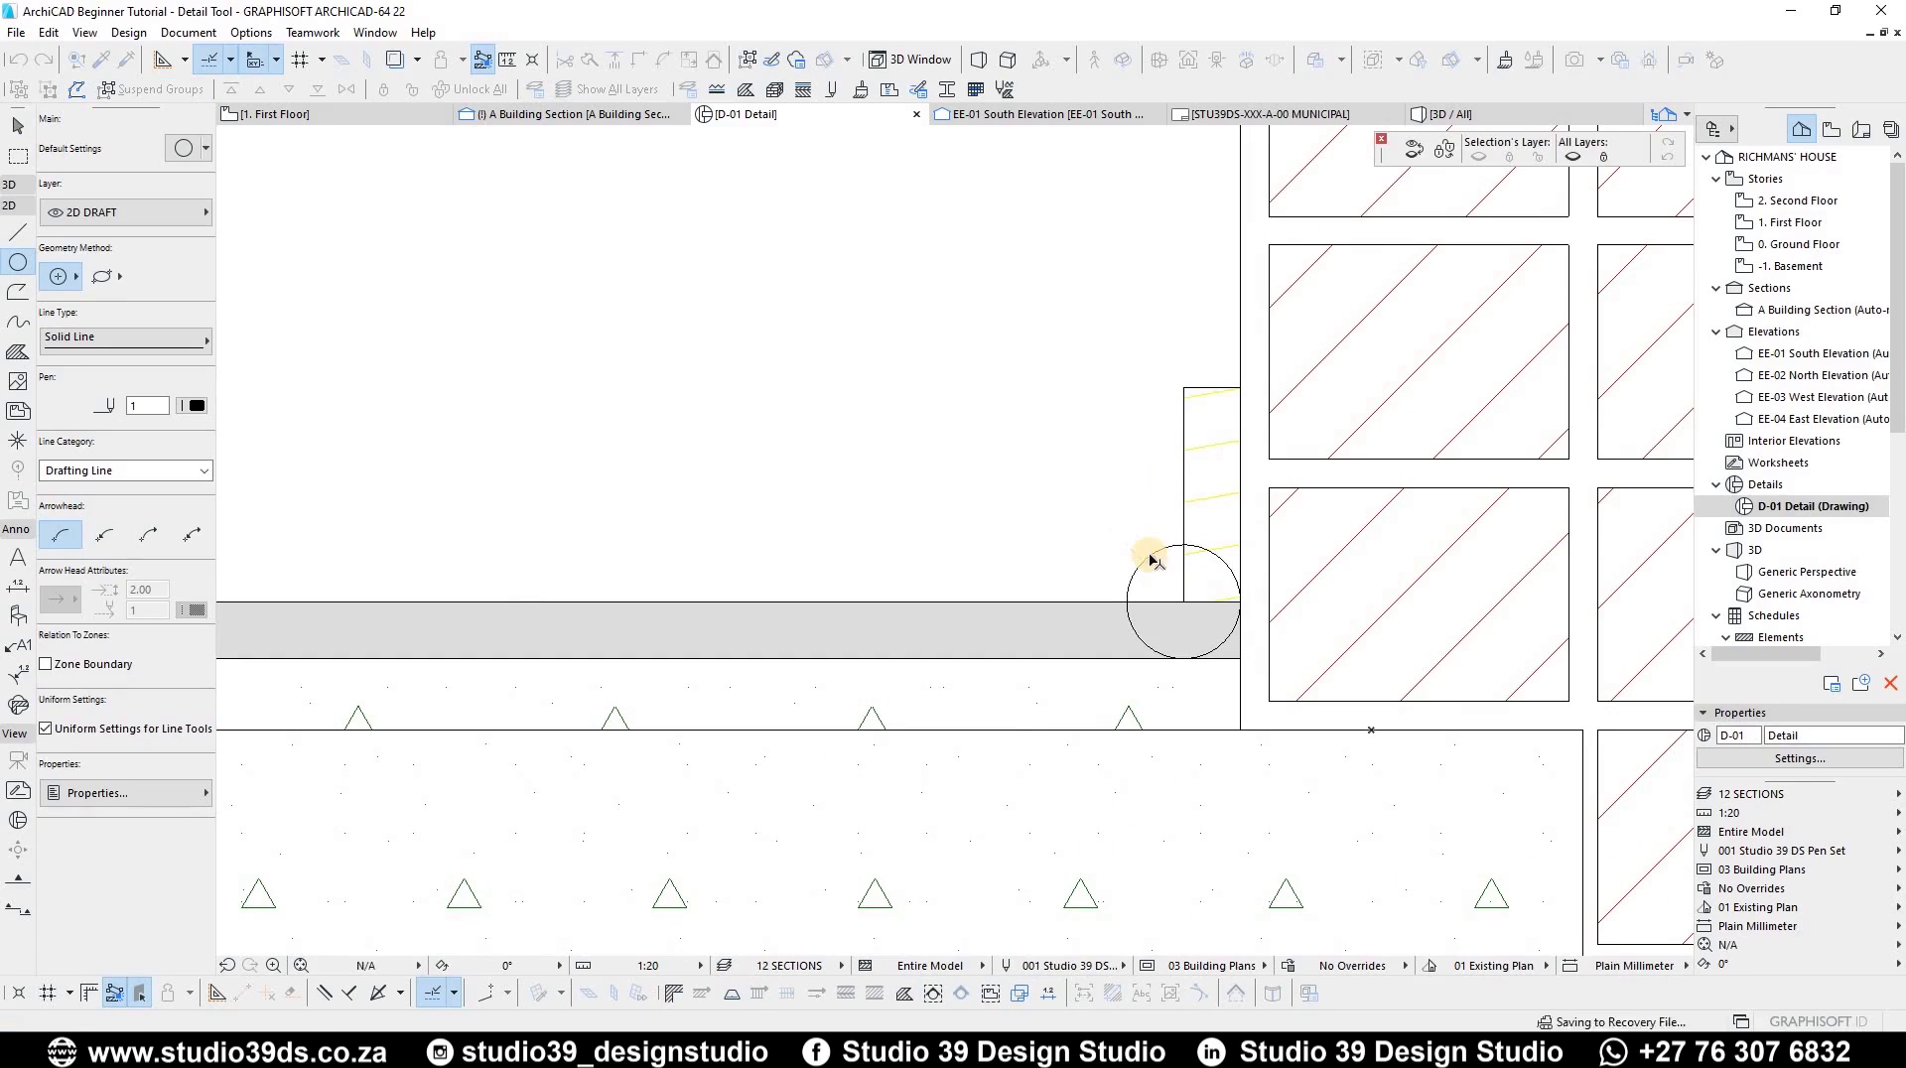
key(Escape)
- Trim the circle to a quarter-round arc between the skirting's outer face and the floor finish
alt+click(1203, 504)
key(space)
click(1153, 586)
key(Escape)
click(1220, 566)
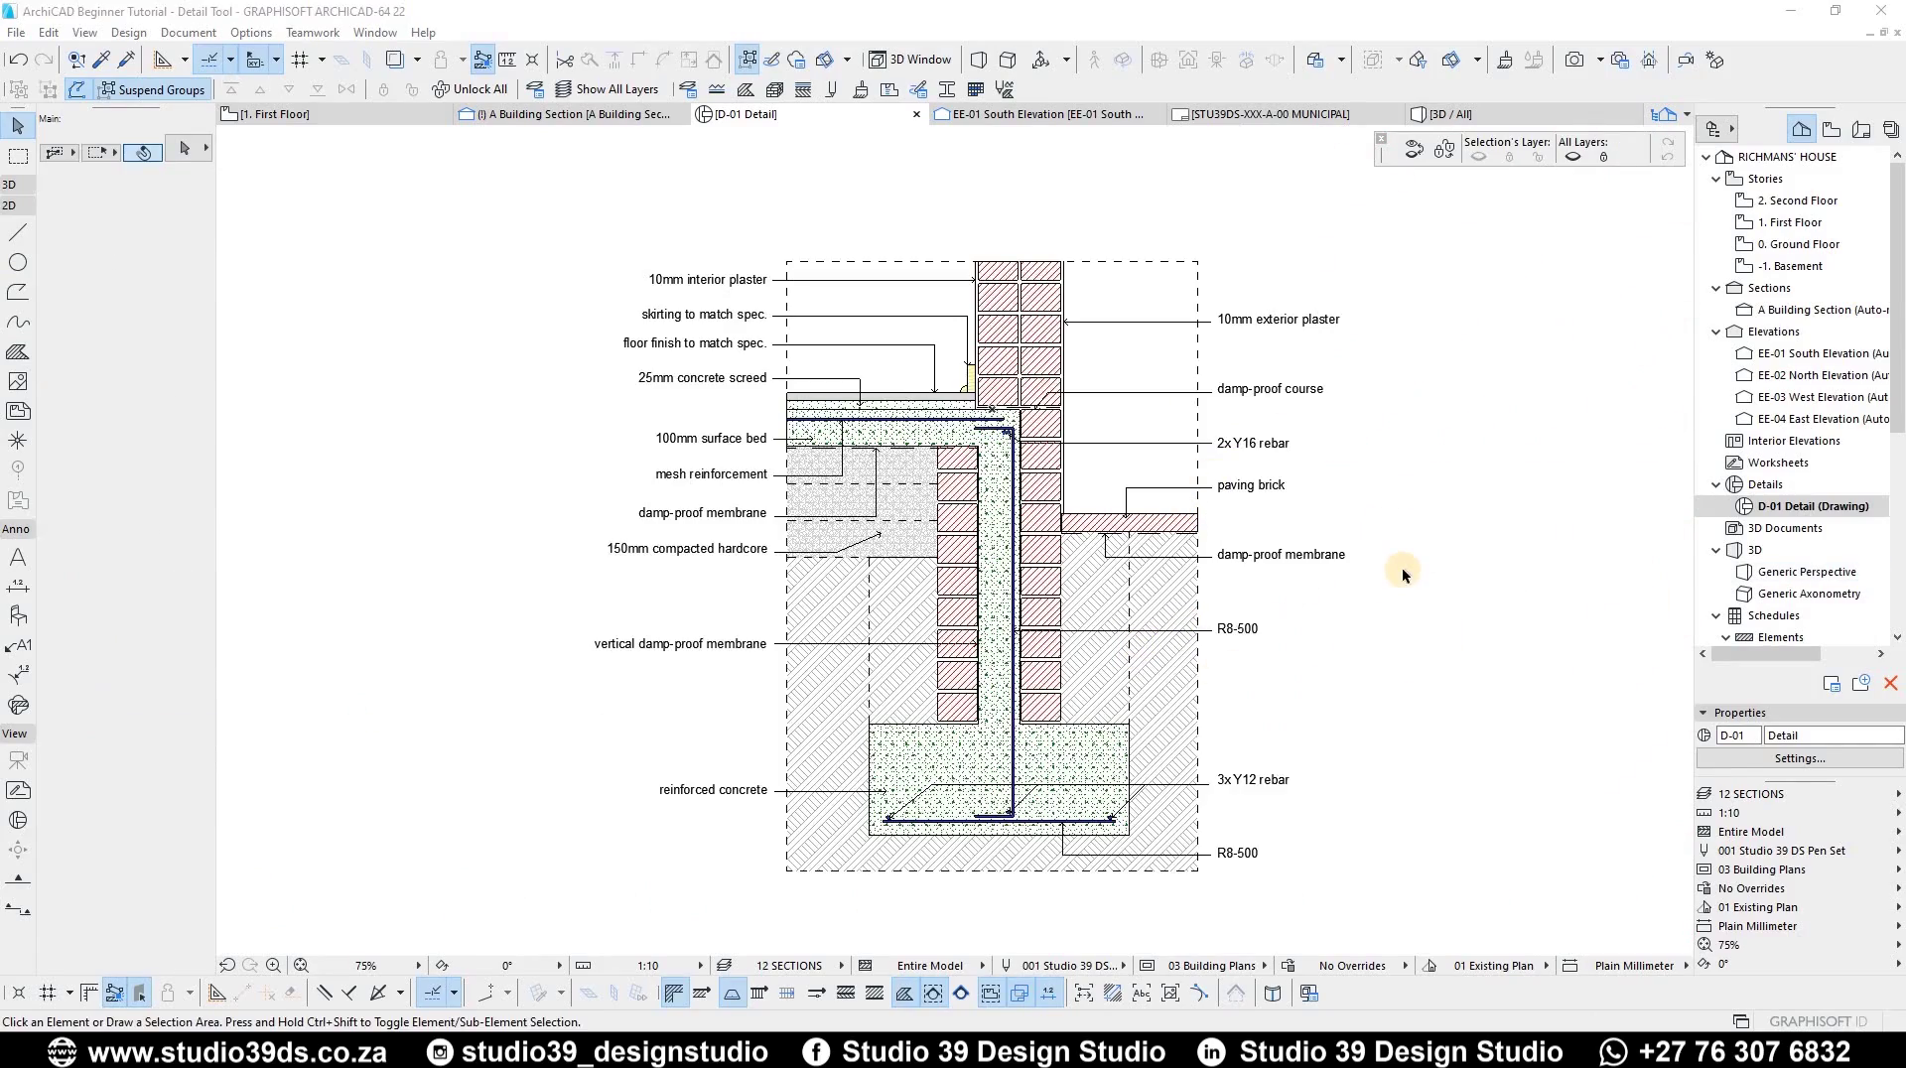
- Examine the reinforcement, damp-proof course and membrane, and labels around the surface bed and wall junction
scroll(1356, 608, up, 2)
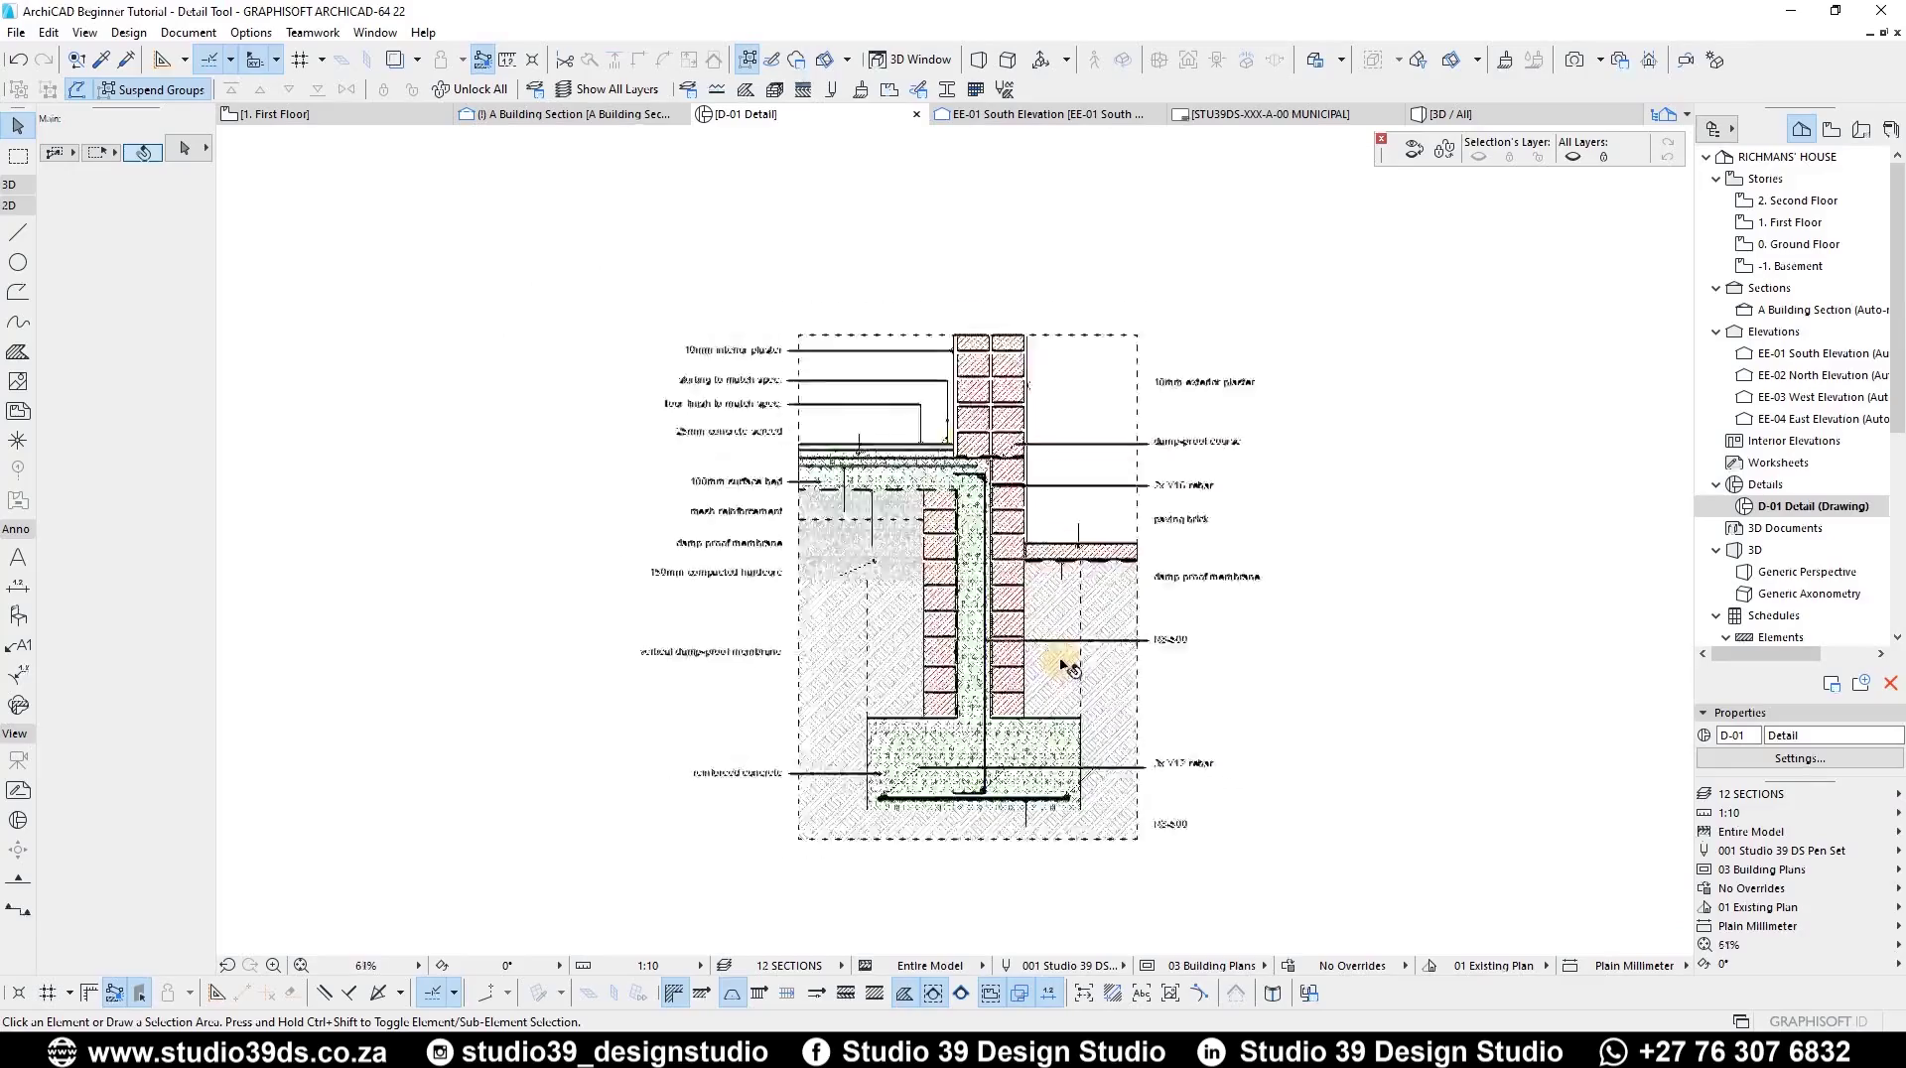
scroll(1032, 676, up, 3)
scroll(791, 182, up, 10)
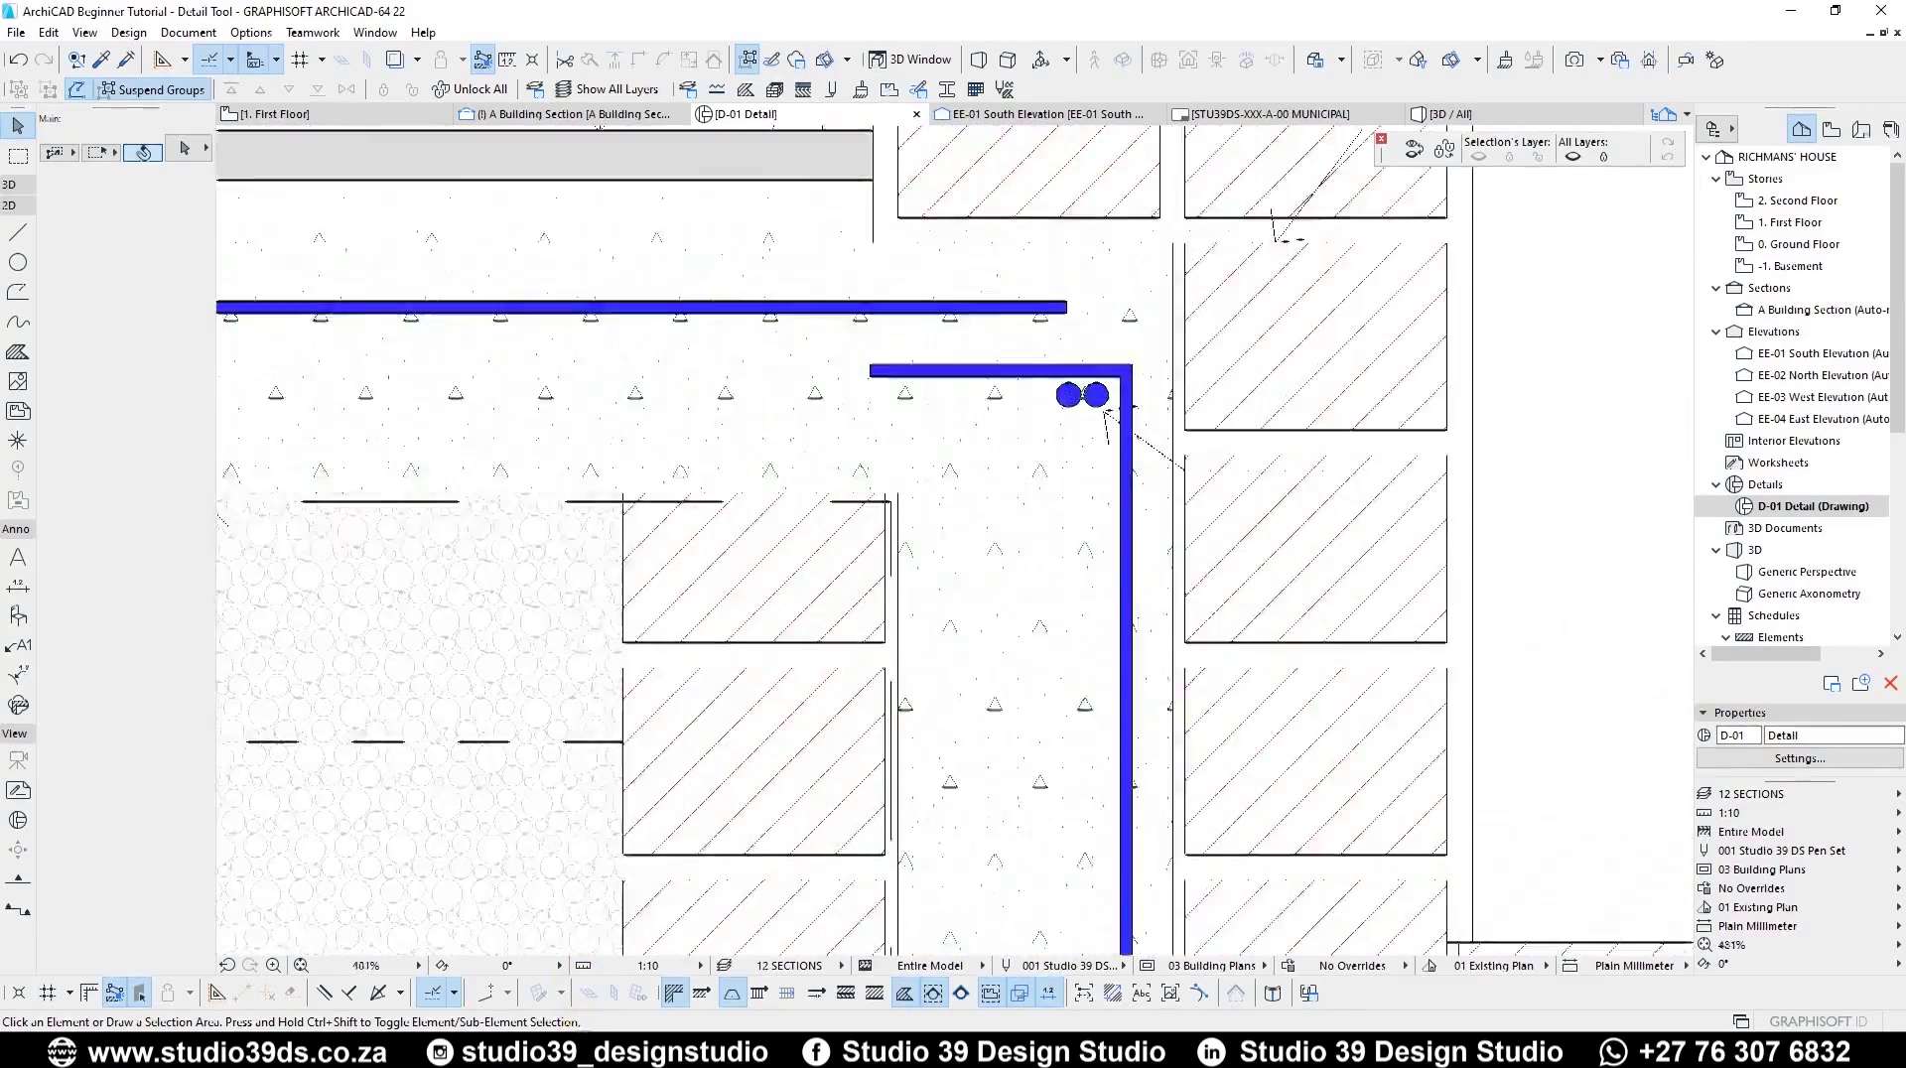
scroll(1092, 576, down, 10)
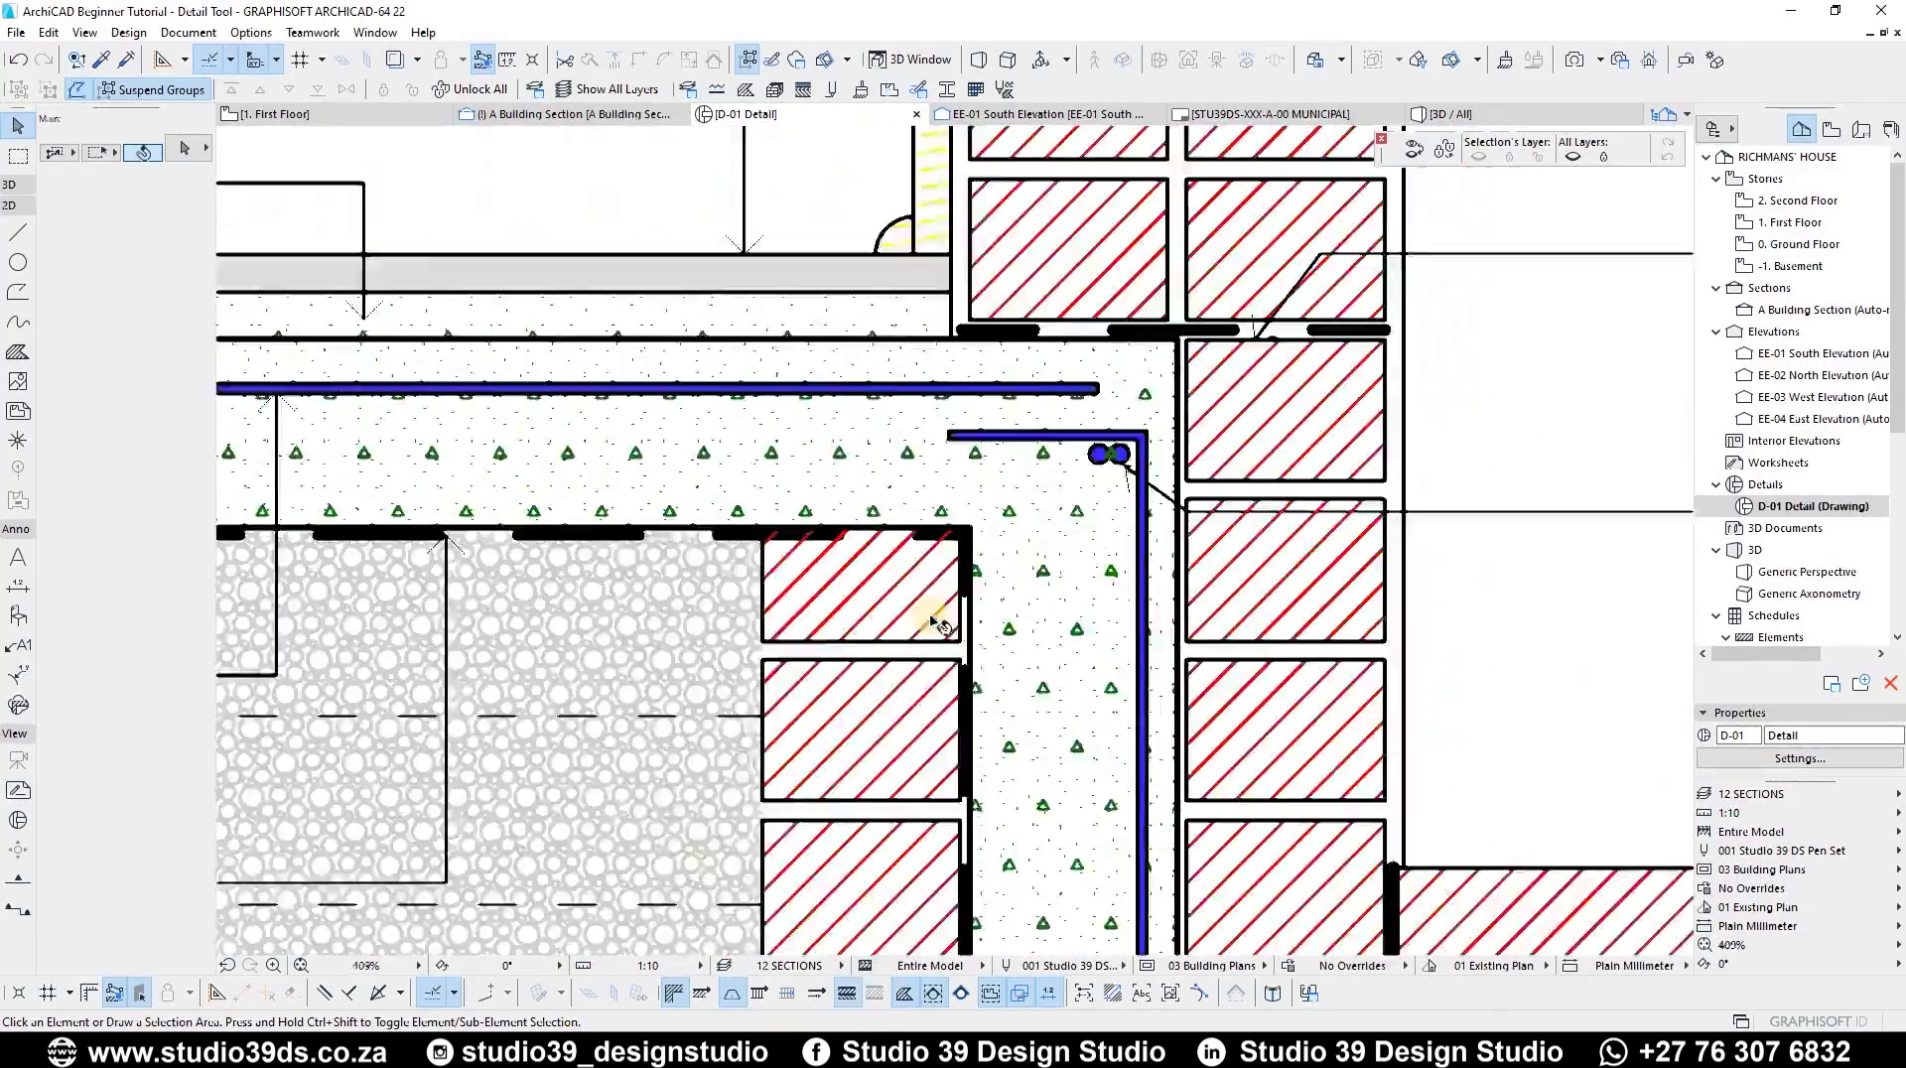
scroll(1003, 556, up, 5)
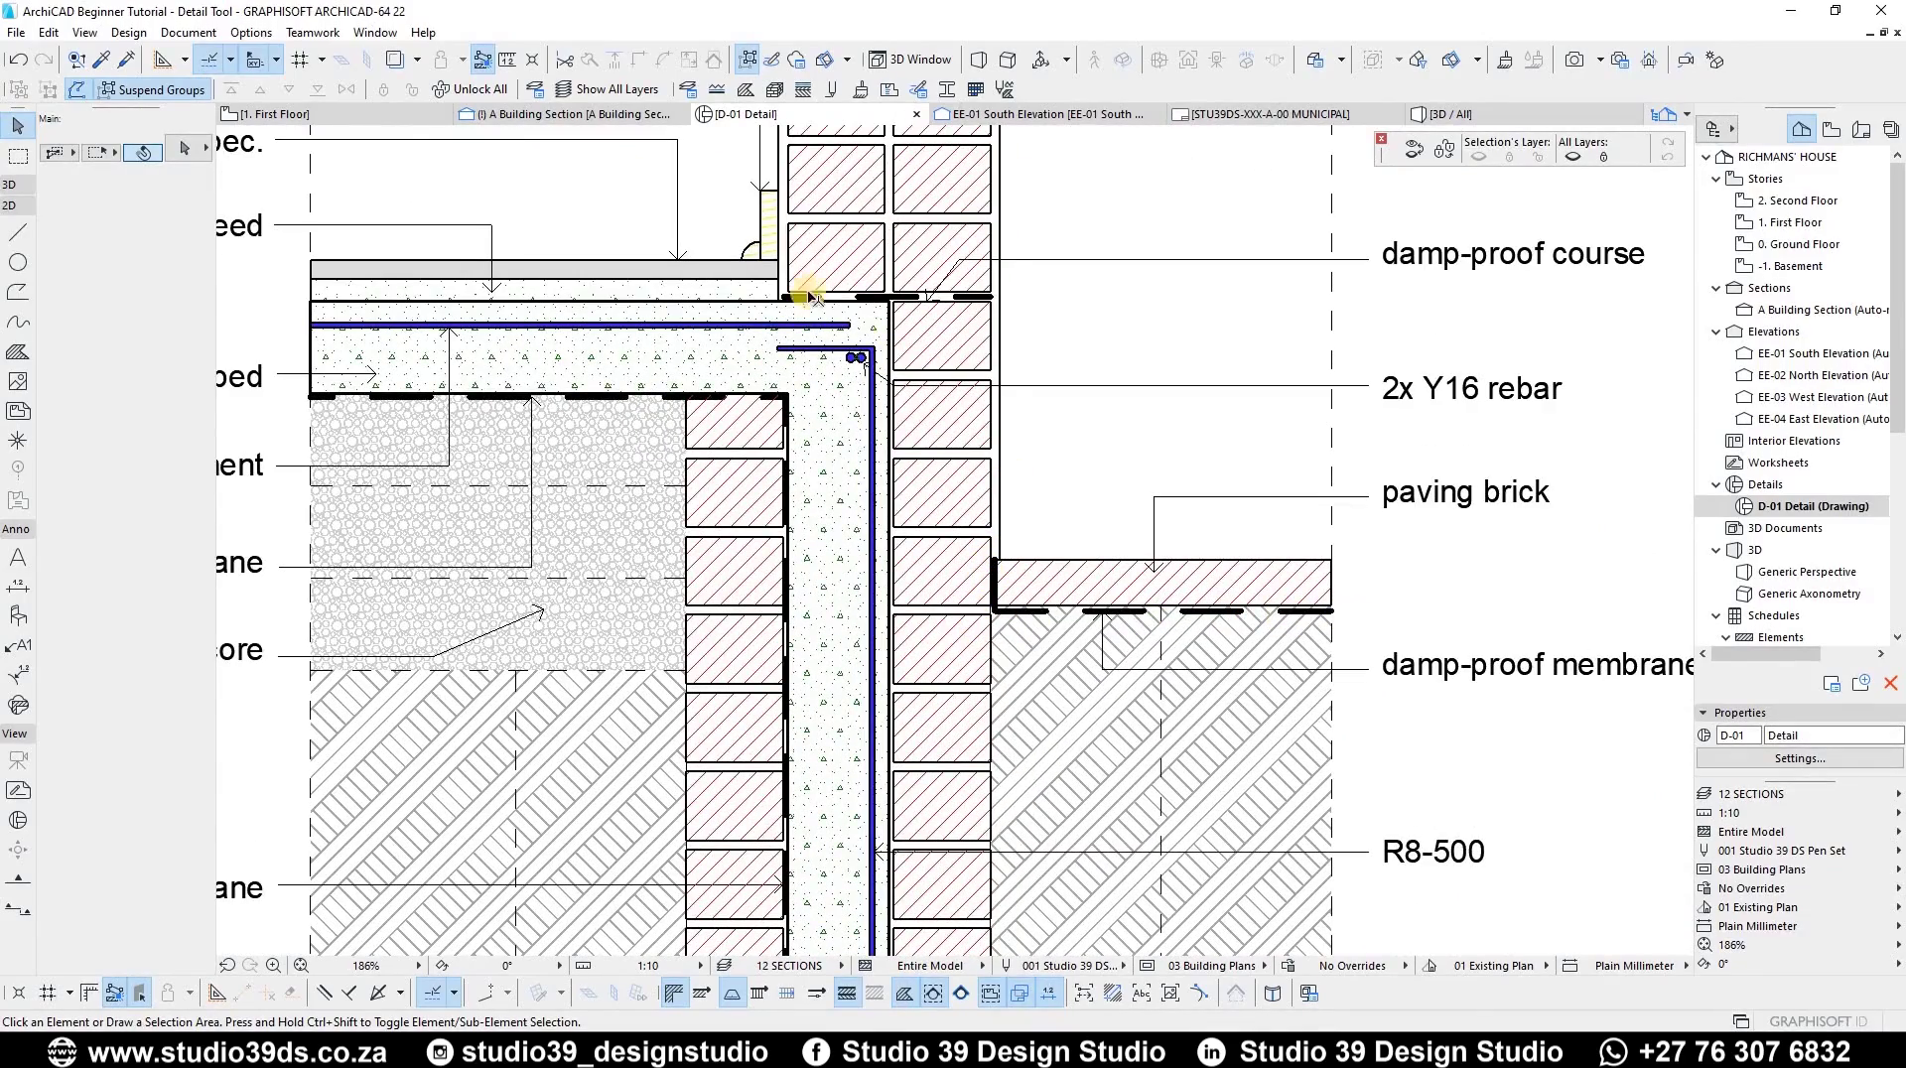
scroll(938, 347, down, 3)
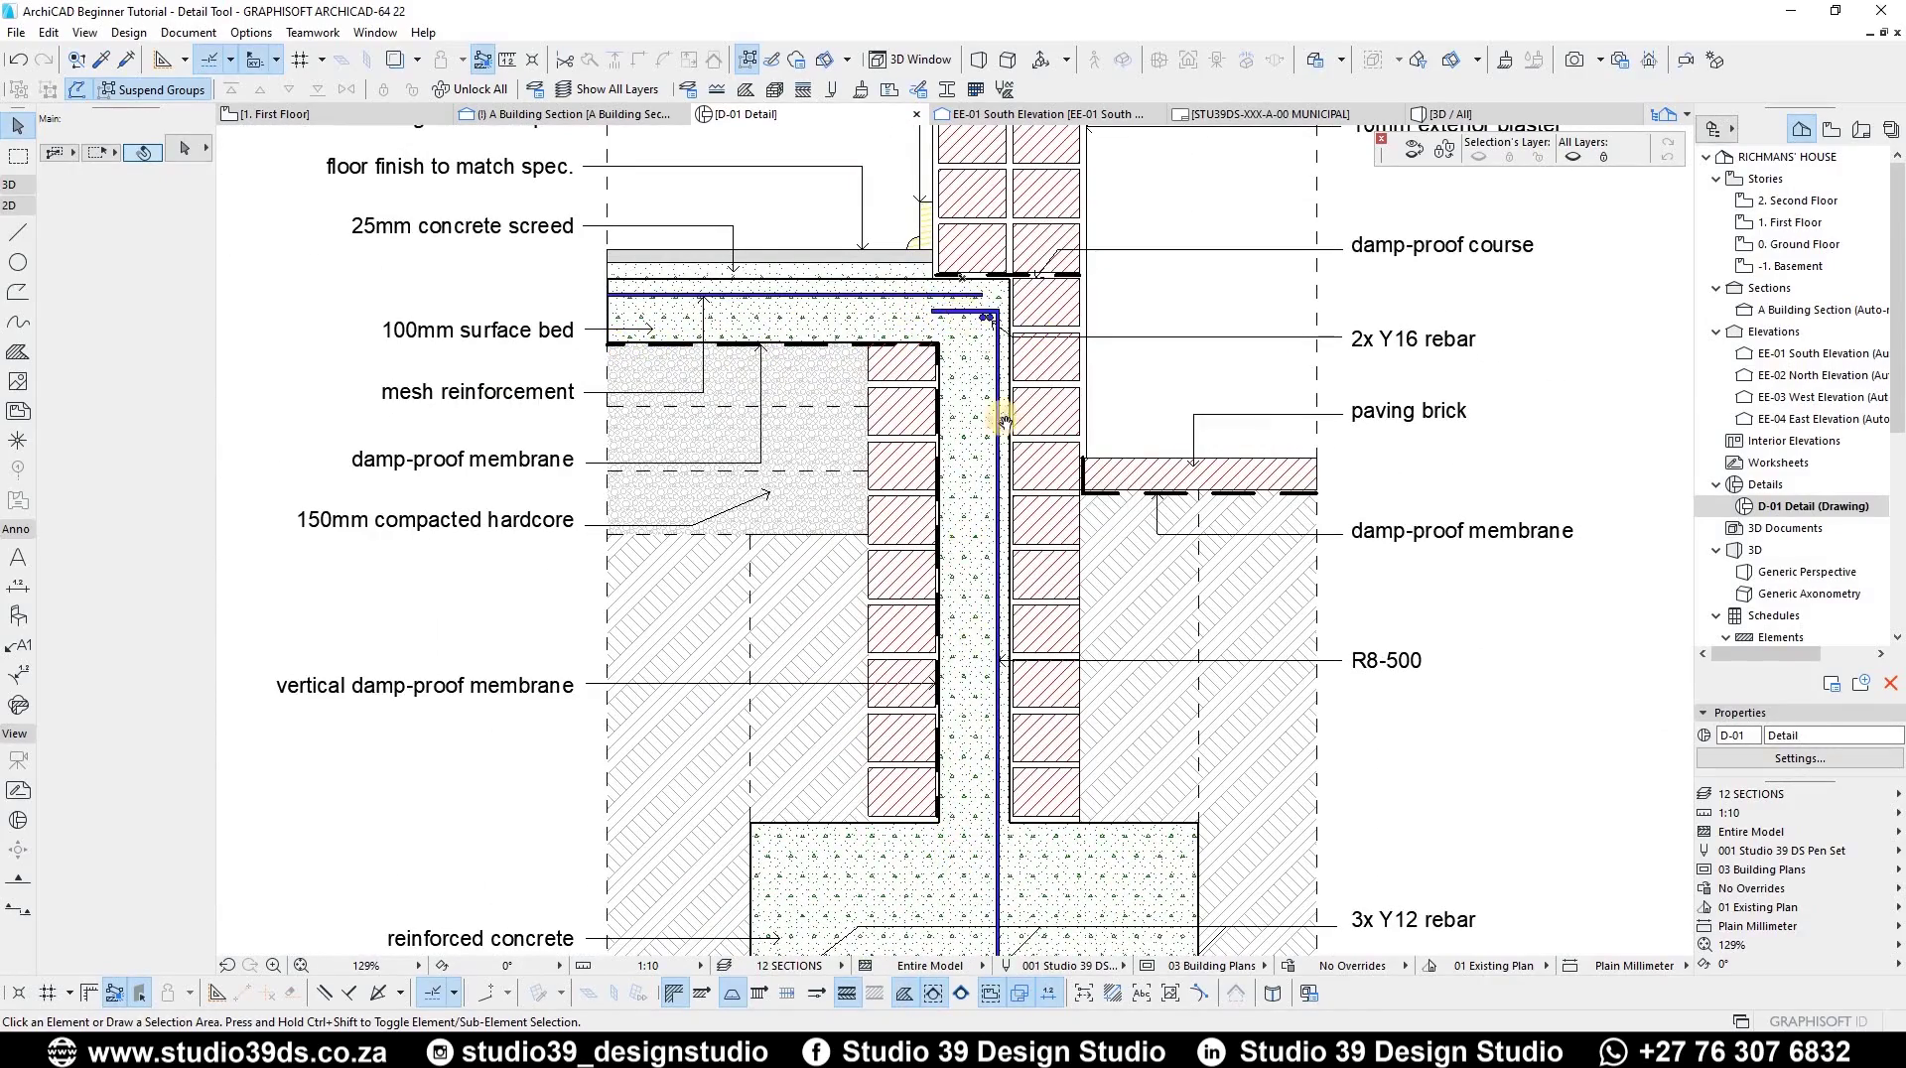
scroll(753, 380, up, 6)
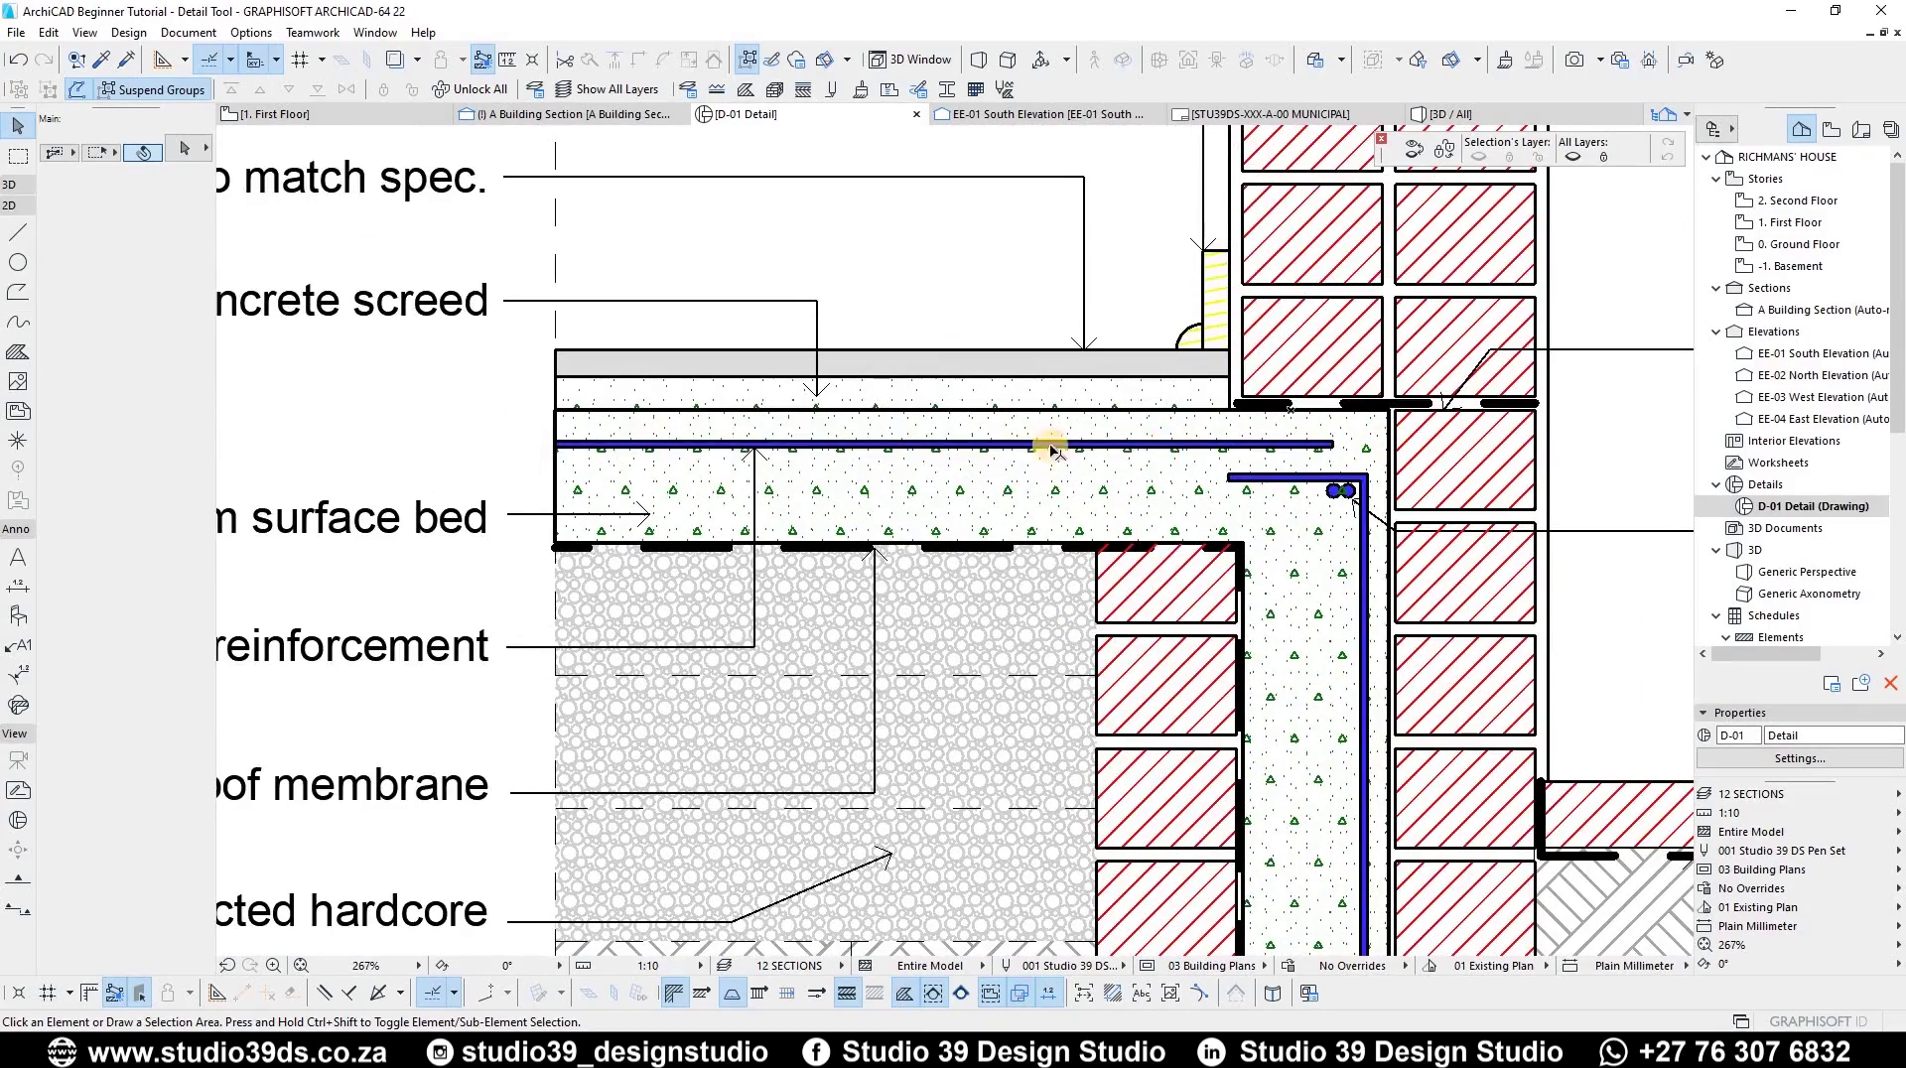
scroll(1052, 451, down, 4)
scroll(541, 417, up, 2)
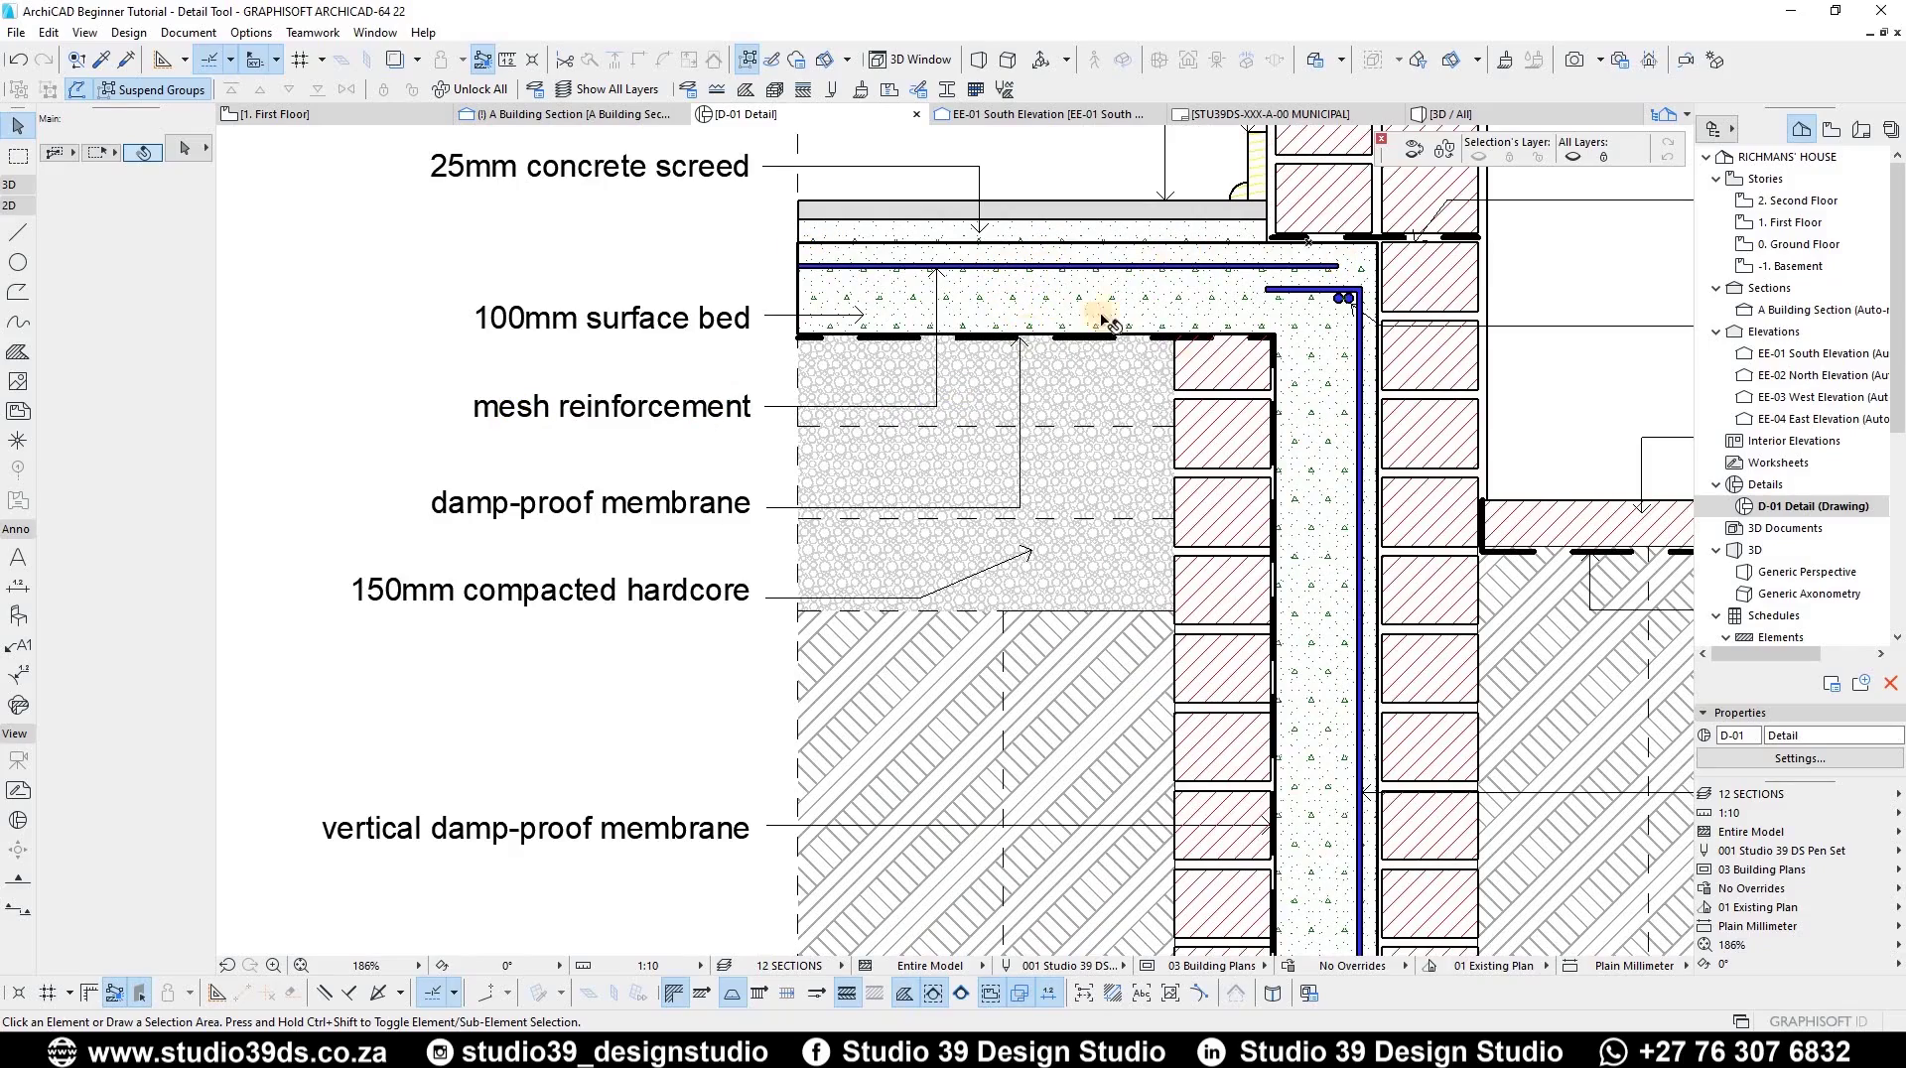
- Examine the R8-500 and 3x Y12 rebar and their labels in the foundation wall and footing
scroll(1205, 447, down, 3)
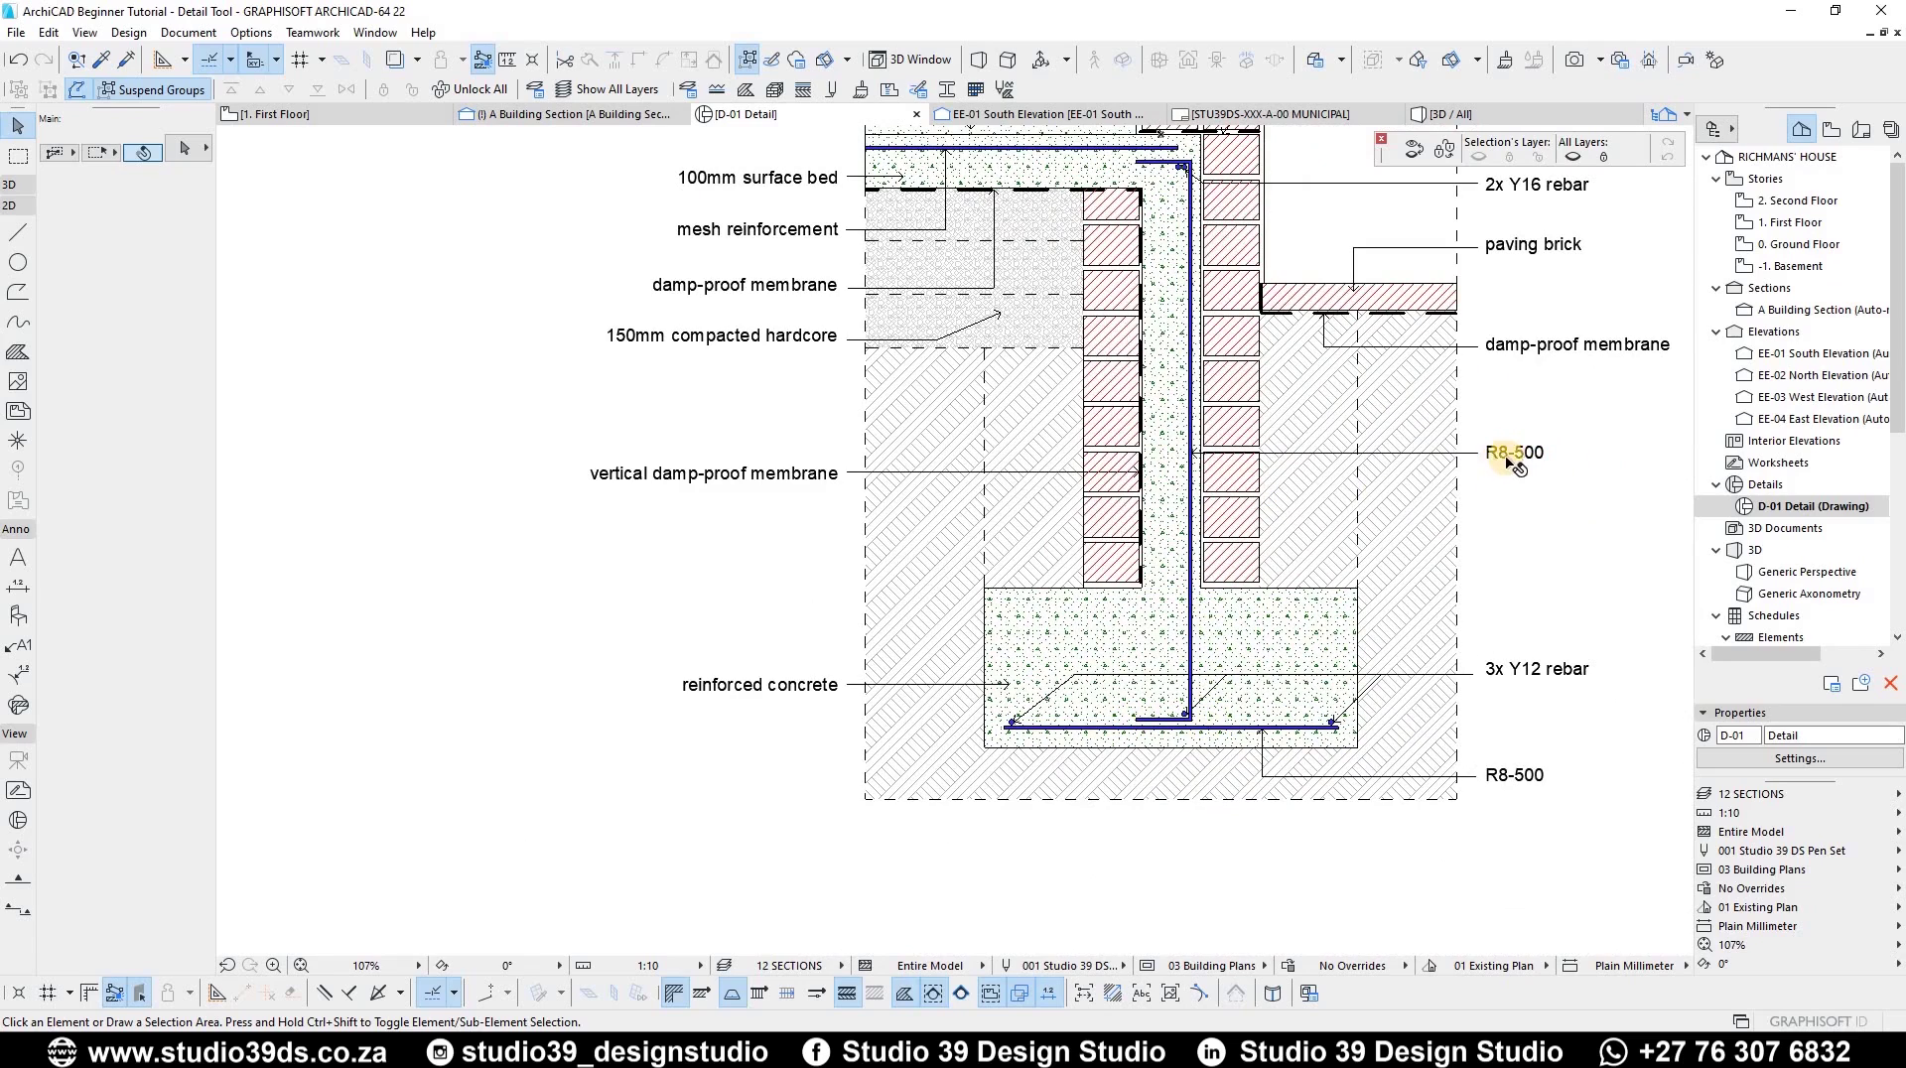
scroll(1515, 452, up, 4)
scroll(1594, 449, up, 3)
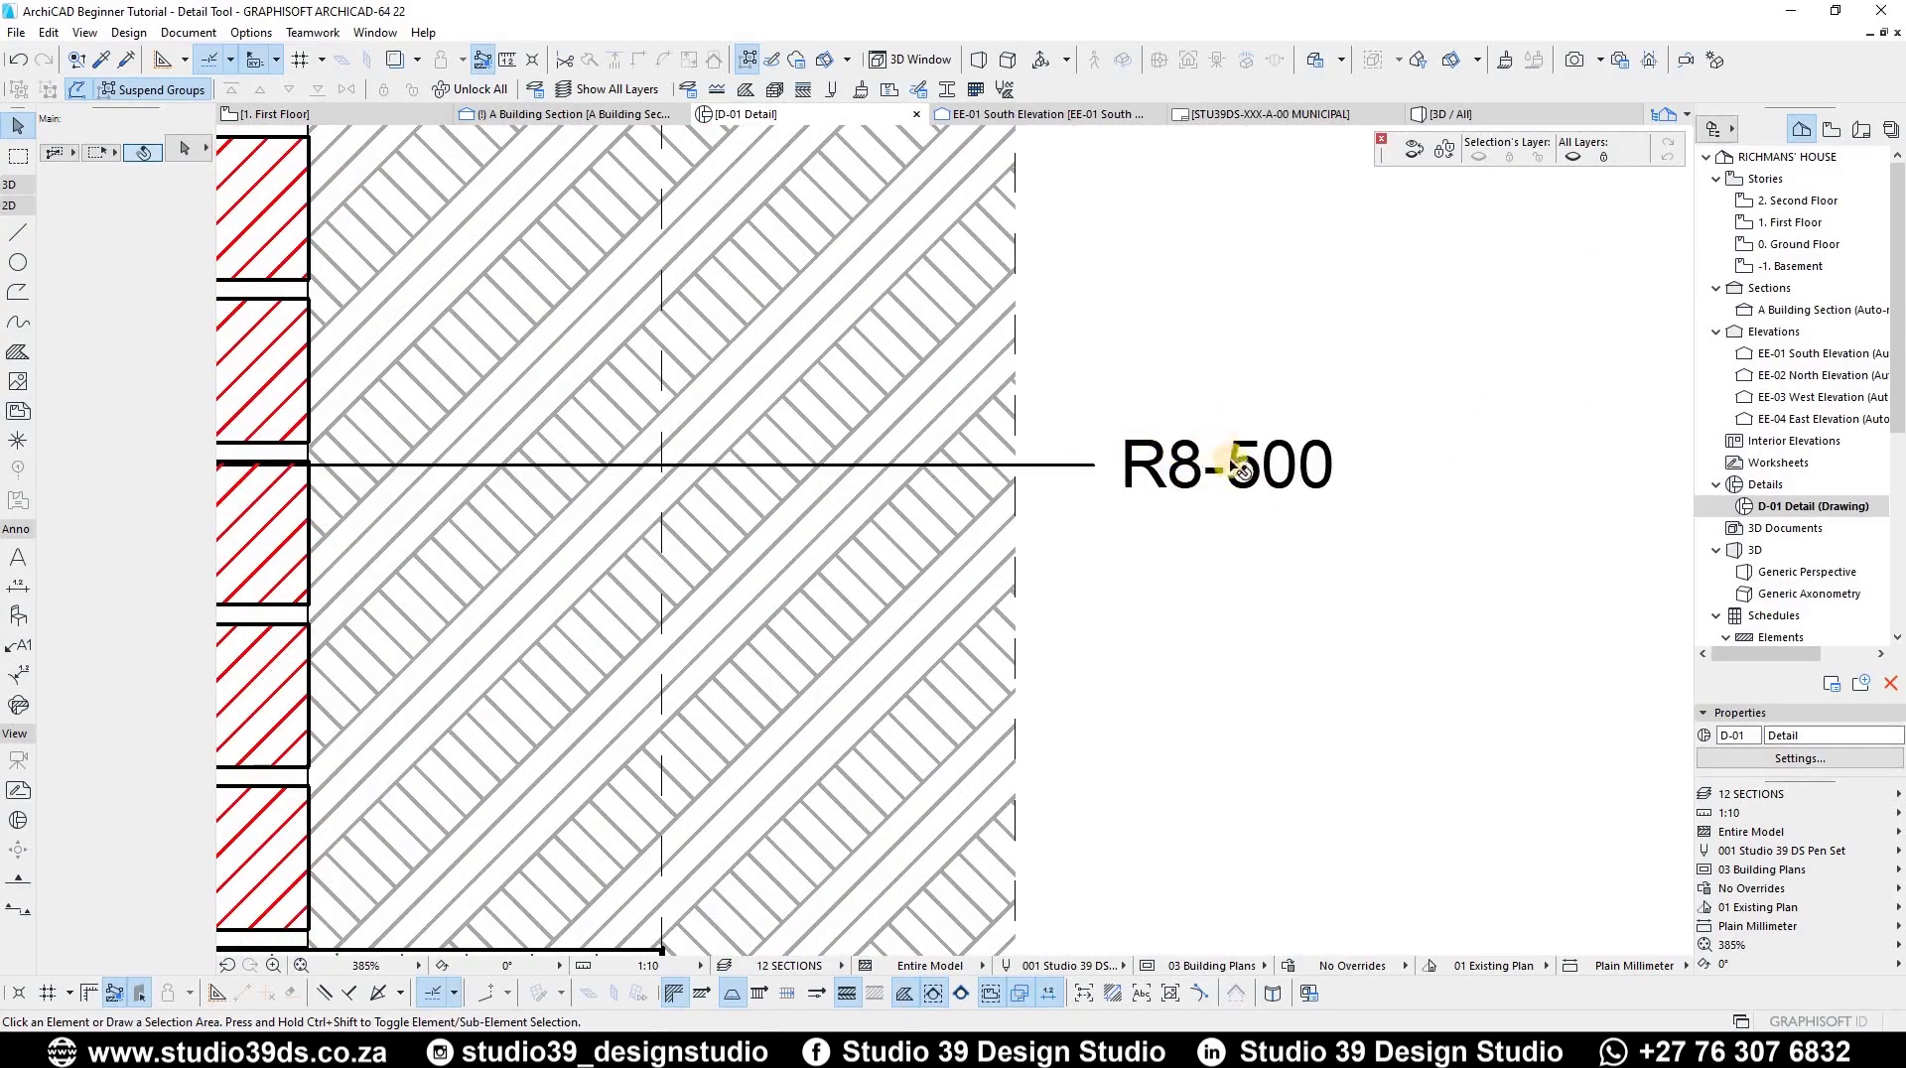
scroll(1240, 466, down, 3)
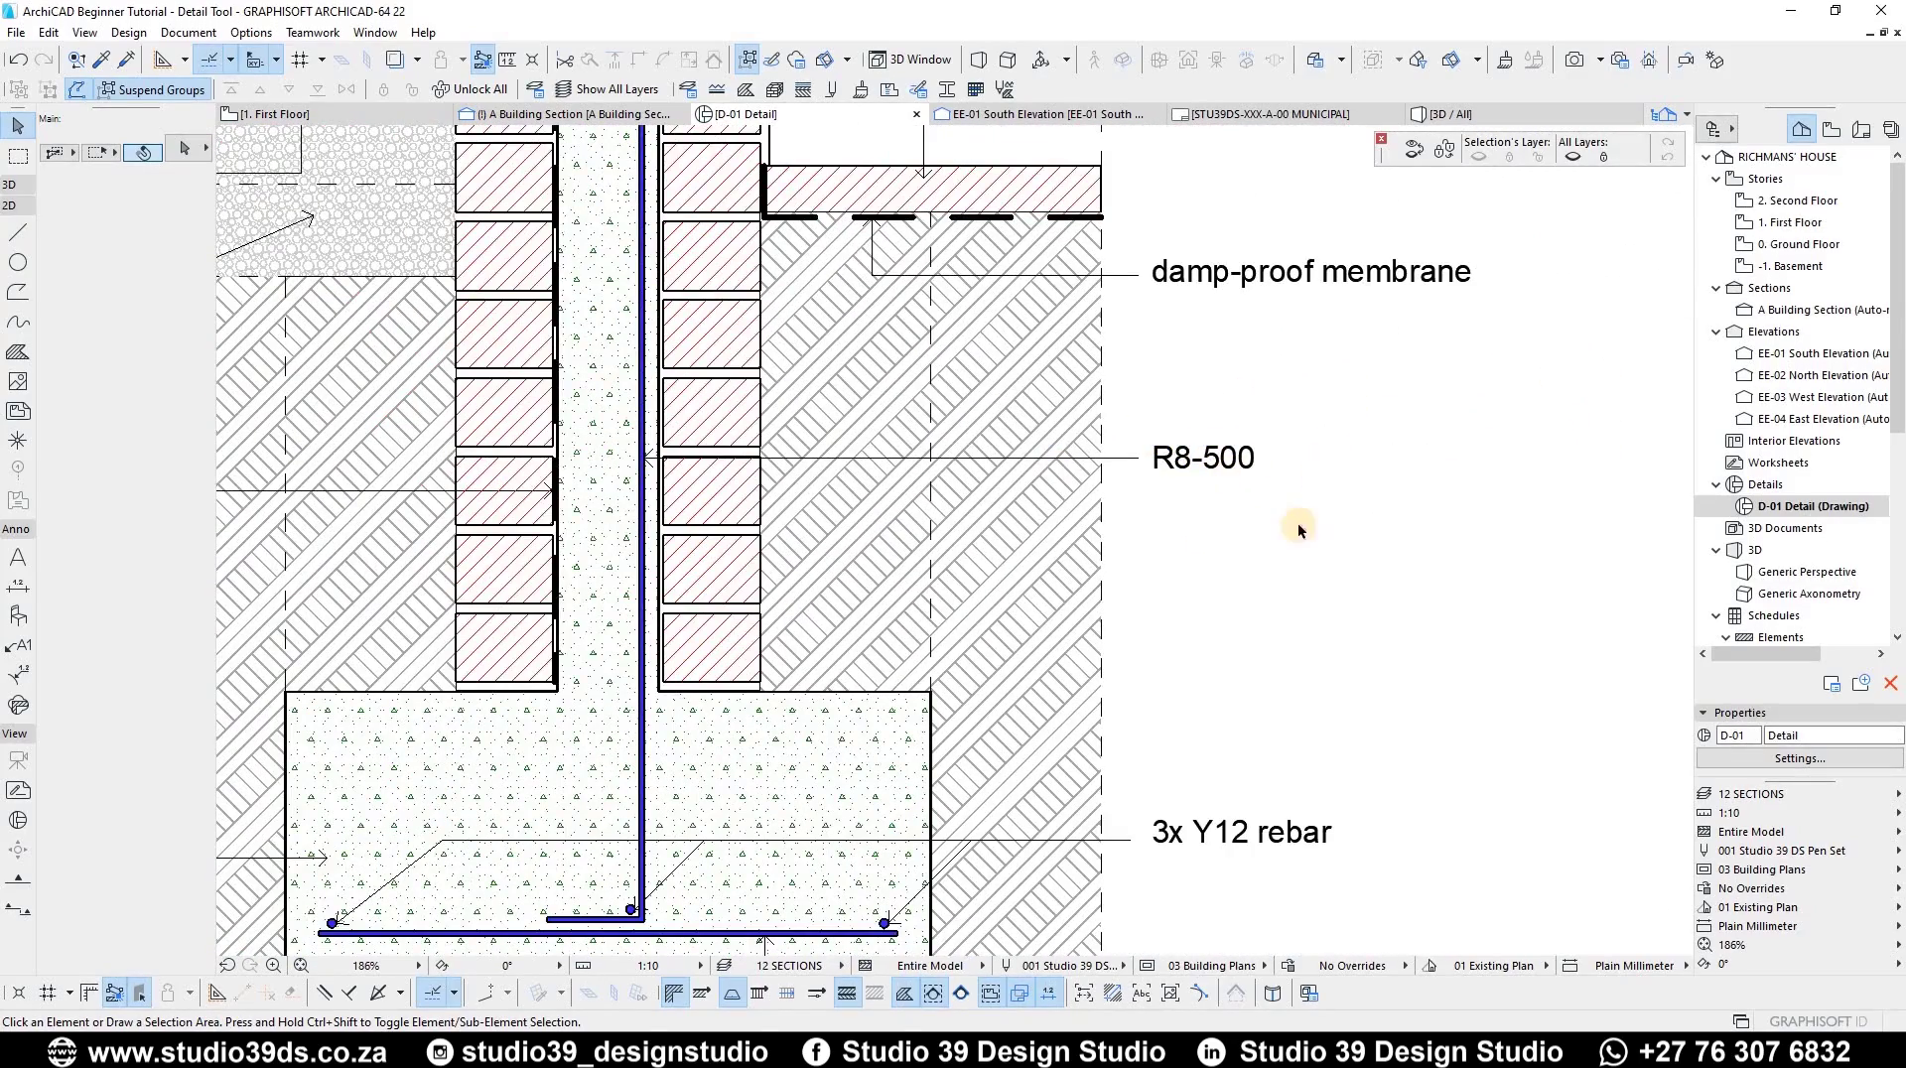
scroll(1055, 502, down, 3)
scroll(794, 623, up, 3)
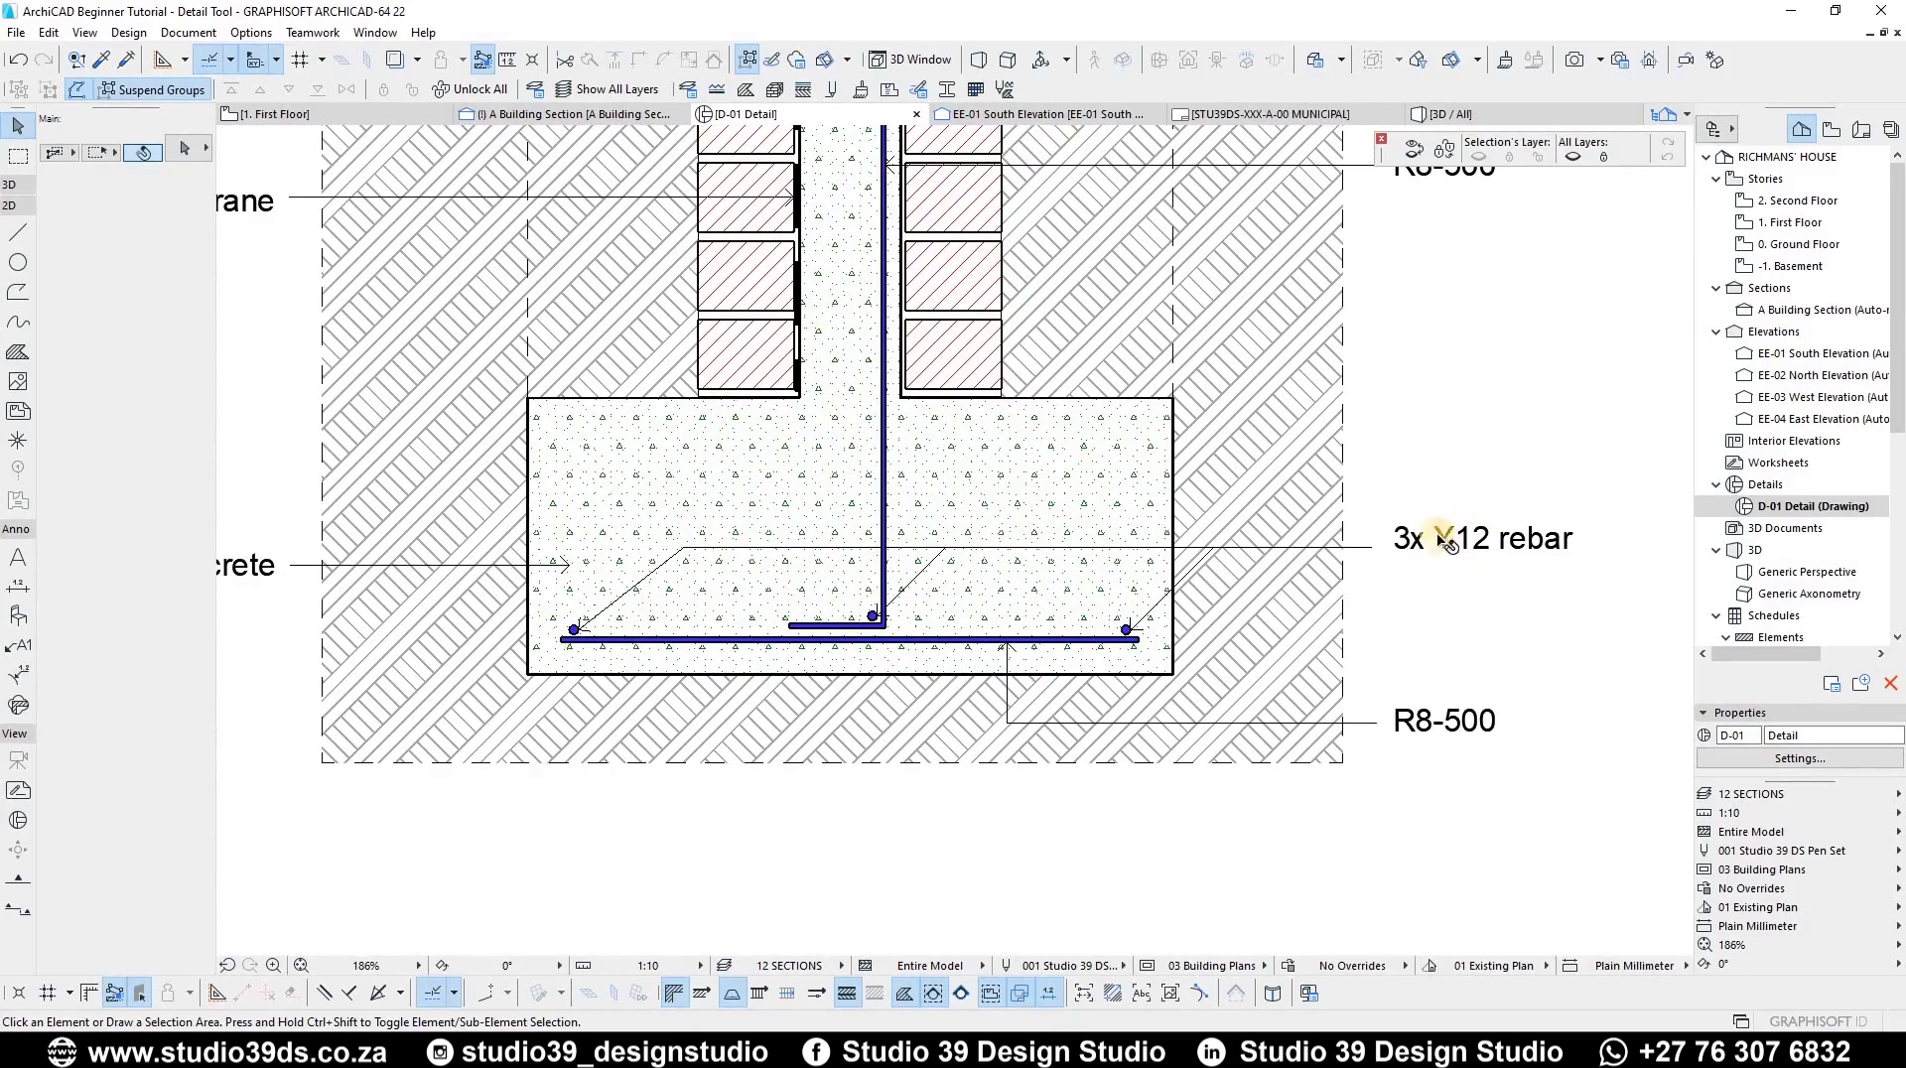
scroll(1469, 536, up, 2)
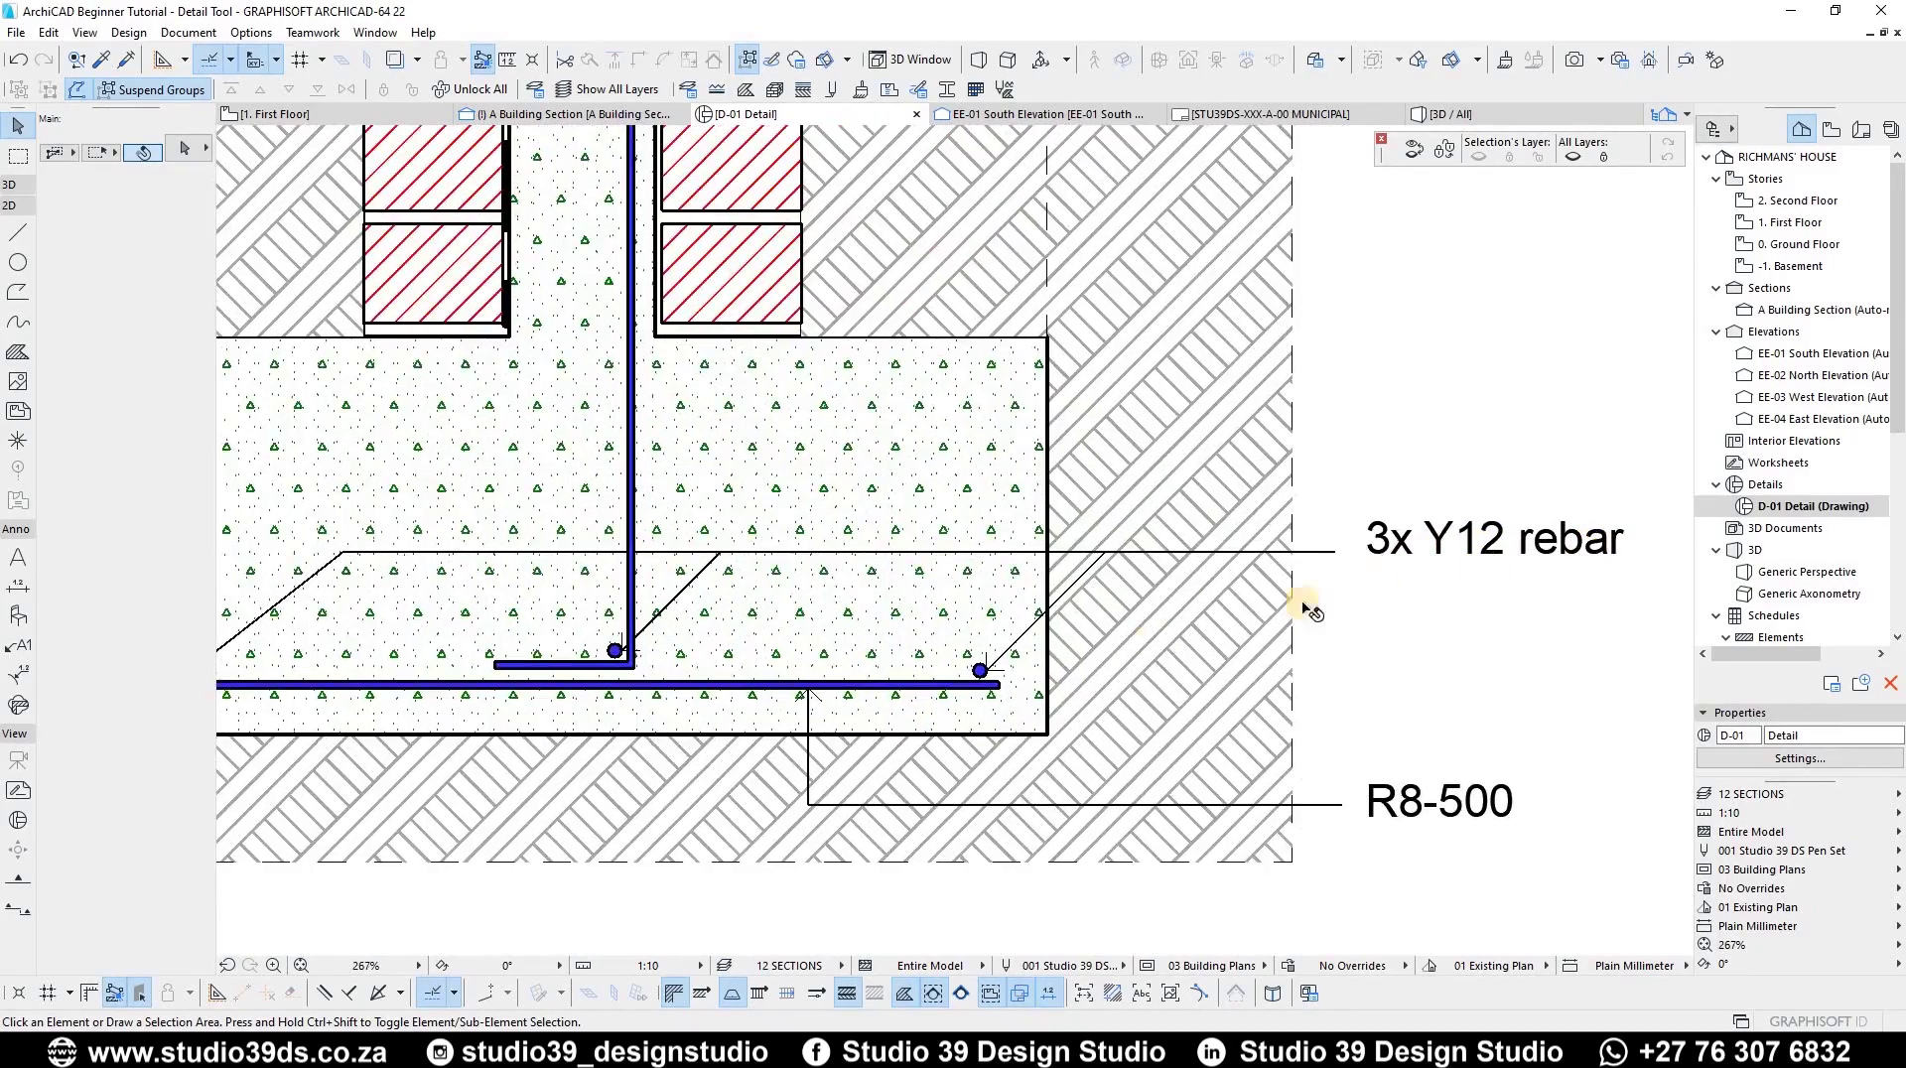
scroll(1306, 490, down, 2)
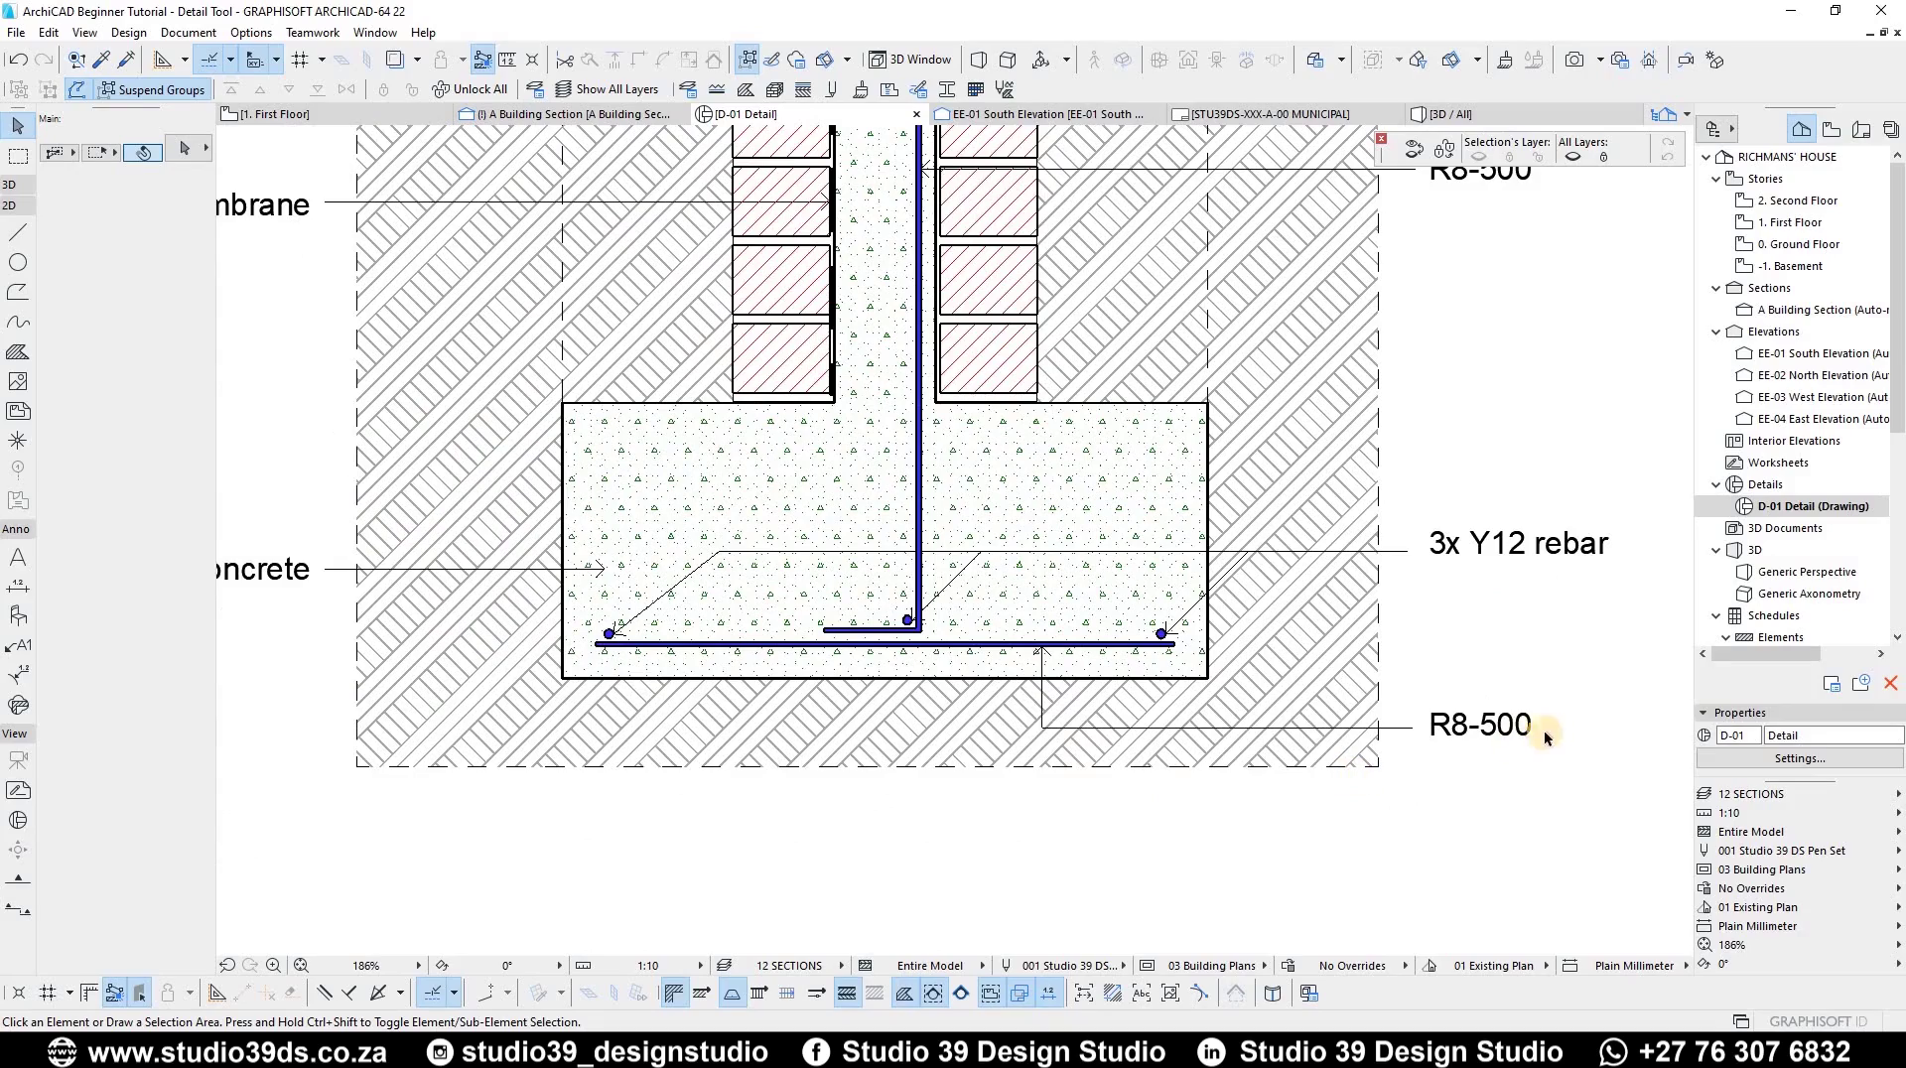
scroll(983, 537, down, 3)
- Review the wall junction with the paving brick and membrane, and fit the complete annotated detail to the window
scroll(781, 511, up, 4)
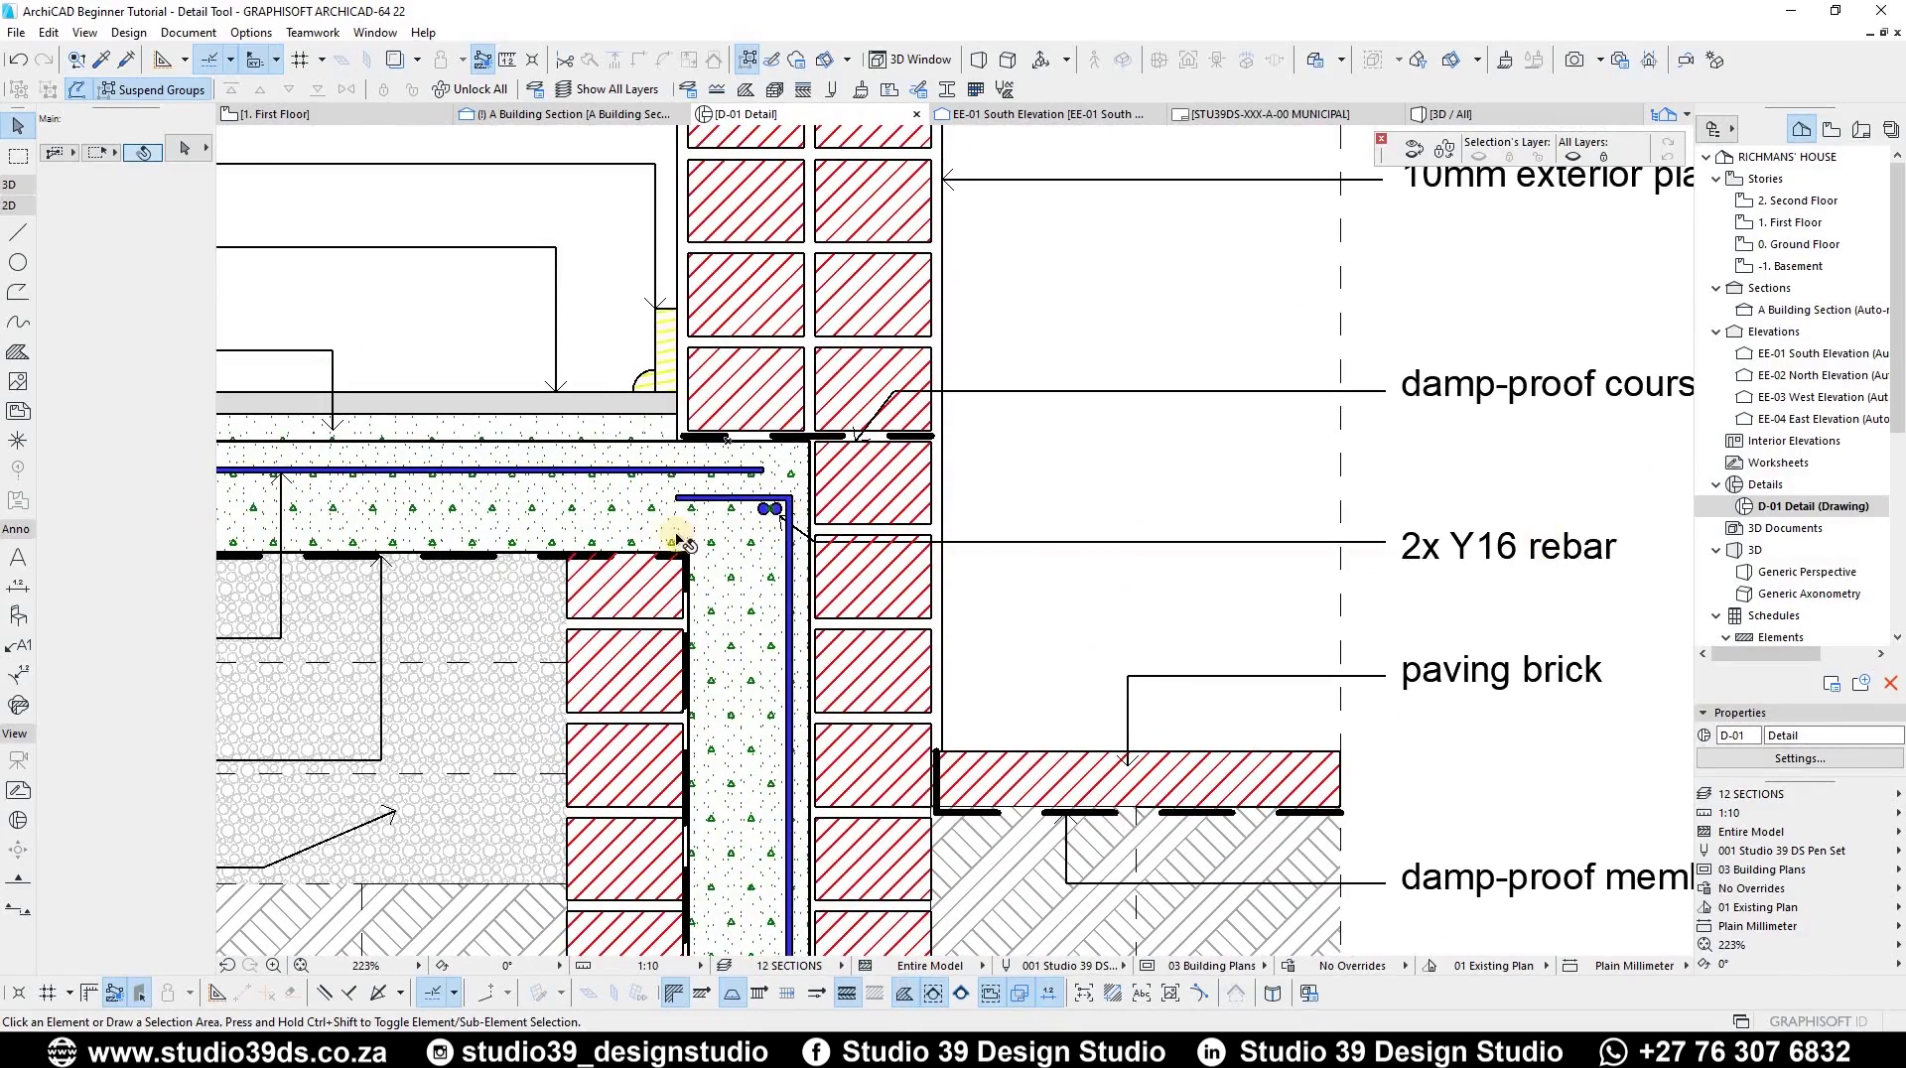
scroll(887, 474, up, 5)
scroll(887, 475, down, 10)
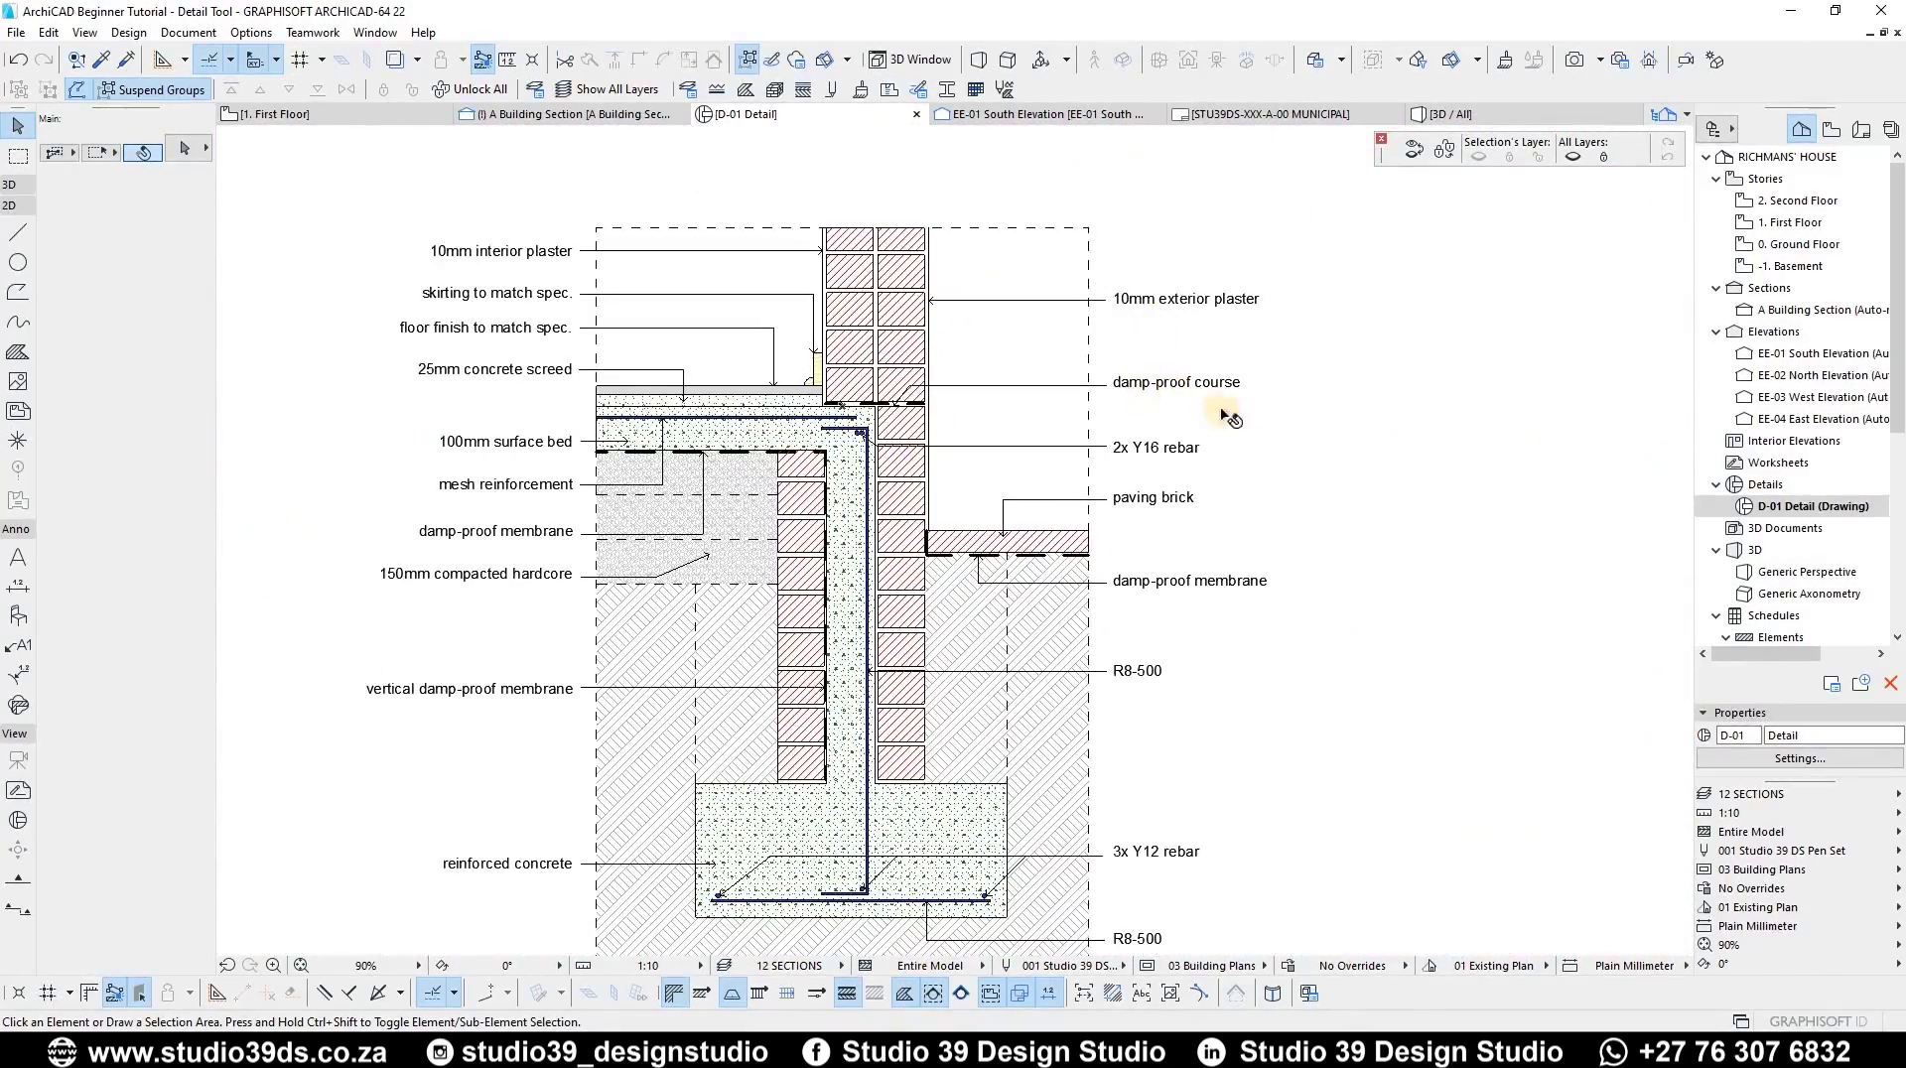
scroll(1147, 389, down, 1)
middle_drag(1222, 410, 1214, 369)
scroll(1144, 341, up, 1)
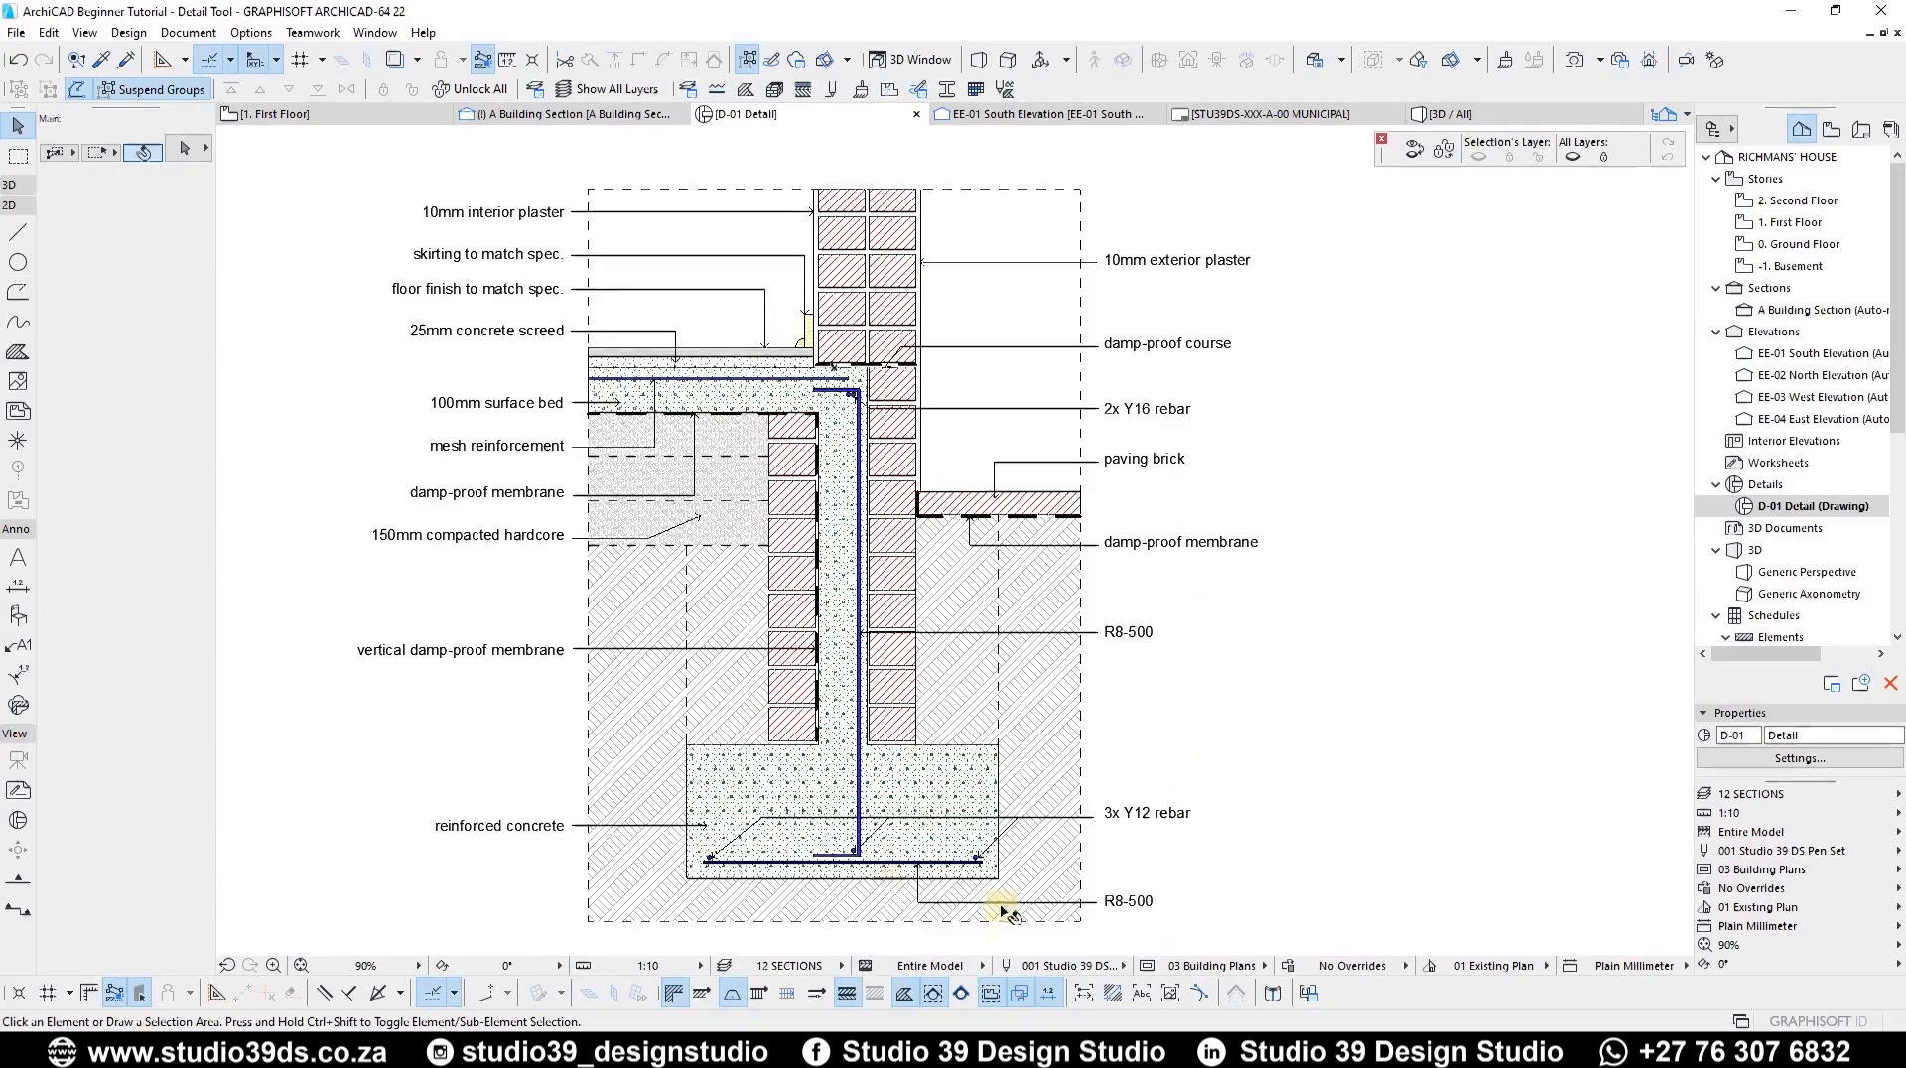
mouse_move(1024, 294)
middle_down()
mouse_move(1281, 285)
mouse_move(1188, 301)
mouse_move(1072, 284)
mouse_move(1107, 282)
middle_up()
click(301, 965)
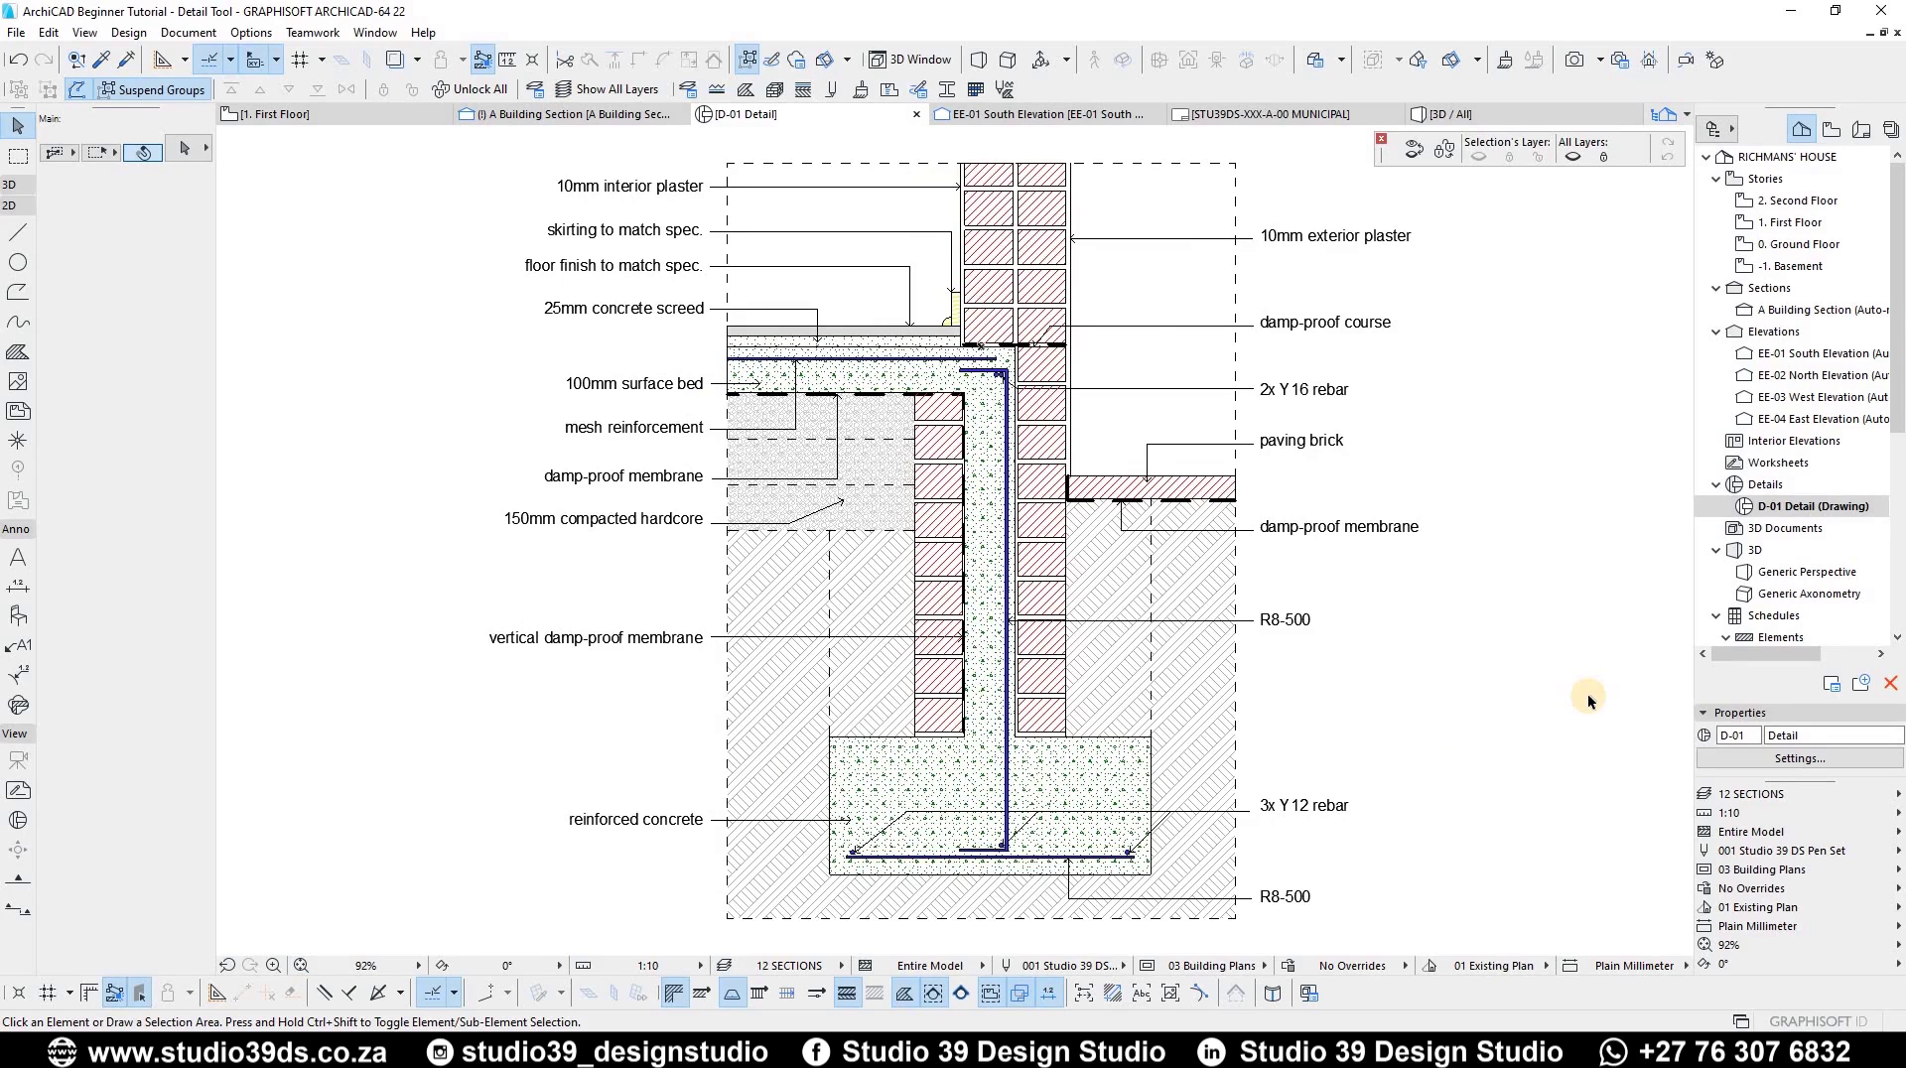
- Open the view settings of the D-01 Detail view saved under Details in the View Map
click(1834, 130)
click(1797, 311)
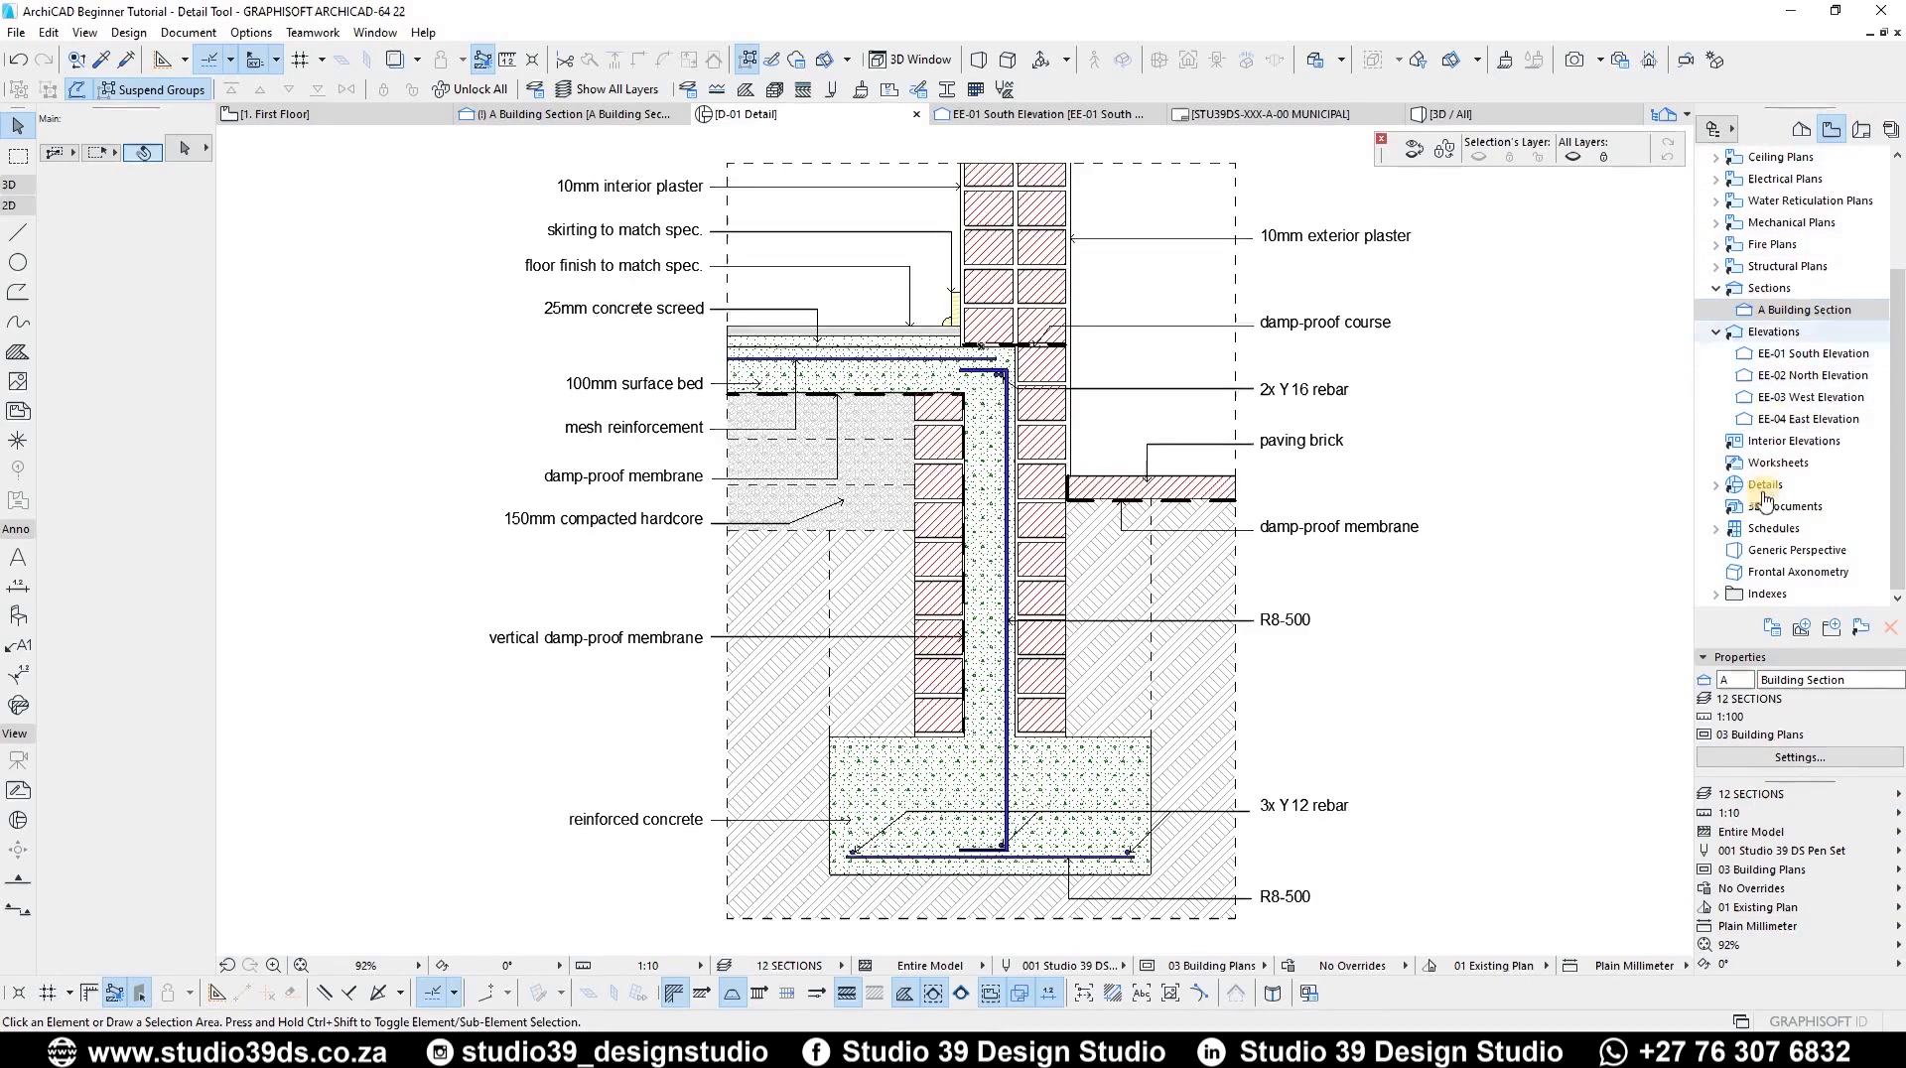
click(1717, 485)
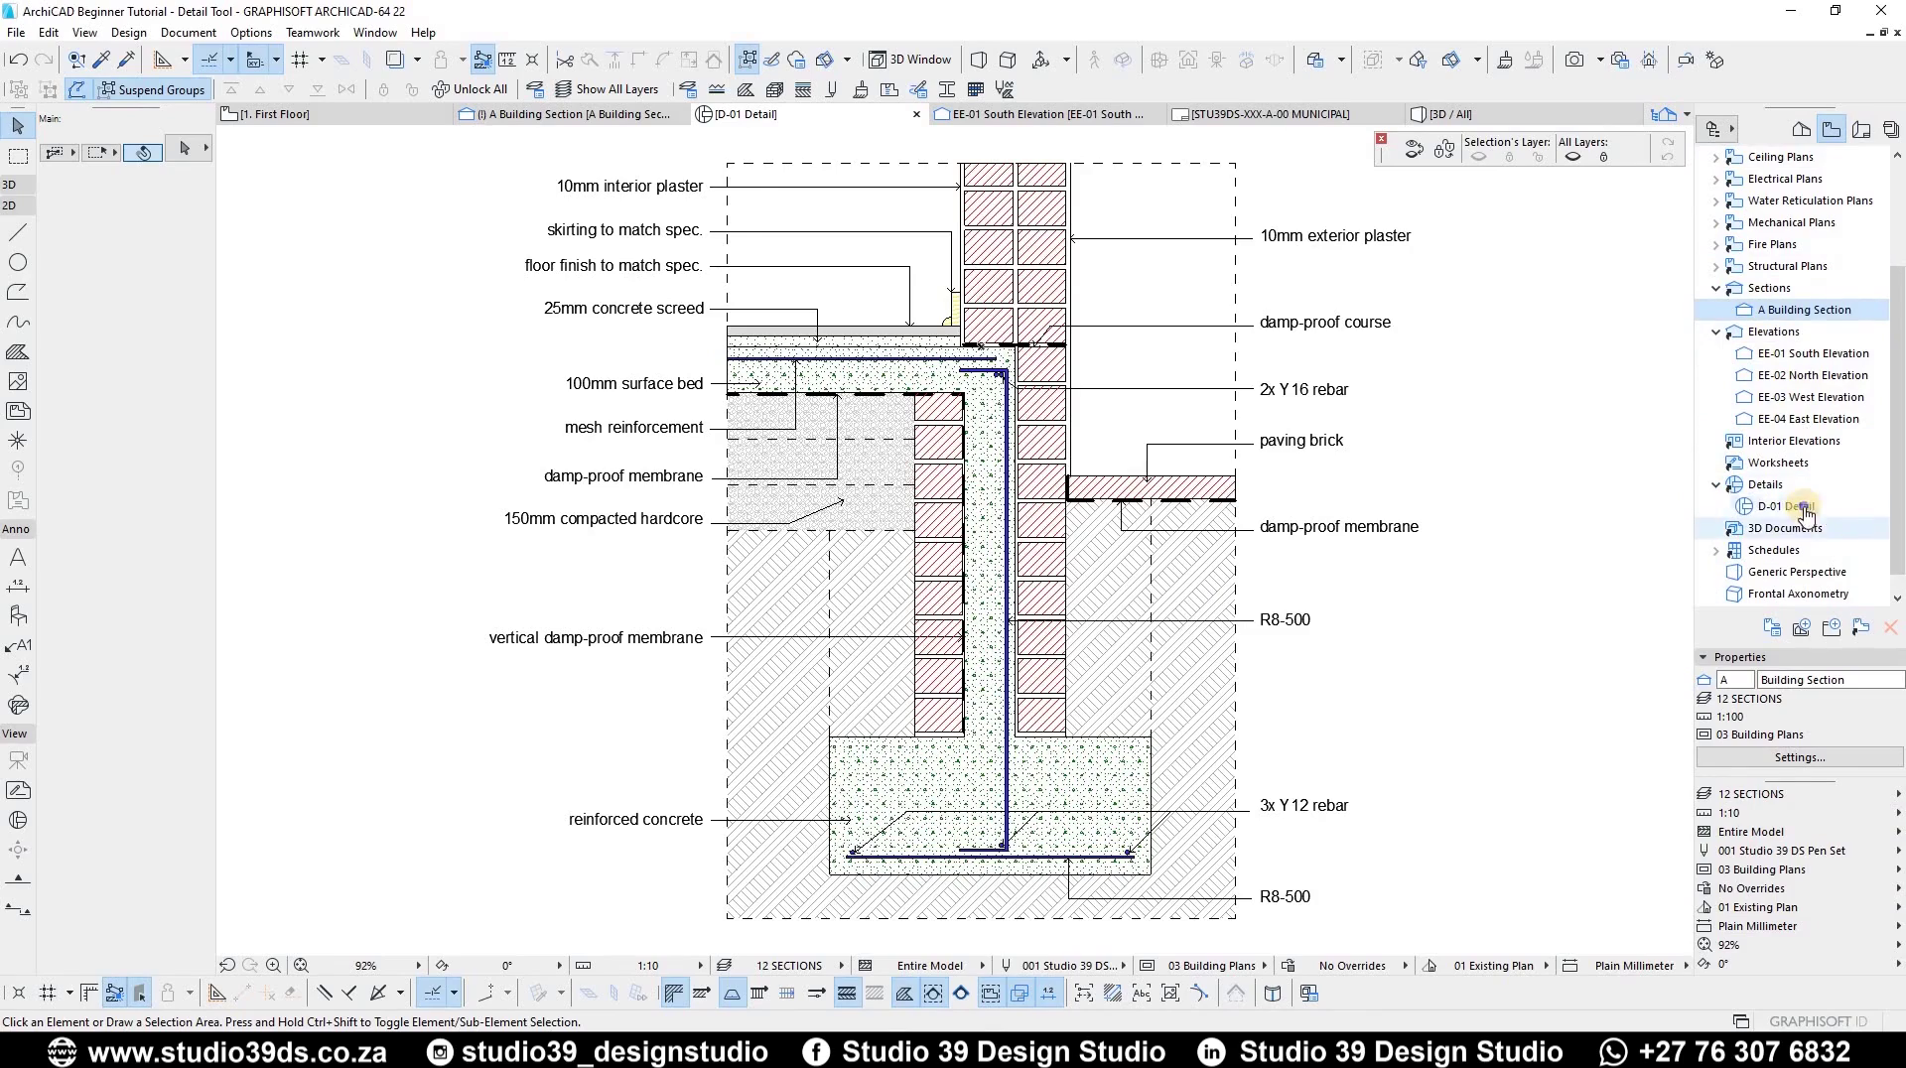
right_click(1783, 507)
click(1625, 874)
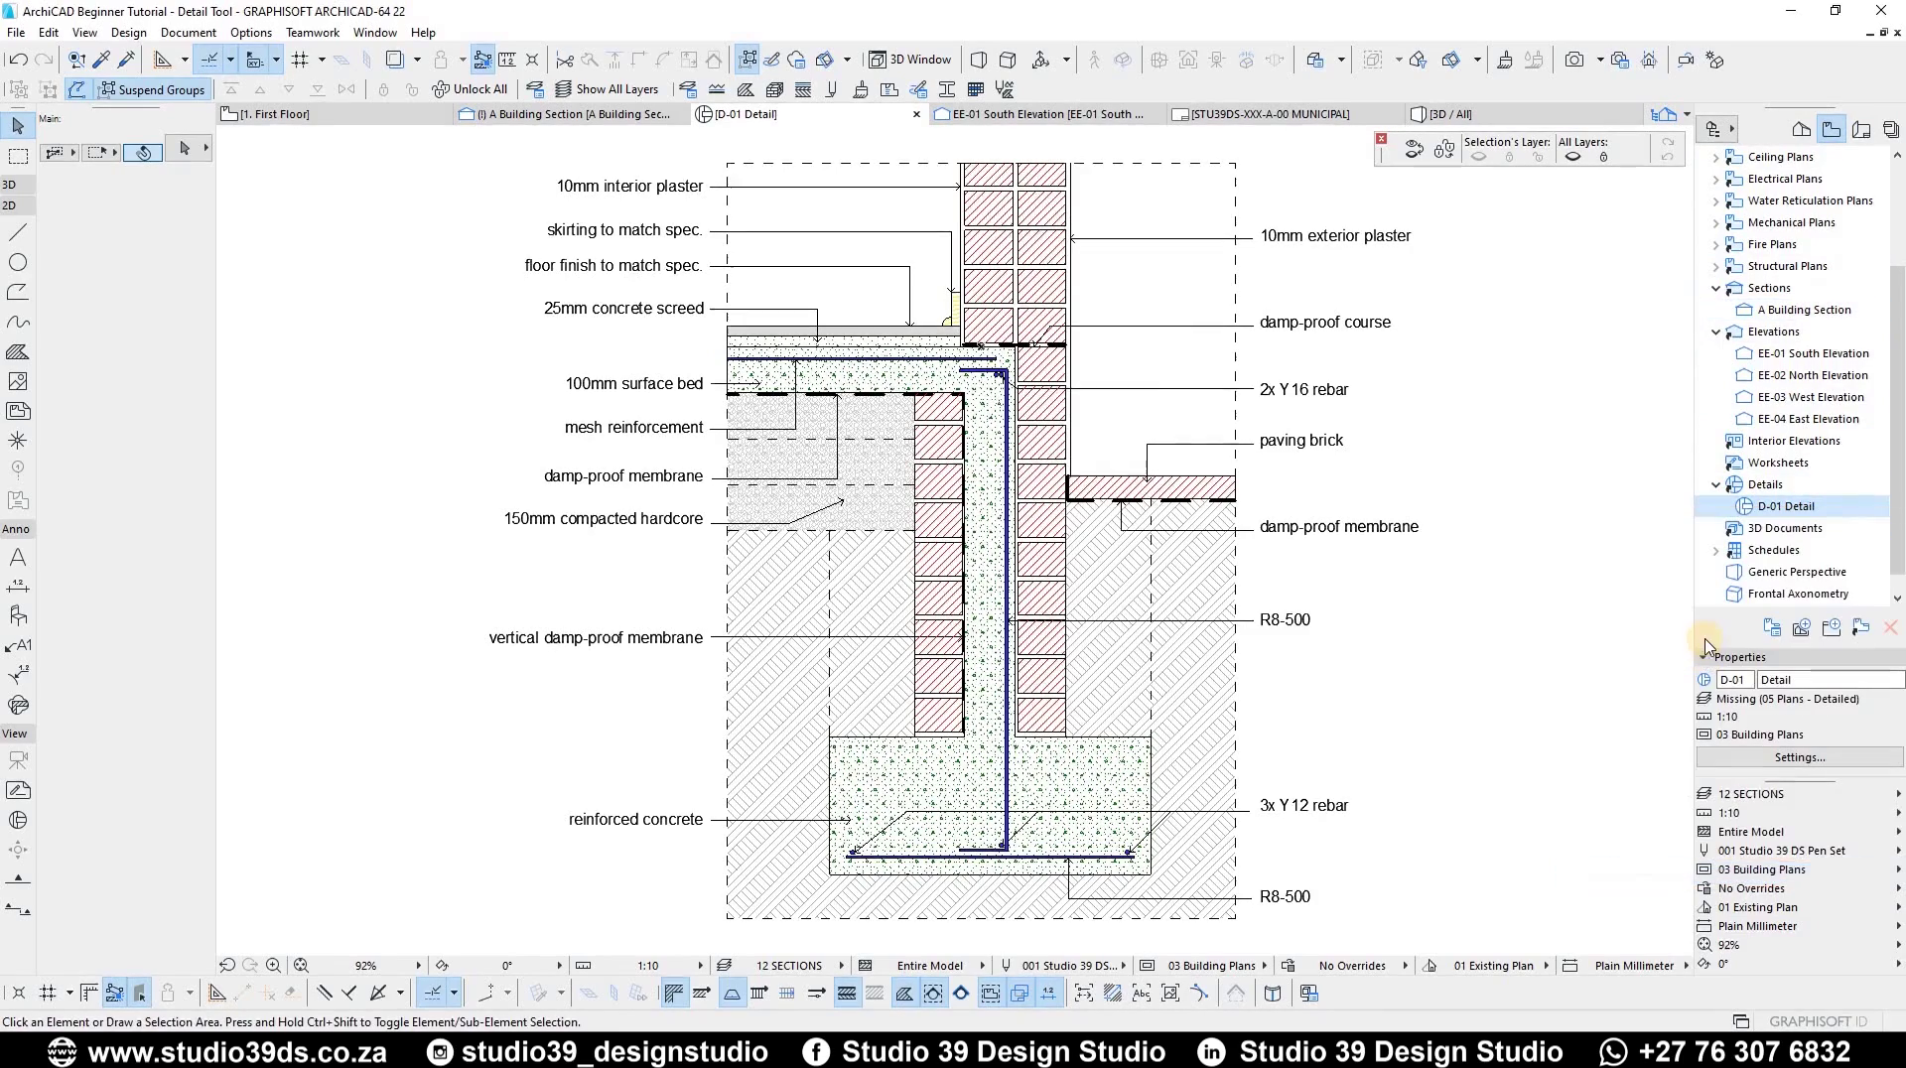
- Assign the 12 SECTIONS layer combination to the D-01 Detail view, keeping scale 1:10 and Plain Millimeter dimensioning, and apply the view settings
click(960, 383)
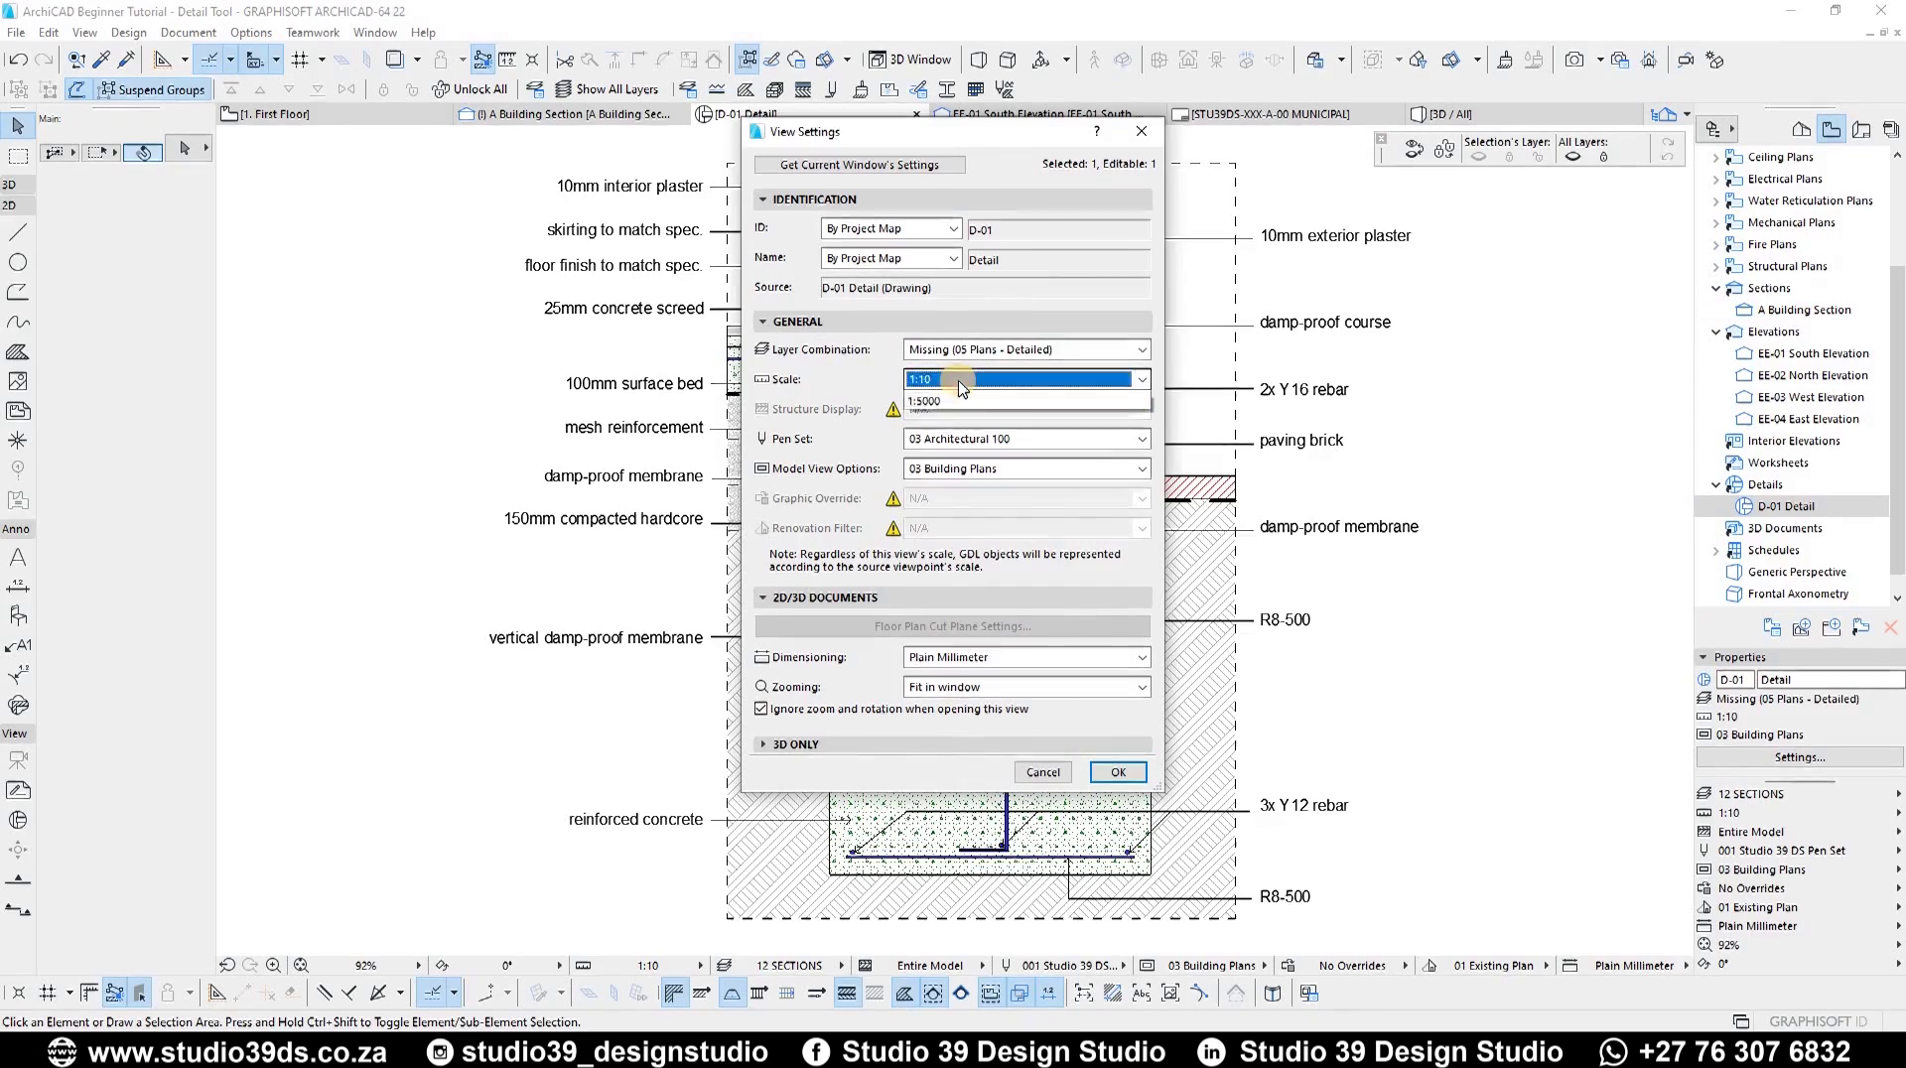
click(956, 350)
click(956, 350)
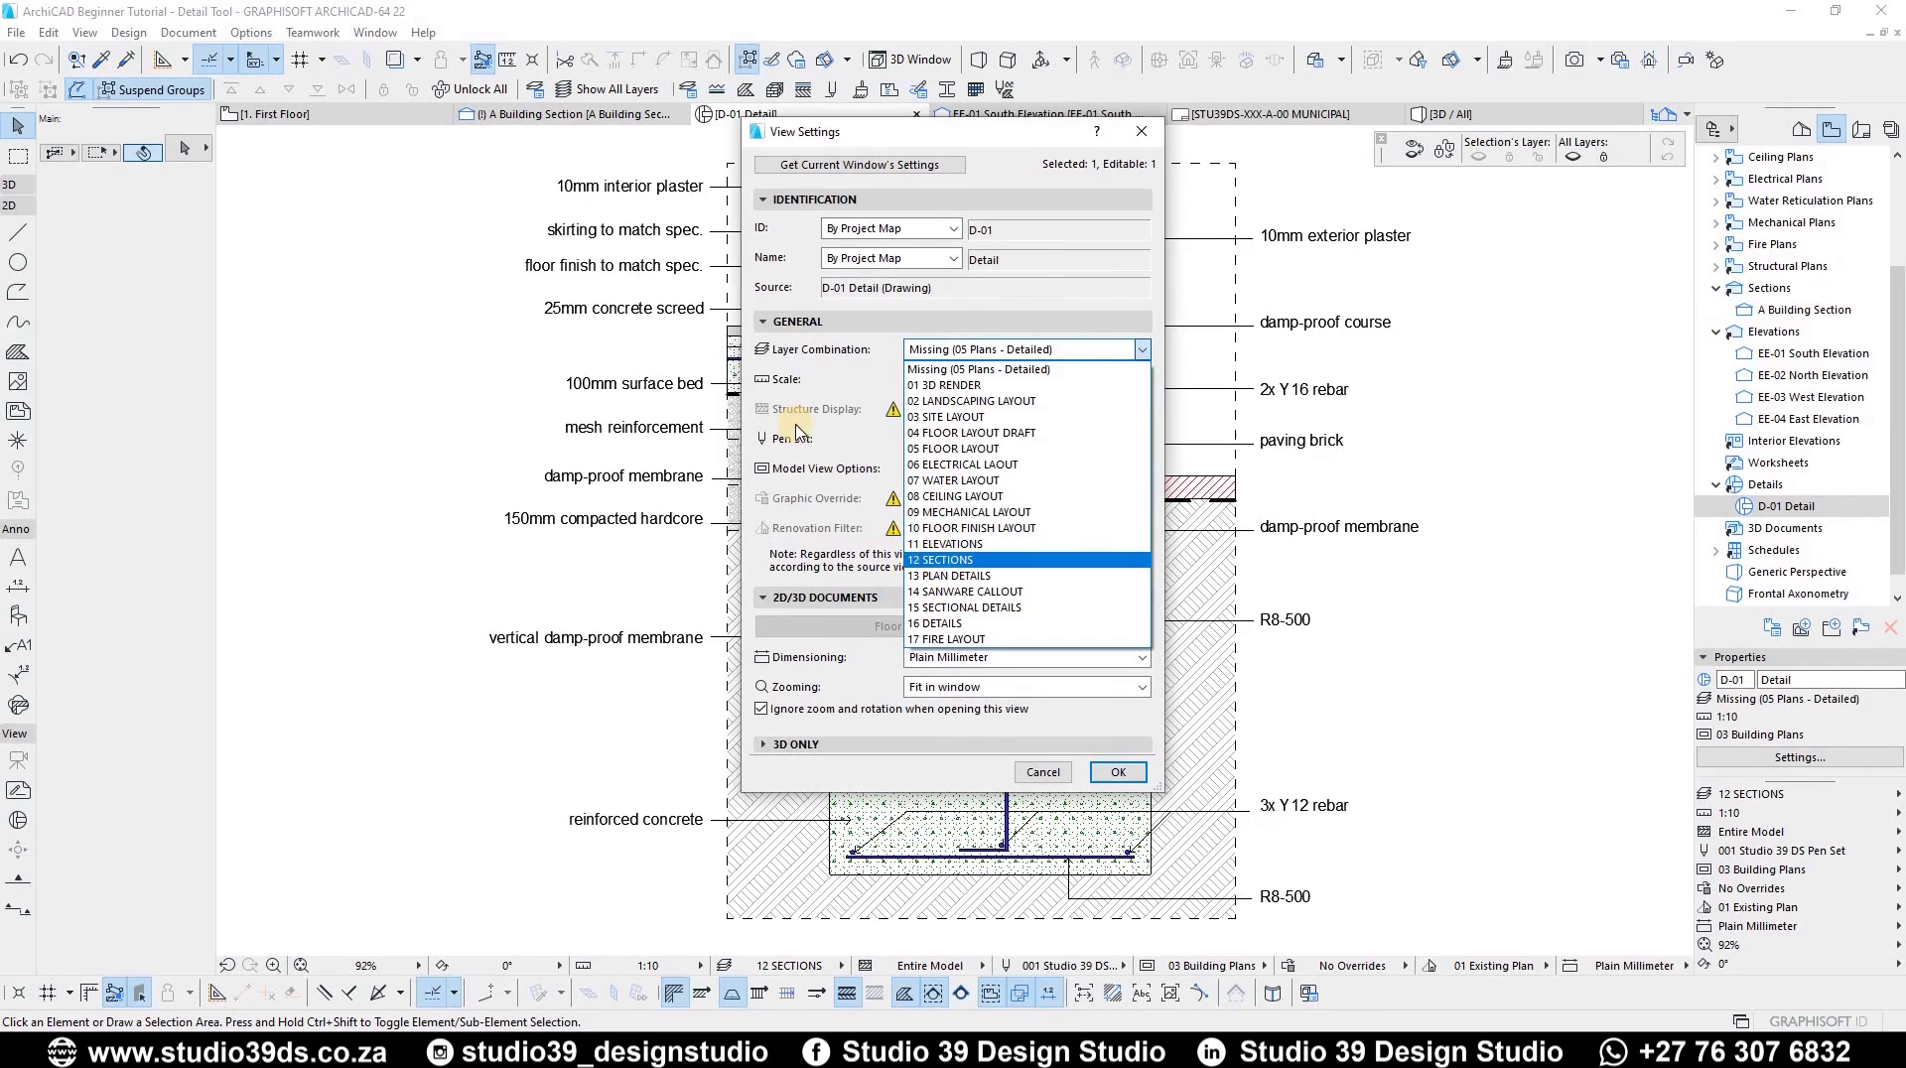
key(Return)
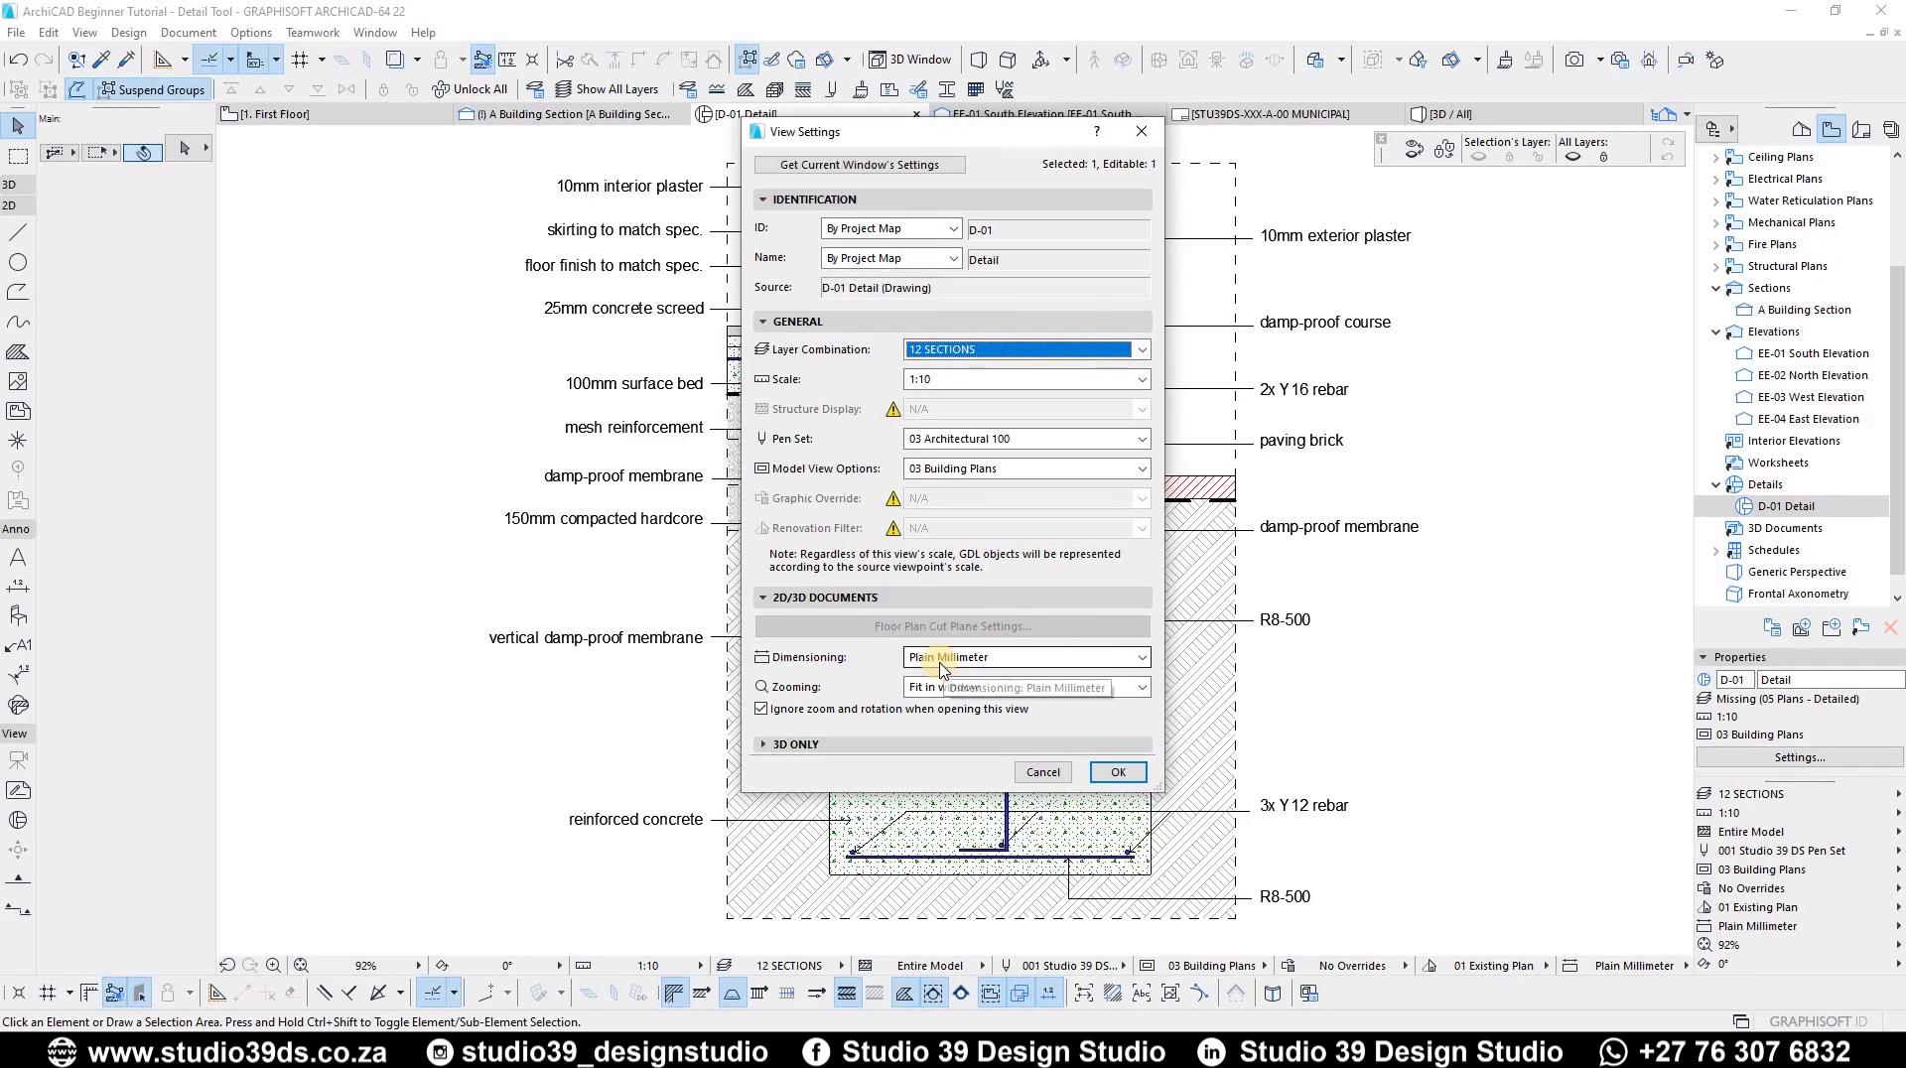
click(1112, 655)
click(1053, 656)
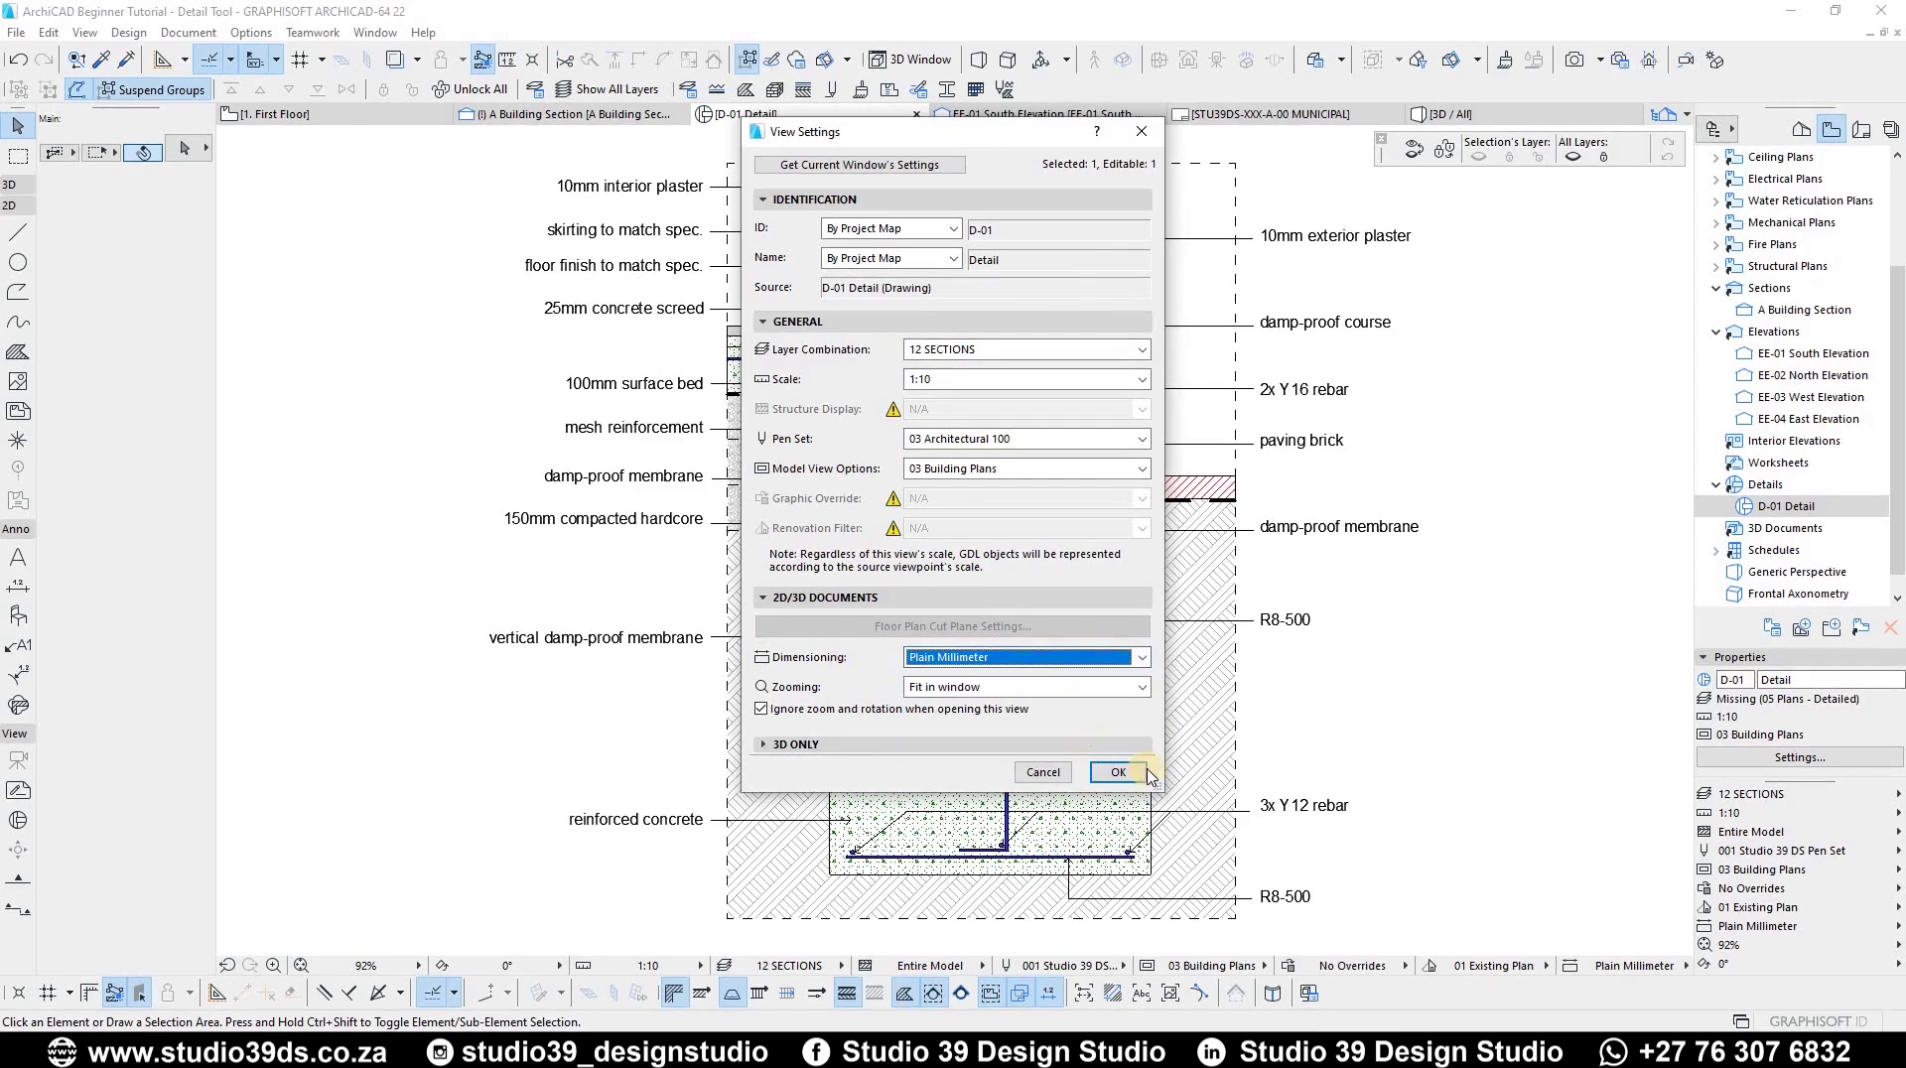
click(1119, 774)
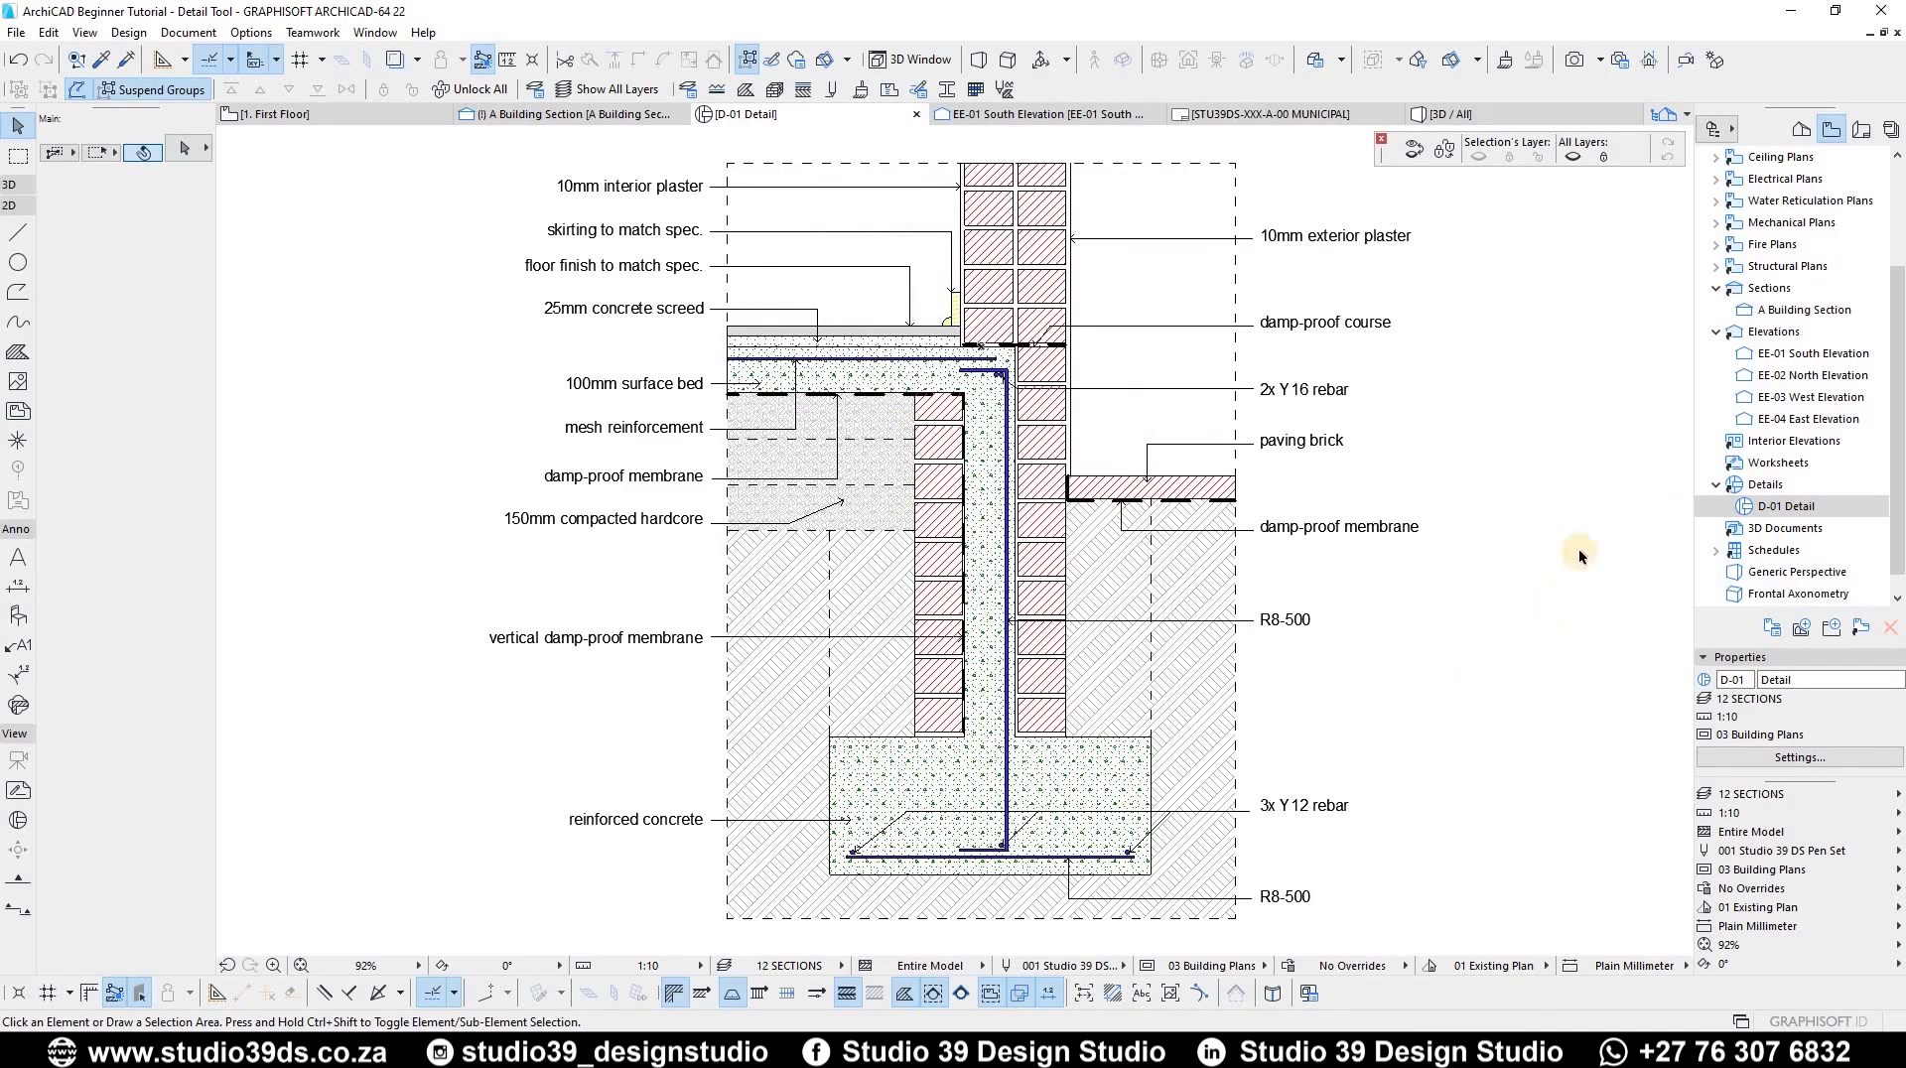
- Open the STU39DS-XXX-A-00 MUNICIPAL layout and view the building section with its D-01 detail marker
click(1864, 132)
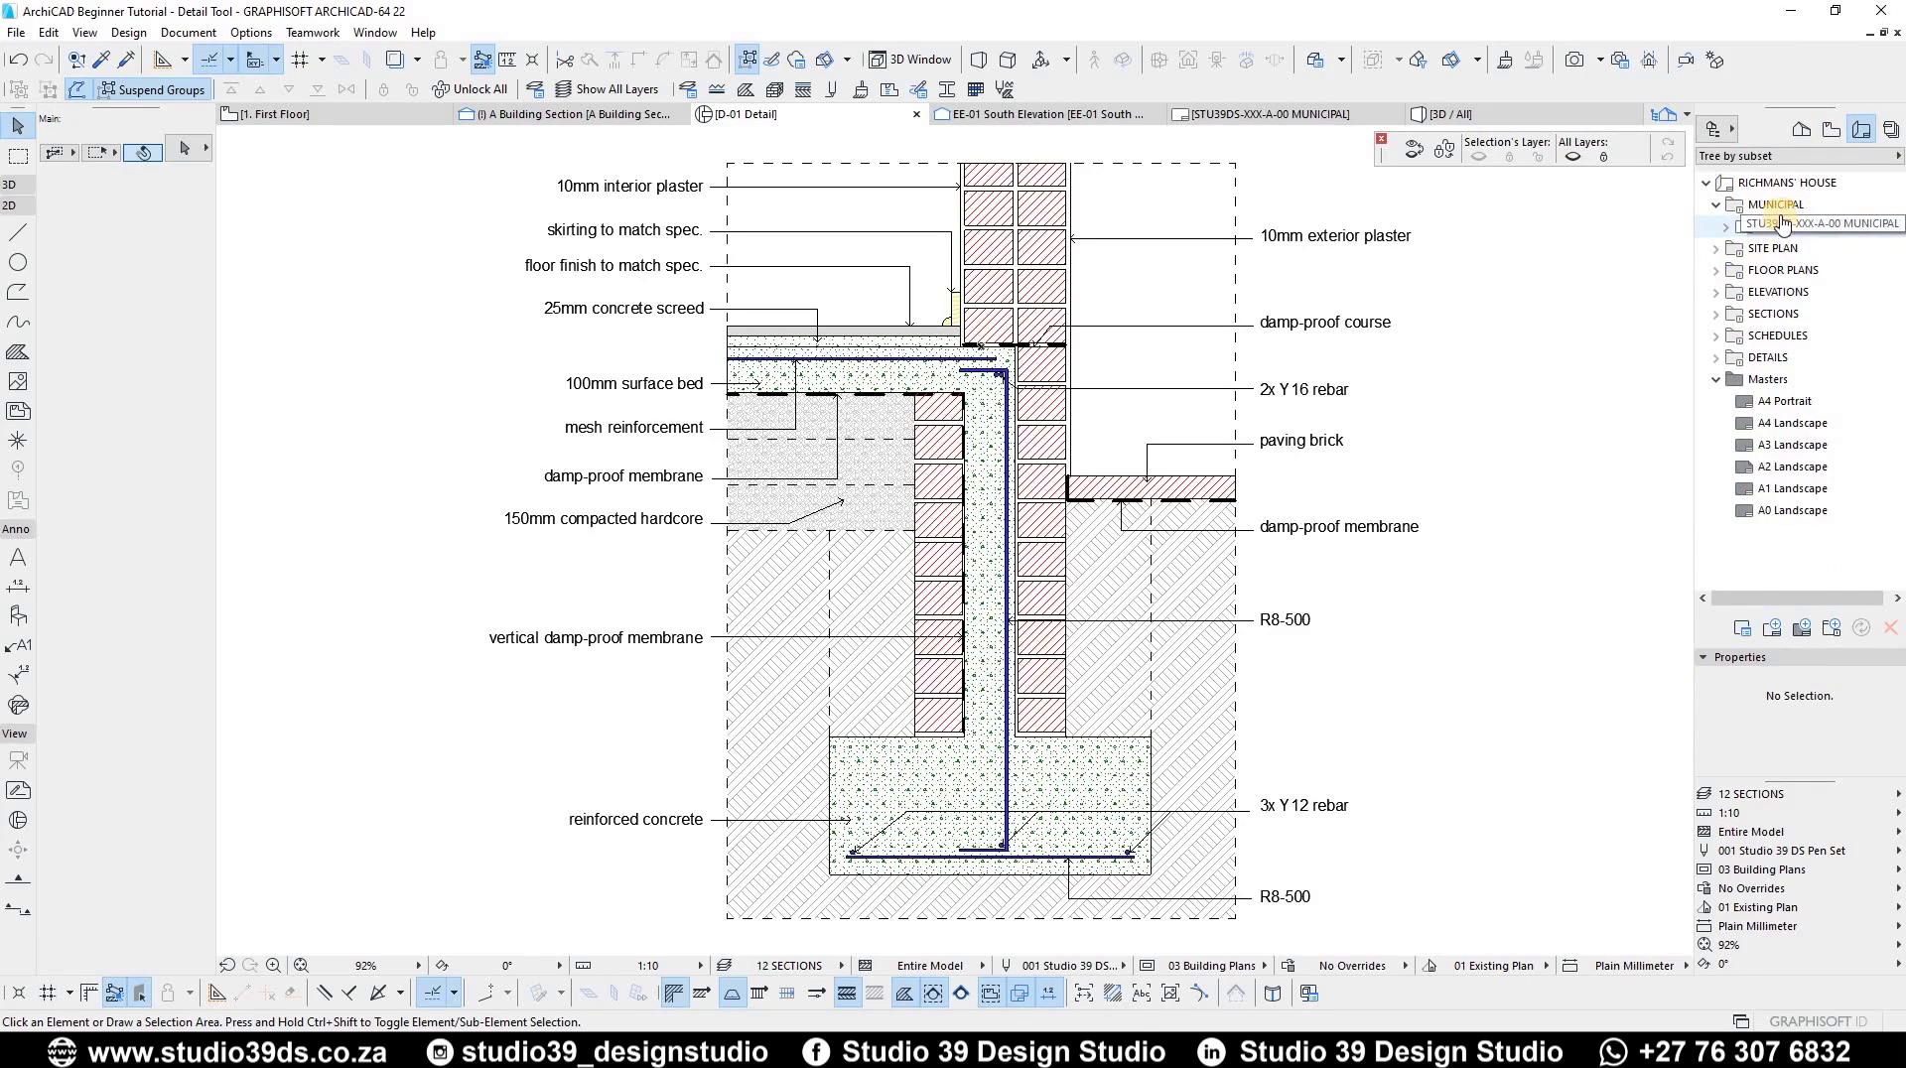
double_click(1782, 225)
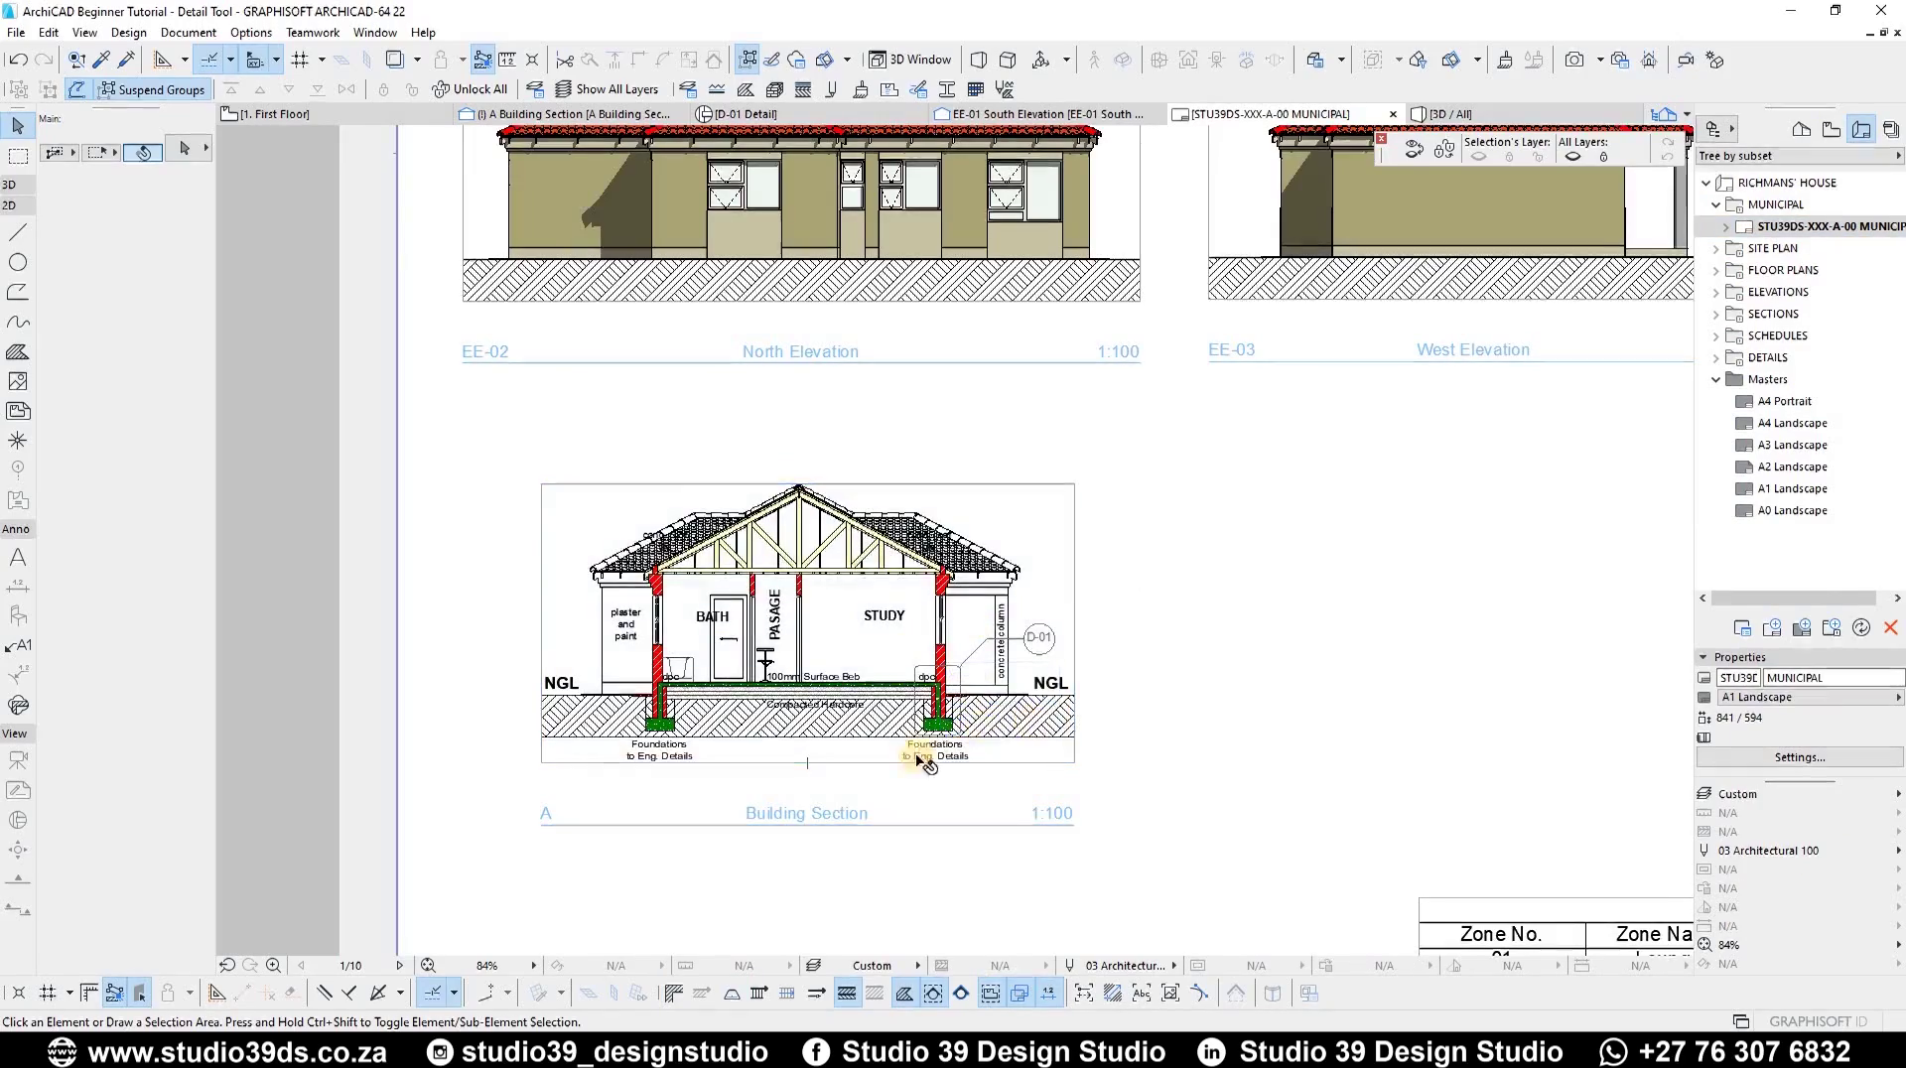
scroll(924, 763, up, 3)
scroll(933, 588, down, 2)
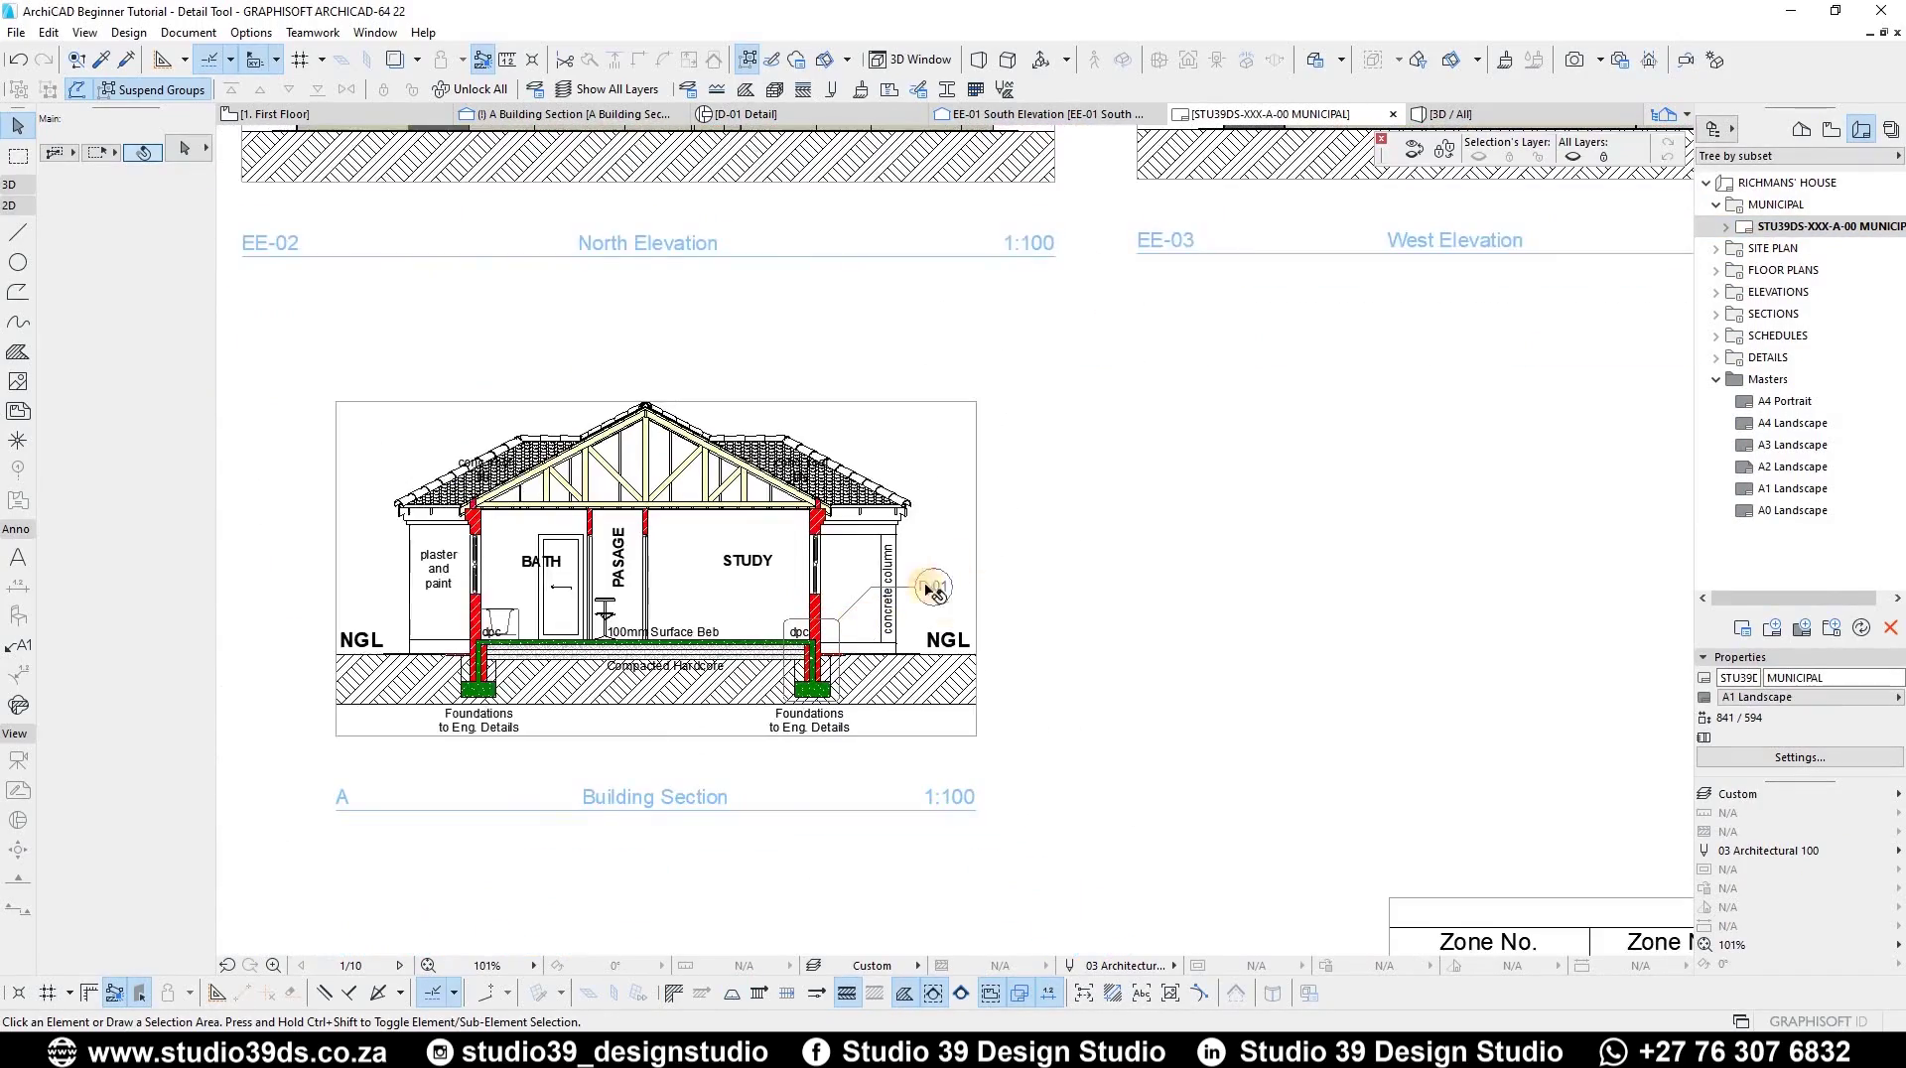
scroll(864, 618, up, 3)
scroll(934, 559, down, 3)
- Place the saved D-01 Detail view as a drawing on the MUNICIPAL layout sheet
click(1830, 129)
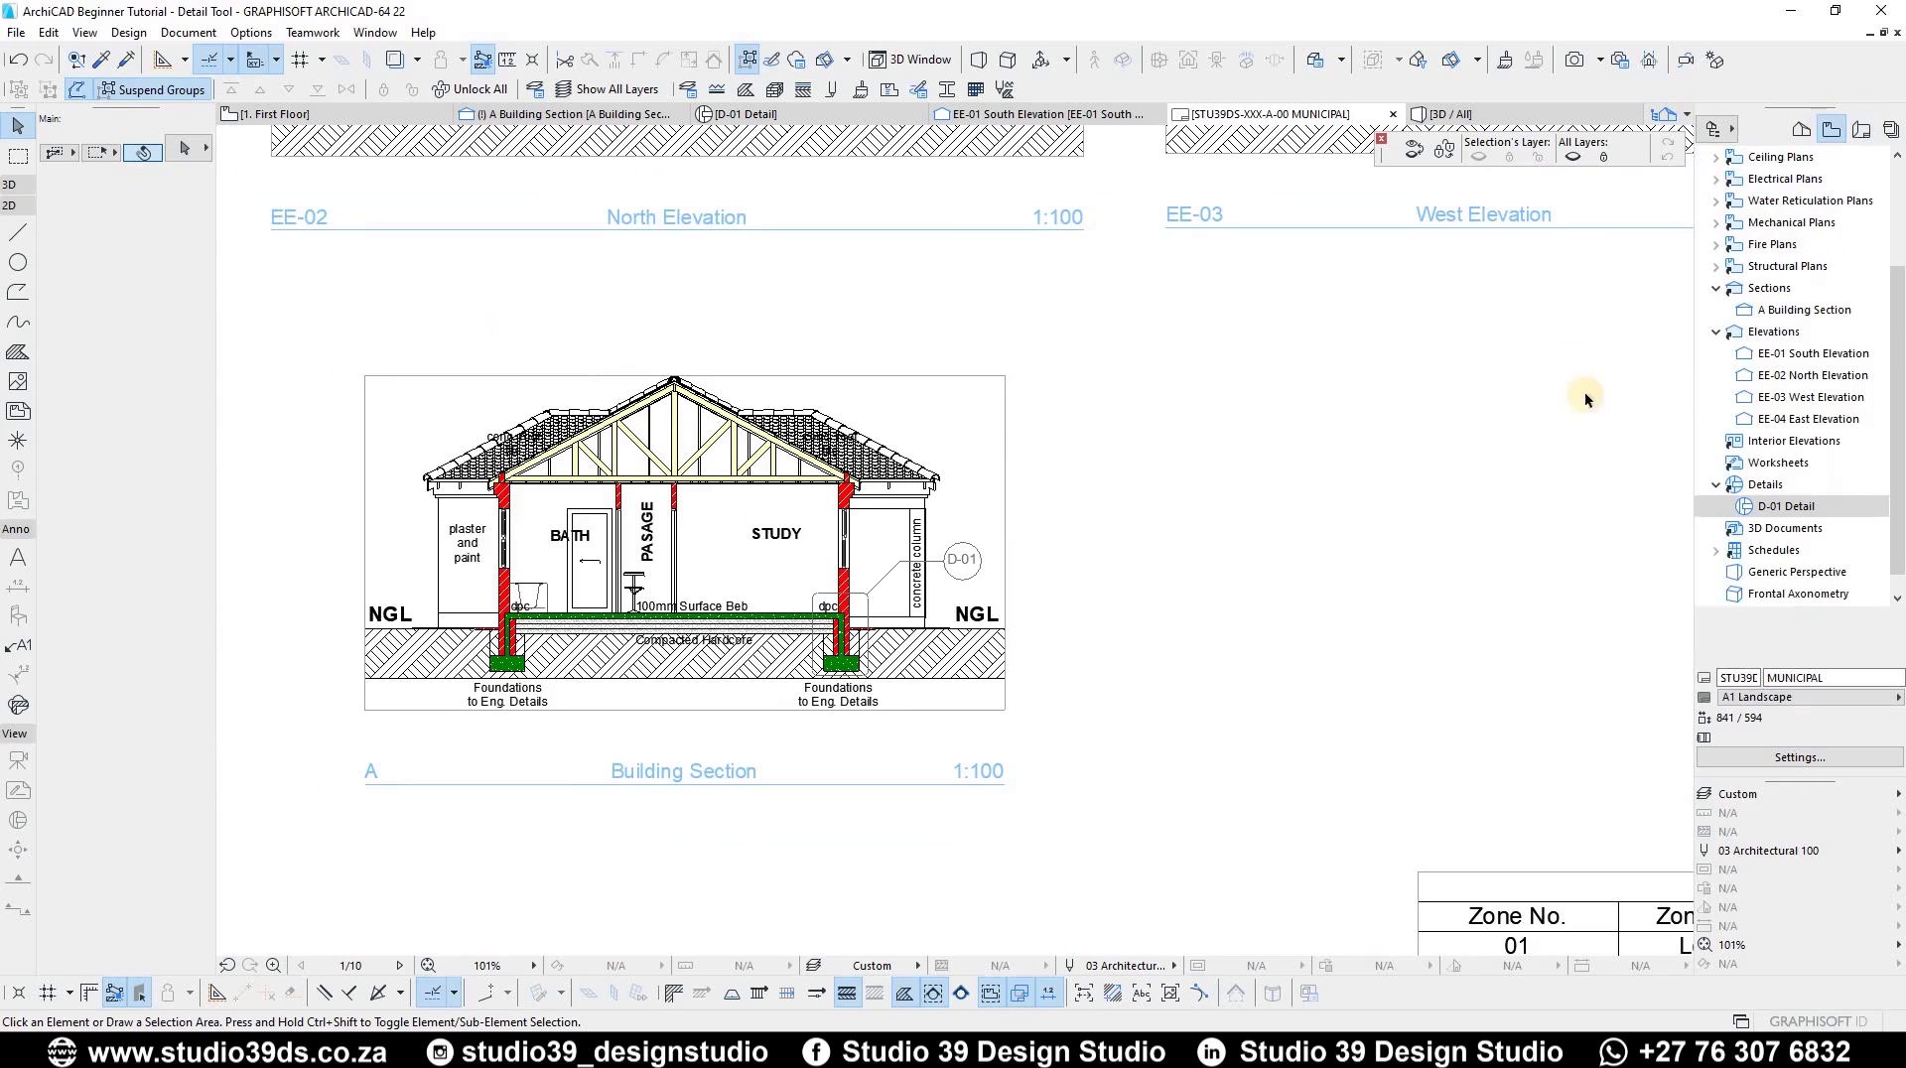
scroll(998, 556, down, 5)
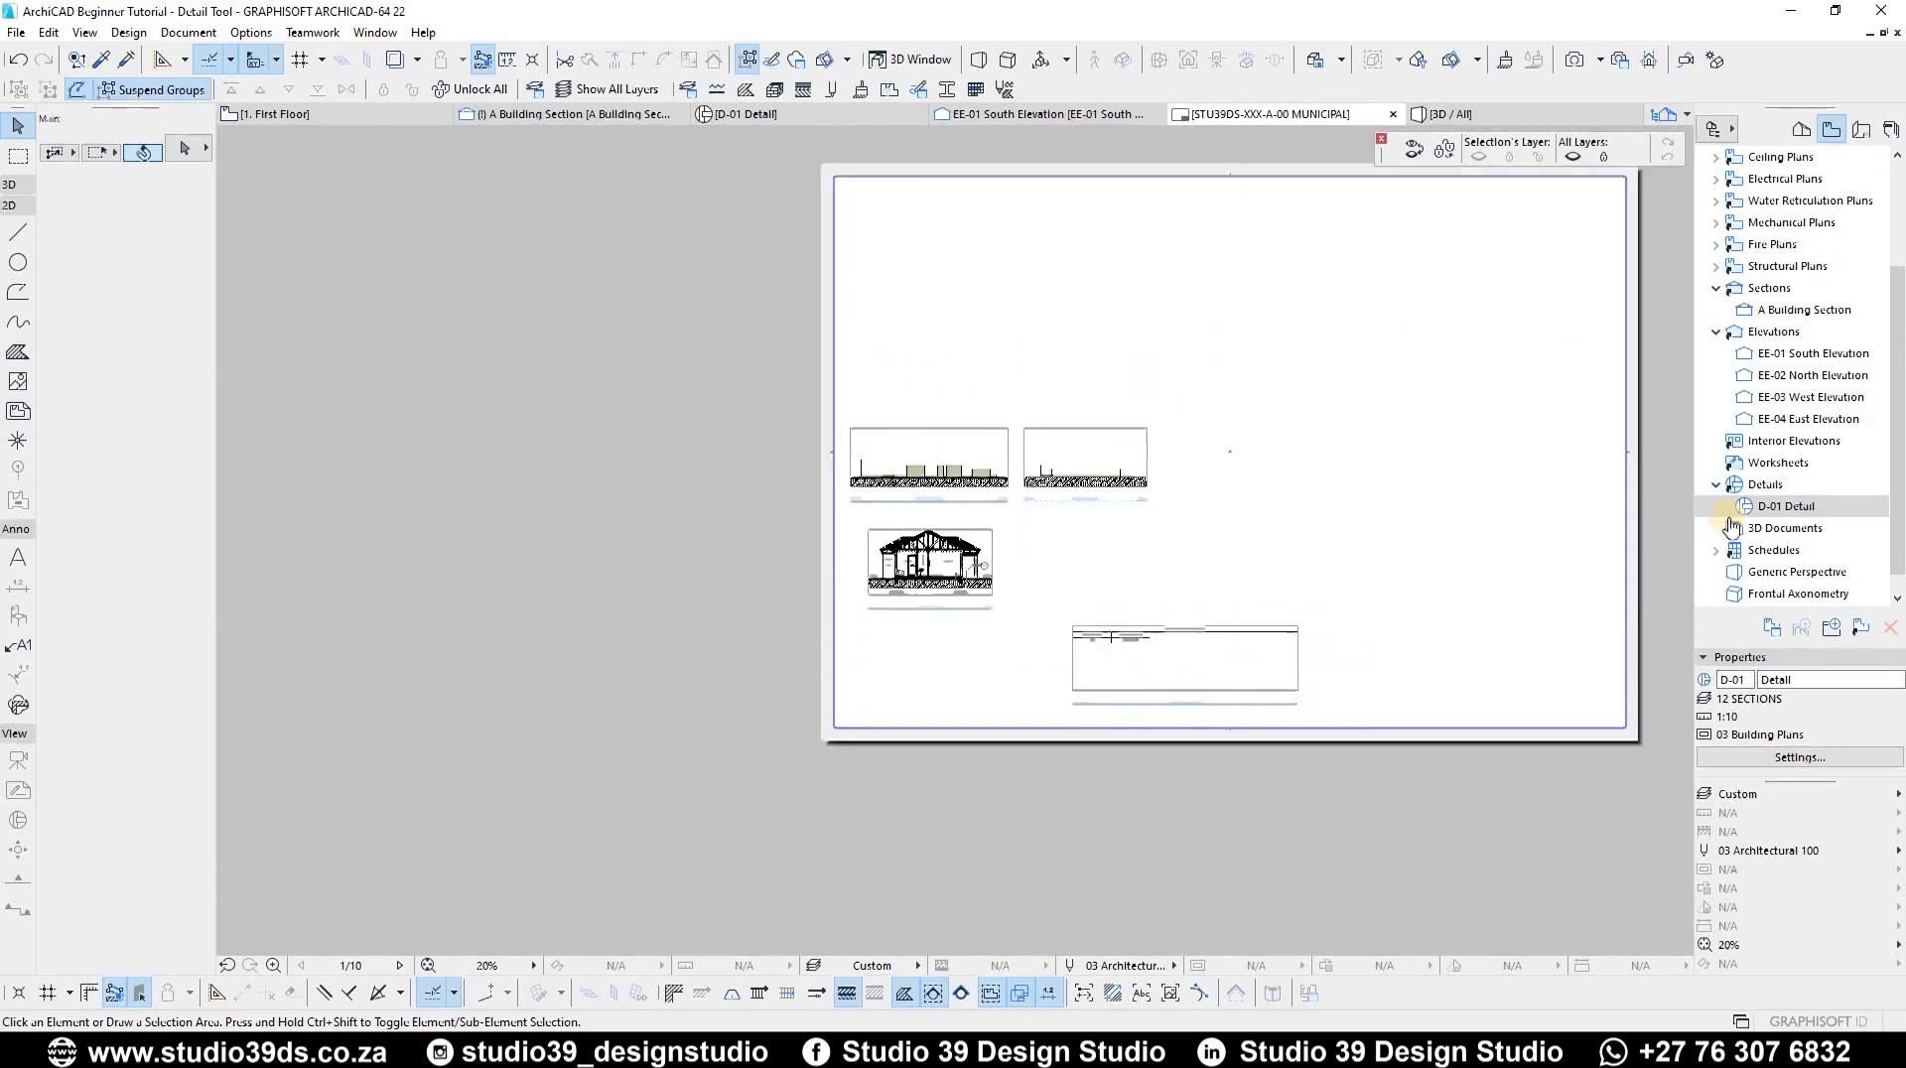
click(1757, 506)
mouse_move(1782, 509)
mouse_down()
mouse_move(1136, 605)
mouse_move(1141, 553)
mouse_move(1160, 606)
mouse_up()
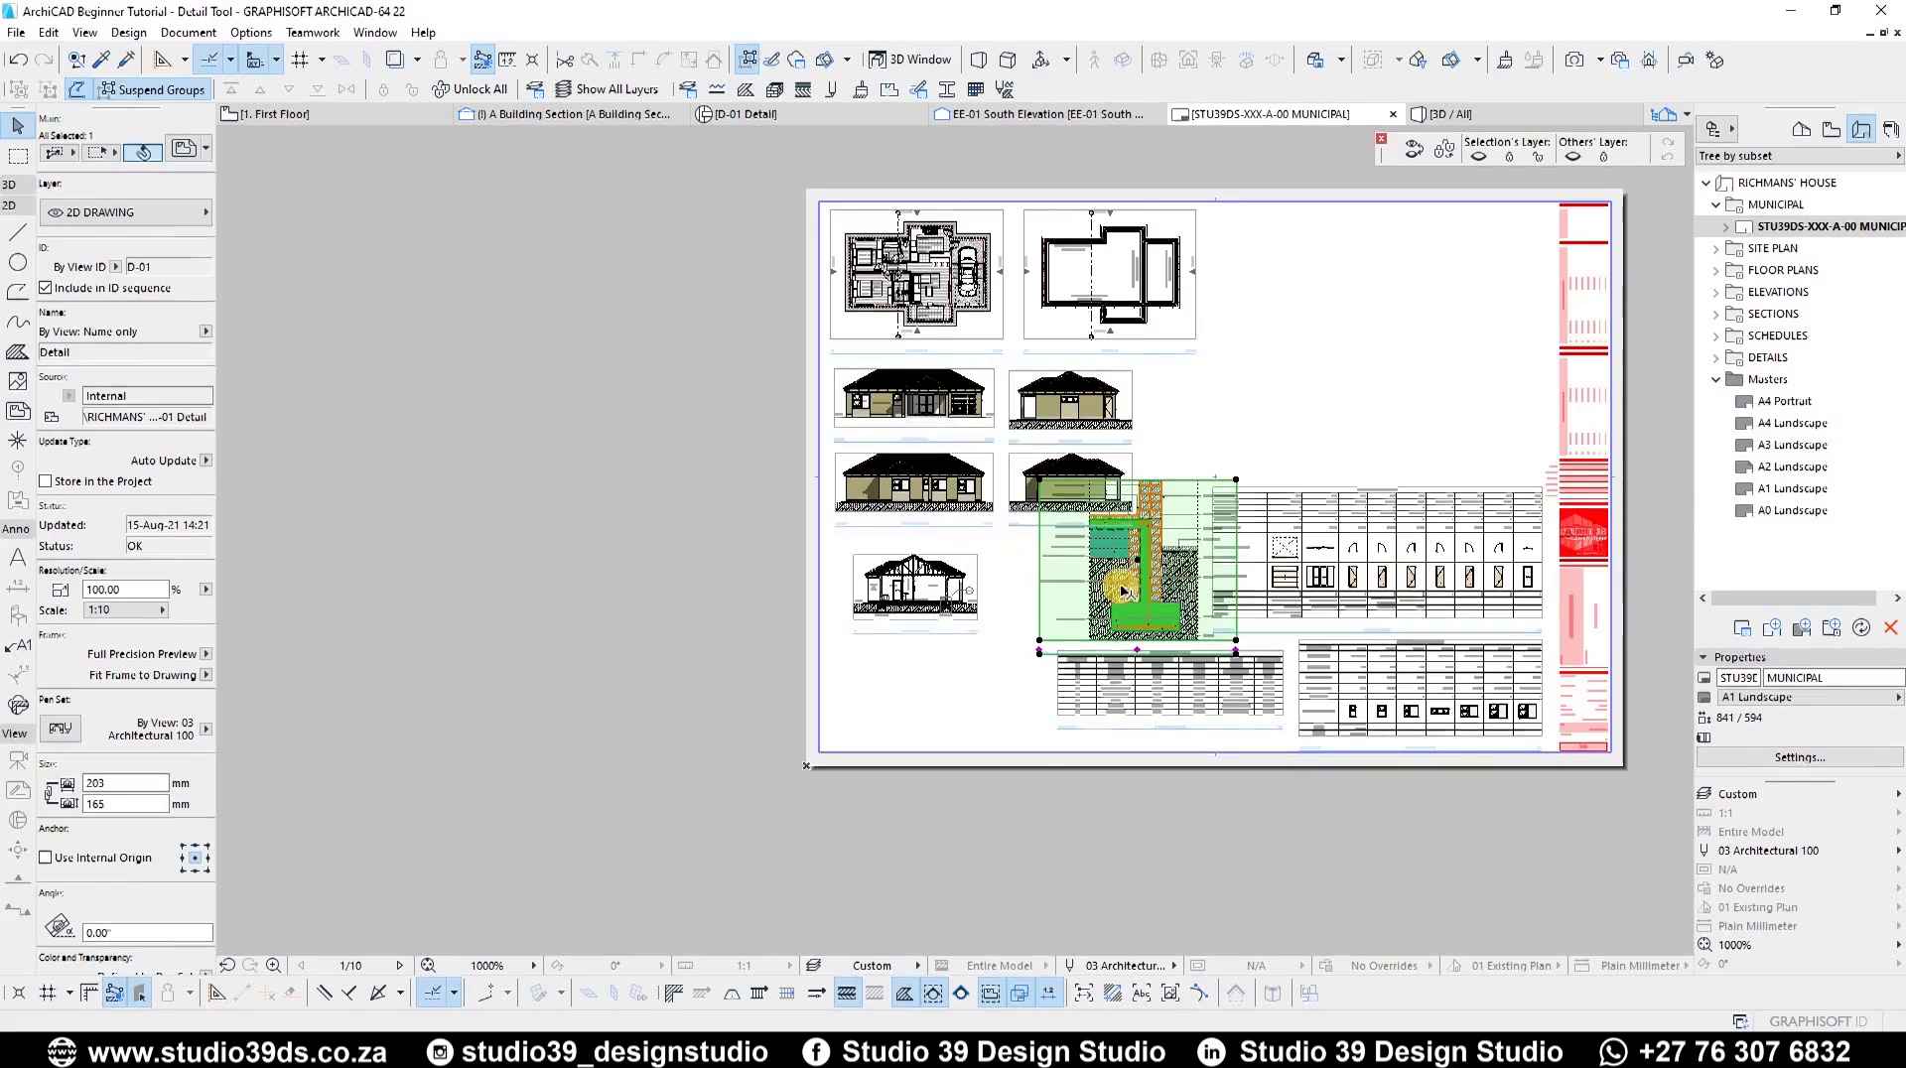
- Move the placed D-01 detail drawing to the free space beside the basement plan, above the door schedule
scroll(1155, 569, up, 1)
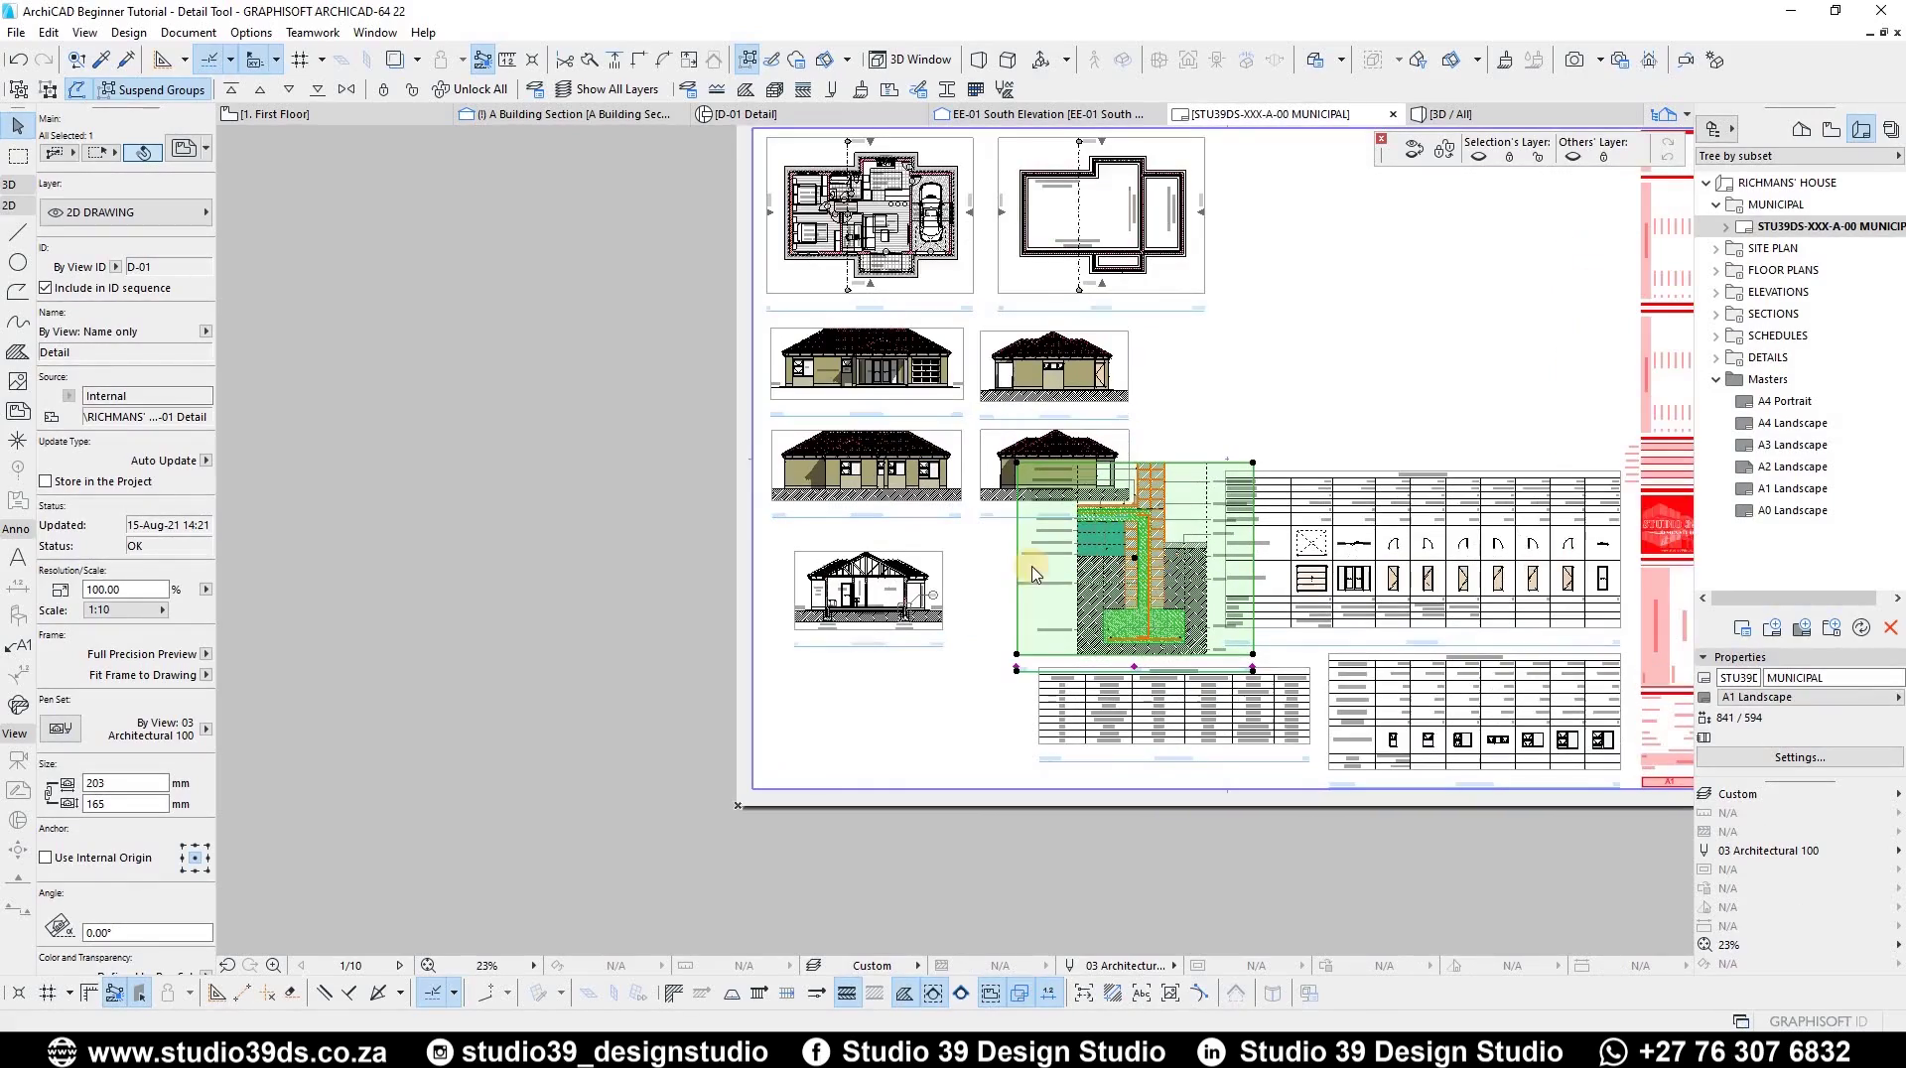
click(1103, 563)
middle_drag(1254, 357, 1027, 470)
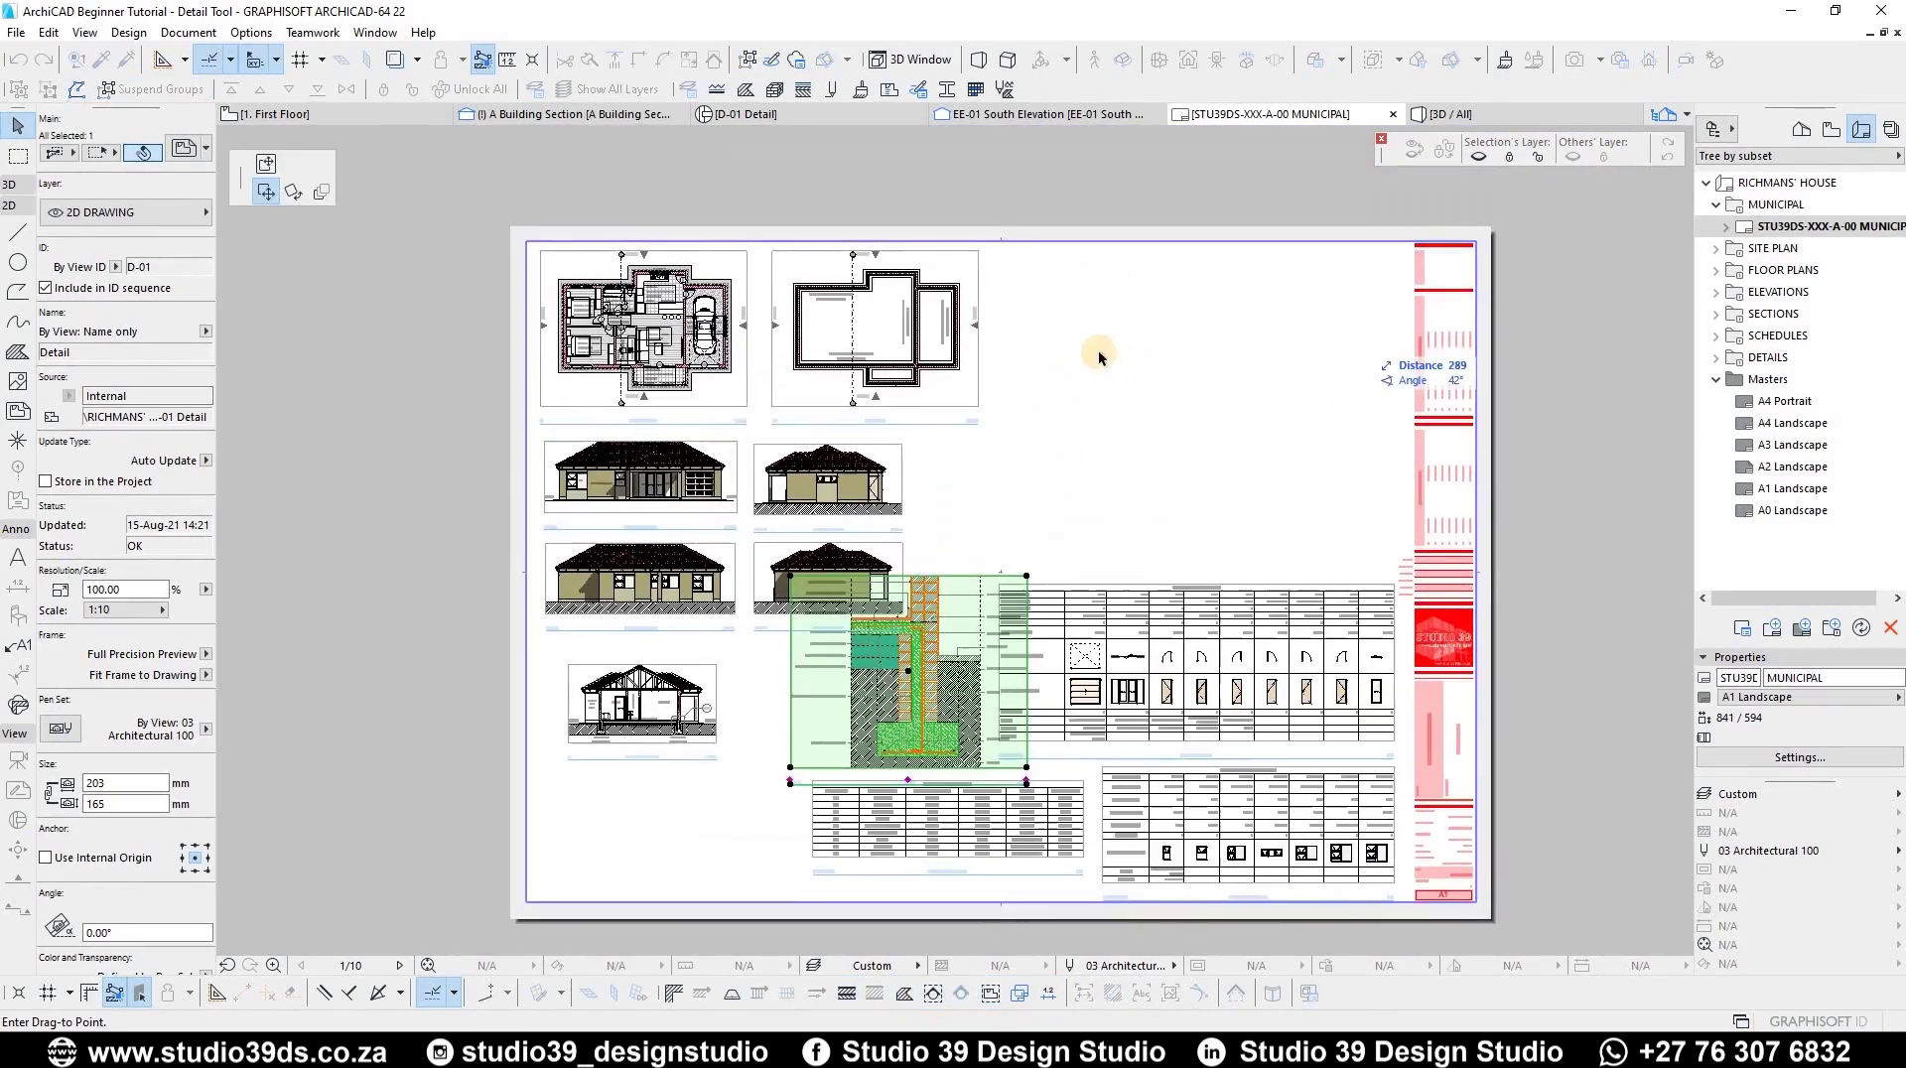
click(1085, 357)
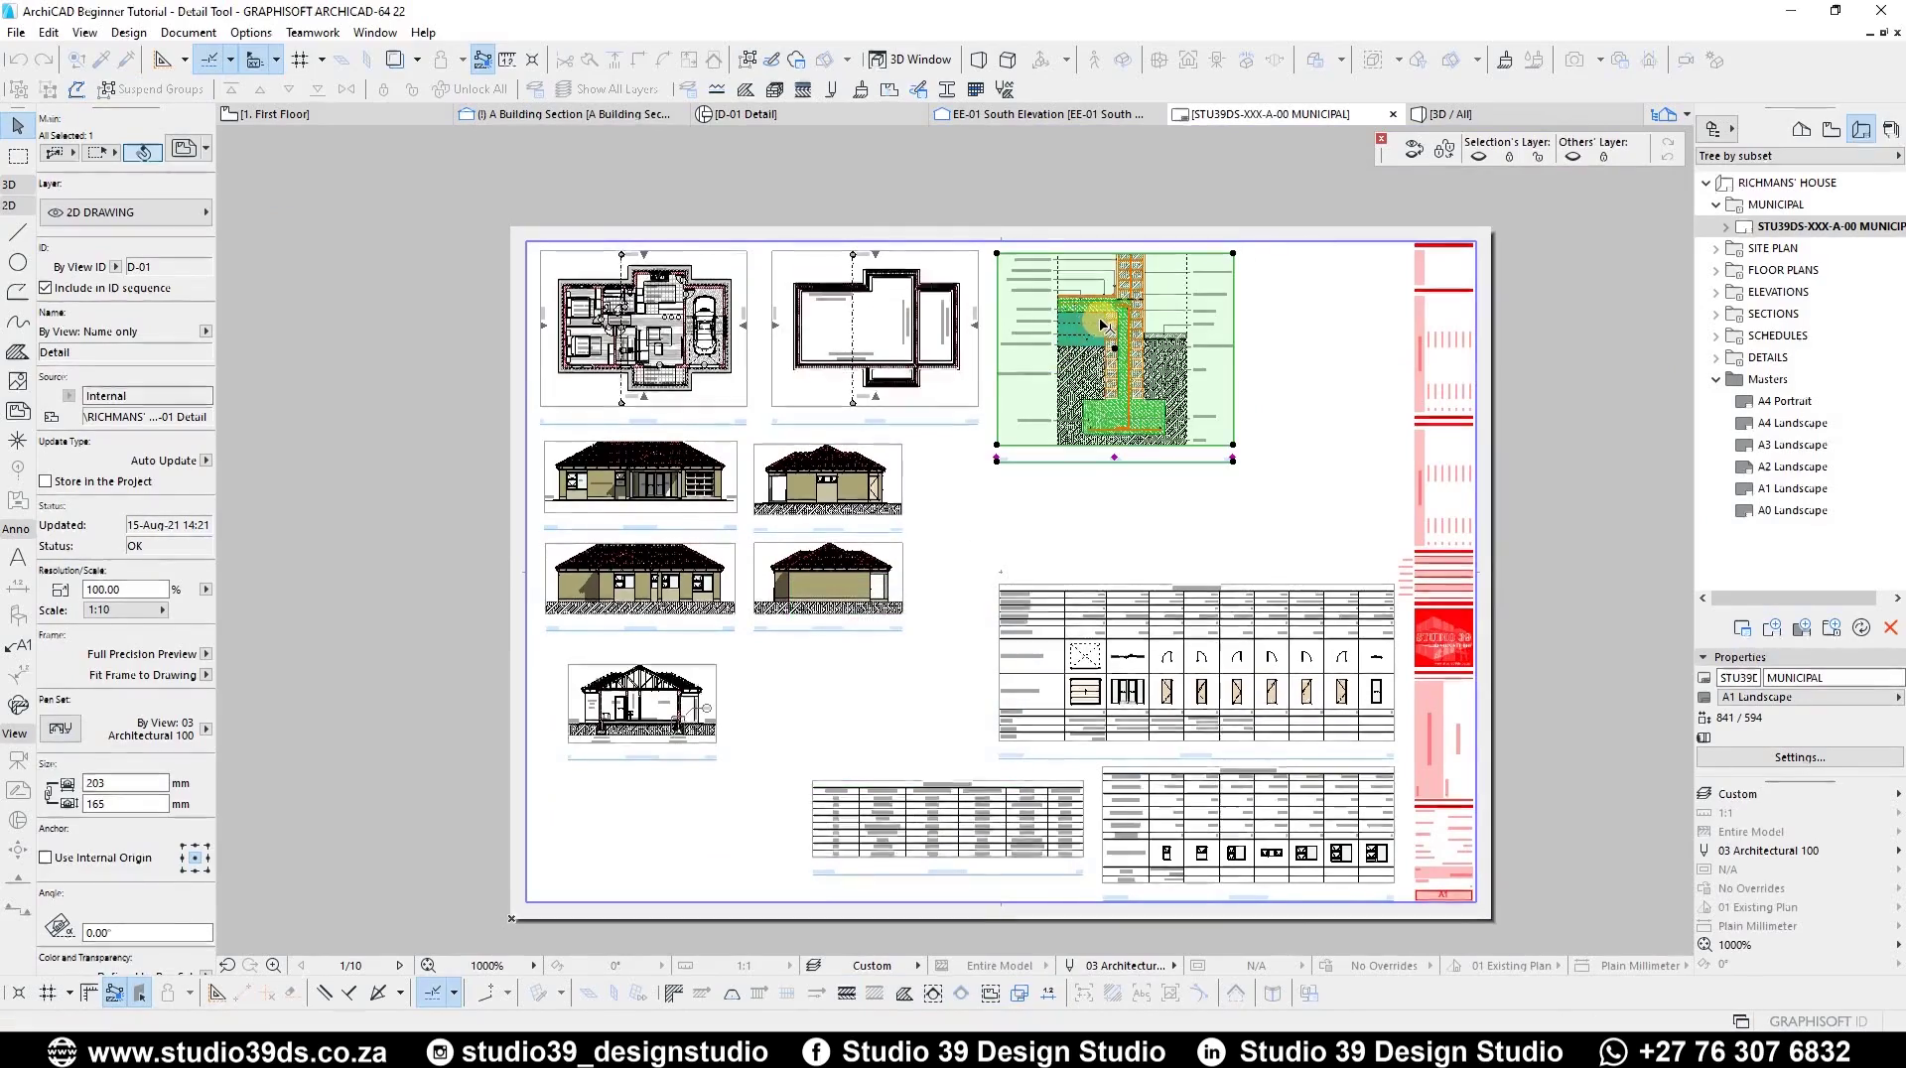
- Check the placed detail's appearance and set the D-01 Detail view's pen set to 001 Studio 39 DS Pen Set
scroll(916, 330, up, 4)
middle_drag(915, 330, 724, 340)
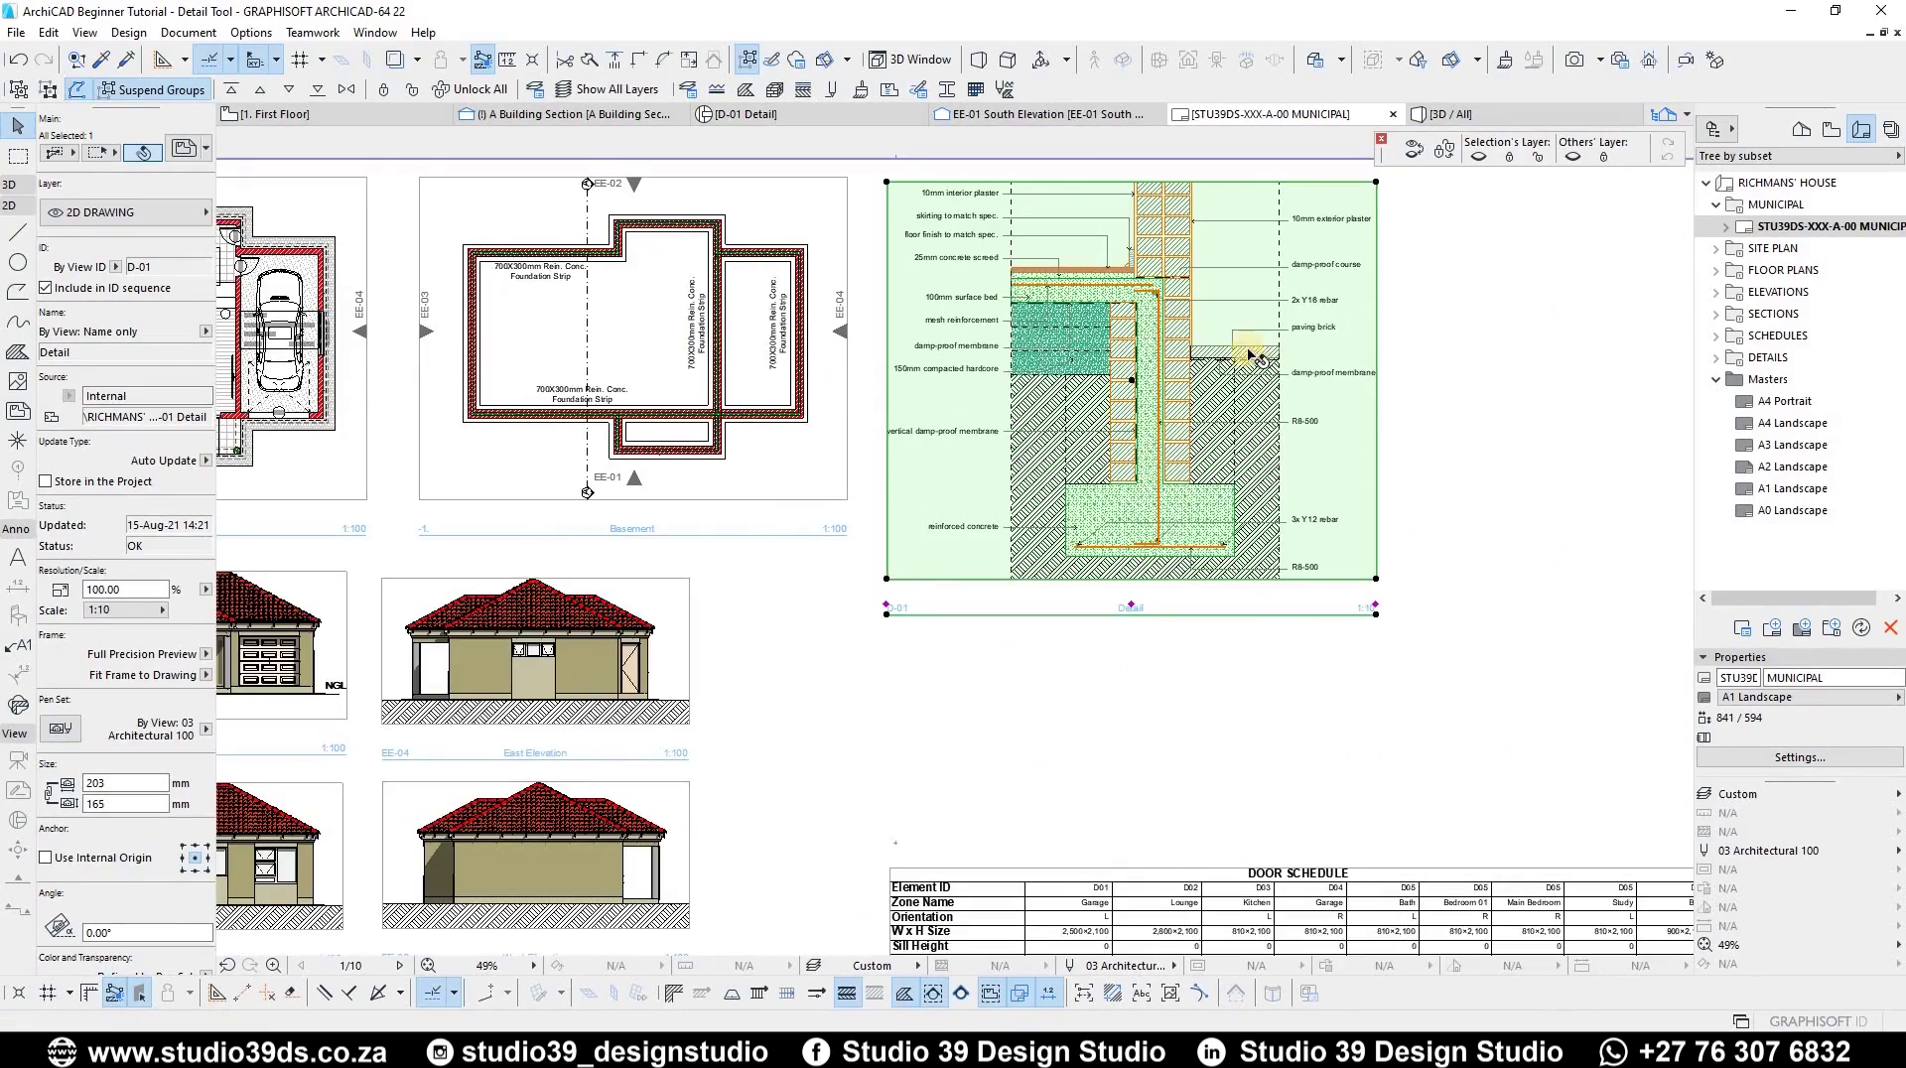
scroll(1207, 264, up, 3)
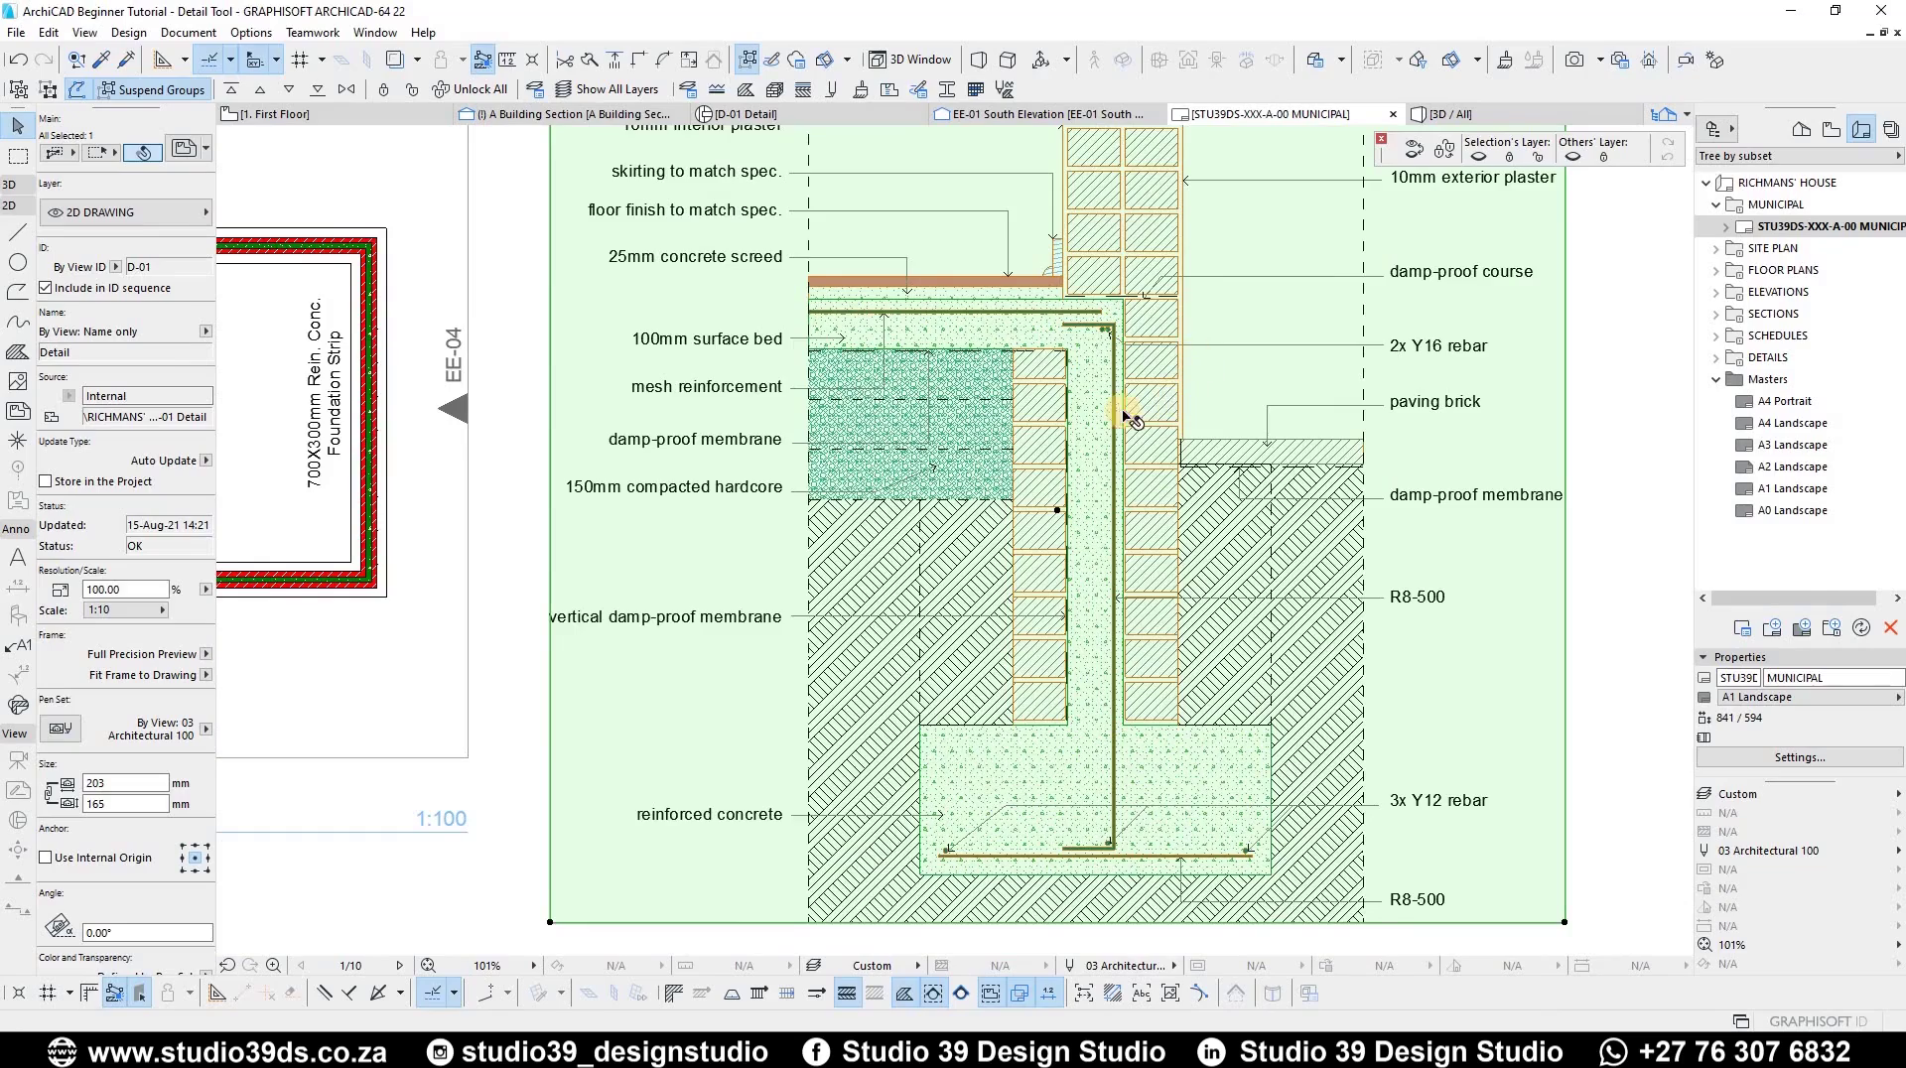
scroll(1127, 417, down, 1)
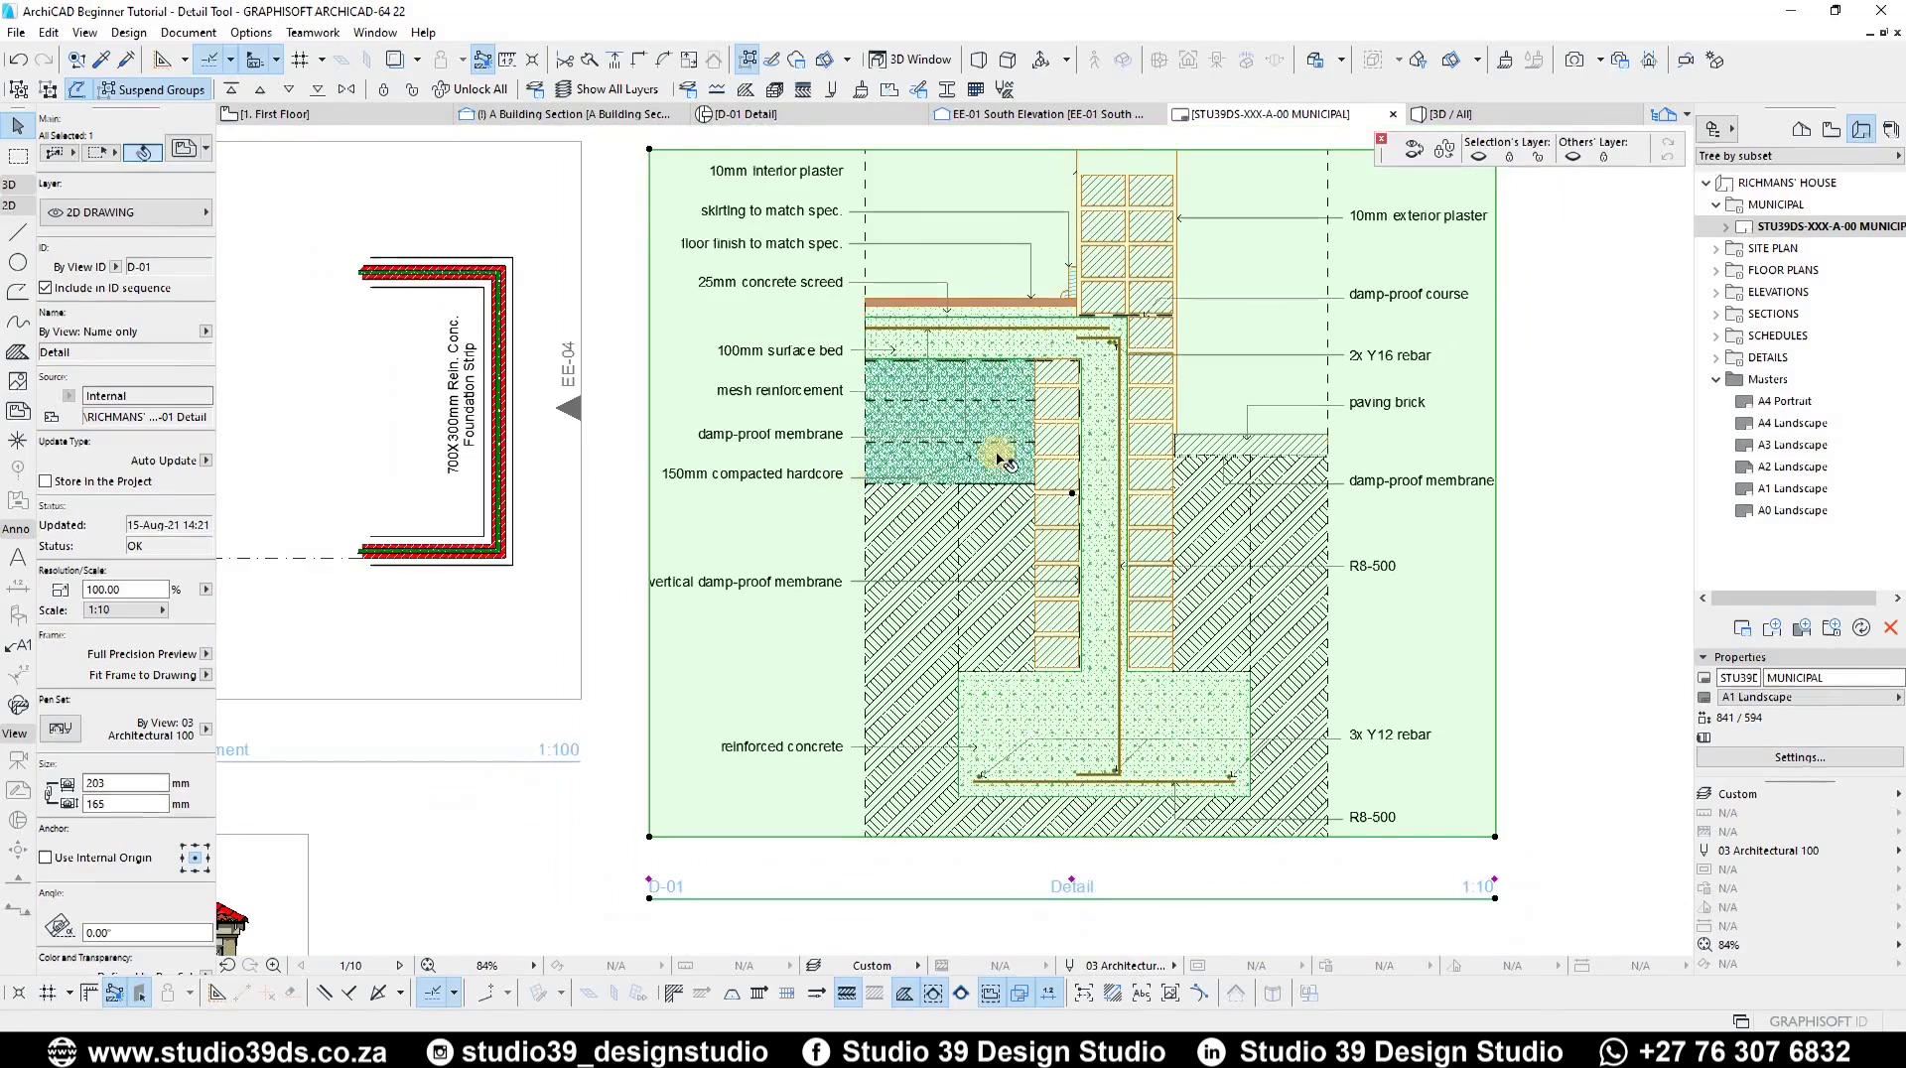
click(1830, 130)
right_click(1777, 506)
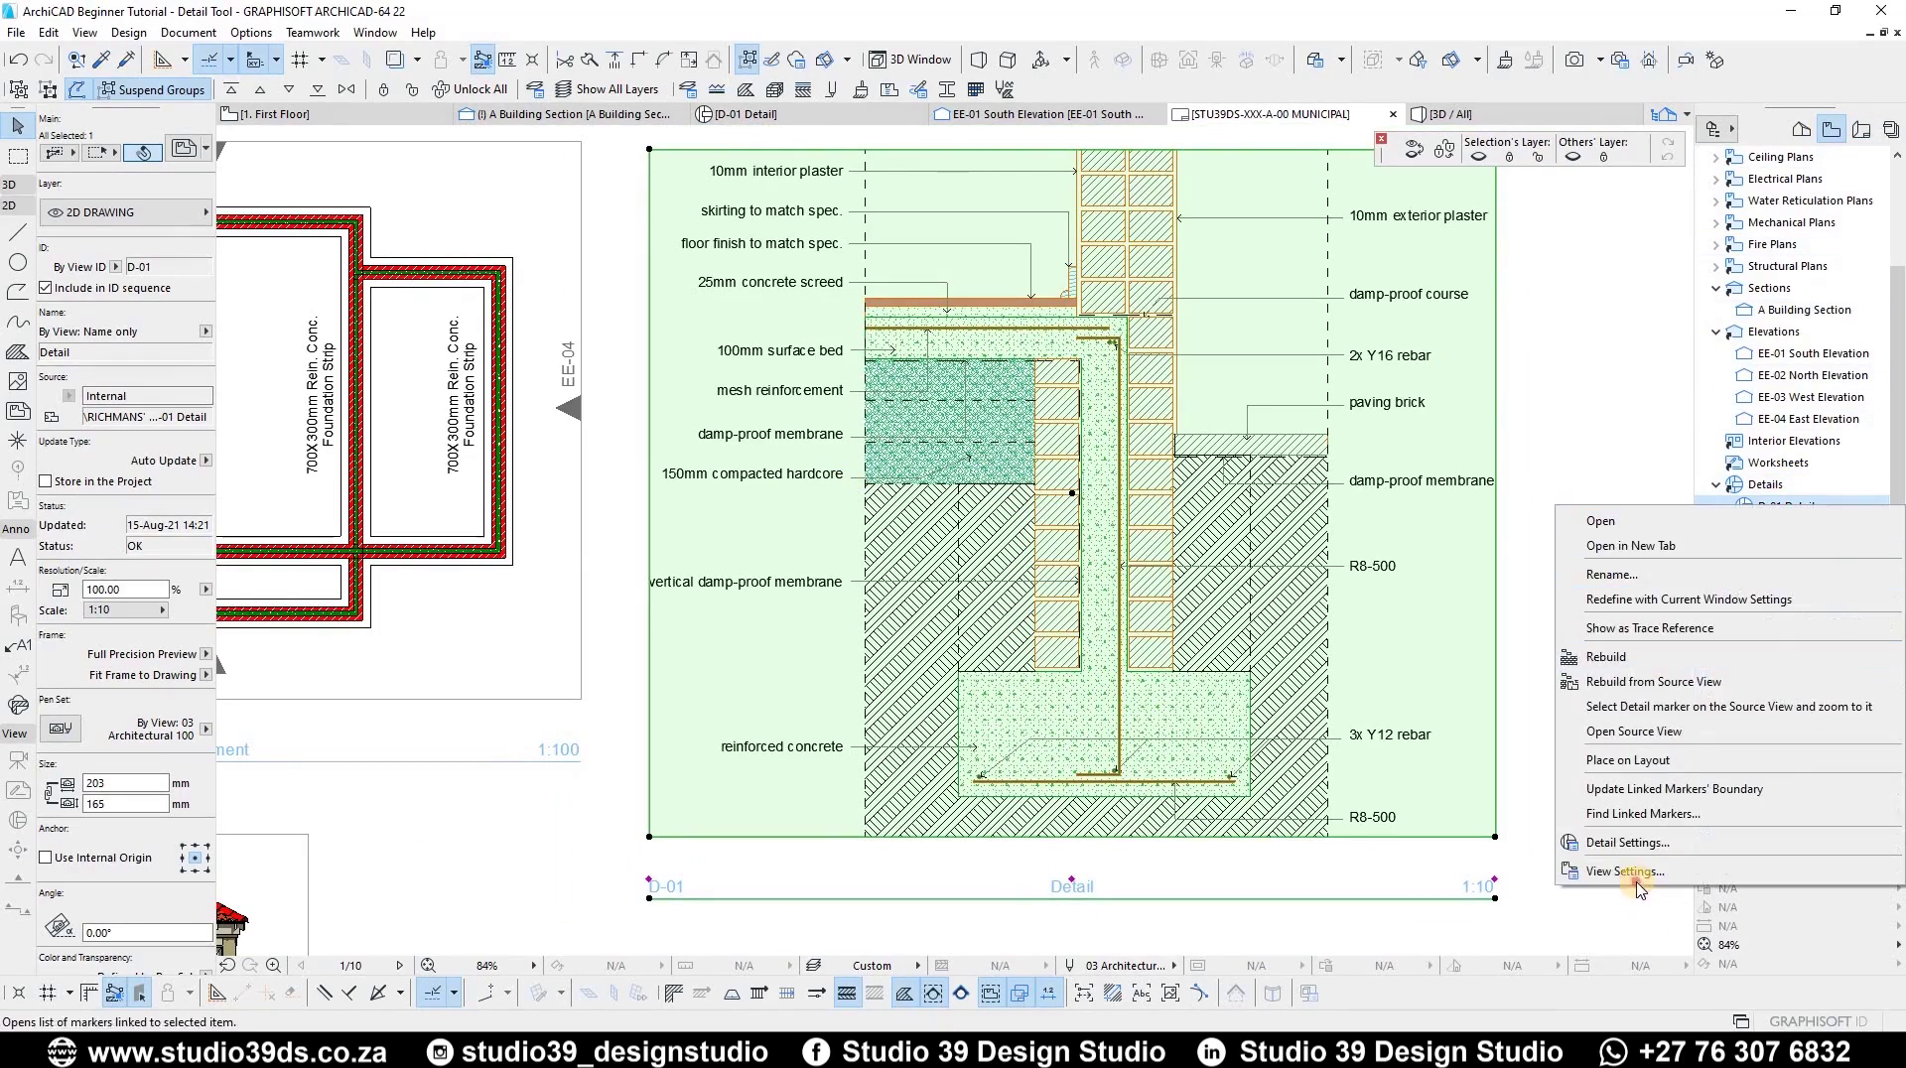
click(1634, 874)
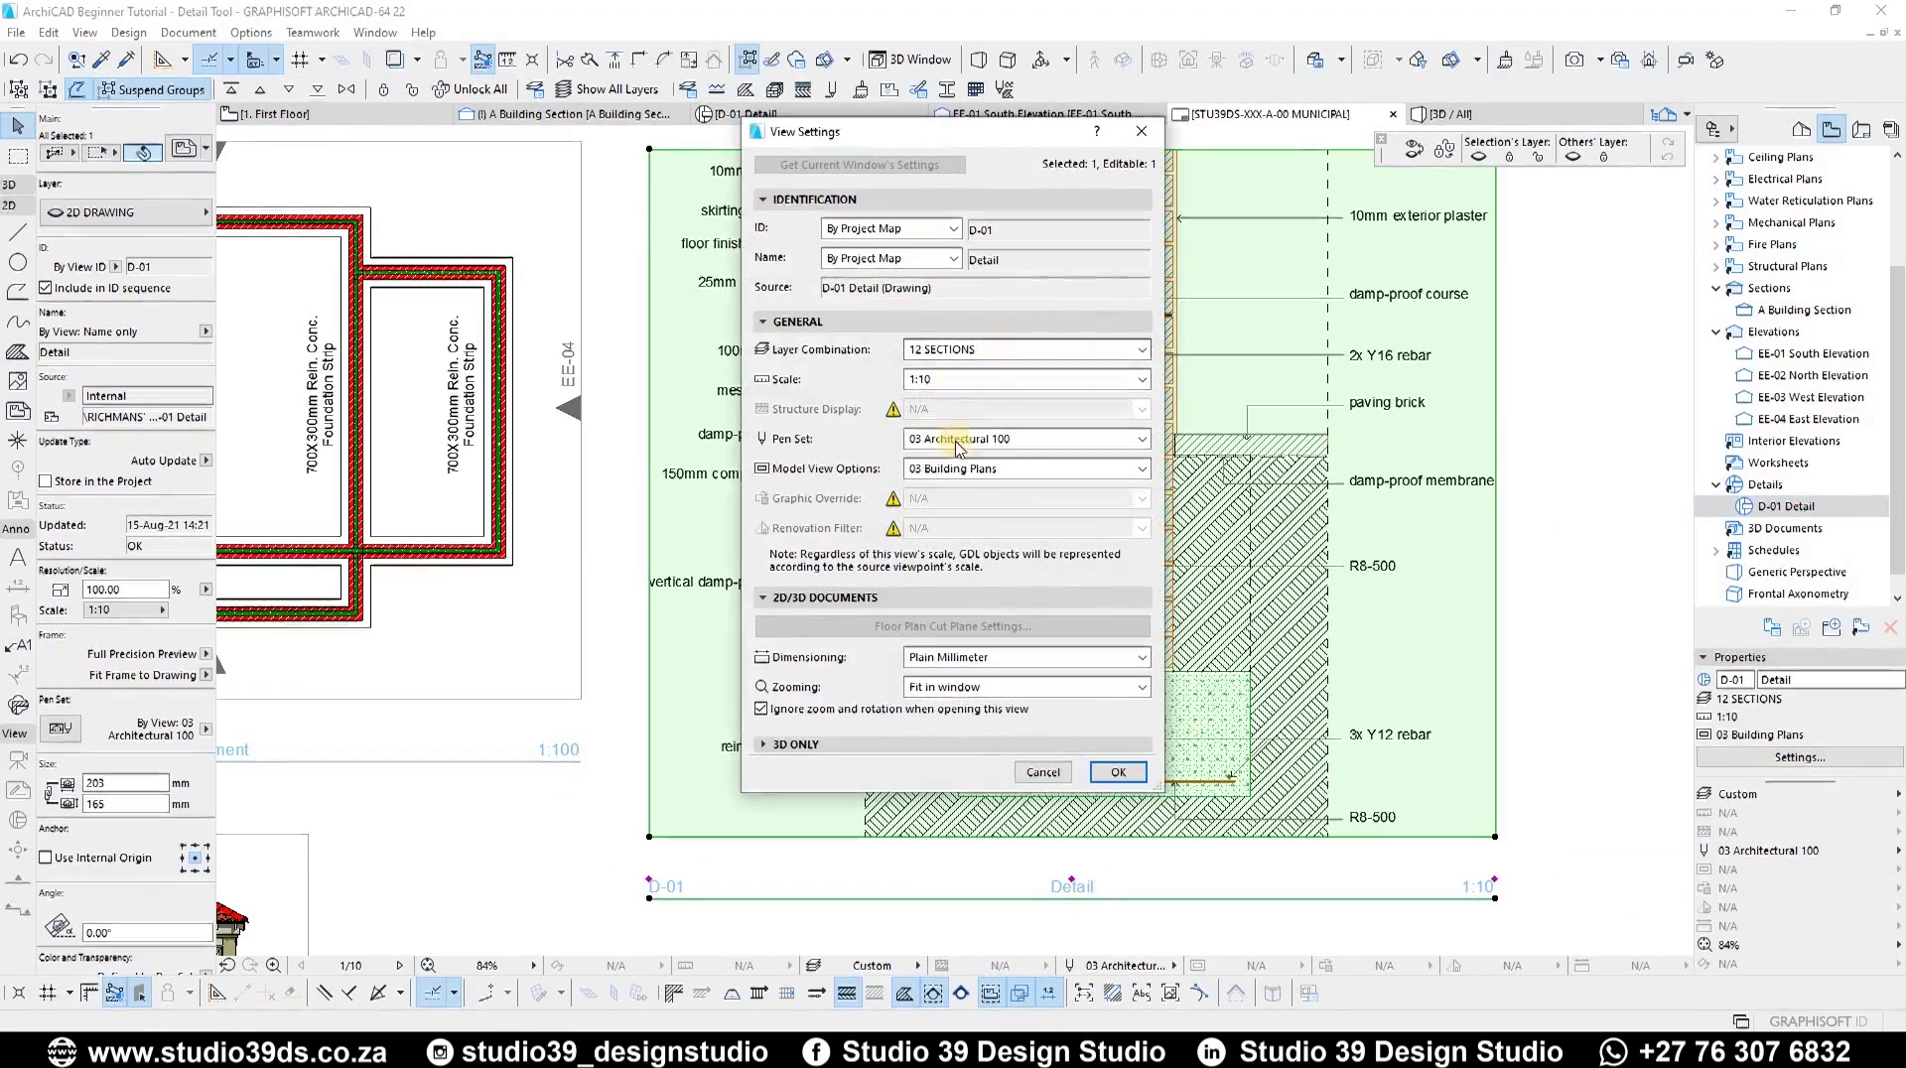
click(953, 442)
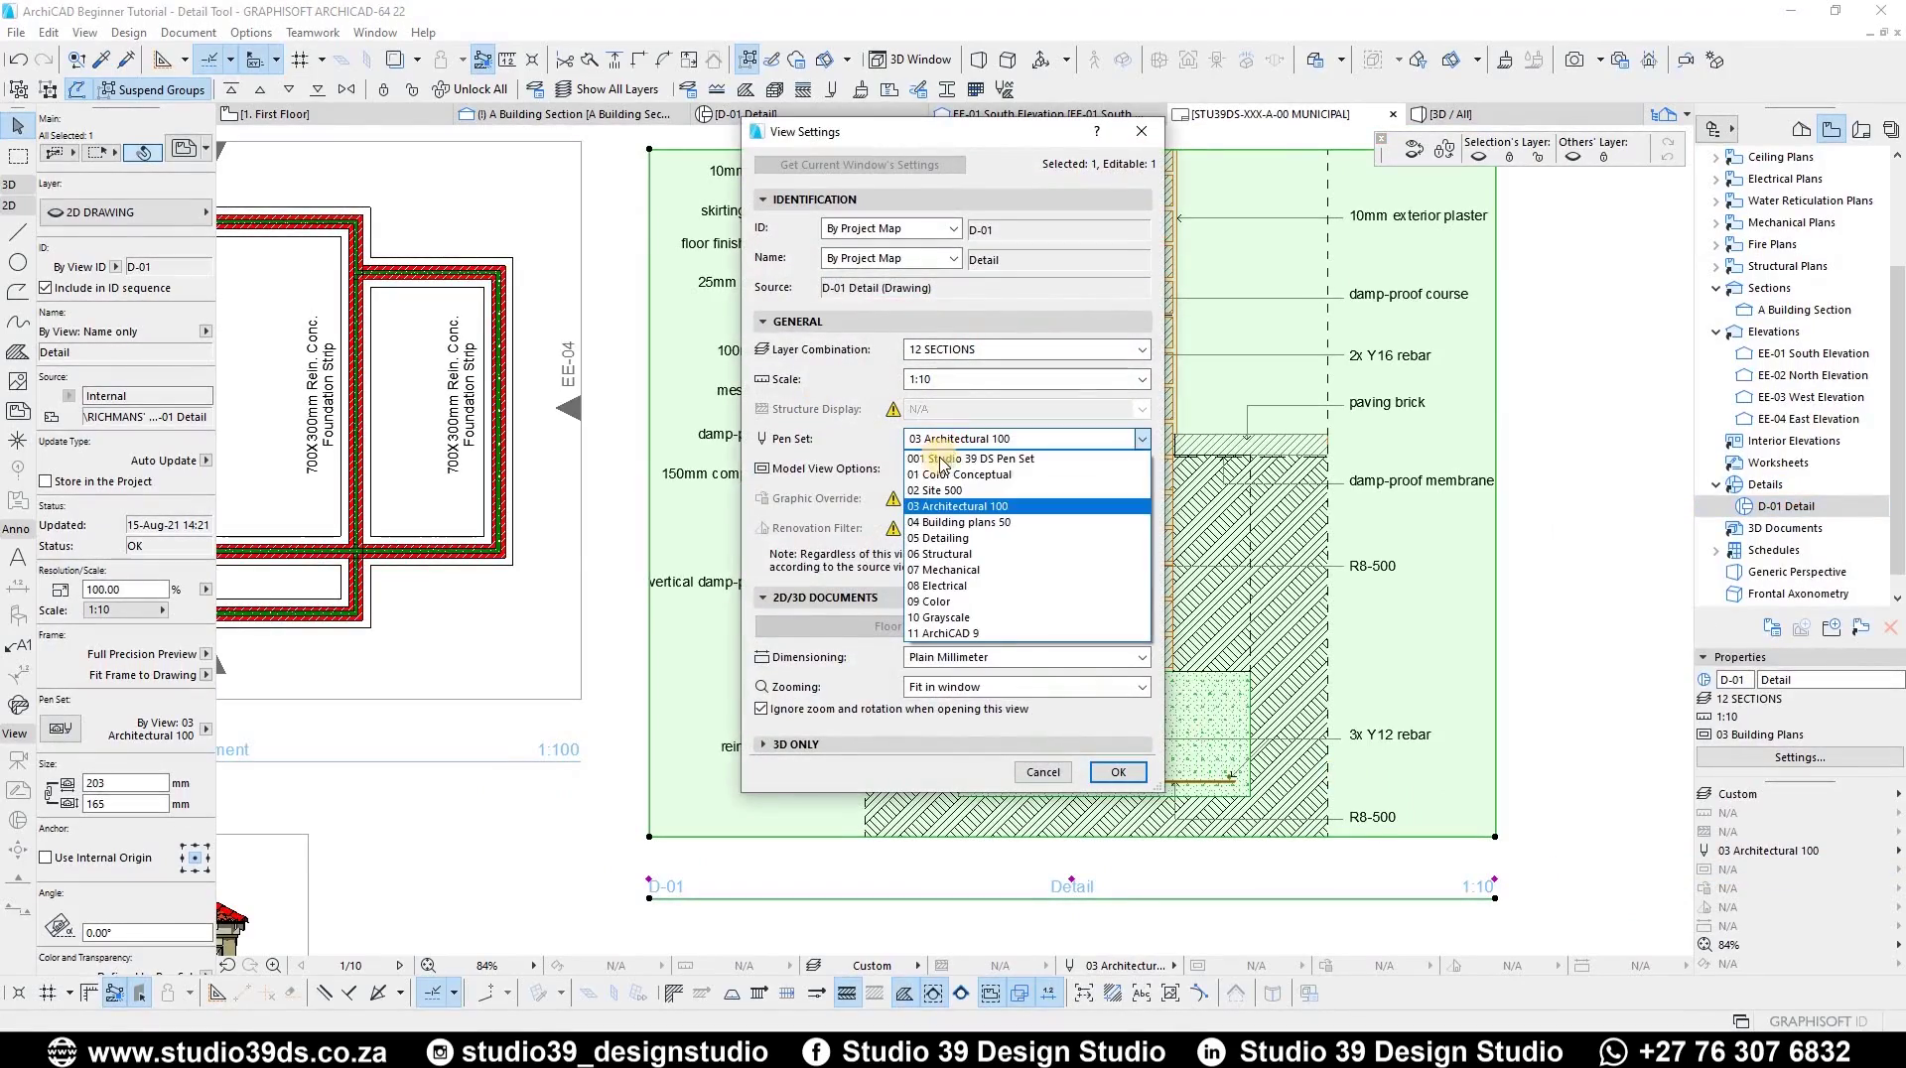
click(942, 463)
click(1117, 774)
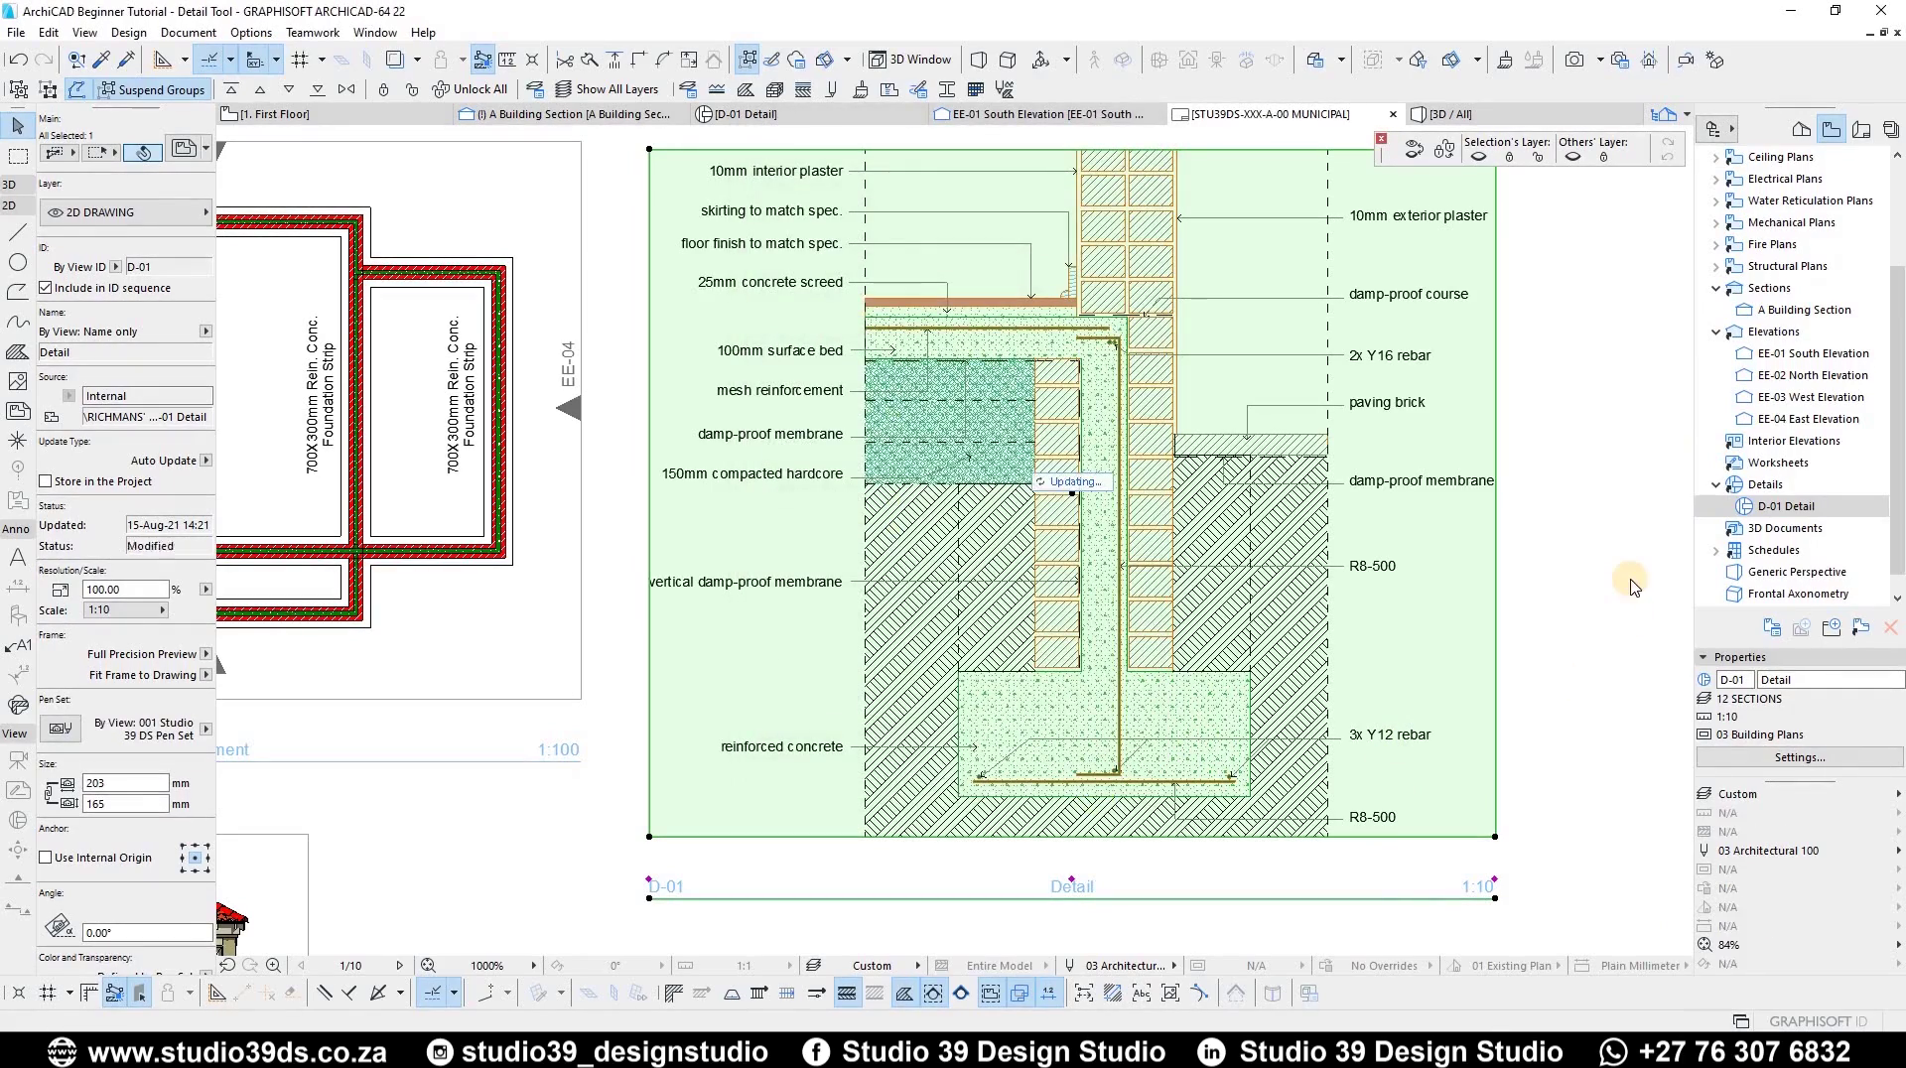
- Deselect the updated D-01 drawing and review it on the layout, both close up and within the whole sheet
click(1539, 482)
scroll(1539, 482, down, 1)
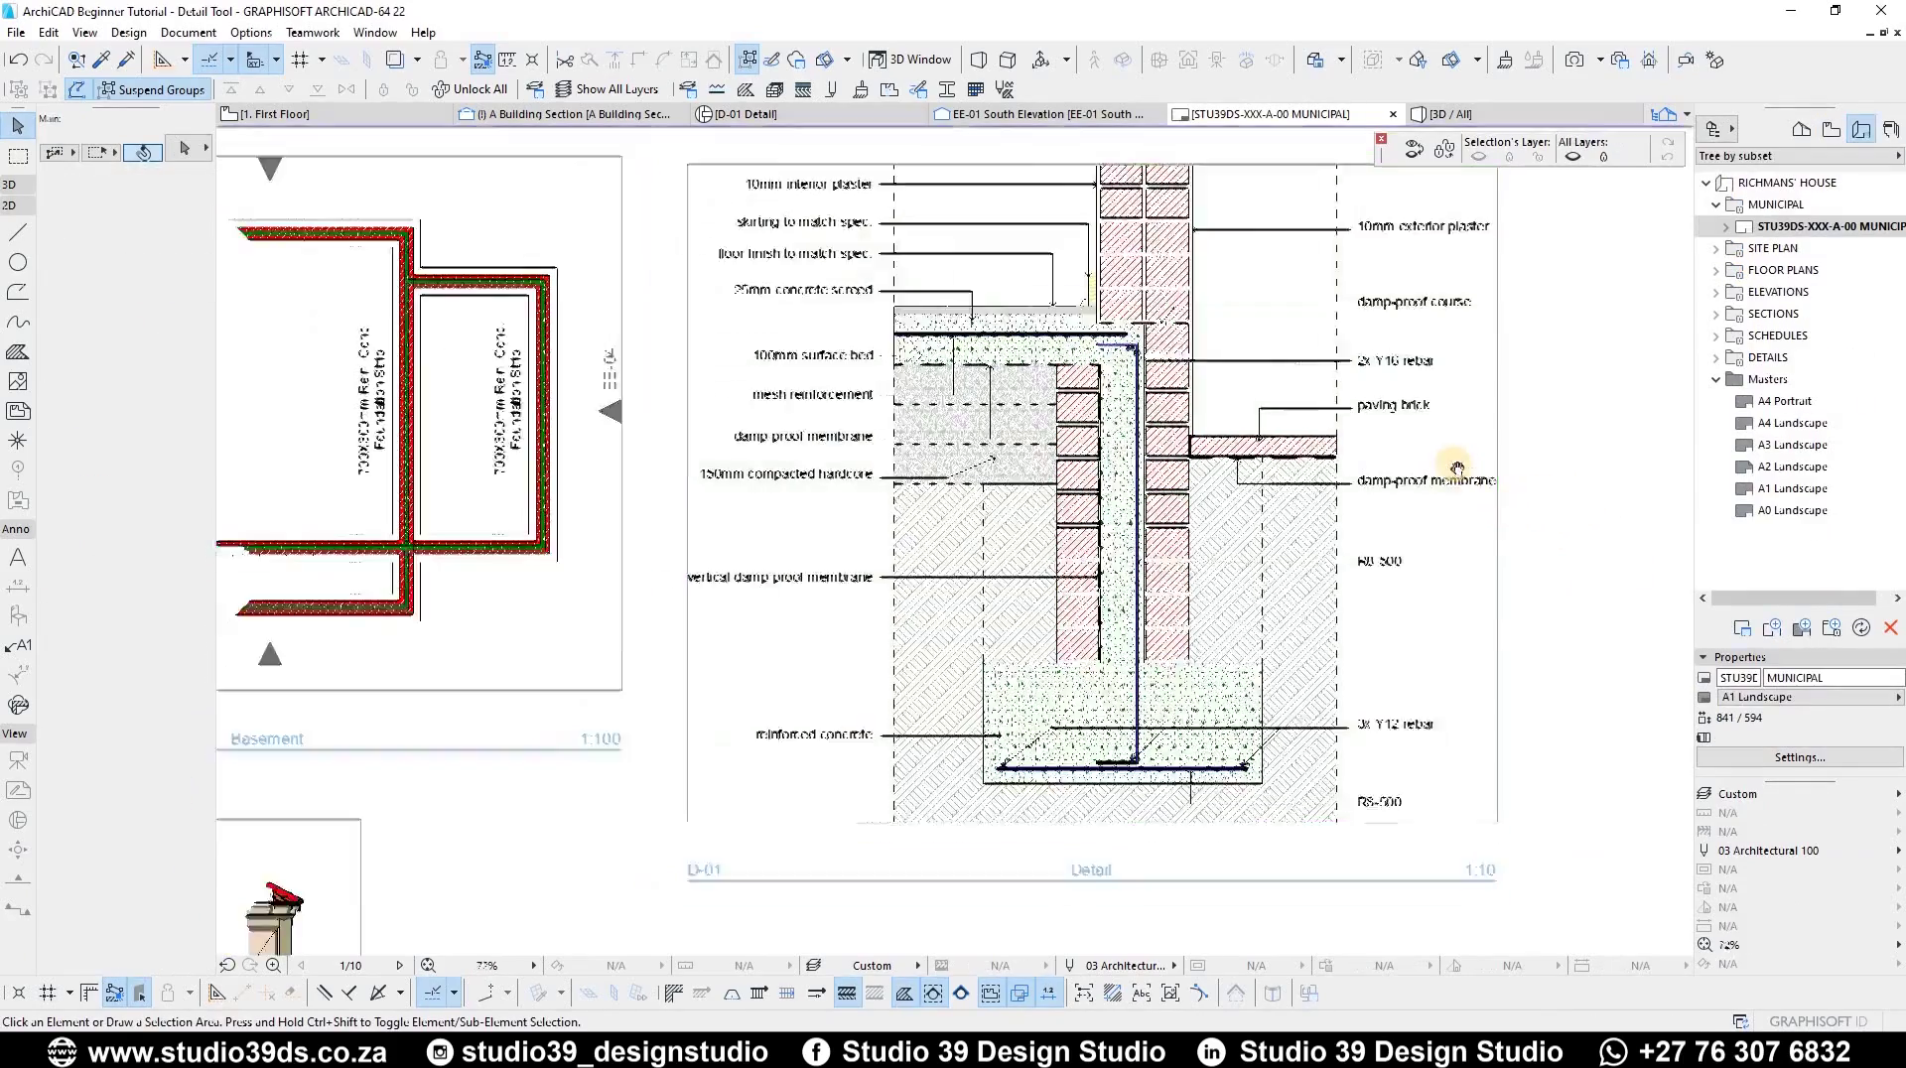
scroll(1457, 468, down, 5)
scroll(1426, 499, up, 4)
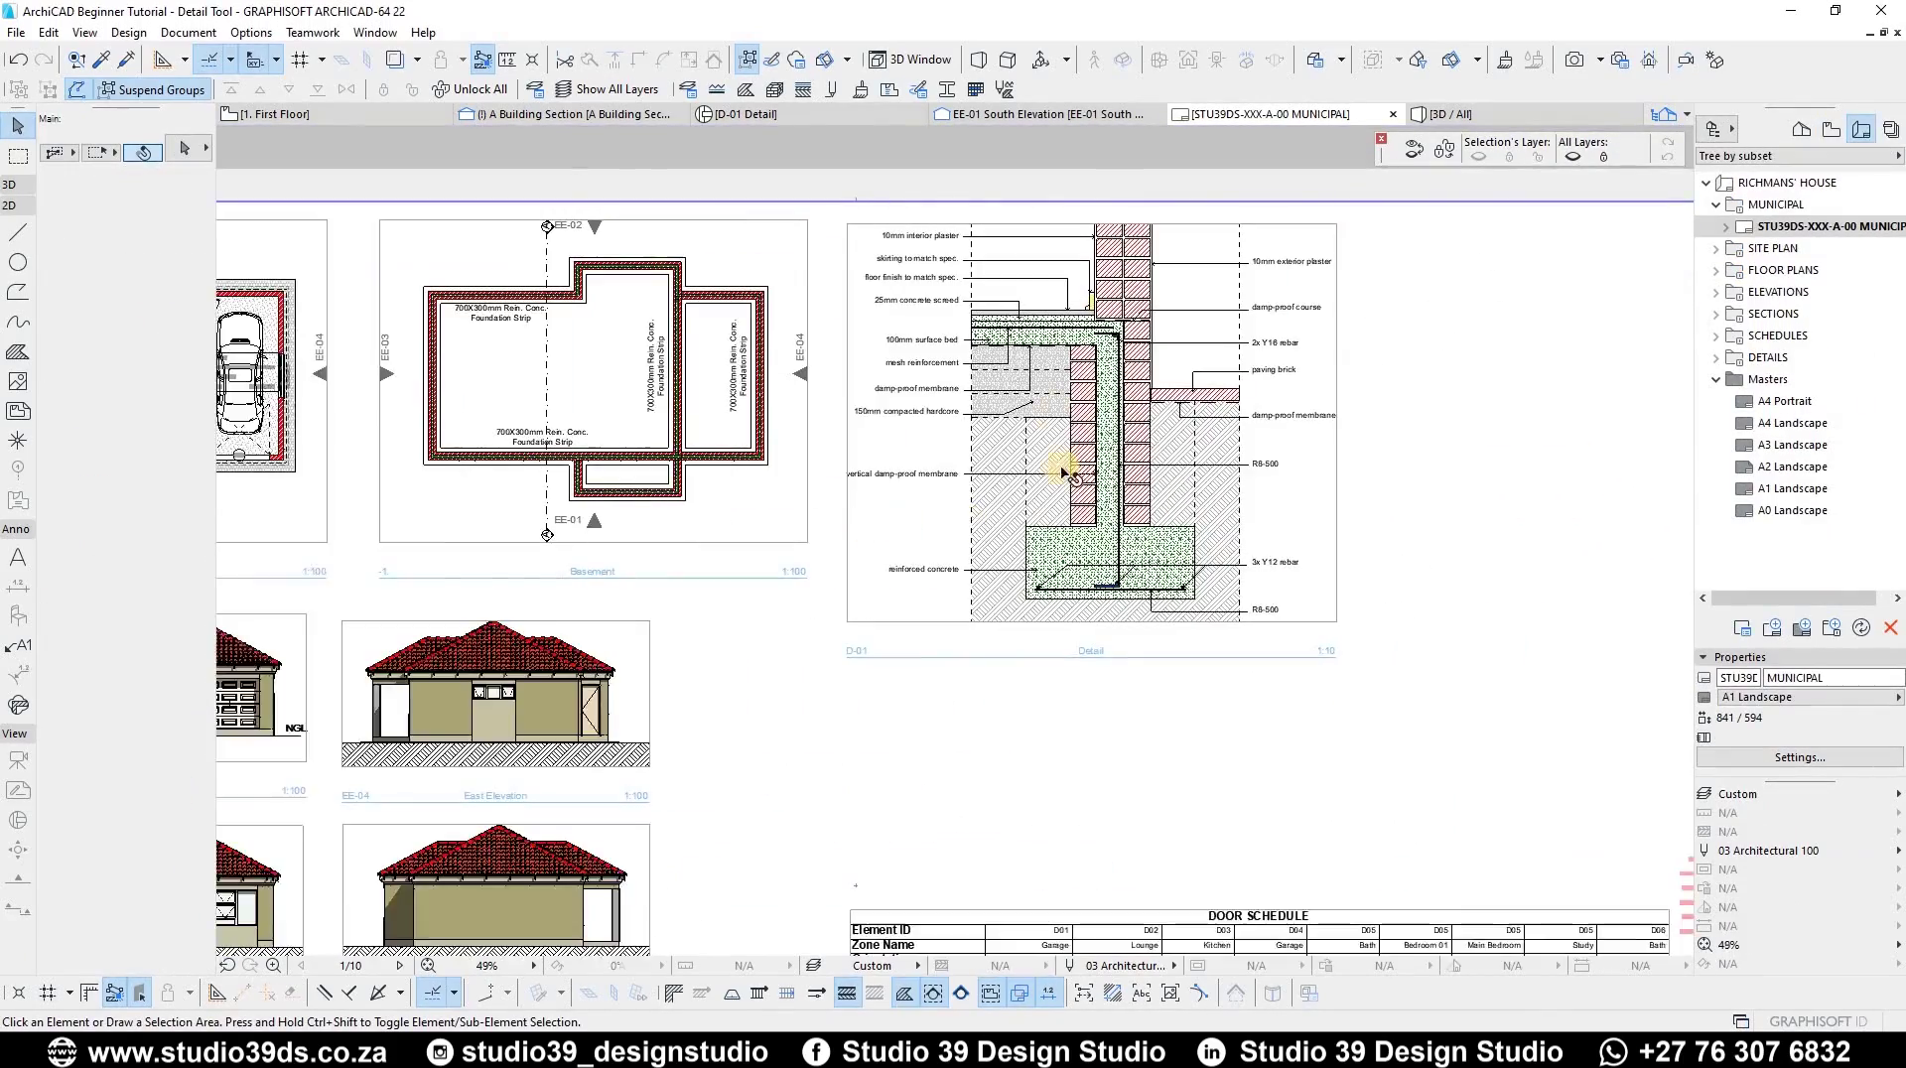
scroll(1060, 447, up, 3)
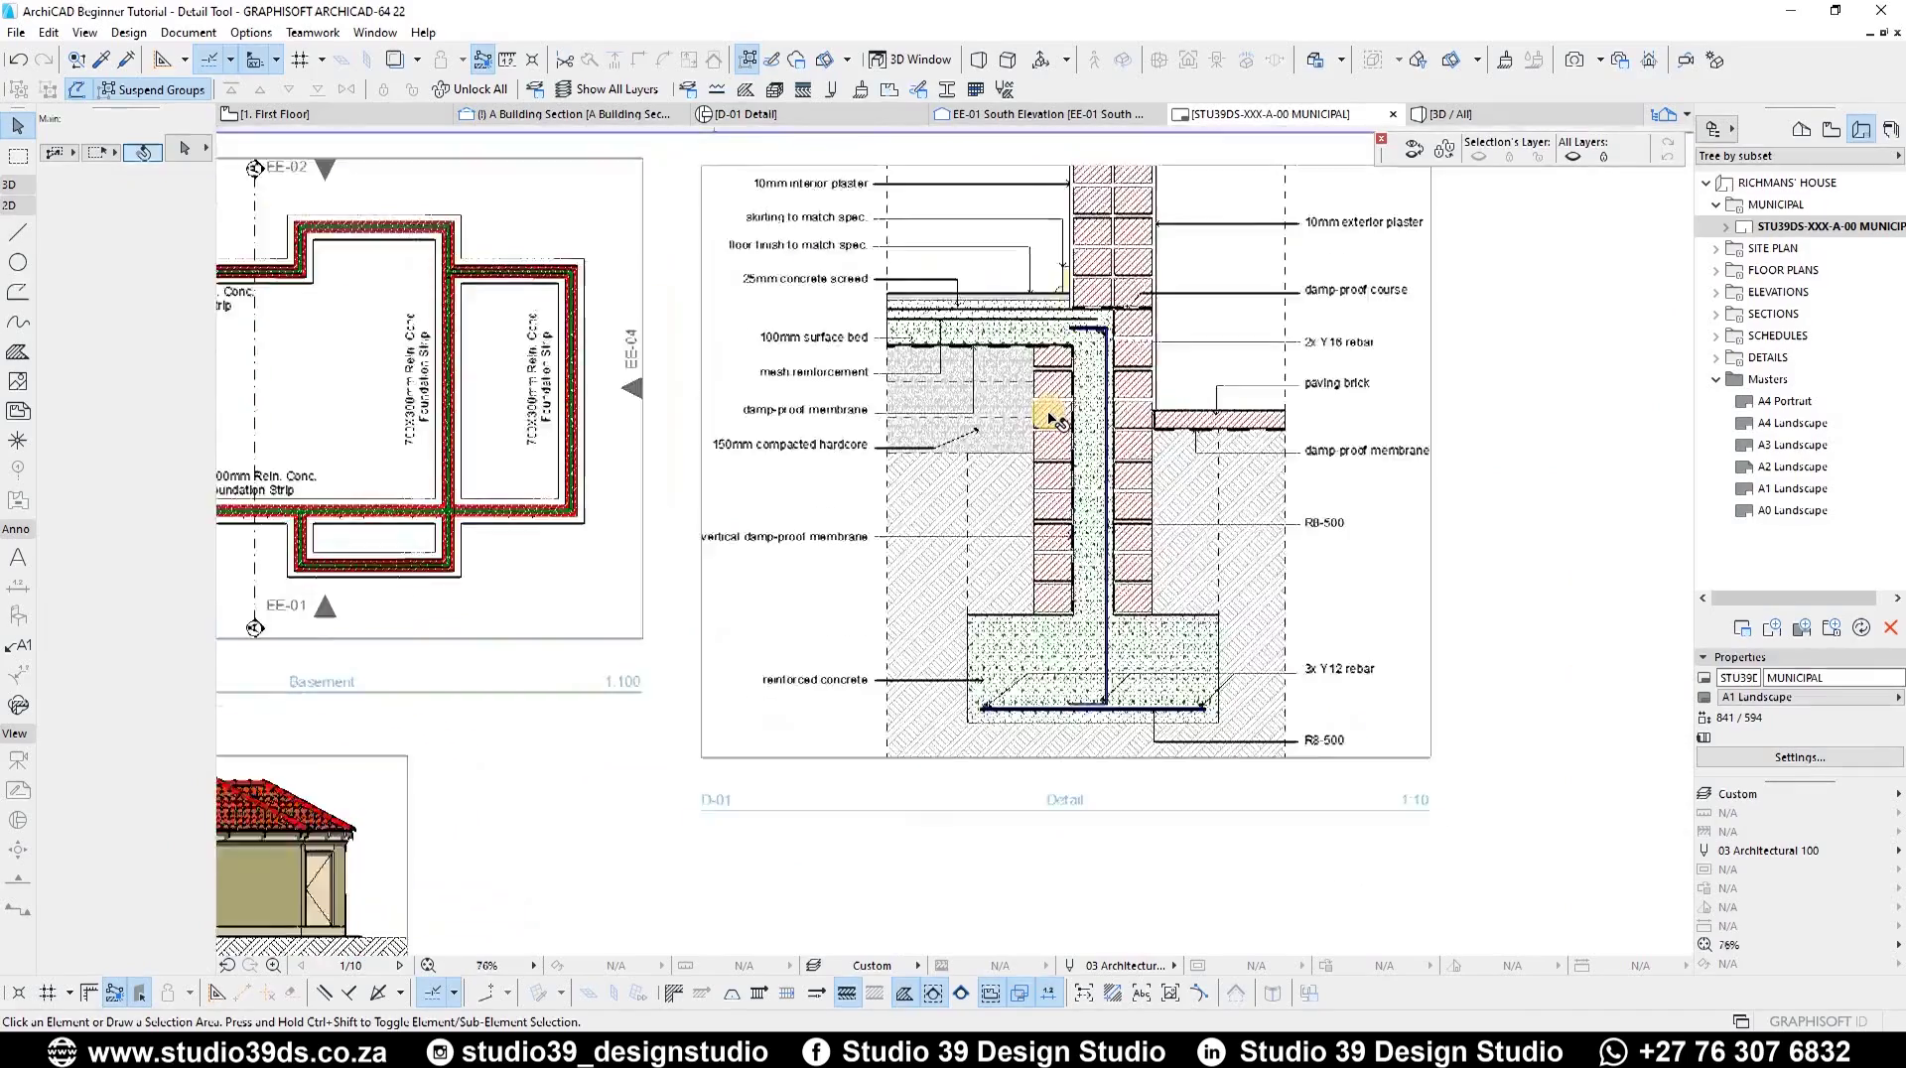
scroll(1055, 422, down, 5)
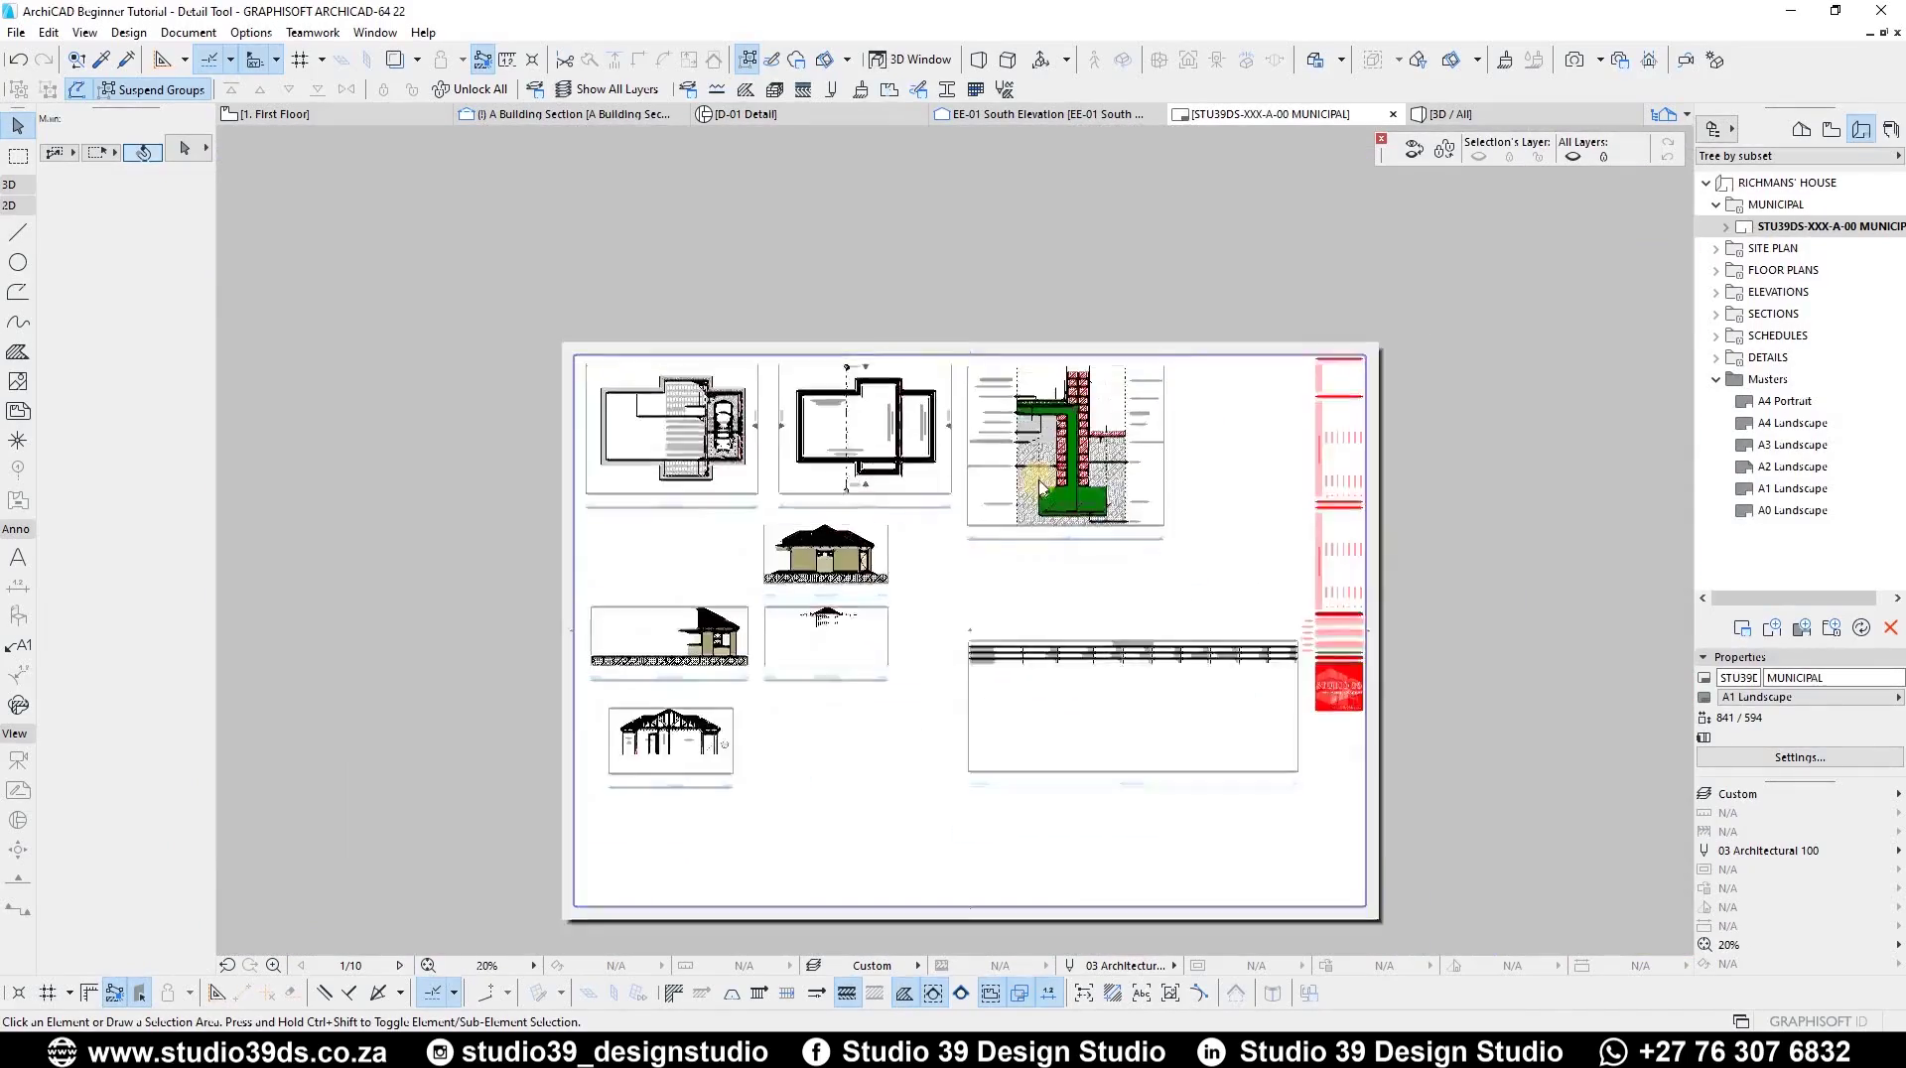
middle_drag(846, 684, 868, 580)
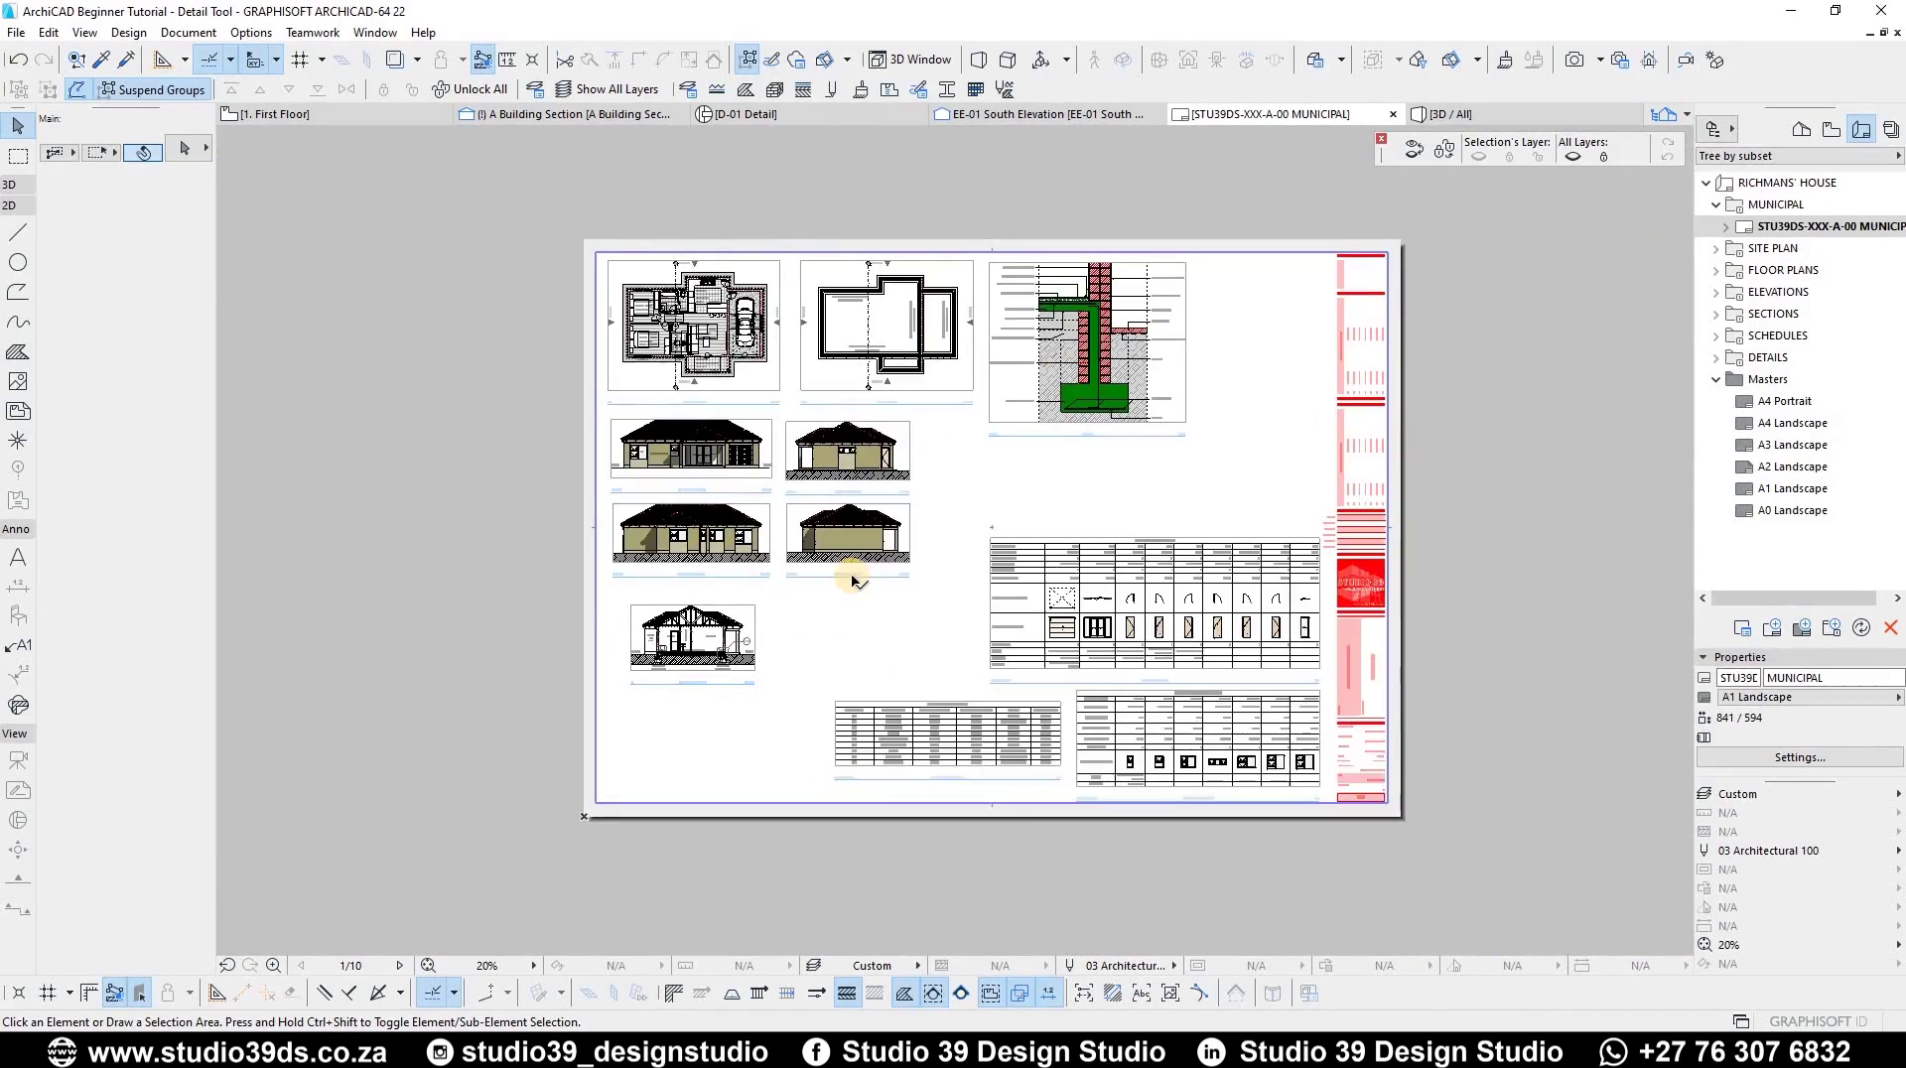